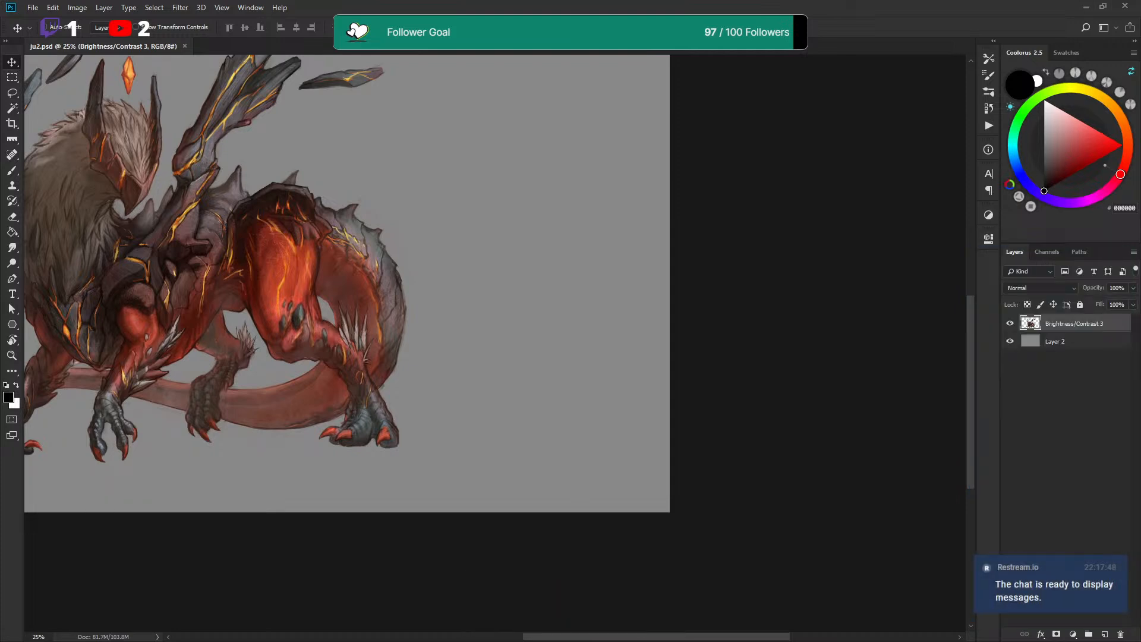
Sample the reddish brown #593732 from the hind leg's knee and paint a short stroke there with the Brush tool
drag(433, 298, 592, 303)
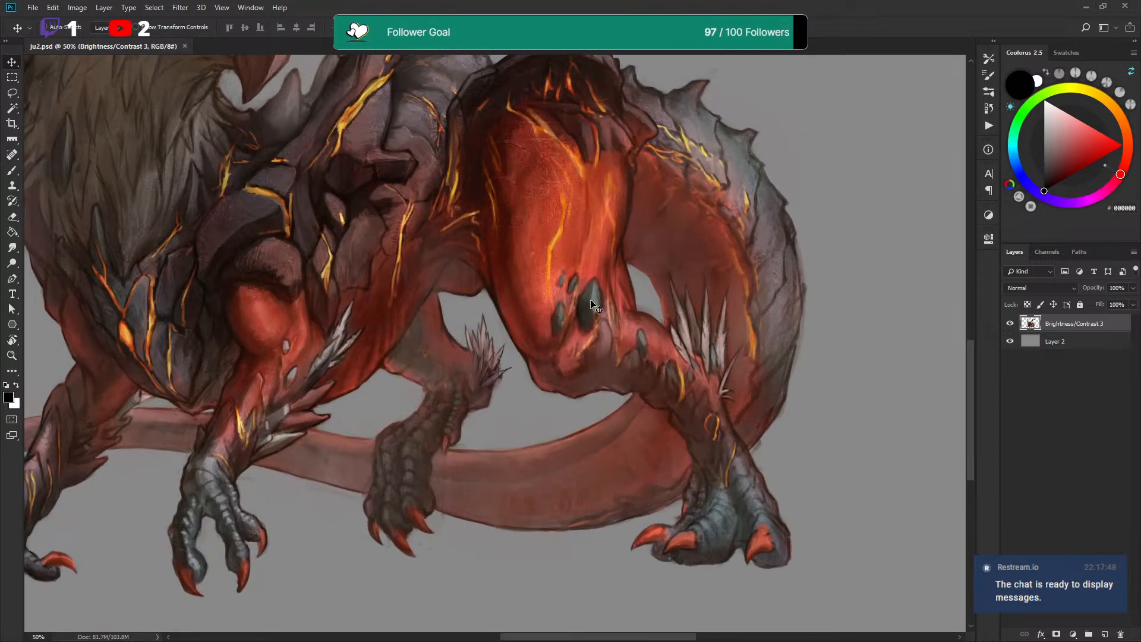
scroll(645, 220, up, 3)
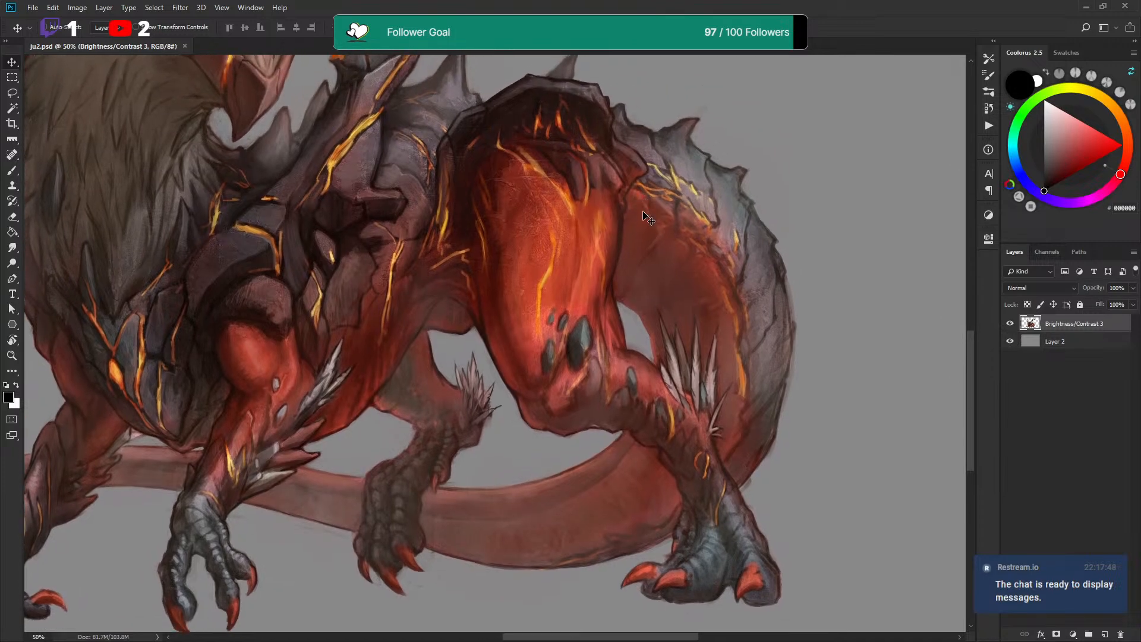
drag(647, 217, 669, 237)
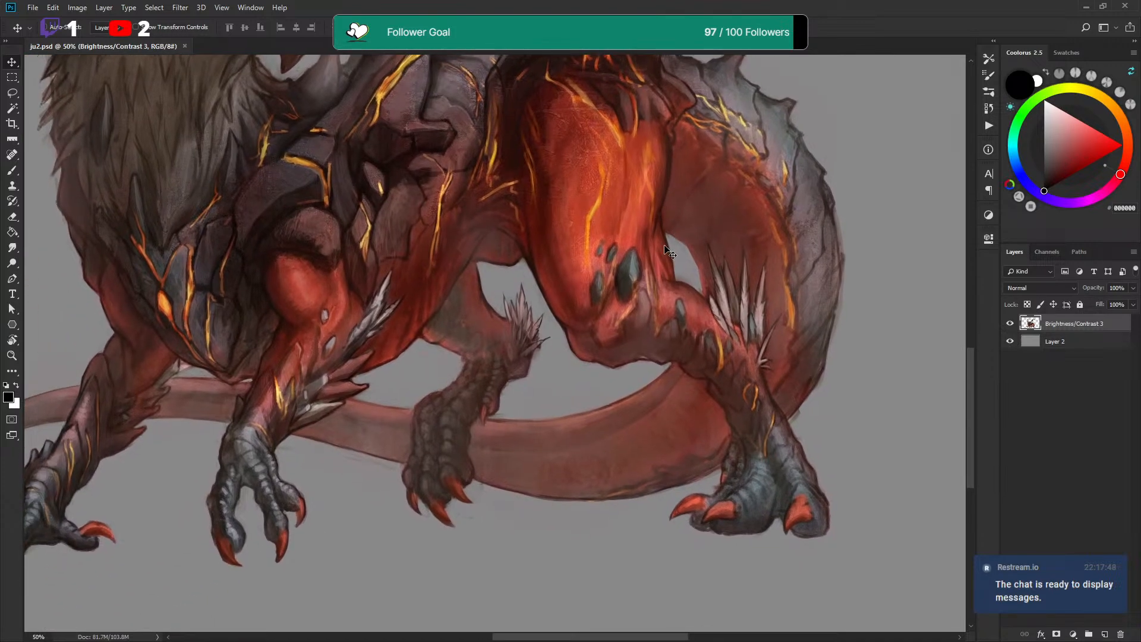
drag(511, 252, 624, 180)
mouse_move(825, 181)
mouse_down()
mouse_move(672, 228)
mouse_move(621, 265)
mouse_up()
key(ctrl+plus)
key(b)
alt+click(563, 296)
drag(562, 303, 588, 311)
Select the triangle brush 1 preset and touch up the red thigh around the crystals with sampled dark reds #471008 and #431D15
right_click(638, 267)
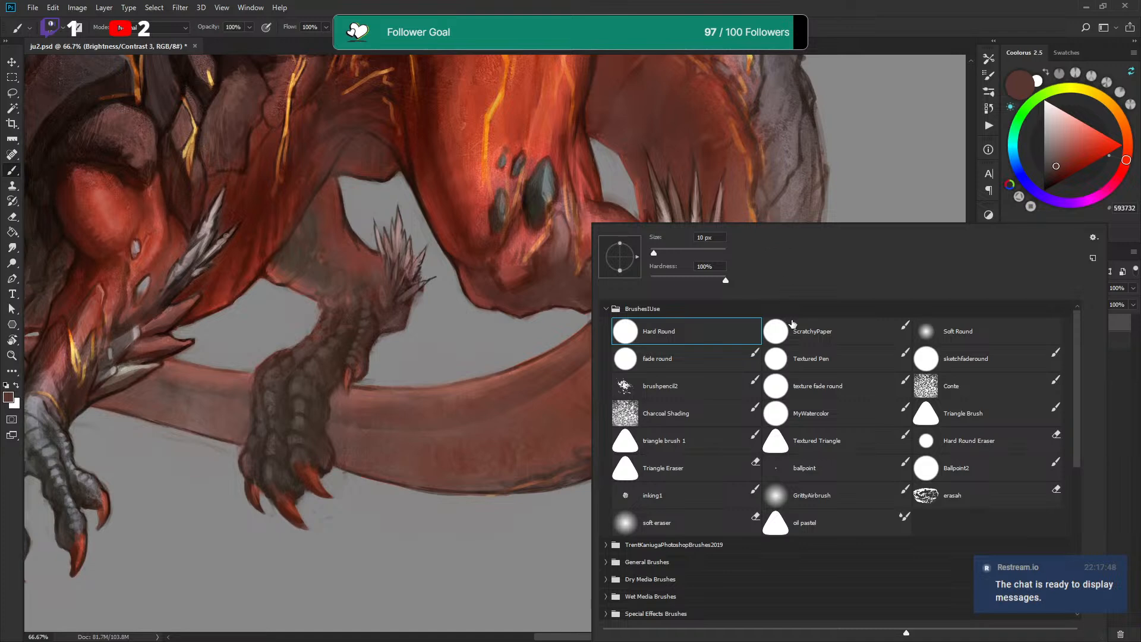
double_click(623, 437)
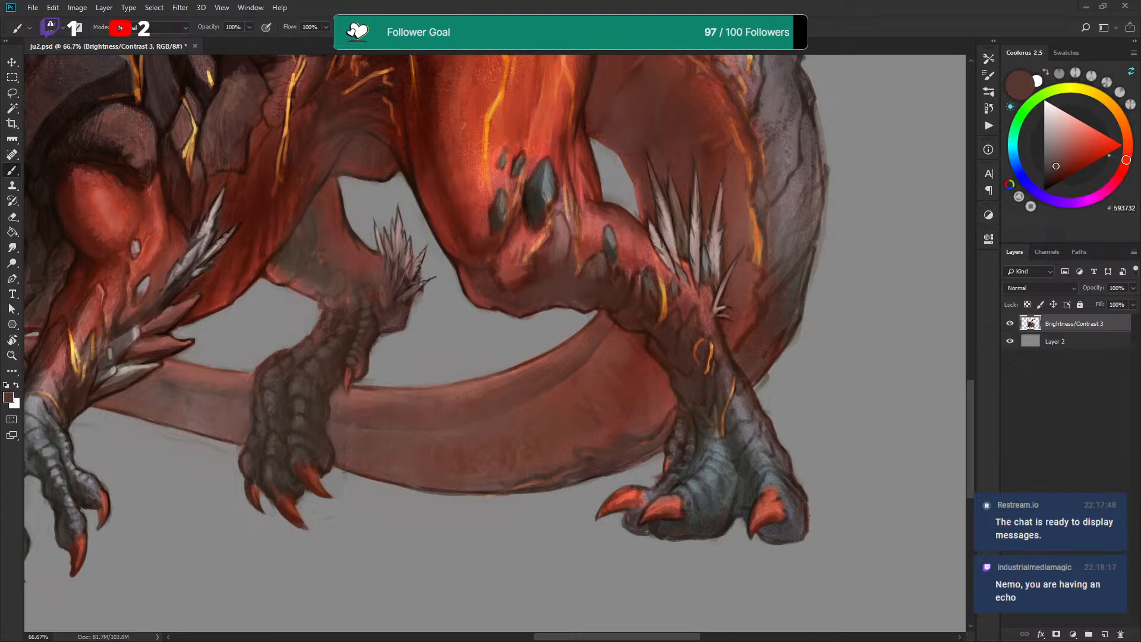
drag(535, 115, 565, 196)
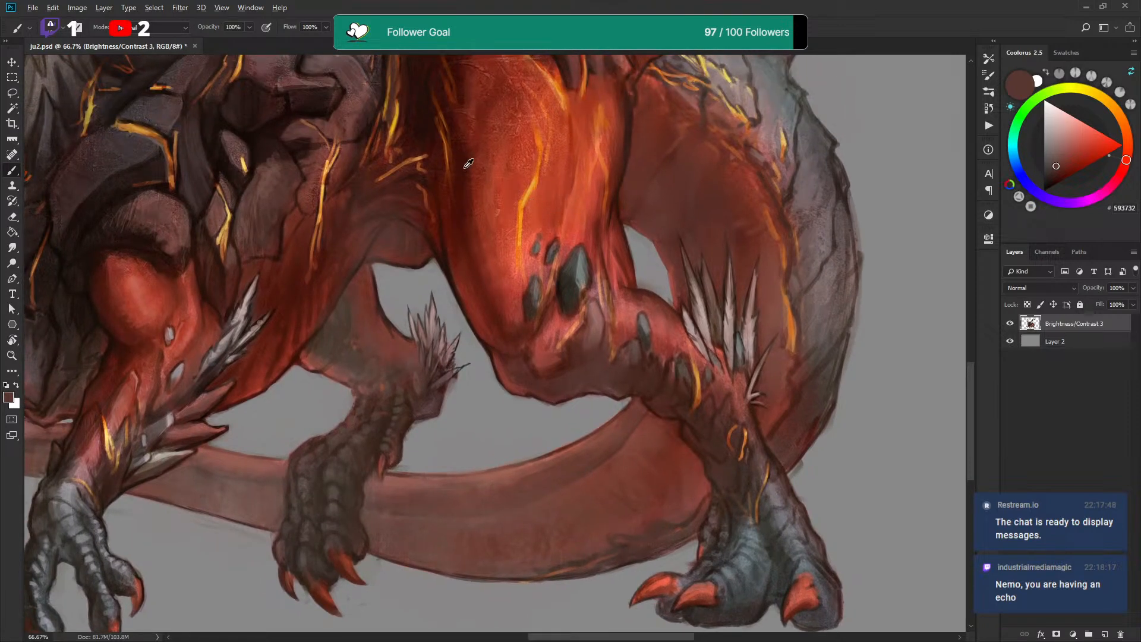
alt+click(466, 173)
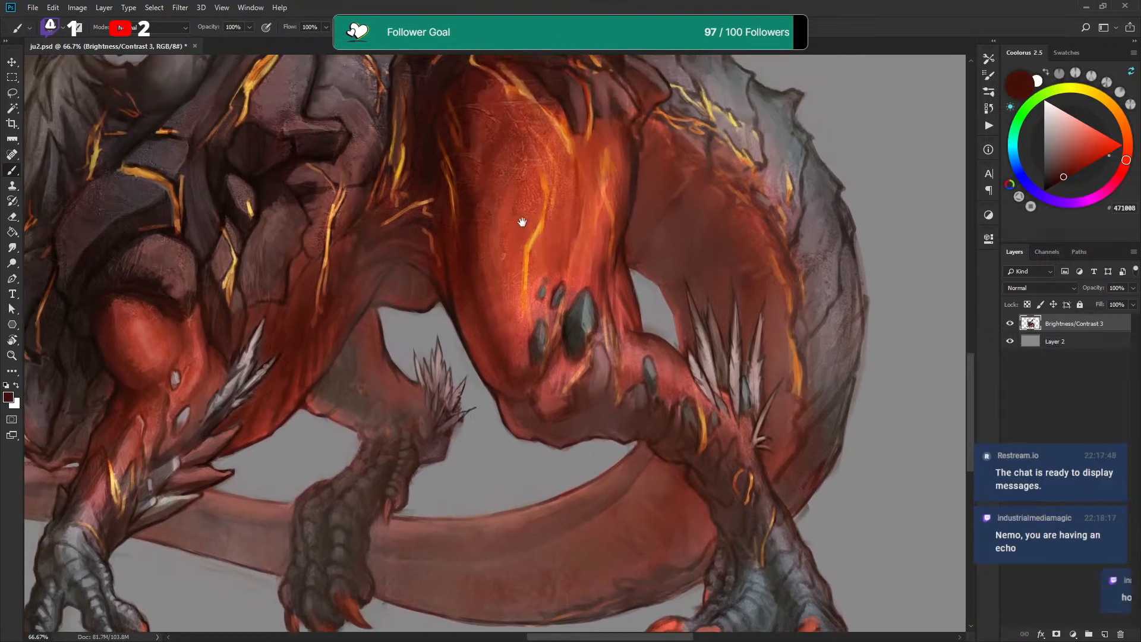
drag(499, 161, 504, 205)
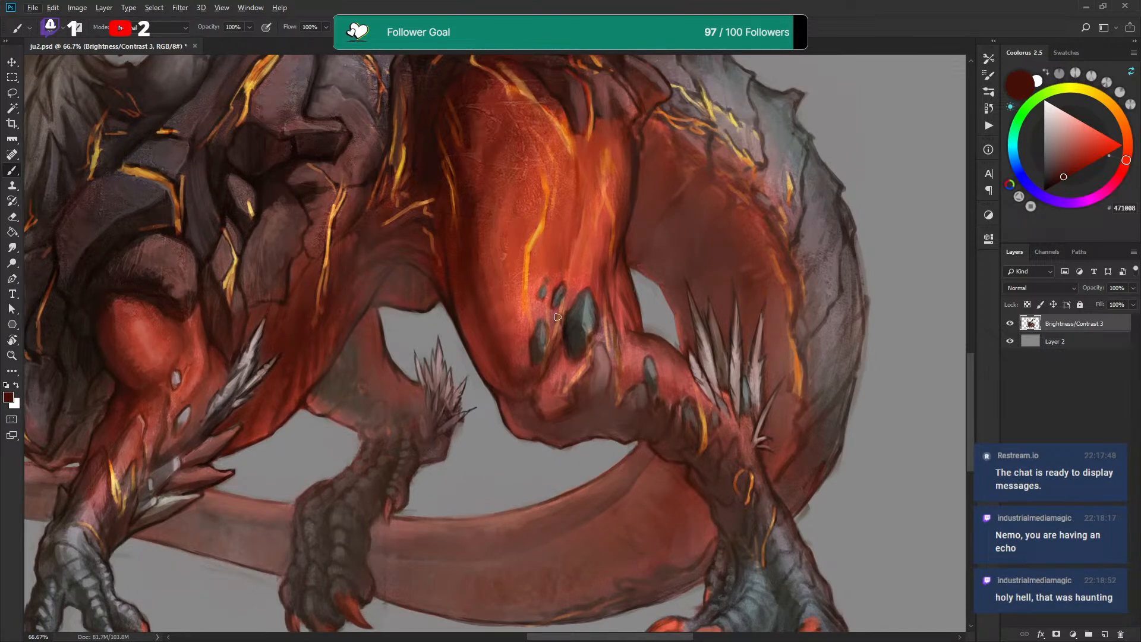
alt+click(558, 288)
drag(559, 287, 570, 218)
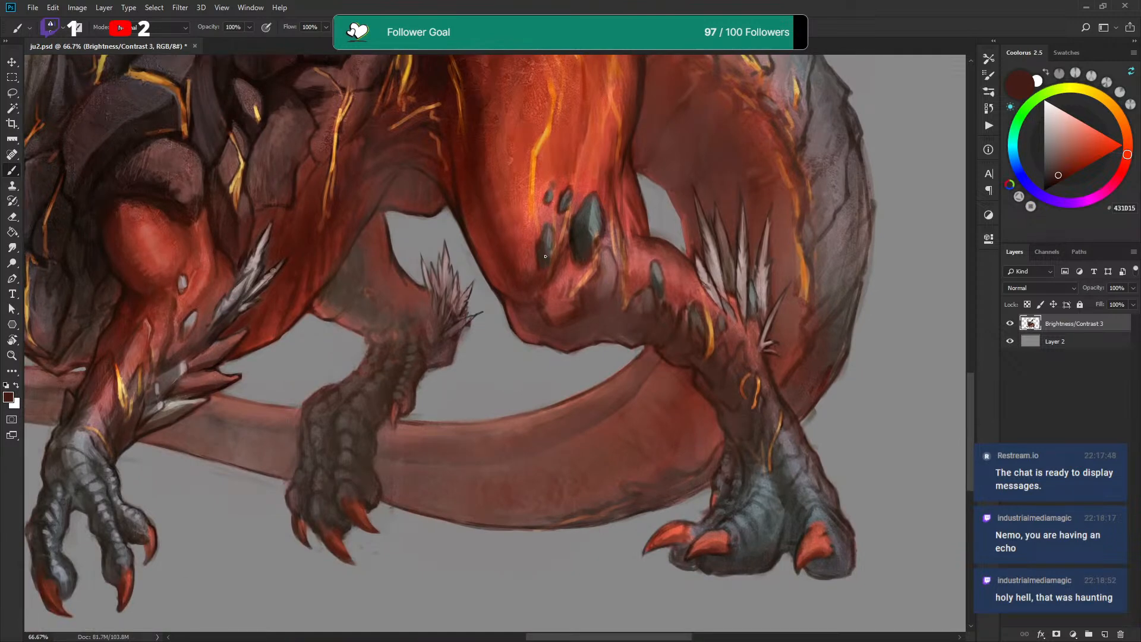
scroll(516, 213, up, 2)
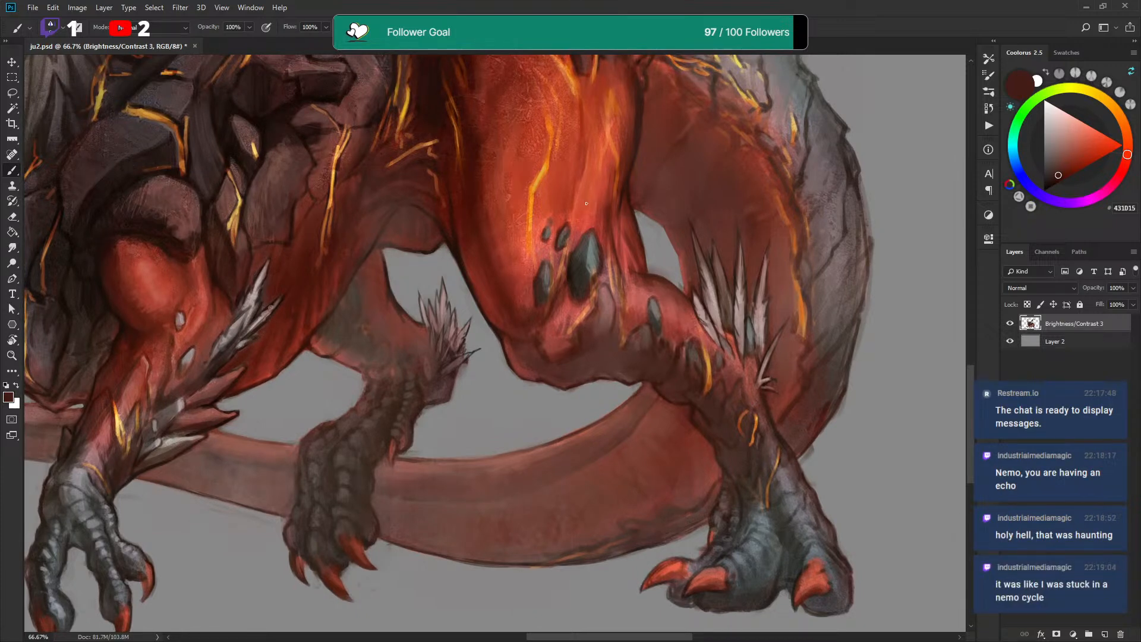
drag(587, 196, 622, 268)
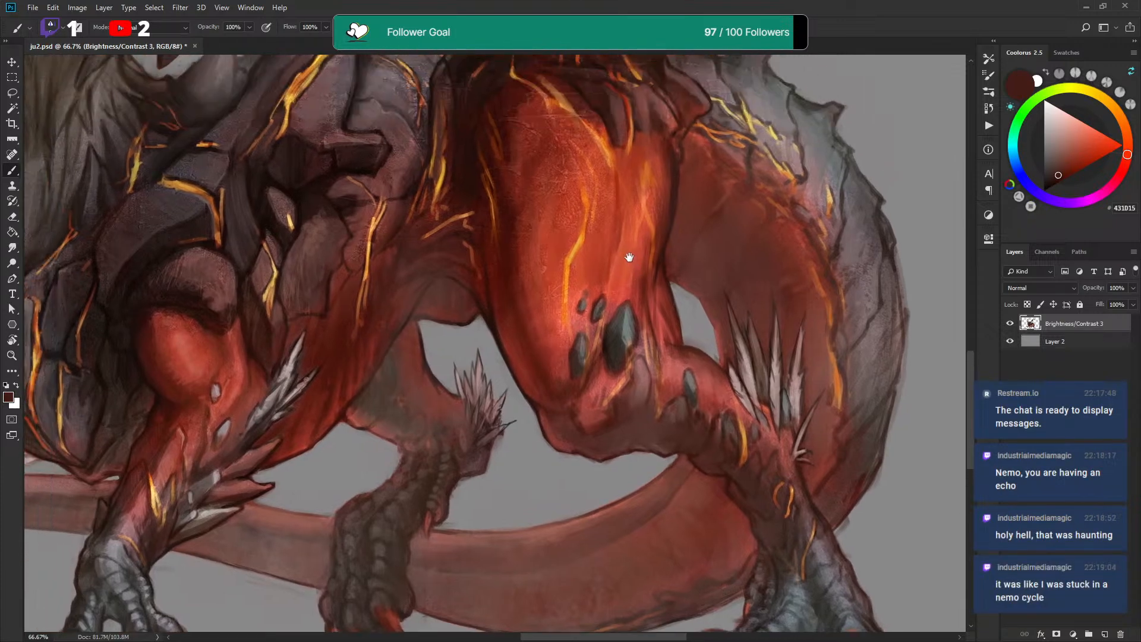
Touch up the dark area and glowing crack between belly and thigh with sampled dark red #3F1811 and oranges #944E20 and #CD873E
alt+click(473, 272)
alt+click(470, 272)
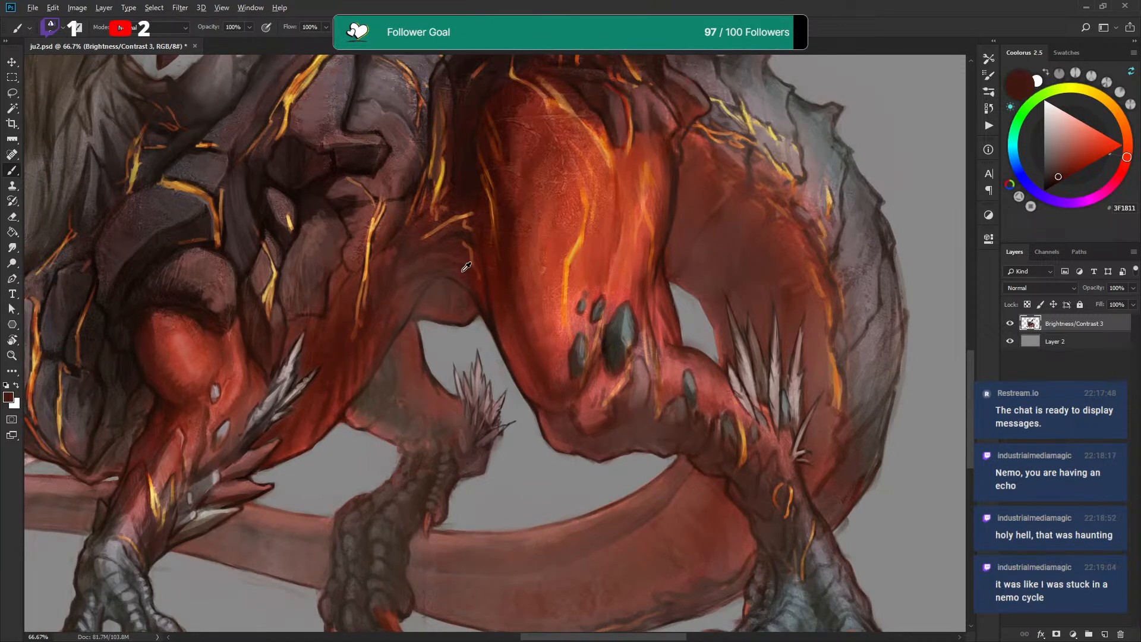
mouse_move(468, 266)
mouse_down()
mouse_move(473, 230)
mouse_move(496, 263)
mouse_up()
alt+click(469, 239)
alt+click(476, 232)
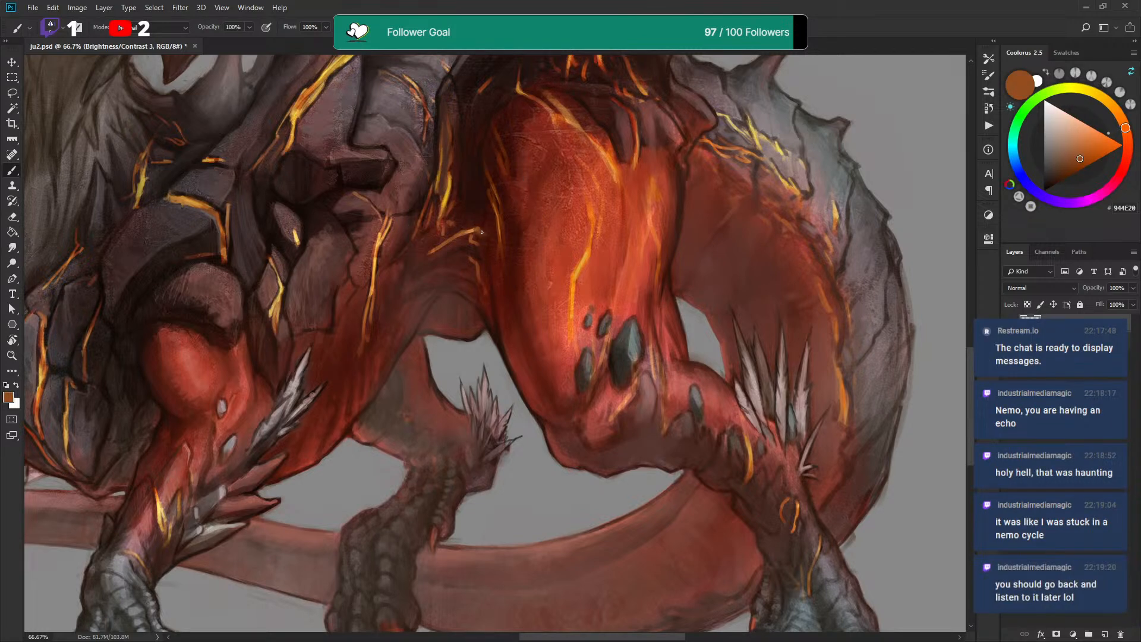
alt+click(475, 221)
drag(486, 196, 485, 212)
drag(526, 163, 503, 192)
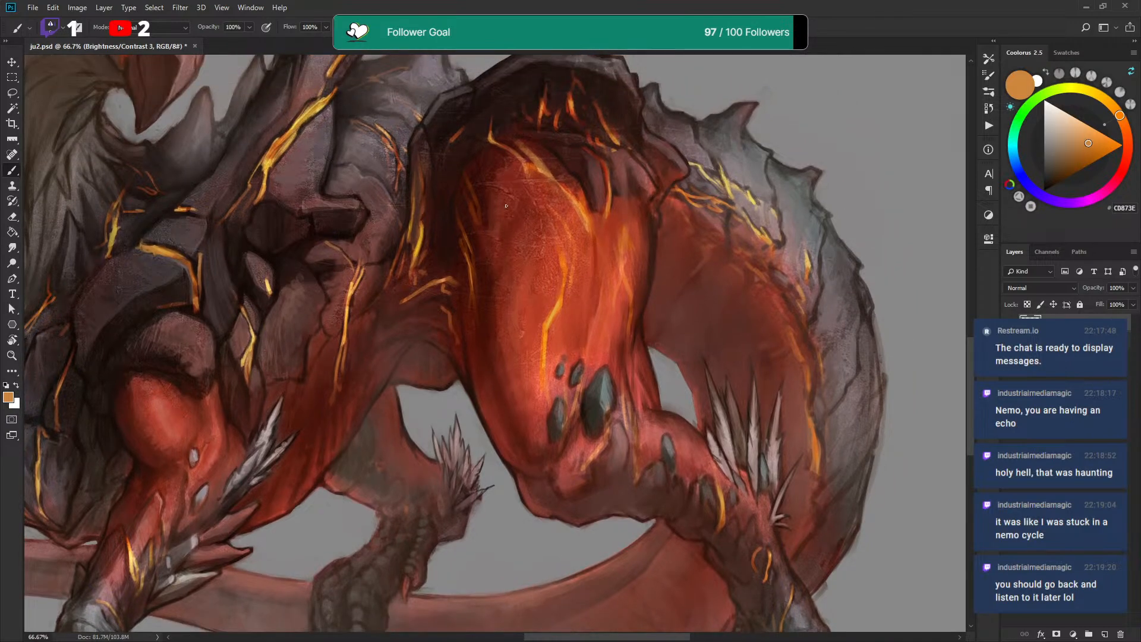
Open a second window for ju2.psd and move it out of the main workspace
click(250, 7)
mouse_move(261, 21)
click(416, 243)
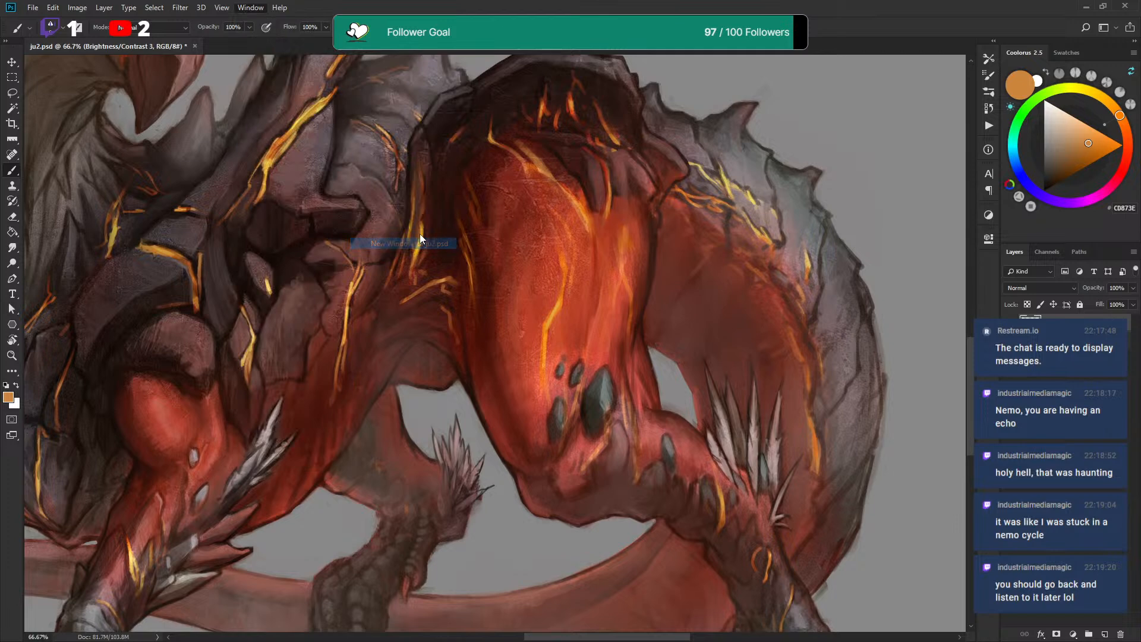
drag(309, 47, 571, 0)
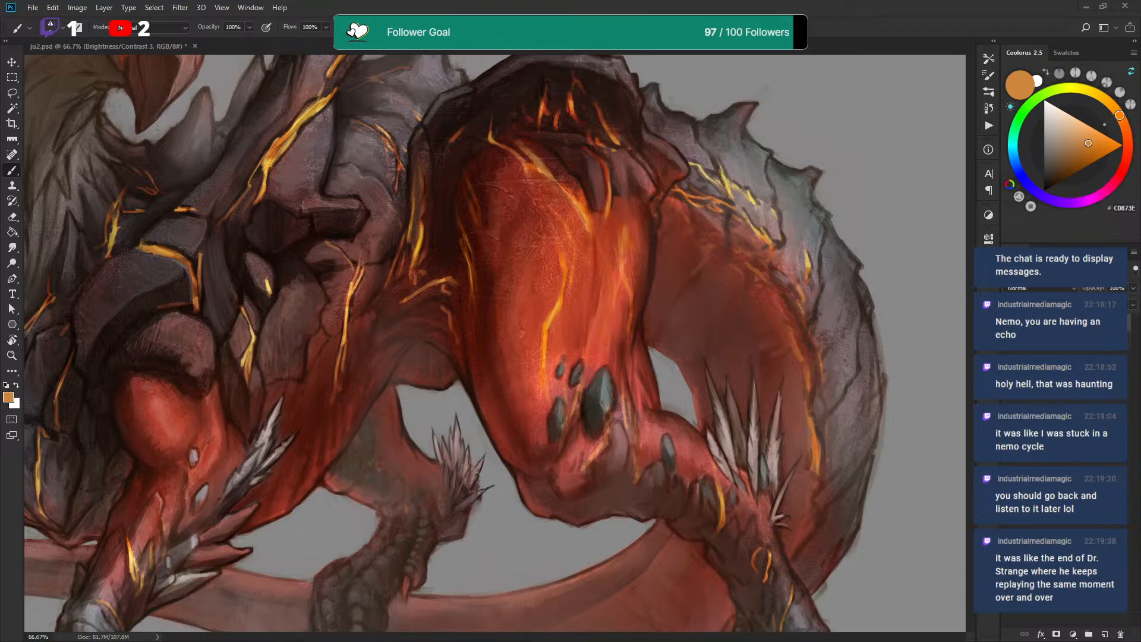
click(678, 142)
Blend the texture of the upper thigh with sampled reds #7C2518, #843124 and #91311E
drag(654, 141, 673, 188)
alt+click(529, 227)
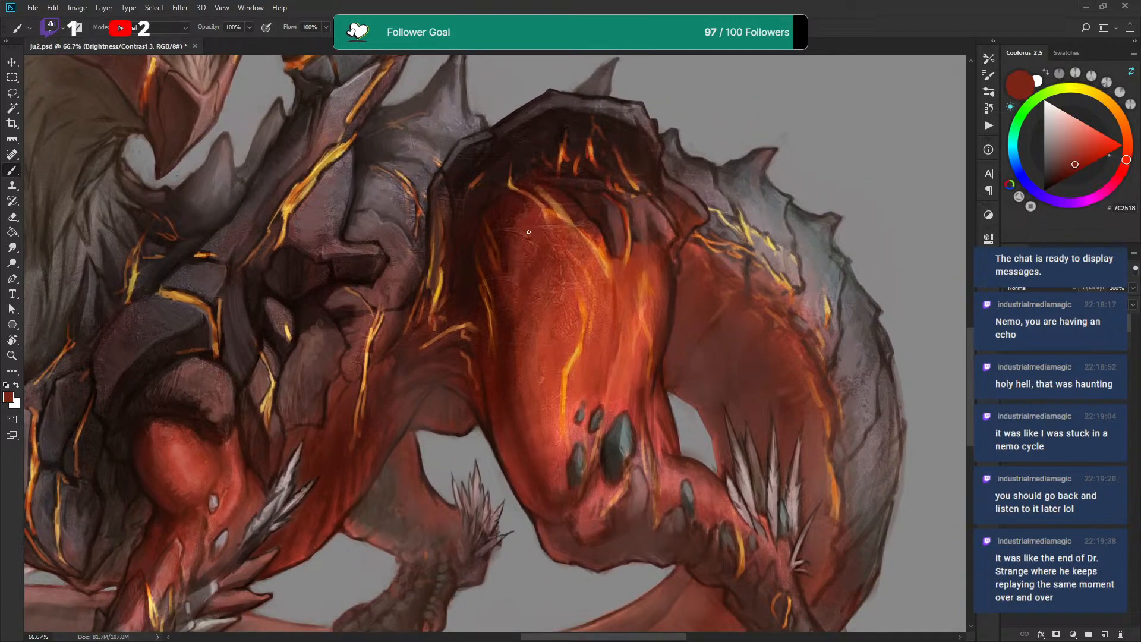
alt+click(531, 229)
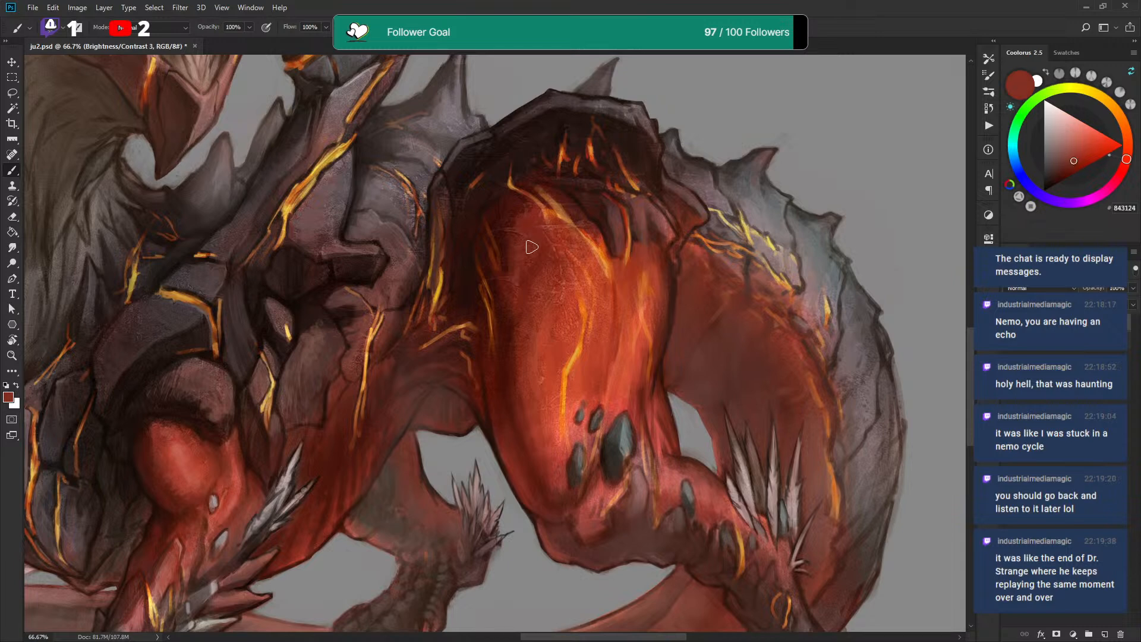
scroll(543, 303, down, 1)
alt+click(542, 253)
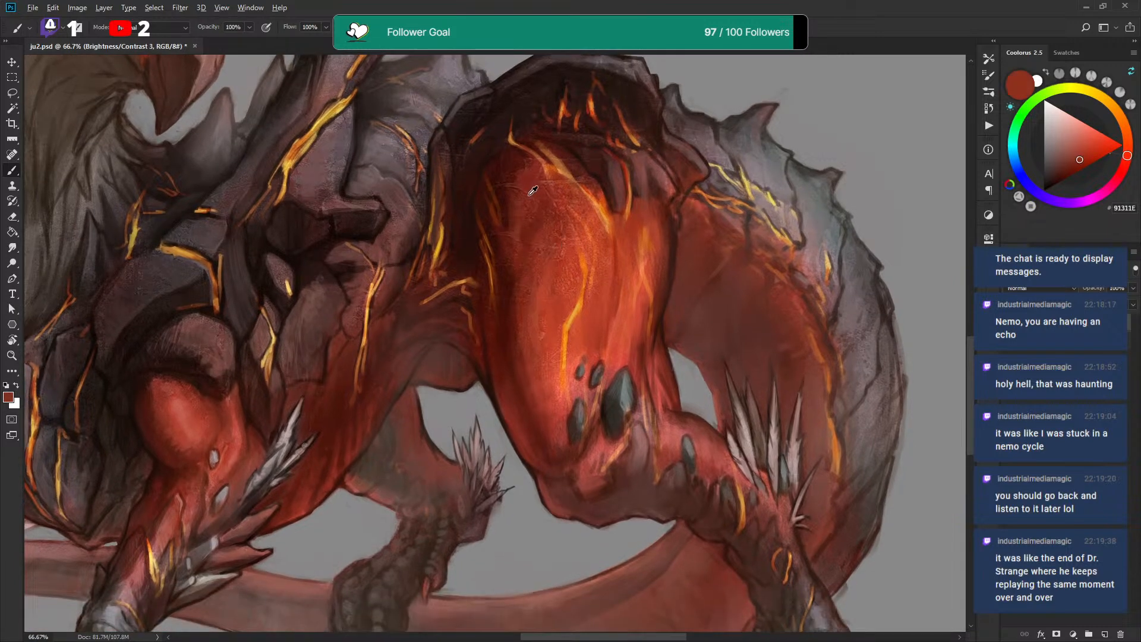
Refine the thigh's upper edge beneath the dark plates with sampled colours #4D150F, #B73F27 and #301B15
alt+click(522, 161)
drag(642, 199, 616, 171)
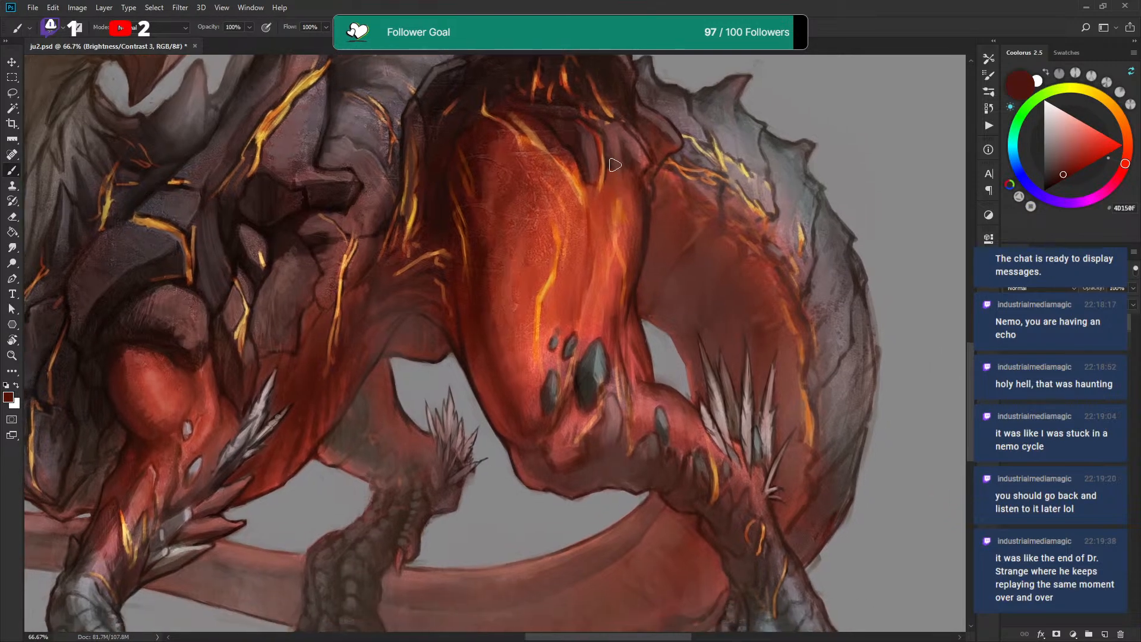
alt+click(574, 159)
scroll(559, 127, down, 1)
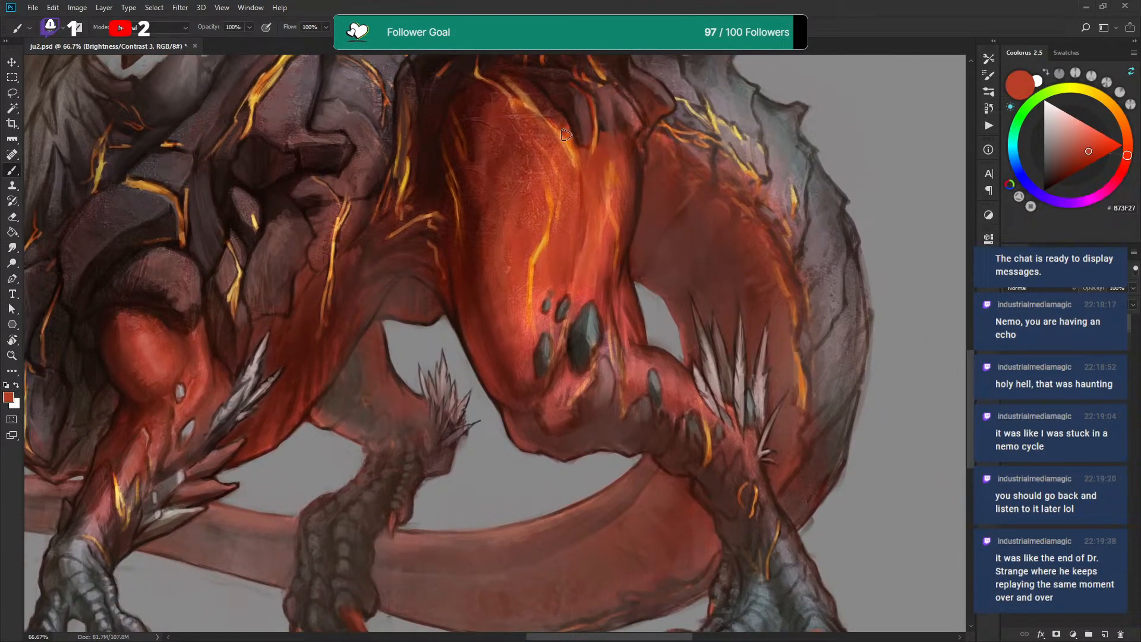
alt+click(607, 125)
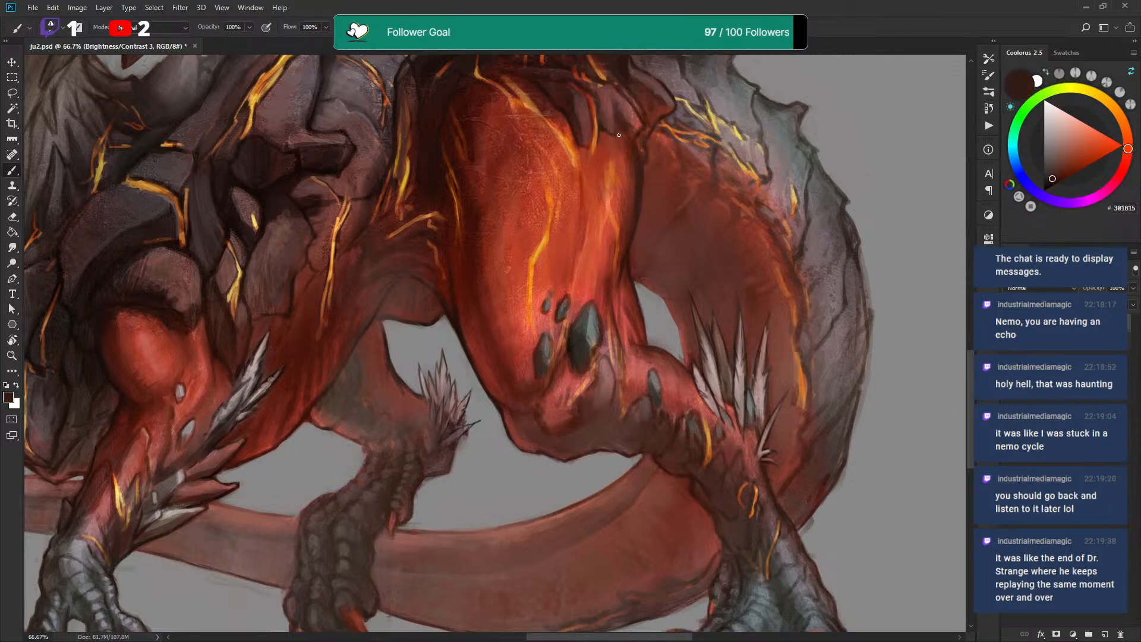
Switch to the Textured Pen brush preset
right_click(587, 145)
click(846, 290)
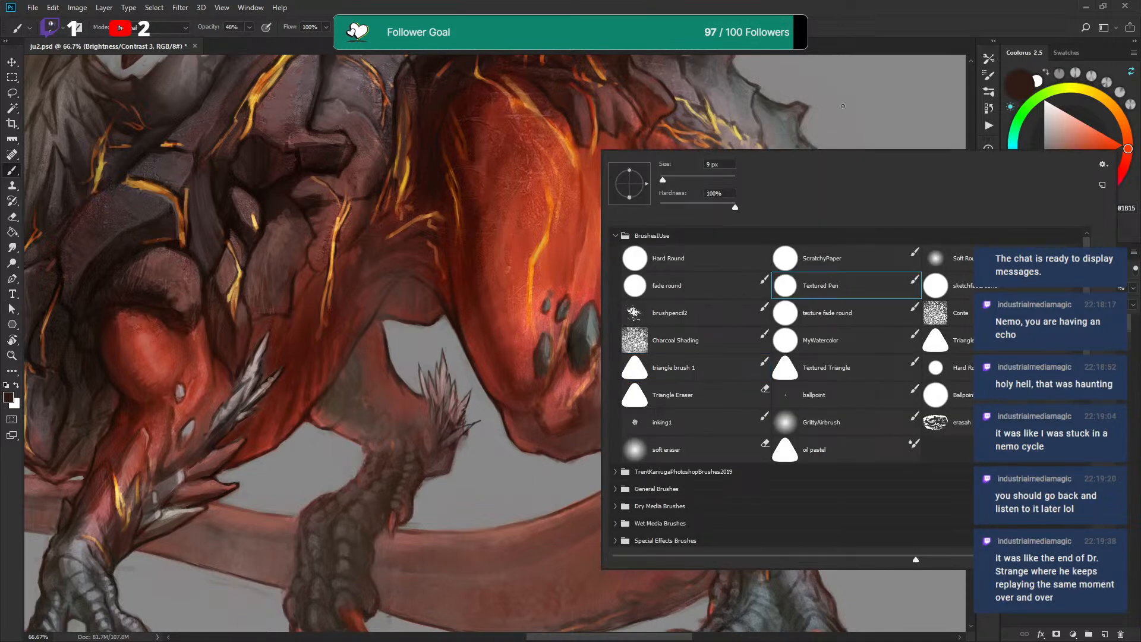
click(815, 141)
Flip the whole canvas horizontally to check the creature mirrored
drag(782, 143, 838, 120)
drag(784, 278, 802, 135)
drag(690, 279, 759, 138)
drag(710, 201, 716, 232)
key(ctrl+minus)
key(ctrl+minus)
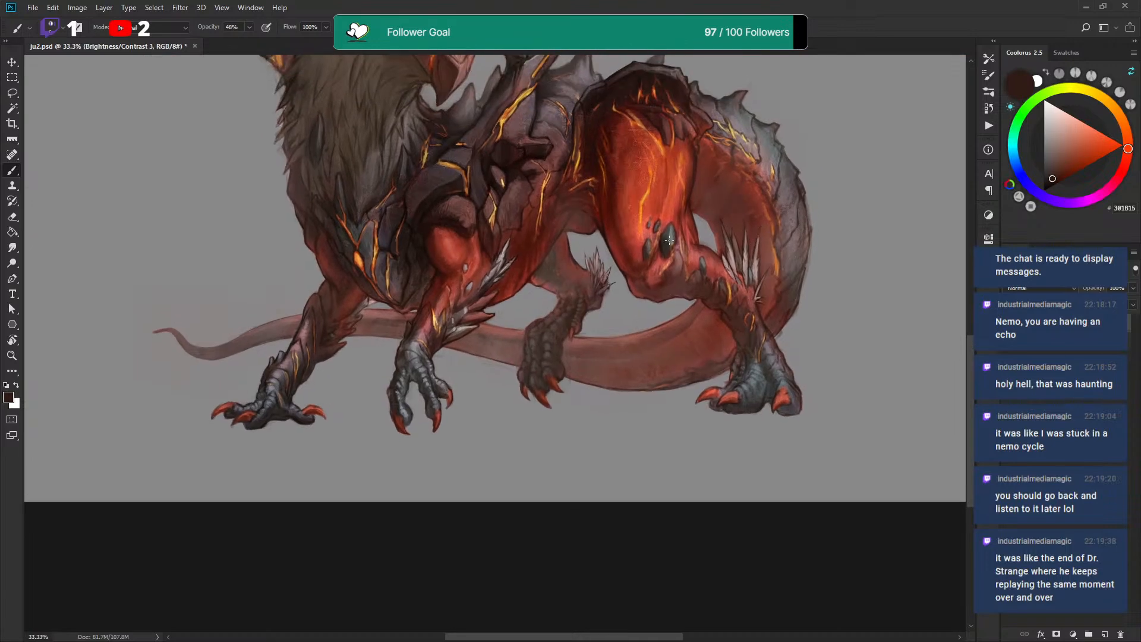
click(86, 9)
mouse_move(177, 122)
click(237, 169)
Sample the near-black brown #241810 from the near wing and paint short strokes beside the far wing's lower glowing crack
drag(624, 242, 574, 404)
drag(654, 262, 646, 335)
drag(662, 193, 614, 320)
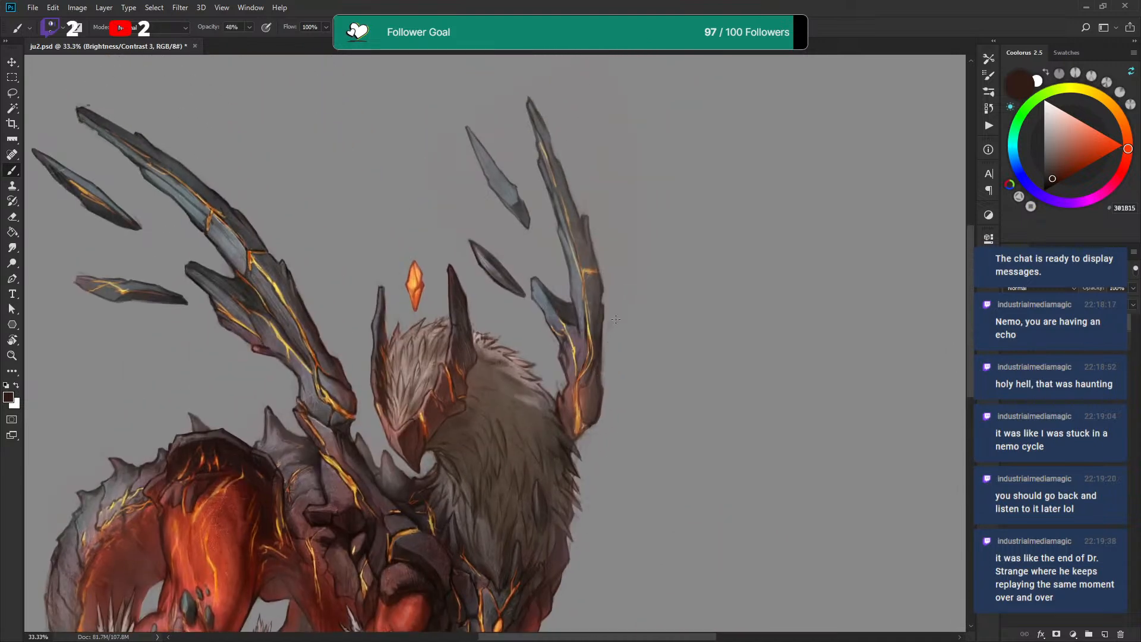
key(ctrl+plus)
drag(684, 246, 648, 263)
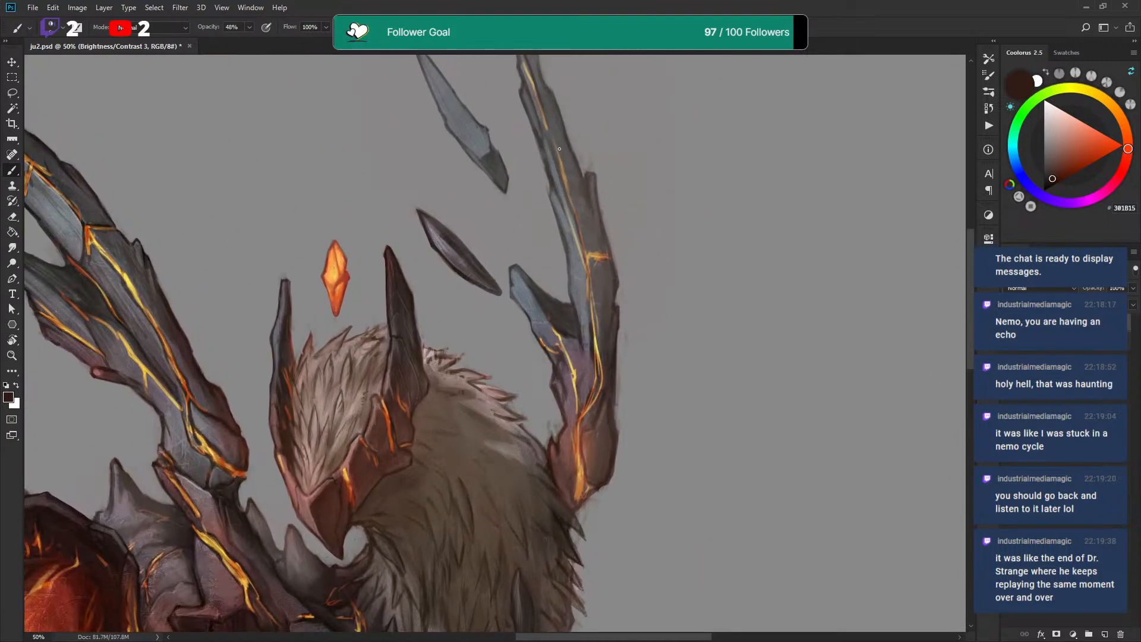
alt+click(215, 410)
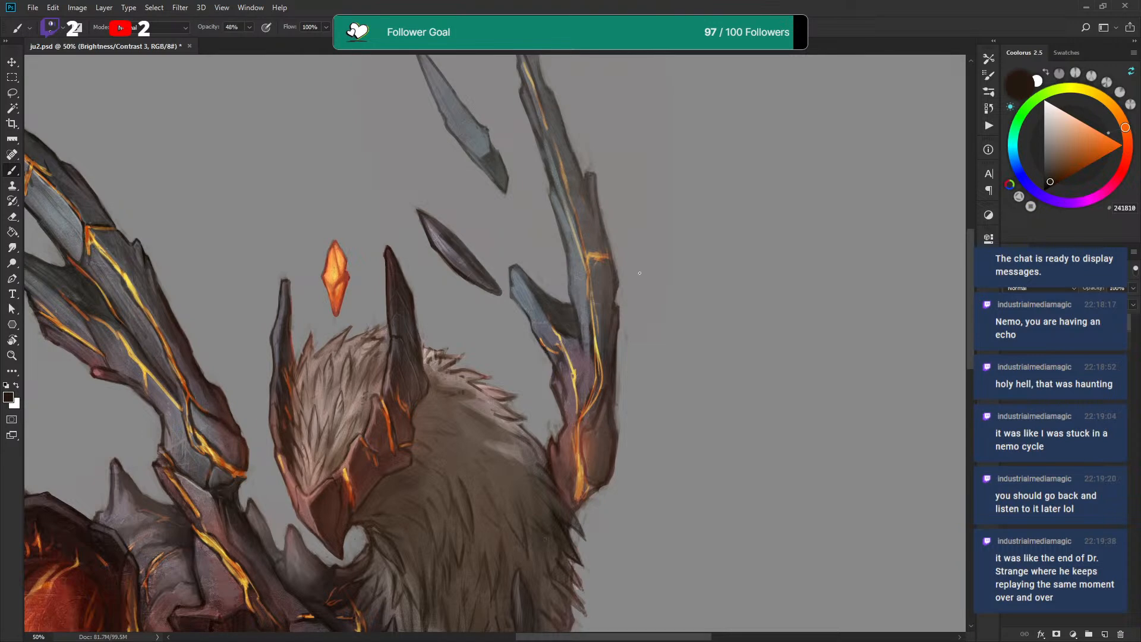
drag(633, 313, 612, 194)
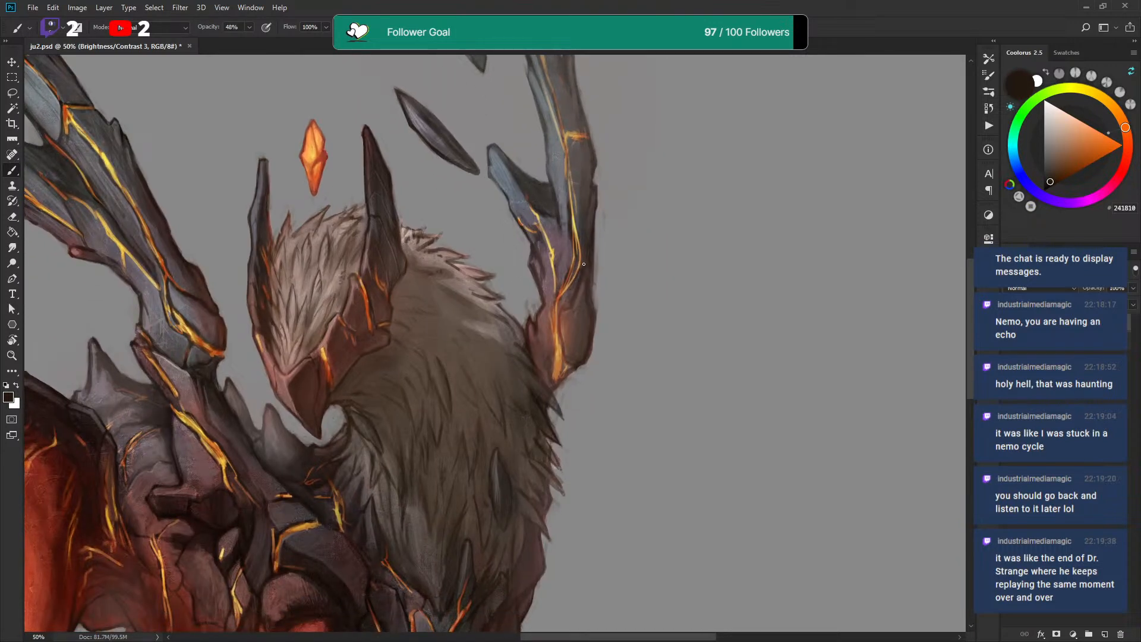
mouse_move(575, 254)
mouse_down()
mouse_move(570, 273)
mouse_move(578, 254)
mouse_up()
drag(574, 241, 577, 256)
Shade the far wing's middle section with sampled grey-brown #524844, and lighten the sampled blue-grey to #858E93 for its edge
mouse_move(593, 184)
mouse_down()
mouse_move(581, 262)
mouse_move(562, 276)
mouse_up()
alt+click(562, 277)
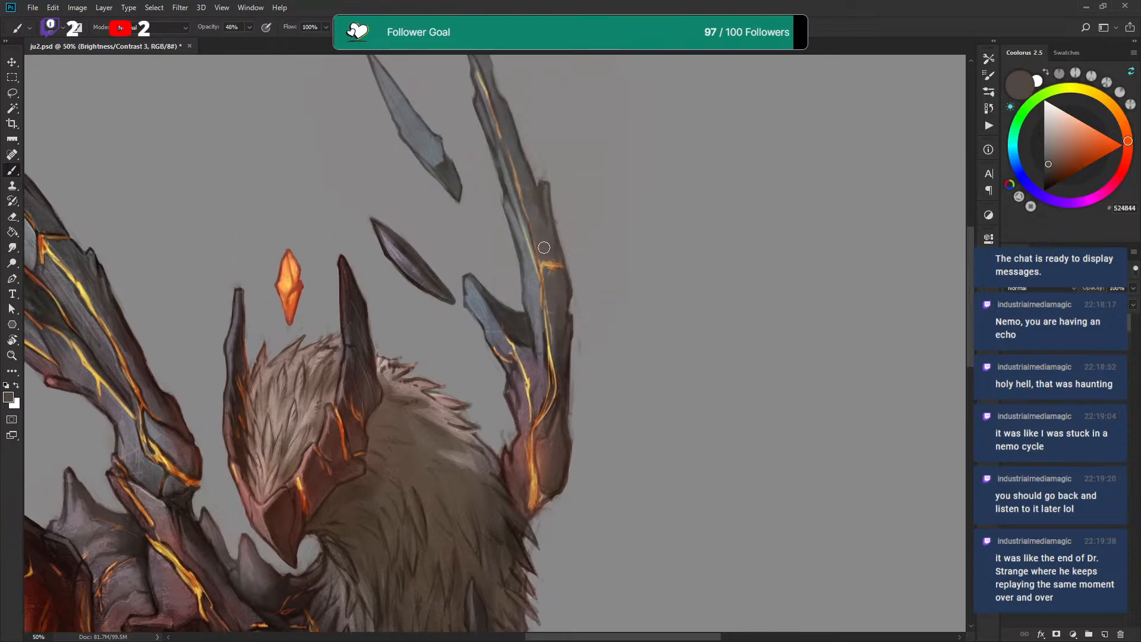
drag(525, 248, 531, 264)
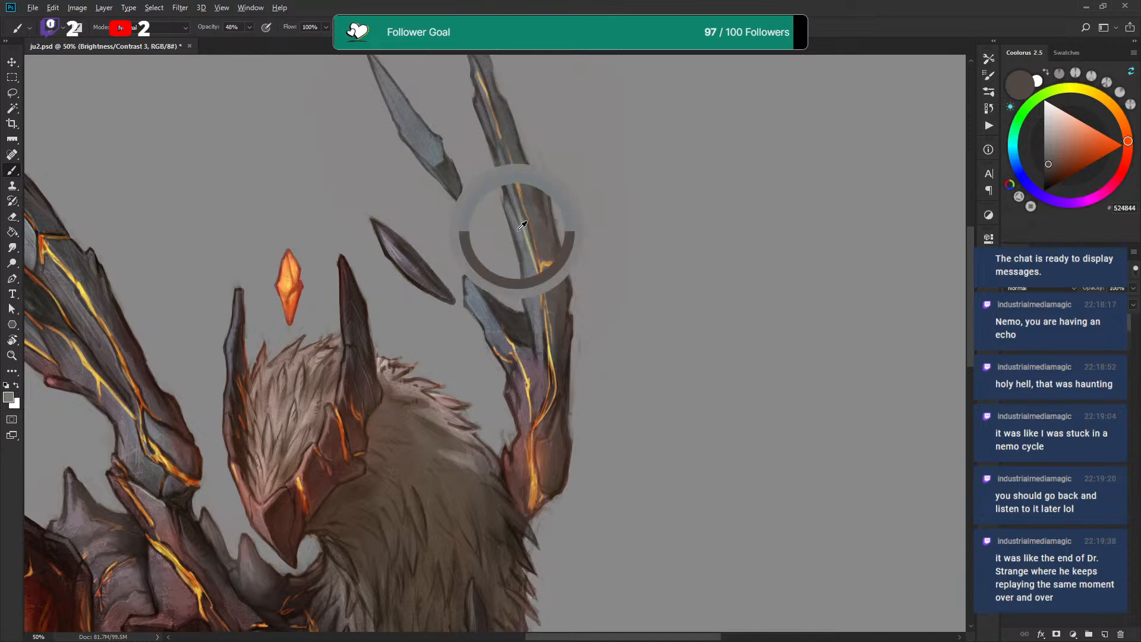
alt+click(523, 233)
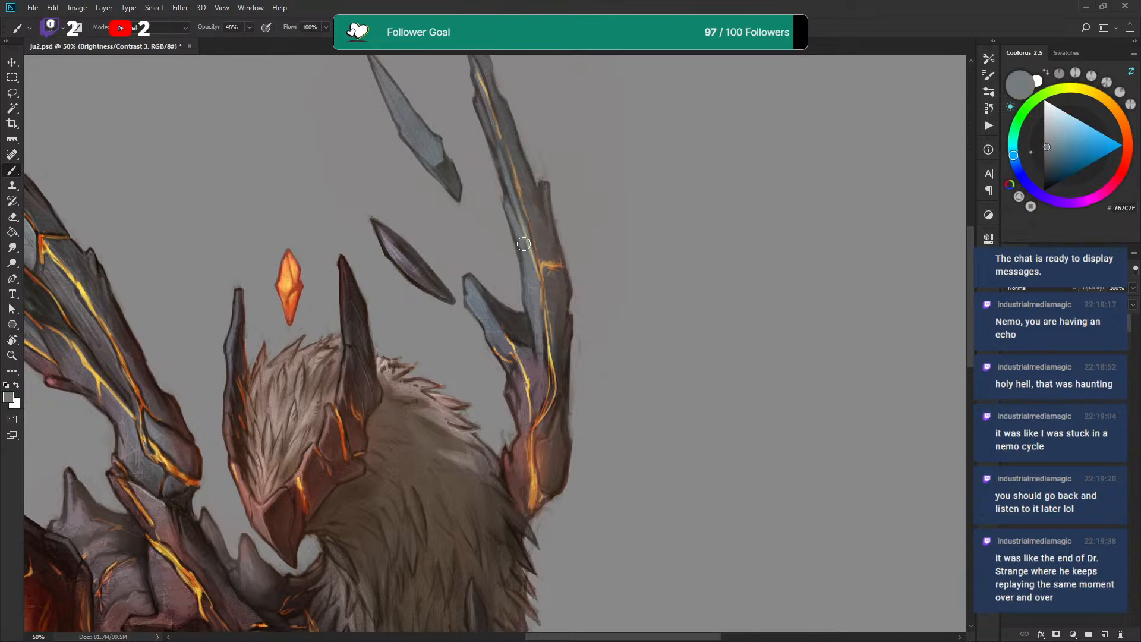
click(1047, 140)
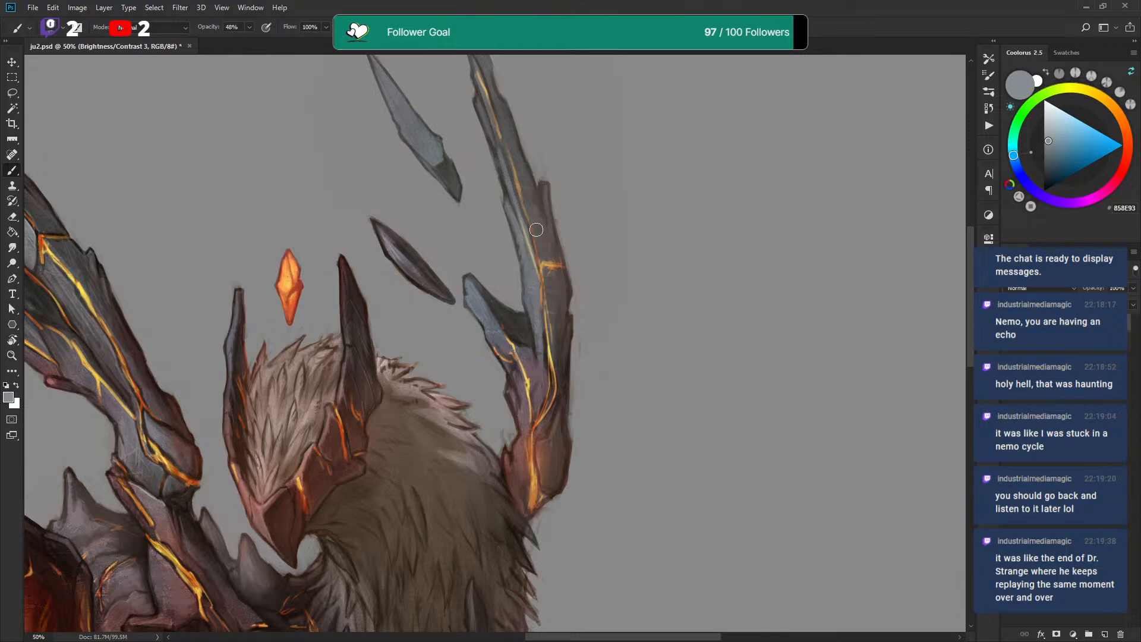
scroll(532, 250, down, 1)
key(ctrl+minus)
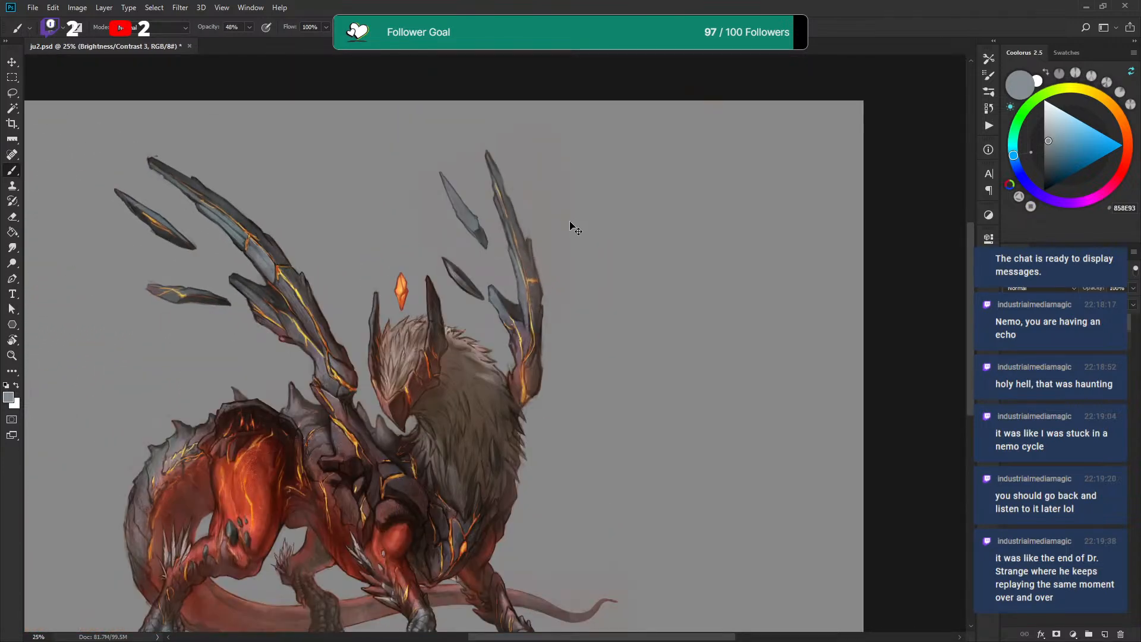
Touch up the mane's outer edge beside the far wing's base with sampled grey-brown #534944 and near-black brown #2B1F17
key(ctrl+plus)
drag(588, 321, 630, 186)
key(ctrl+plus)
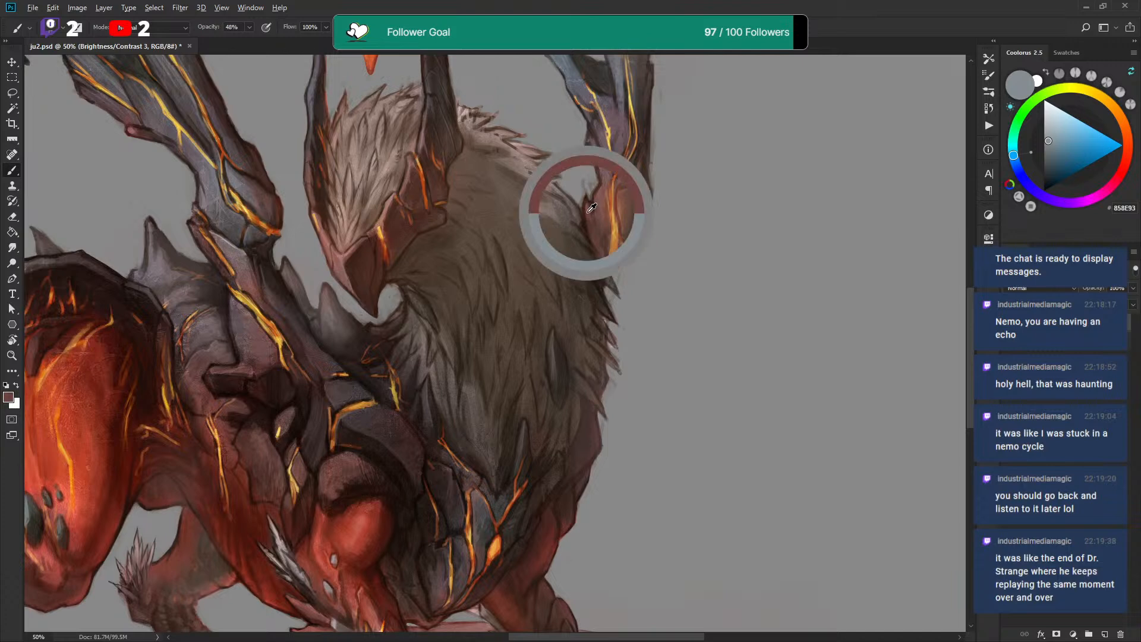
alt+click(588, 213)
alt+click(582, 219)
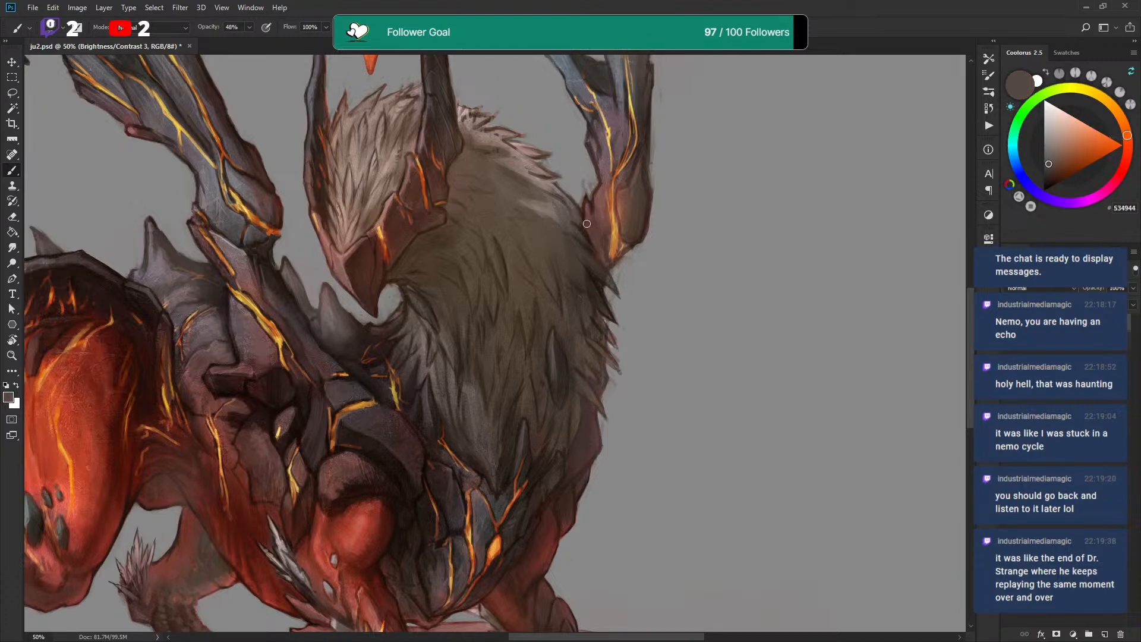
alt+click(582, 226)
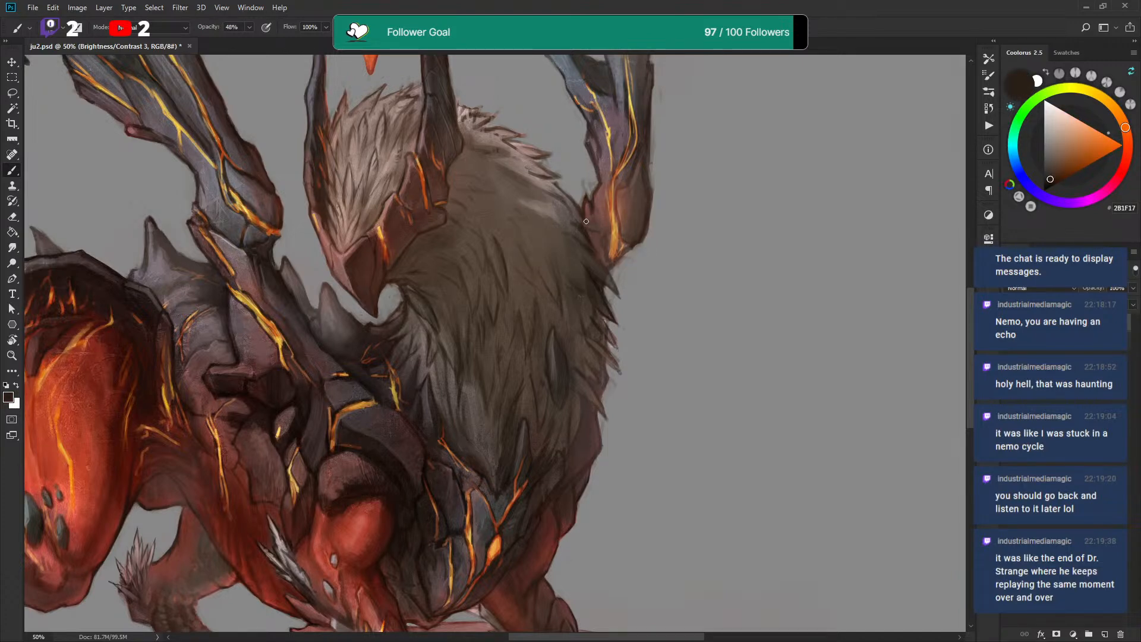
Refine the feather tips just above the far wing's base using sampled #857674 and #55473F, and clean their outline with background grey #898989
alt+click(573, 189)
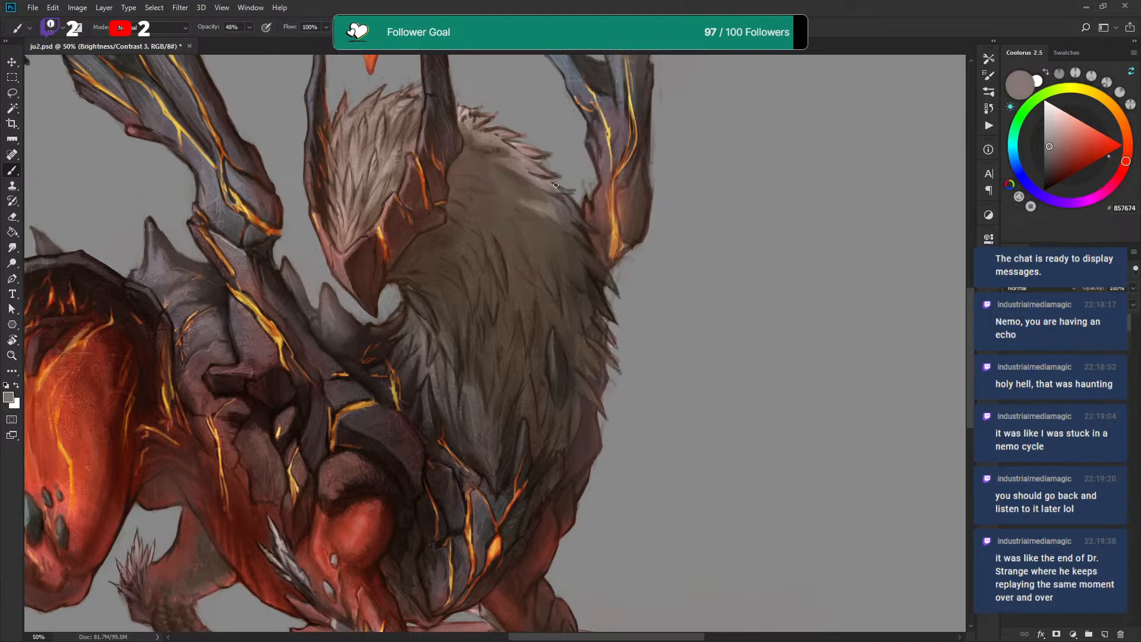
alt+click(561, 187)
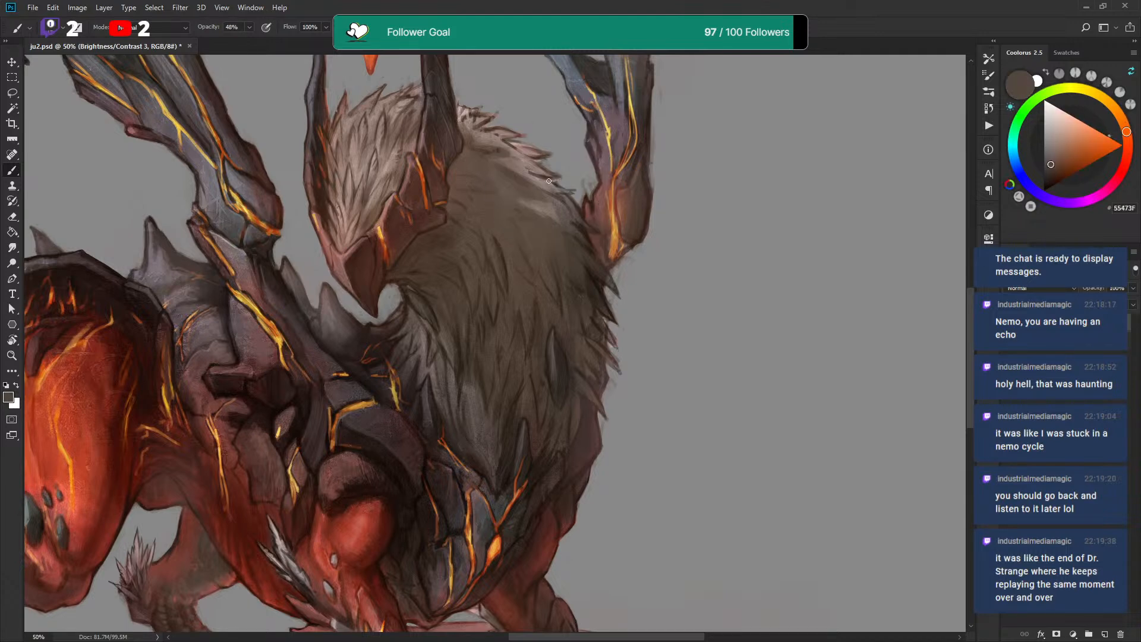
alt+click(585, 189)
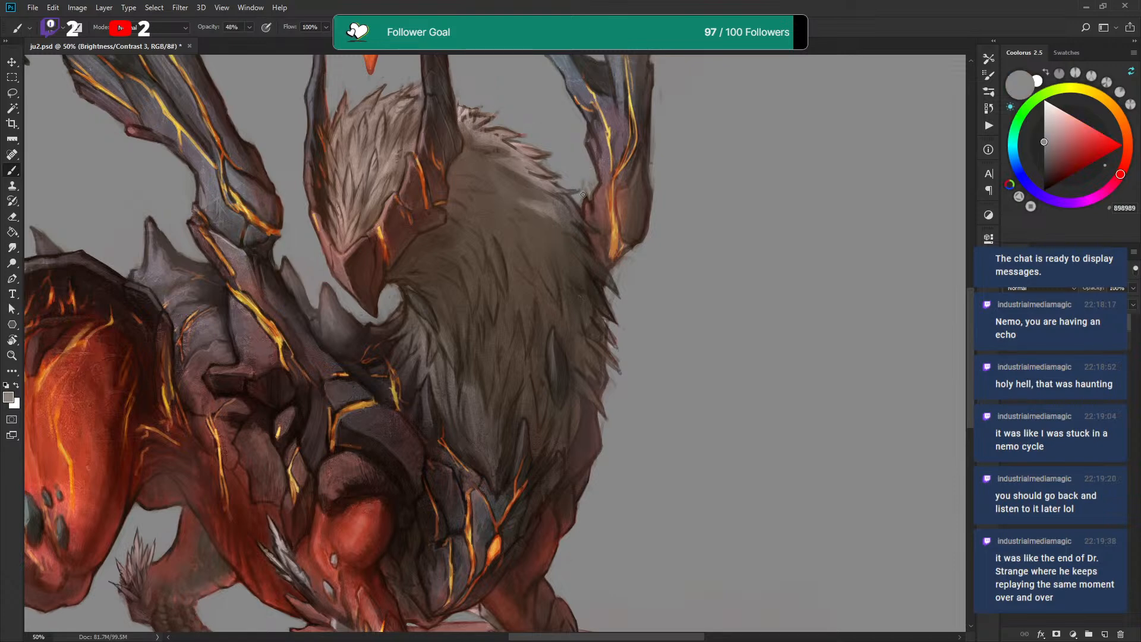
Paint the feathers along the mane's upper back edge behind the horn with sampled browns #816E68, #584439 and #674F42
alt+click(515, 168)
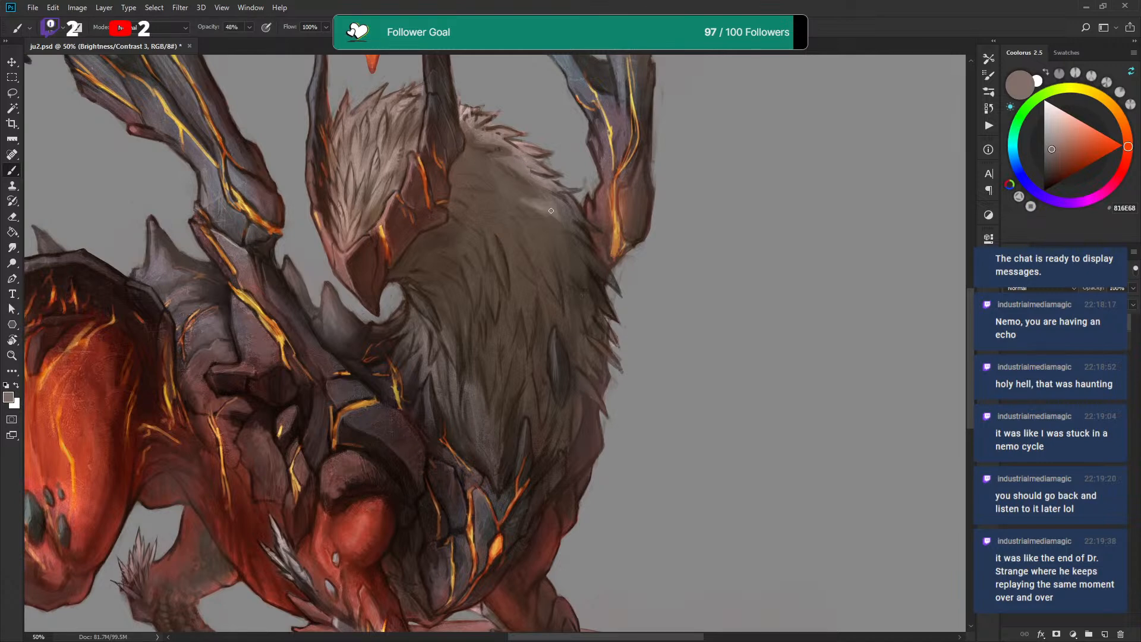
alt+click(495, 113)
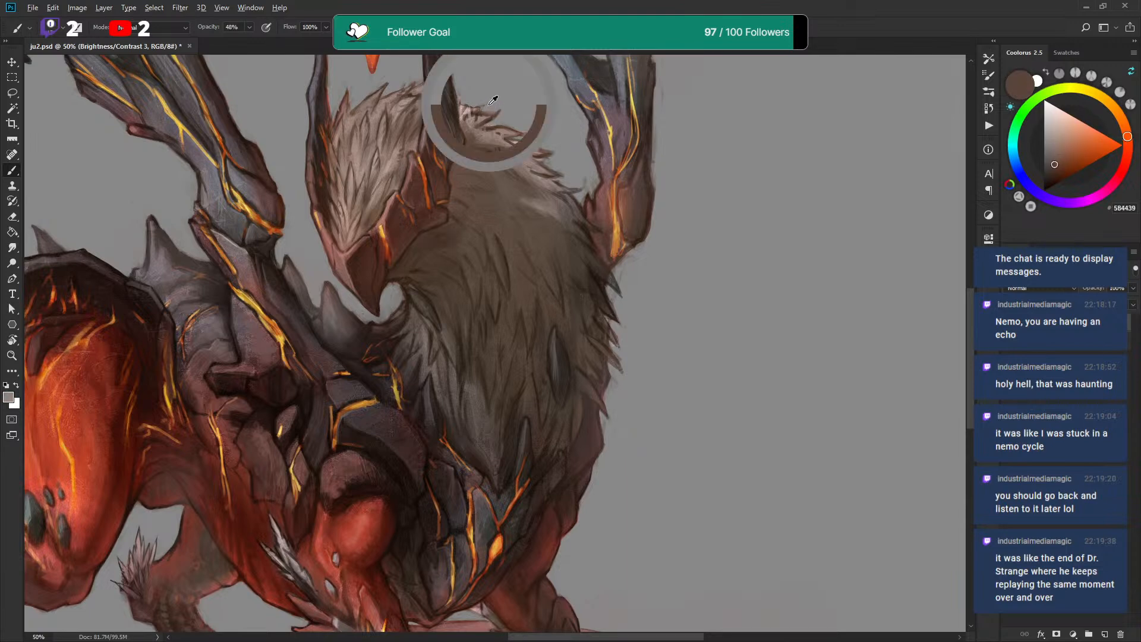
alt+click(488, 111)
alt+click(479, 110)
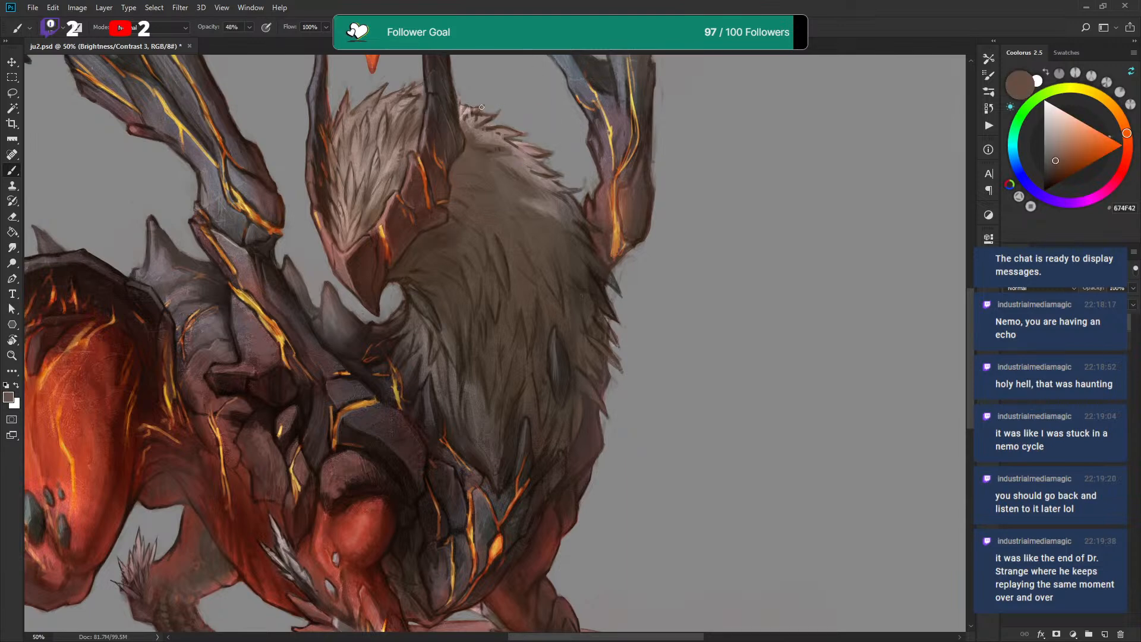
Sharpen the feather tips along the top of the head crest with sampled browns #533F32 and #665046 and background grey #898989
drag(472, 92, 516, 132)
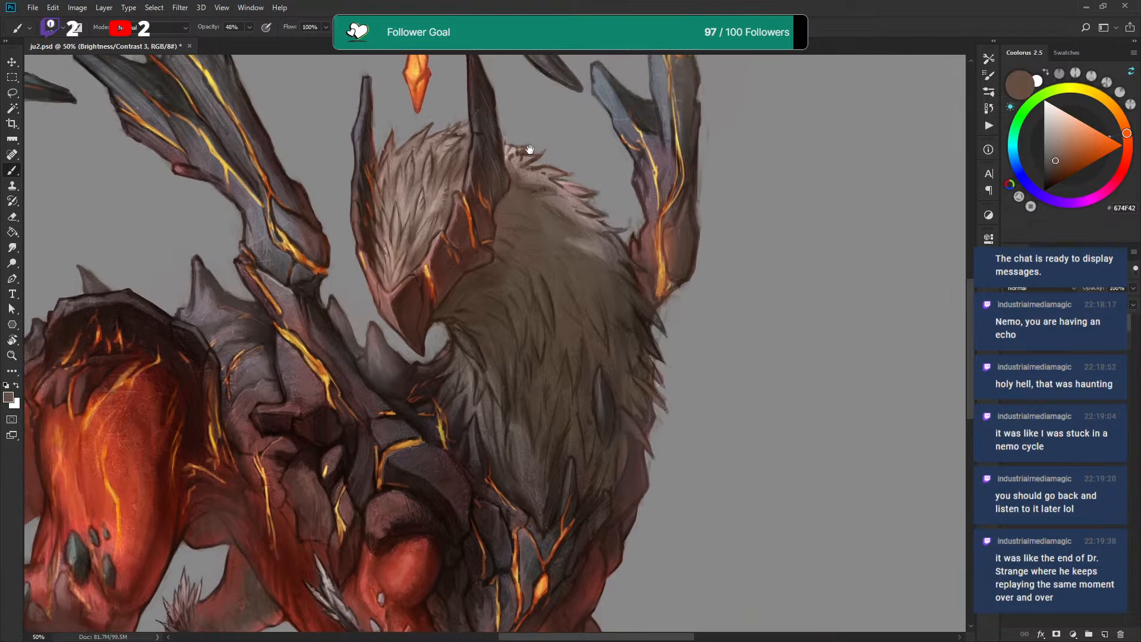
alt+click(451, 124)
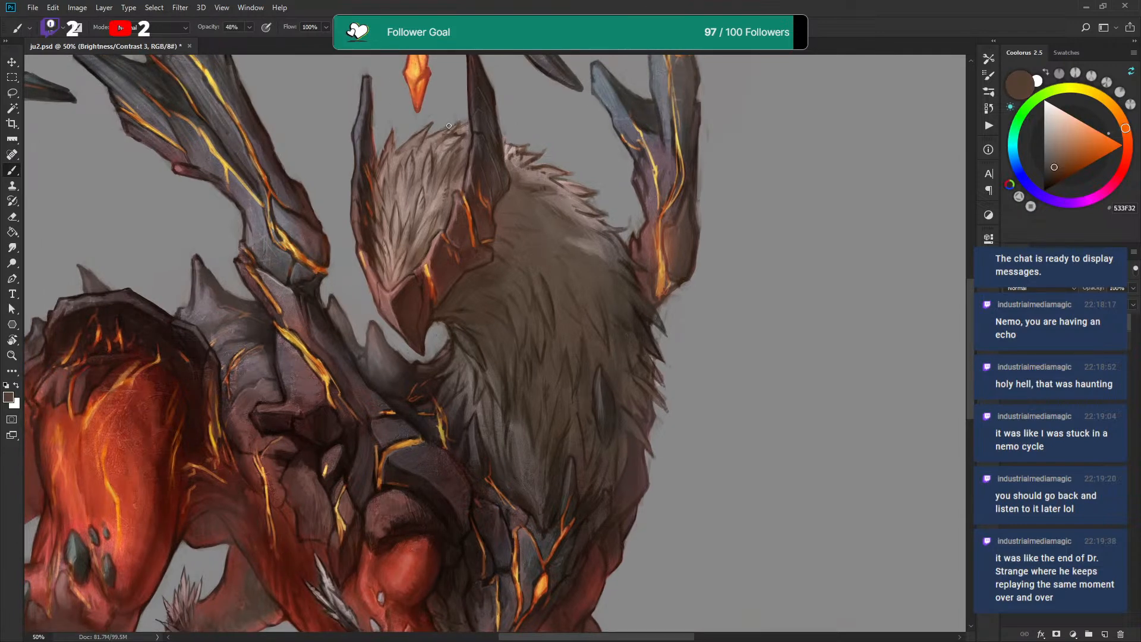
alt+click(452, 128)
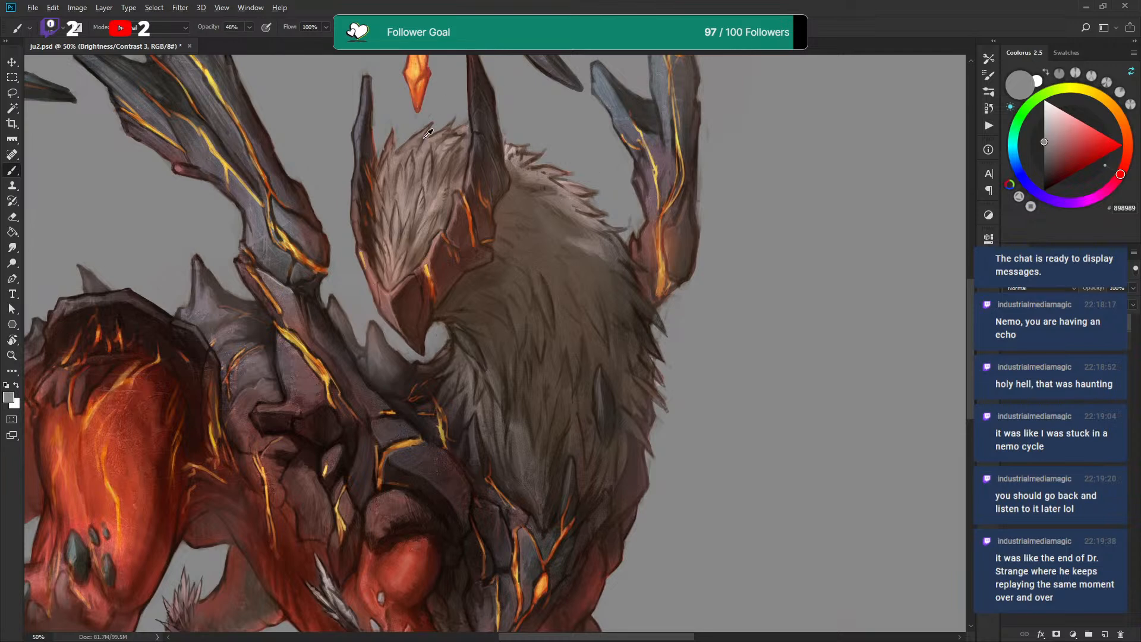
alt+click(426, 137)
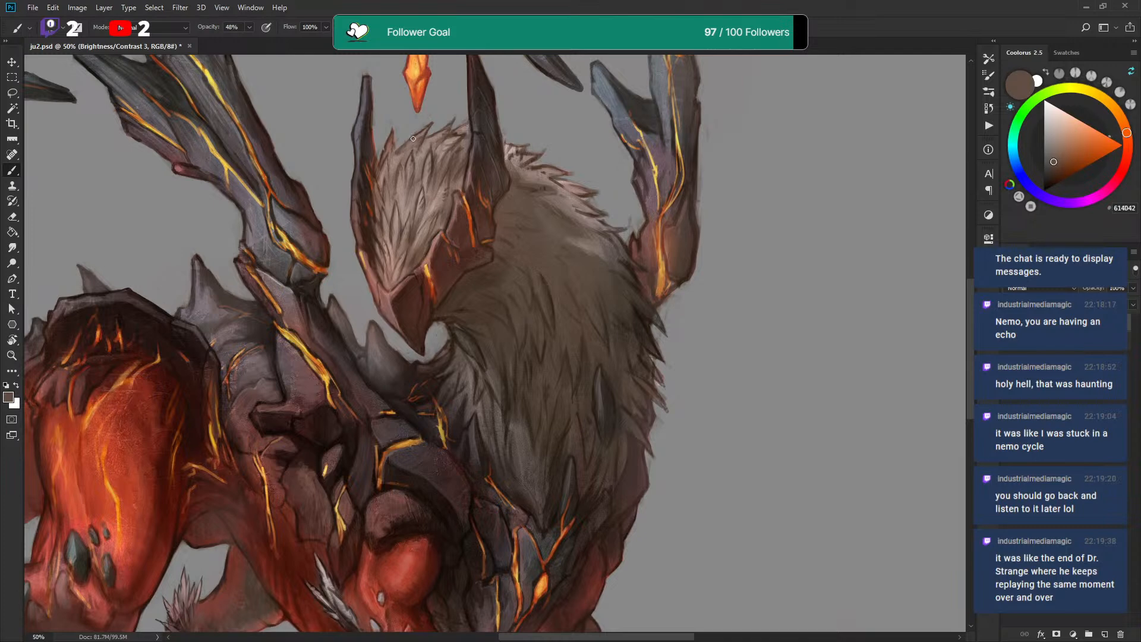
alt+click(409, 141)
alt+click(408, 150)
alt+click(408, 152)
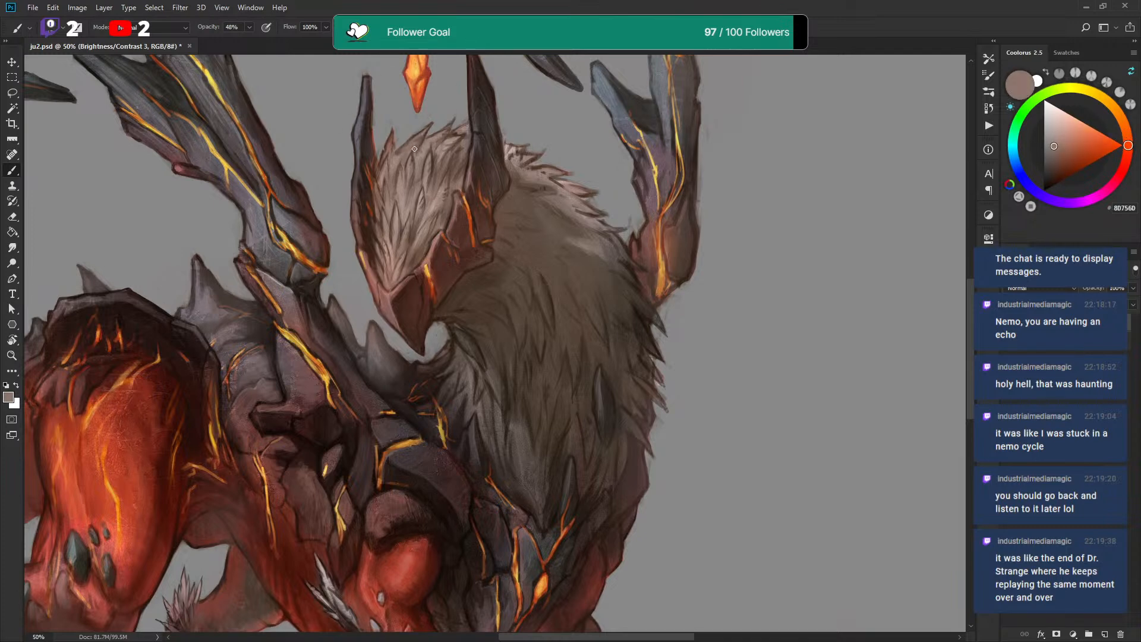
alt+click(391, 167)
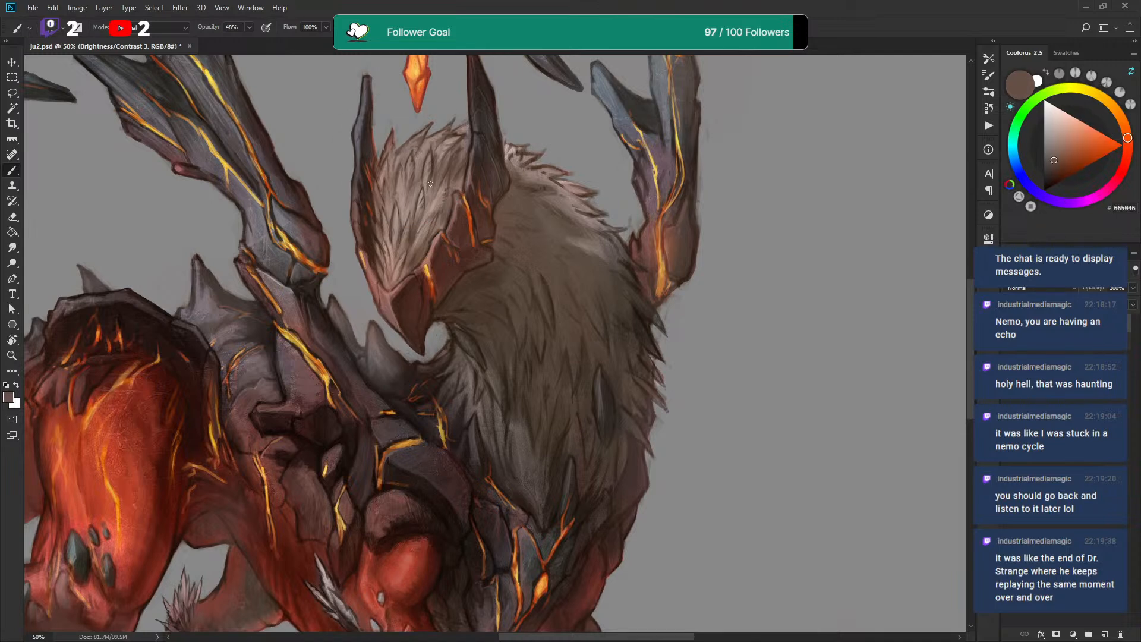
Detail the inner feathers of the head crest with sampled tones #745C53, #A78F89, #866F67 and #967F77
alt+click(448, 132)
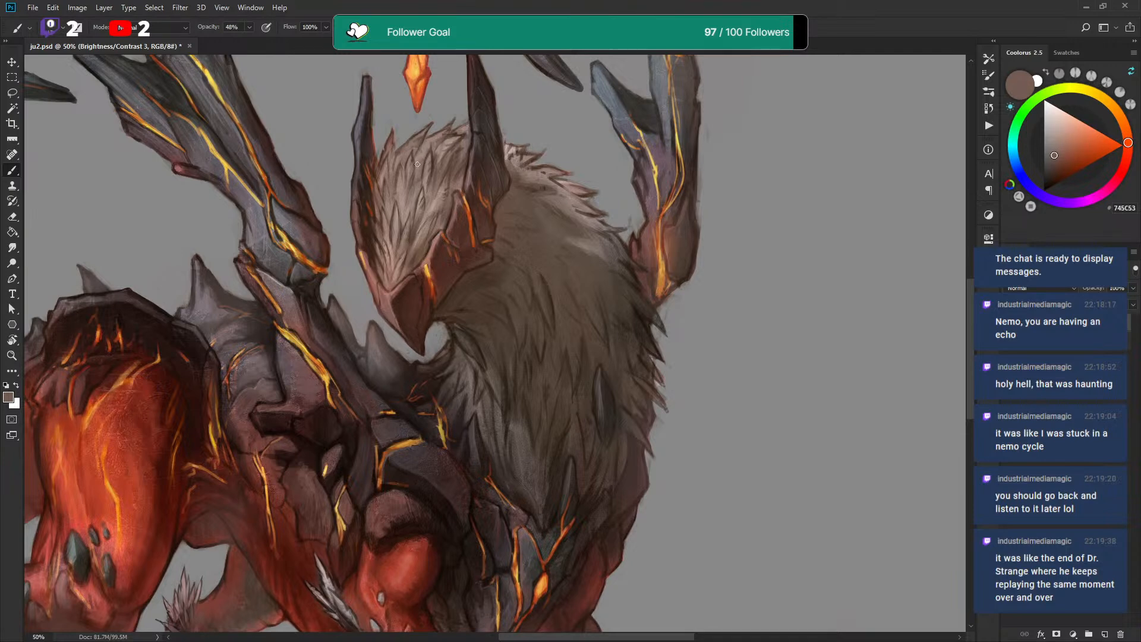
alt+click(424, 153)
alt+click(431, 152)
alt+click(426, 157)
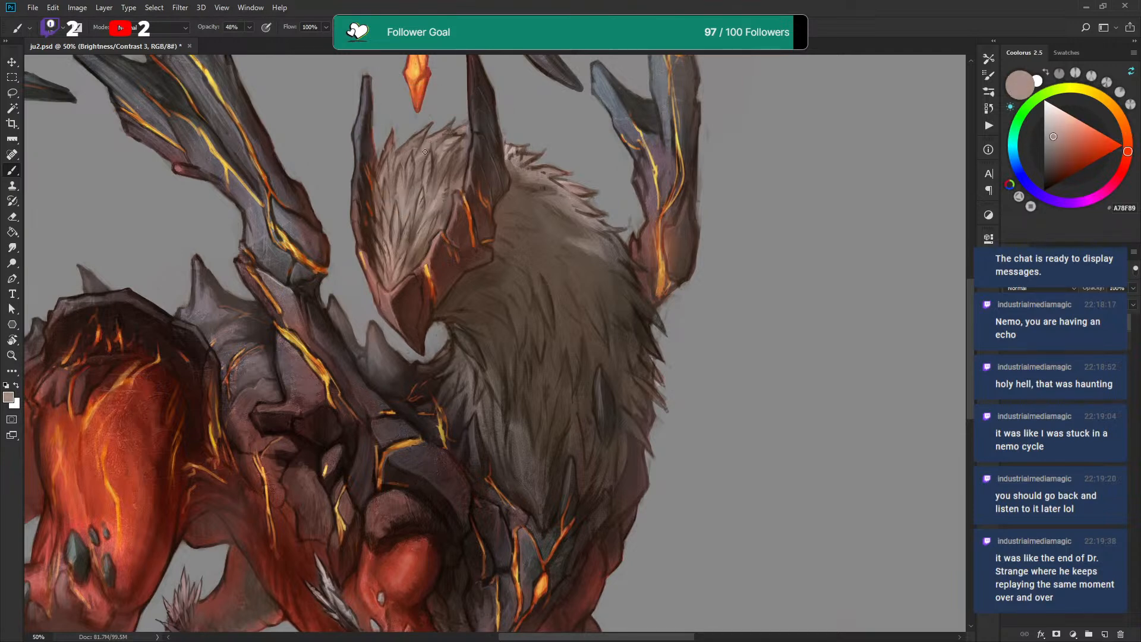
alt+click(425, 160)
alt+click(424, 177)
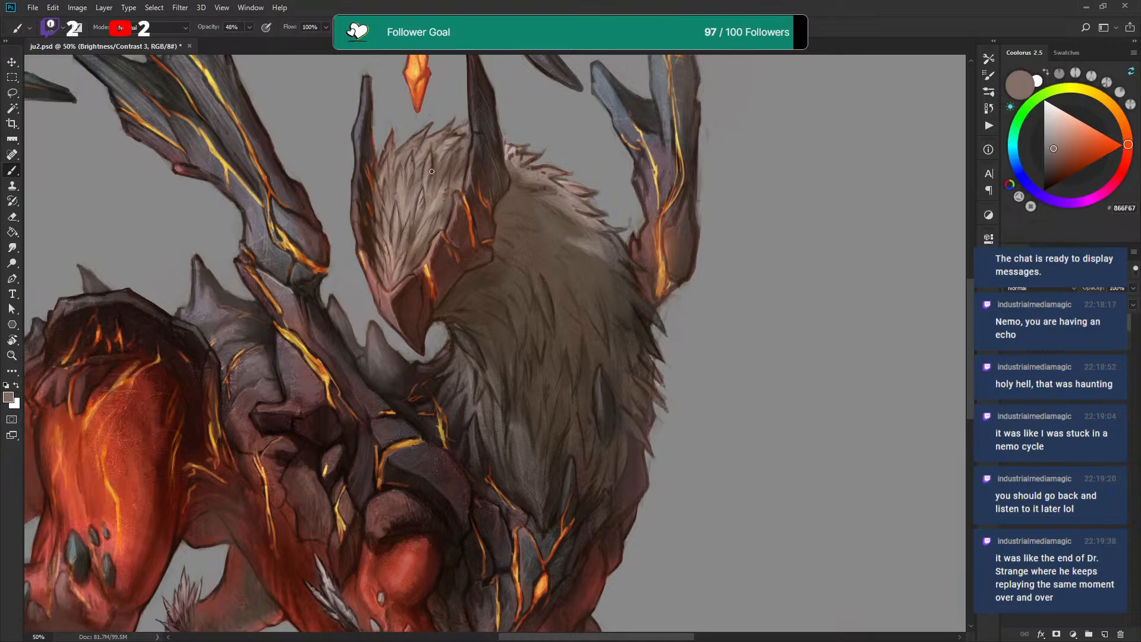
alt+click(422, 156)
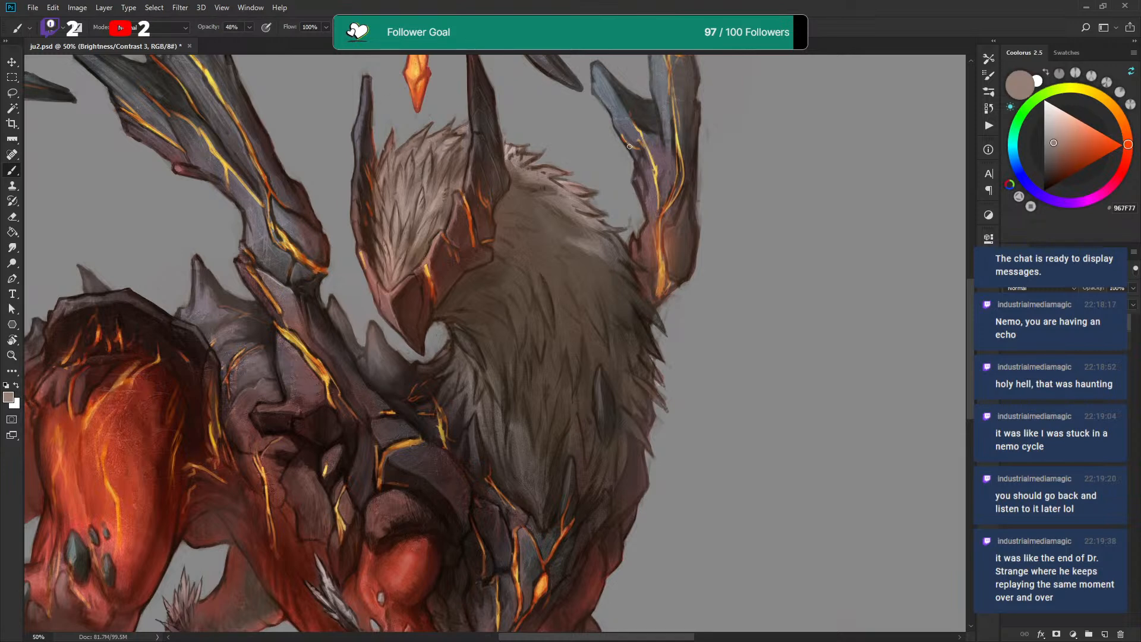
Touch up the short nape feathers directly behind the near horn with colours sampled from them
scroll(594, 180, down, 1)
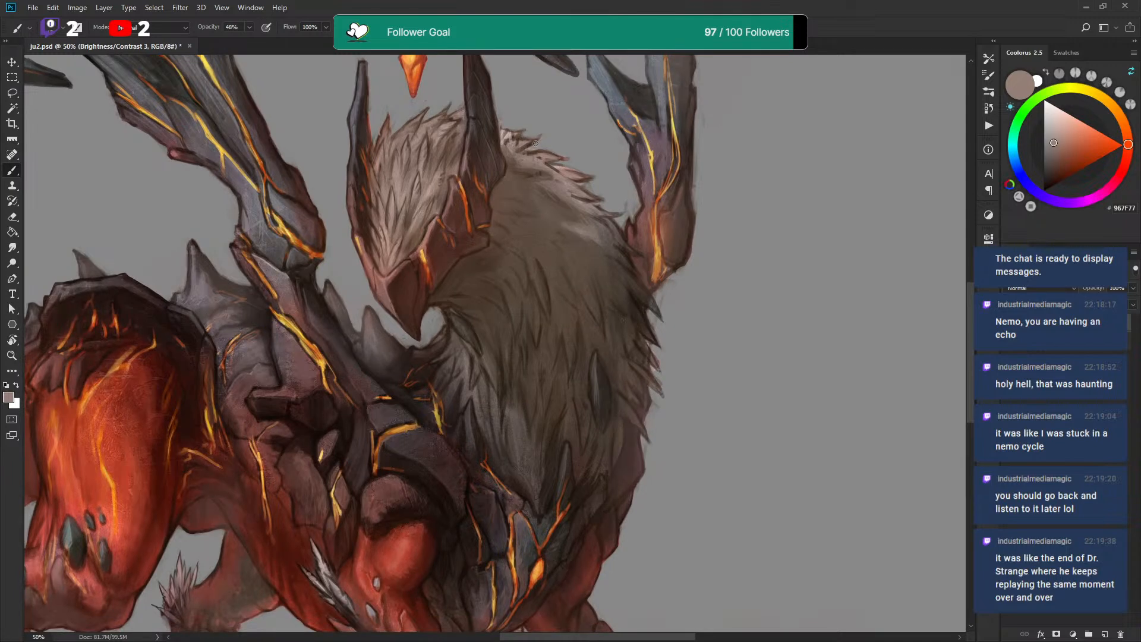
alt+click(516, 146)
alt+click(519, 145)
alt+click(527, 144)
alt+click(514, 146)
Paint feather strokes in the middle of the upper neck with sampled browns #46392E, #605044, #41332A and #4D3F34
drag(584, 192, 593, 150)
alt+click(554, 236)
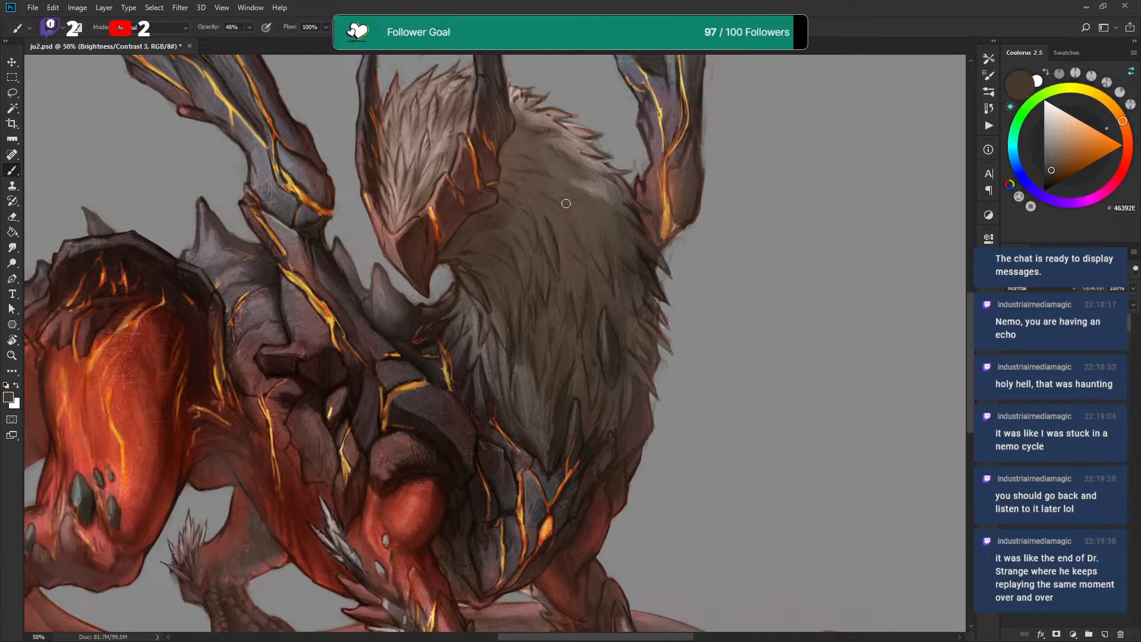
alt+click(550, 192)
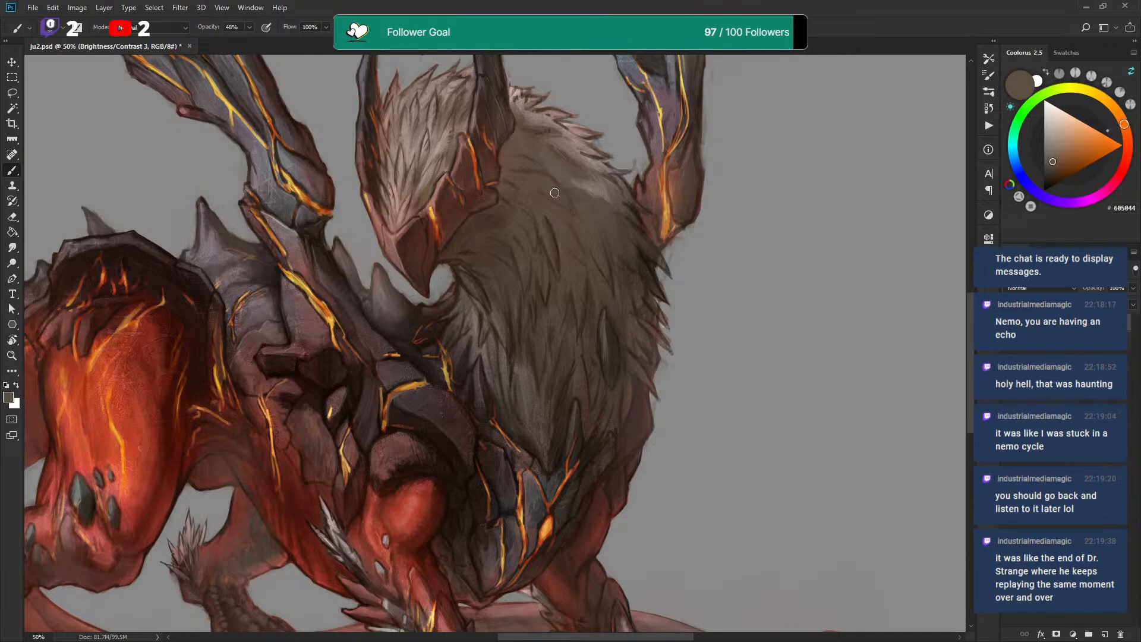
alt+click(553, 193)
alt+click(558, 205)
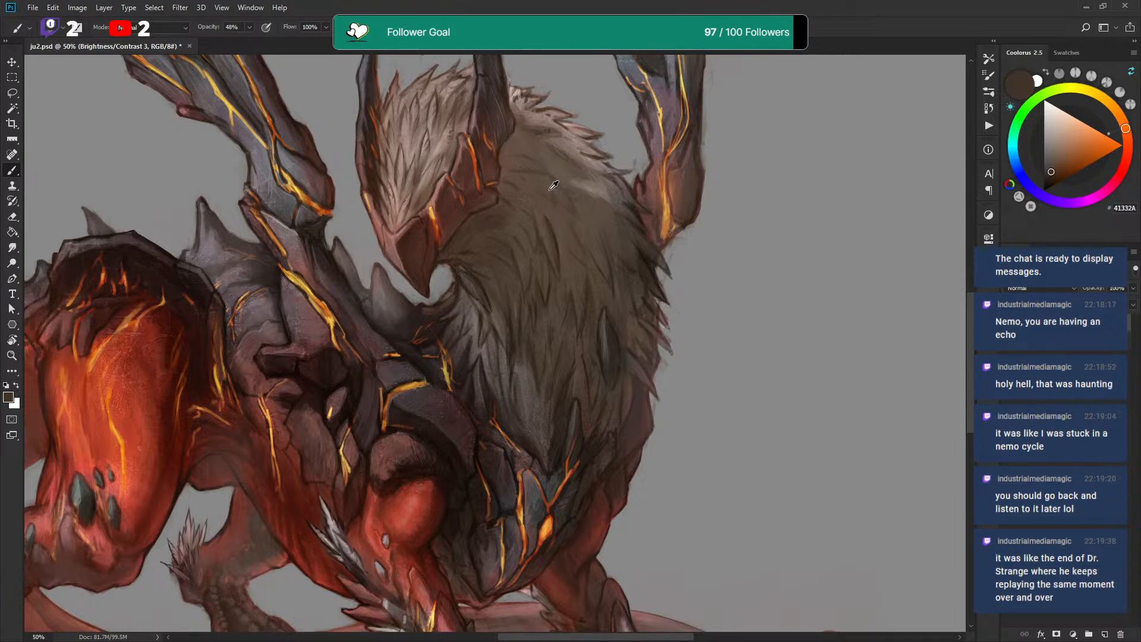
alt+click(551, 190)
alt+click(552, 182)
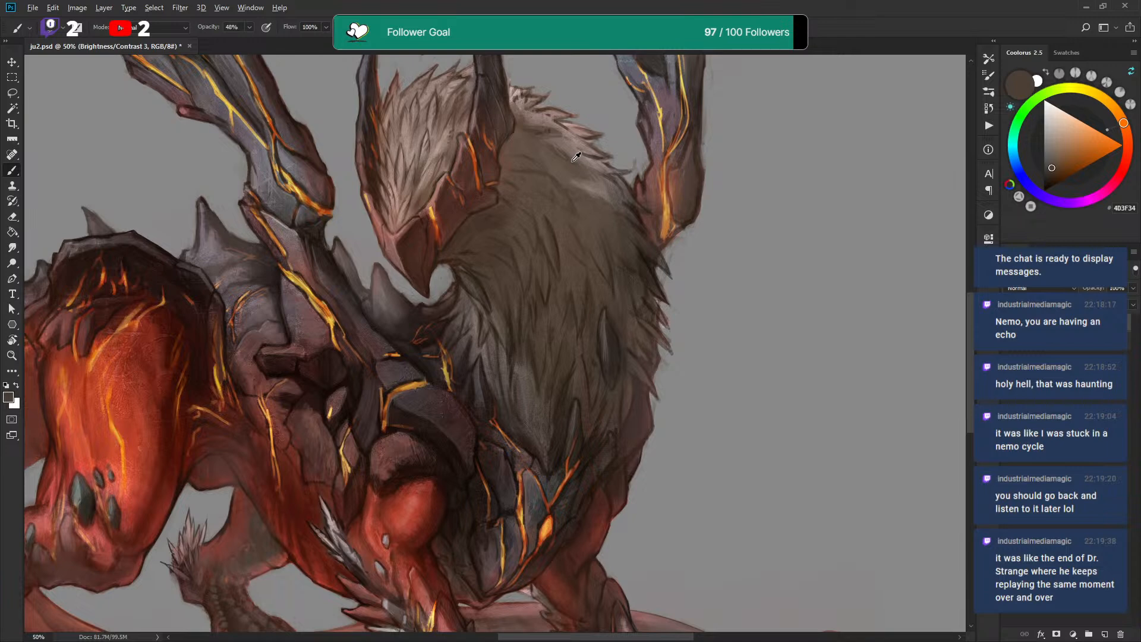
Define feathers across the smooth upper mane behind the horn with sampled #6C5A51, #5E4C41, #504135 and #3F3229
alt+click(589, 168)
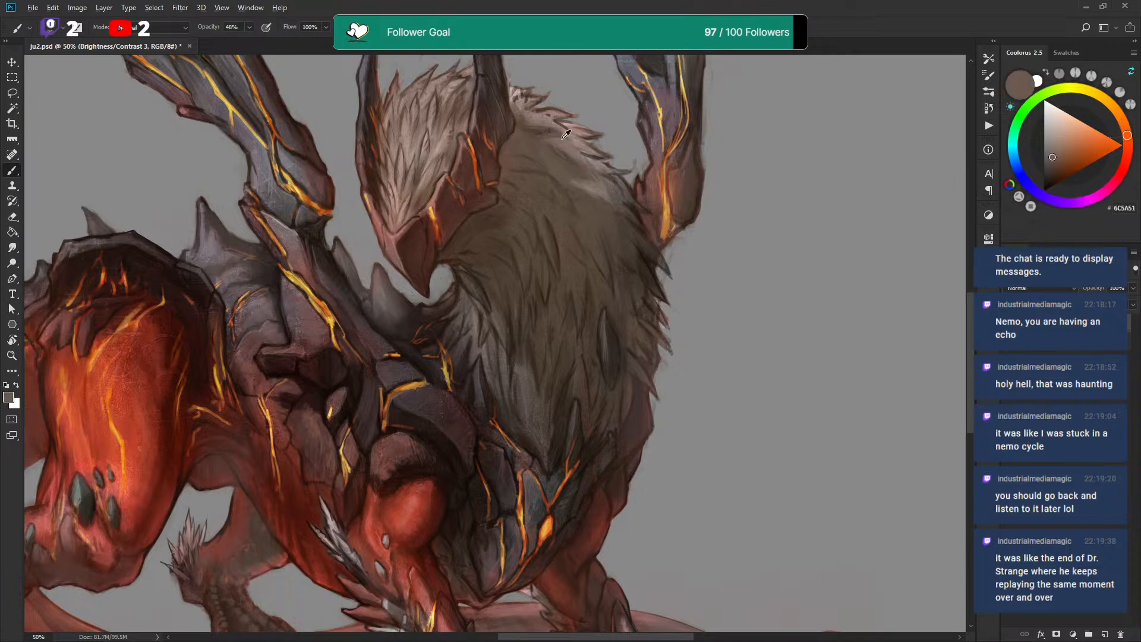
alt+click(592, 155)
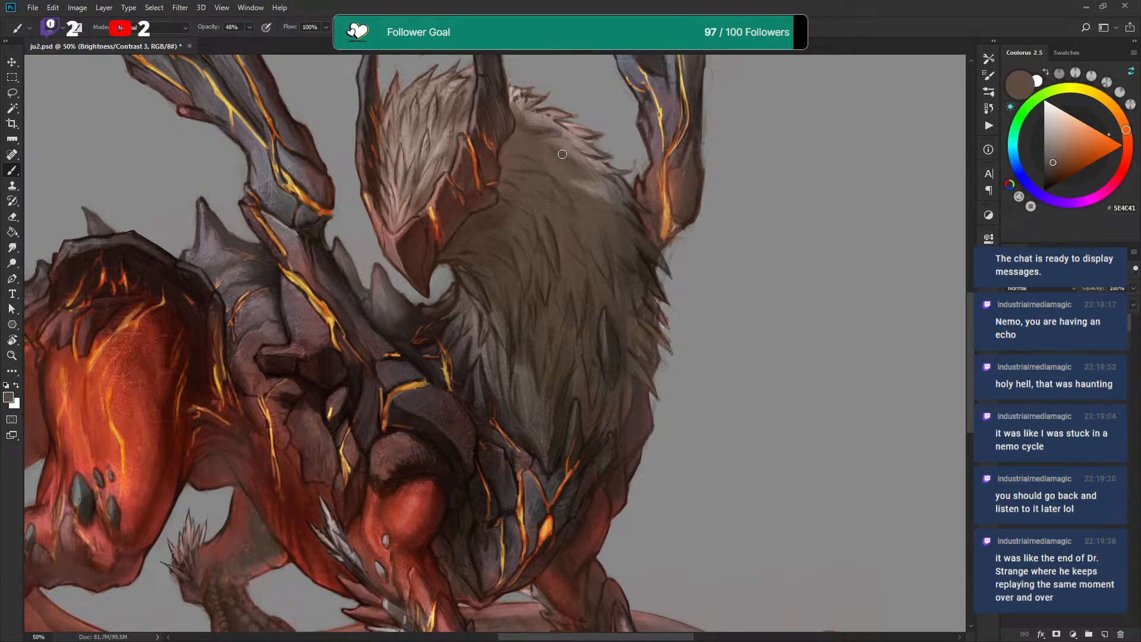
alt+click(539, 171)
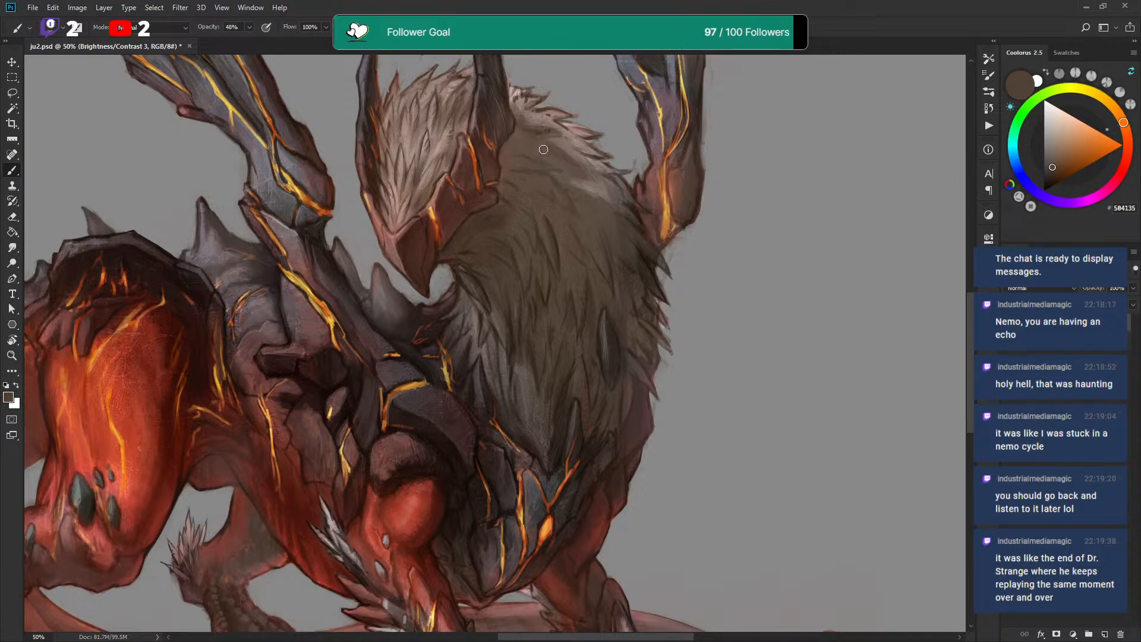
alt+click(545, 212)
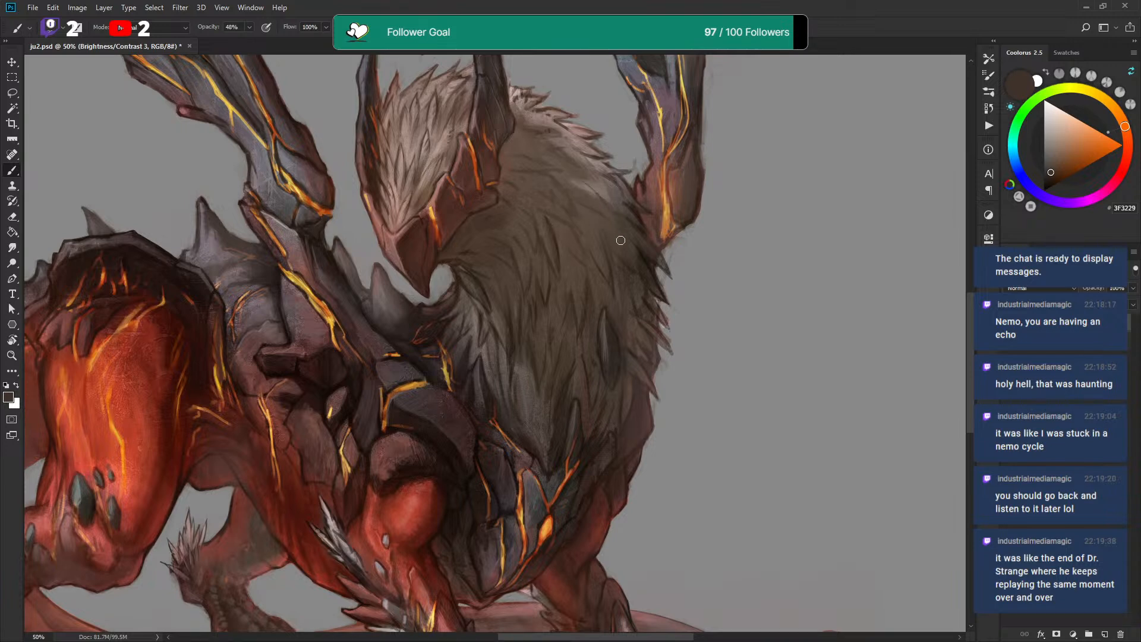
Blend the feathers on the mane's upper back toward the far wing with sampled grey-browns #58493F and #625247
alt+click(582, 178)
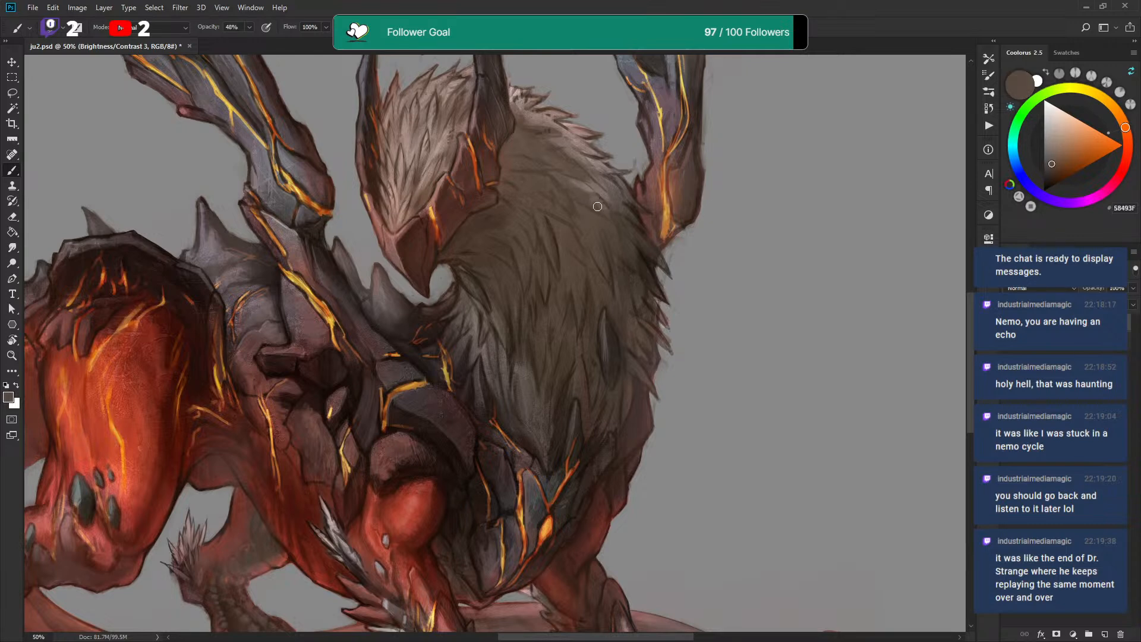
alt+click(588, 184)
alt+click(589, 202)
alt+click(581, 169)
scroll(656, 151, down, 2)
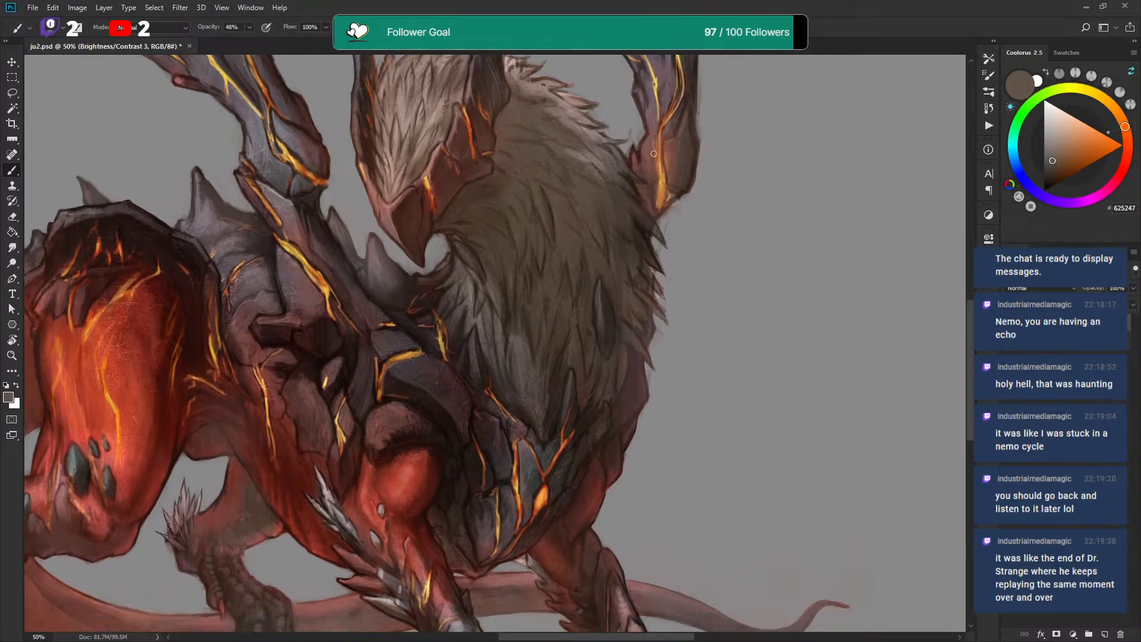
scroll(603, 170, up, 1)
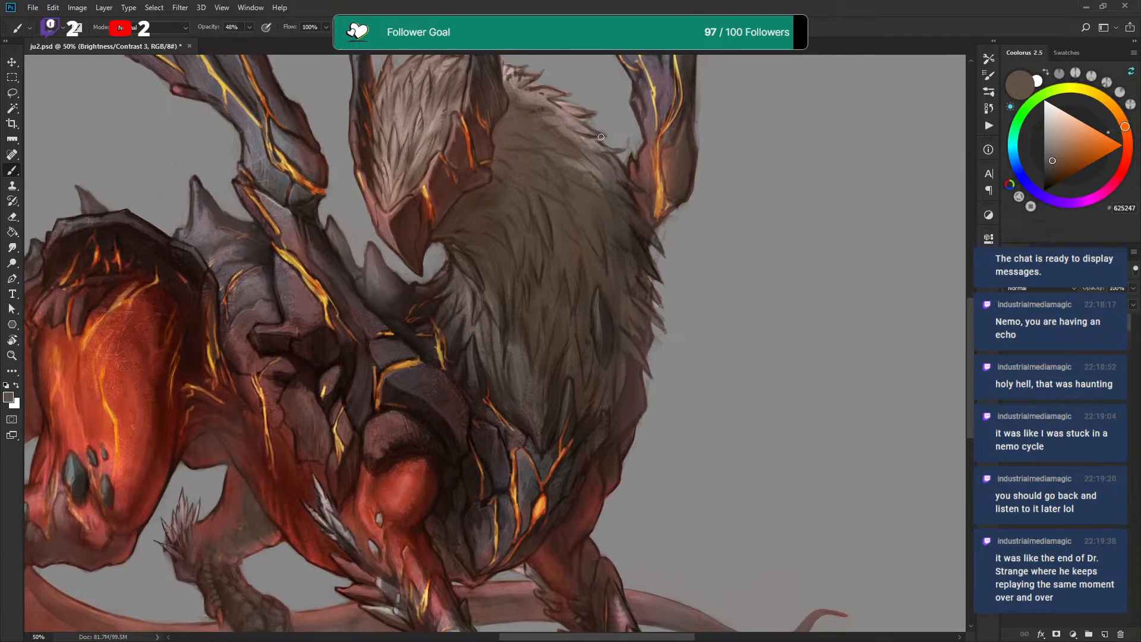
Refine the upper mane and its back-edge feather tips with sampled #413730, #67574C, #453225 and #6A5247
alt+click(627, 200)
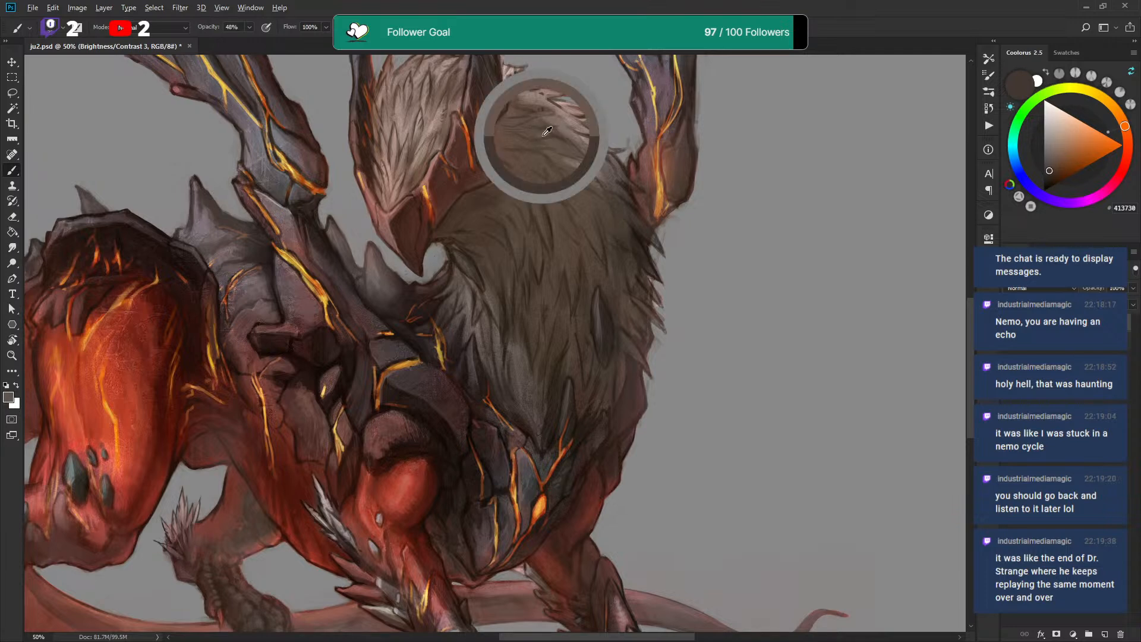
alt+click(547, 133)
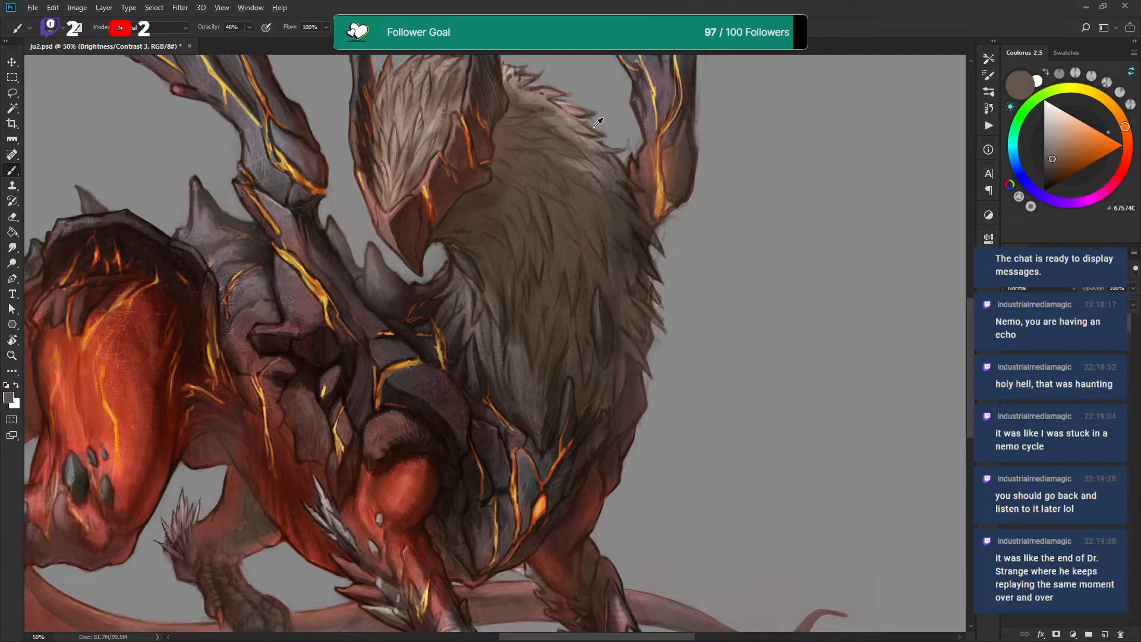
alt+click(566, 109)
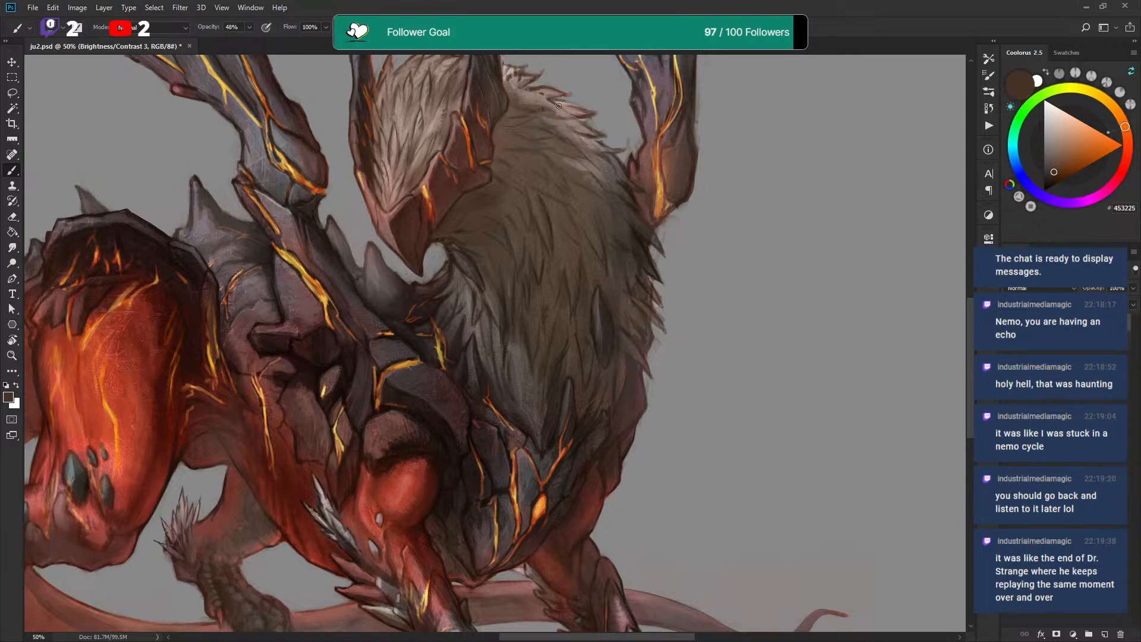
alt+click(567, 110)
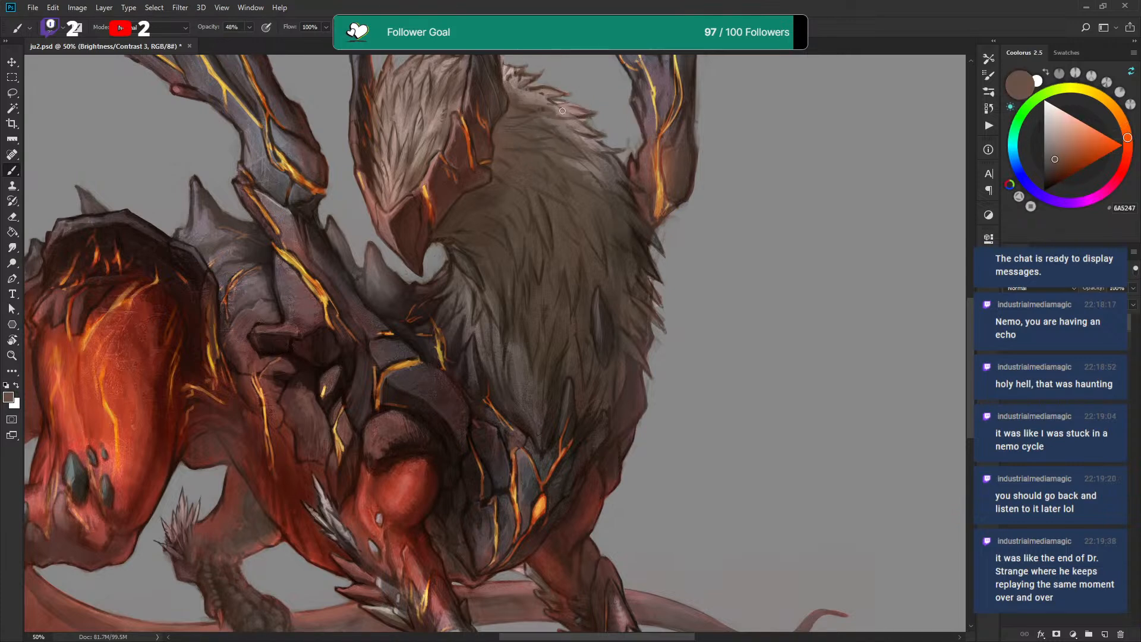
Refine the feather tips along the mane's upper back edge with sampled #473527, #A0827C and #4C3728
alt+click(567, 118)
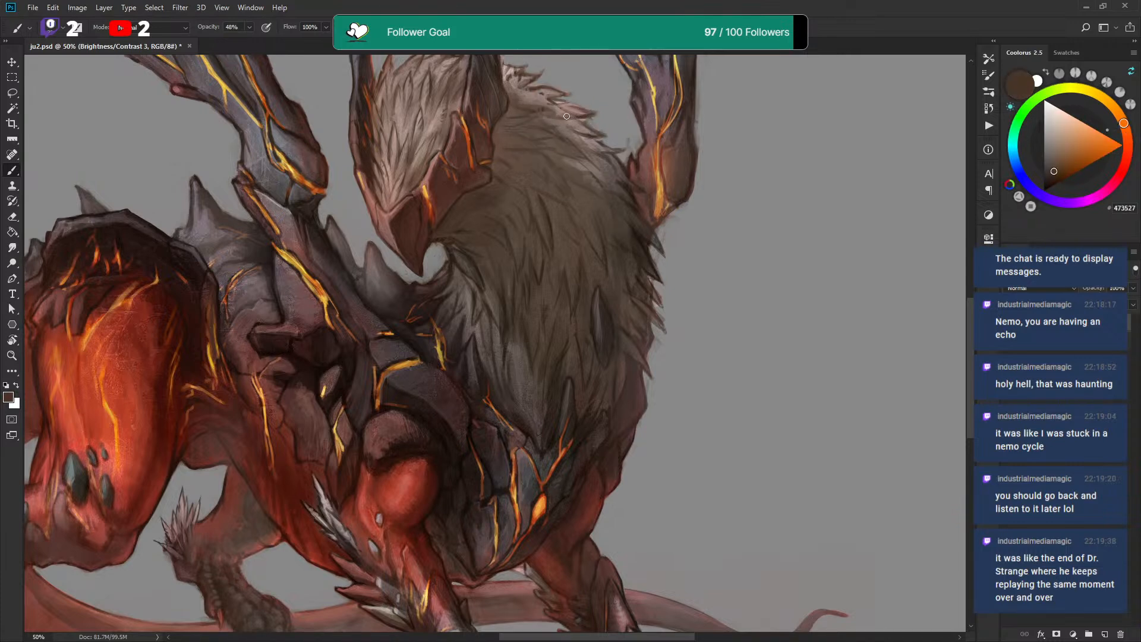
alt+click(556, 109)
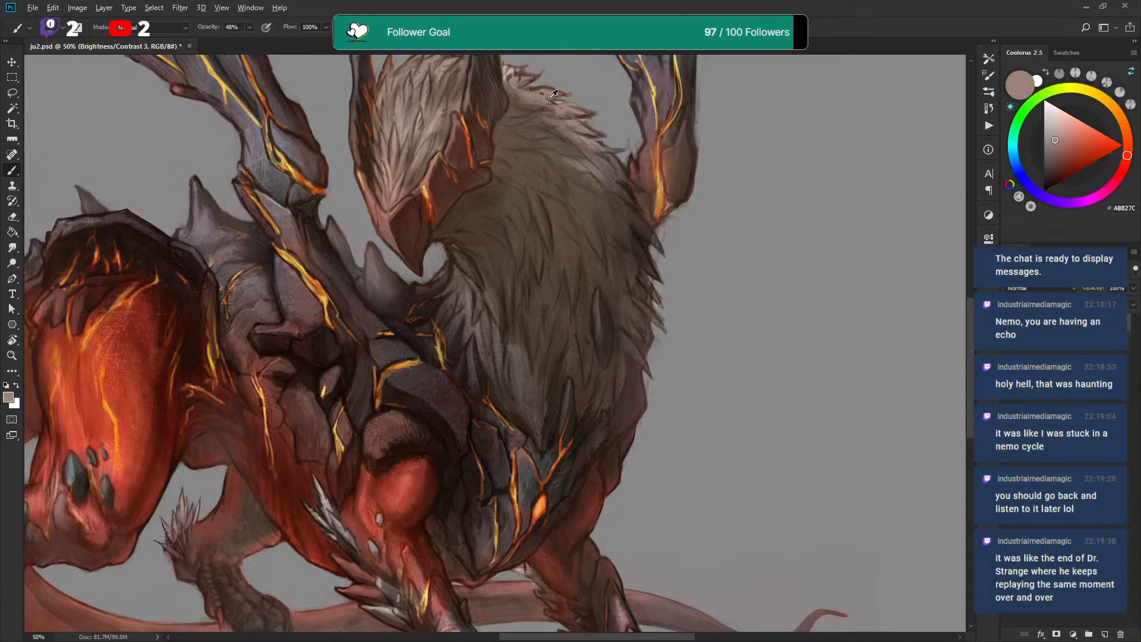
alt+click(569, 109)
drag(540, 127, 546, 130)
alt+click(528, 98)
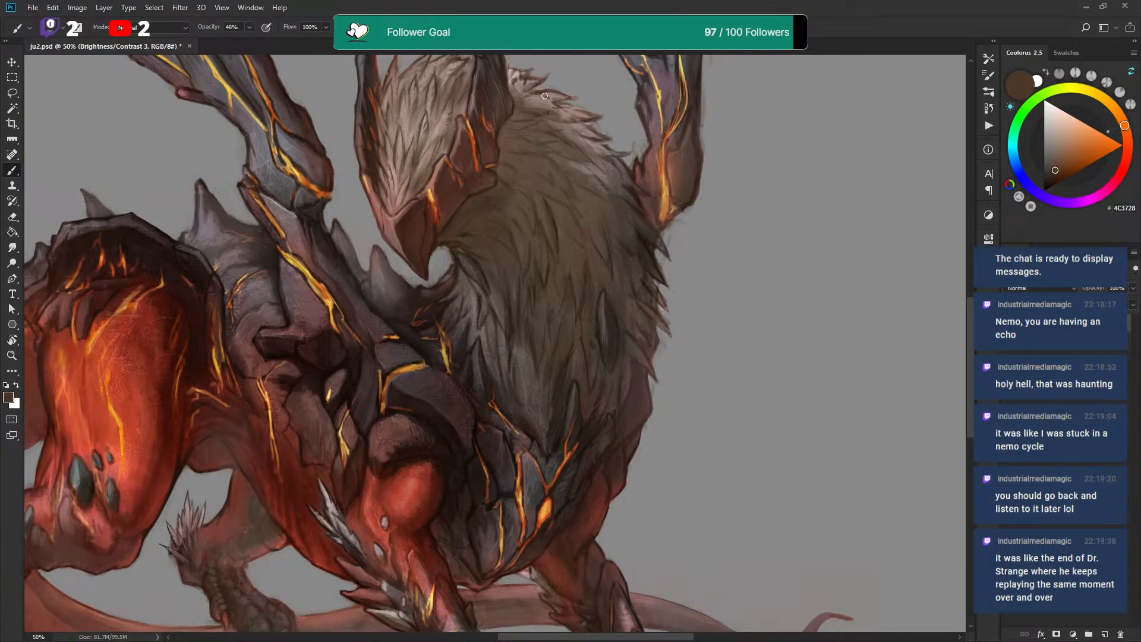
Detail the light feather tufts directly behind the horn with sampled #987E79, #BDA9A6, #5B473C and #453325
alt+click(522, 93)
alt+click(546, 81)
alt+click(531, 78)
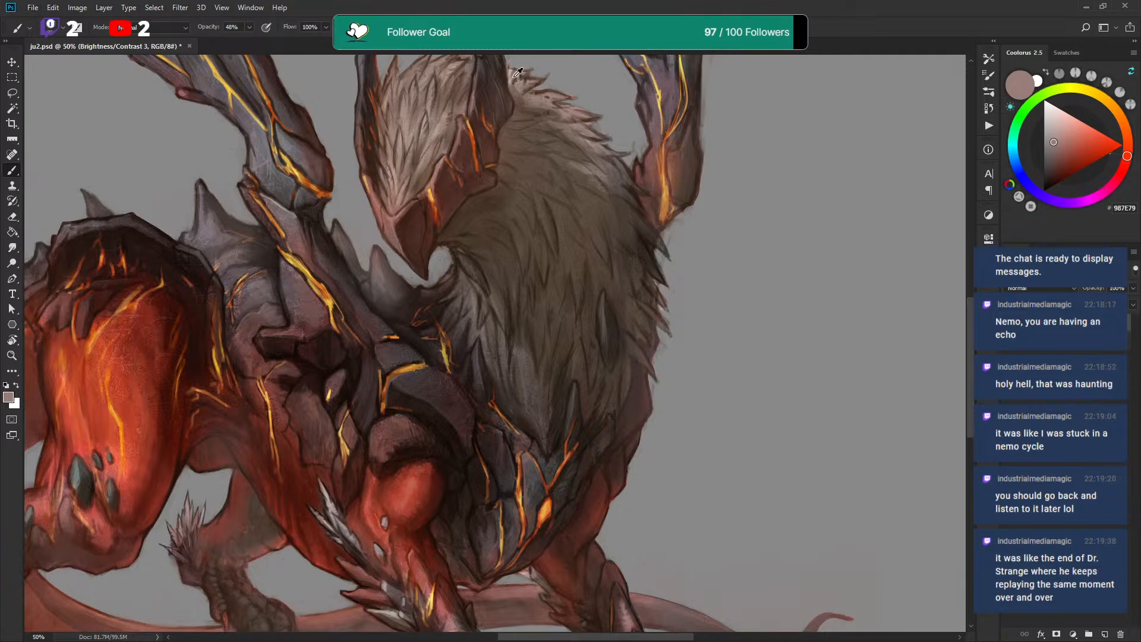
alt+click(512, 82)
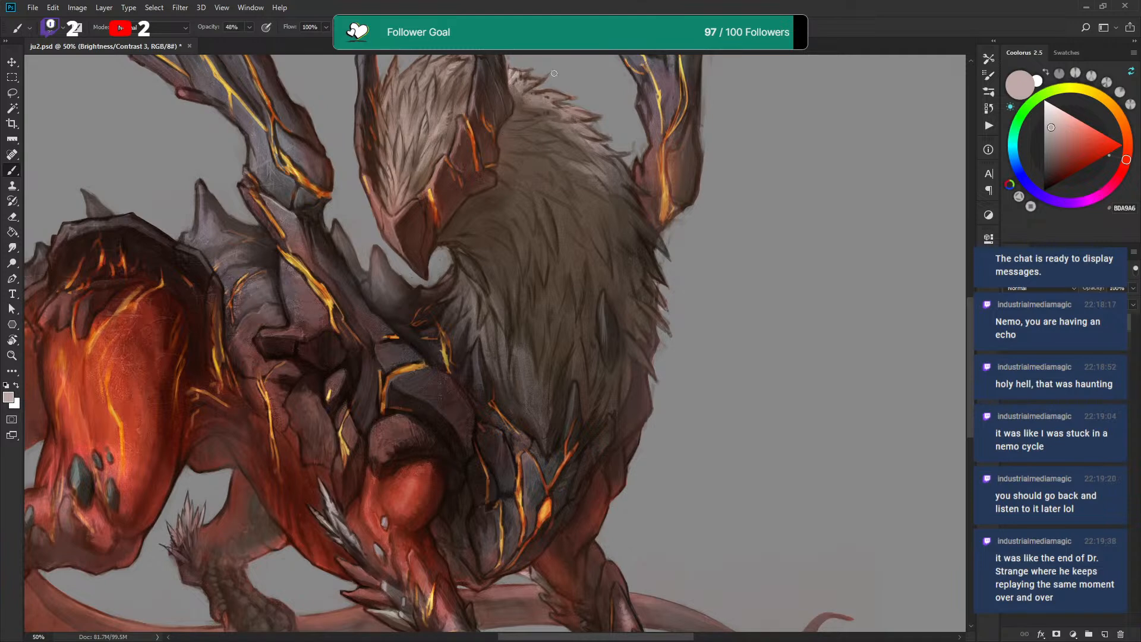
alt+click(535, 84)
alt+click(530, 89)
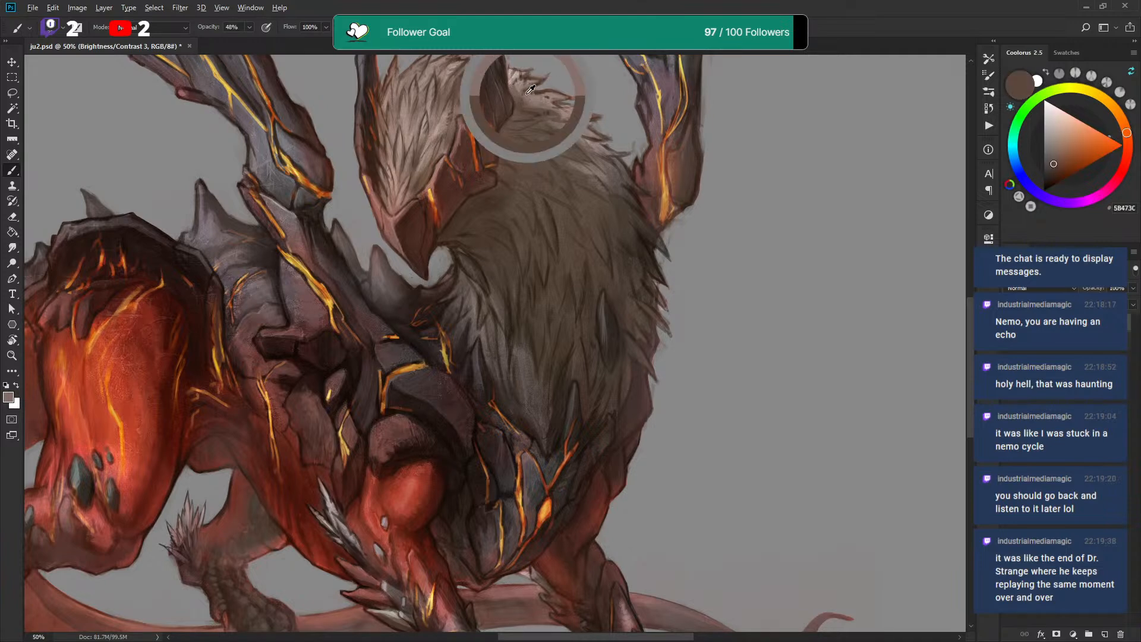
alt+click(561, 101)
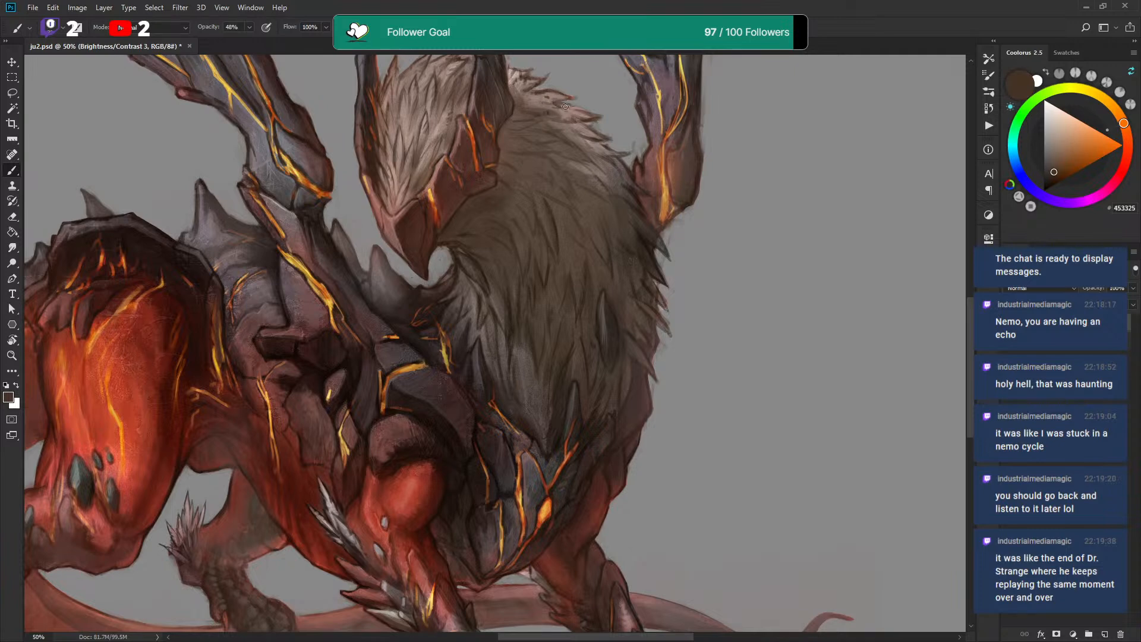
drag(542, 106, 565, 101)
Clean up the small spur where the far wing meets the mane with sampled #83514E, #381F18, background grey #888888 and #38221A
scroll(618, 90, down, 2)
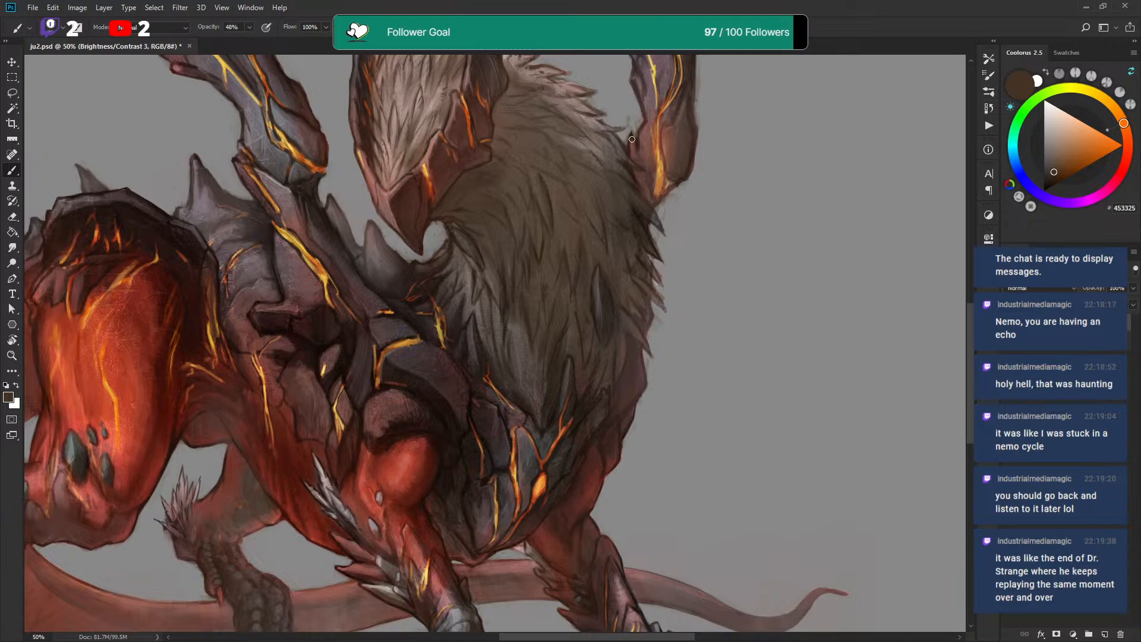
alt+click(636, 147)
drag(630, 146, 629, 157)
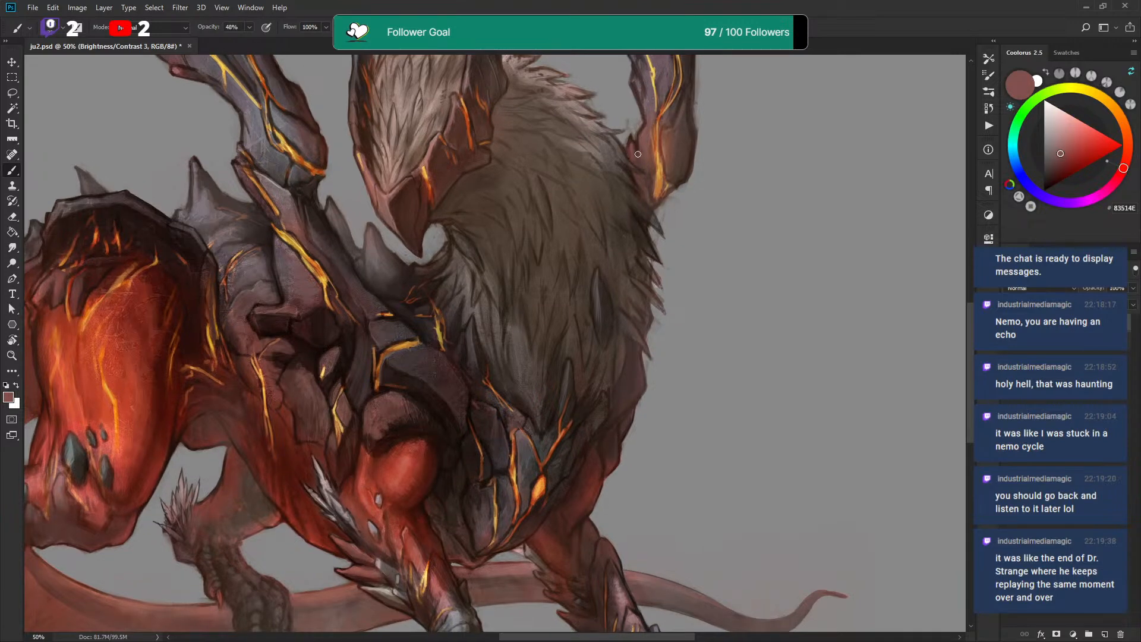
alt+click(625, 146)
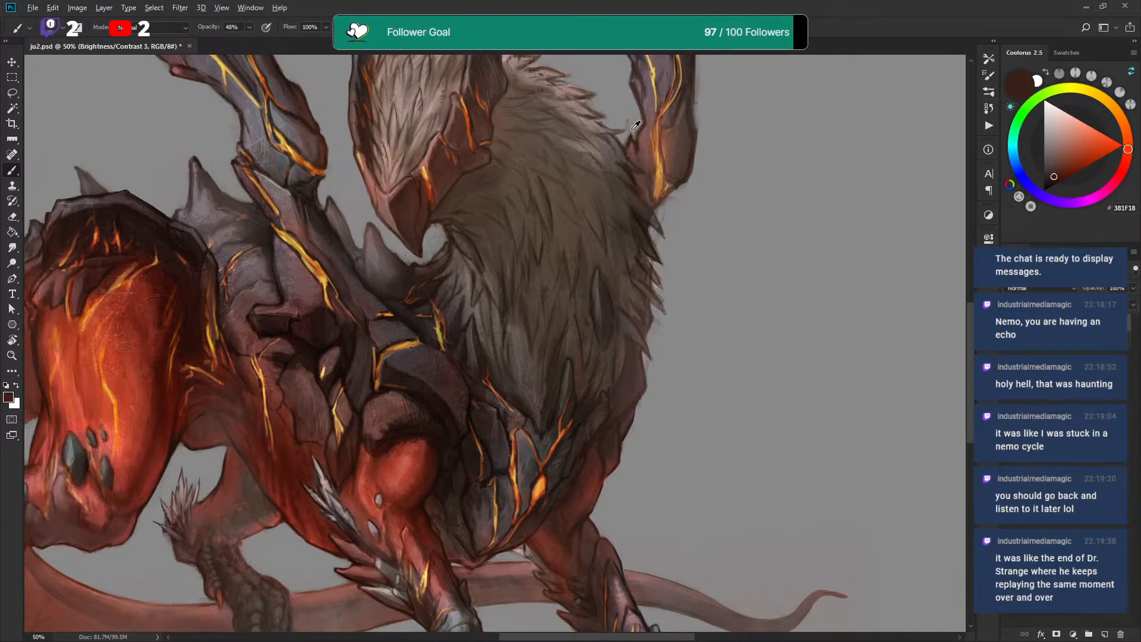
alt+click(632, 131)
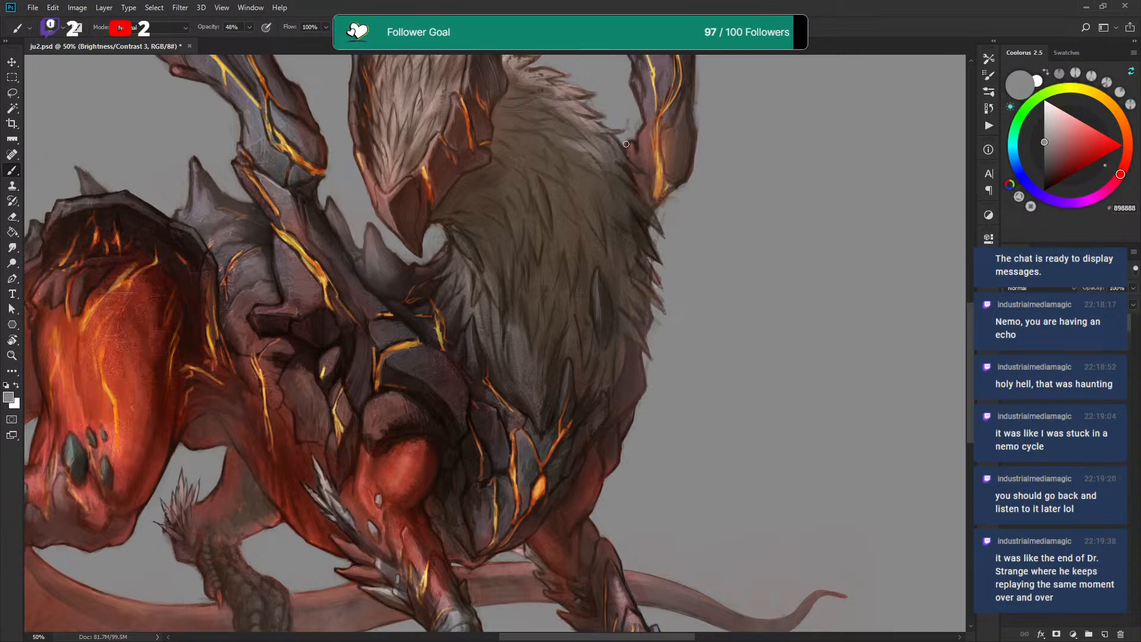
alt+click(632, 145)
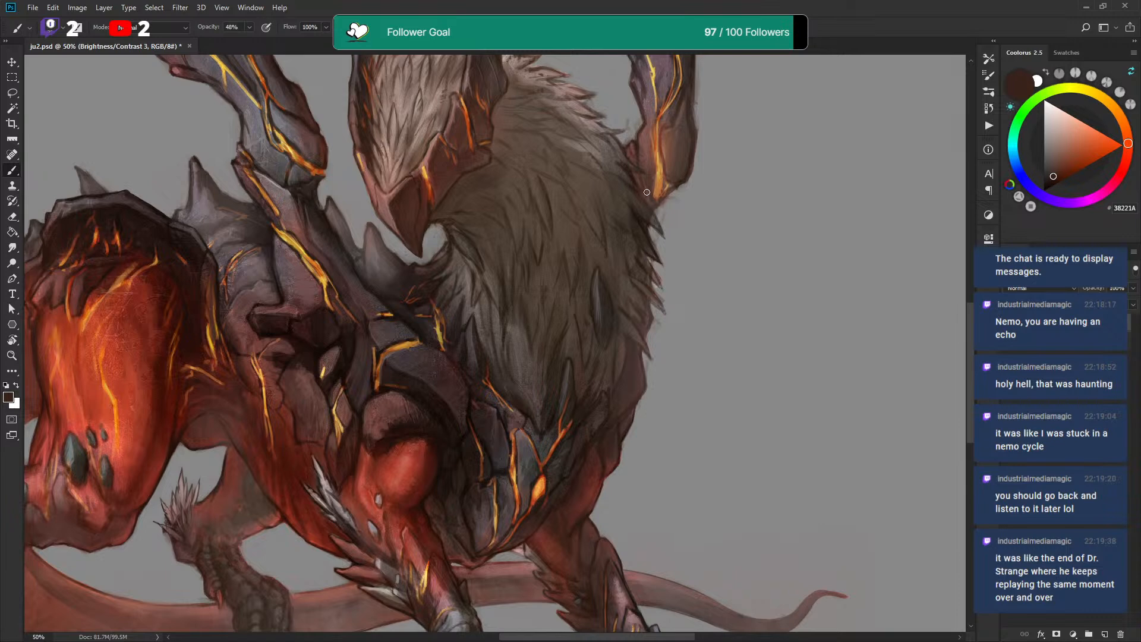
Shade the rock around the far wing's lower joint with sampled red-brown #883B27 and dark brown #43342C
drag(674, 128, 669, 175)
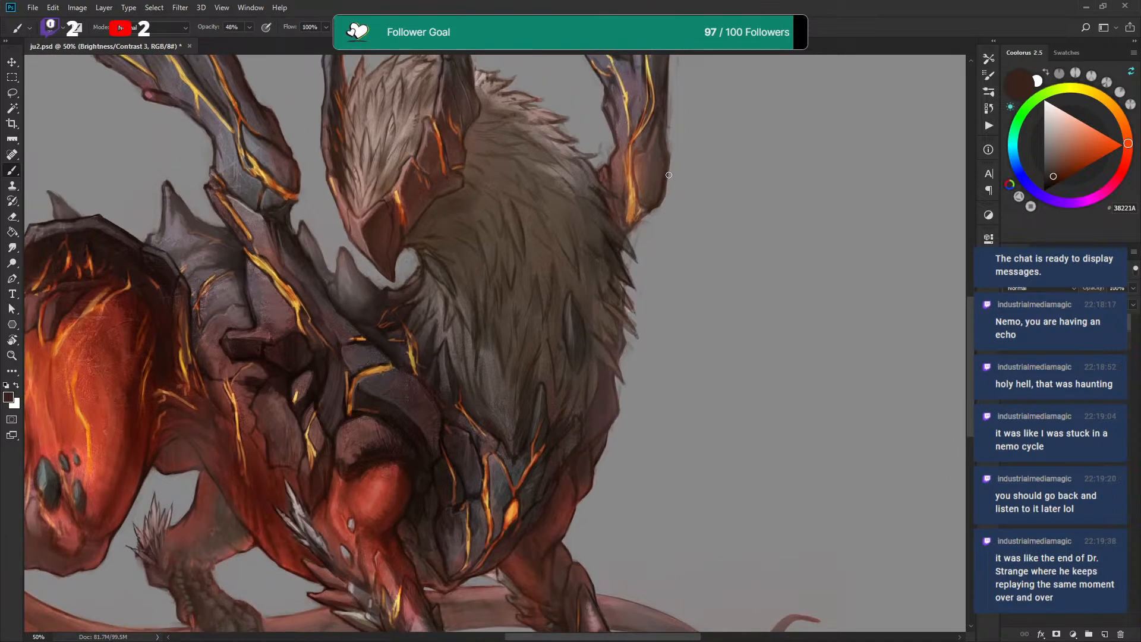
alt+click(635, 186)
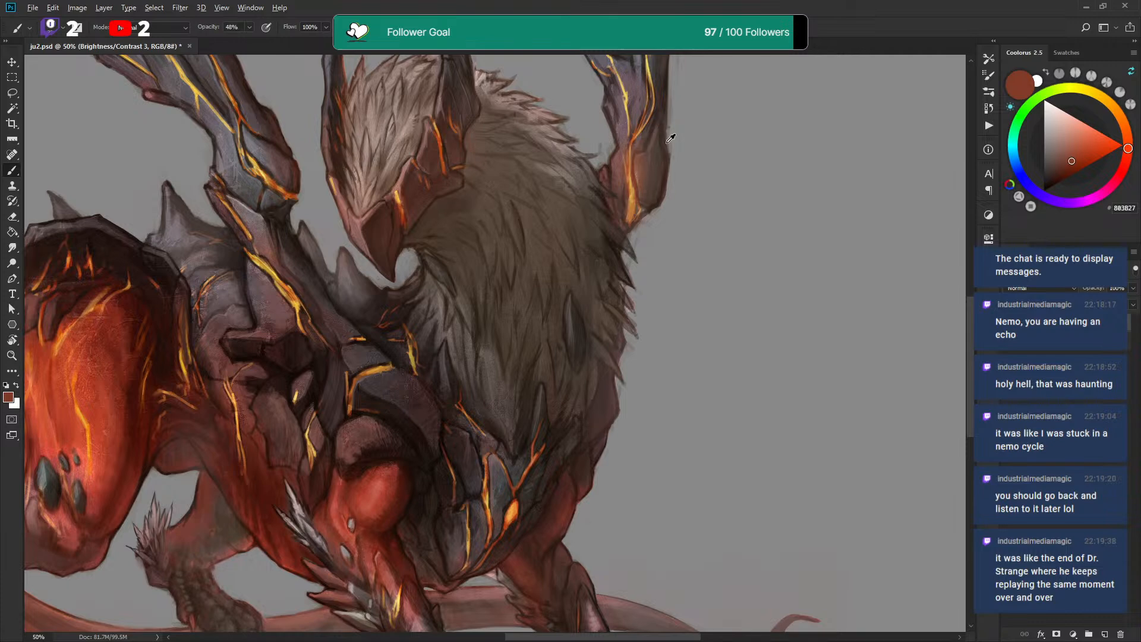
alt+click(657, 142)
alt+click(625, 173)
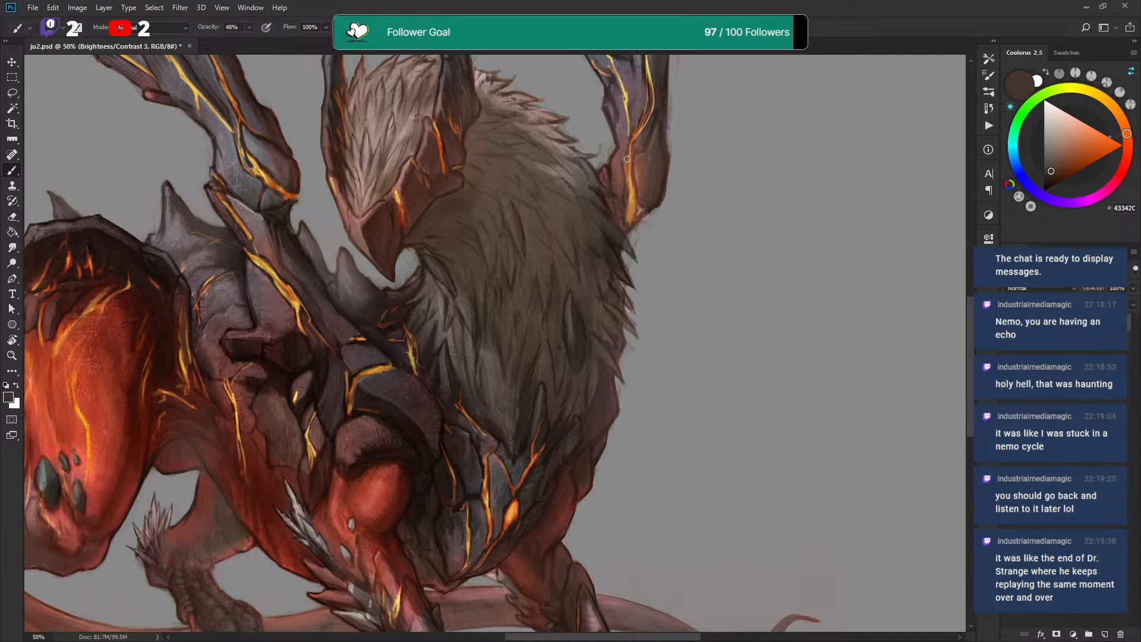
Refine the short horizontal lava crack and adjoining outer edge on the far wing with sampled #888887, #5C5653 and #473836
scroll(647, 167, up, 2)
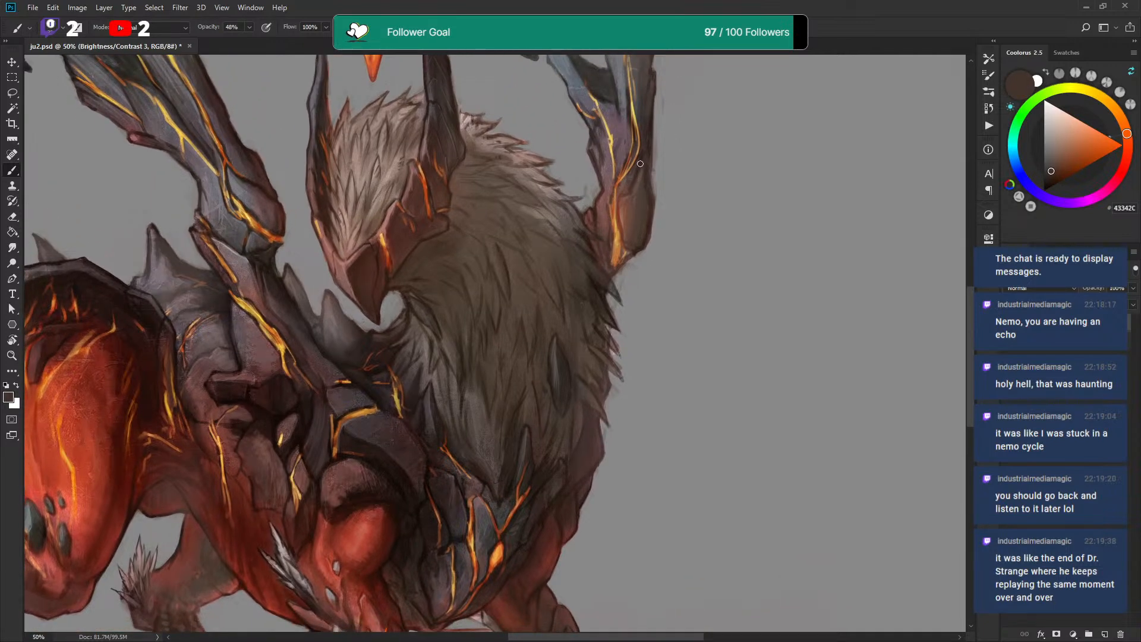
drag(666, 143, 636, 247)
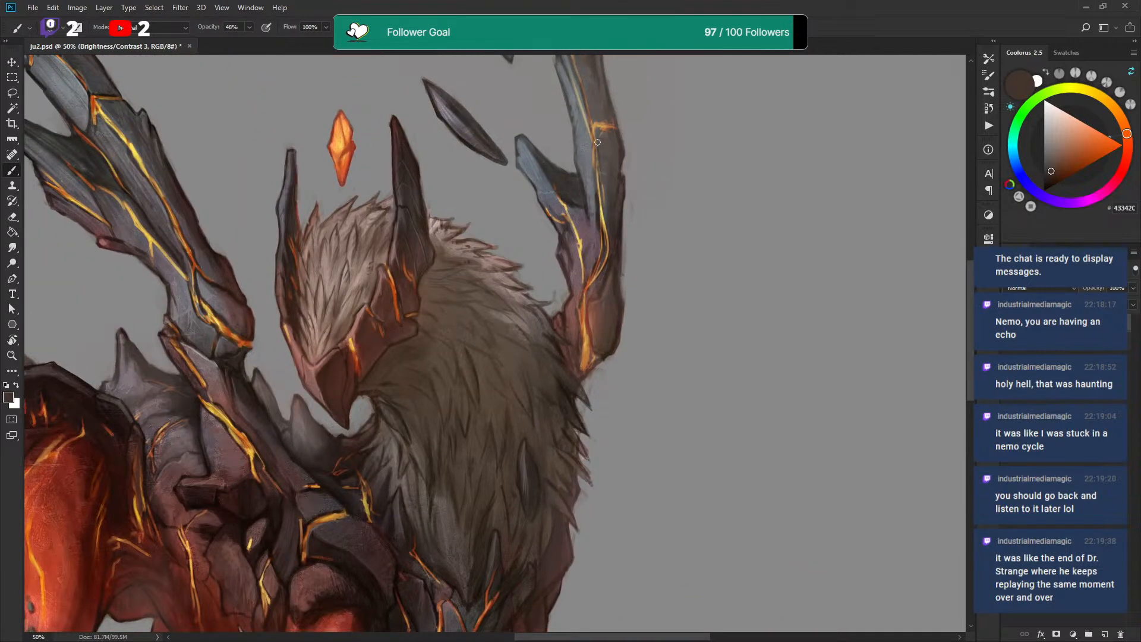
scroll(601, 155, up, 2)
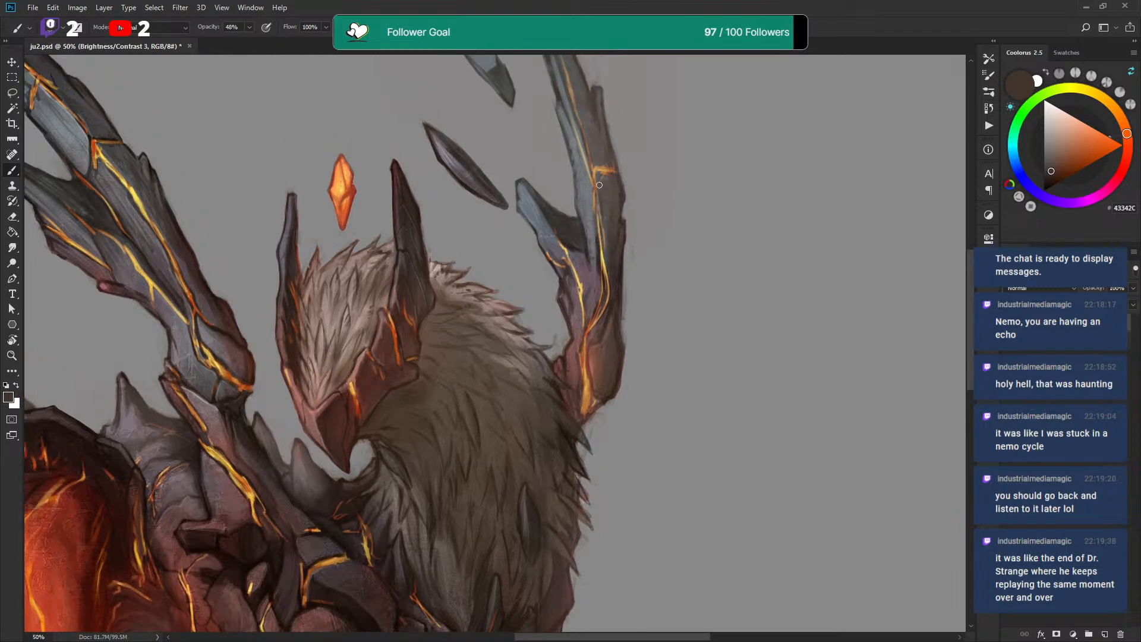
mouse_move(601, 175)
mouse_down()
mouse_move(617, 174)
mouse_move(611, 166)
mouse_up()
alt+click(620, 164)
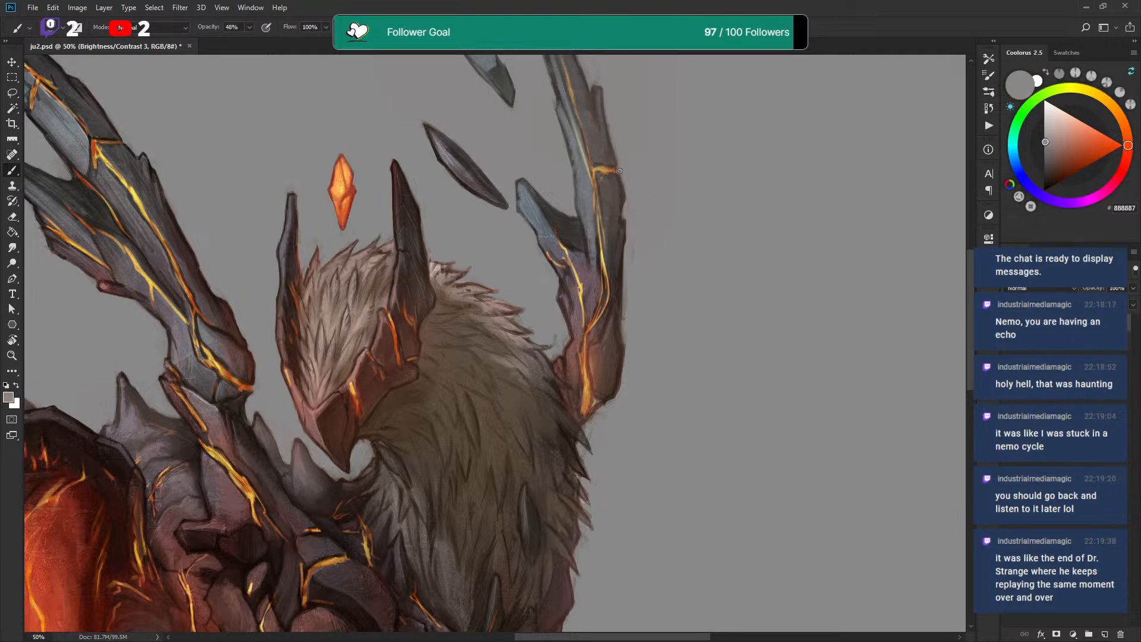
alt+click(615, 164)
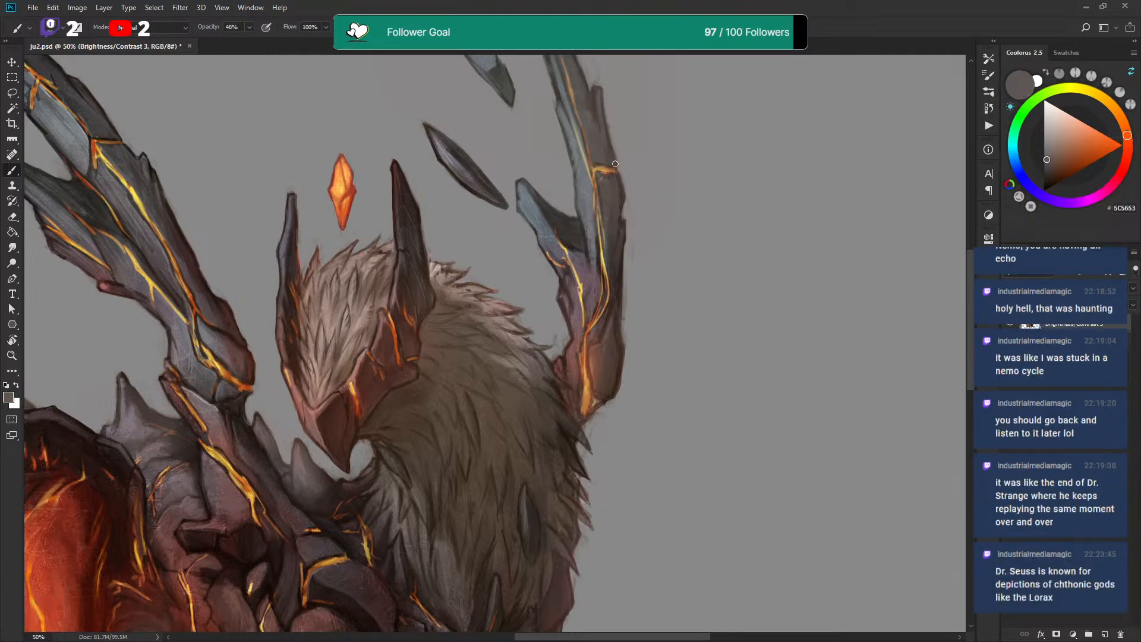
alt+click(615, 175)
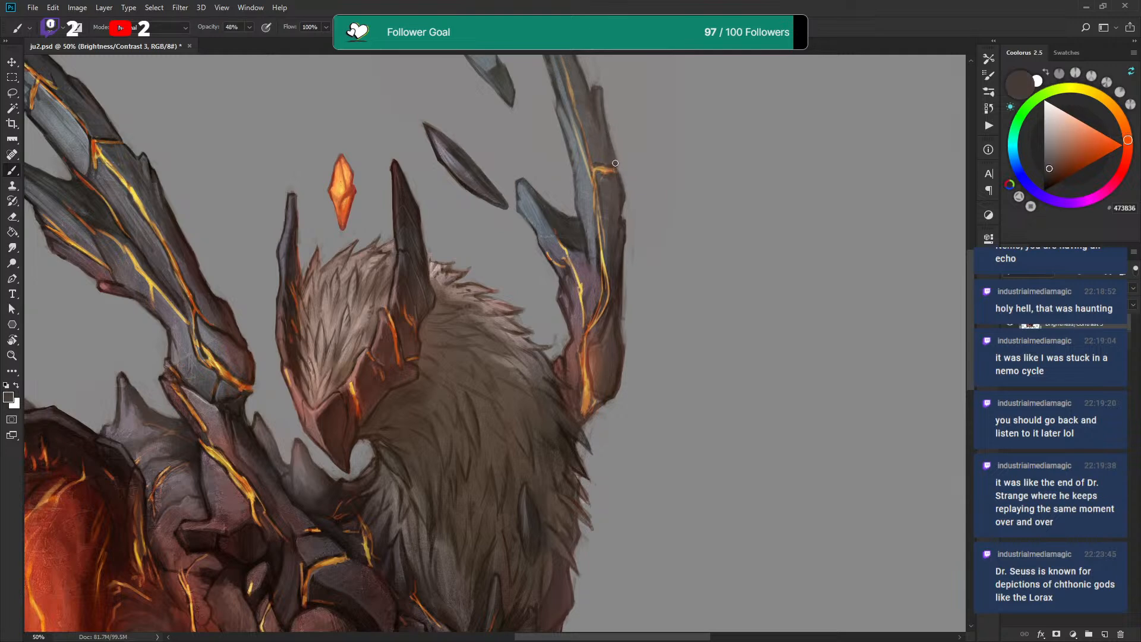
Tidy the far wing's upper outer edge and shaft with sampled background grey #888887 and dark brown #4A433D
scroll(615, 168, up, 2)
alt+click(606, 179)
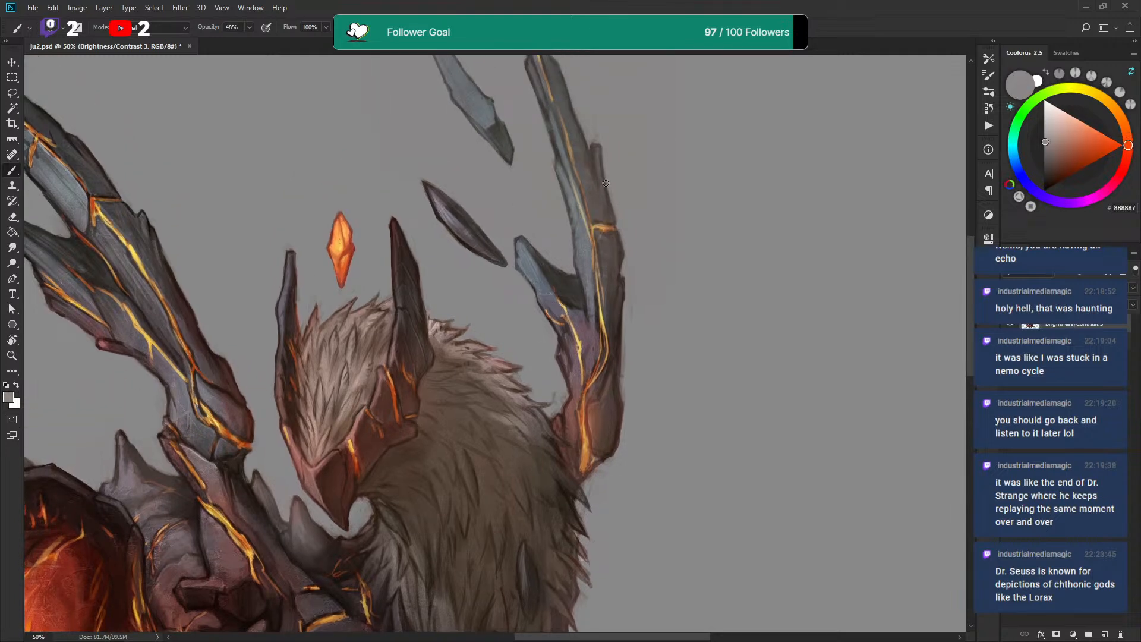
scroll(600, 180, up, 2)
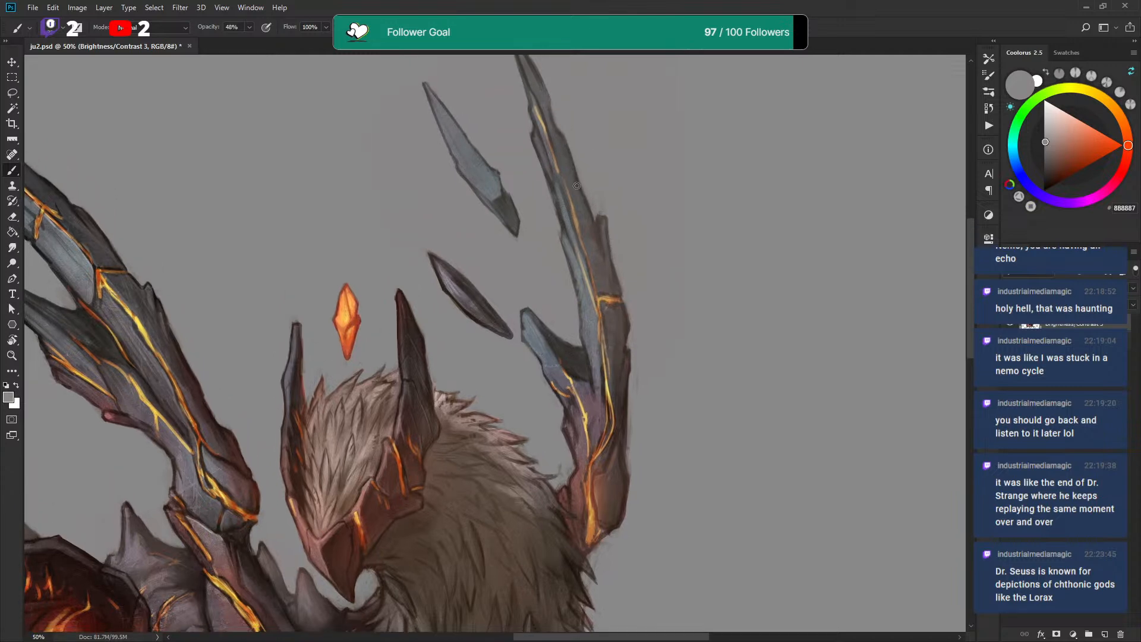
alt+click(580, 173)
alt+click(545, 107)
Touch up the lava cracks on the far wing's lower section with sampled yellow #C0A651 and oranges #A3532B and #A94114
scroll(594, 196, down, 3)
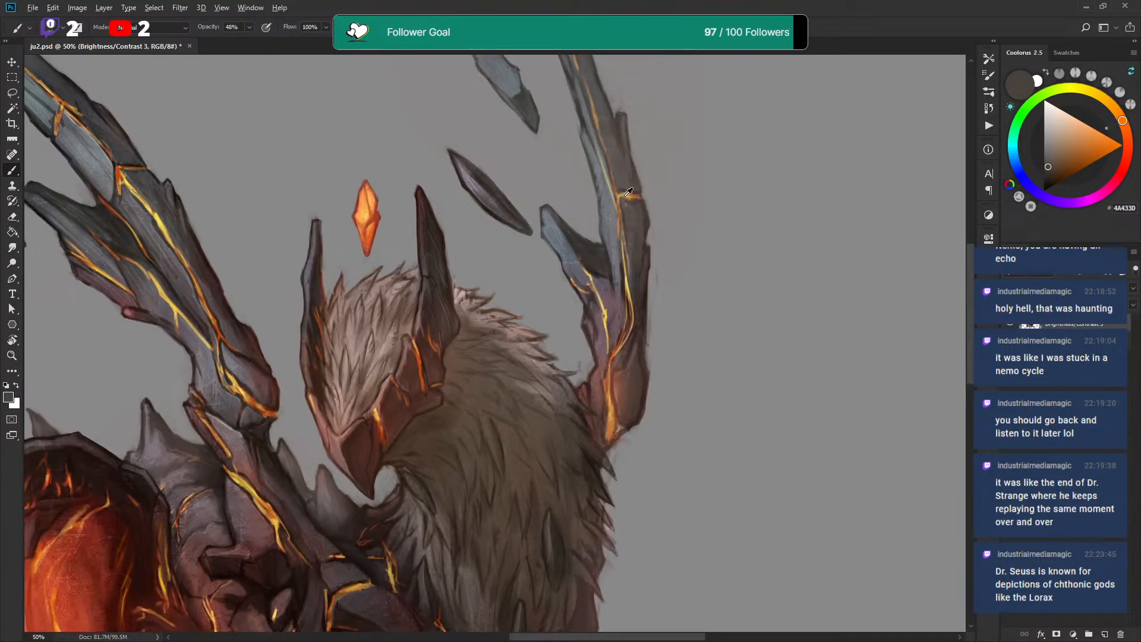
alt+click(605, 399)
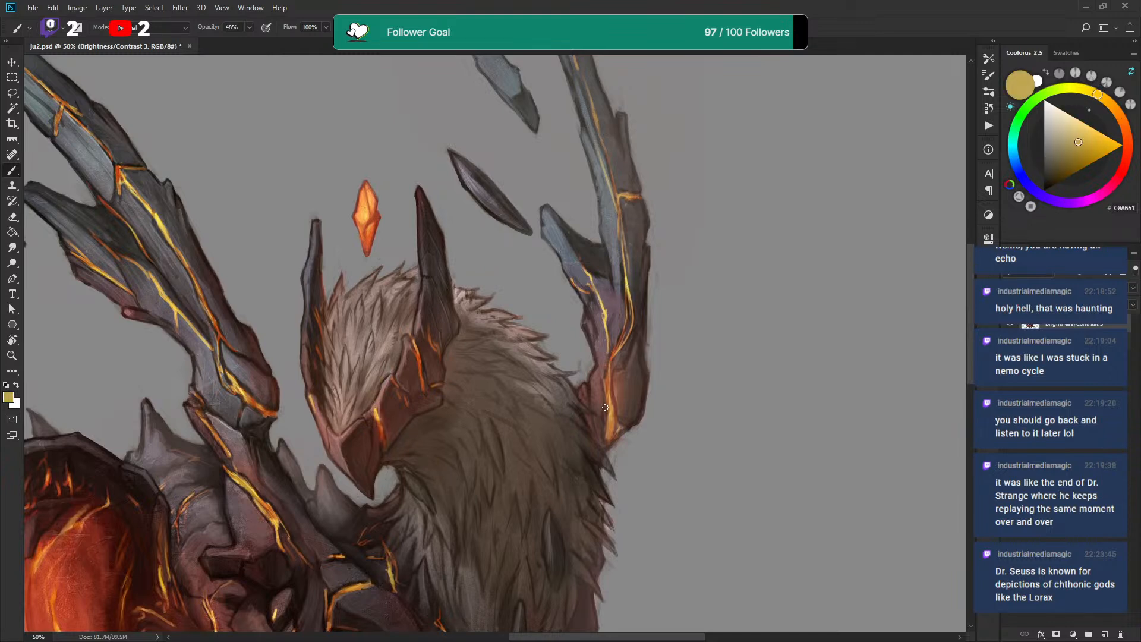
scroll(638, 249, down, 3)
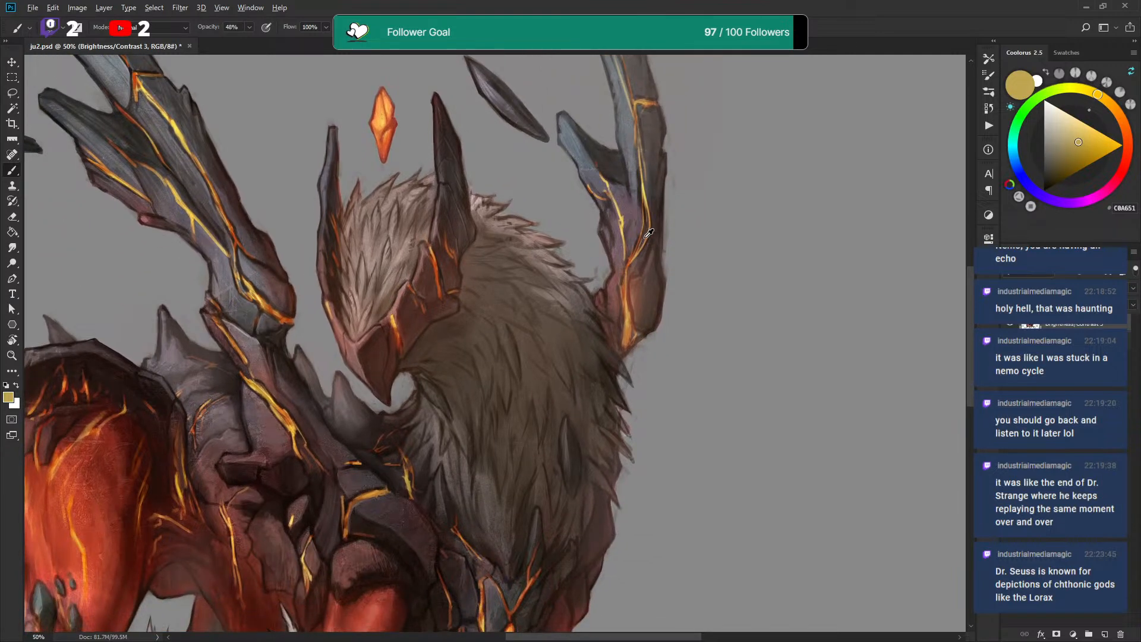
alt+click(638, 250)
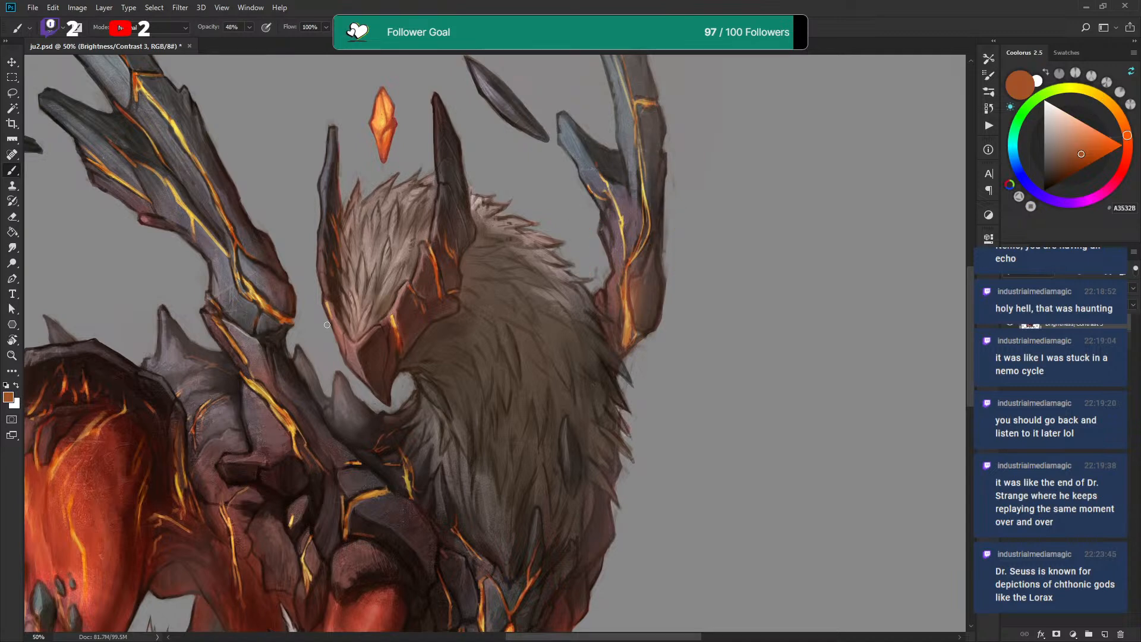
alt+click(275, 304)
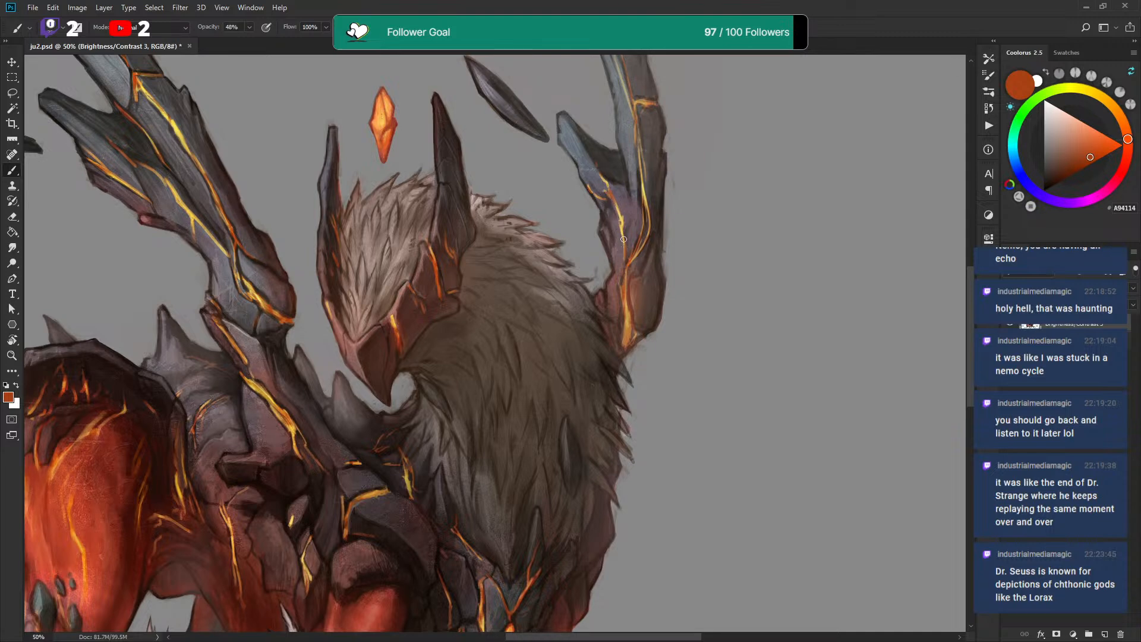
Darken and clean the far wing's lower outer edge with sampled #4C3E3A and #3A2B23 and background greys #898989 and #888584
alt+click(656, 272)
alt+click(654, 264)
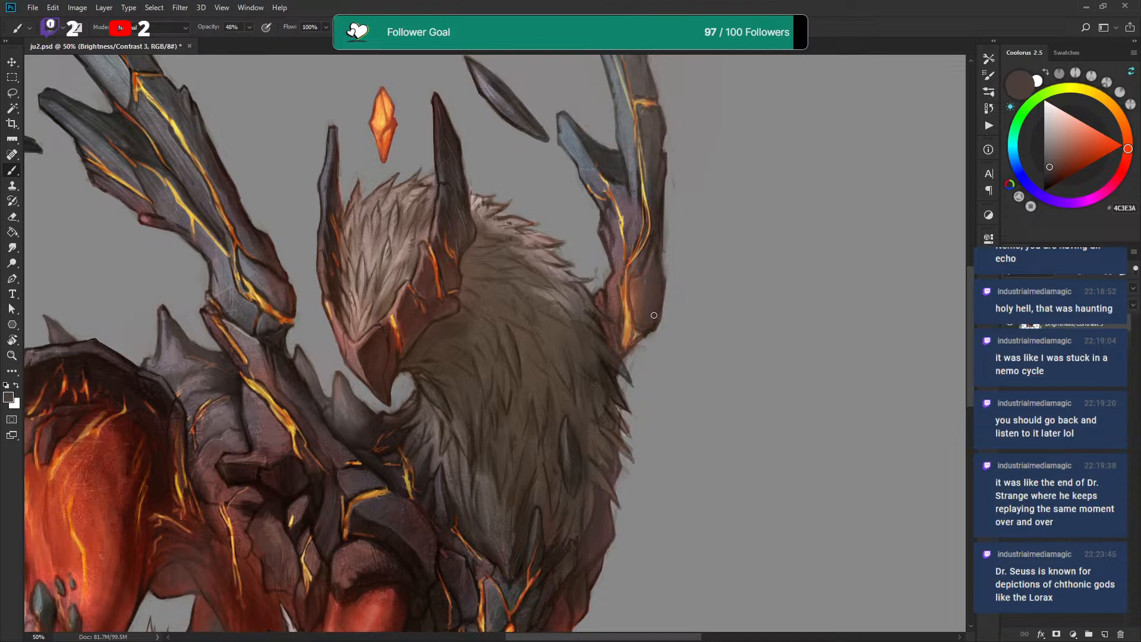
alt+click(659, 250)
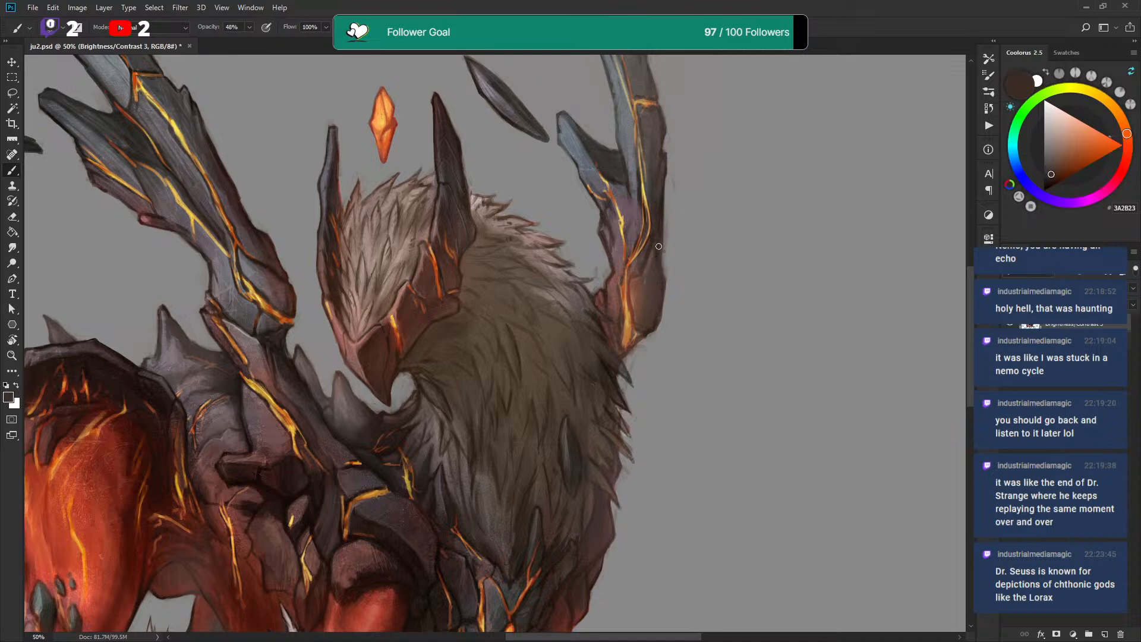
alt+click(672, 248)
drag(661, 258, 665, 262)
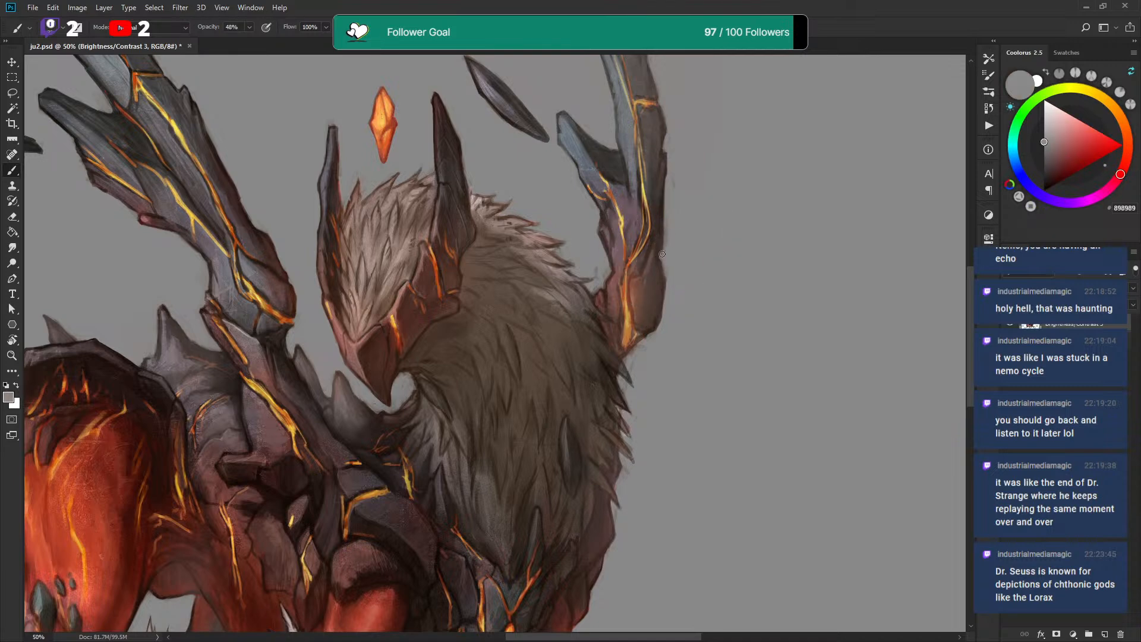
alt+click(662, 246)
drag(690, 180, 668, 265)
alt+click(648, 235)
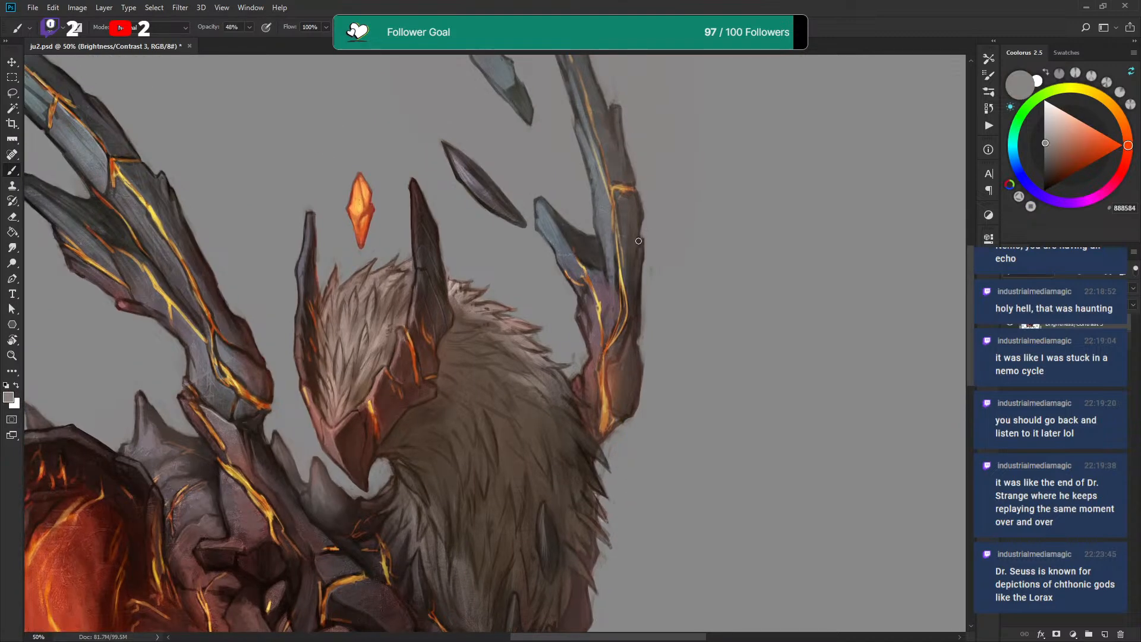
drag(651, 226, 649, 181)
Shade the far wing's inner prong and the rock beside its lava crack with sampled greys including #575257 and #797981
alt+click(555, 192)
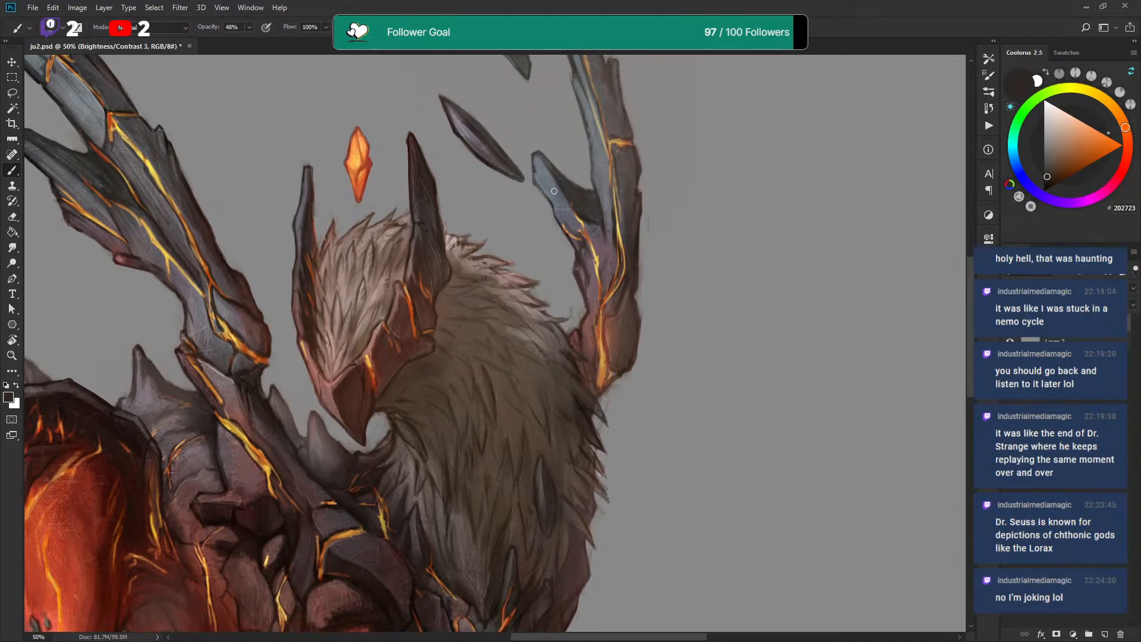
alt+click(556, 183)
alt+click(568, 209)
alt+click(589, 262)
alt+click(602, 233)
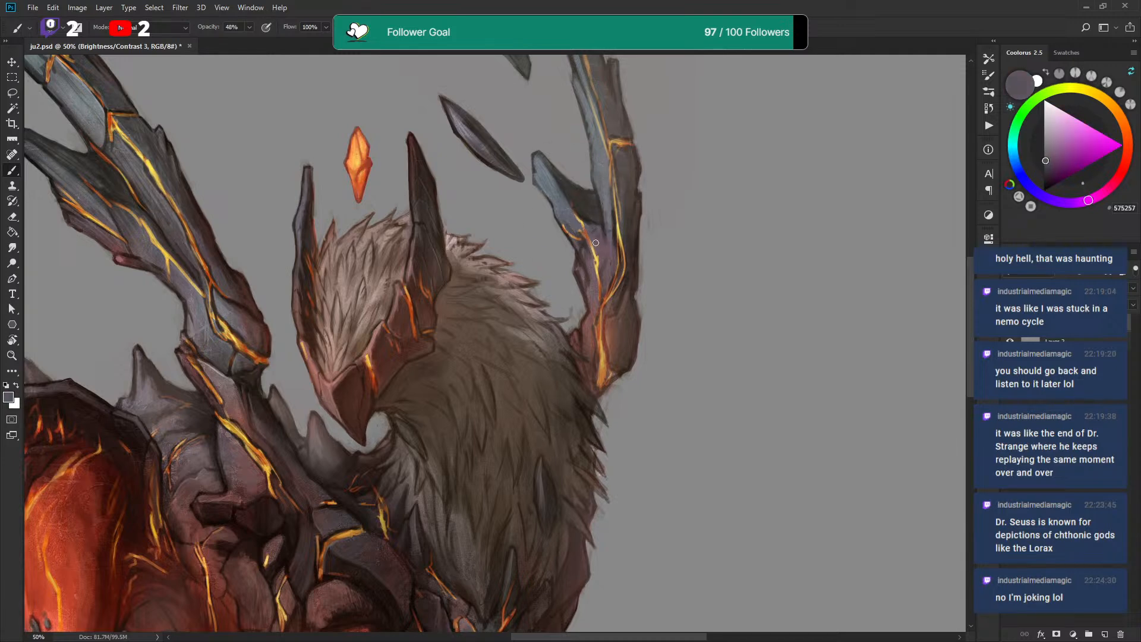
alt+click(612, 221)
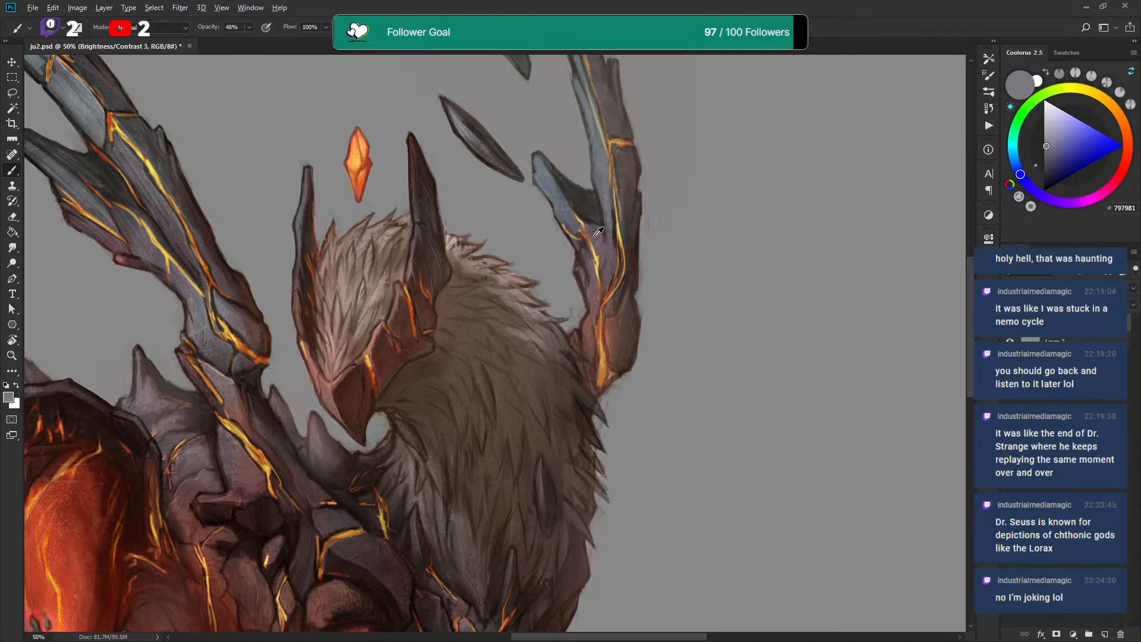
Blend the far wing's shaft beside its inner prong with sampled rock tones including muted purple #63525C
alt+click(596, 238)
alt+click(605, 239)
drag(609, 205, 600, 245)
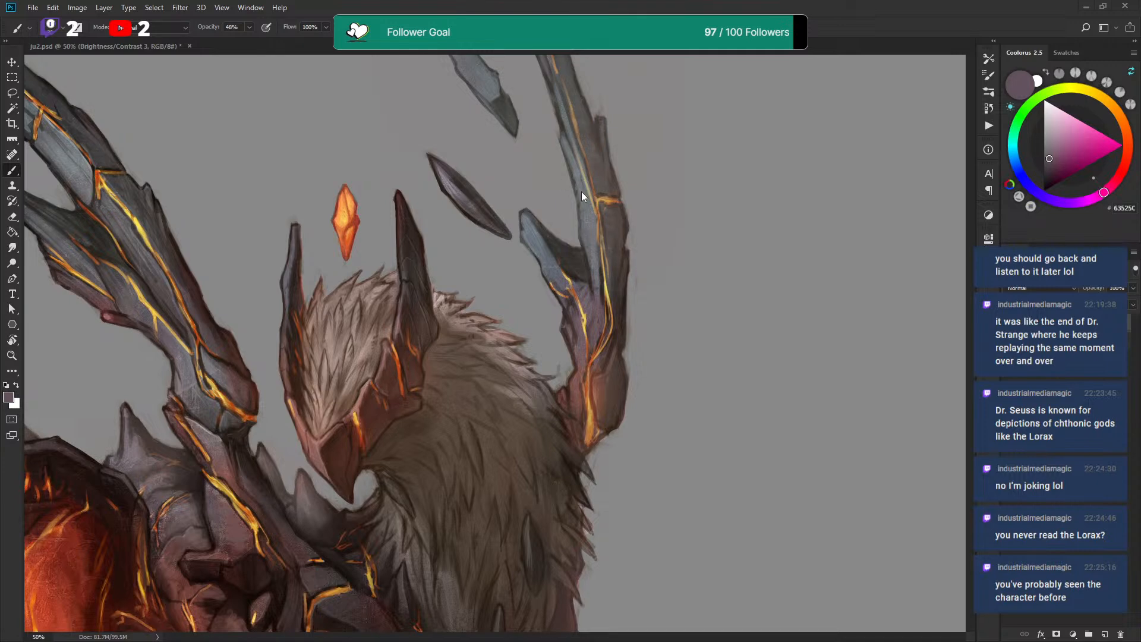
click(653, 211)
drag(649, 185, 707, 129)
drag(581, 571, 732, 213)
mouse_move(603, 242)
mouse_down()
mouse_move(623, 268)
mouse_move(617, 259)
mouse_up()
Make Layer 3 the active layer and switch to the triangle brush 1 preset at 30 px
key(alt+bracketleft)
scroll(743, 265, down, 3)
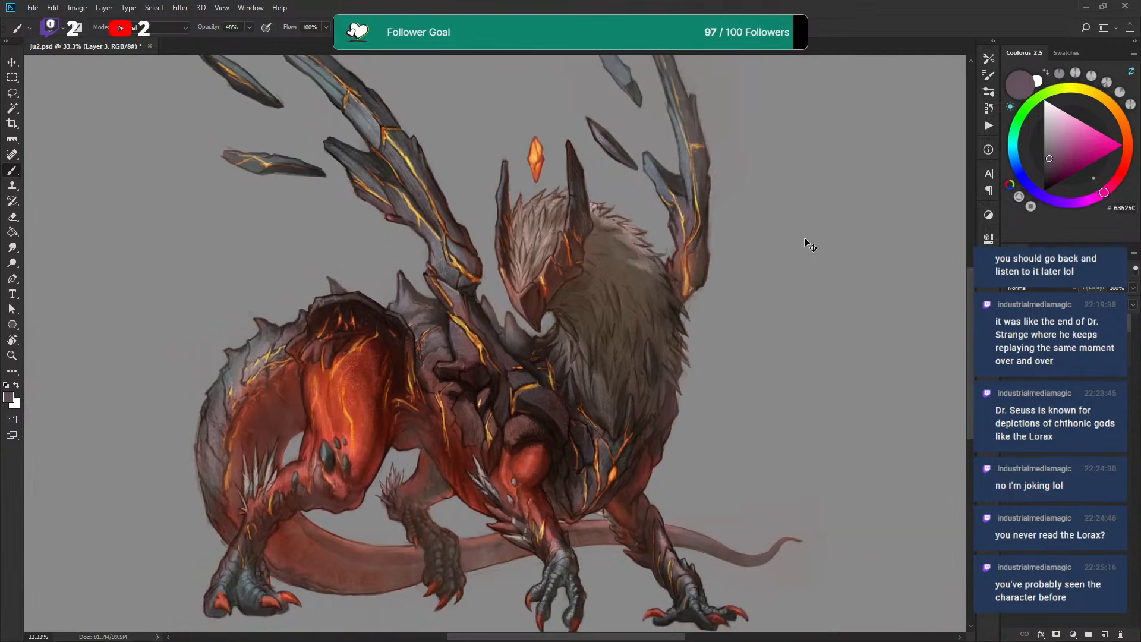
drag(774, 264, 771, 313)
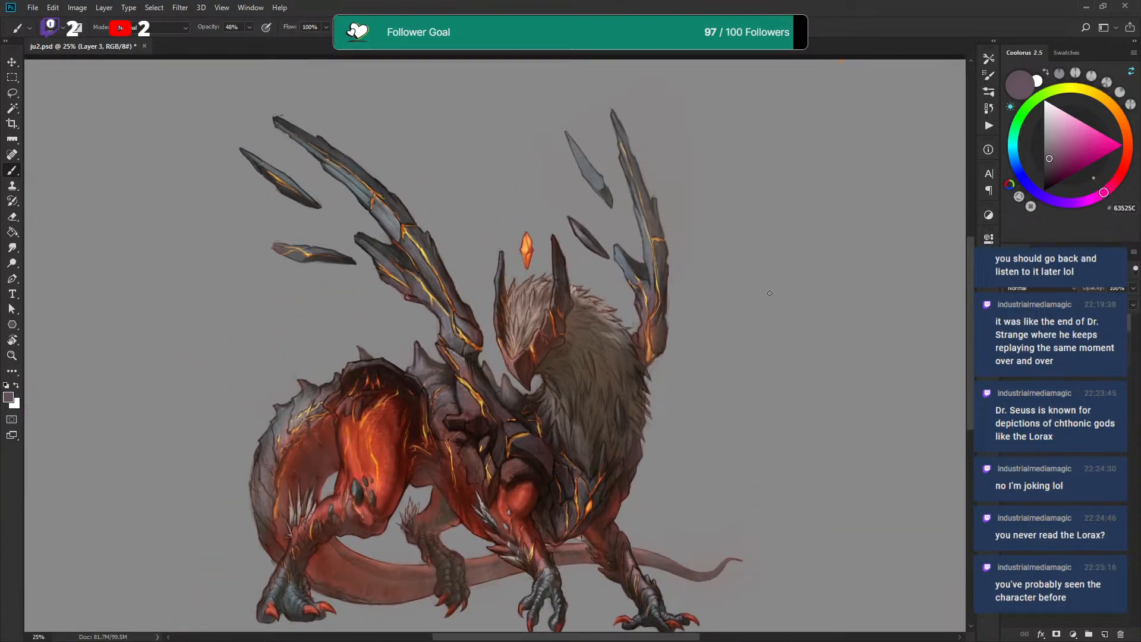
scroll(768, 297, up, 3)
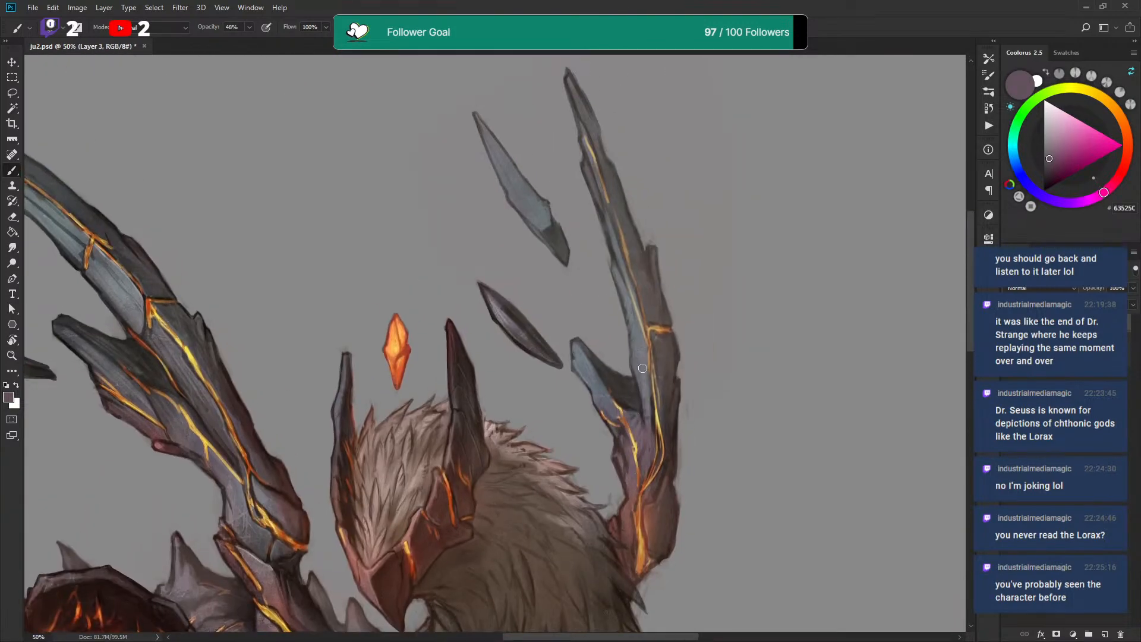
drag(683, 362, 782, 142)
key(ctrl+minus)
drag(691, 311, 731, 196)
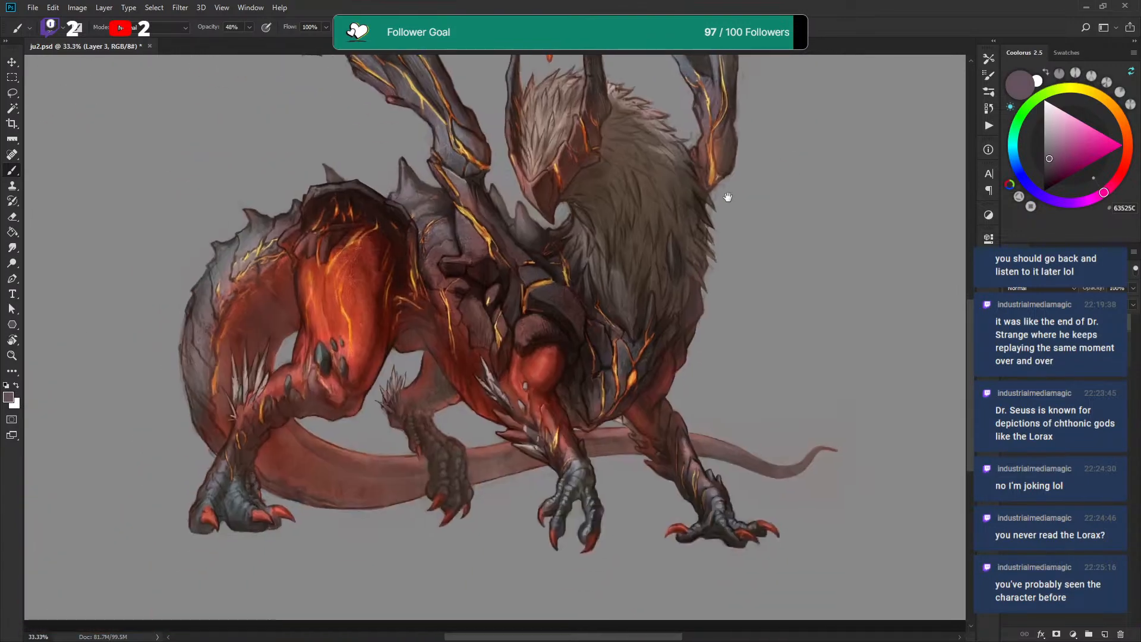
right_click(522, 289)
click(629, 449)
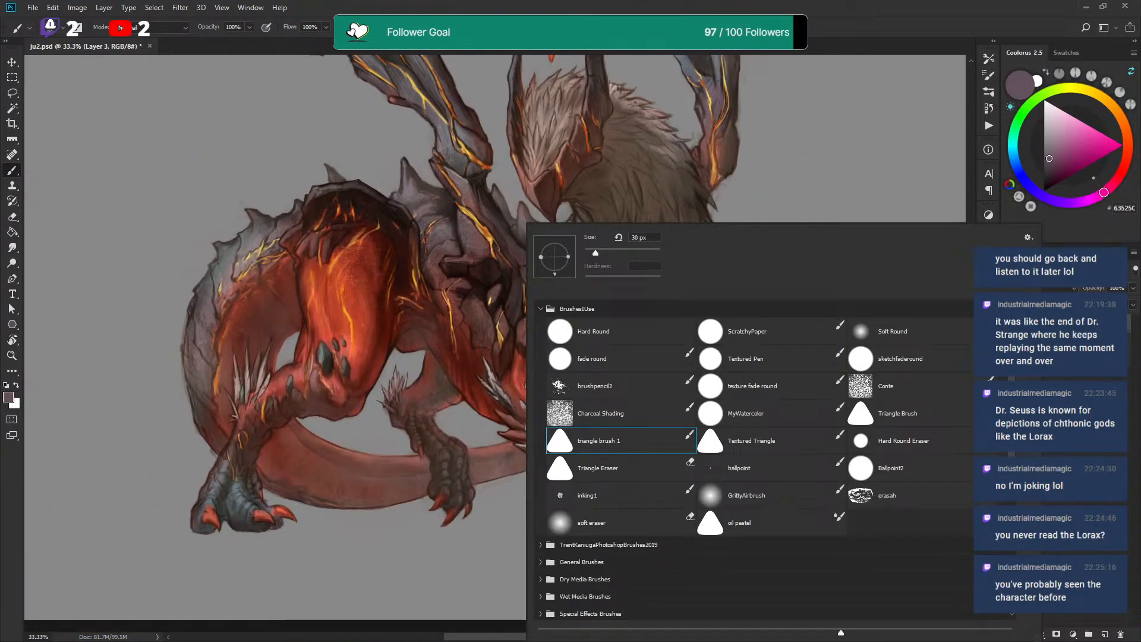
click(776, 61)
Sharpen the mane's outer feathers below the far wing's base with sampled browns #3C322D, #1B140F, #61564F and #42382E
mouse_move(720, 185)
mouse_down()
mouse_move(653, 286)
mouse_move(662, 254)
mouse_up()
scroll(662, 265, up, 1)
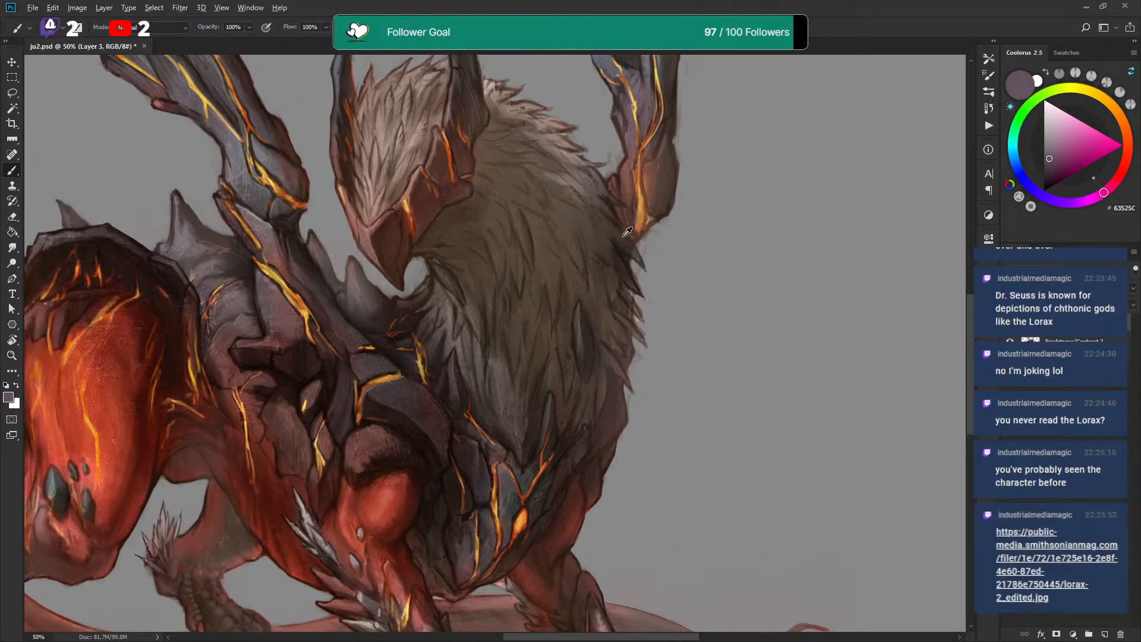
alt+click(627, 240)
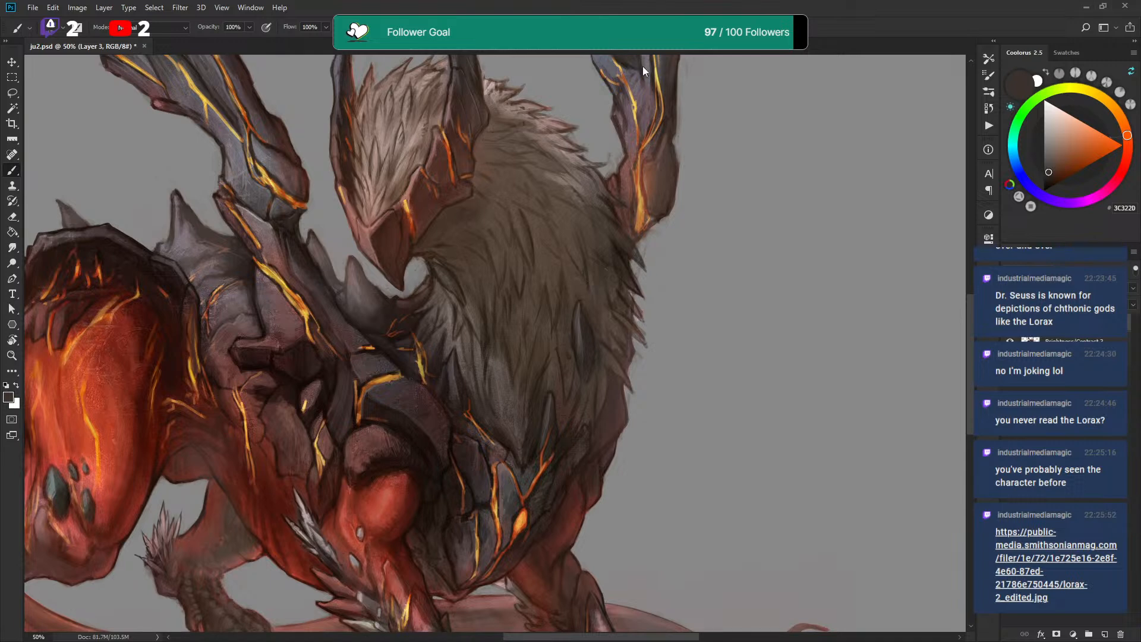
alt+click(613, 219)
alt+click(618, 259)
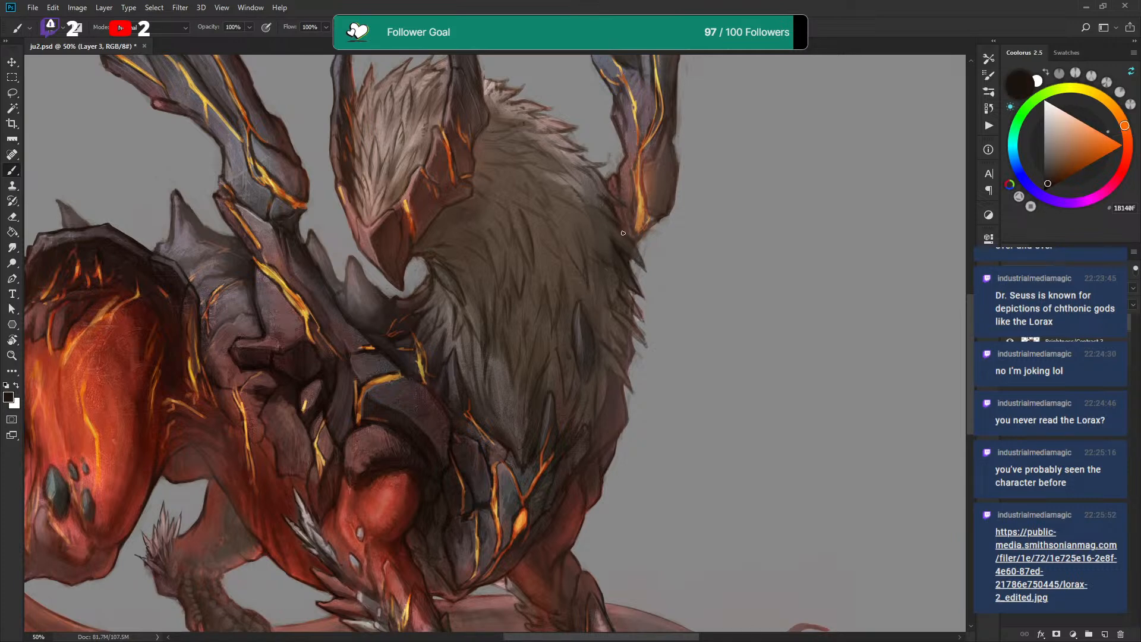
alt+click(589, 200)
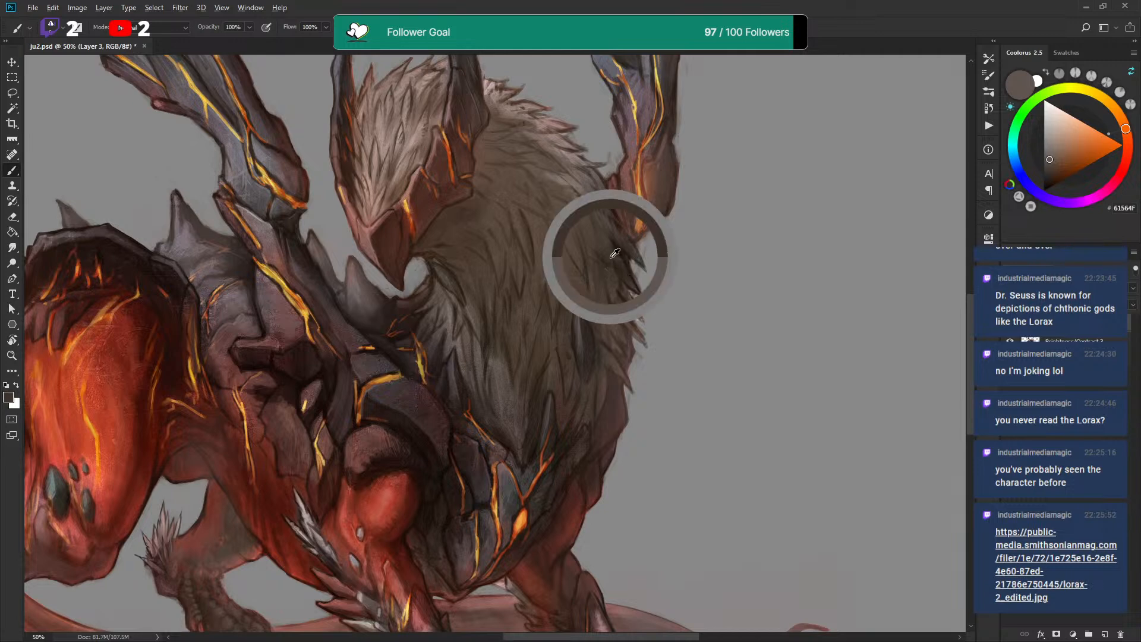
alt+click(614, 254)
alt+click(613, 248)
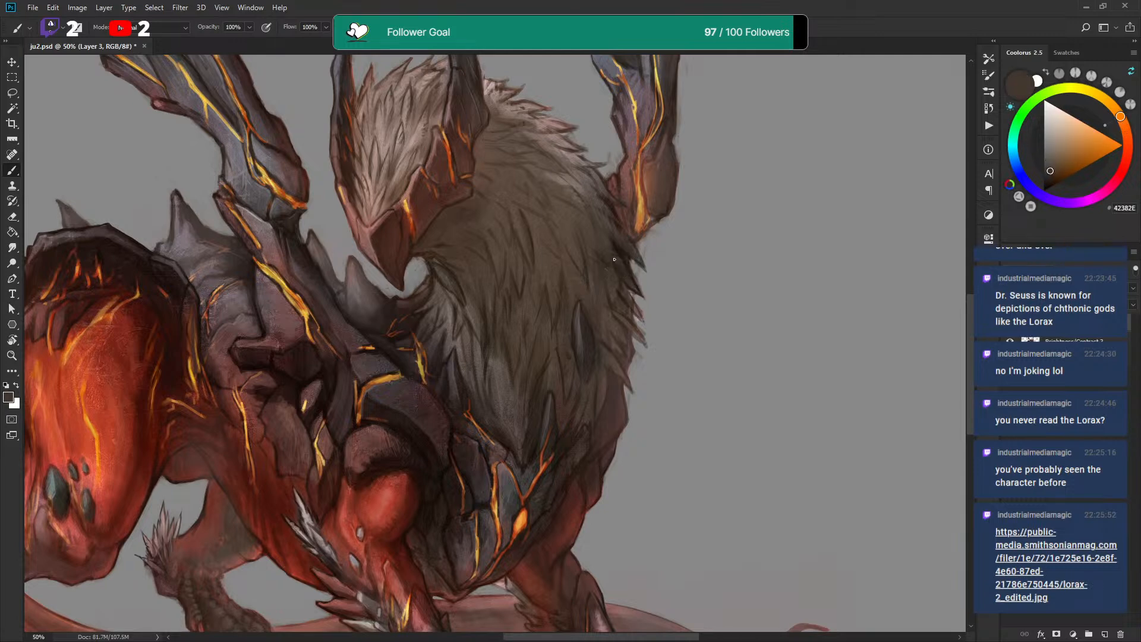
alt+click(614, 260)
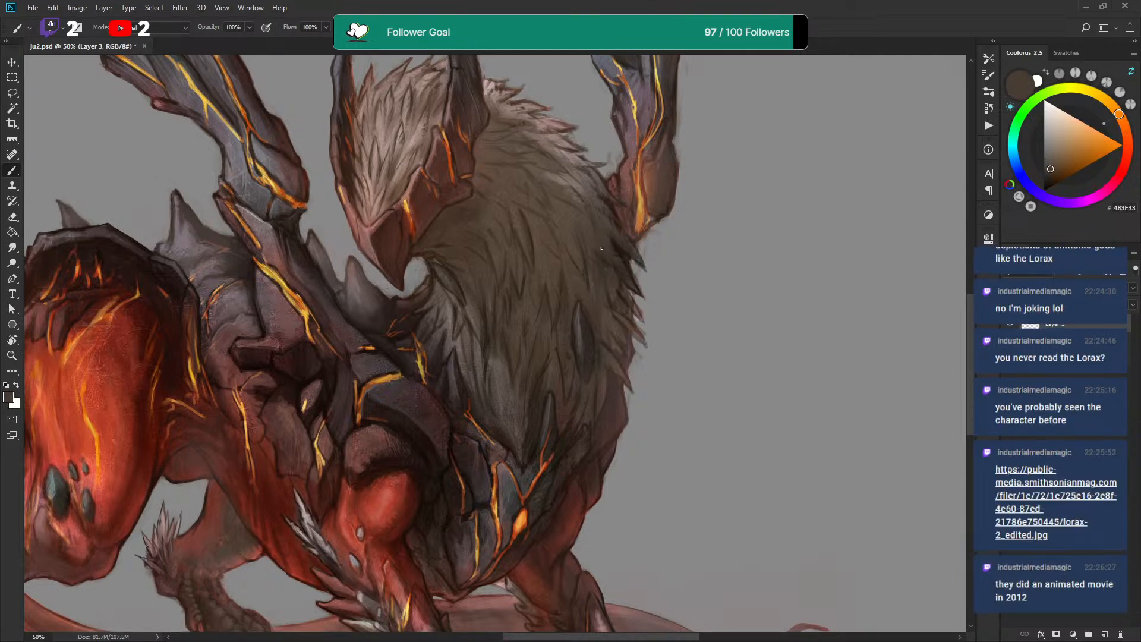
Detail the feathers on the mane's upper outer area with sampled browns including #34271C, #5A4B3E and #473B30
mouse_move(647, 282)
mouse_down()
mouse_move(630, 198)
mouse_move(613, 232)
mouse_up()
alt+click(586, 243)
alt+click(609, 235)
alt+click(603, 231)
alt+click(600, 233)
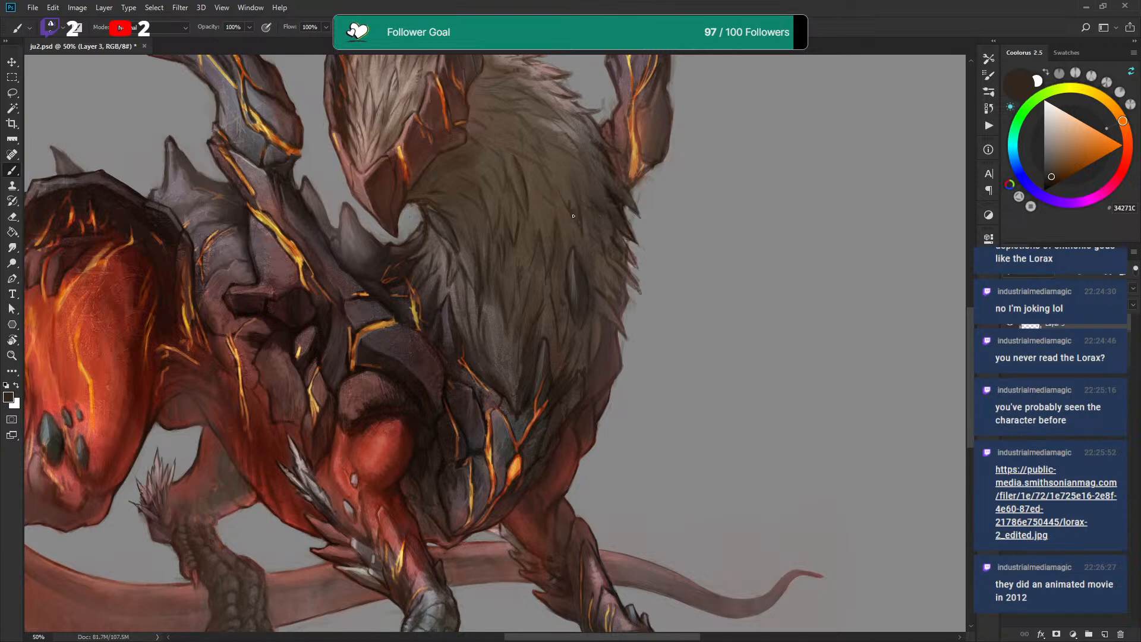
alt+click(572, 185)
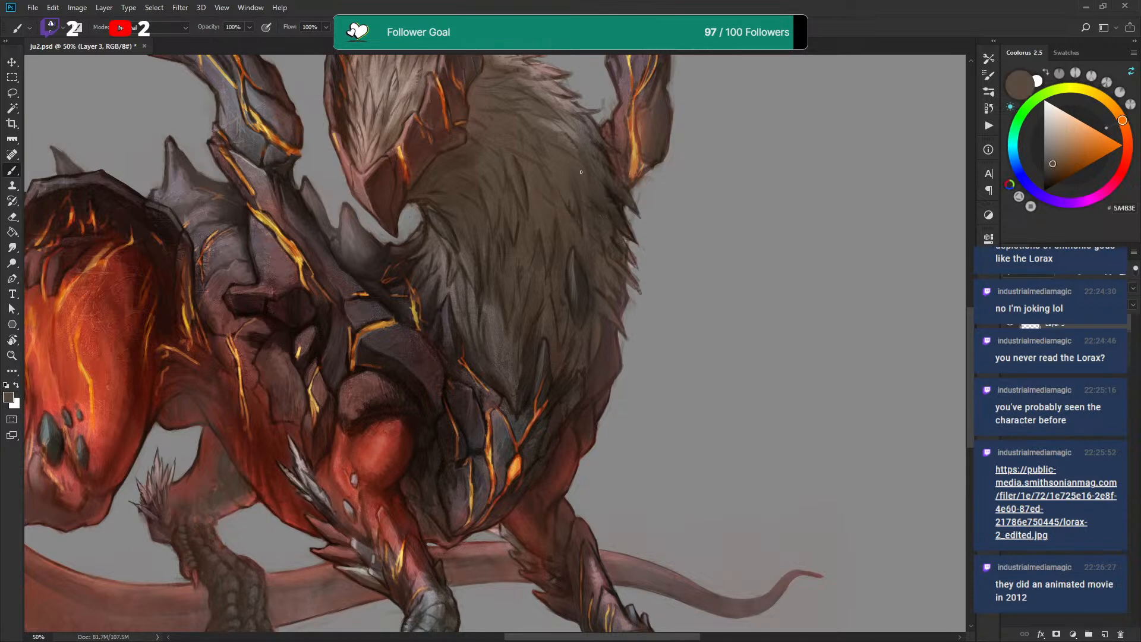
alt+click(568, 188)
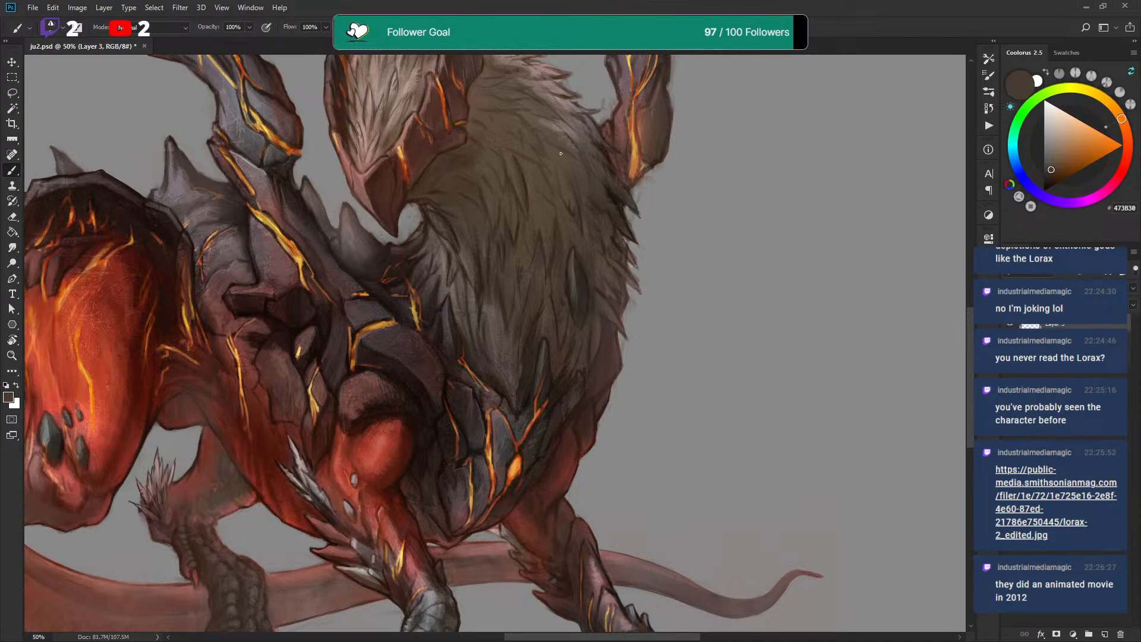
Lasso eight feather-shaped areas across the mane, shade them with brown #473B30, and clear the selection
scroll(576, 252, up, 3)
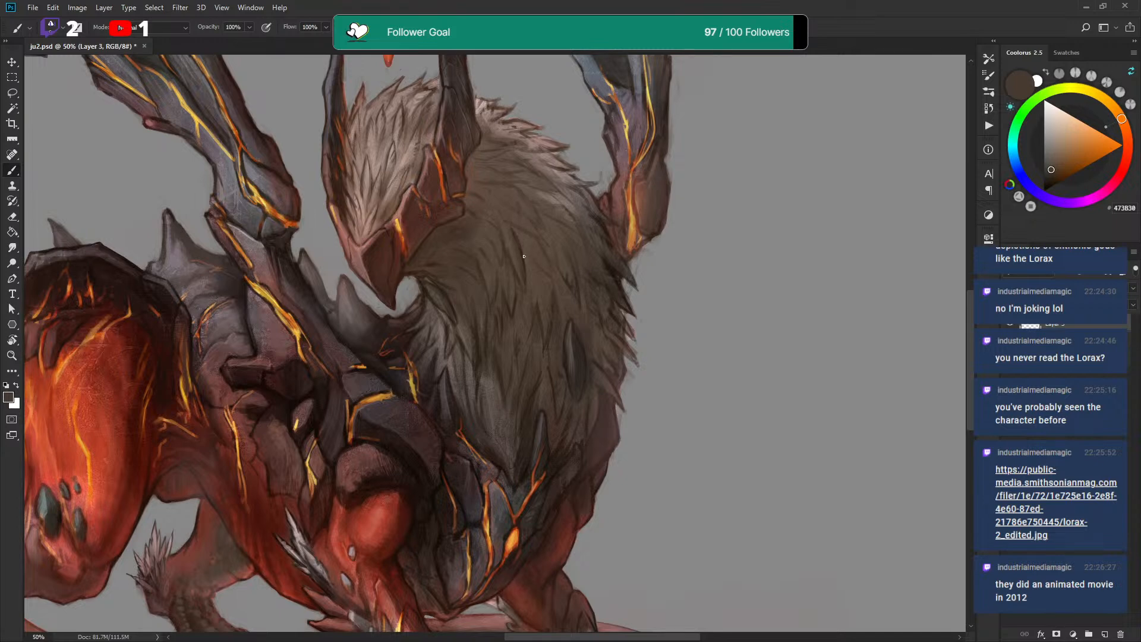
scroll(524, 257, down, 1)
key(l)
mouse_move(514, 203)
mouse_down()
mouse_move(561, 285)
mouse_move(555, 241)
mouse_up()
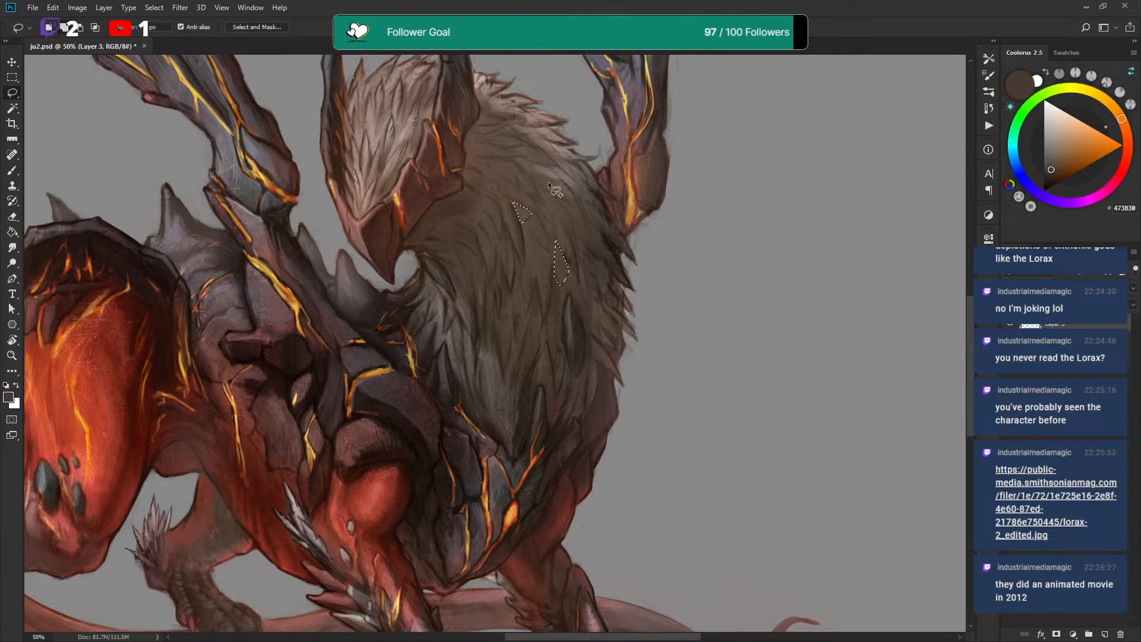
mouse_move(515, 158)
mouse_down()
mouse_move(533, 181)
mouse_move(539, 168)
mouse_move(514, 159)
mouse_up()
drag(497, 268, 496, 268)
drag(603, 320, 603, 321)
mouse_move(532, 373)
mouse_down()
mouse_move(546, 339)
mouse_move(552, 385)
mouse_up()
mouse_move(480, 346)
mouse_down()
mouse_move(474, 378)
mouse_move(493, 395)
mouse_move(482, 347)
mouse_move(456, 322)
mouse_up()
key(b)
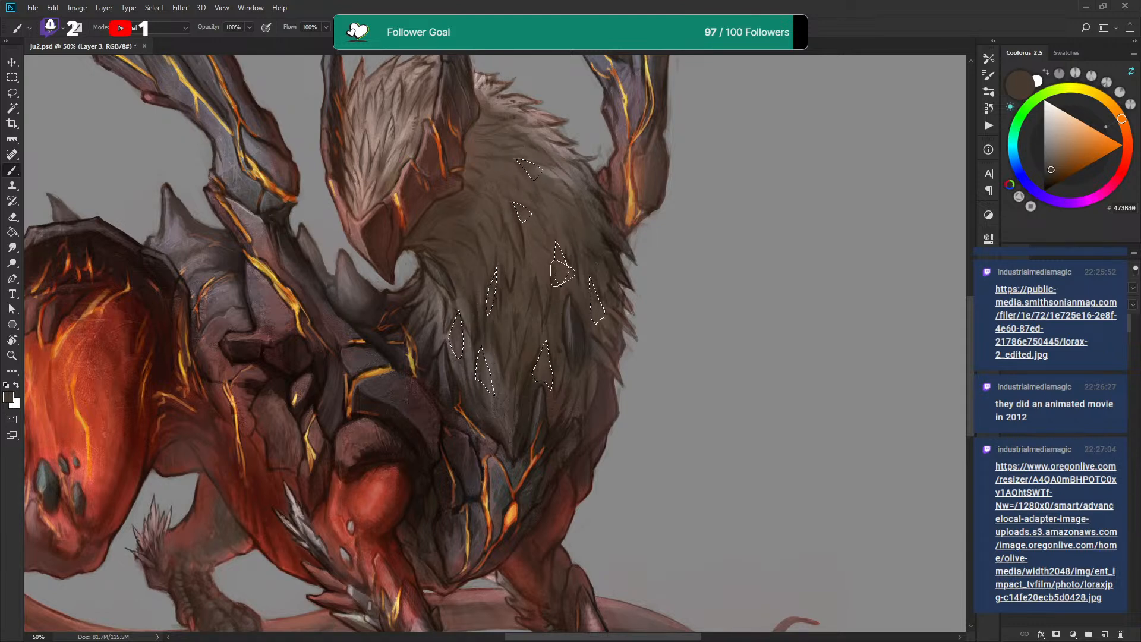
key(ctrl+d)
Refine the feathers in the mane's middle and lower front with sampled dark browns including #50443A
alt+click(566, 257)
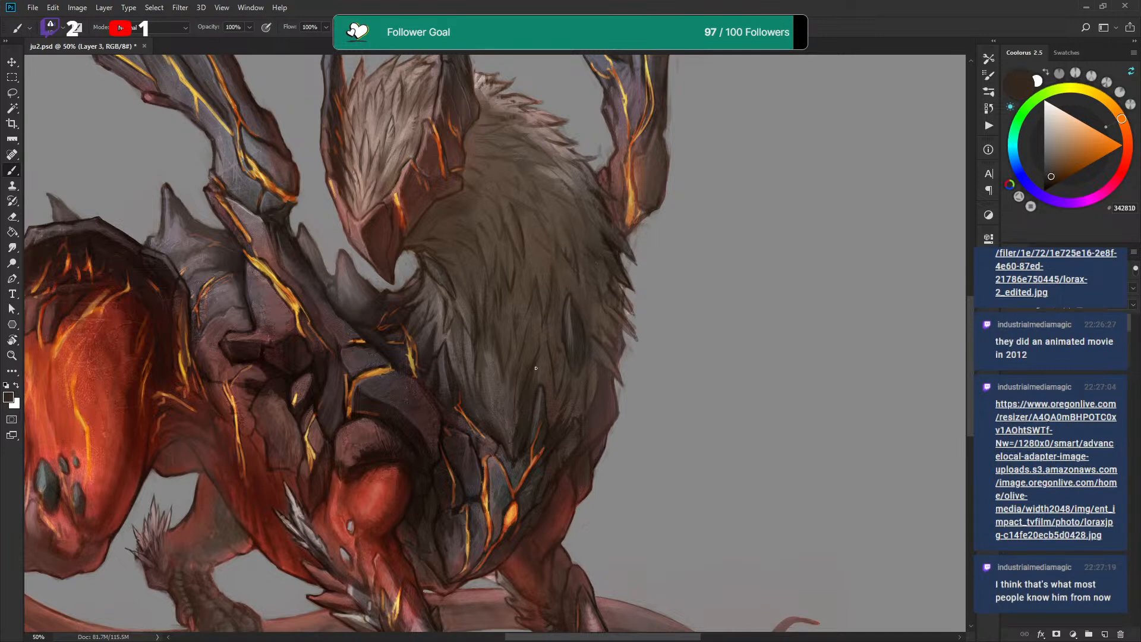
alt+click(483, 360)
alt+click(461, 357)
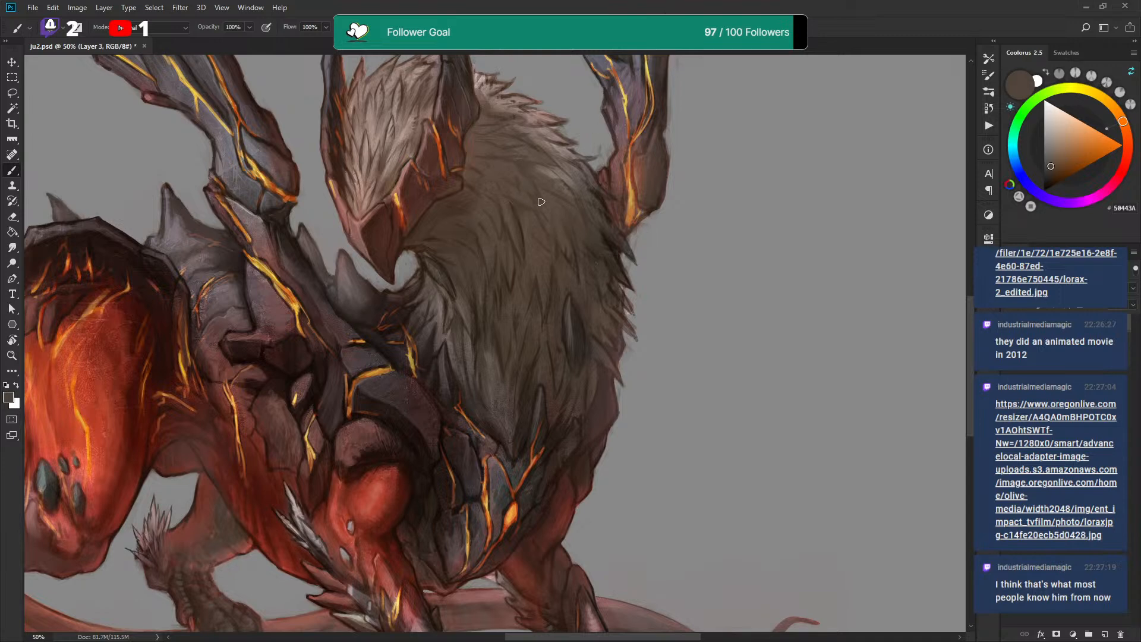
Lasso a feather shape in the mane behind the beak and shade that area with sampled dark brown #382618
drag(562, 237, 563, 205)
key(l)
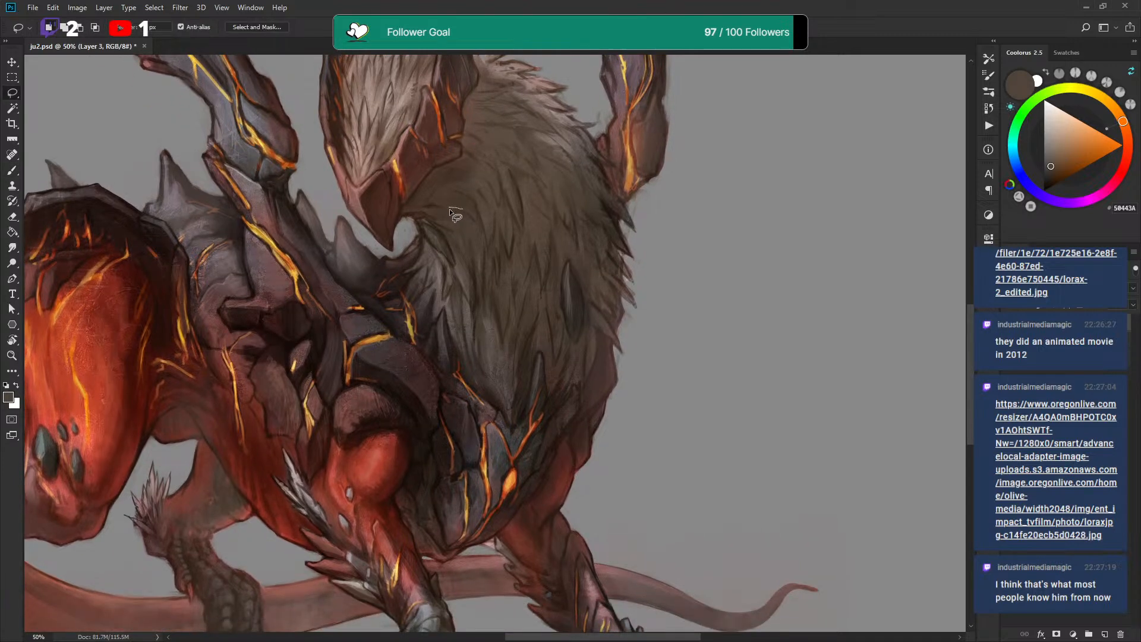
drag(456, 213, 452, 209)
key(b)
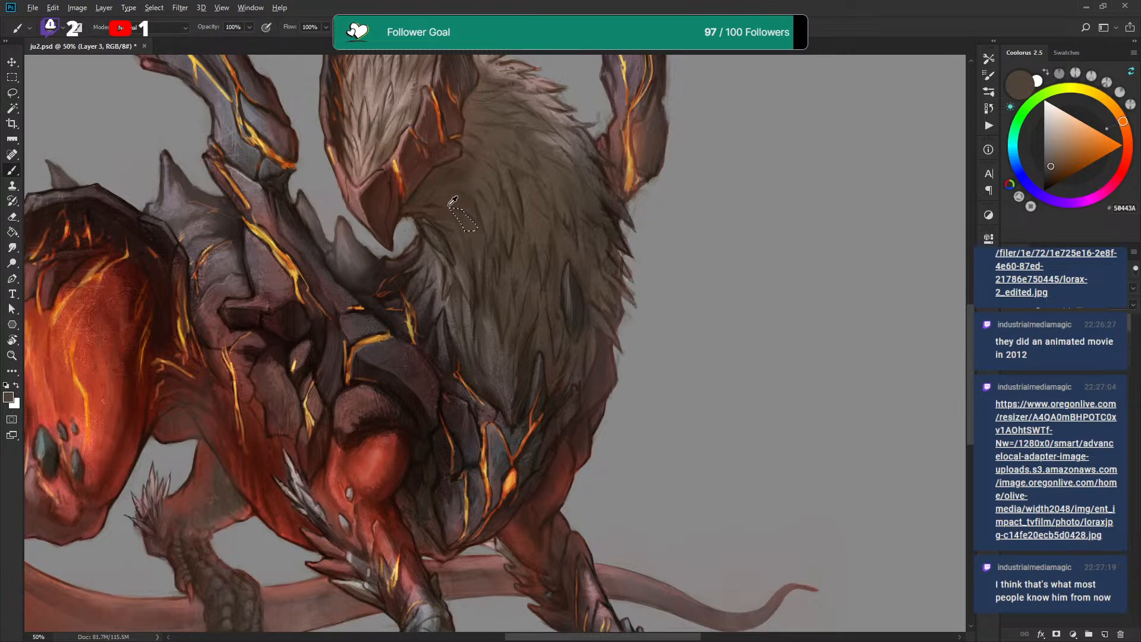
drag(432, 201, 442, 201)
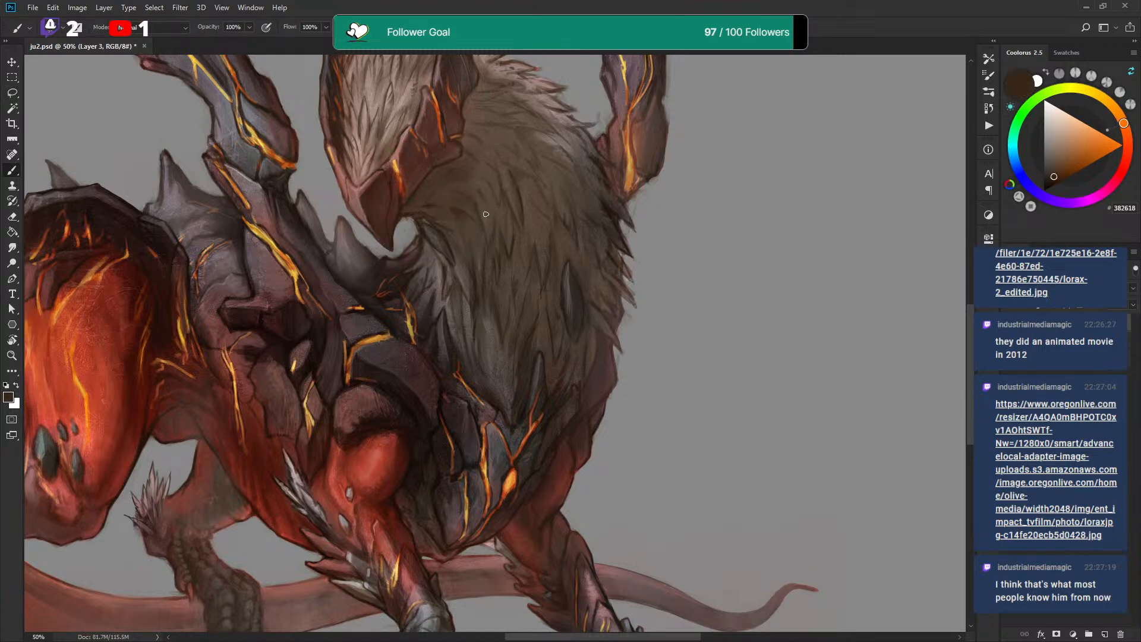
alt+click(454, 213)
Paint feathers along the mane's front edge below the beak with browns #56493E, #7C6857 and #715E4E
drag(493, 260, 518, 211)
alt+click(461, 181)
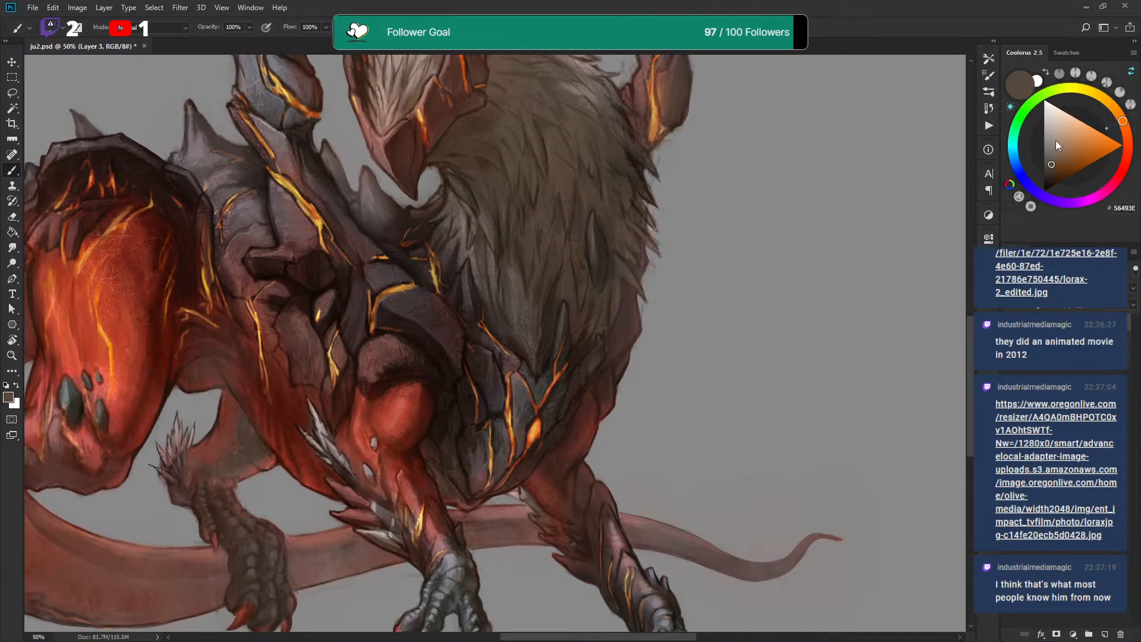
alt+click(452, 182)
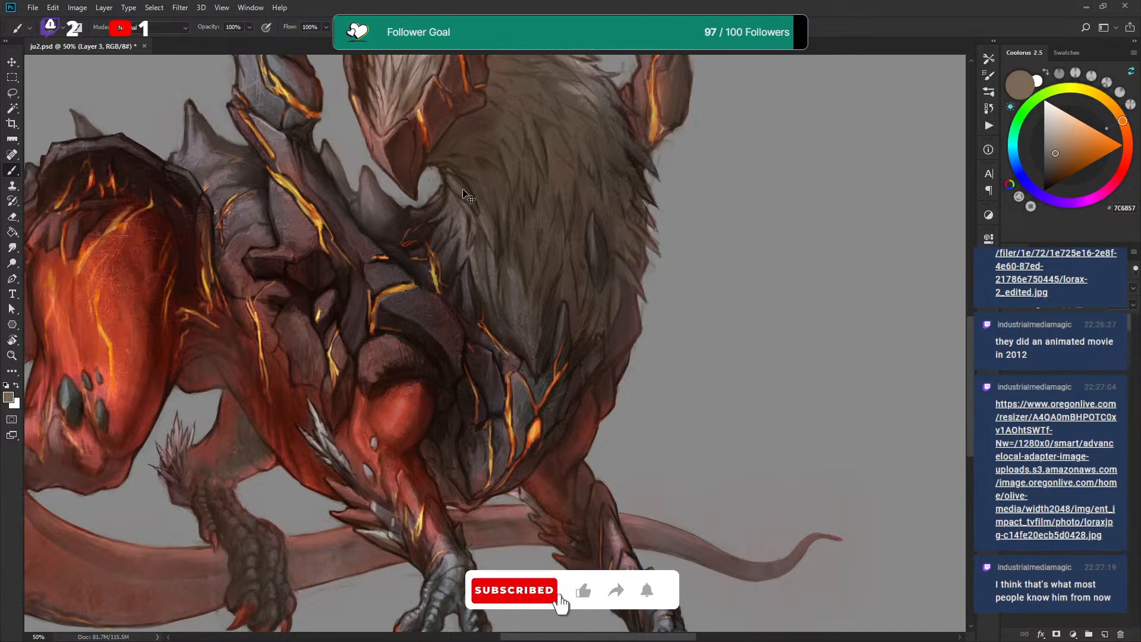
alt+click(448, 186)
alt+click(446, 192)
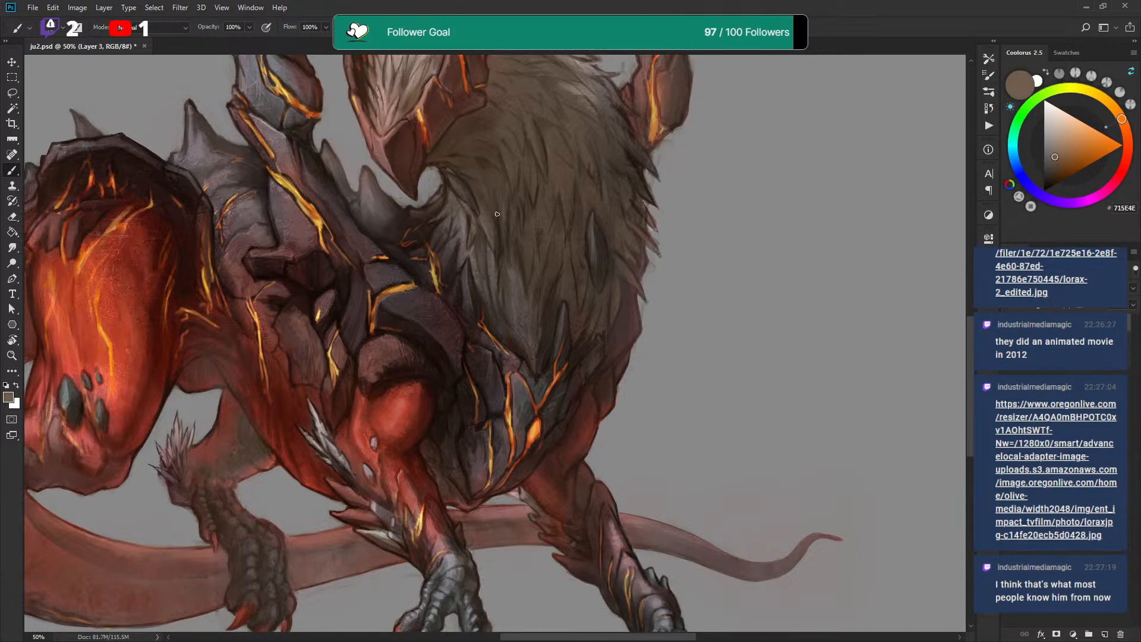
Define the lower front mane feathers beside the chest rock with sampled #302624, #6B605C and #322722
drag(550, 205, 548, 196)
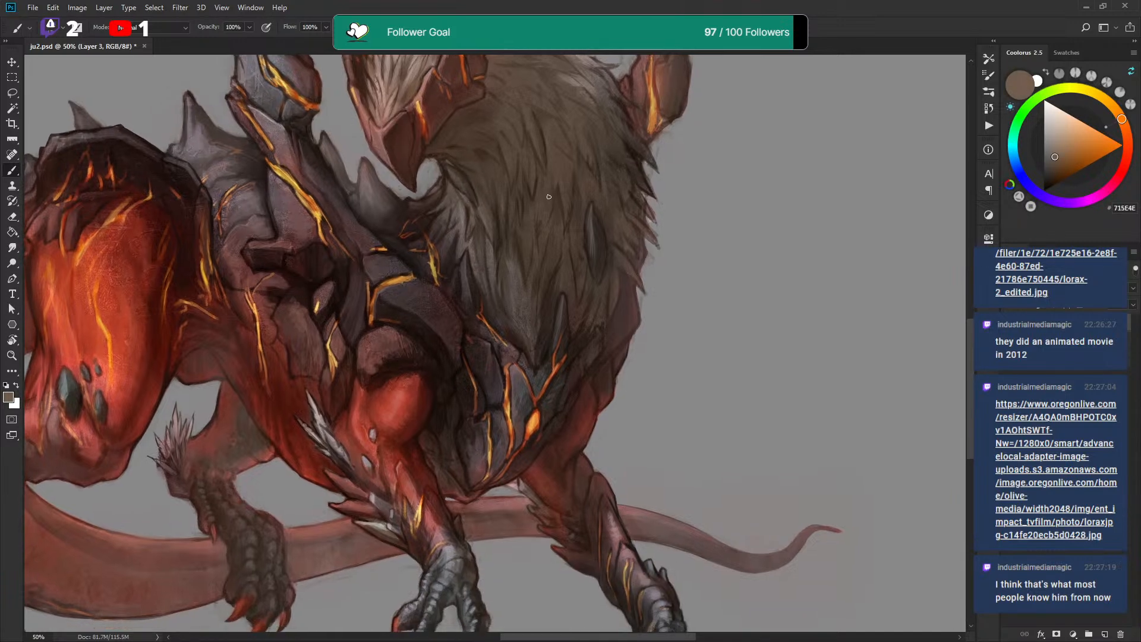
alt+click(455, 231)
alt+click(456, 238)
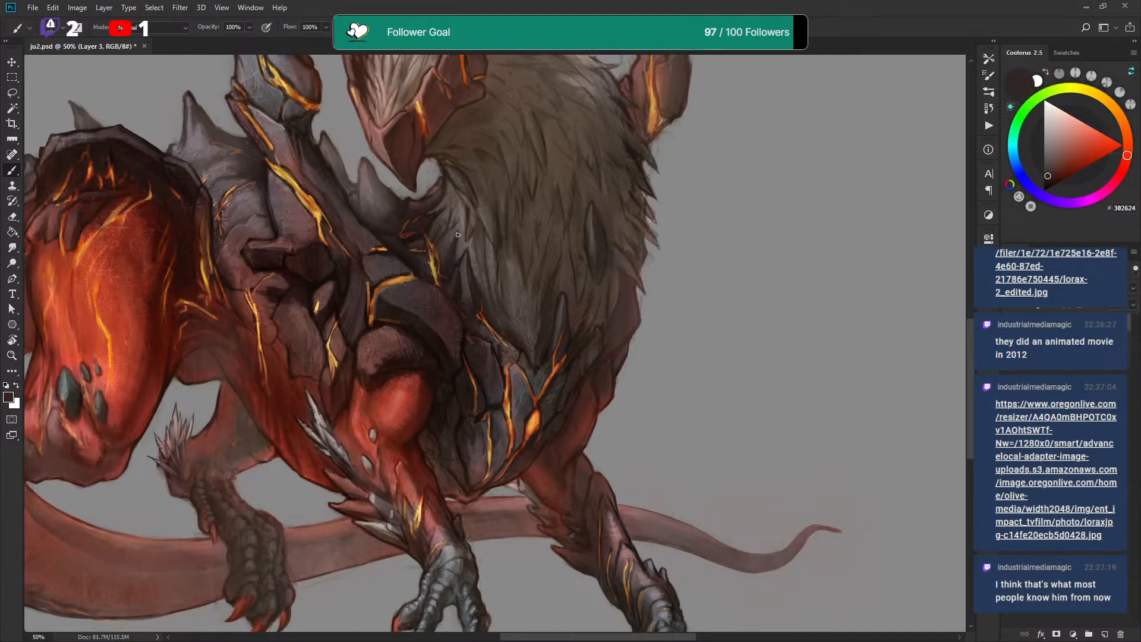
alt+click(460, 224)
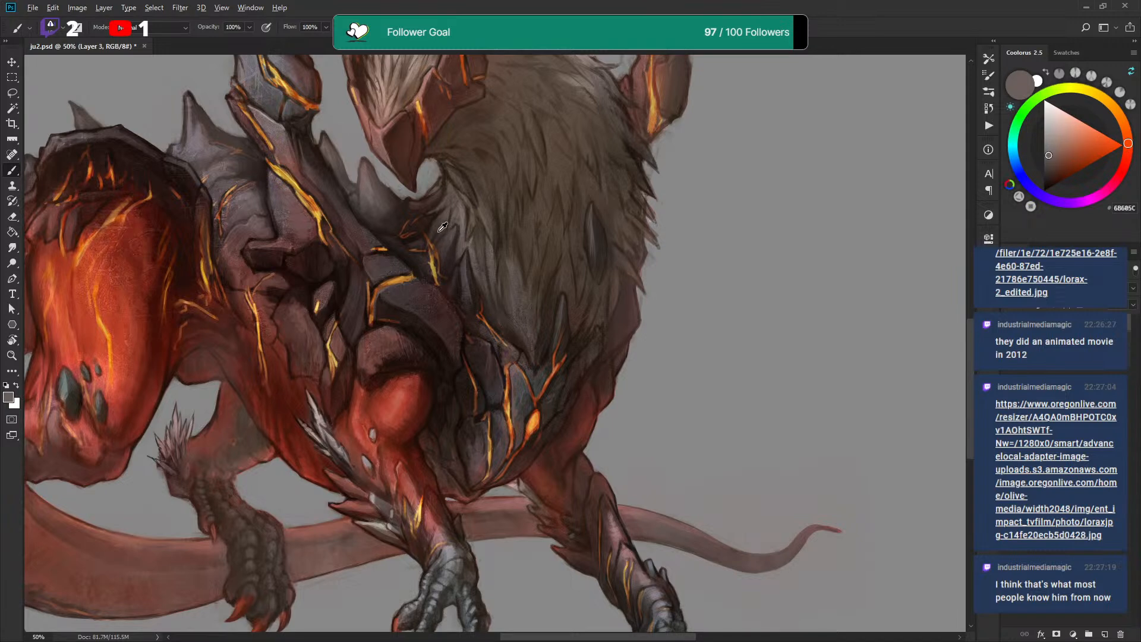
alt+click(444, 226)
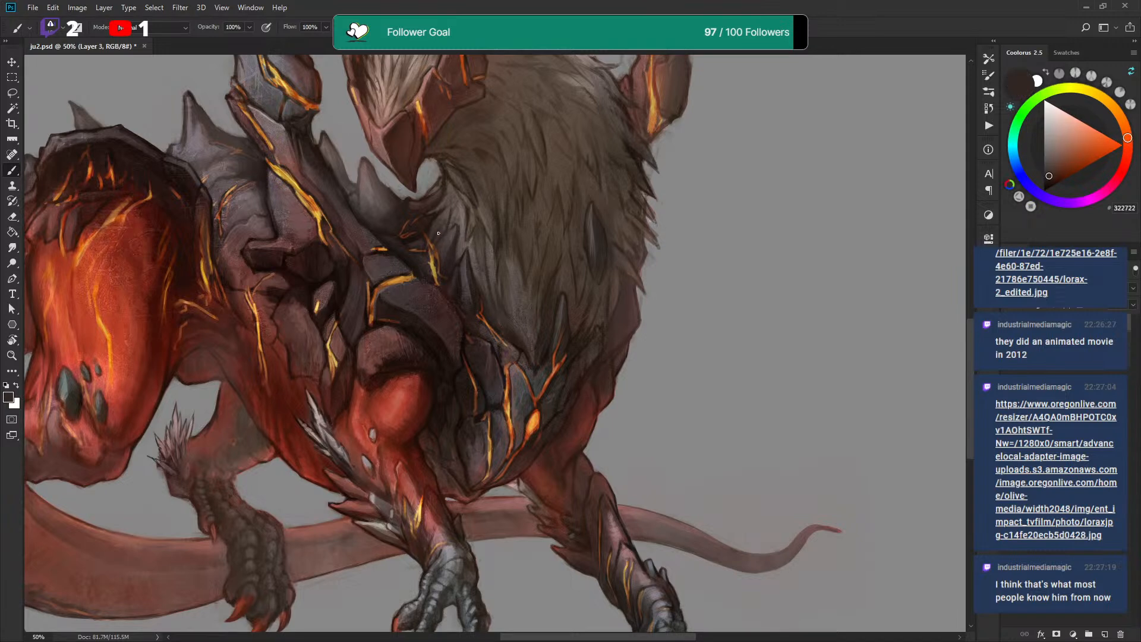
Detail the short feathers at the mane's inner curve under the beak with sampled #62554F, #35281F and #50433D
alt+click(454, 202)
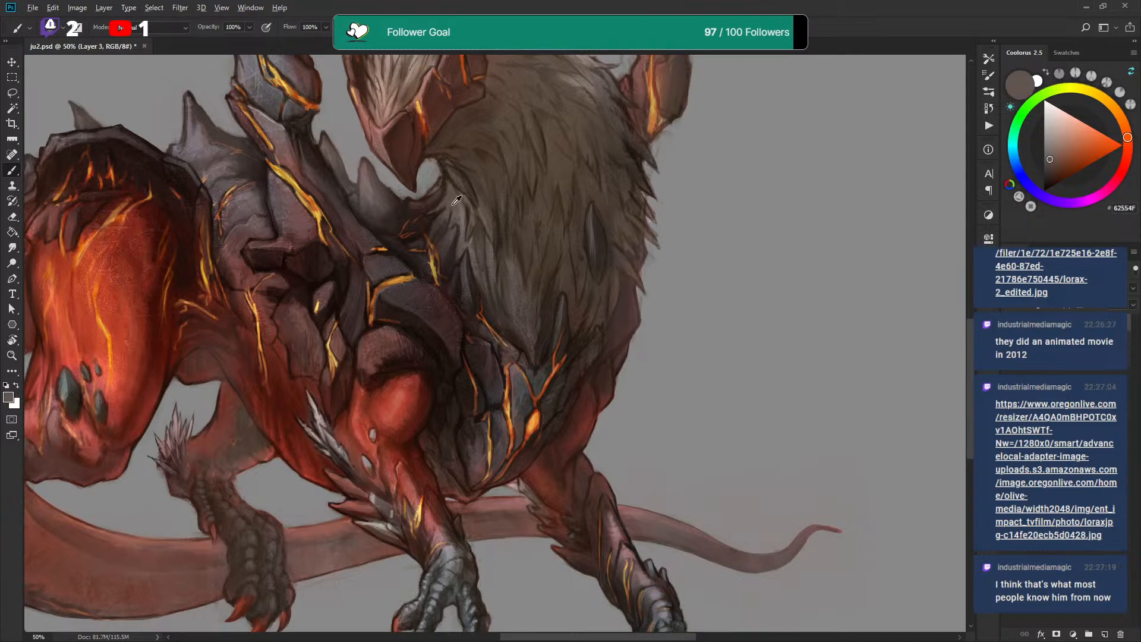
alt+click(452, 202)
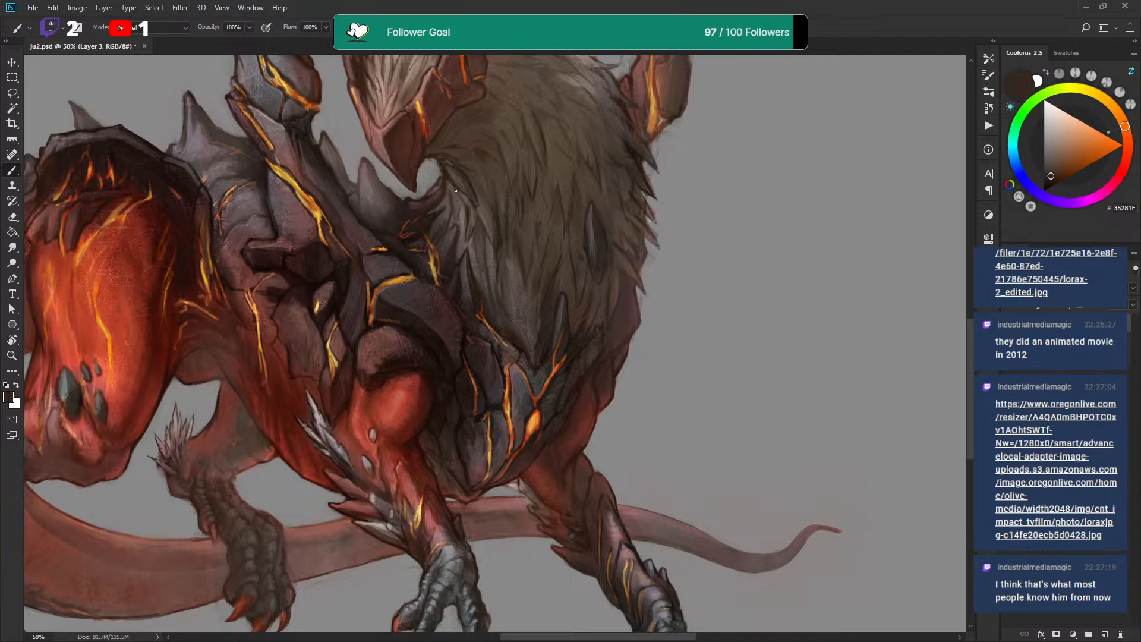
alt+click(452, 208)
alt+click(449, 175)
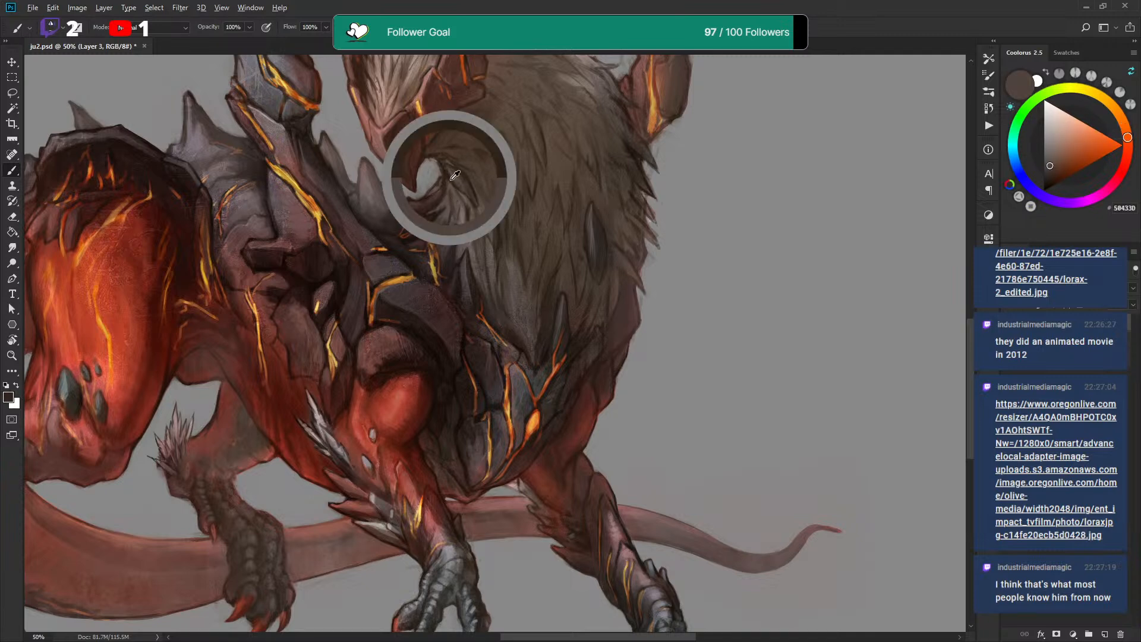
scroll(476, 190, down, 3)
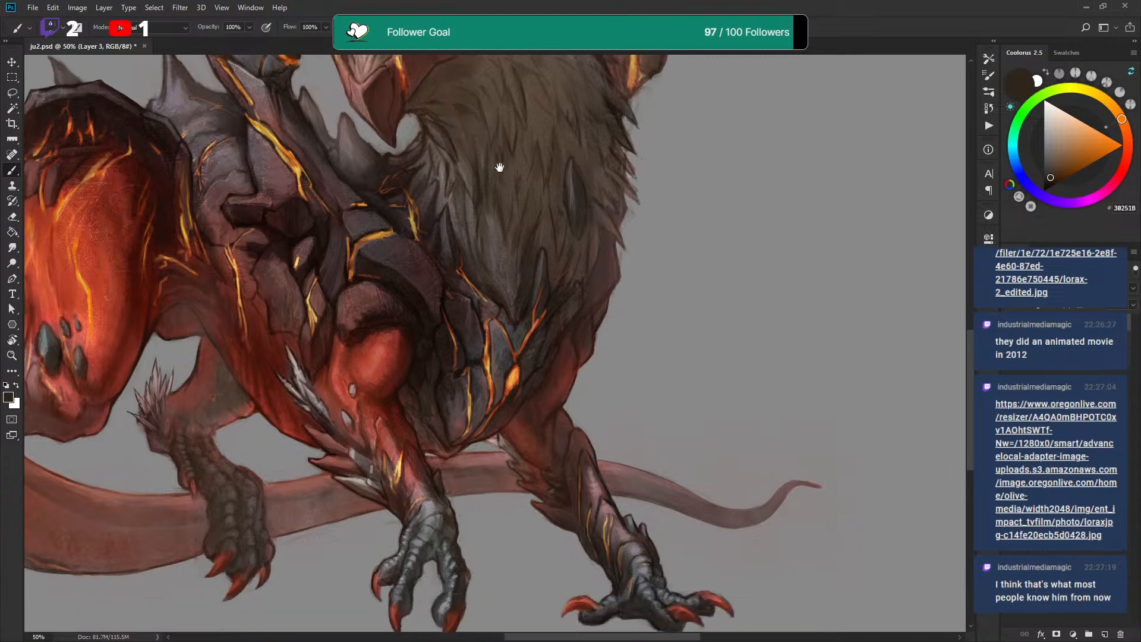
scroll(554, 199, up, 5)
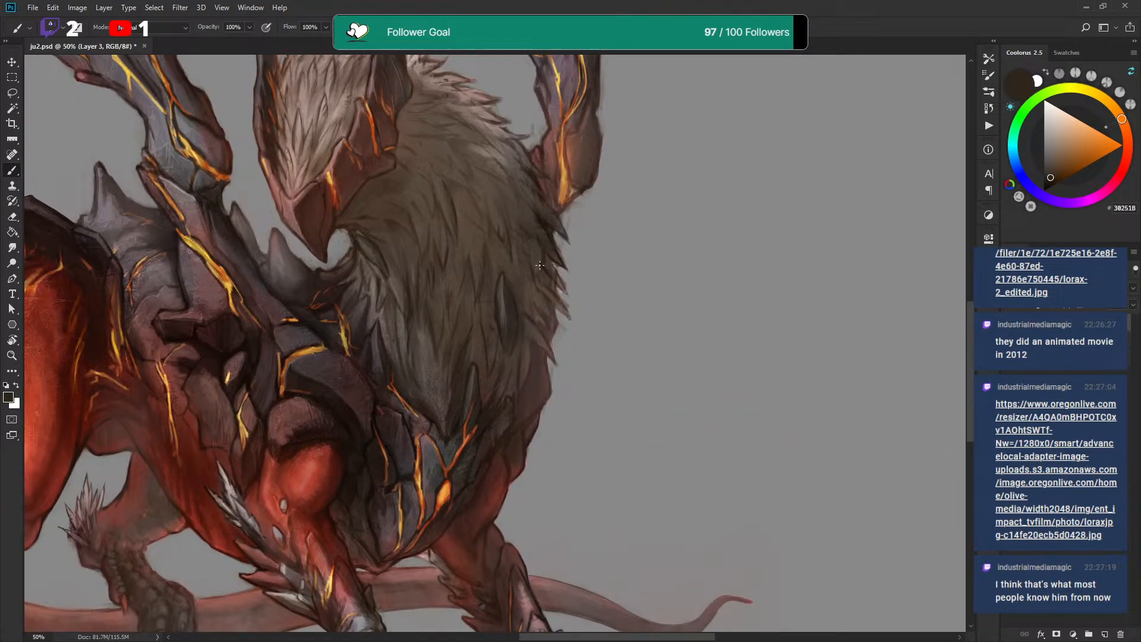
Refine the feather tips along the mane's lower outer edge with sampled dark browns such as #322821 and #41352C
scroll(540, 265, down, 4)
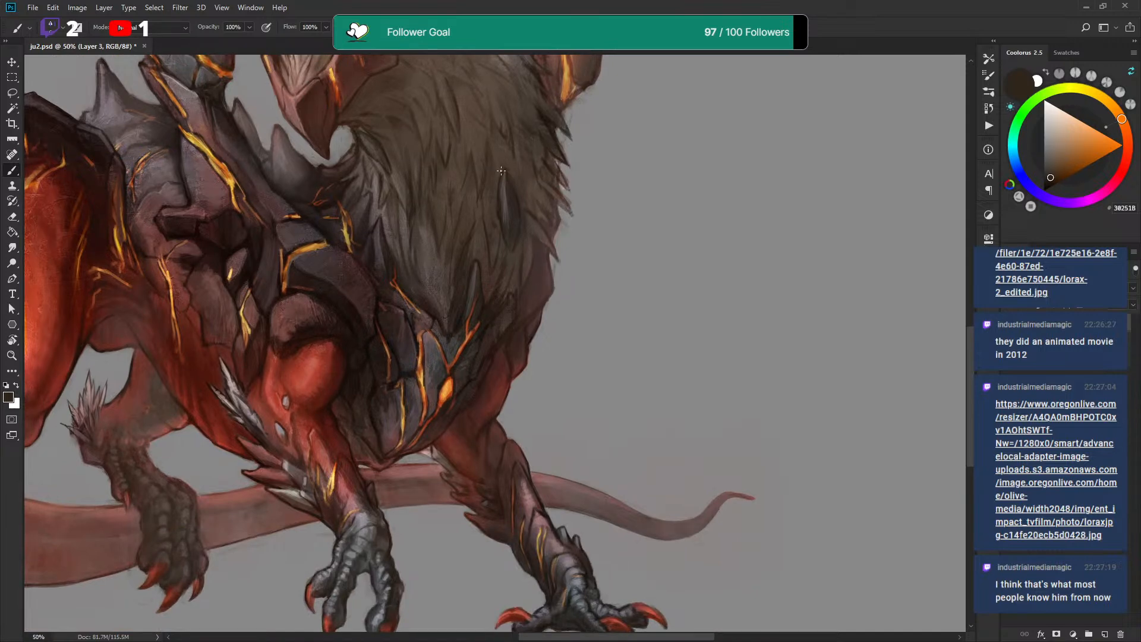
alt+click(528, 193)
key(ctrl+z)
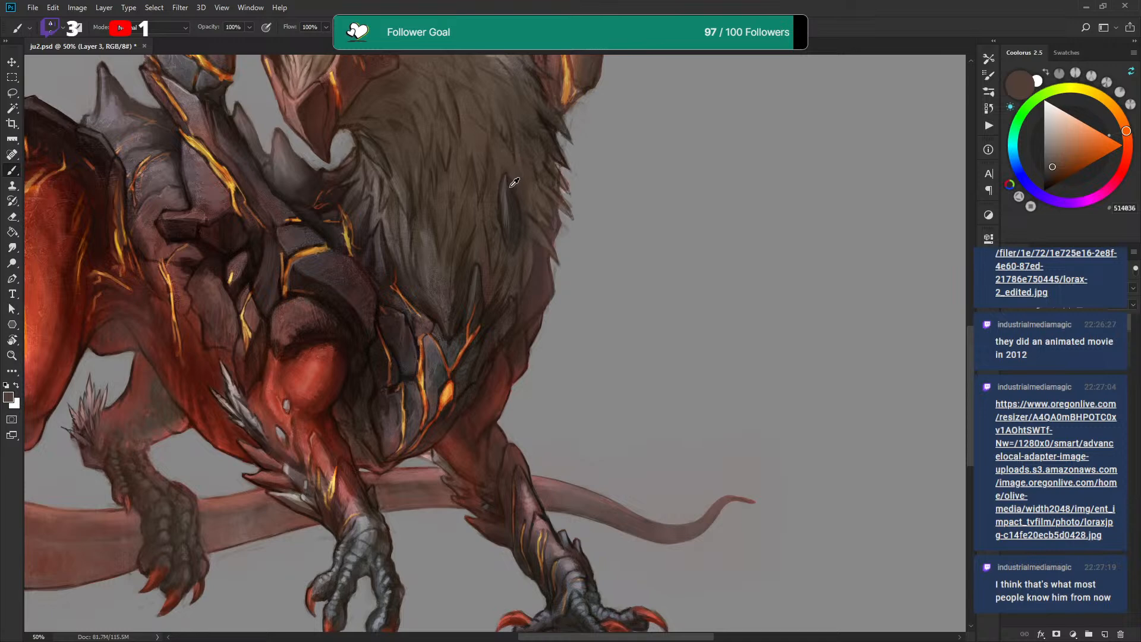
alt+click(508, 186)
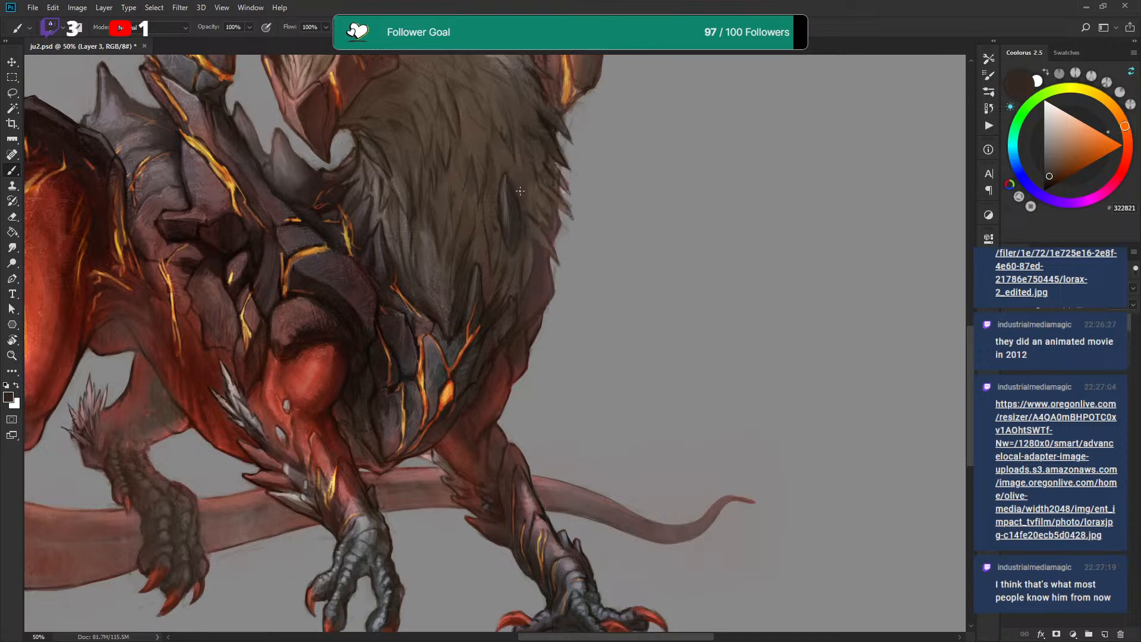
alt+click(553, 164)
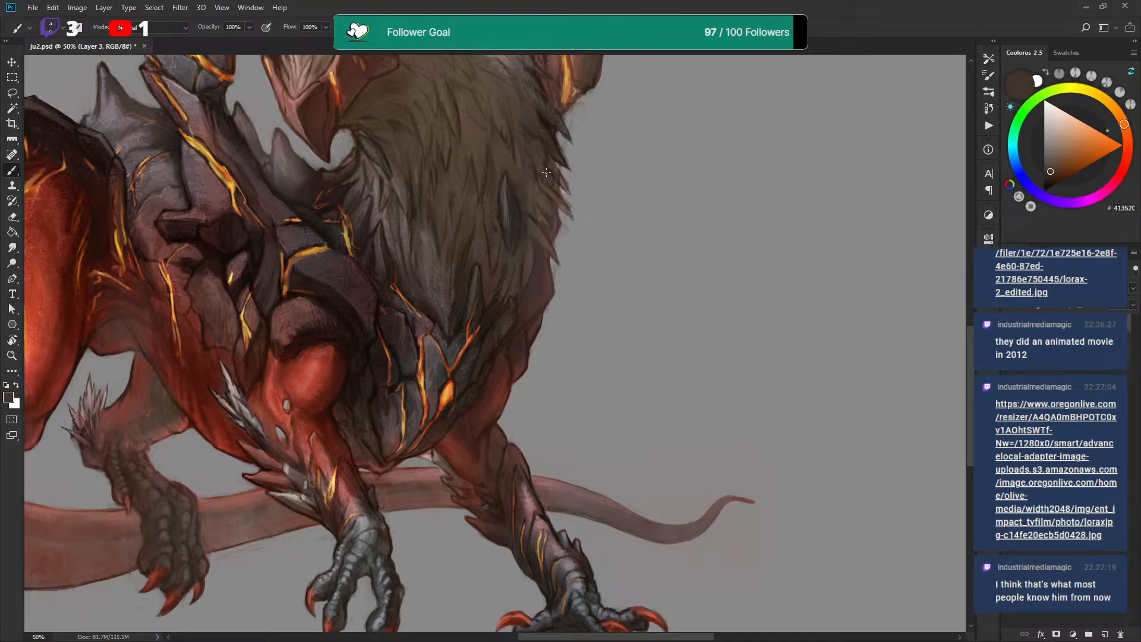
alt+click(543, 161)
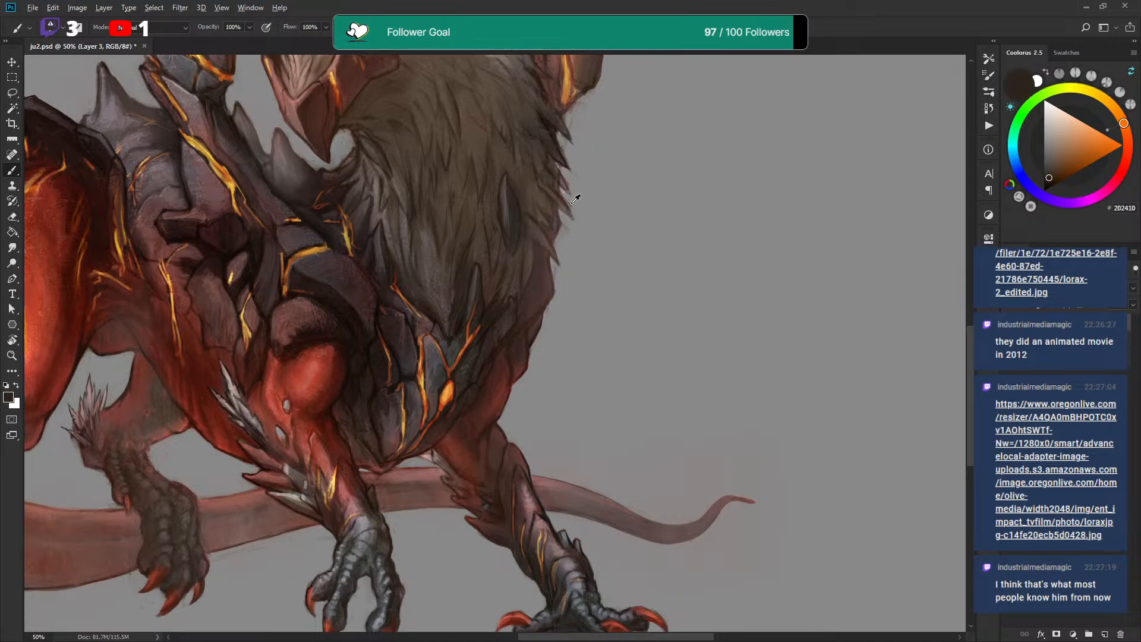
alt+click(573, 216)
alt+click(556, 190)
Reset the colour to black and darken the outer outline of the far foreleg and shoulder beneath the mane
key(d)
drag(558, 229, 672, 137)
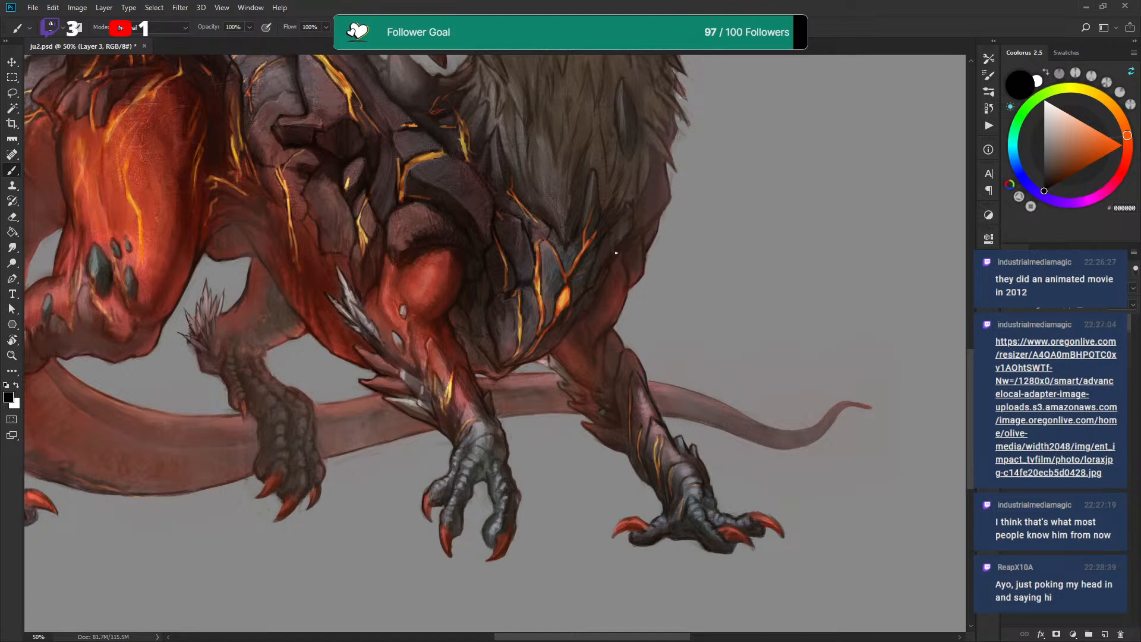
mouse_move(634, 266)
mouse_down()
mouse_move(616, 212)
mouse_move(626, 206)
mouse_up()
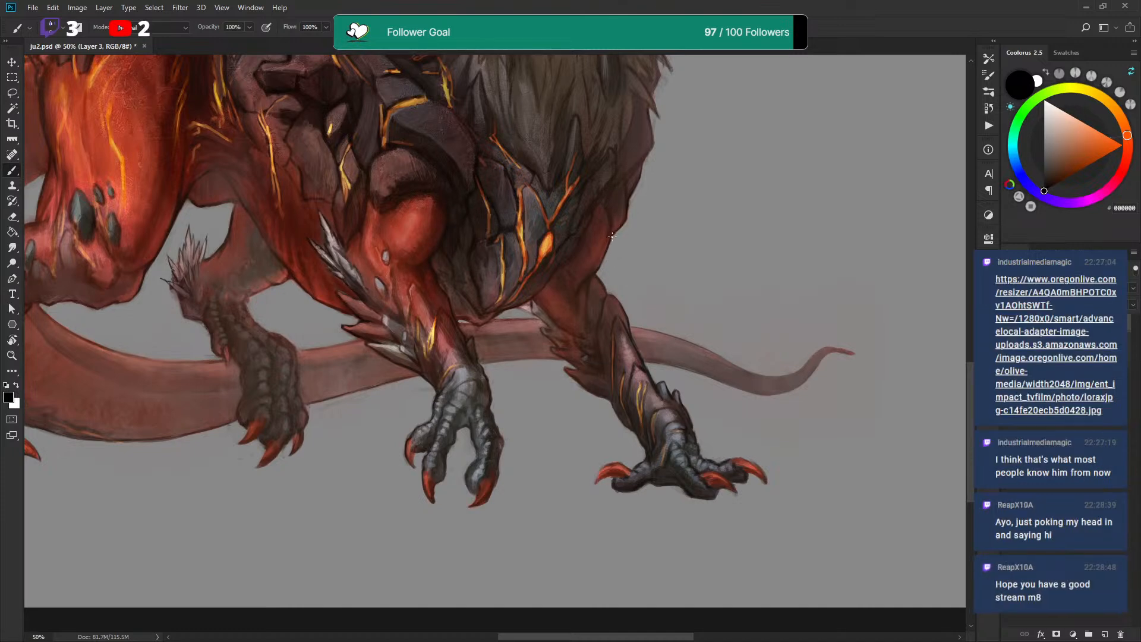
drag(625, 225, 618, 208)
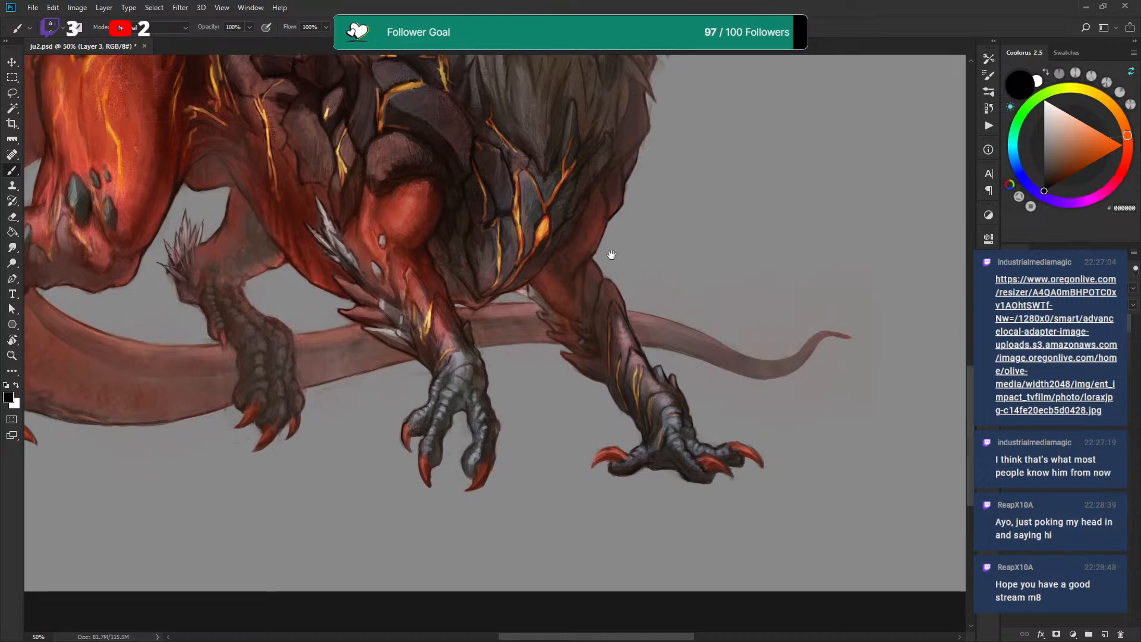
drag(614, 249, 603, 205)
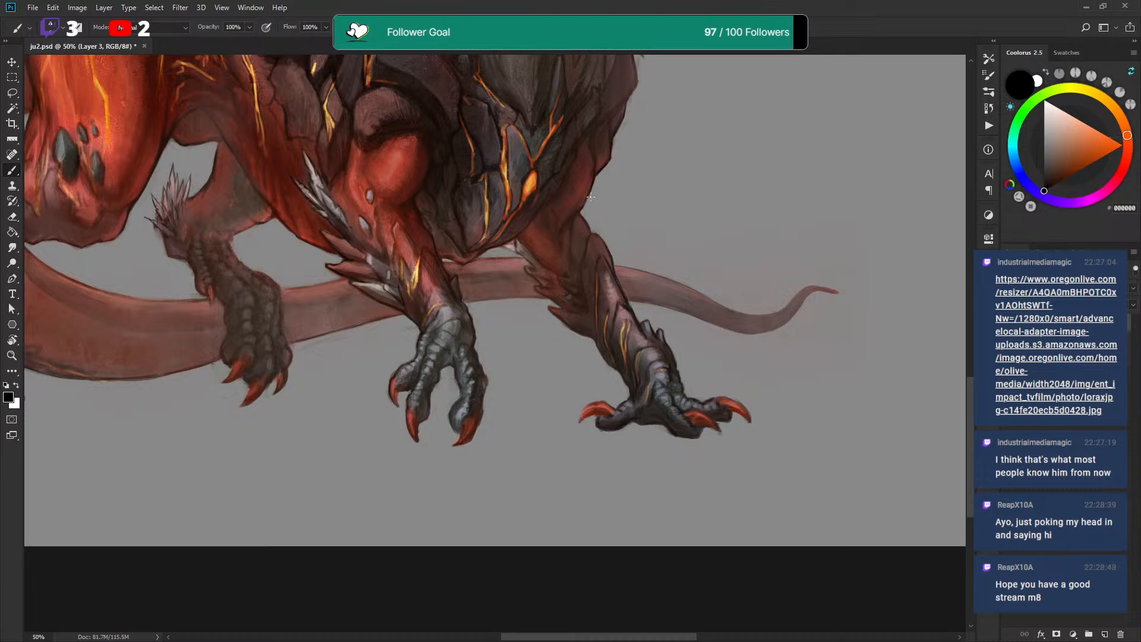
drag(596, 187, 597, 185)
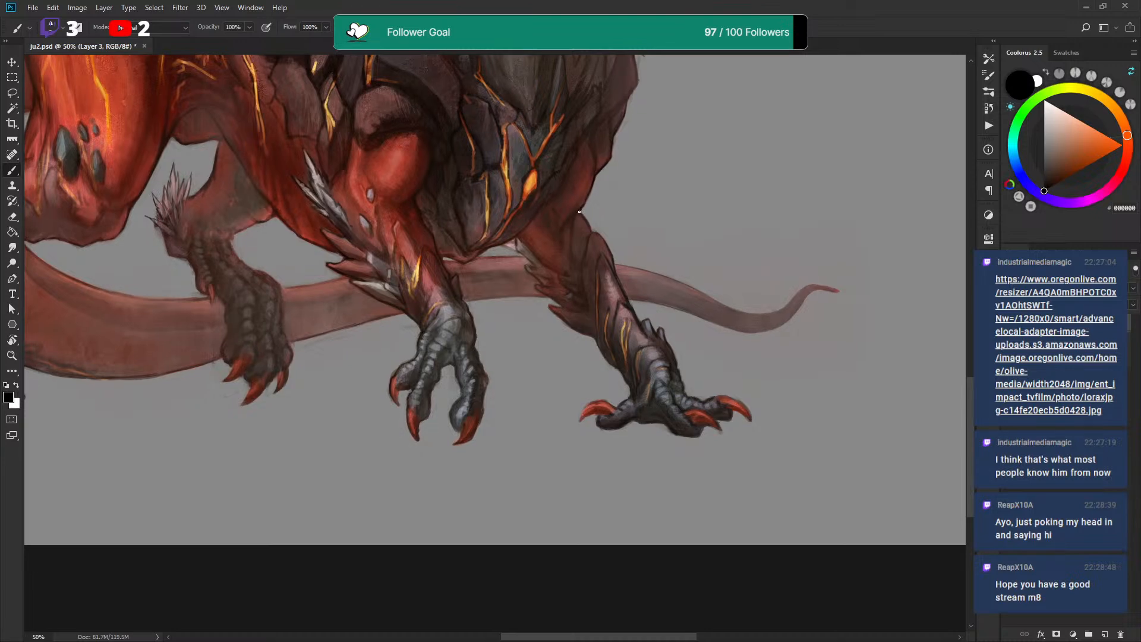
drag(575, 124, 550, 232)
drag(547, 311, 649, 209)
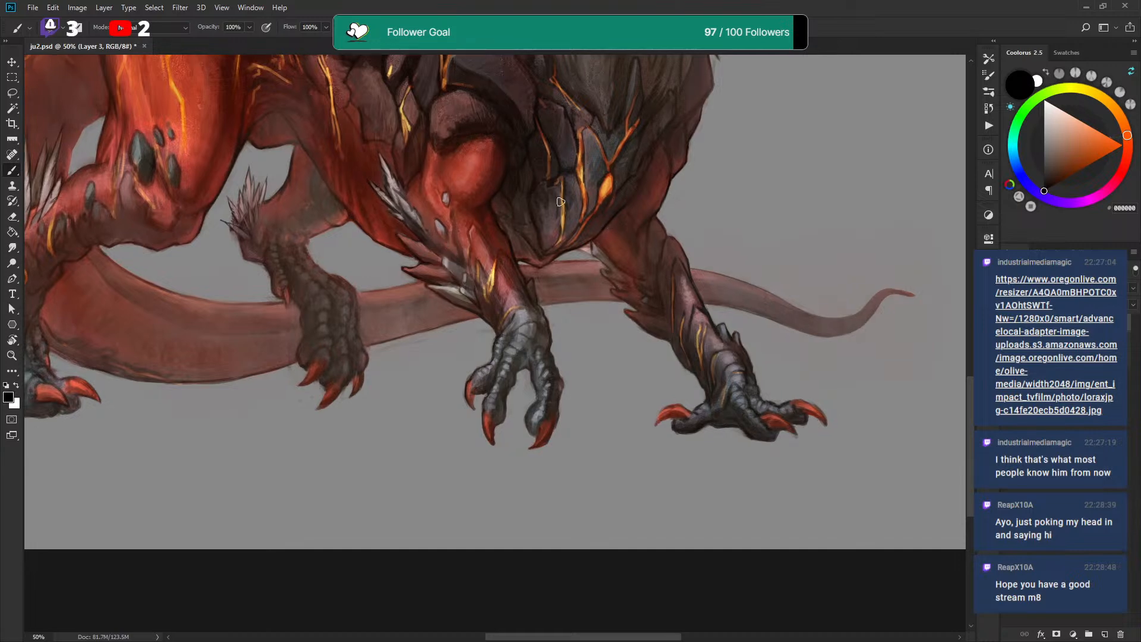
Strengthen the black contours around the raised near foreleg, its elbow feathers and the near hind leg
drag(448, 255, 447, 249)
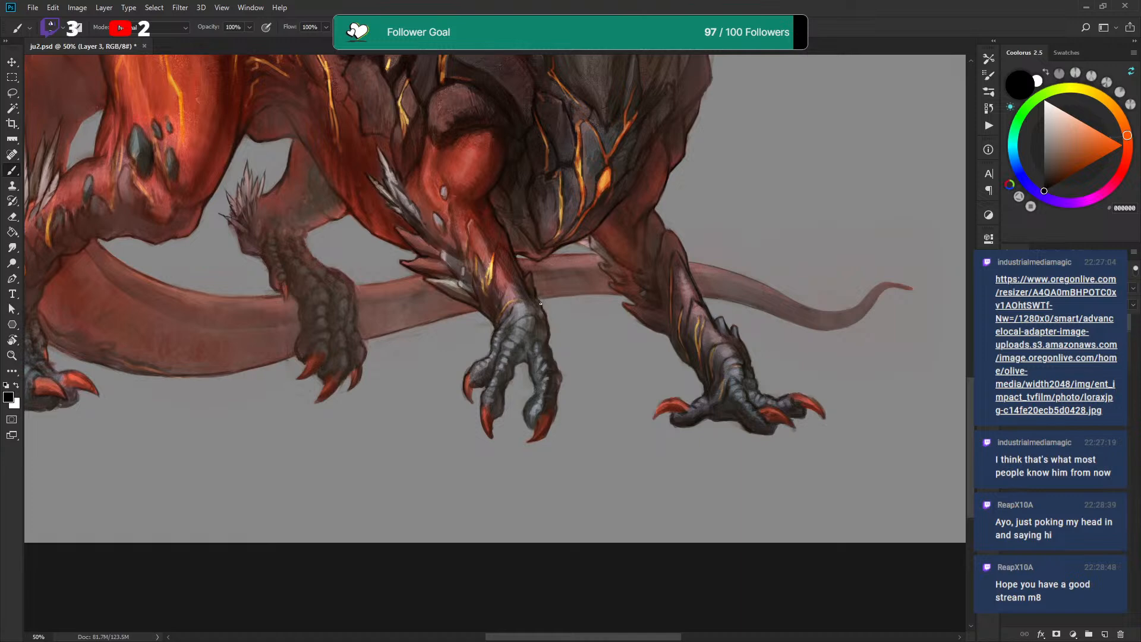
drag(410, 358, 599, 265)
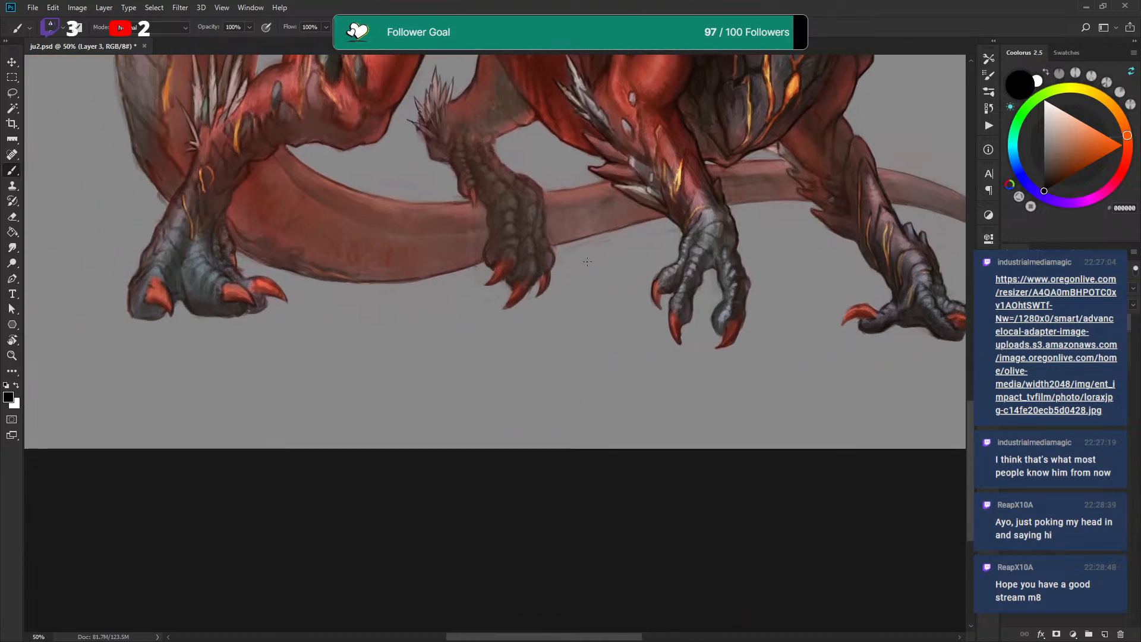
drag(543, 209, 513, 269)
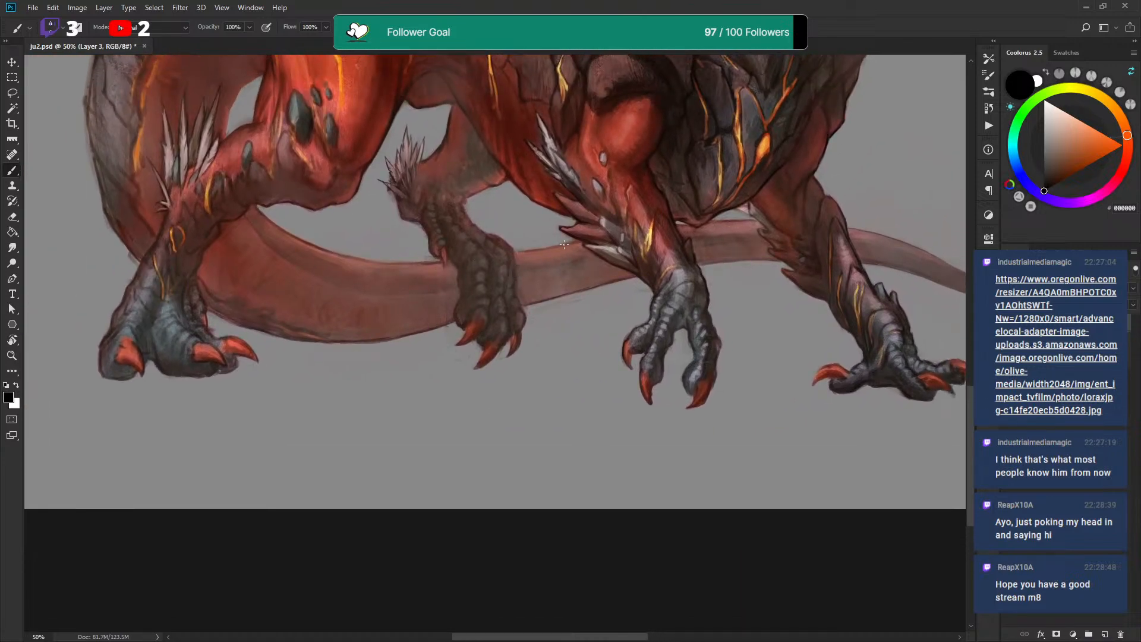
drag(591, 228, 564, 386)
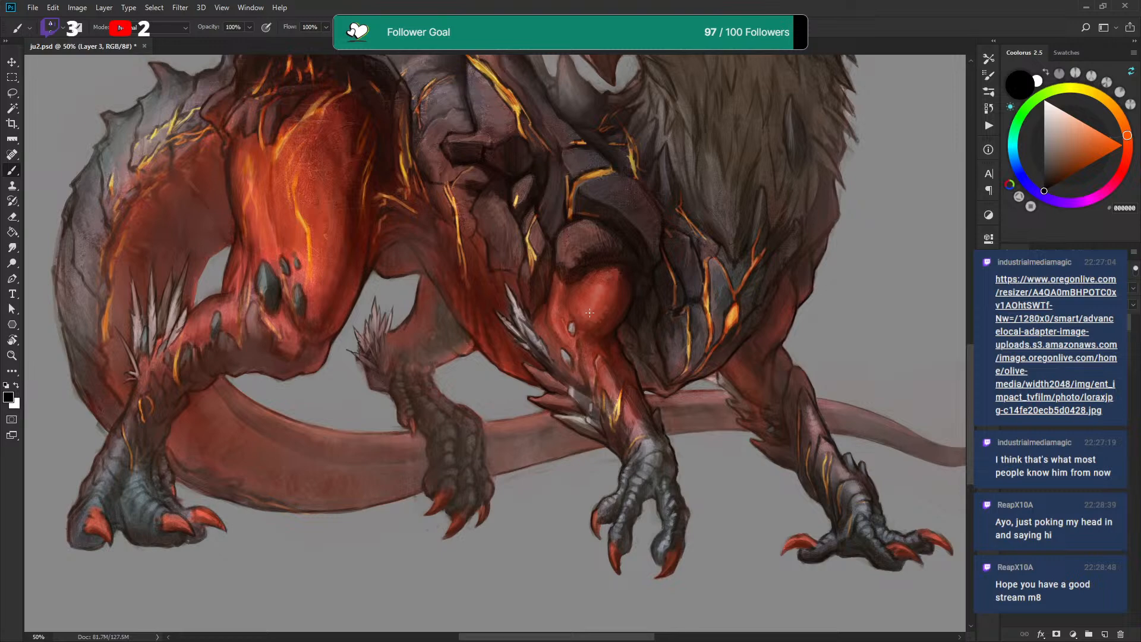
mouse_move(587, 286)
mouse_down()
mouse_move(619, 301)
mouse_move(848, 303)
mouse_move(809, 145)
mouse_up()
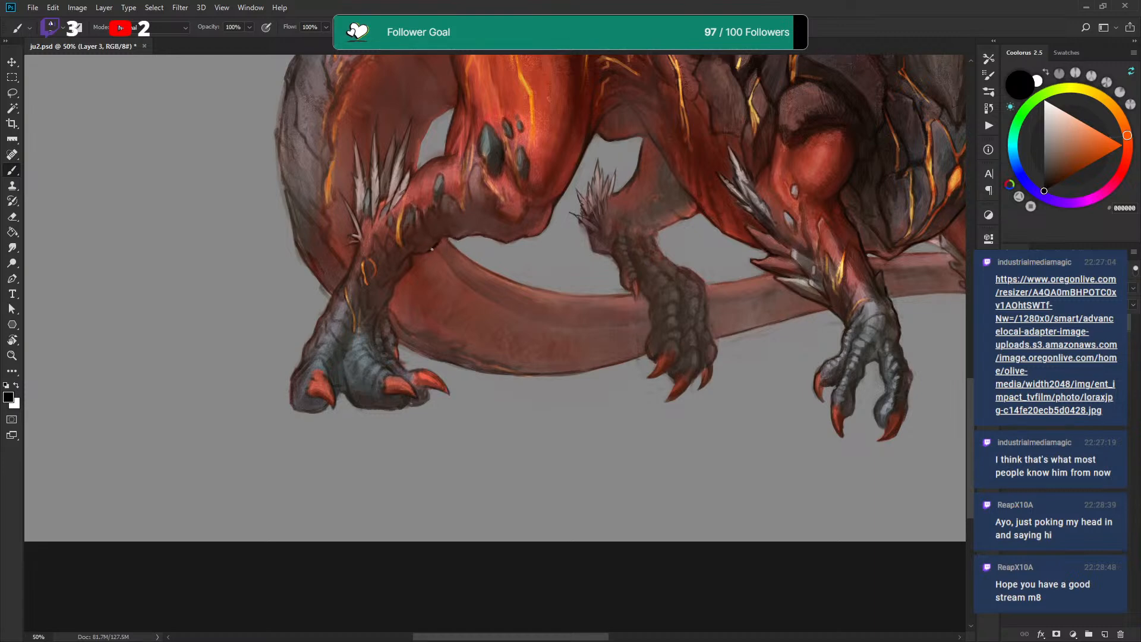
Switch to the oil pastel brush and darken the near hind leg and foot edges with black and sampled #121210
right_click(450, 235)
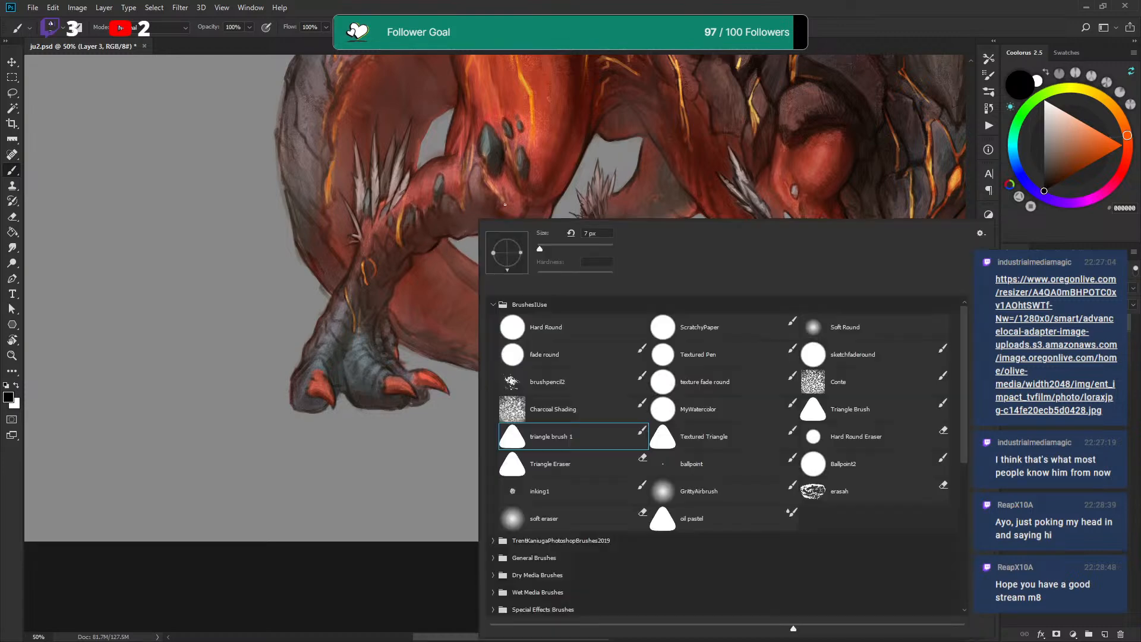
click(696, 526)
click(464, 300)
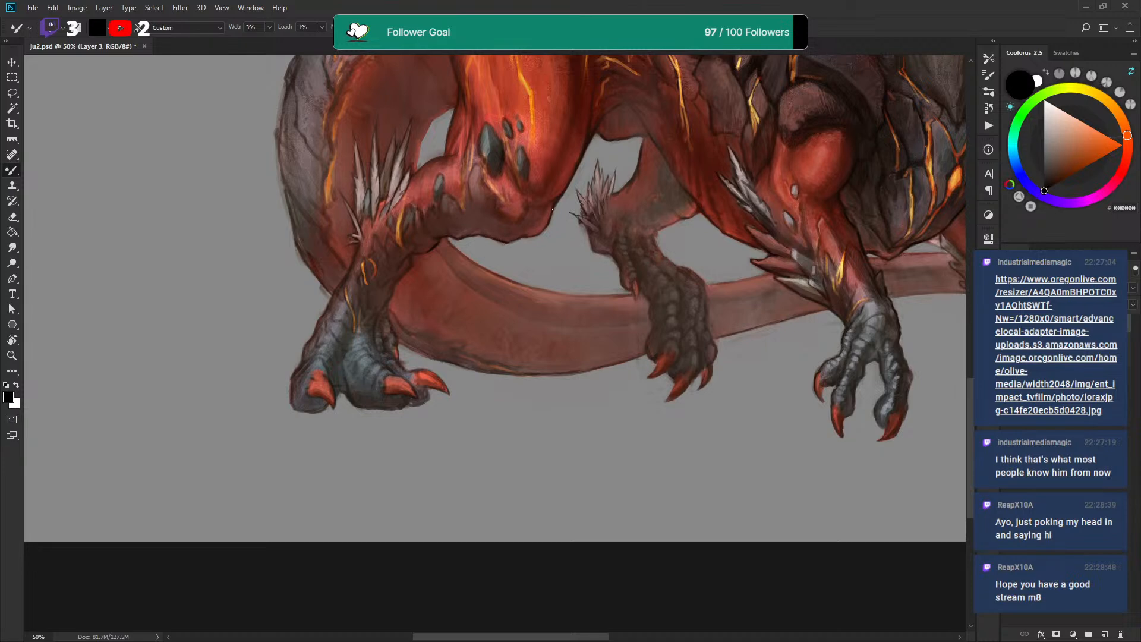
scroll(575, 179, down, 2)
scroll(576, 234, left, 2)
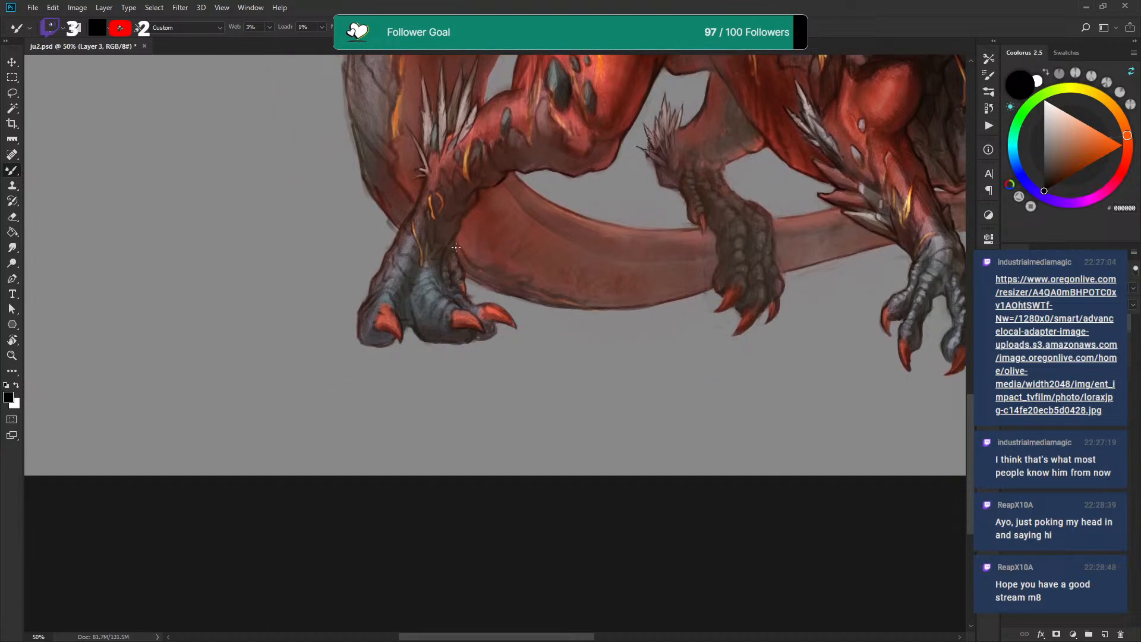
drag(368, 297, 375, 274)
scroll(455, 236, down, 1)
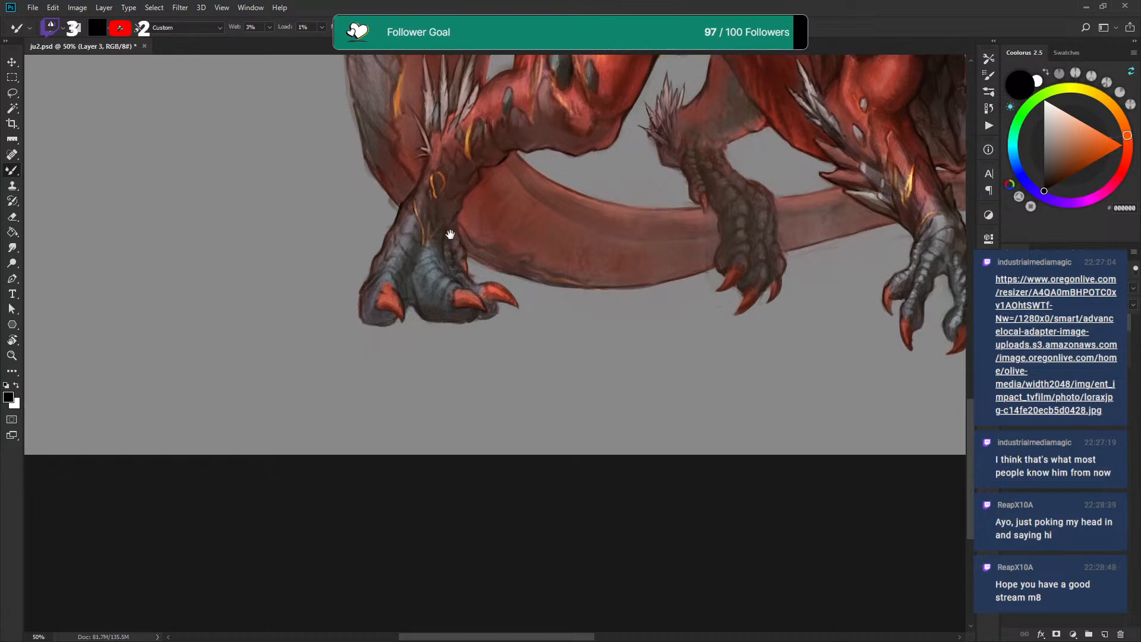
mouse_move(405, 287)
mouse_down()
mouse_move(410, 277)
mouse_move(405, 300)
mouse_move(415, 251)
mouse_move(420, 272)
mouse_move(411, 268)
mouse_up()
alt+click(412, 266)
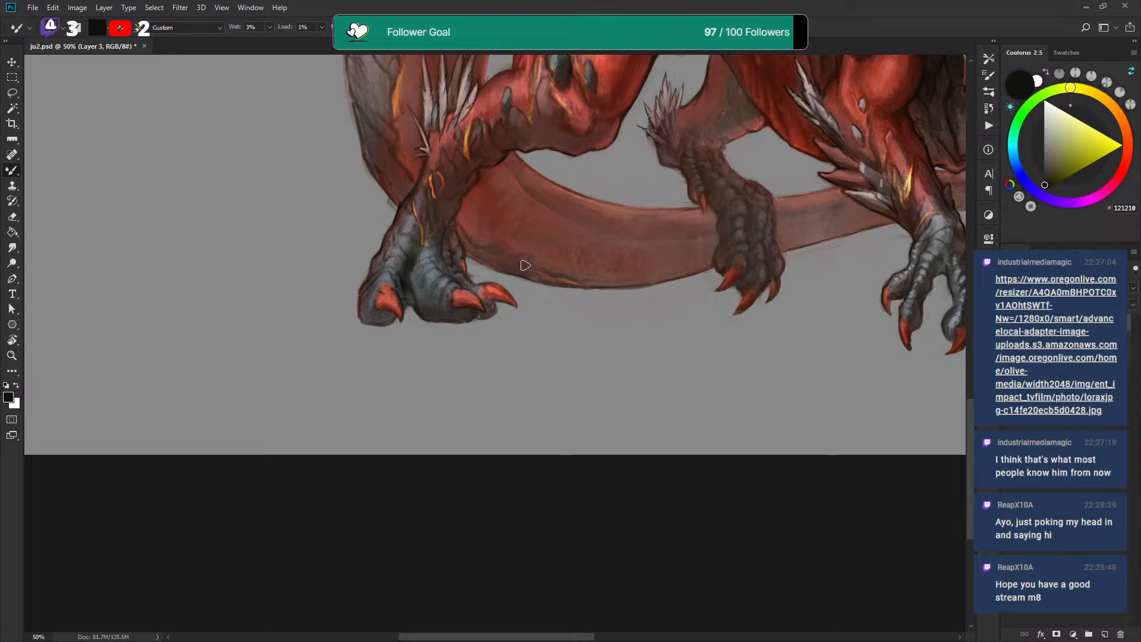
Touch up the near hind foot around its claws with sampled reddish brown #6A291A and check the whole figure
key(e)
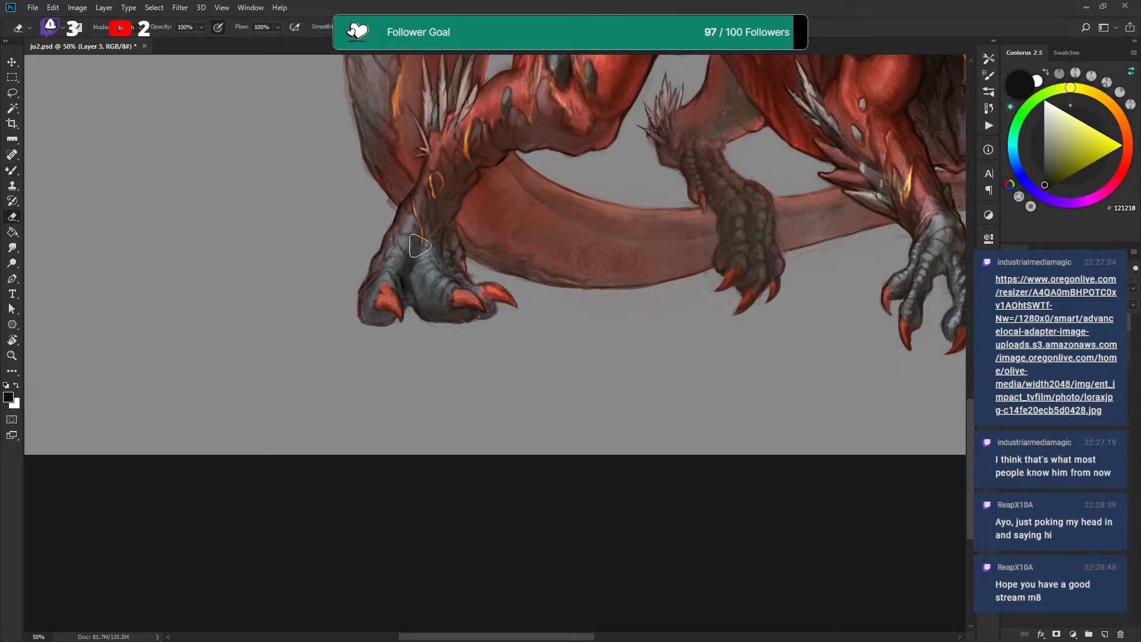
key(b)
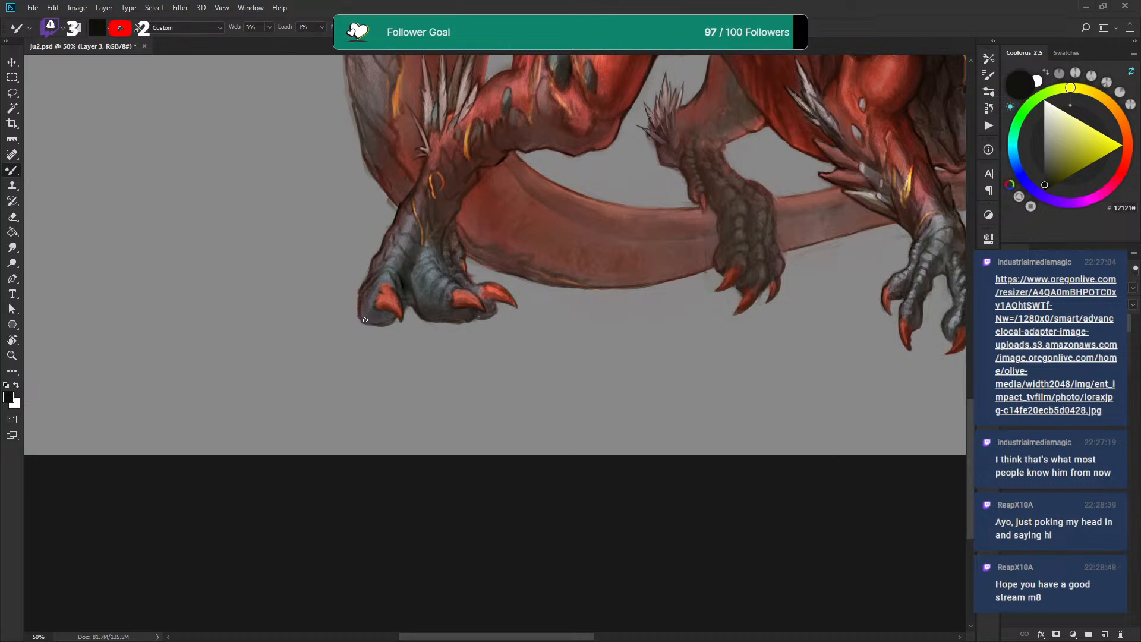
alt+click(394, 305)
drag(809, 139, 633, 282)
alt+scroll(632, 282, down, 3)
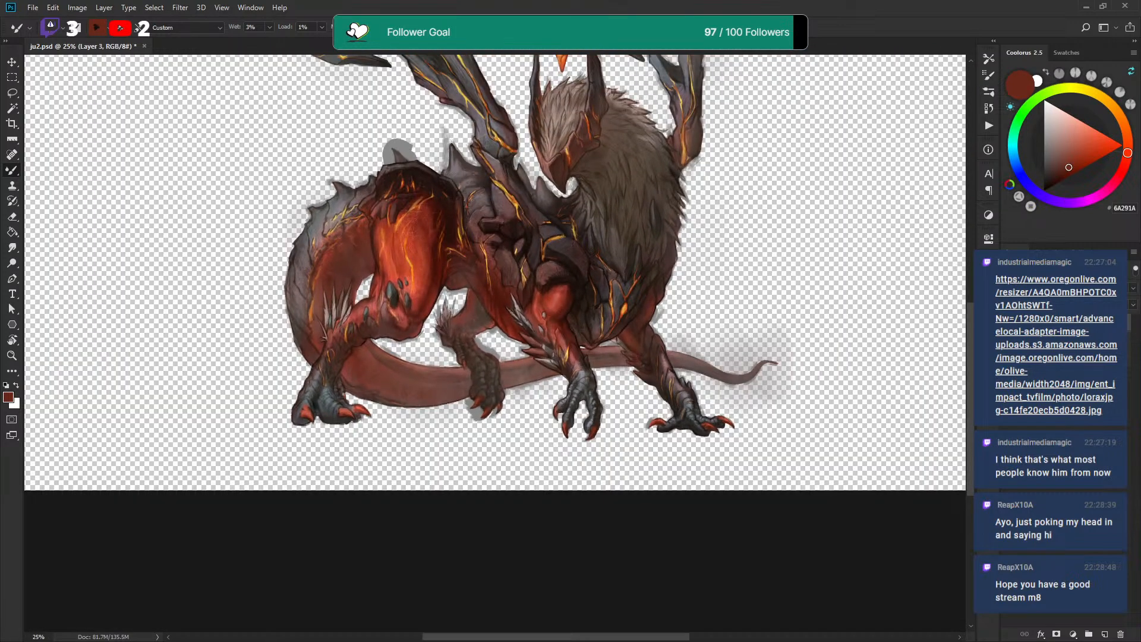
alt+scroll(731, 241, up, 1)
drag(741, 243, 754, 180)
alt+scroll(728, 232, up, 1)
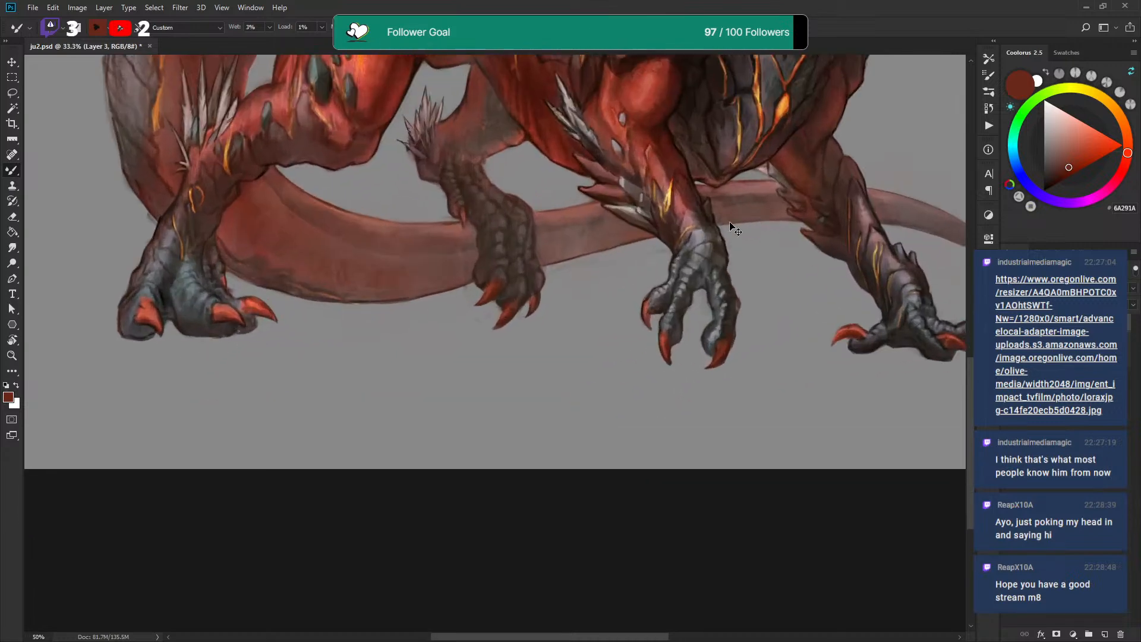
Reset the colour to black and reinforce the belly line above the far hind leg down to the foreleg's elbow
key(d)
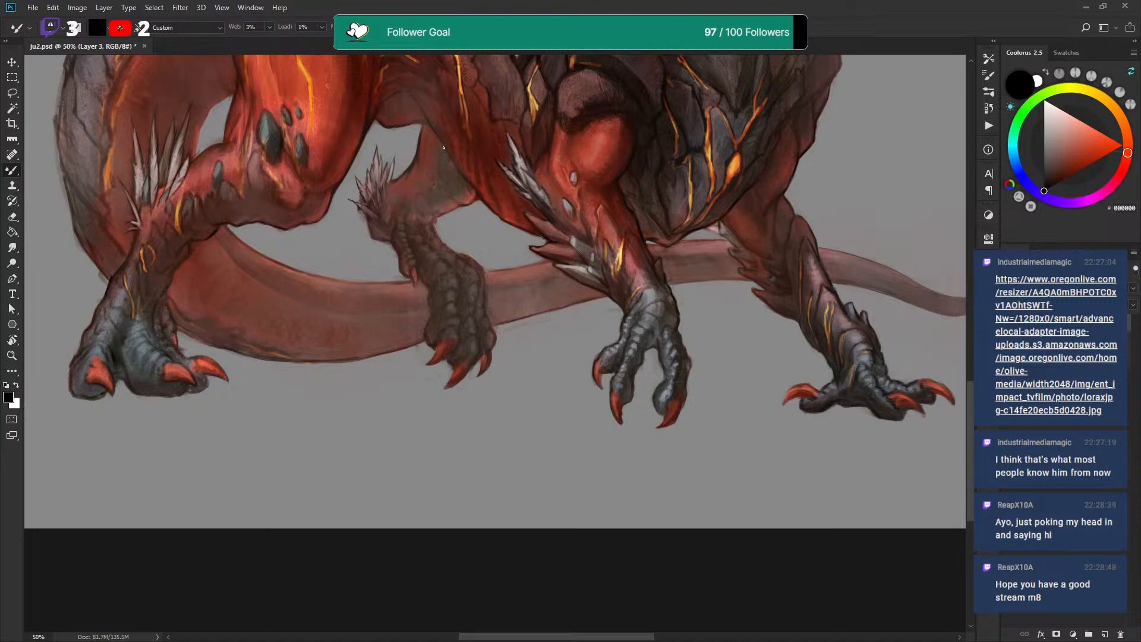
drag(456, 170, 473, 186)
drag(485, 146, 484, 230)
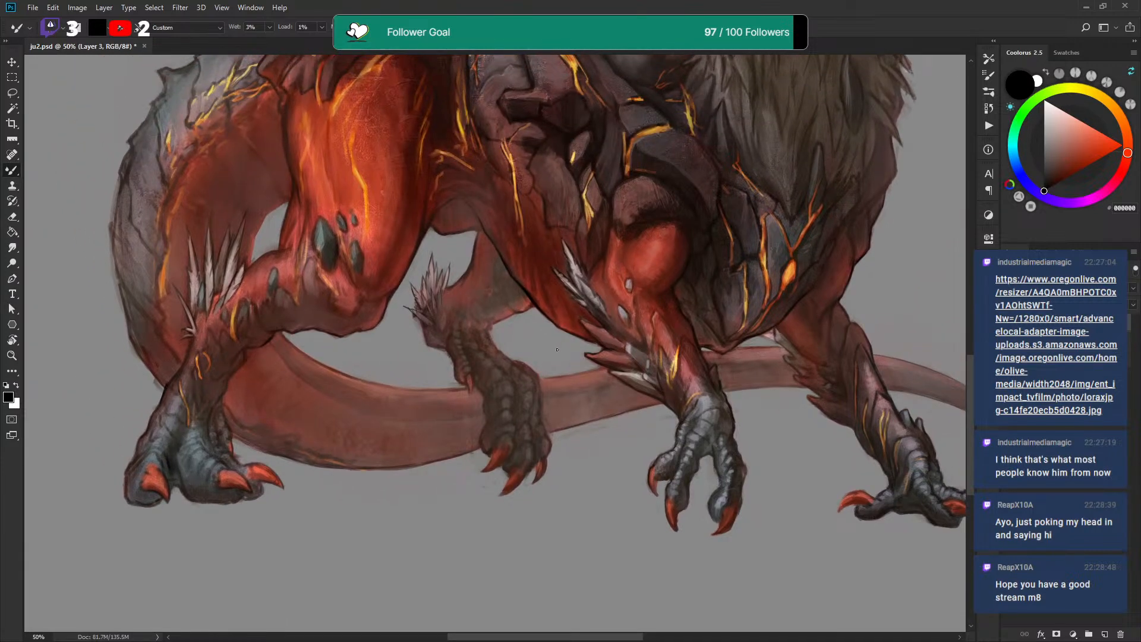
drag(607, 233, 592, 223)
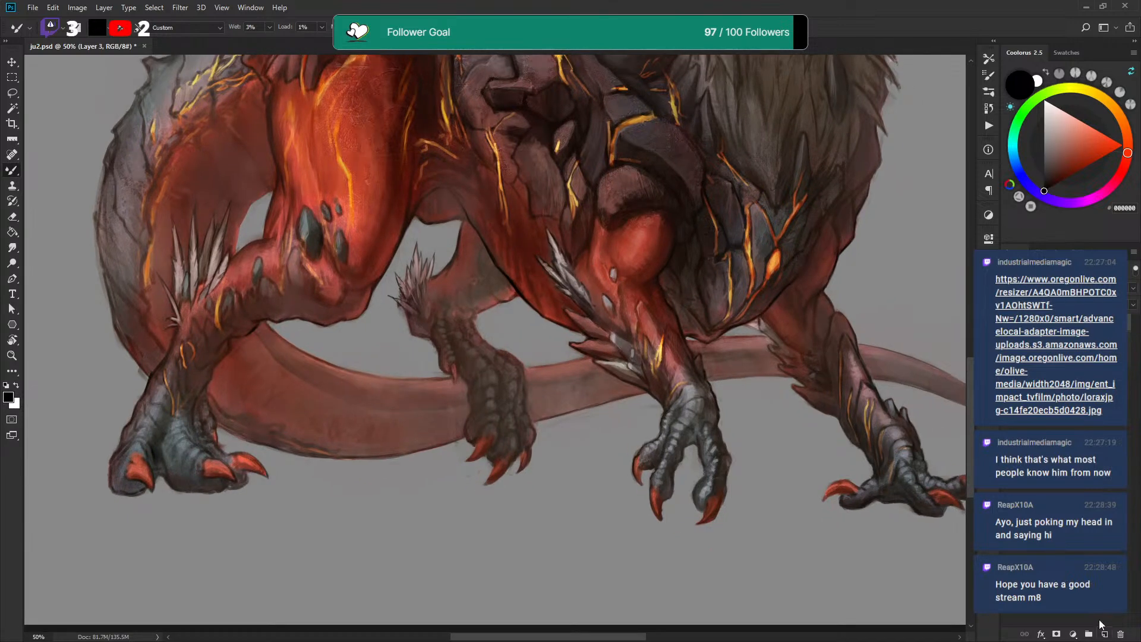
Enlarge the oil pastel brush to 70 px for broad shading around the near foreleg and chest
right_click(584, 215)
mouse_move(674, 226)
mouse_down()
mouse_move(682, 241)
mouse_move(683, 196)
mouse_move(679, 229)
mouse_move(693, 196)
mouse_move(682, 194)
mouse_up()
drag(685, 238, 685, 217)
key(ctrl+z)
right_click(773, 118)
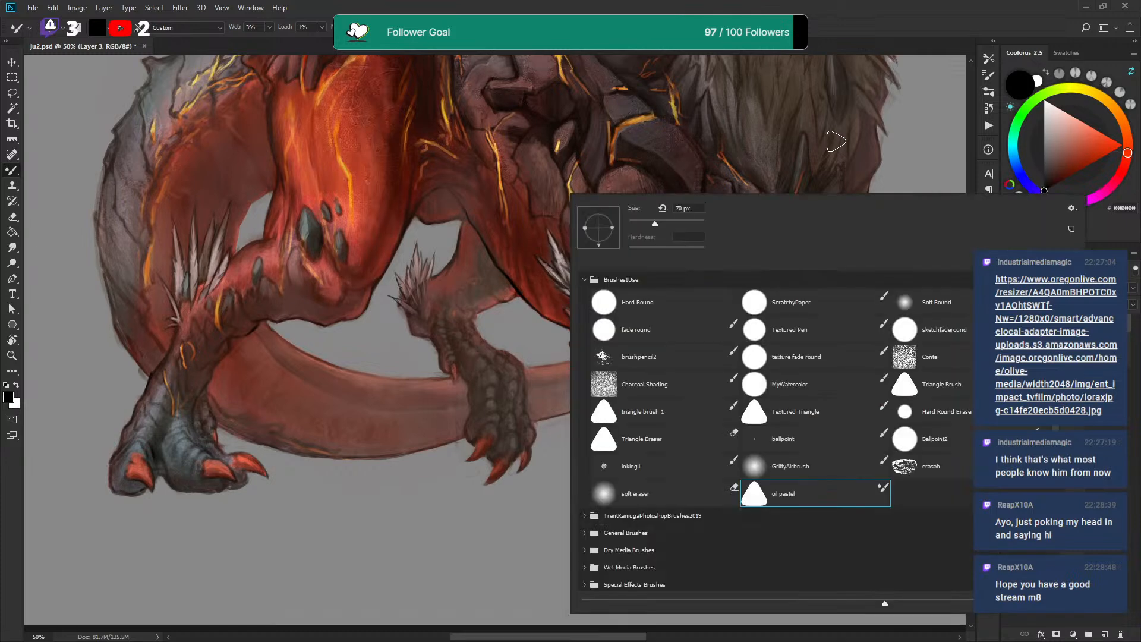
mouse_move(667, 123)
mouse_down()
mouse_move(696, 177)
mouse_move(714, 102)
mouse_up()
key(ctrl+z)
key(ctrl+z)
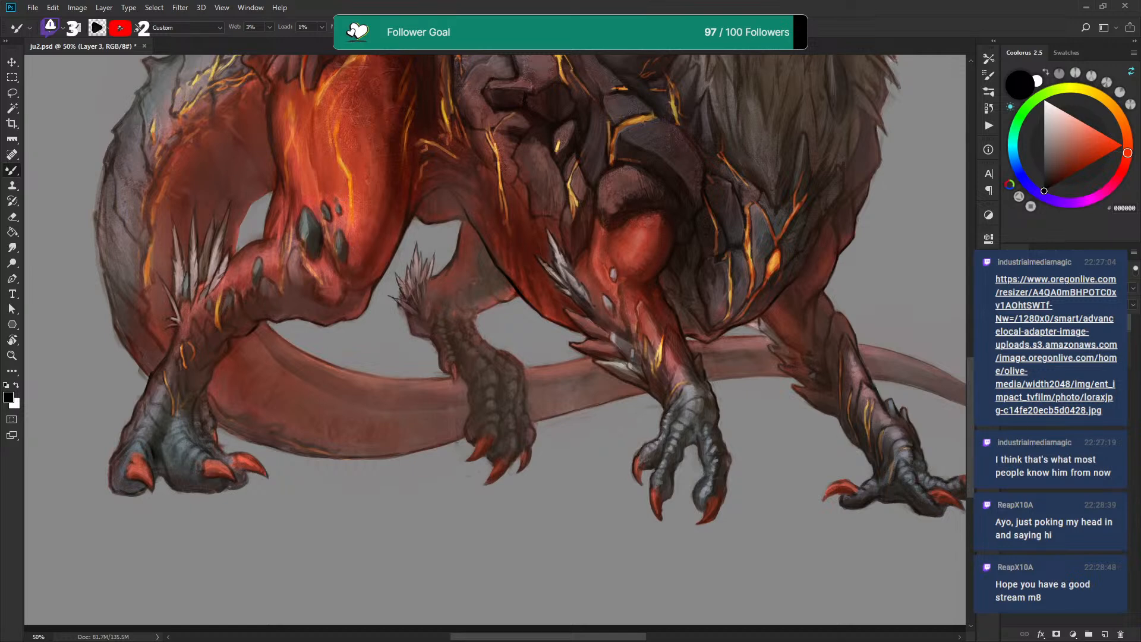
drag(370, 350, 394, 263)
key(ctrl+z)
drag(372, 349, 384, 302)
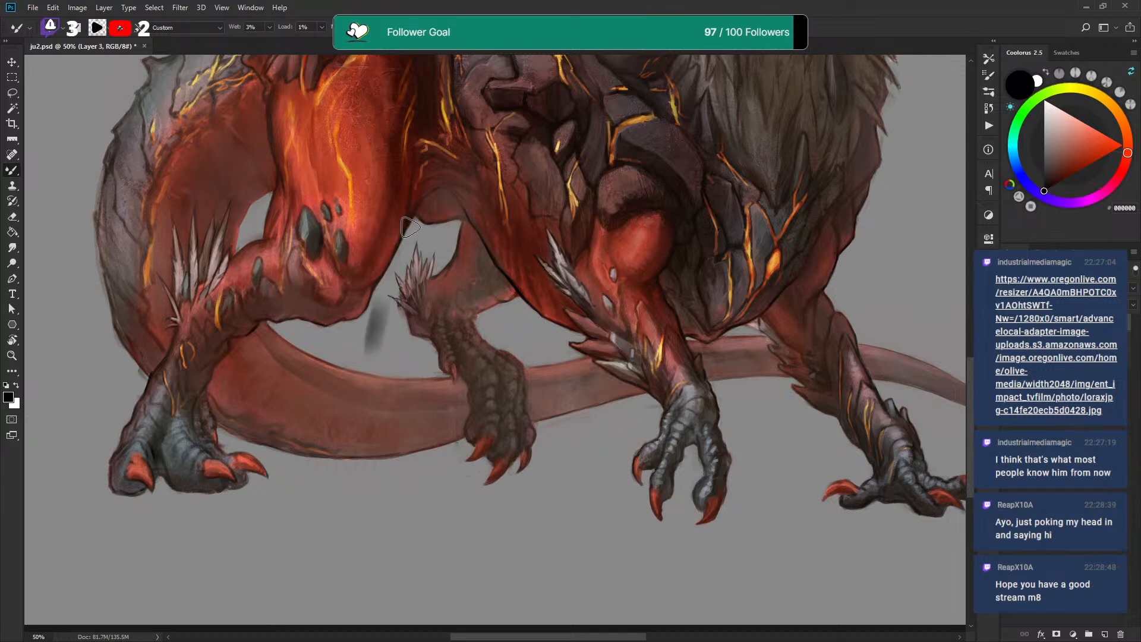
key(ctrl+z)
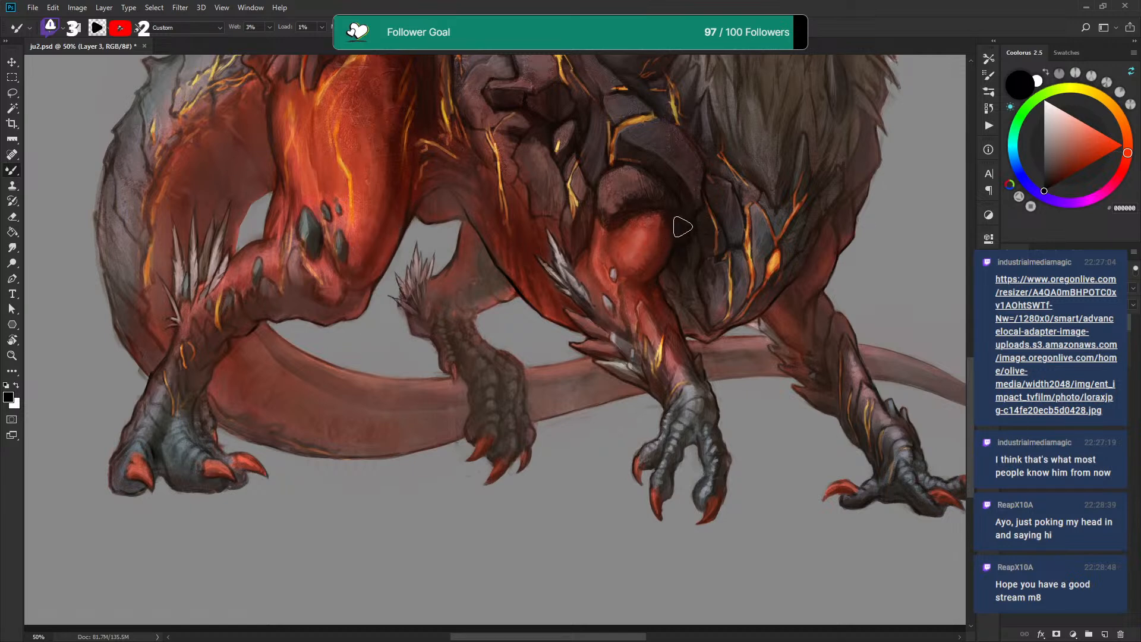
Deepen the shadows around the near shoulder and rocky flank plates with black and a dark tone sampled nearby
drag(678, 202, 646, 201)
drag(596, 161, 587, 239)
mouse_move(621, 121)
mouse_down()
mouse_move(597, 193)
mouse_move(557, 179)
mouse_move(555, 145)
mouse_up()
alt+click(556, 199)
drag(522, 203, 532, 170)
drag(440, 114, 473, 187)
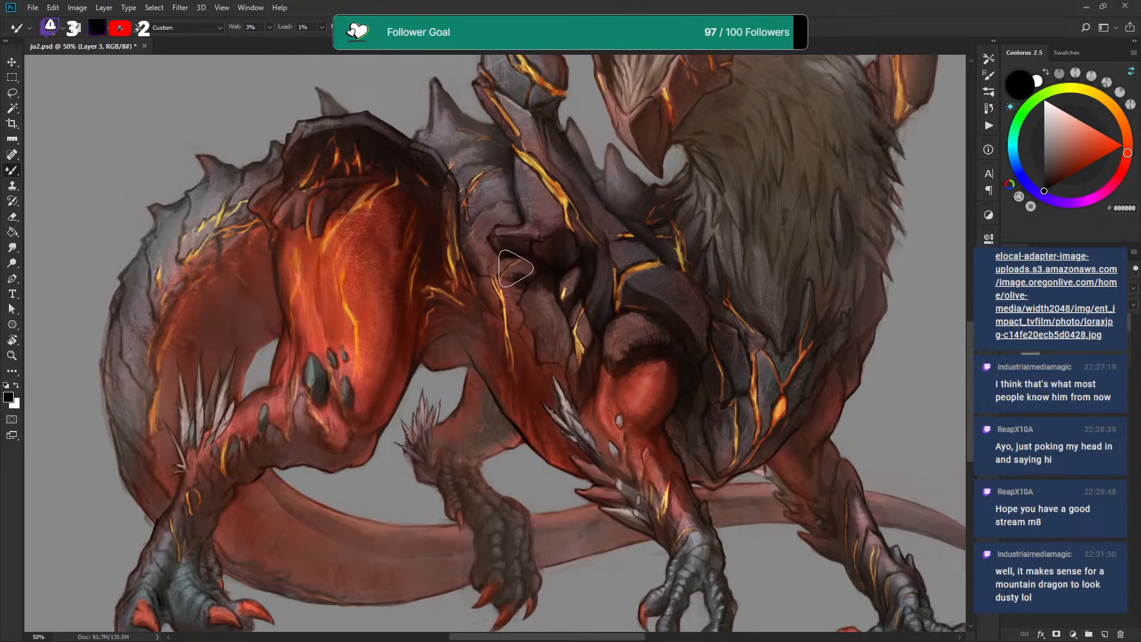
Shade the chest rocks beside the mane with a sampled dark tone and a smaller brush, then review the full creature
mouse_move(697, 250)
mouse_down()
mouse_move(664, 229)
mouse_move(649, 186)
mouse_move(616, 245)
mouse_up()
alt+click(615, 200)
key(bracketleft)
key(bracketleft)
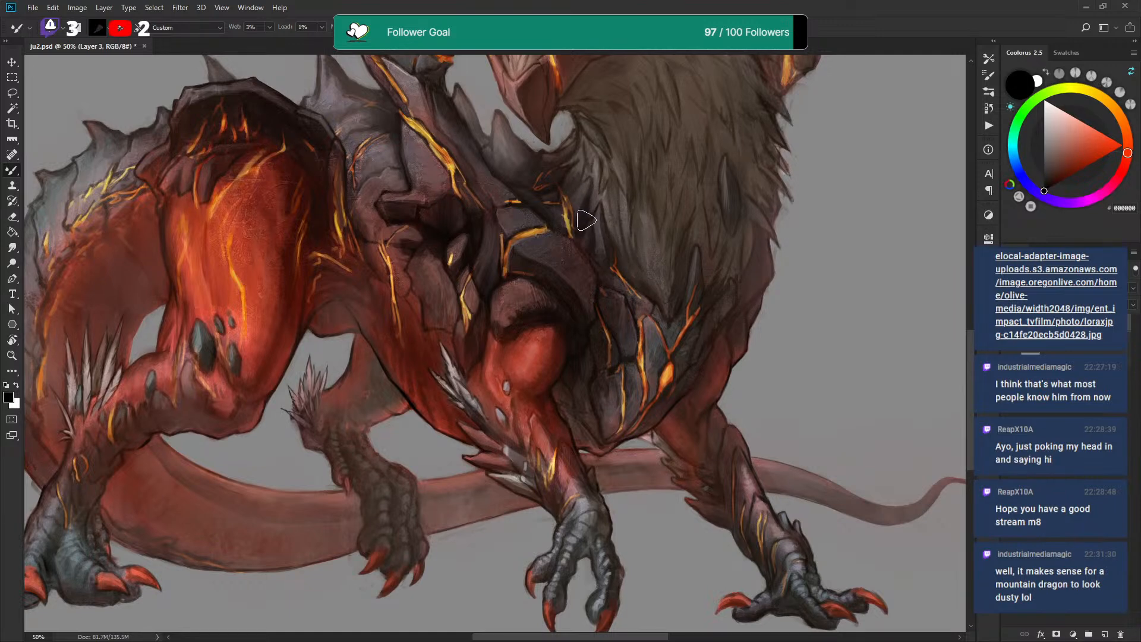
key(ctrl+minus)
key(ctrl+minus)
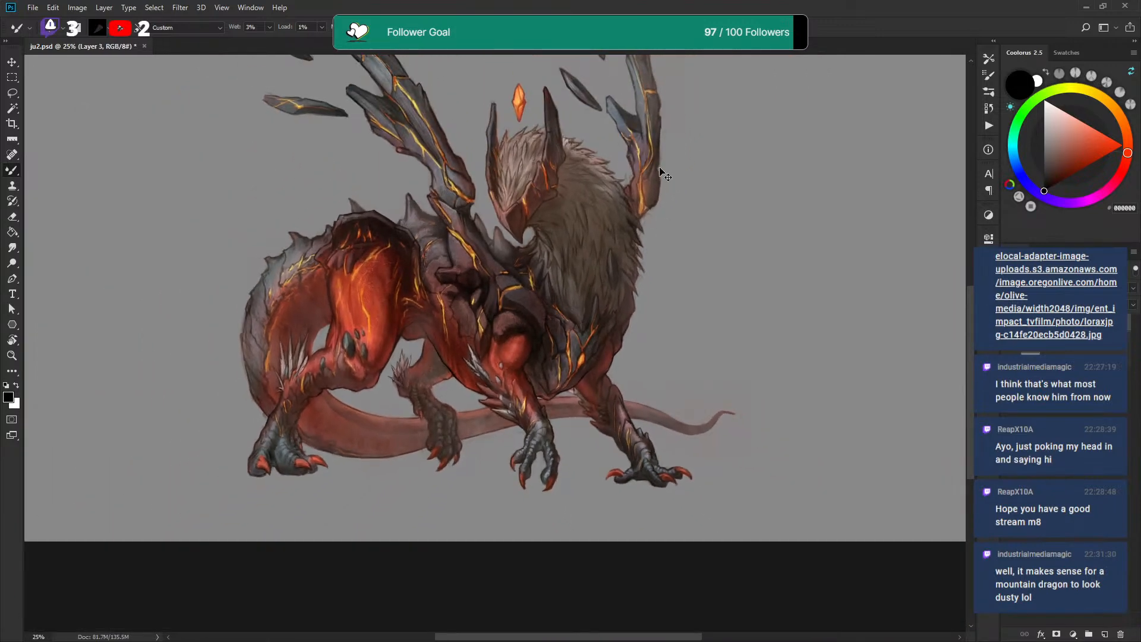
Sharpen the outline of the creature's beak tip in black with the oil pastel brush
key(ctrl+plus)
key(ctrl+plus)
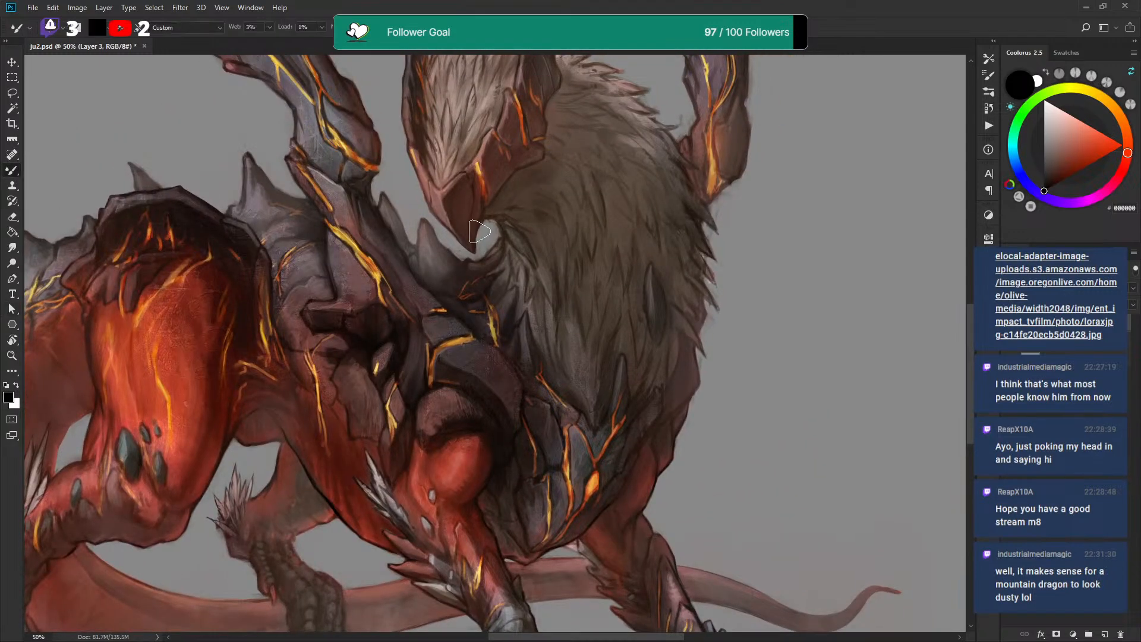
drag(479, 225, 475, 243)
drag(578, 157, 559, 178)
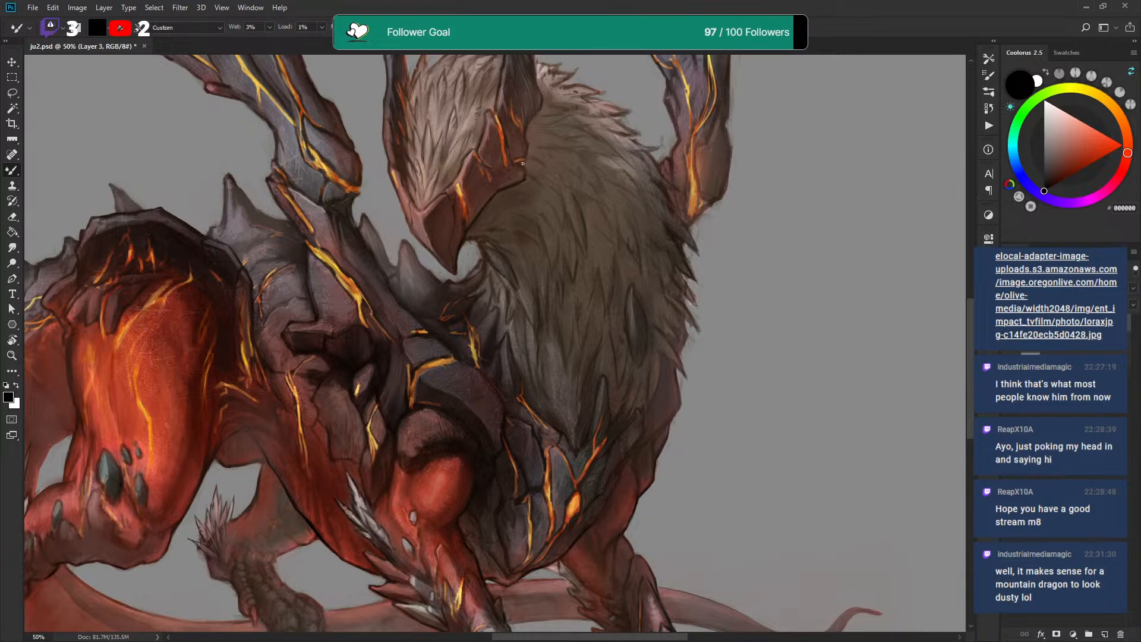
Replace the oil pastel brush with a fine preset brush at 100% opacity for linework on the head
right_click(543, 167)
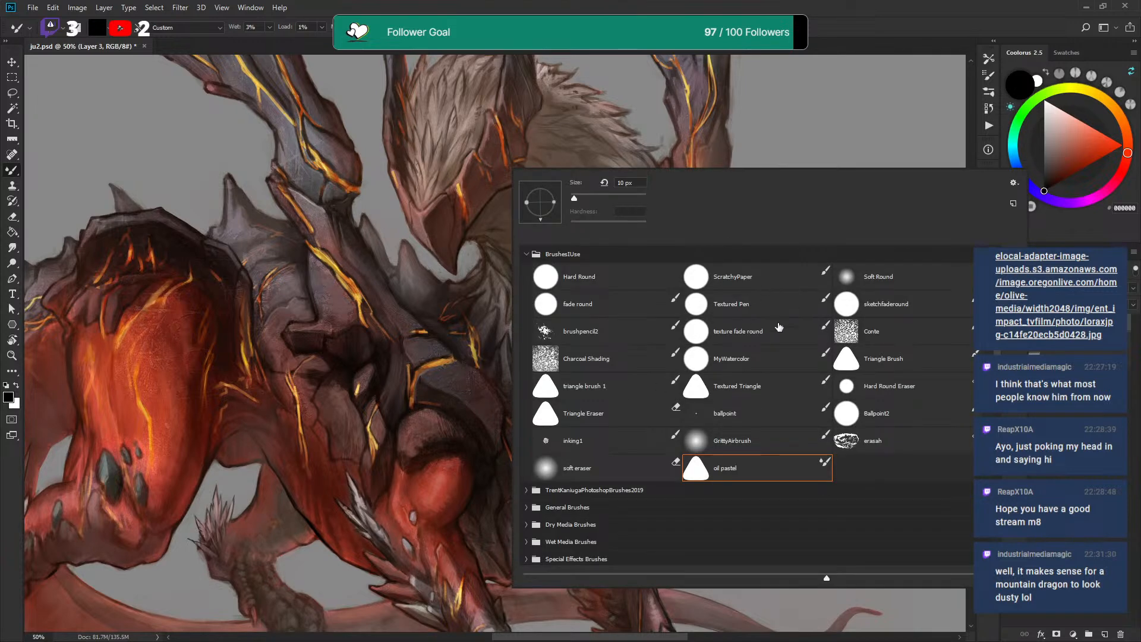
double_click(754, 315)
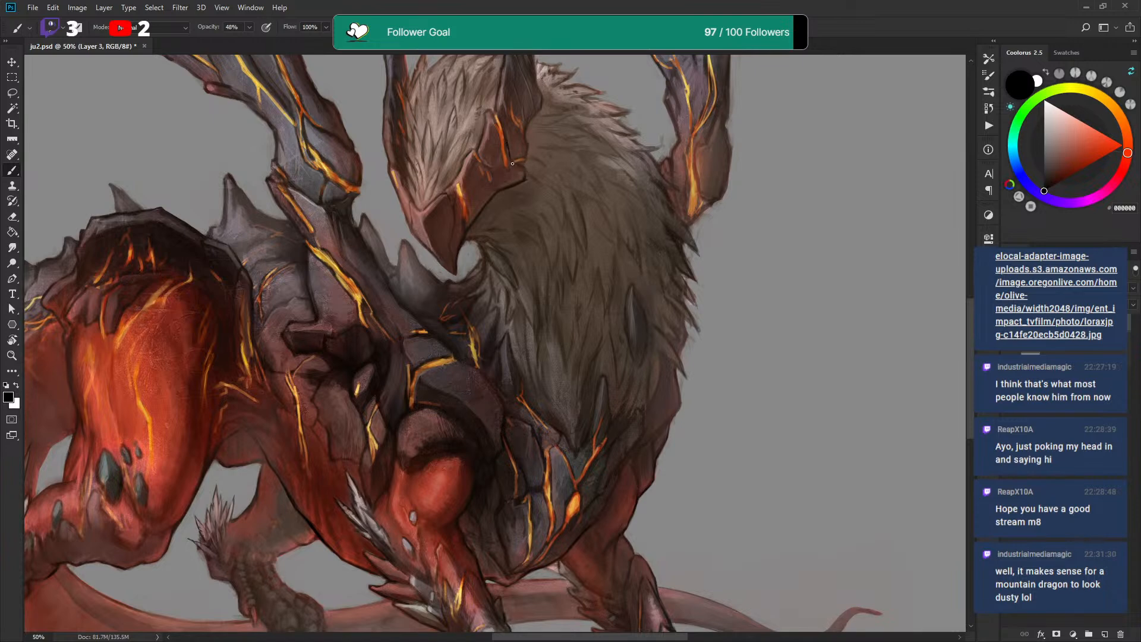
mouse_move(529, 146)
mouse_down()
mouse_move(524, 127)
mouse_move(530, 199)
mouse_up()
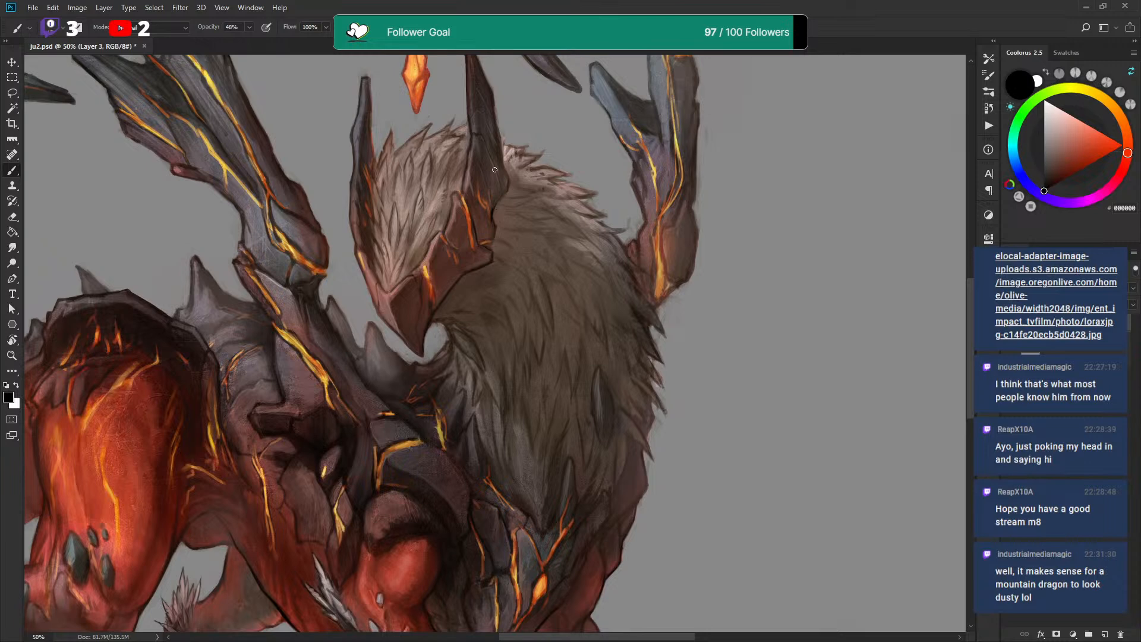
drag(537, 267, 578, 211)
right_click(578, 212)
click(596, 383)
click(534, 156)
Refine the edges of both head horns with fine black strokes
drag(512, 105, 479, 205)
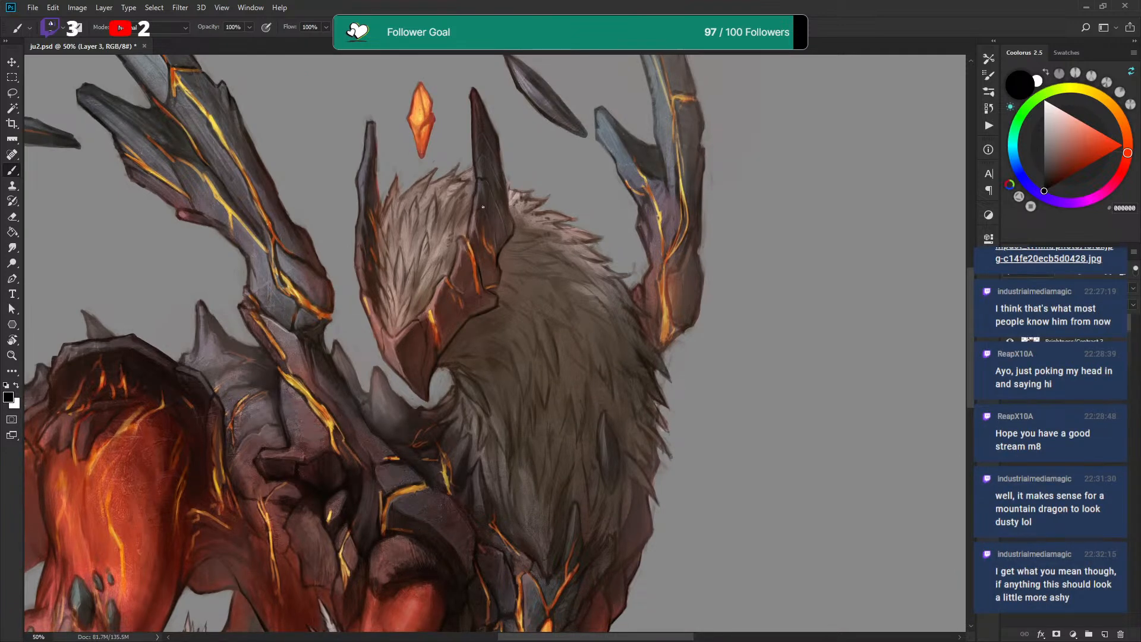
drag(472, 171, 471, 146)
drag(519, 191, 537, 168)
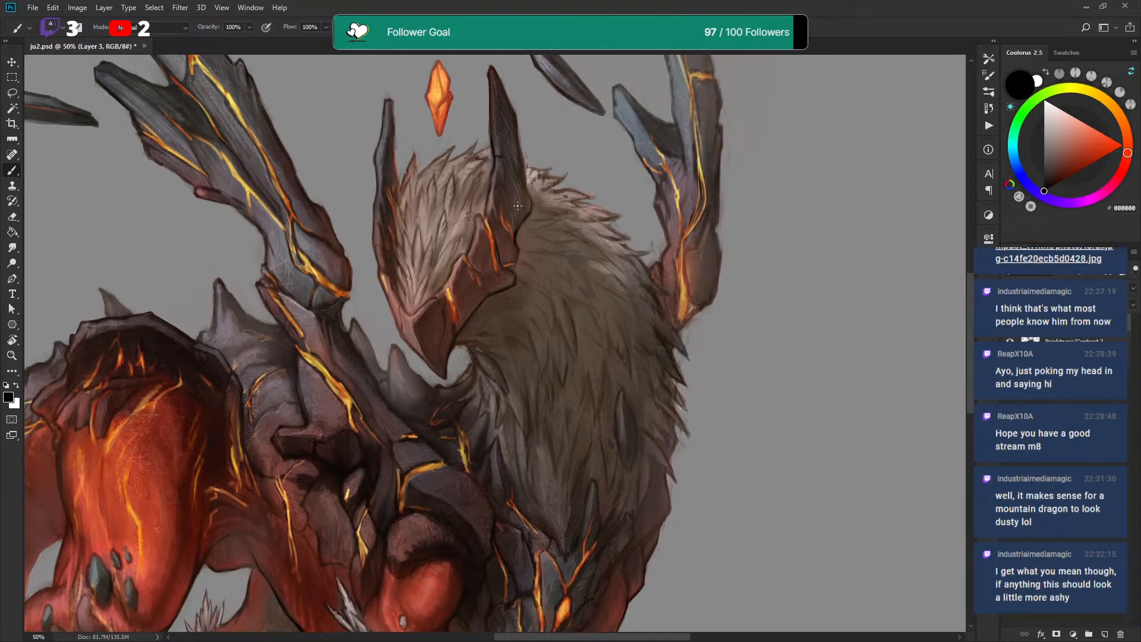
drag(516, 206, 578, 160)
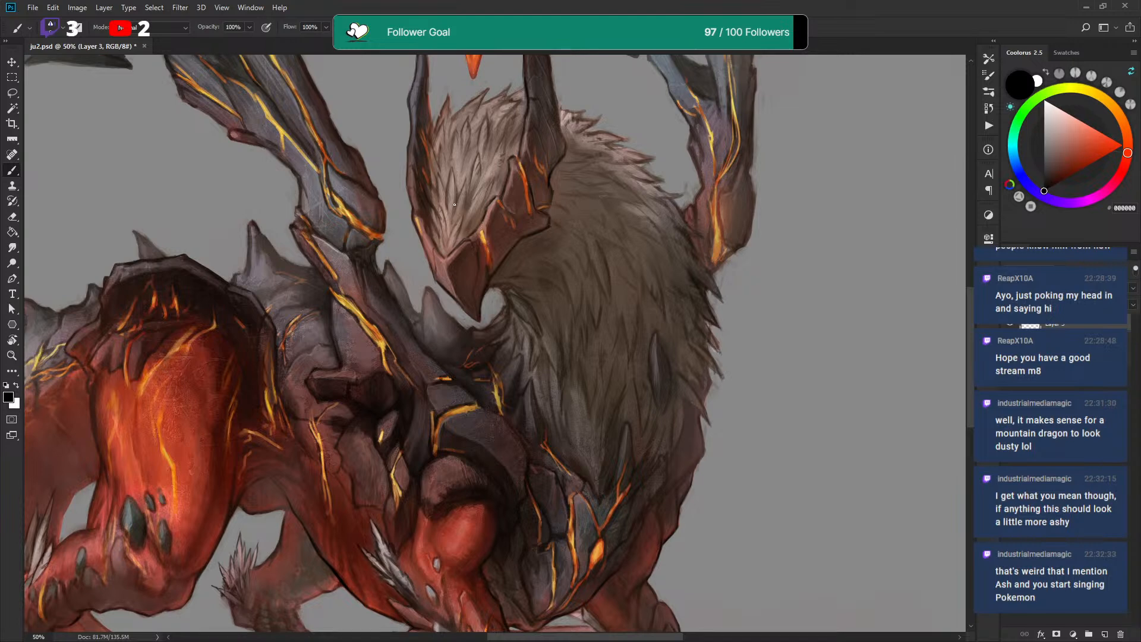
drag(458, 178, 472, 237)
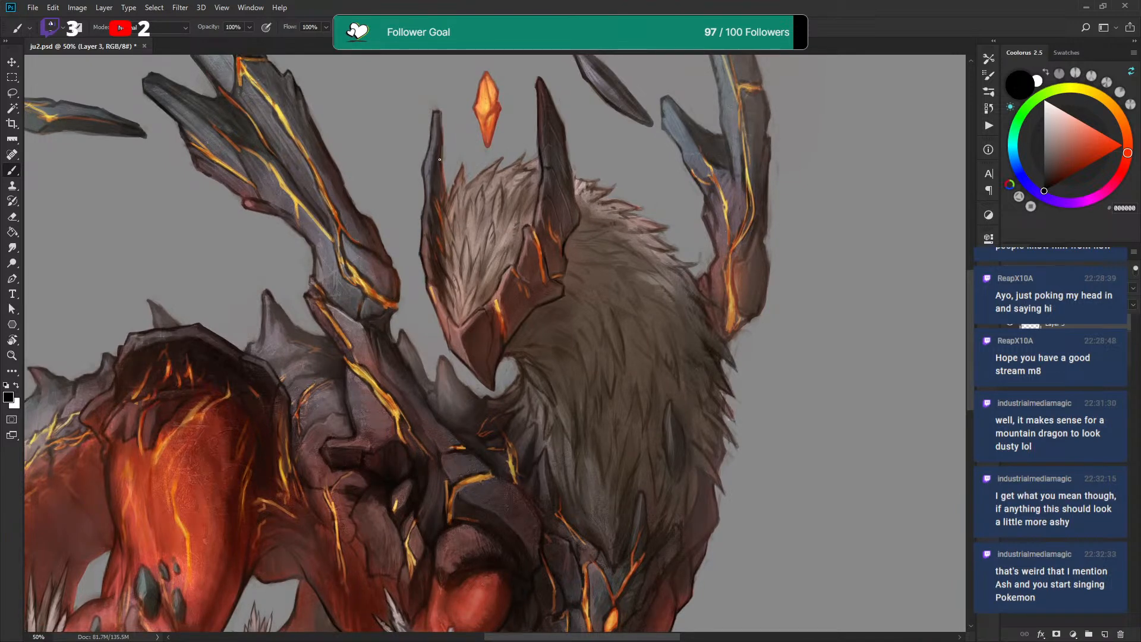
drag(433, 111, 430, 132)
Touch up the brow and cheek plates with dark red-brown tones sampled from the face
scroll(578, 191, down, 1)
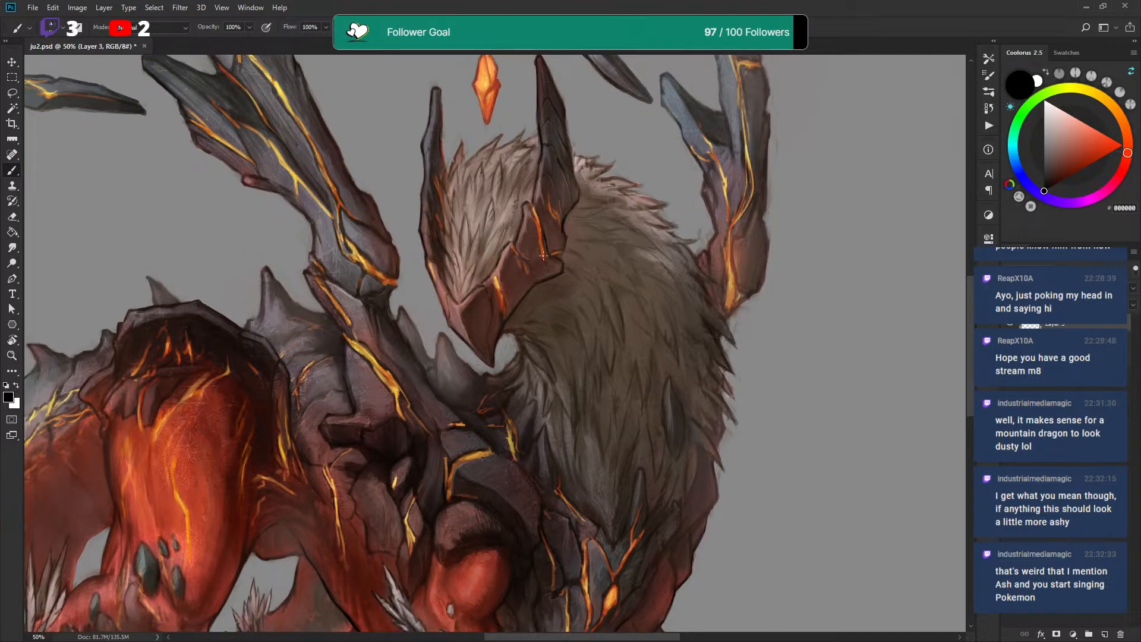
scroll(545, 263, down, 1)
scroll(535, 214, down, 2)
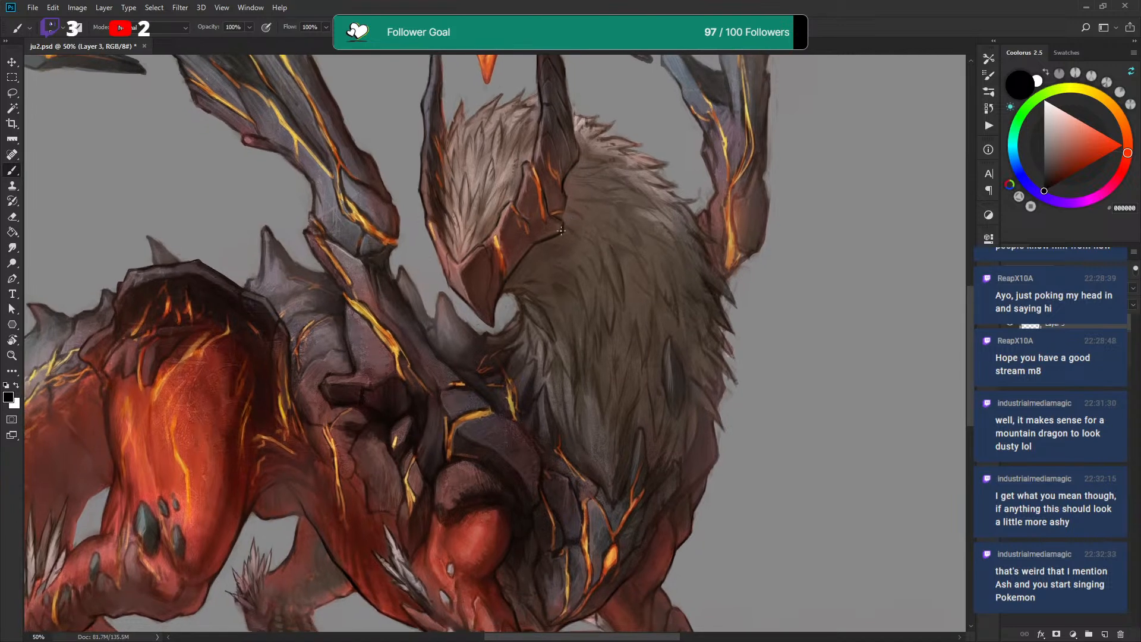
alt+click(526, 177)
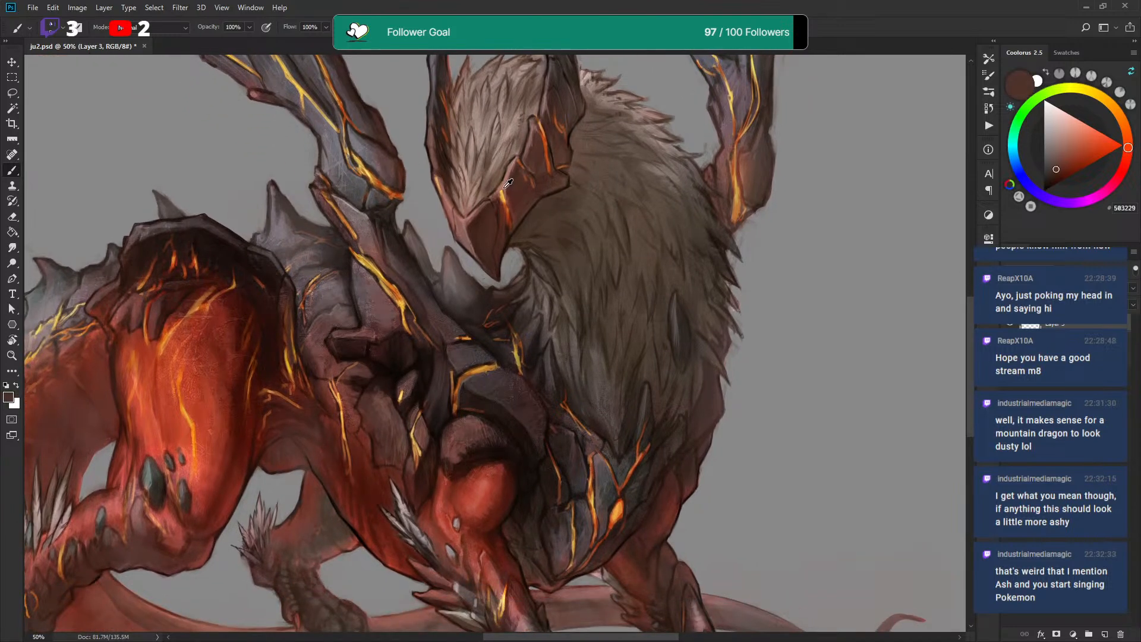
alt+click(511, 179)
alt+click(516, 185)
alt+click(522, 192)
drag(582, 222, 580, 224)
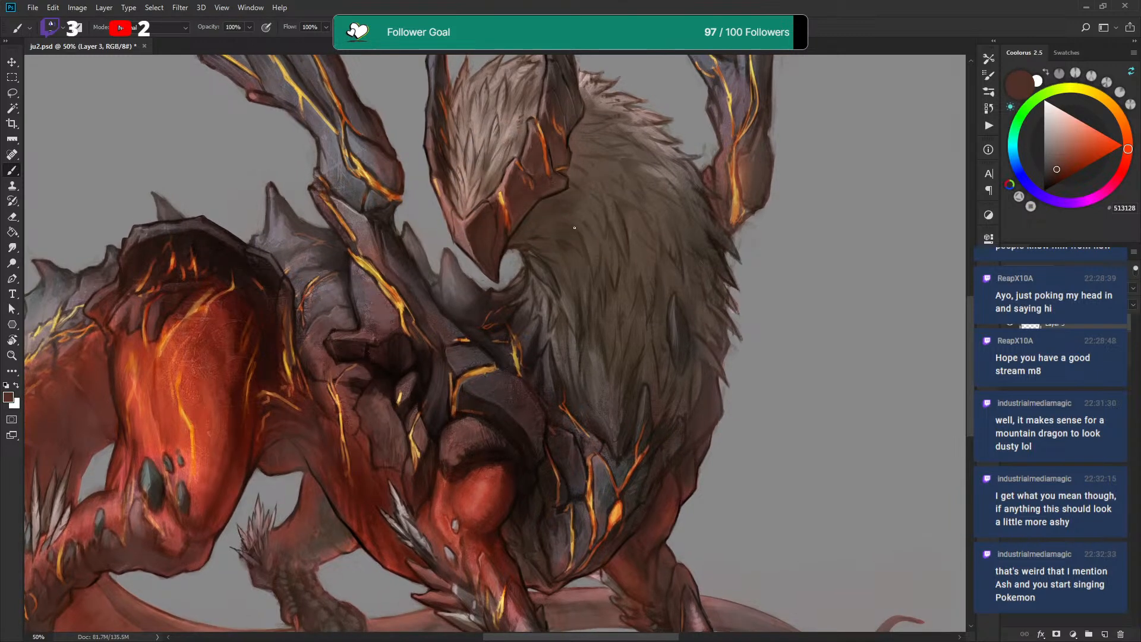
Sample a near-black brown at the beak's edge and detail the mane feathers below the cheek
key(x)
key(x)
alt+click(511, 239)
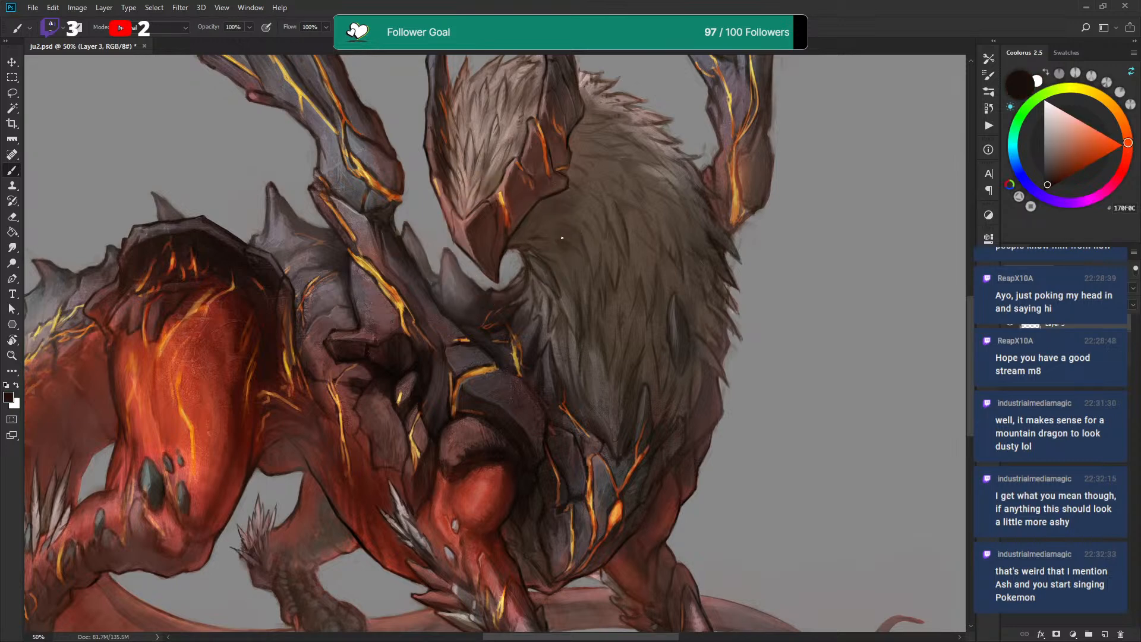
mouse_move(584, 240)
mouse_down()
mouse_move(598, 282)
mouse_move(601, 255)
mouse_move(565, 266)
mouse_up()
drag(529, 272, 525, 291)
mouse_move(440, 293)
mouse_down()
mouse_move(447, 247)
mouse_move(464, 274)
mouse_move(518, 221)
mouse_up()
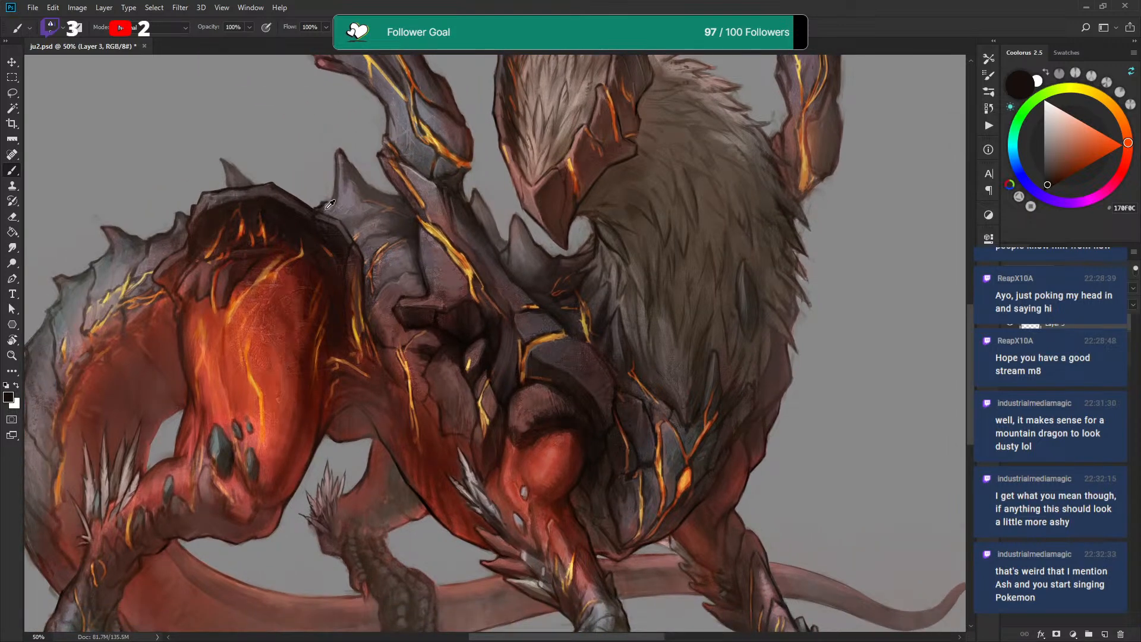
Sample dark tones beside the large back spike and refine the outline at its base
alt+click(333, 204)
alt+click(335, 204)
mouse_move(338, 200)
mouse_down()
mouse_move(323, 205)
mouse_move(335, 179)
mouse_up()
alt+click(325, 205)
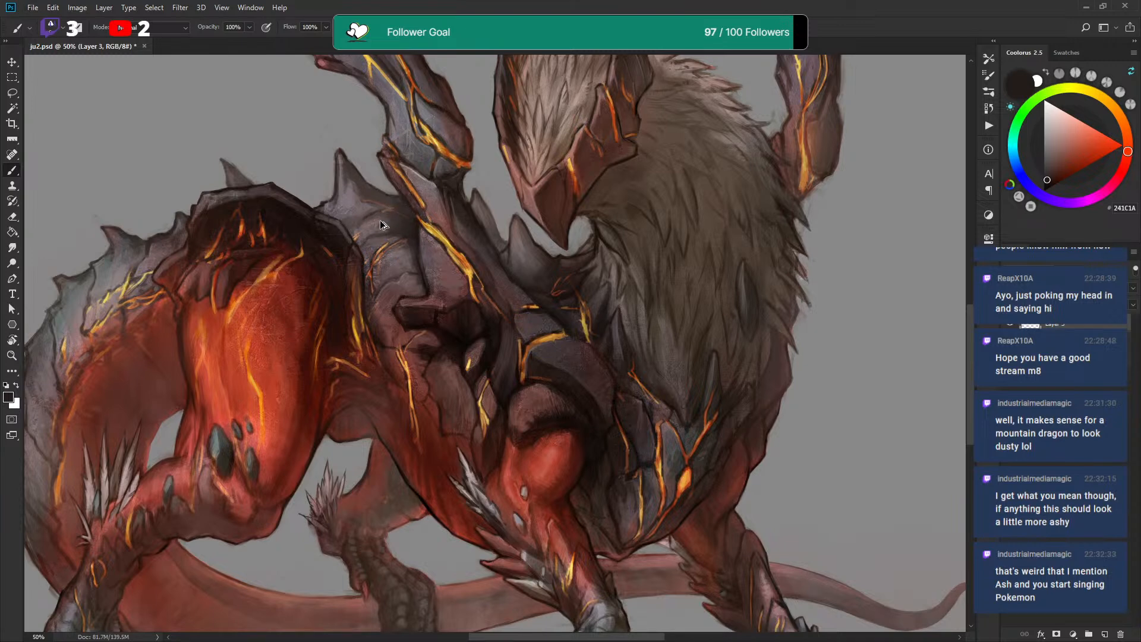
key(z)
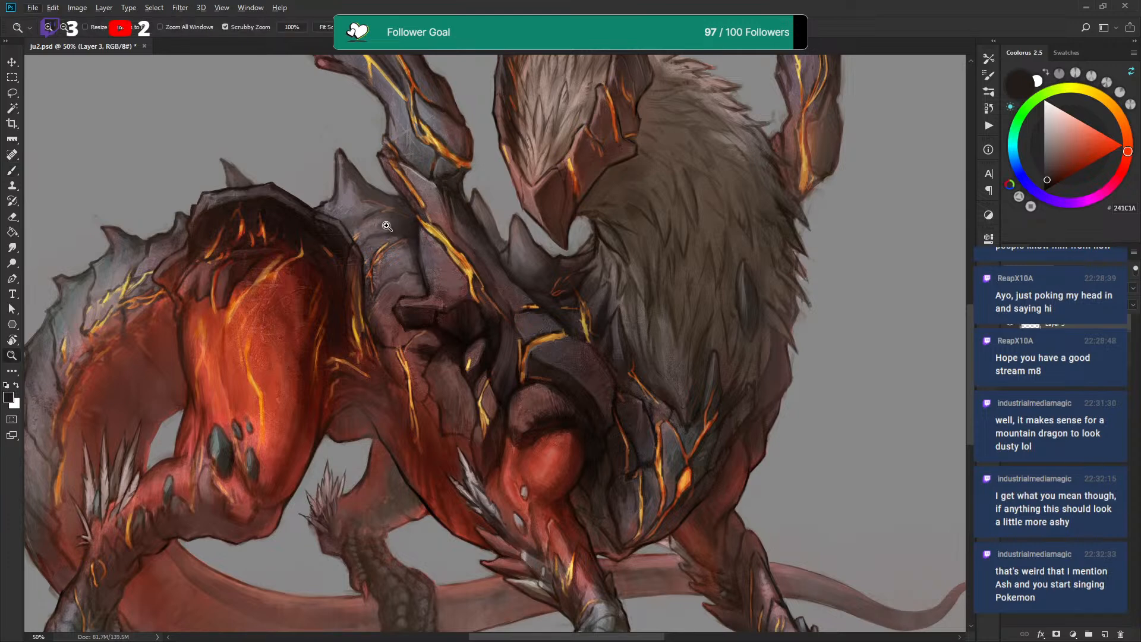
key(b)
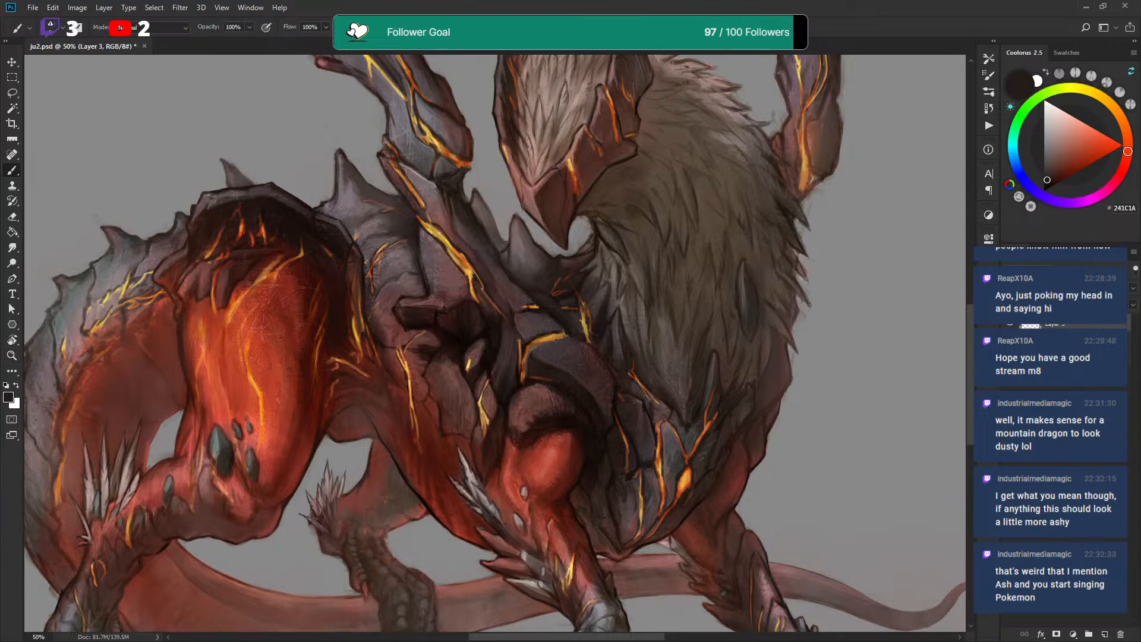
Brighten the lava crack on the back beside the large spike with a sampled yellow
alt+click(438, 229)
mouse_move(380, 204)
mouse_down()
mouse_move(397, 211)
mouse_move(388, 205)
mouse_up()
alt+click(395, 160)
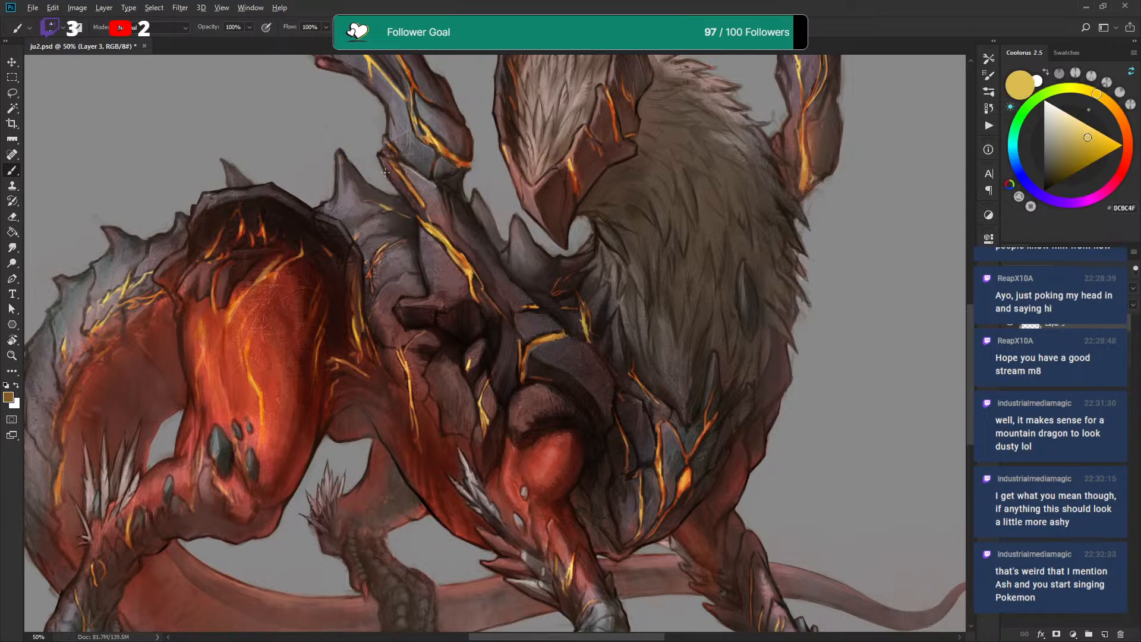
Return to a sampled near-black brown for the flank plate lines, then review the whole creature
mouse_move(556, 272)
mouse_down()
mouse_move(570, 231)
mouse_move(594, 236)
mouse_up()
alt+click(512, 303)
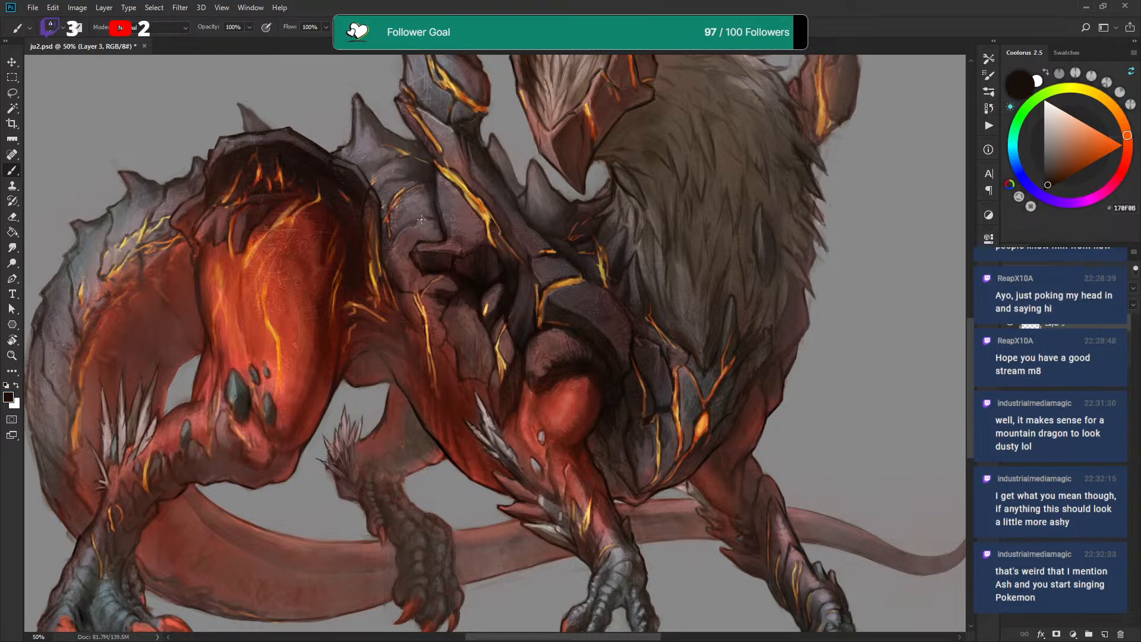
key(ctrl+minus)
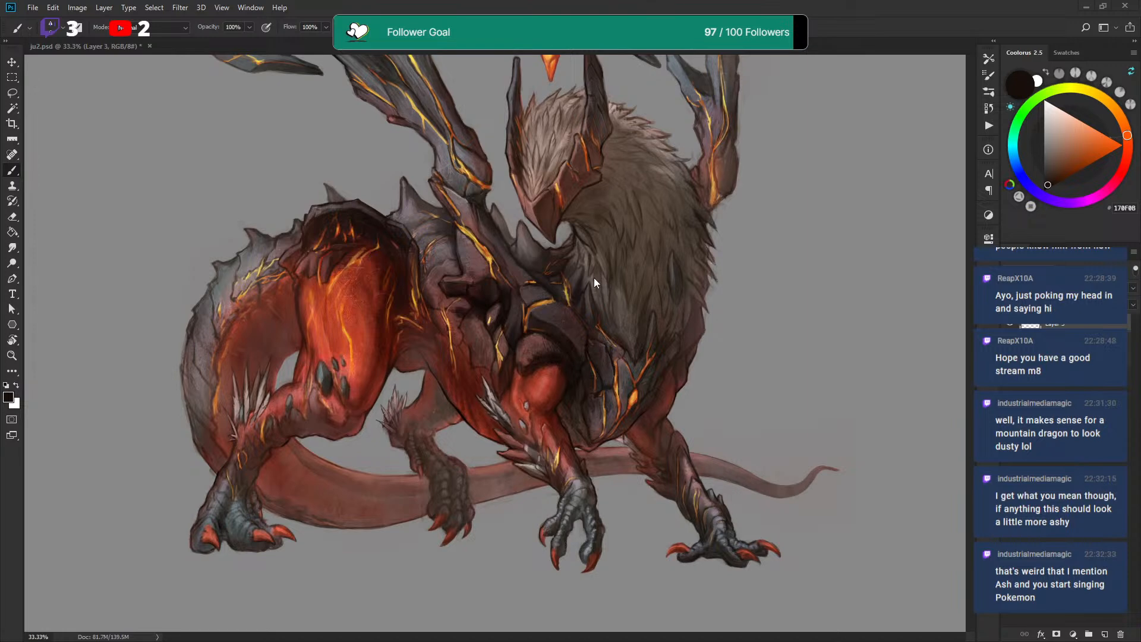
key(space)
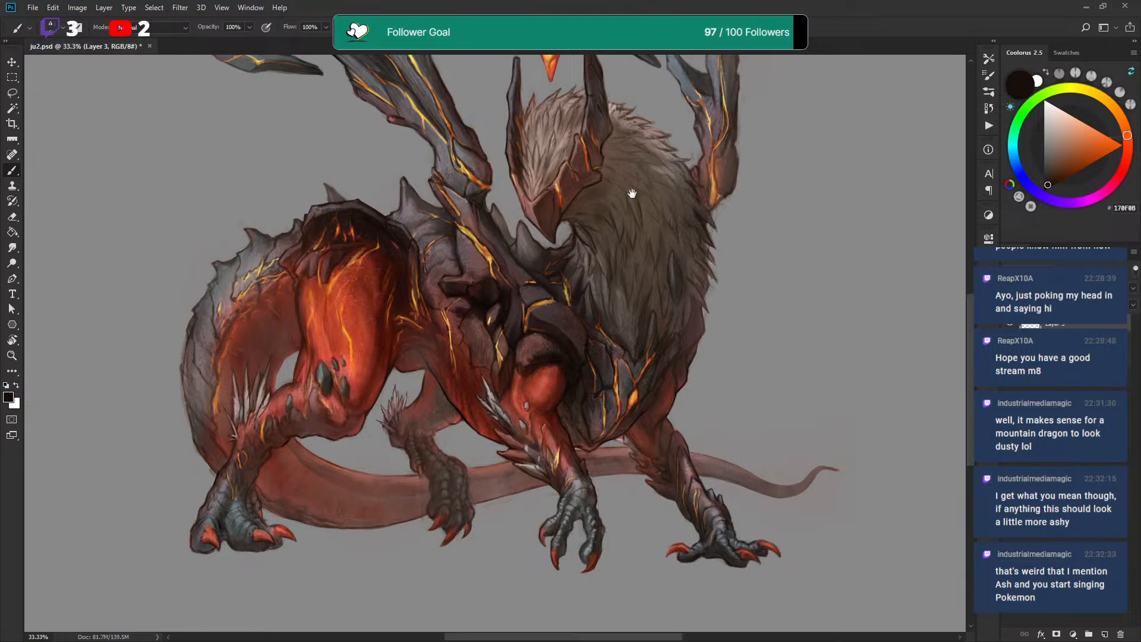
drag(594, 271, 665, 164)
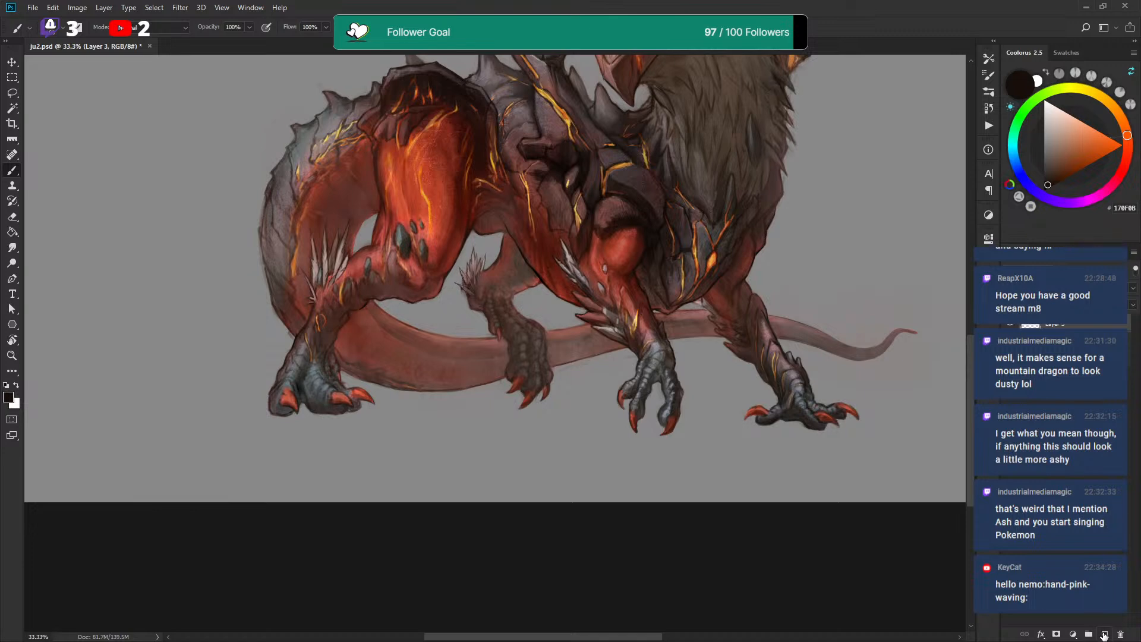
Merge the working layers down and darken the near hind lower leg with near-black and a sampled dark red-brown
key(ctrl+e)
key(ctrl+e)
drag(342, 306, 372, 274)
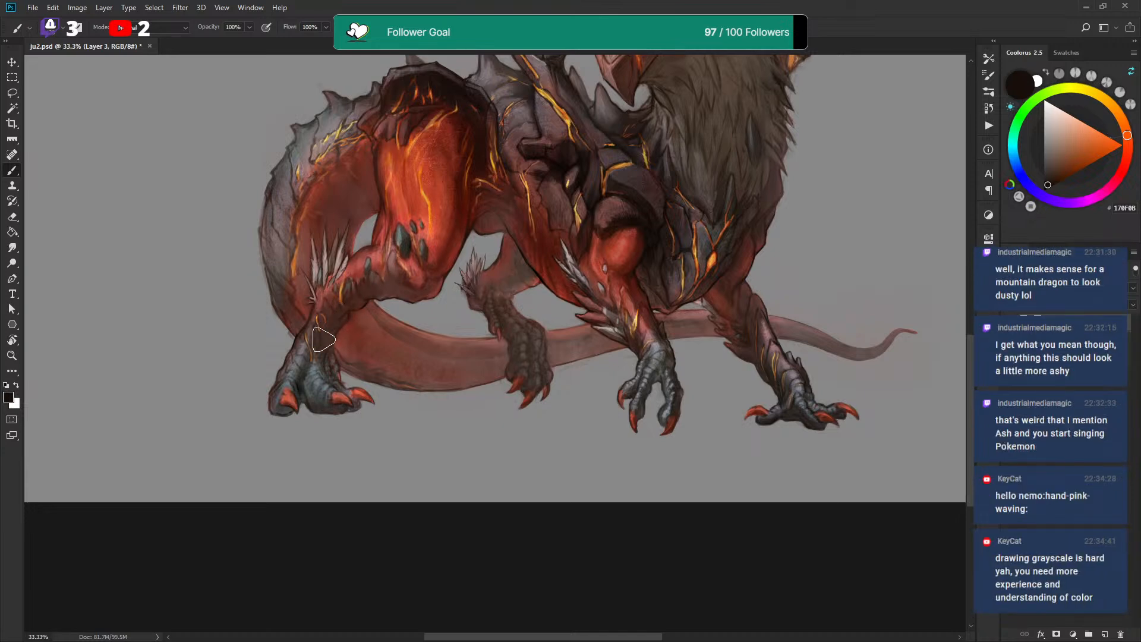
alt+click(398, 260)
mouse_move(355, 300)
mouse_down()
mouse_move(386, 281)
mouse_move(351, 294)
mouse_move(424, 288)
mouse_move(388, 283)
mouse_move(356, 303)
mouse_move(421, 270)
mouse_move(382, 285)
mouse_move(416, 274)
mouse_up()
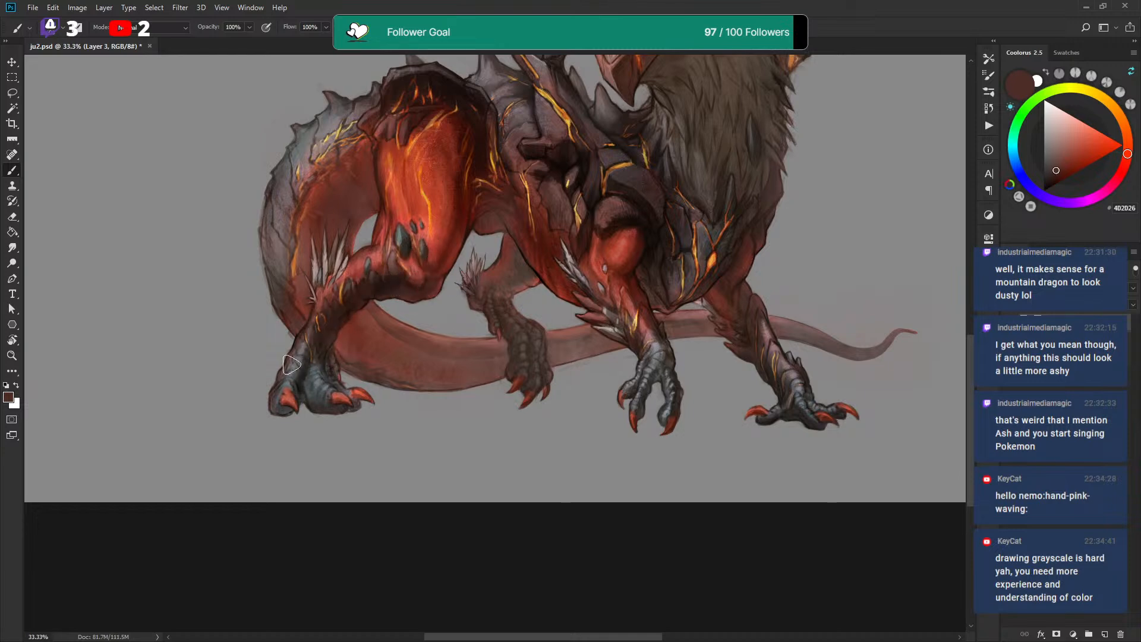
Shade the far hind leg and the belly above it with dark red-brown, enlarging the brush gradually
drag(483, 293, 517, 338)
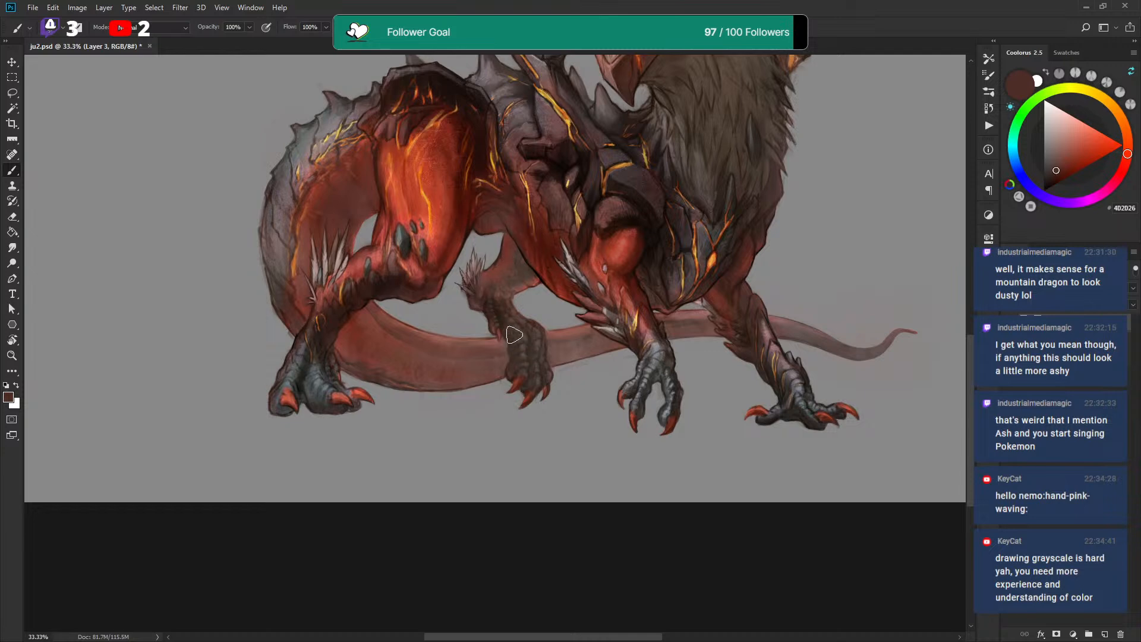
key(bracketright)
key(bracketright)
drag(508, 269, 517, 265)
key(bracketright)
drag(523, 200, 498, 197)
key(bracketright)
key(bracketright)
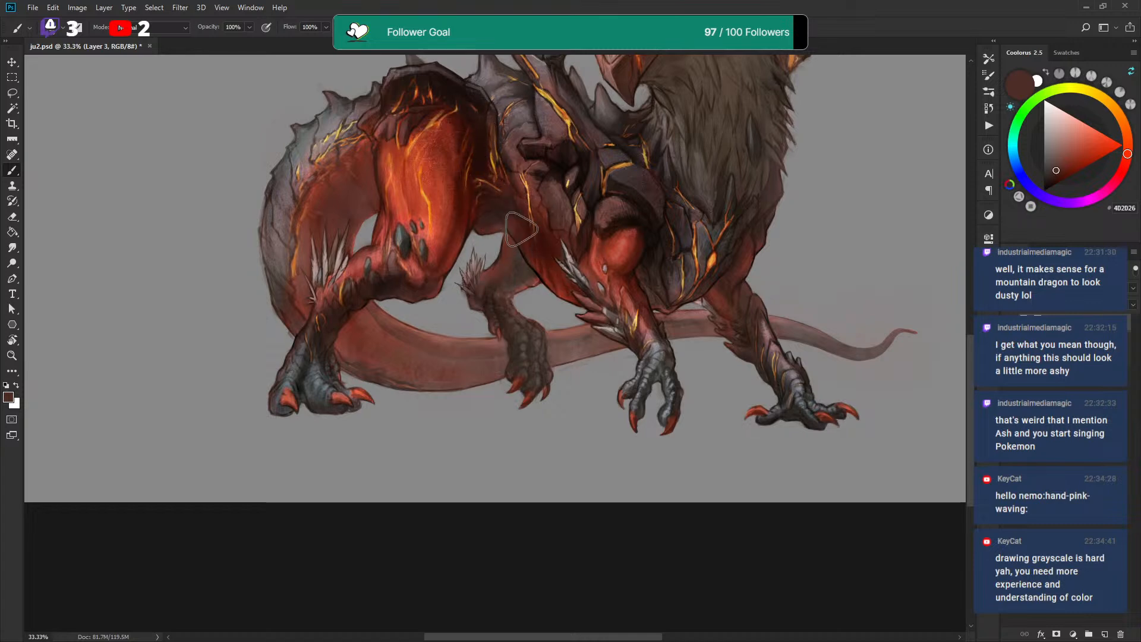
Darken the inner curve of the tail behind the near thigh with the dark red-brown, adjusting the brush size
drag(329, 191, 378, 140)
drag(362, 184, 333, 224)
key(bracketleft)
drag(297, 270, 301, 185)
key(bracketleft)
key(bracketright)
key(bracketright)
key(e)
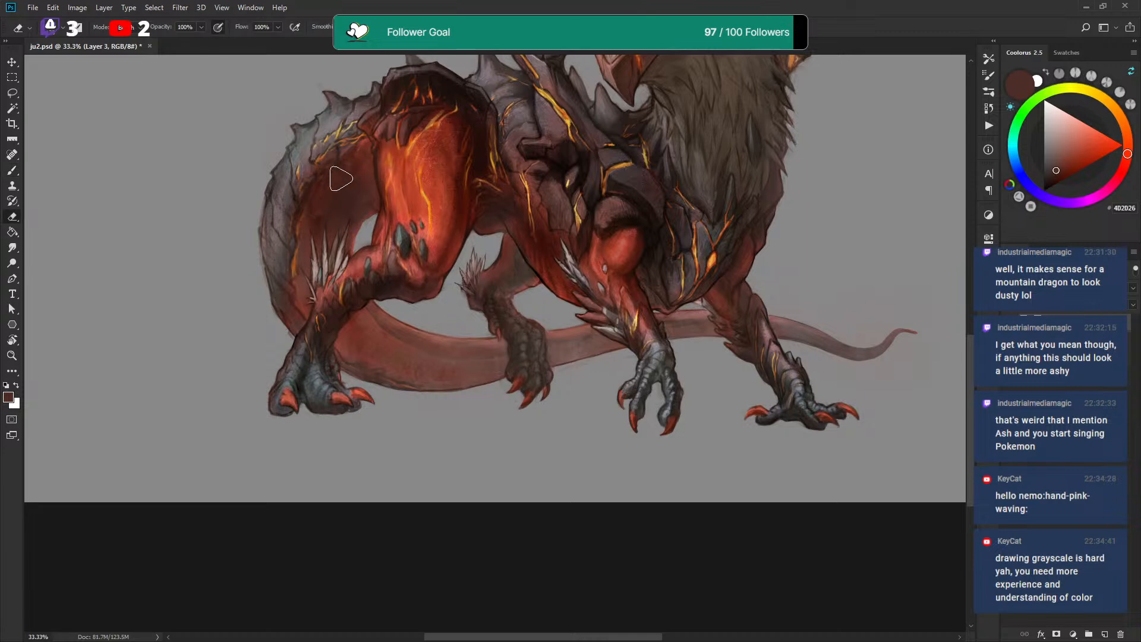
key(b)
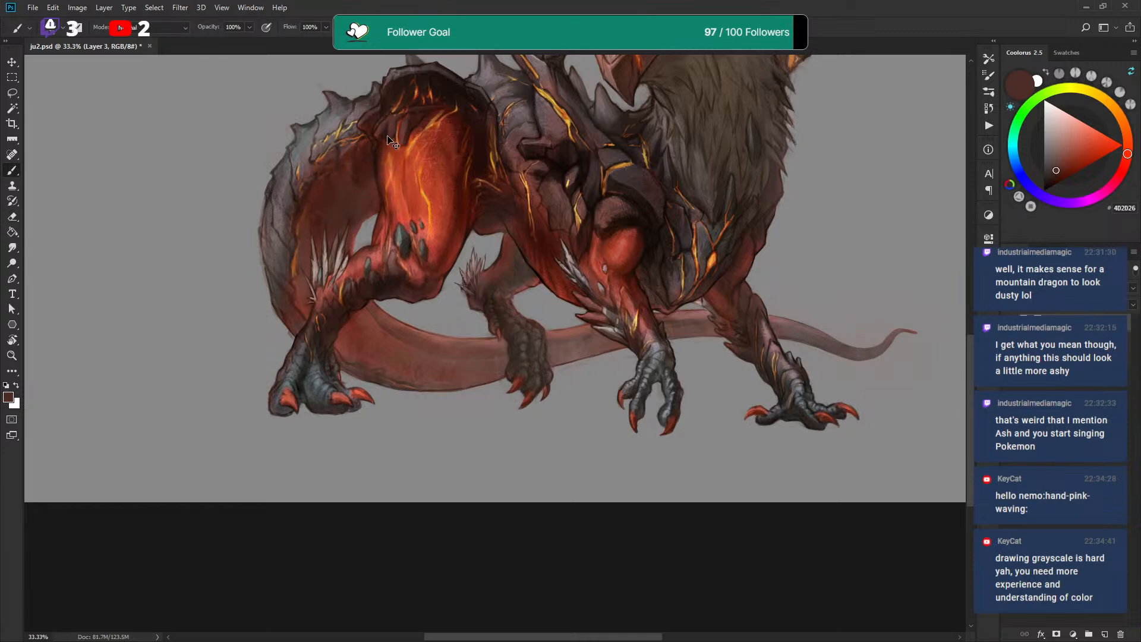
Enlarge the brush and lay broad dark red-brown shading over the torso and the mane's shadow side
drag(659, 181, 557, 236)
key(bracketright)
key(bracketright)
key(bracketright)
mouse_move(464, 223)
mouse_down()
mouse_move(427, 232)
mouse_move(446, 198)
mouse_move(514, 219)
mouse_move(523, 242)
mouse_up()
drag(602, 231, 486, 248)
key(ctrl+minus)
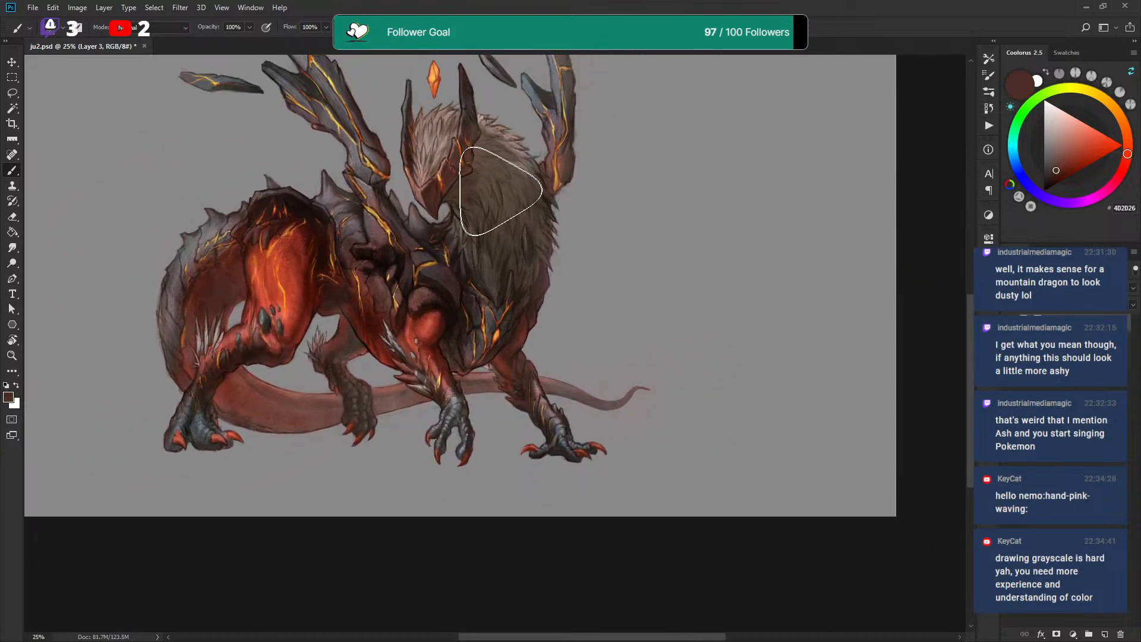
mouse_move(486, 182)
mouse_down()
mouse_move(504, 231)
mouse_move(465, 214)
mouse_move(479, 178)
mouse_move(486, 197)
mouse_move(498, 175)
mouse_move(488, 150)
mouse_move(513, 189)
mouse_move(519, 243)
mouse_up()
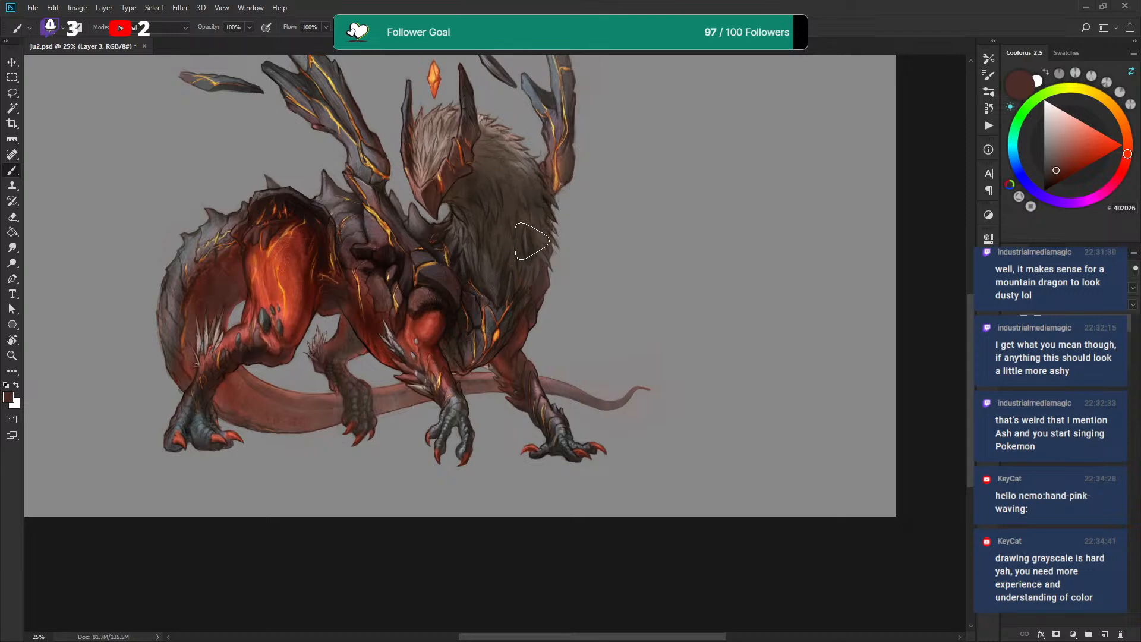
drag(519, 287, 539, 210)
Deepen the mane shadow beneath the head and toward the chest with a smaller brush
key(bracketleft)
key(bracketleft)
mouse_move(457, 181)
mouse_down()
mouse_move(467, 156)
mouse_move(488, 173)
mouse_up()
mouse_move(497, 223)
mouse_down()
mouse_move(511, 196)
mouse_move(556, 211)
mouse_move(551, 246)
mouse_move(583, 188)
mouse_up()
key(bracketleft)
key(bracketleft)
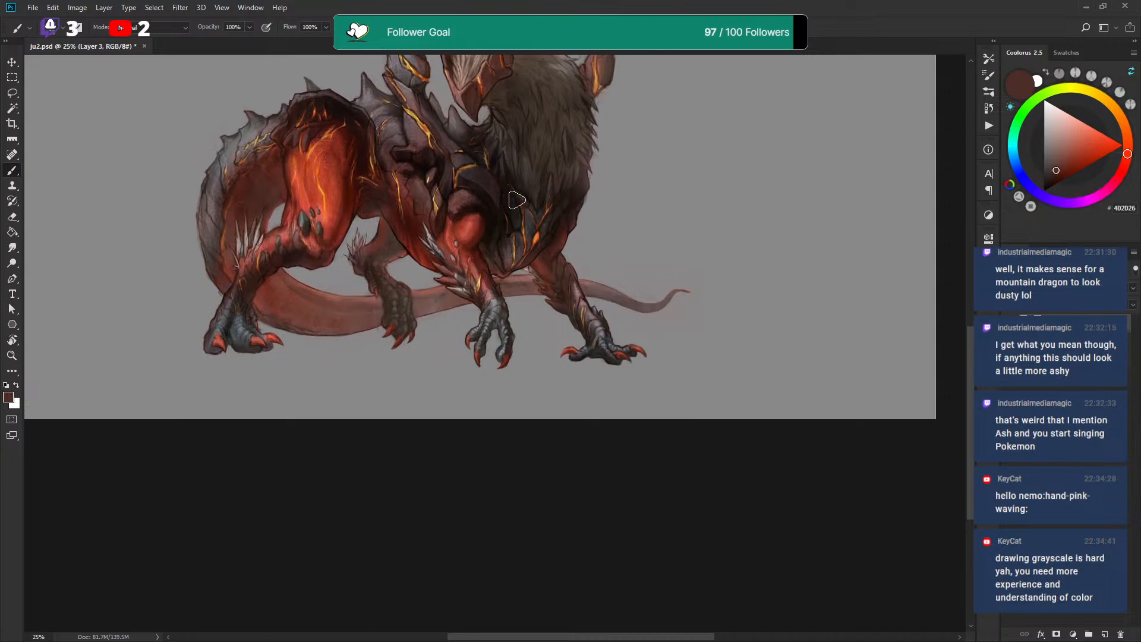
Enlarge the brush and deepen the dark red-brown shading on the torso behind the near shoulder
key(ctrl+plus)
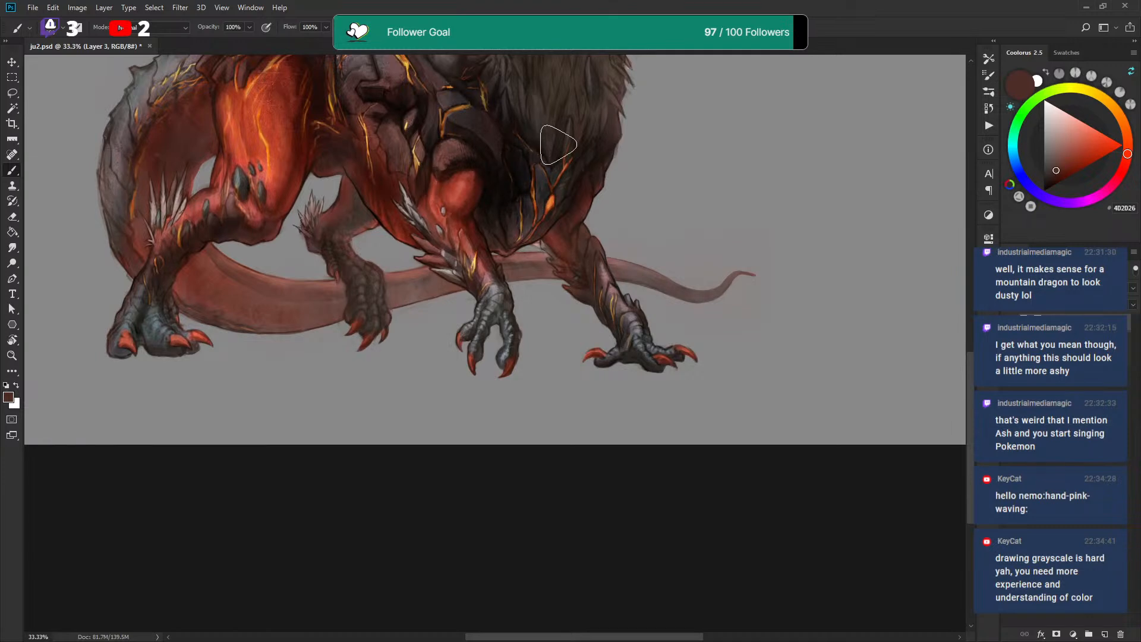
drag(571, 199, 562, 262)
key(bracketright)
key(bracketright)
drag(400, 224, 385, 134)
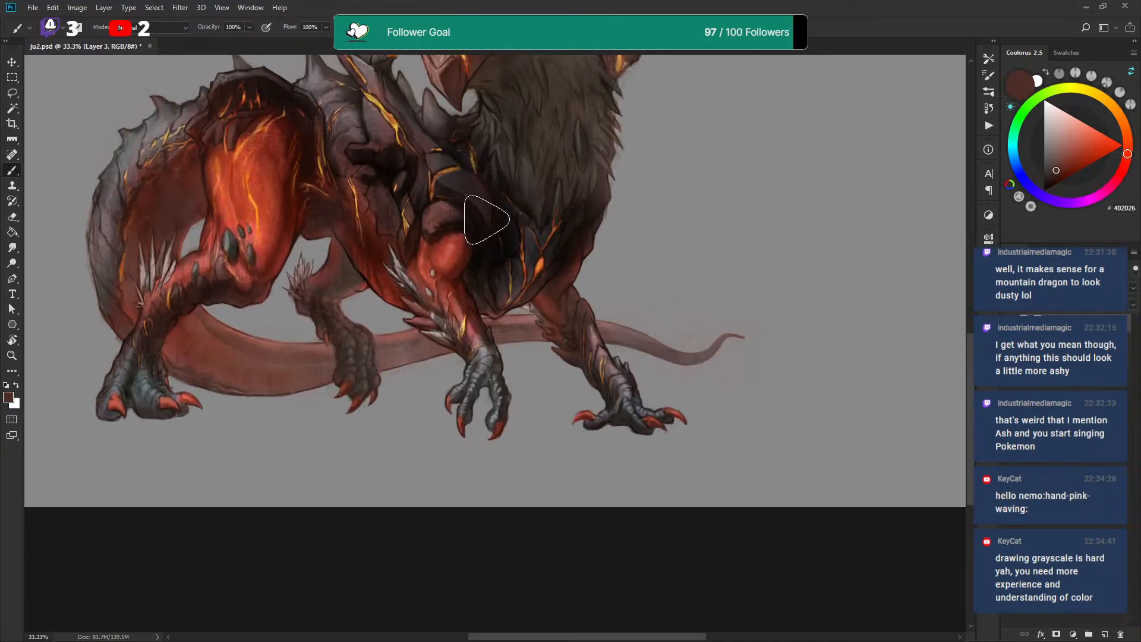
key(e)
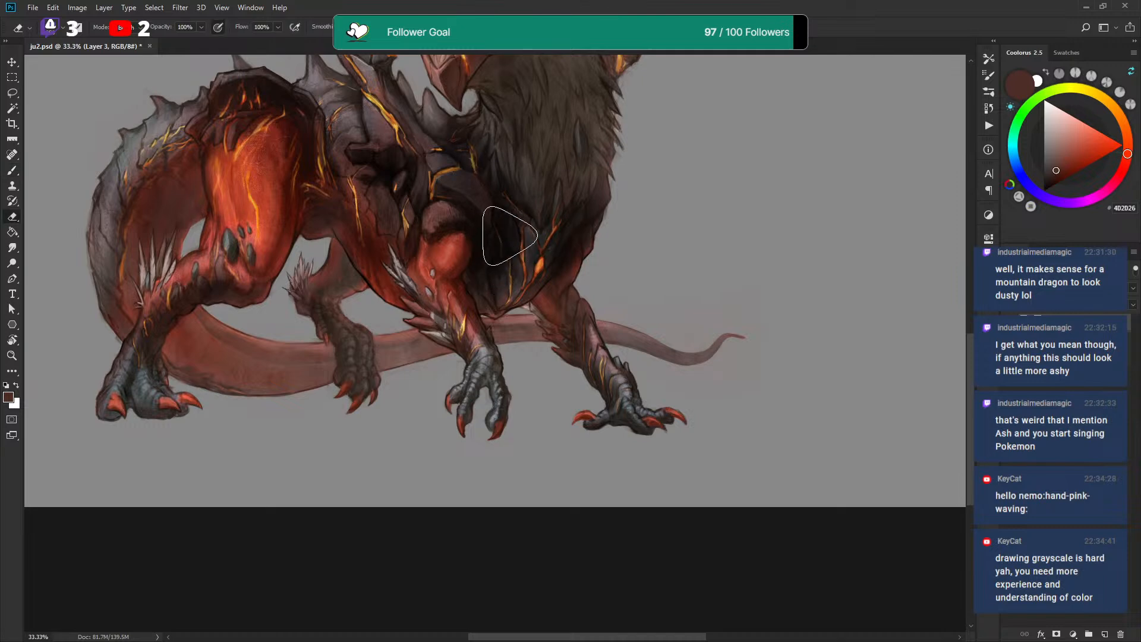
key(b)
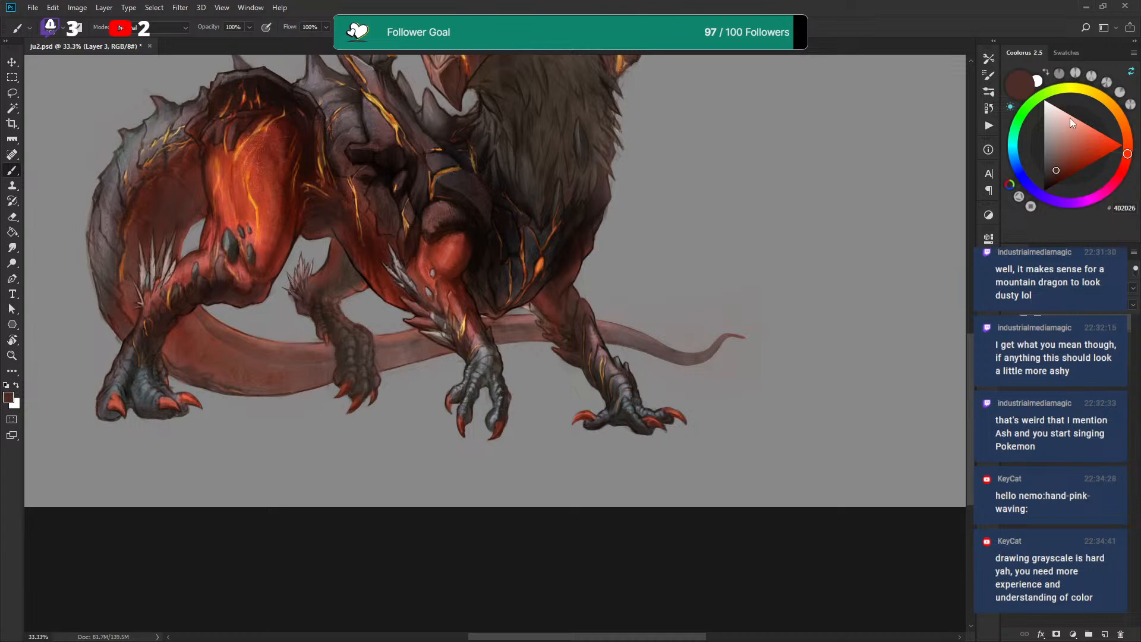
click(1092, 164)
drag(560, 298, 562, 331)
key(ctrl+z)
click(1112, 184)
click(1123, 145)
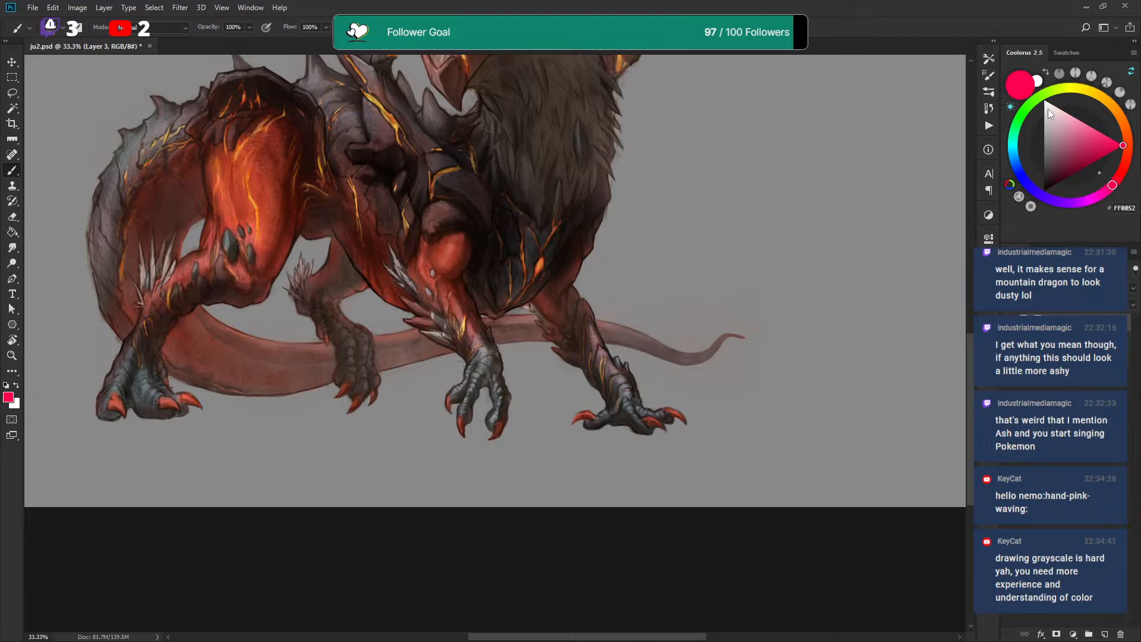
click(1127, 148)
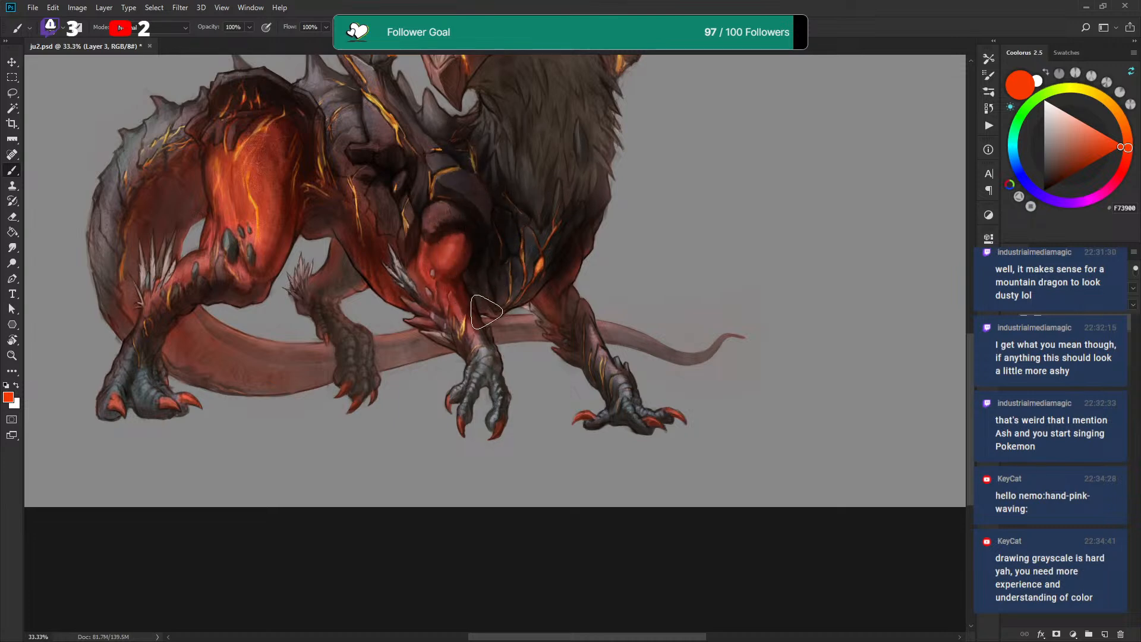
click(1082, 168)
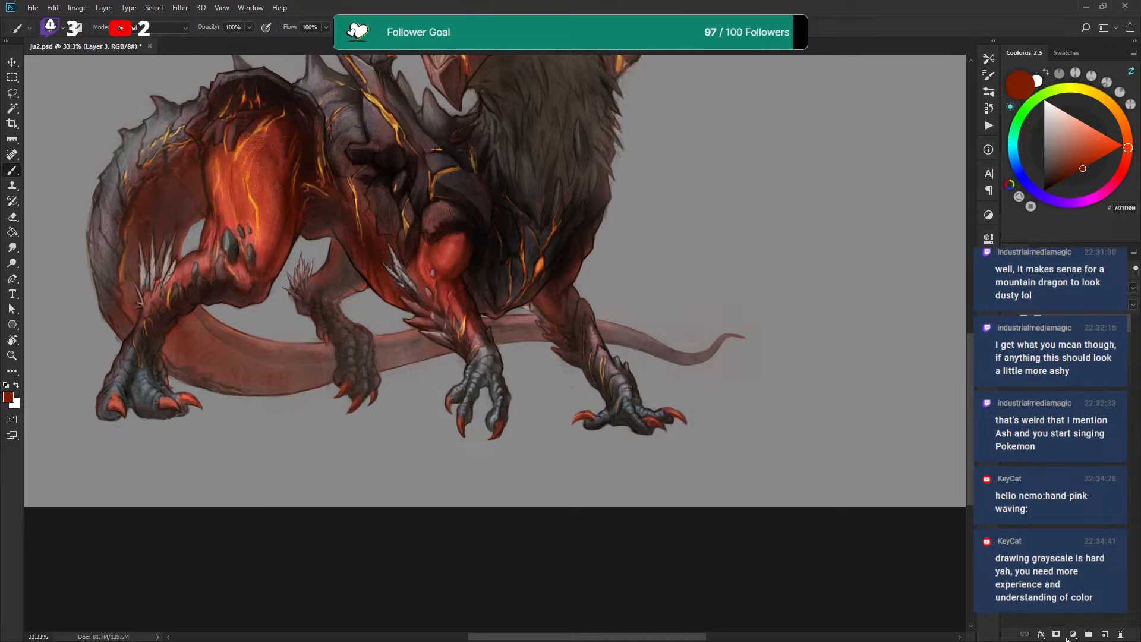
Add a Brightness/Contrast adjustment layer above the painting and invert its layer mask to black
click(1072, 634)
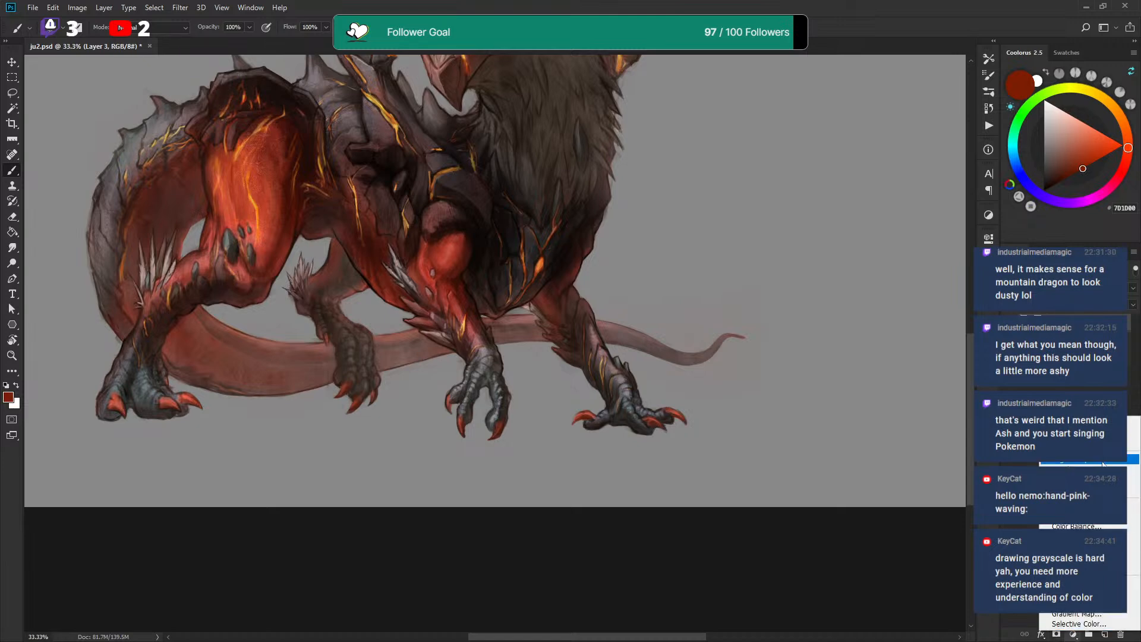
click(1101, 460)
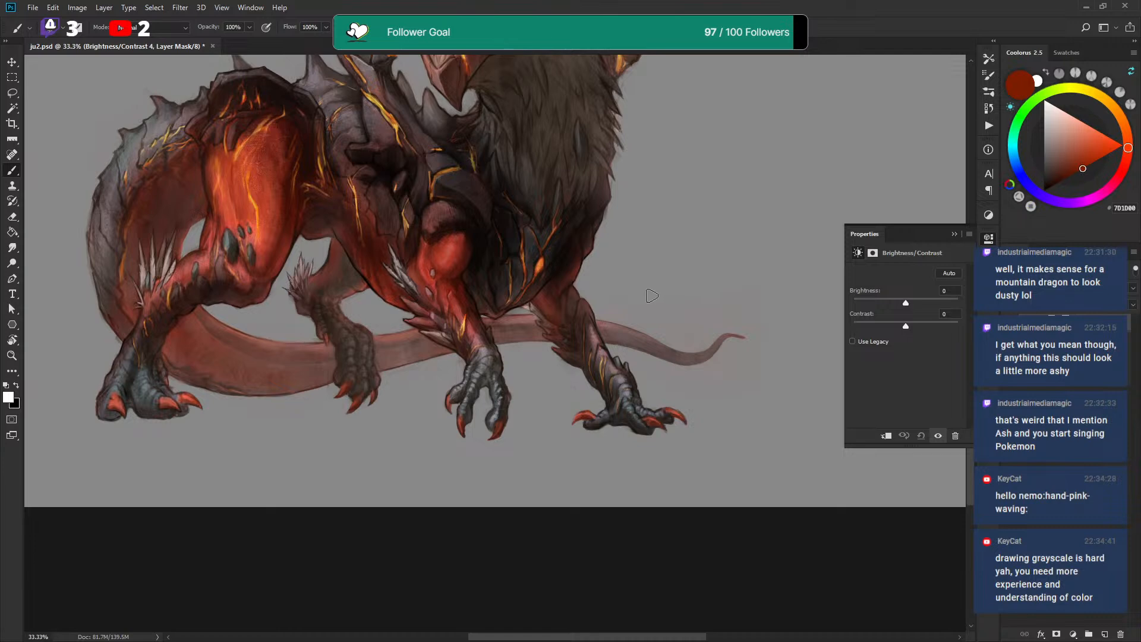
drag(652, 230, 682, 263)
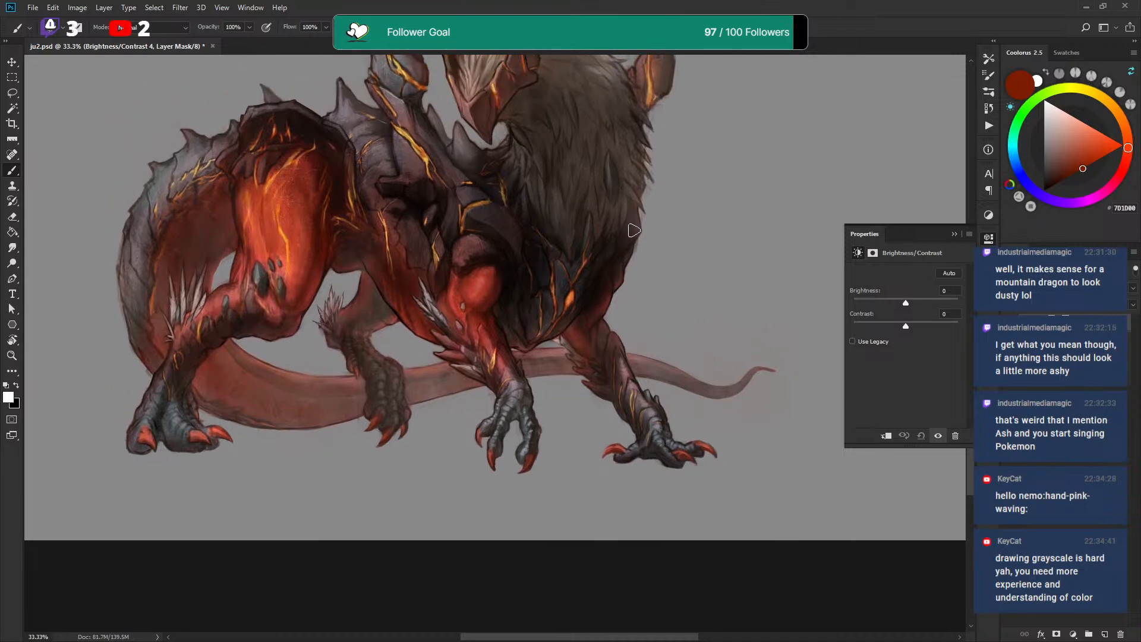
drag(634, 234, 641, 227)
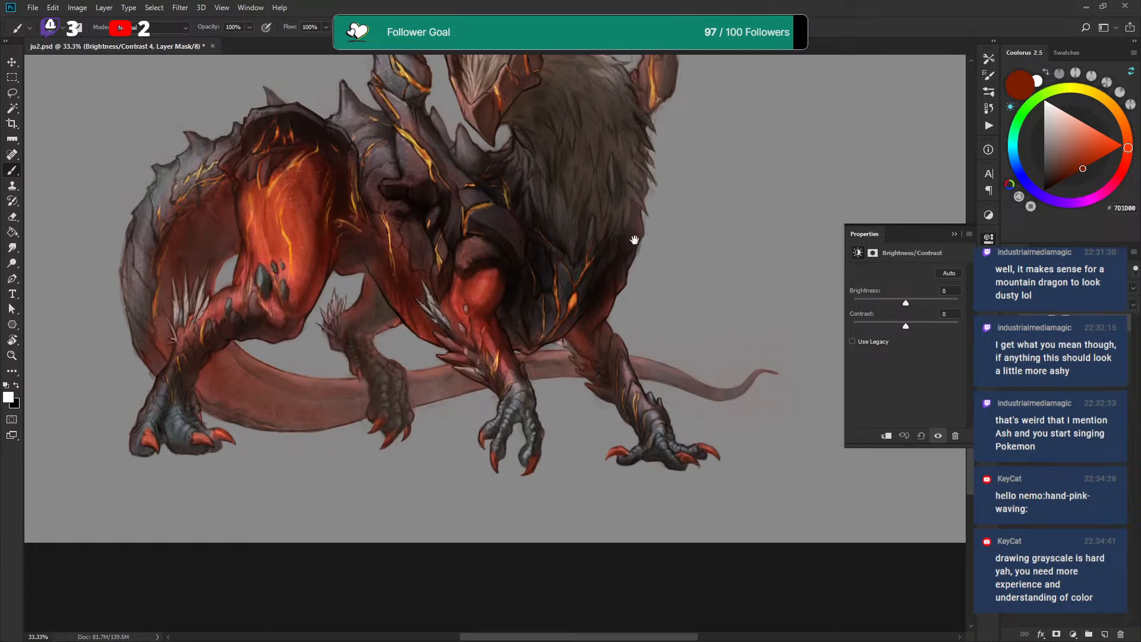
drag(634, 240, 641, 211)
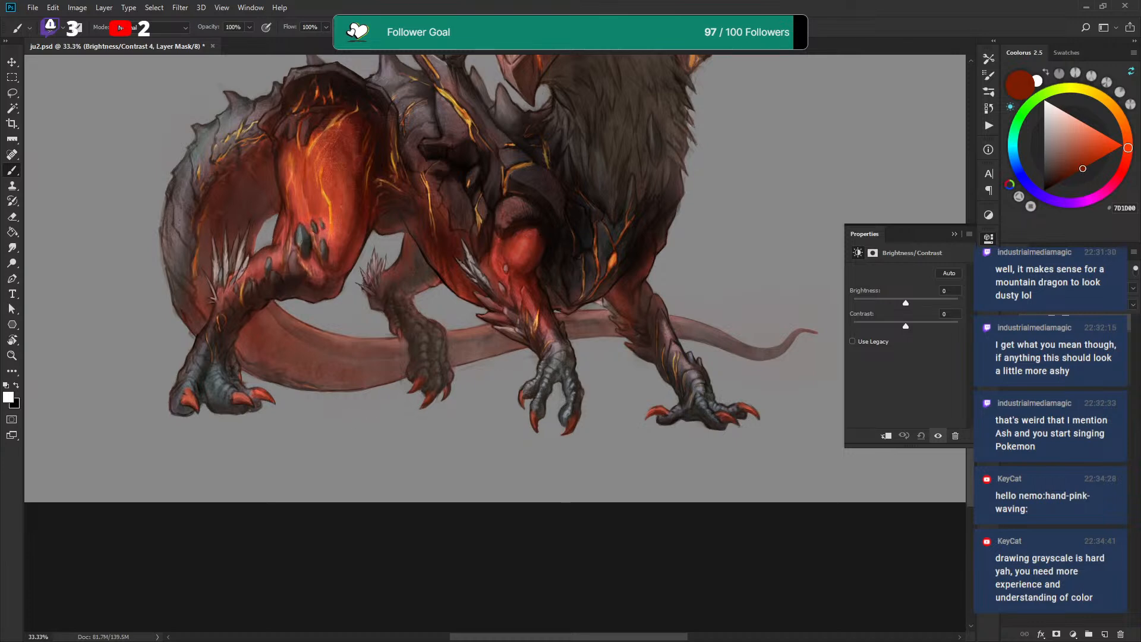
key(ctrl+2)
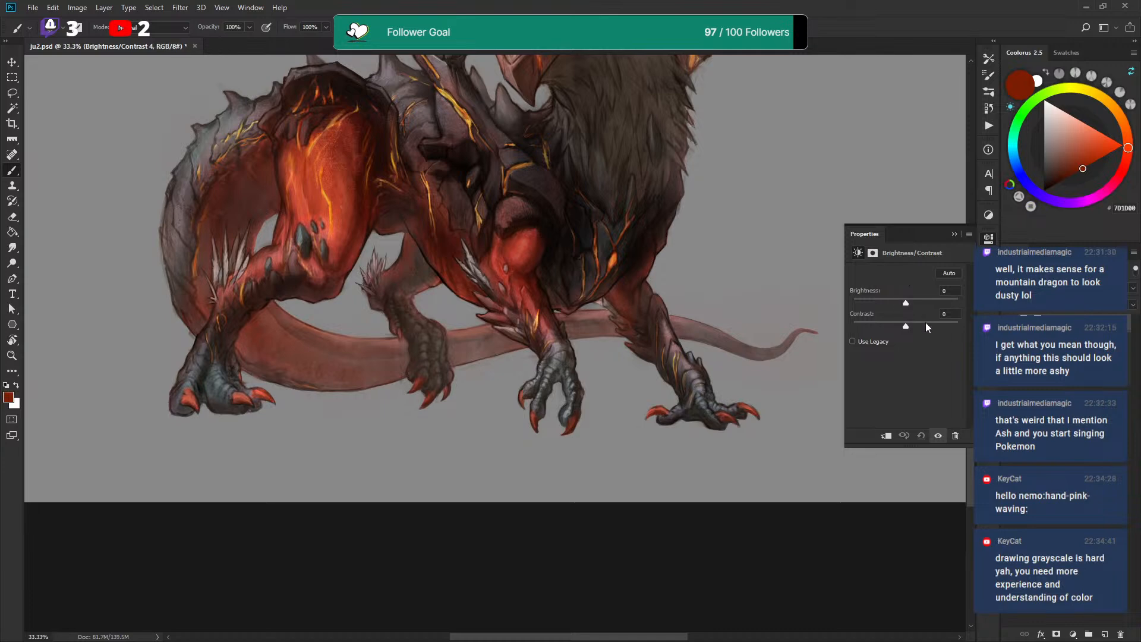
key(ctrl+backslash)
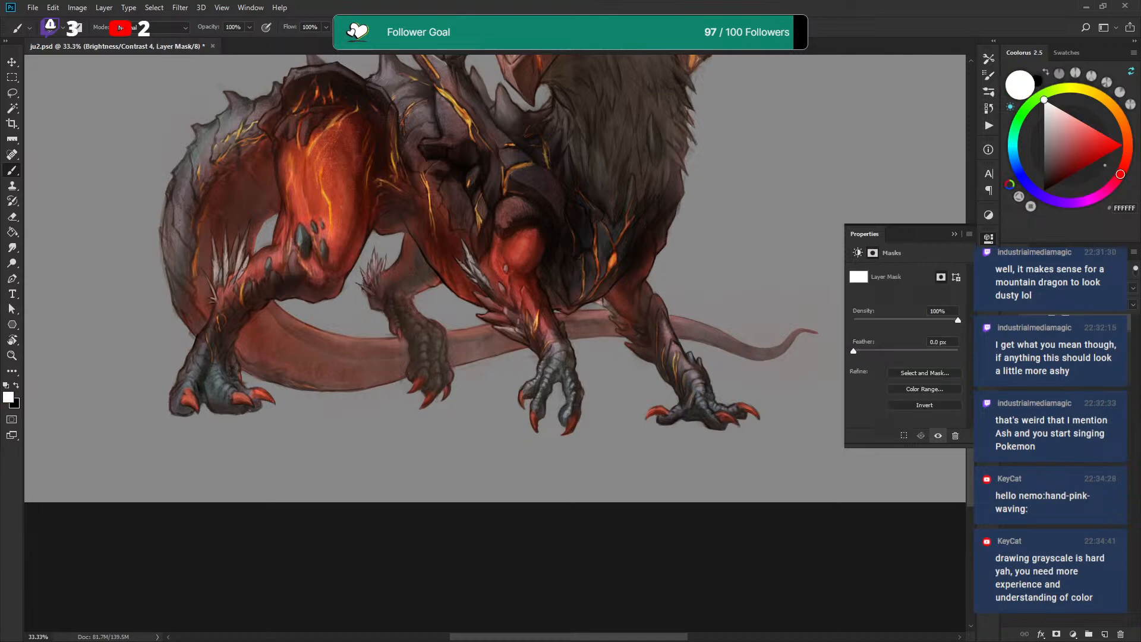
key(ctrl+i)
Raise the contrast strongly on the Brightness/Contrast adjustment layer and make its black mask active for painting
key(ctrl+2)
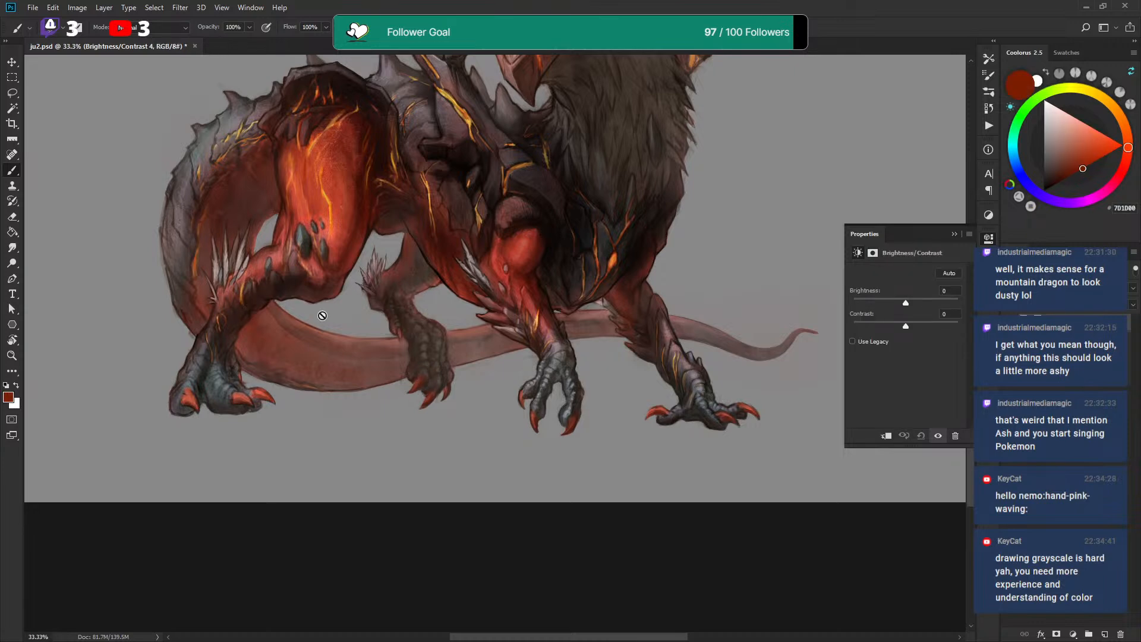
key(ctrl+backslash)
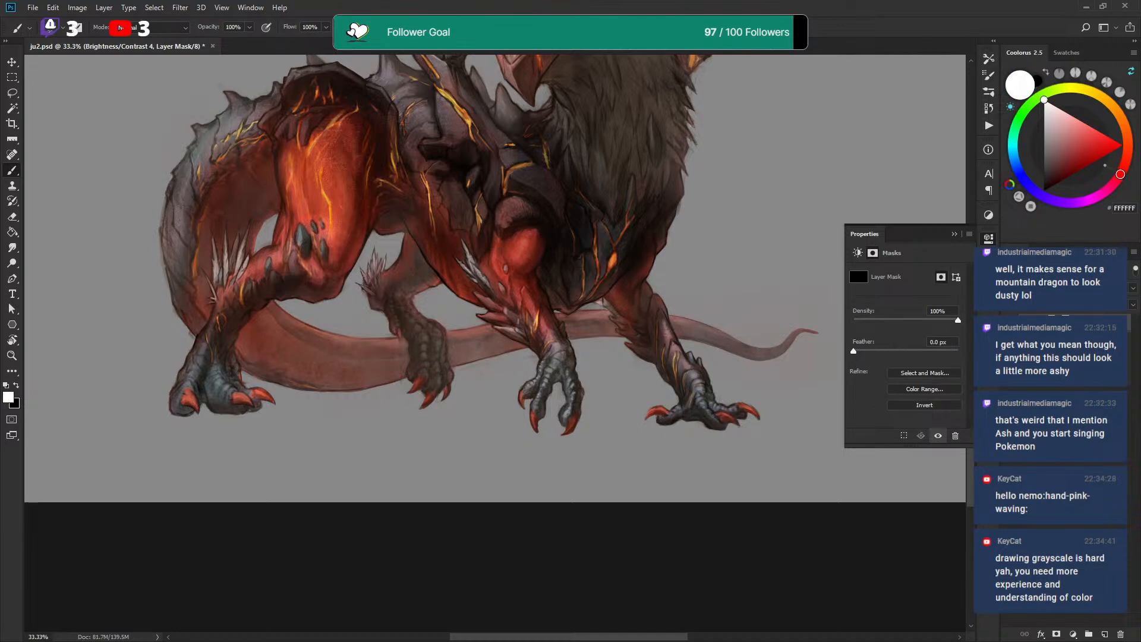
key(ctrl+2)
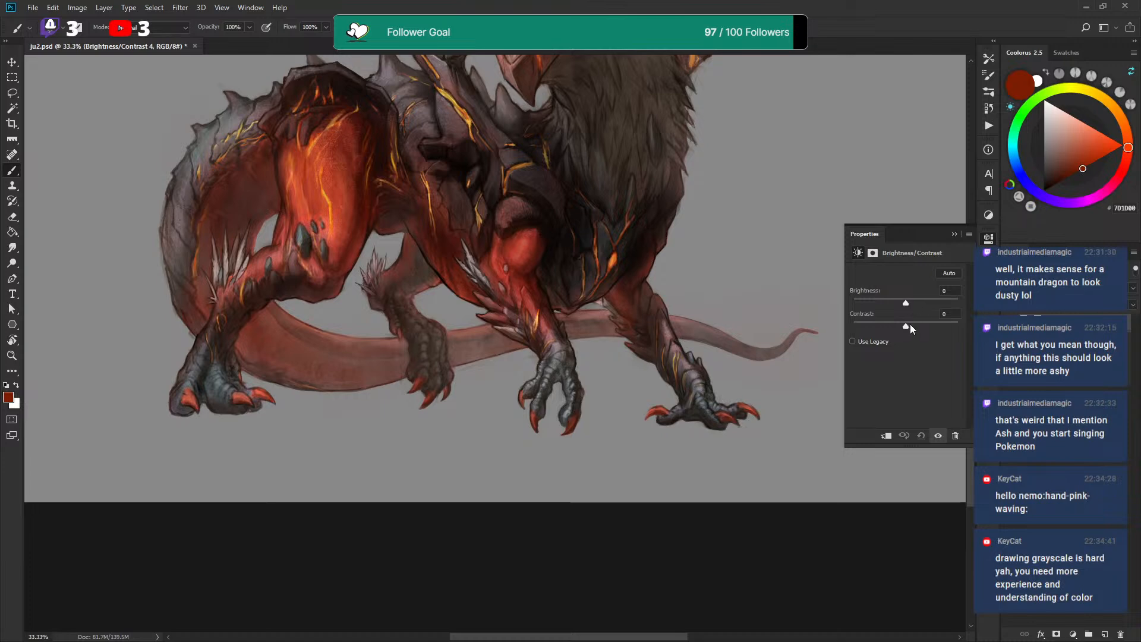
drag(906, 326, 949, 327)
alt+click(1056, 634)
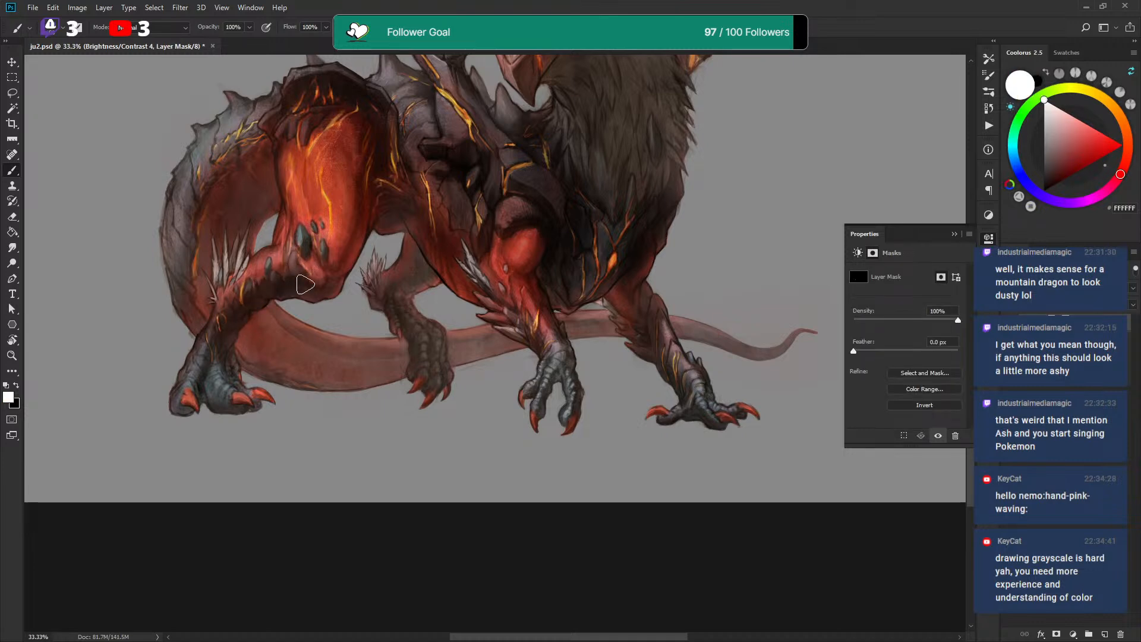
Paint white on the adjustment mask over the near hind foot, both forelegs and the chest's outer edge
drag(227, 329, 196, 391)
mouse_move(223, 352)
mouse_down()
mouse_move(188, 393)
mouse_move(243, 399)
mouse_move(235, 393)
mouse_up()
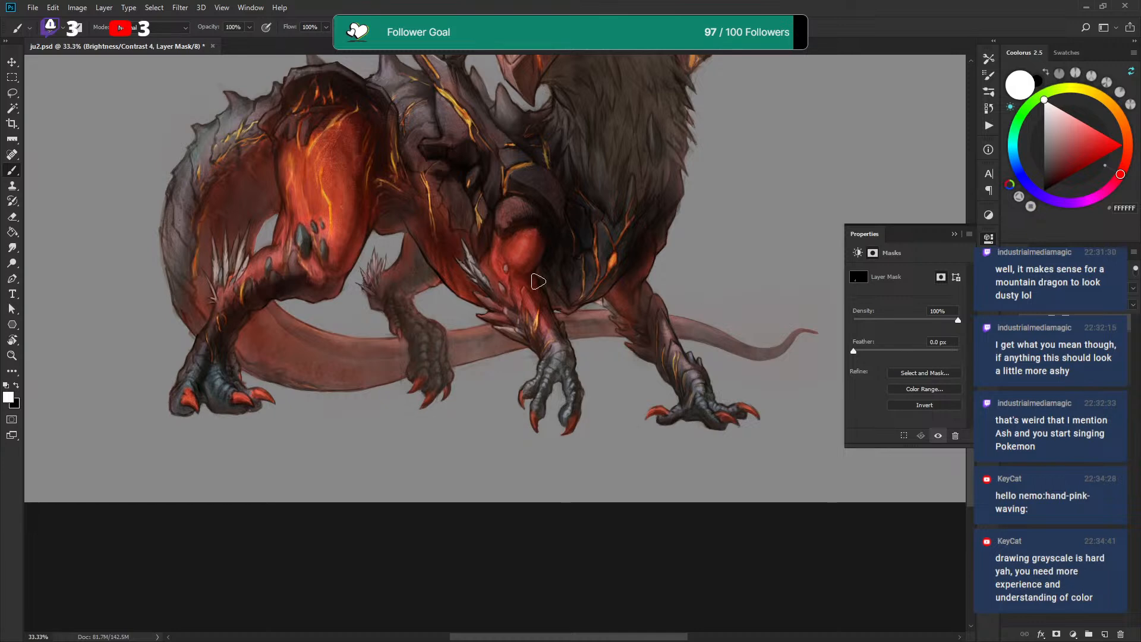
drag(517, 325, 497, 318)
drag(650, 344, 608, 281)
mouse_move(659, 352)
mouse_down()
mouse_move(652, 312)
mouse_move(614, 296)
mouse_up()
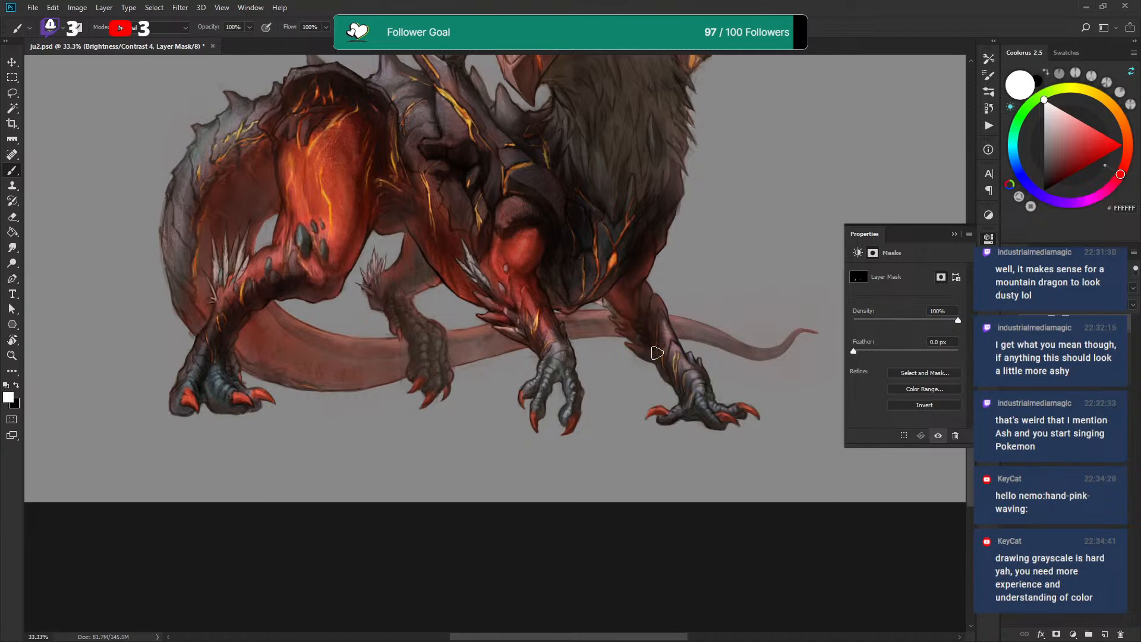
drag(666, 258, 654, 278)
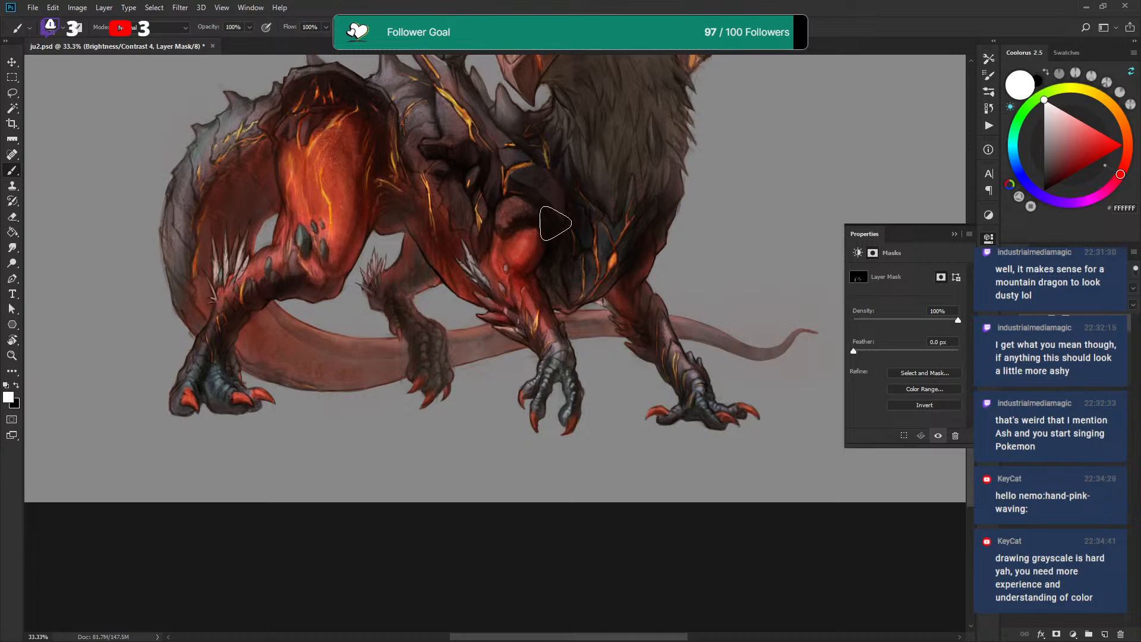
Examine the contrast across the whole creature, from the head and mane to the legs and tail
drag(670, 158, 627, 288)
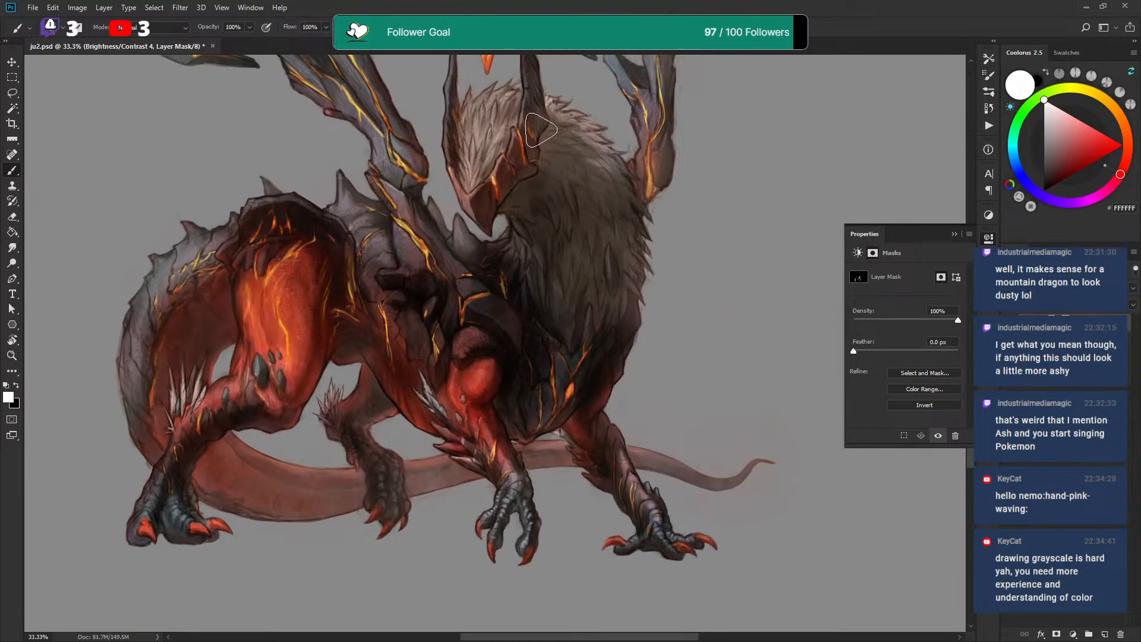
drag(508, 172, 497, 247)
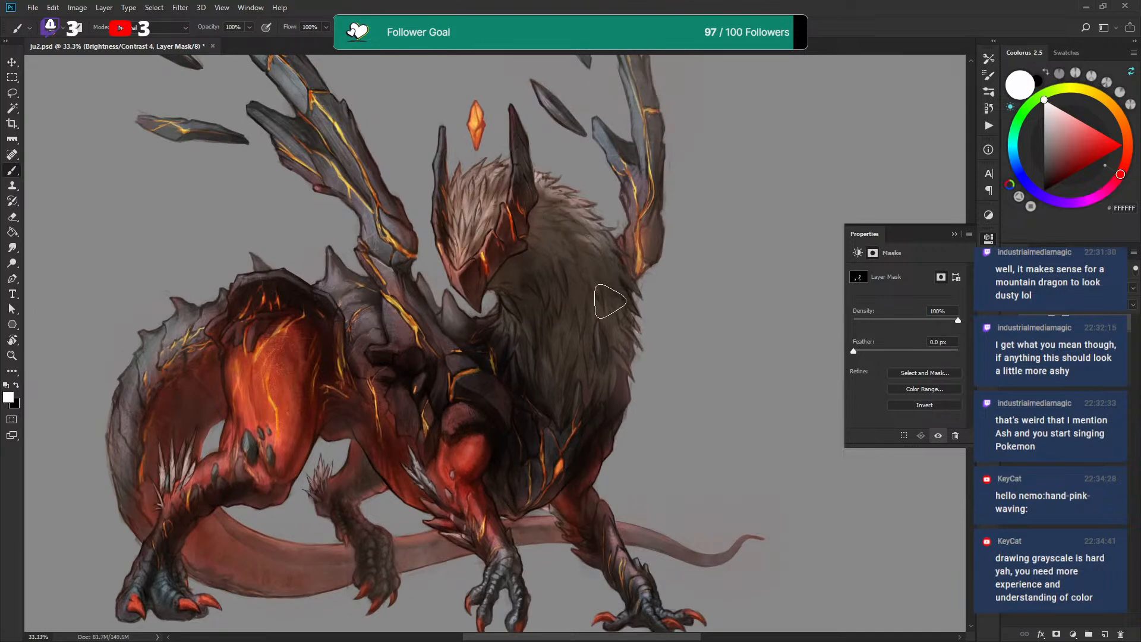
mouse_move(606, 288)
mouse_down()
mouse_move(565, 249)
mouse_move(547, 184)
mouse_up()
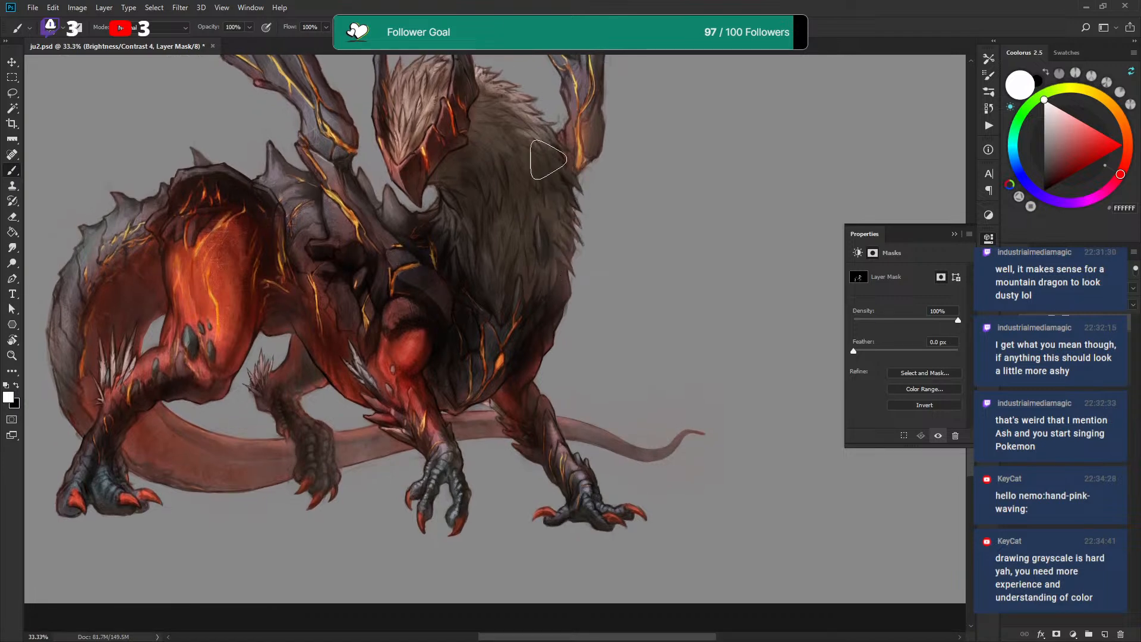
drag(606, 90, 584, 234)
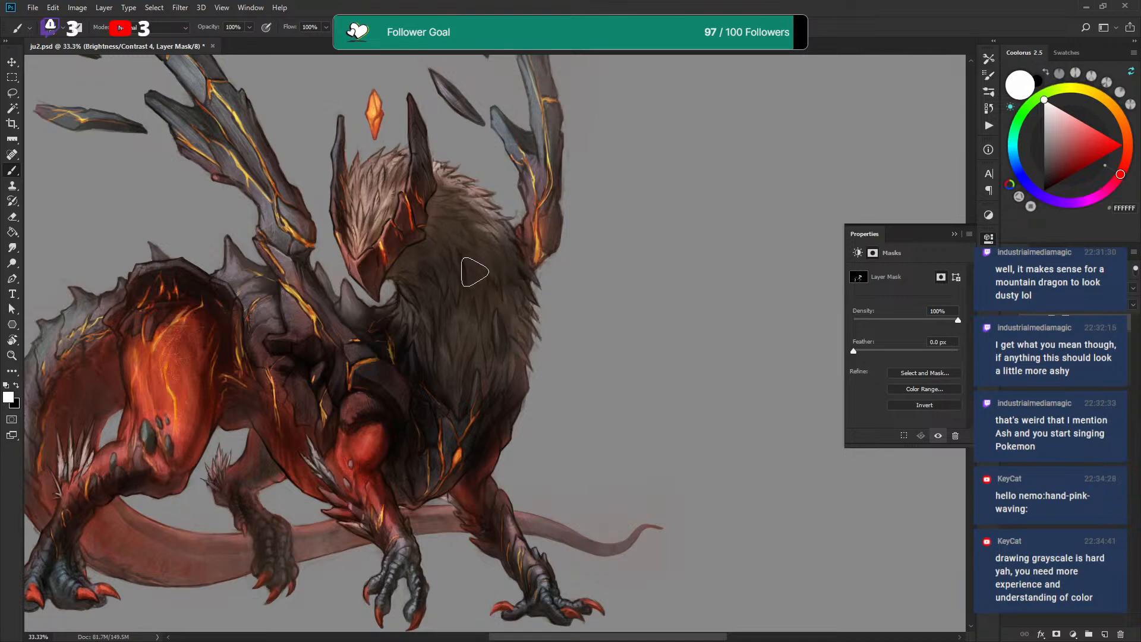
drag(468, 214, 592, 116)
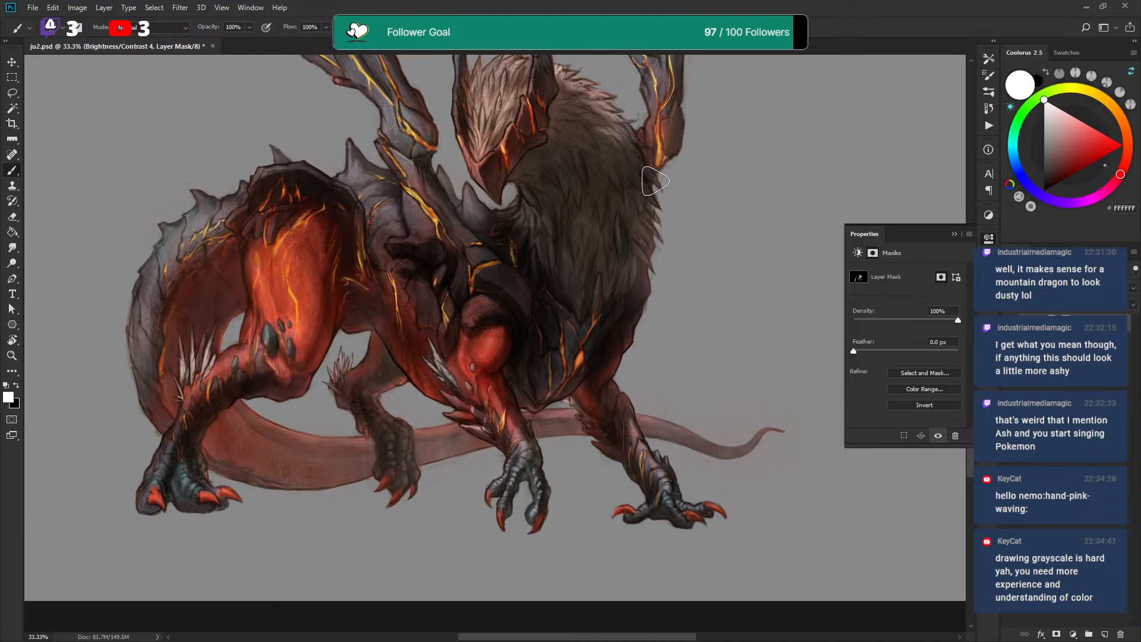
drag(653, 181, 639, 205)
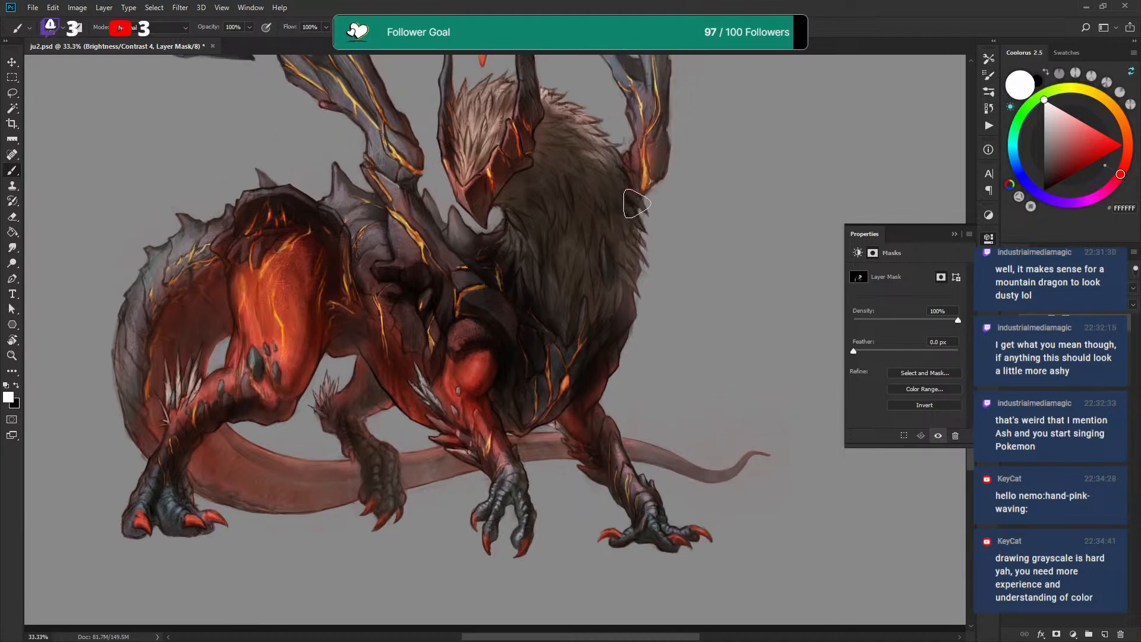
drag(642, 271, 629, 214)
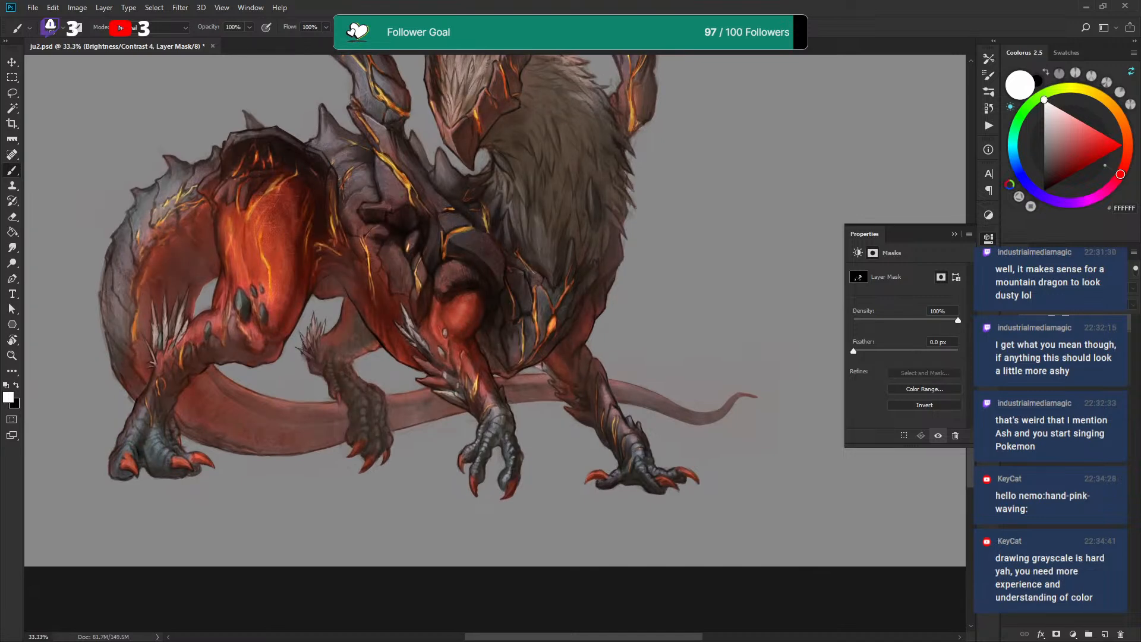
key(ctrl+minus)
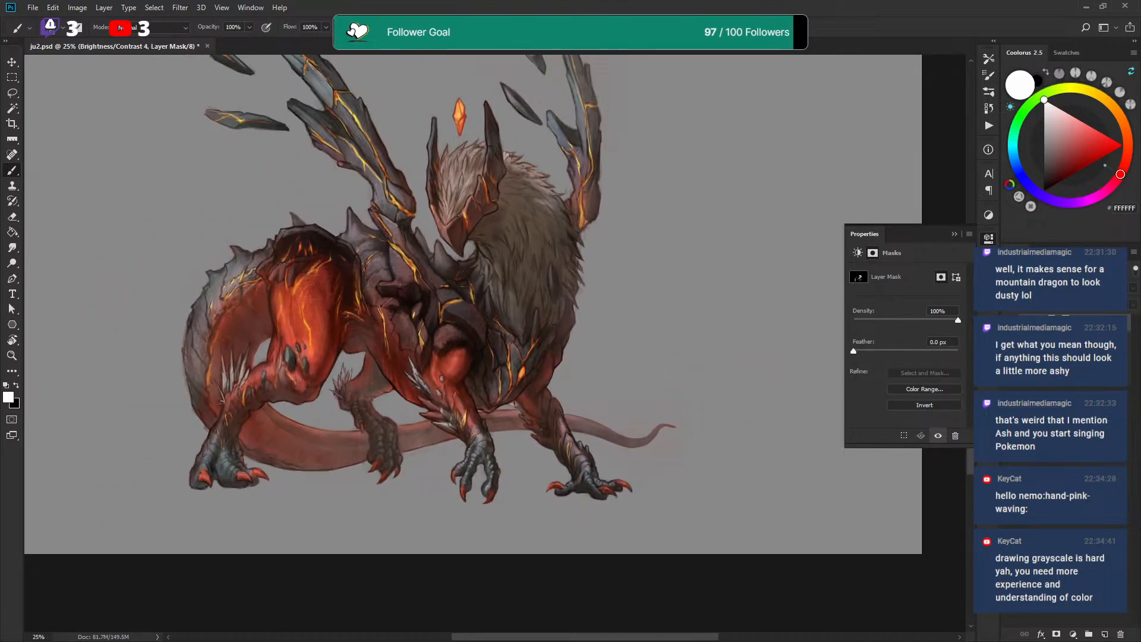
key(ctrl+plus)
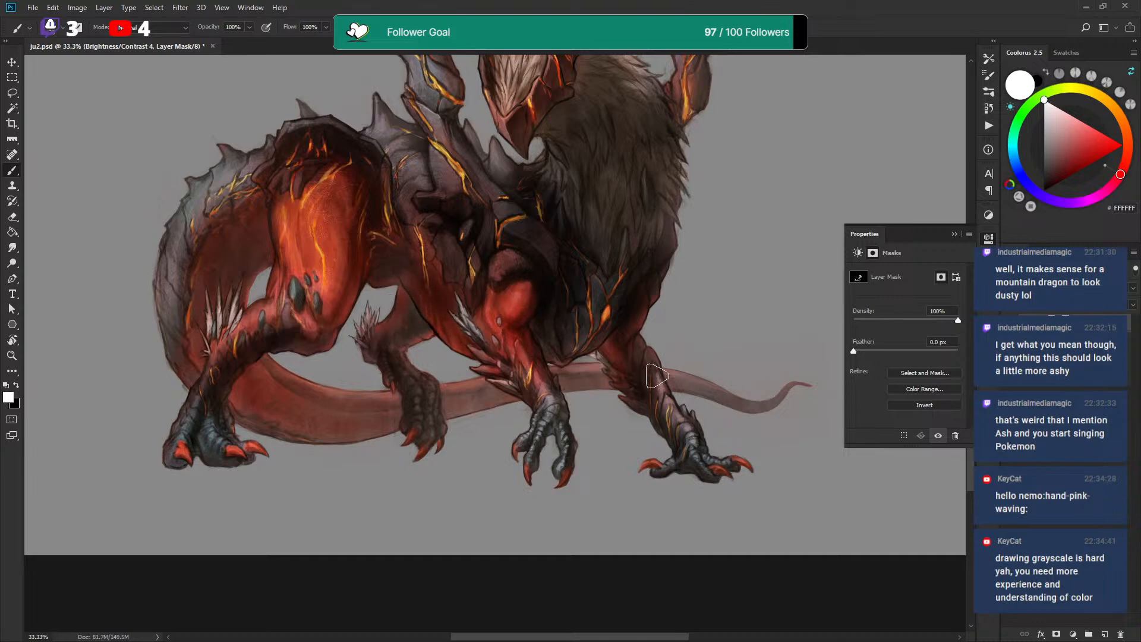
Switch to a round brush at 48% opacity and shrink it for detail work on the far foreleg
mouse_move(706, 341)
mouse_down()
mouse_move(567, 220)
mouse_move(531, 229)
mouse_up()
key(ctrl+plus)
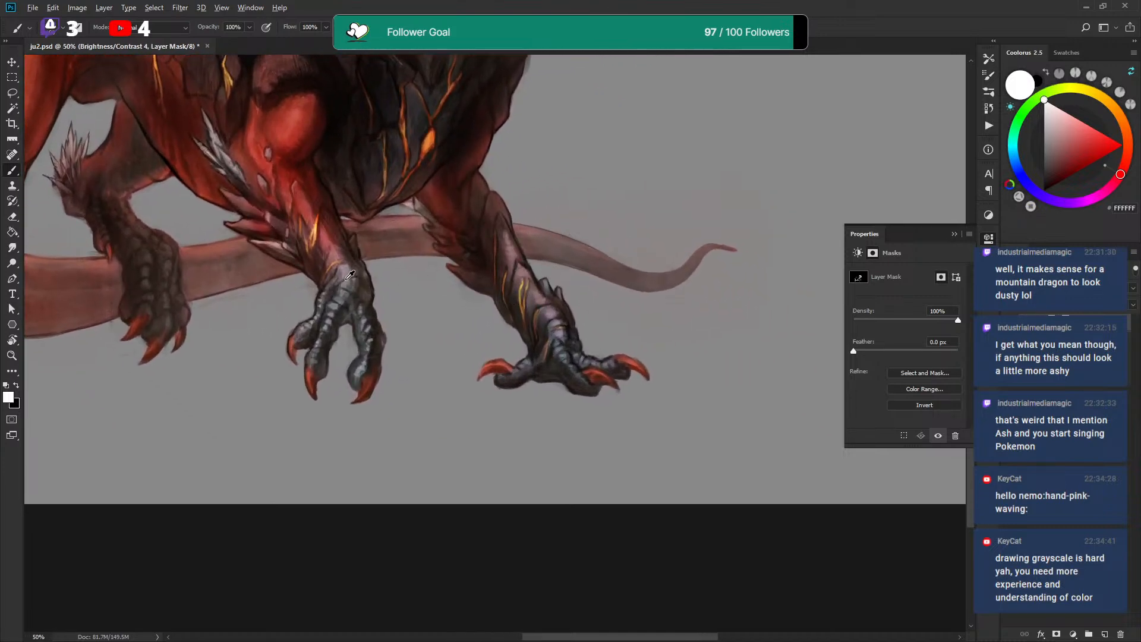
alt+click(476, 216)
right_click(504, 209)
click(743, 351)
click(615, 186)
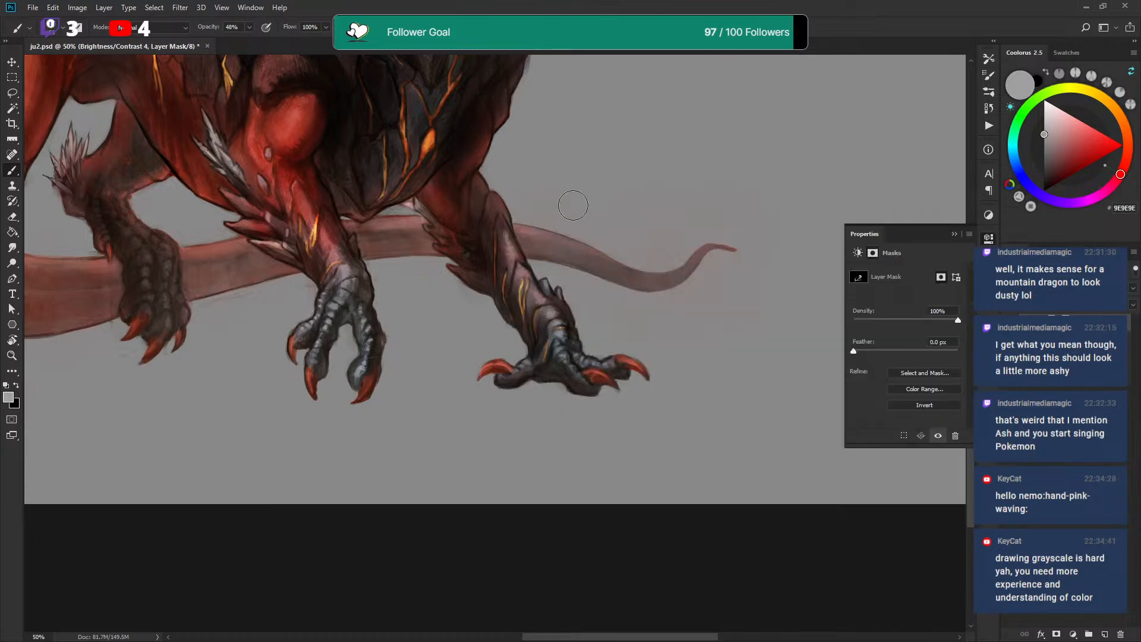
alt+click(509, 243)
key(bracketleft)
key(bracketleft)
key(bracketleft)
key(bracketleft)
key(bracketleft)
key(bracketleft)
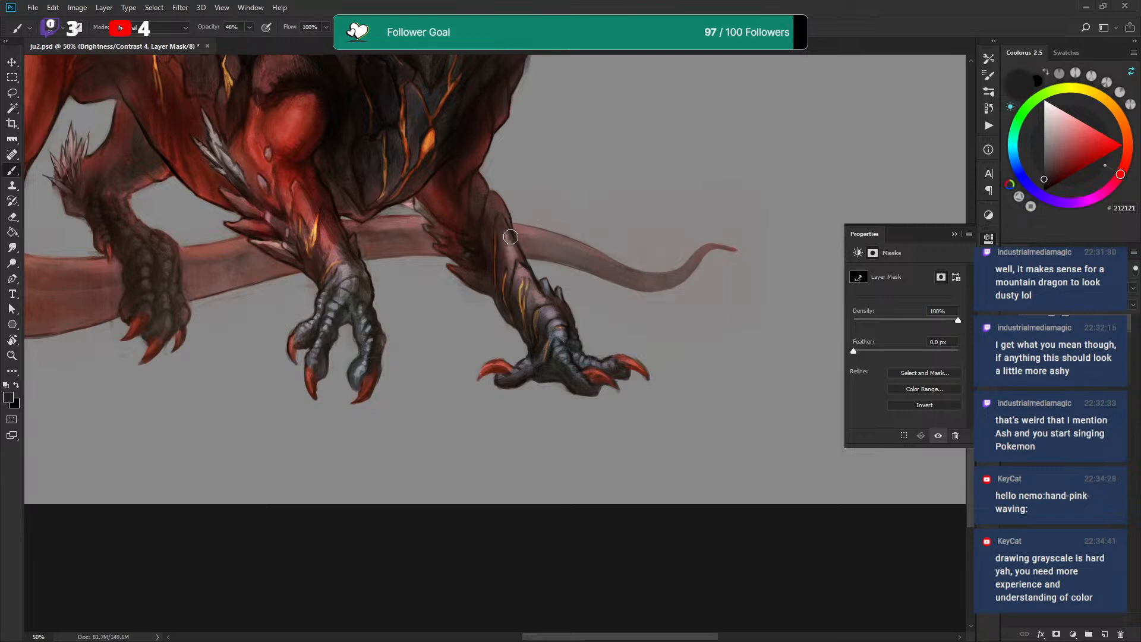
Add a new layer and paint muted reddish tones sampled from the leg along the far foreleg's outer edge
click(1105, 634)
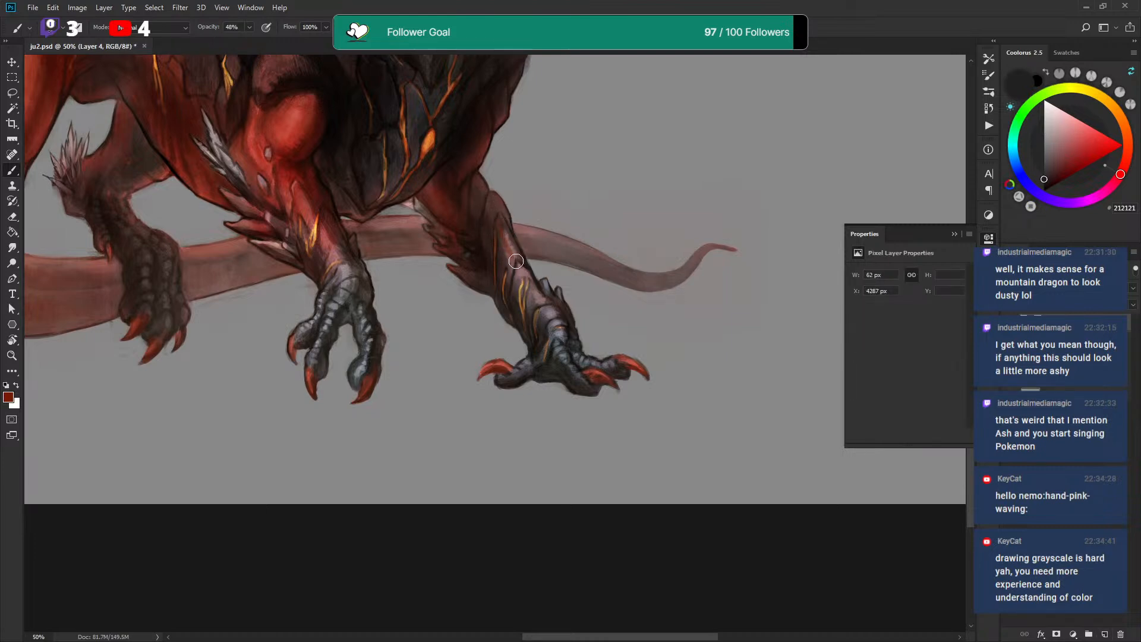
alt+click(509, 239)
alt+click(504, 243)
mouse_move(506, 239)
mouse_down()
mouse_move(515, 257)
mouse_move(502, 227)
mouse_up()
alt+click(527, 278)
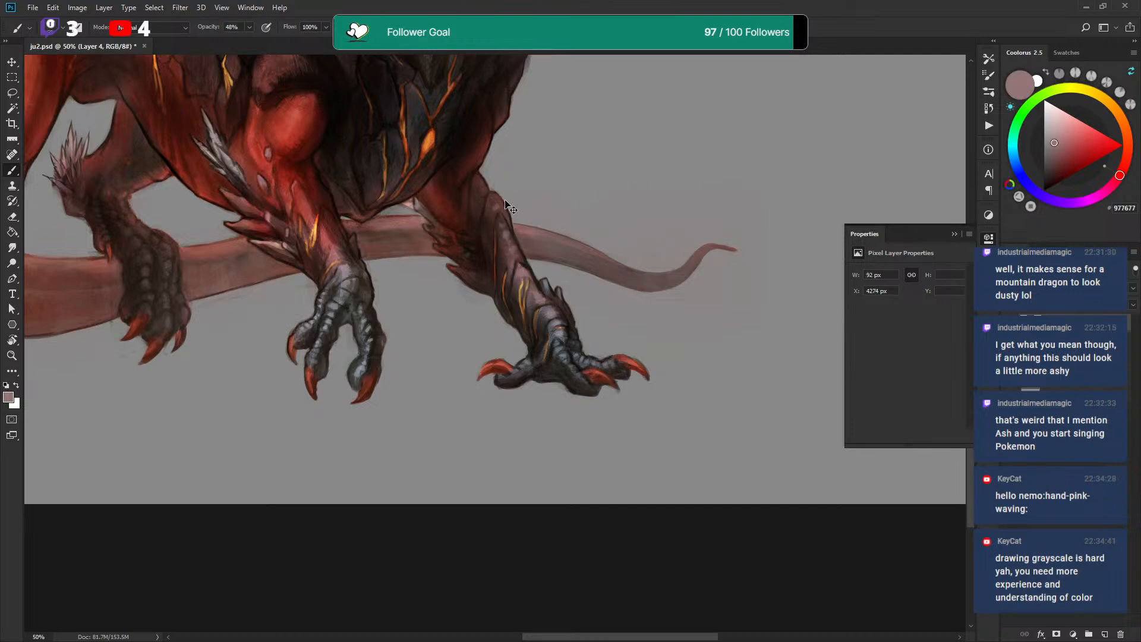
alt+click(503, 207)
drag(492, 204, 497, 194)
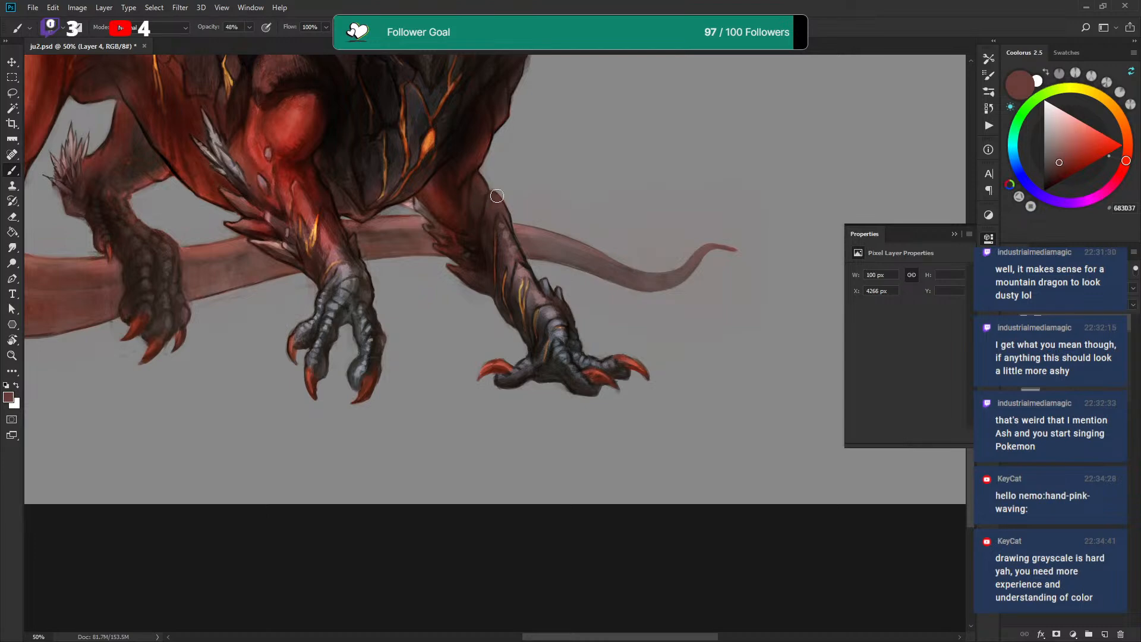
Try dusty pink strokes sampled from the tail on the far foreleg, and undo the last strokes
alt+click(530, 234)
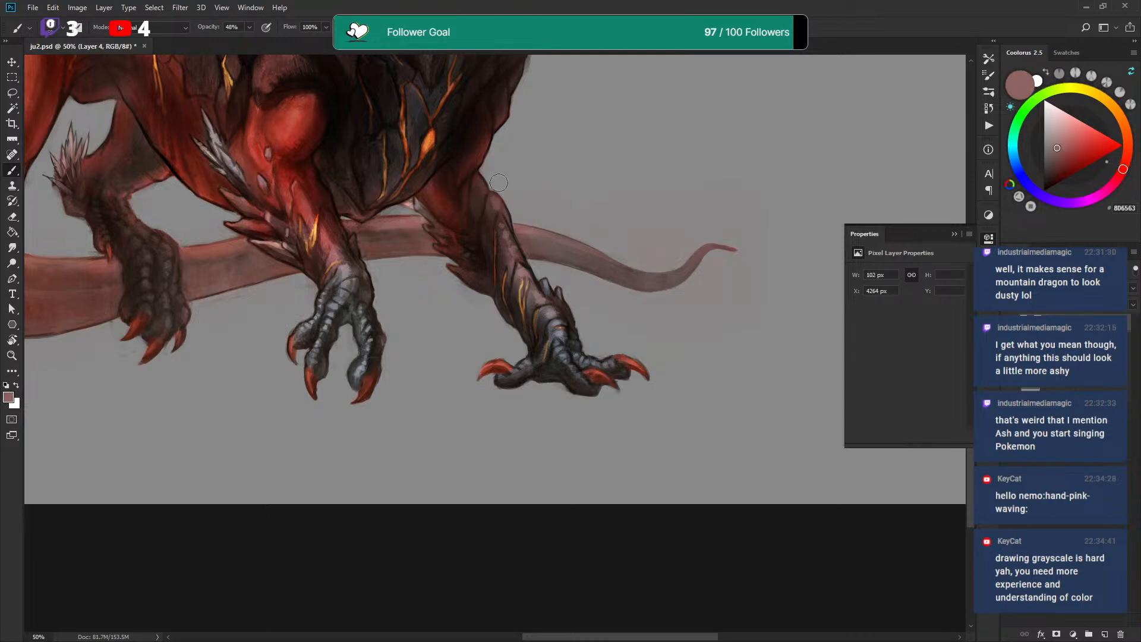
mouse_move(504, 281)
mouse_down()
mouse_move(518, 268)
mouse_move(514, 284)
mouse_move(509, 275)
mouse_up()
key(ctrl+alt+z)
key(ctrl+alt+z)
key(ctrl+alt+z)
Deepen the far foreleg's elbow, upper edge and rear feathers with dark browns sampled from the leg
alt+click(499, 218)
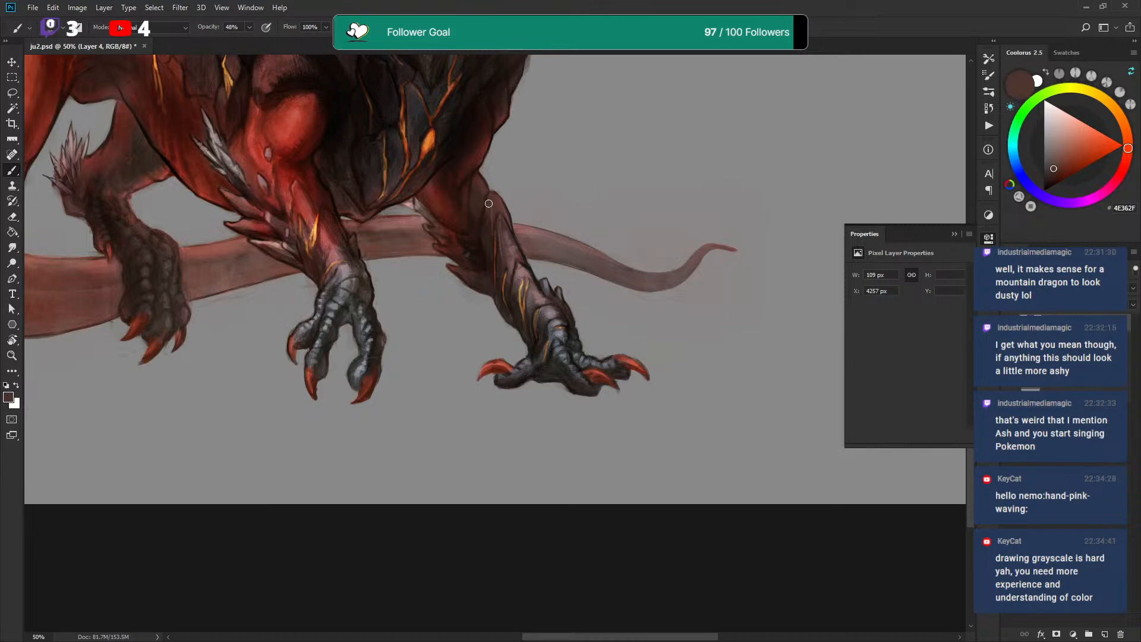
alt+click(478, 189)
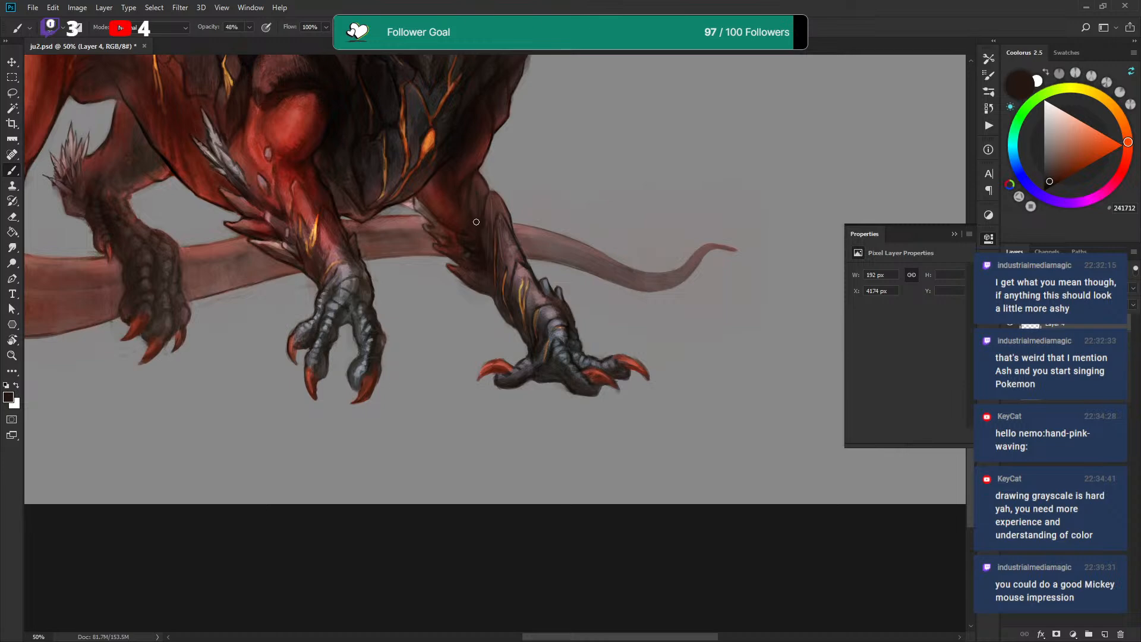
alt+click(479, 192)
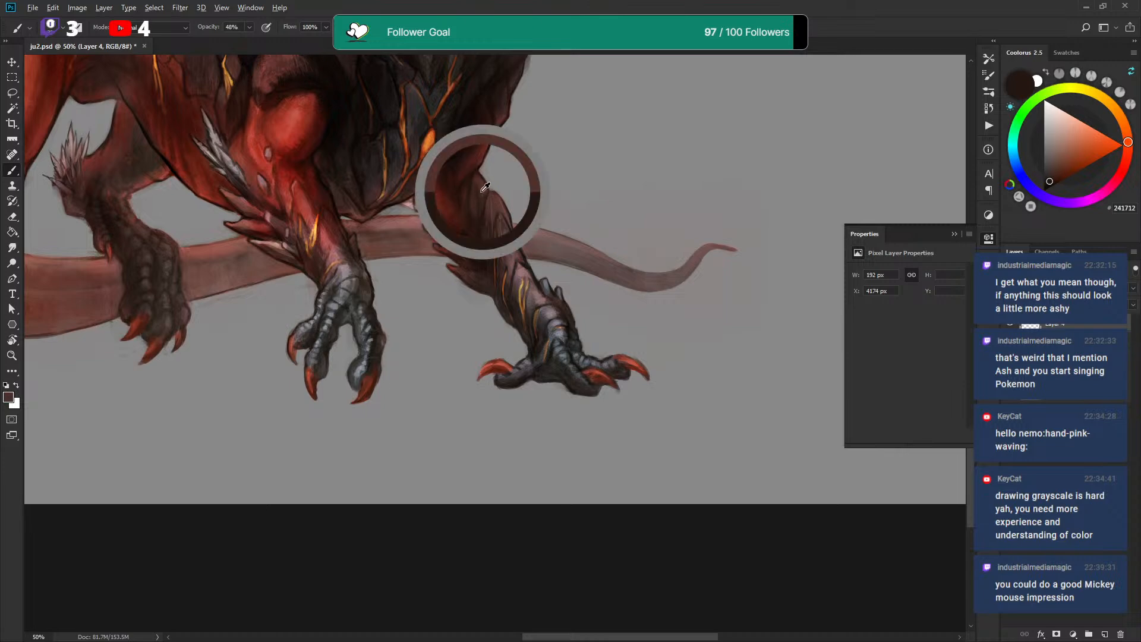
alt+click(497, 231)
alt+click(476, 246)
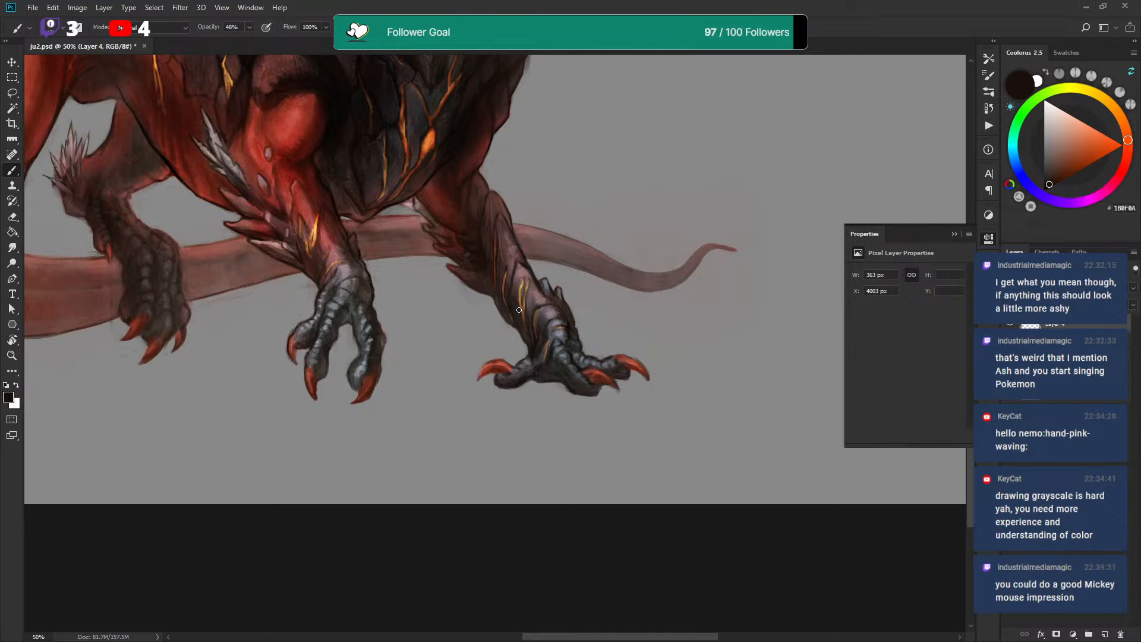
Paint dark accents around the small studs and pale elbow feathers of the near foreleg
drag(538, 254, 648, 215)
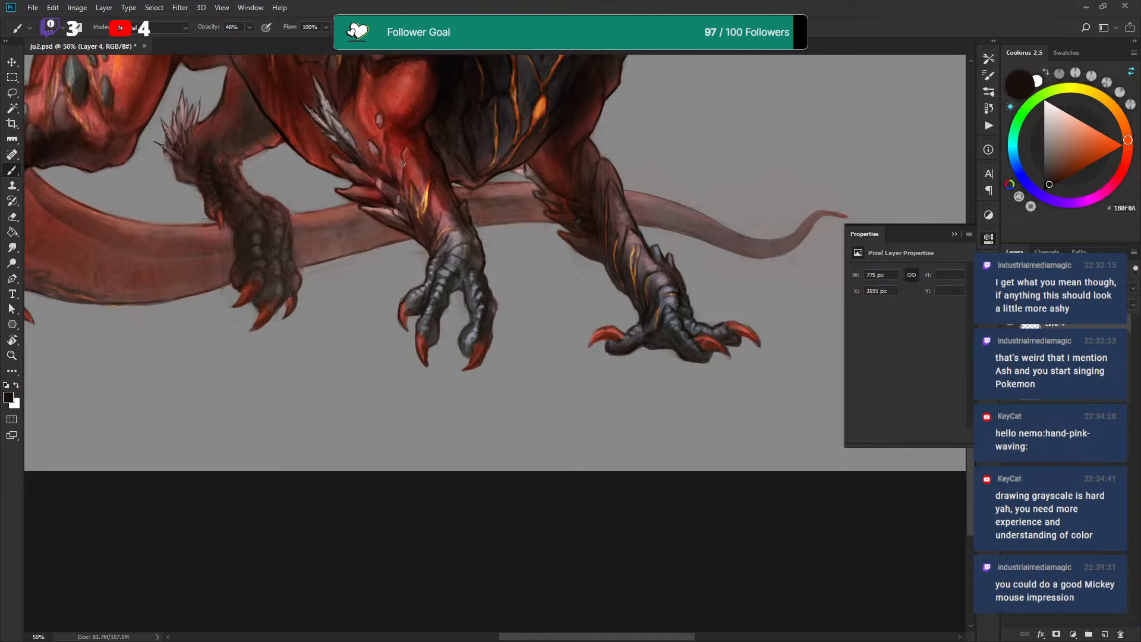
mouse_move(385, 141)
mouse_down()
mouse_move(394, 184)
mouse_move(384, 148)
mouse_up()
drag(405, 193, 409, 205)
scroll(385, 209, up, 3)
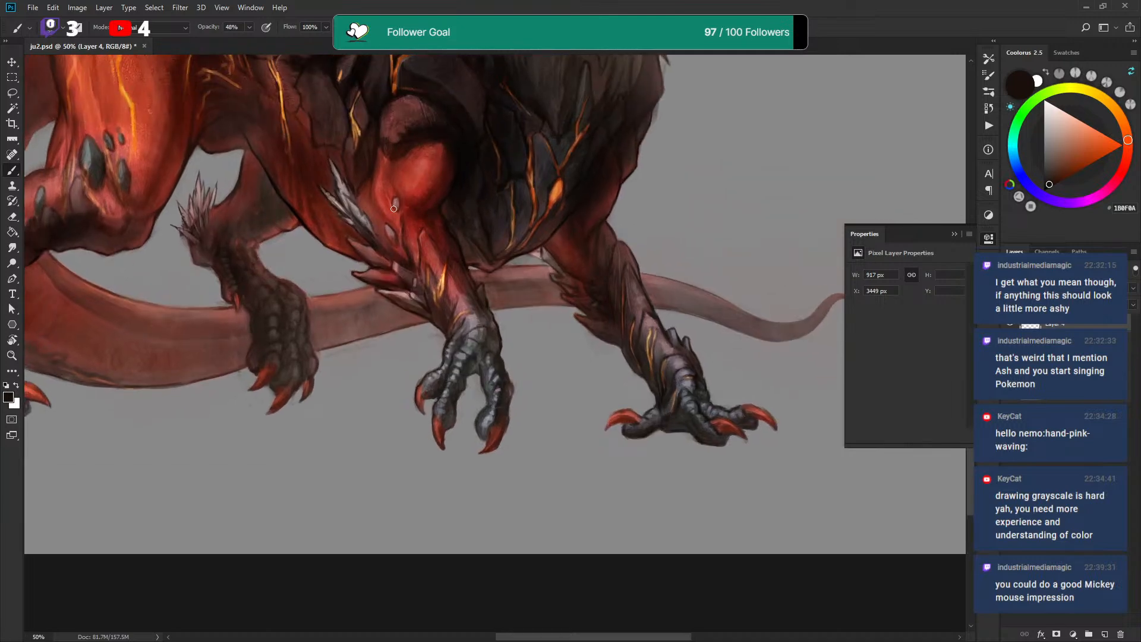
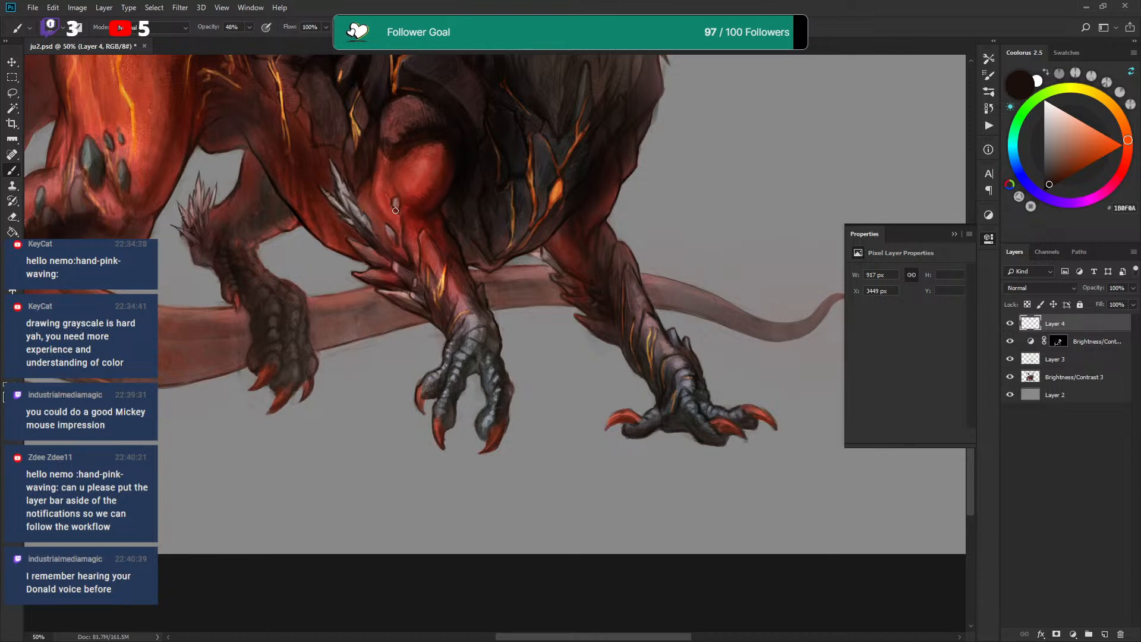
scroll(356, 190, up, 2)
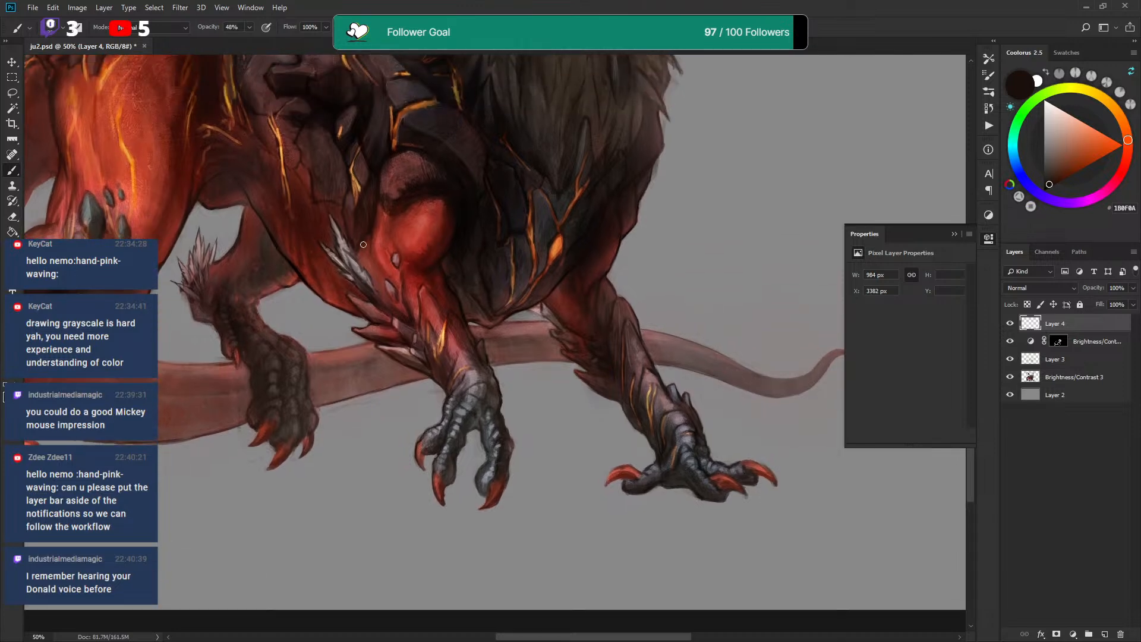
drag(350, 265, 340, 249)
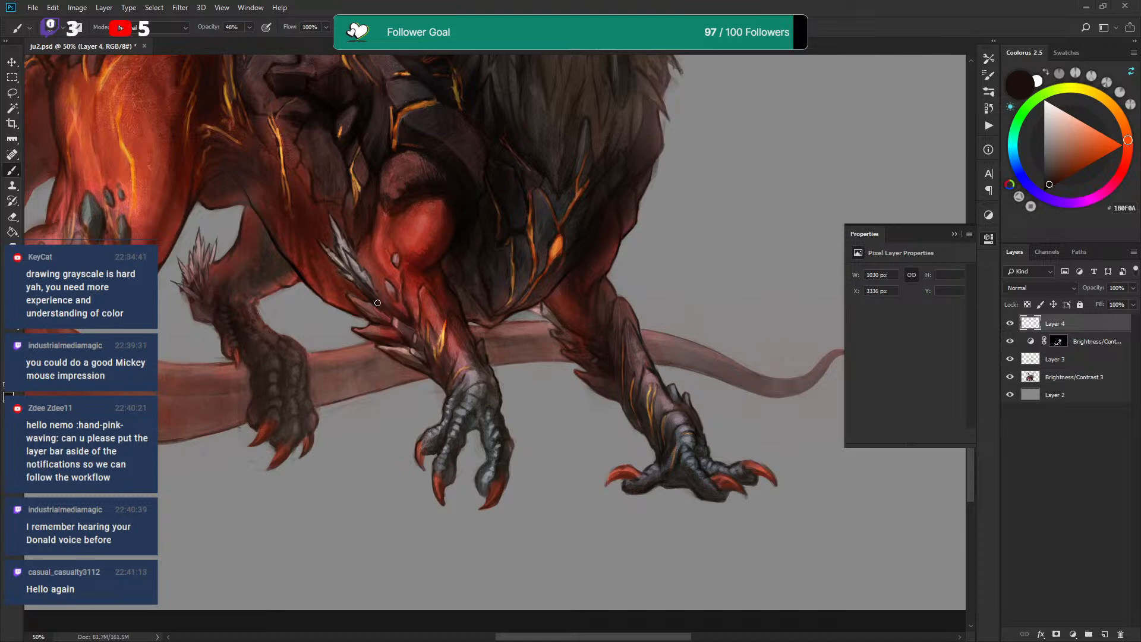
Refine the near foreleg's lower feathers and forearm with dark red and near-black tones sampled from the painting
alt+click(386, 337)
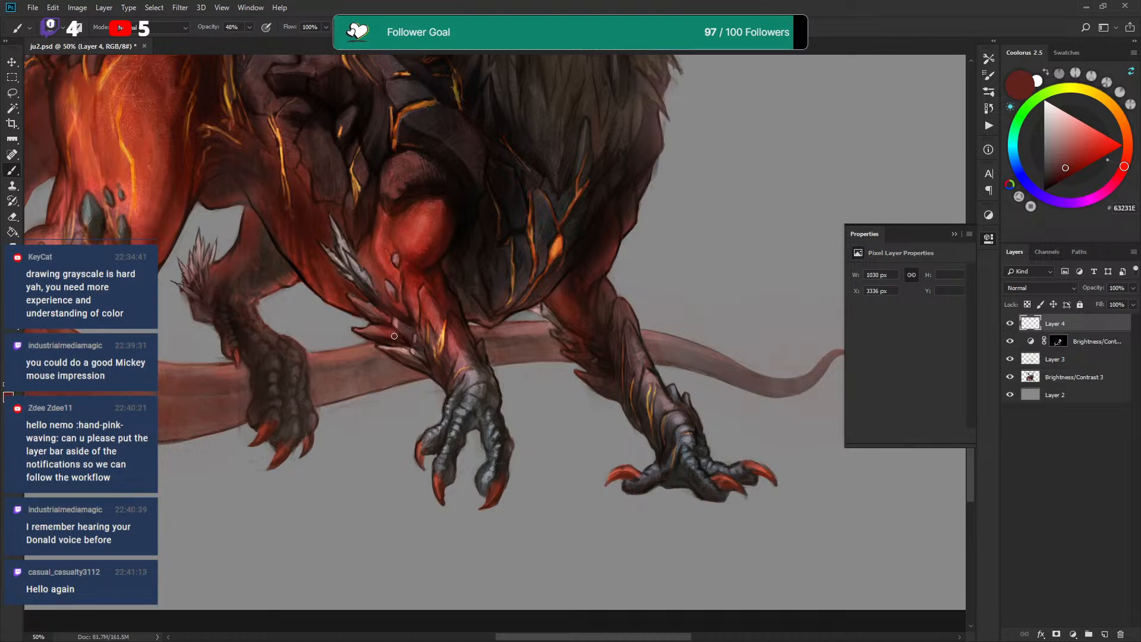
drag(435, 339, 417, 291)
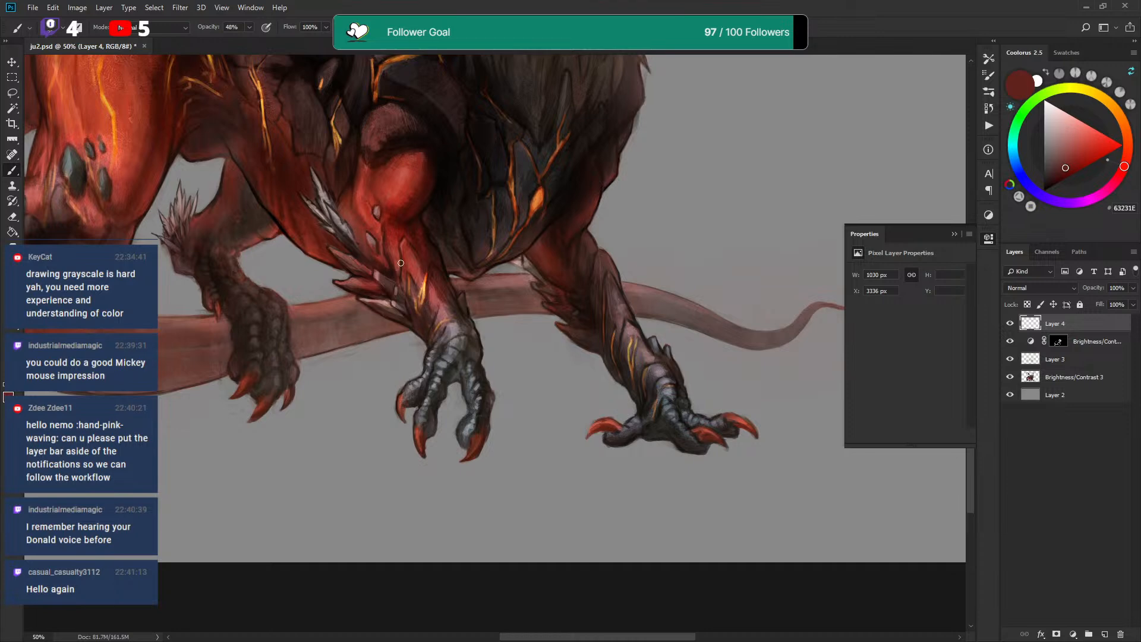
alt+click(324, 215)
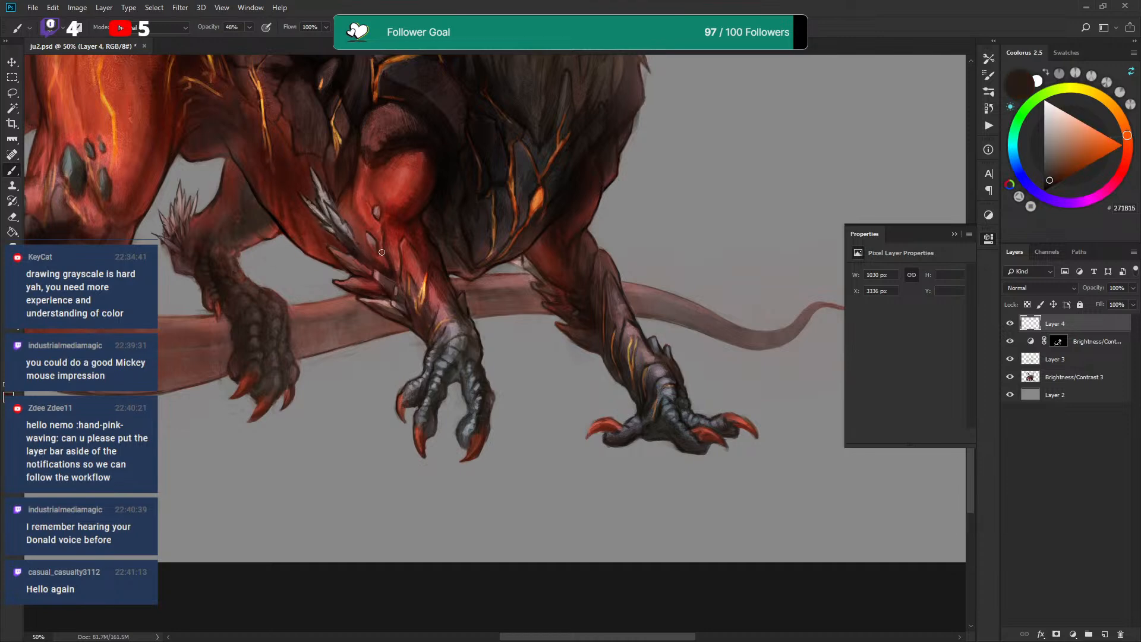
alt+click(389, 289)
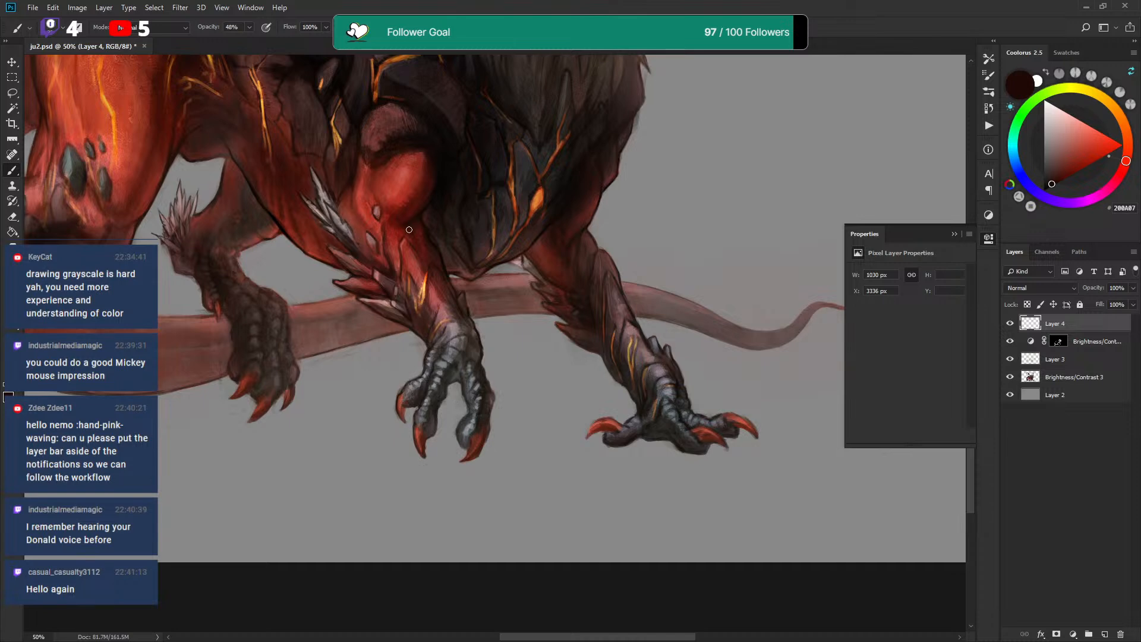
Redo the shading where the near foreleg's red muscle bulge meets the chest, using sampled near-black and deep red
alt+click(509, 168)
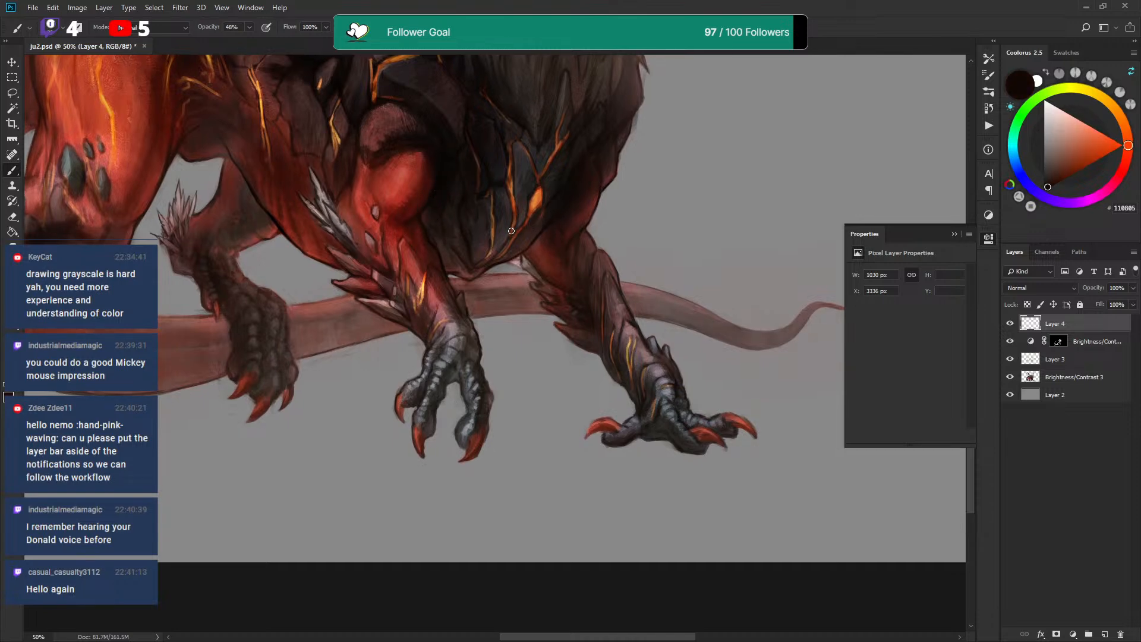
alt+click(421, 215)
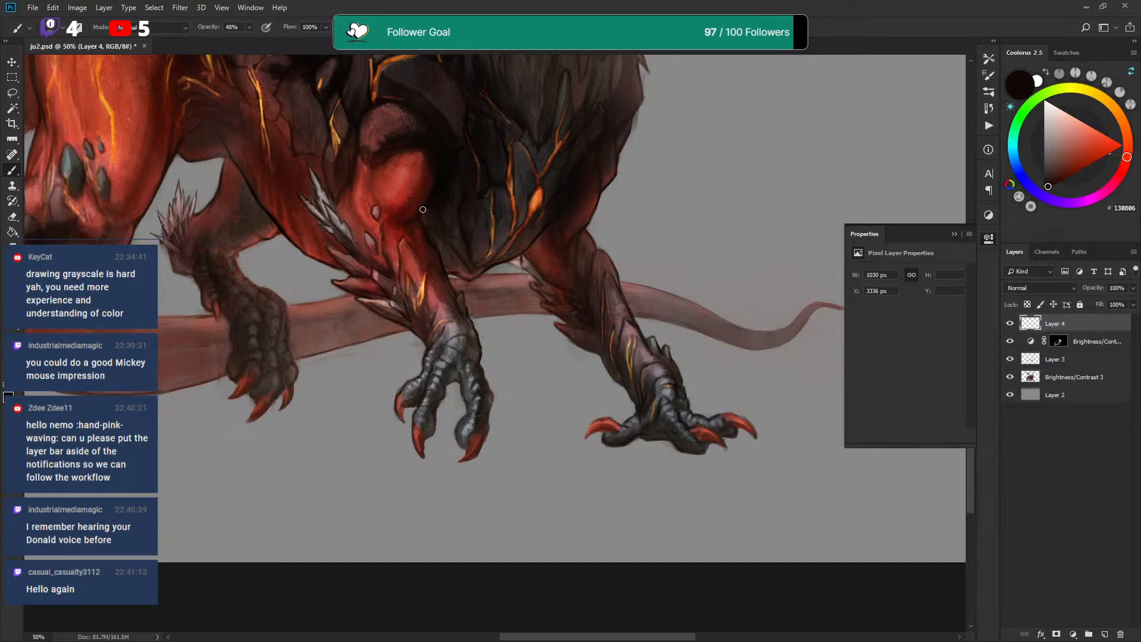
key(ctrl+z)
alt+click(421, 158)
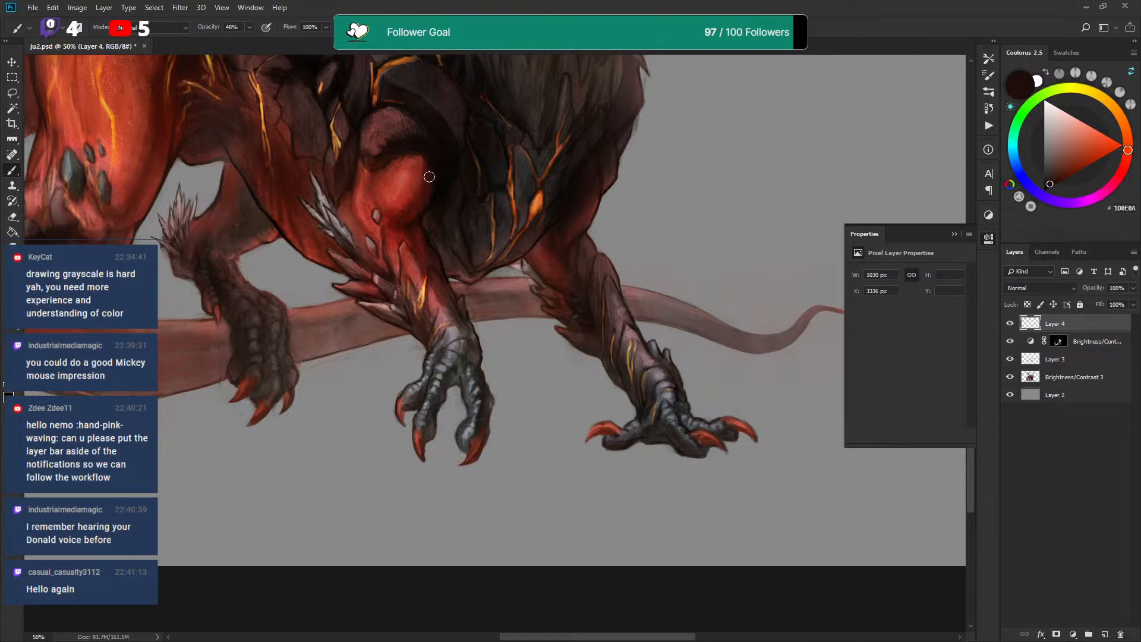
alt+click(426, 172)
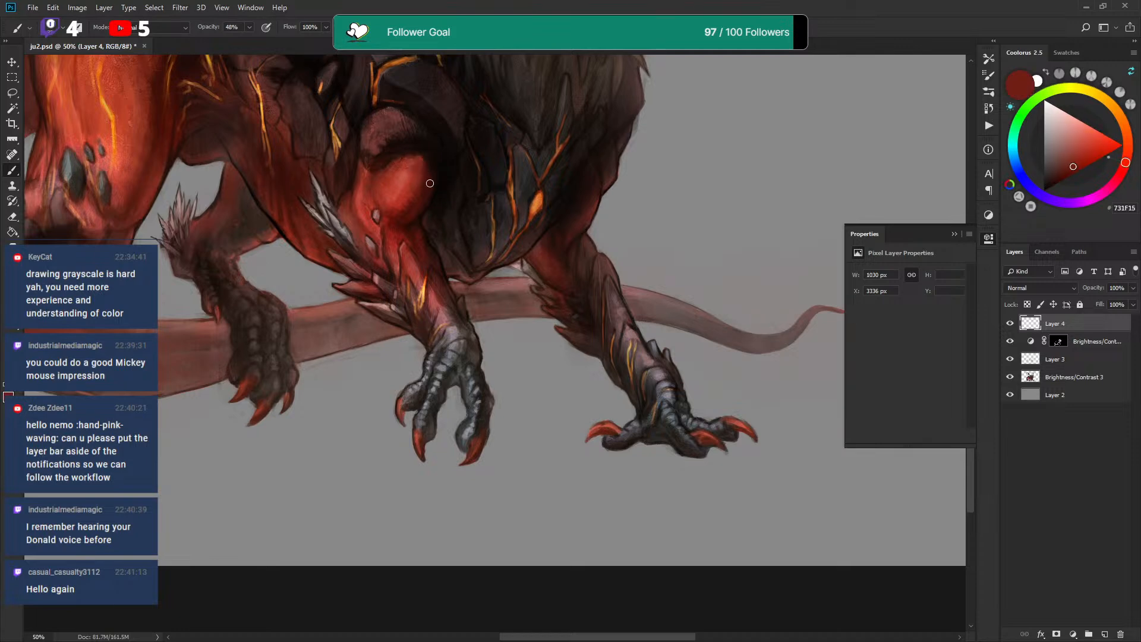
Touch up the dark shoulder plates and the spike below the beak with dark tones sampled from the surrounding area
alt+click(355, 156)
drag(583, 154, 568, 202)
drag(468, 148, 473, 208)
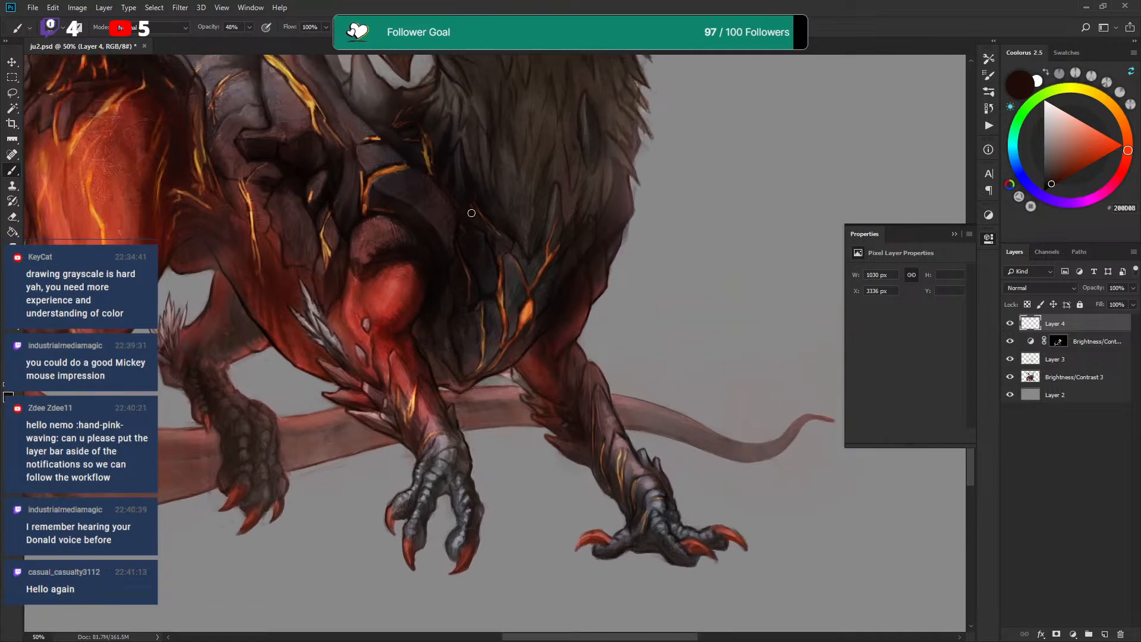
scroll(466, 222, up, 3)
alt+click(378, 154)
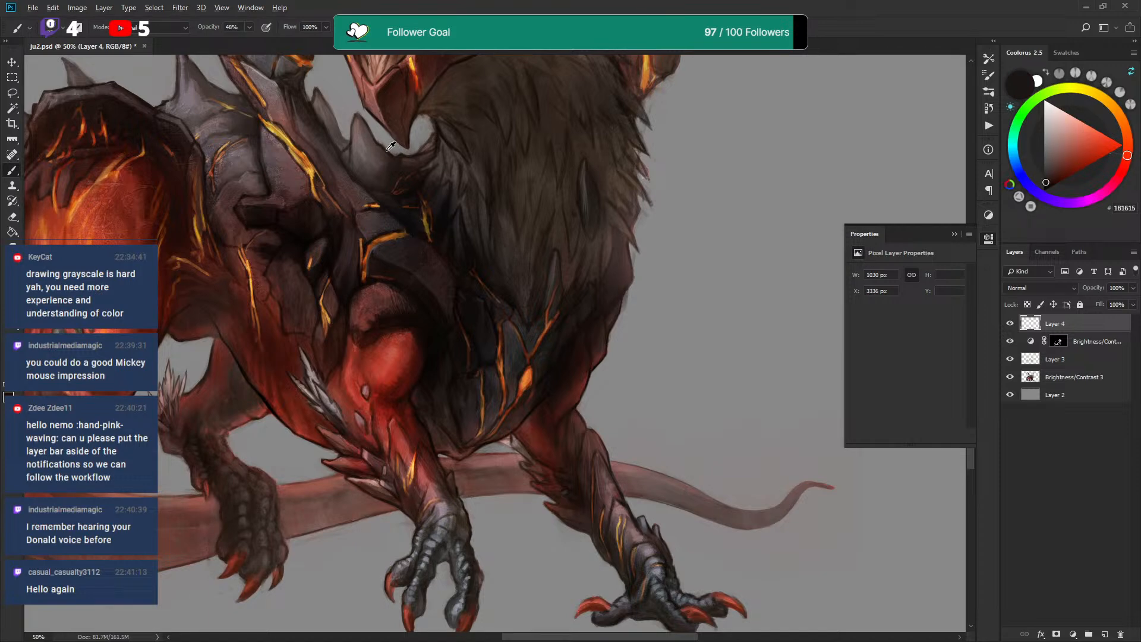
alt+click(388, 148)
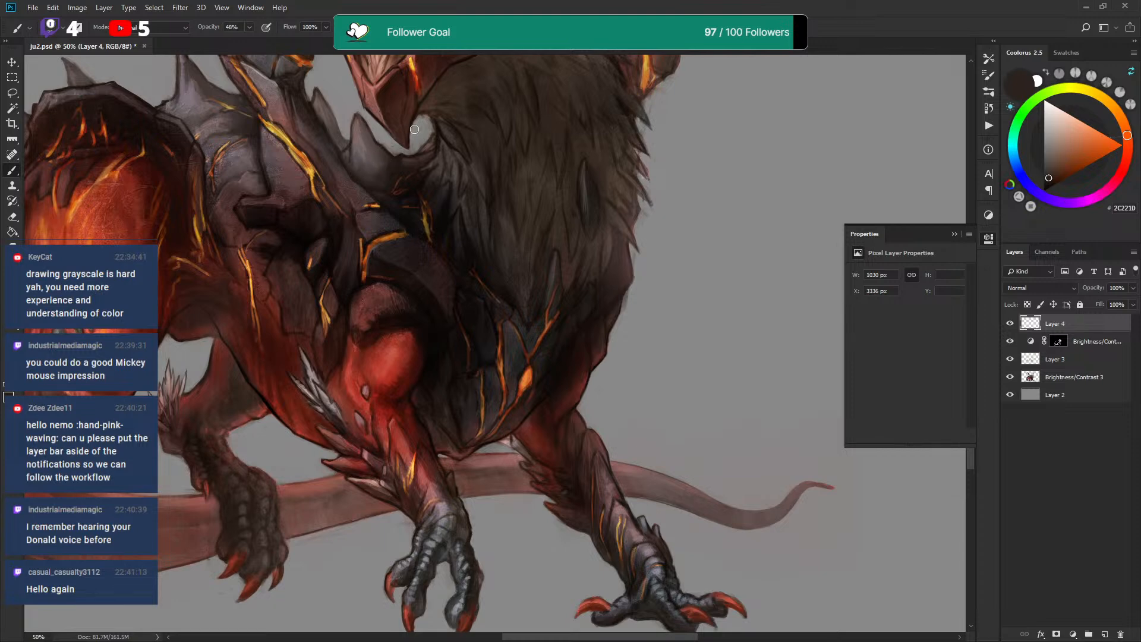
Open the brush presets while working around the beak and mane
drag(496, 176, 571, 243)
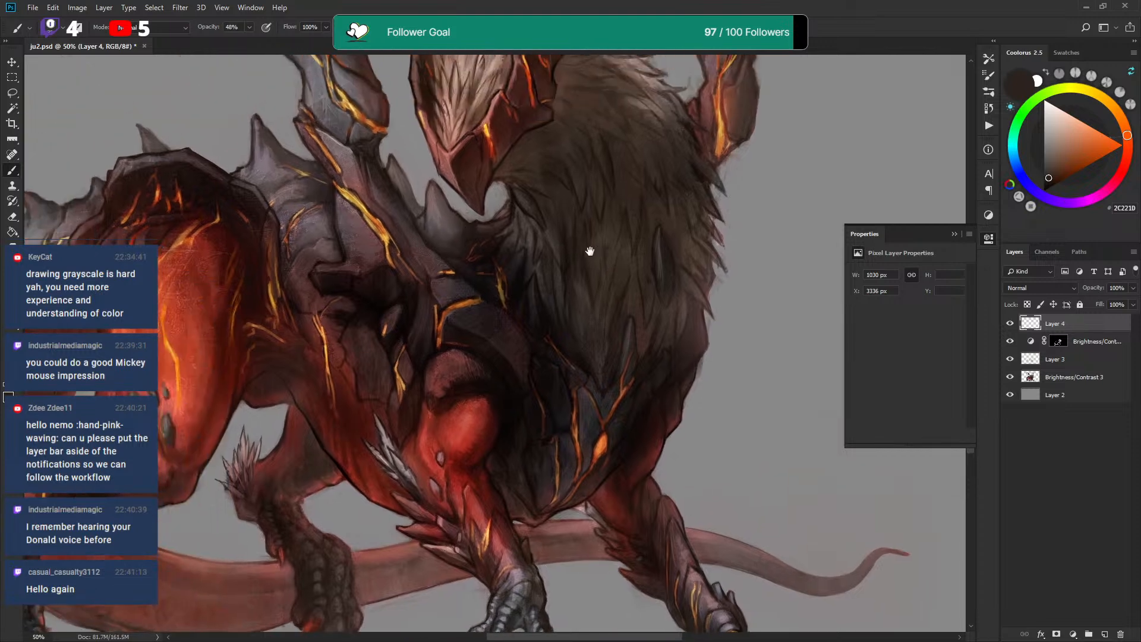
right_click(463, 237)
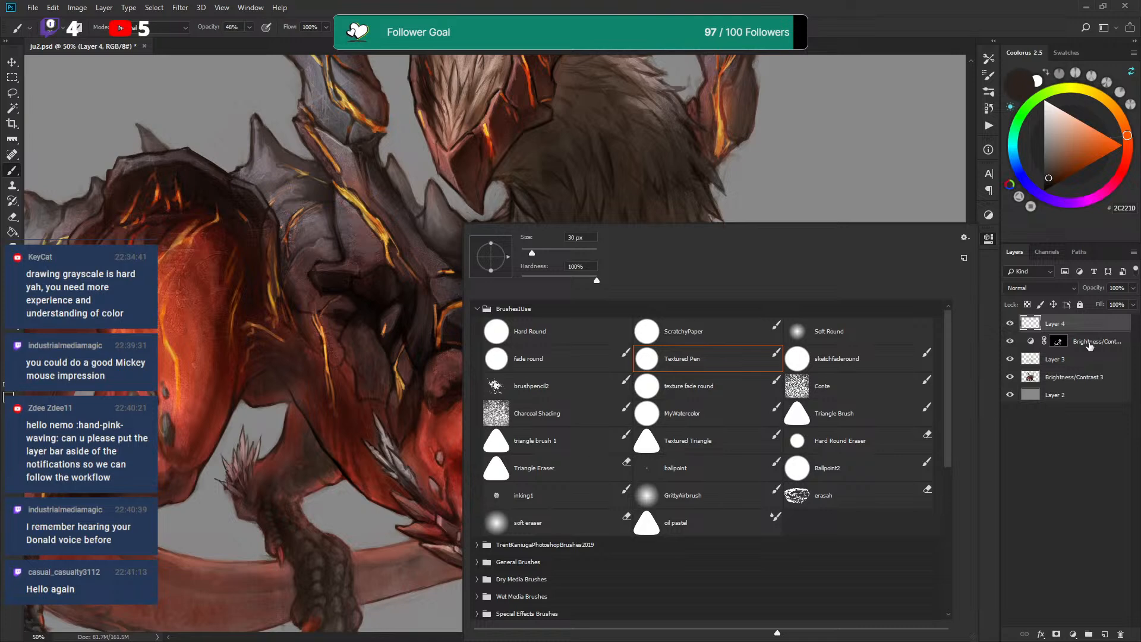
Paint white with the triangle brush 1 preset on the Brightness/Contrast layer's mask to add contrast along the shoulder and back spikes
double_click(1057, 341)
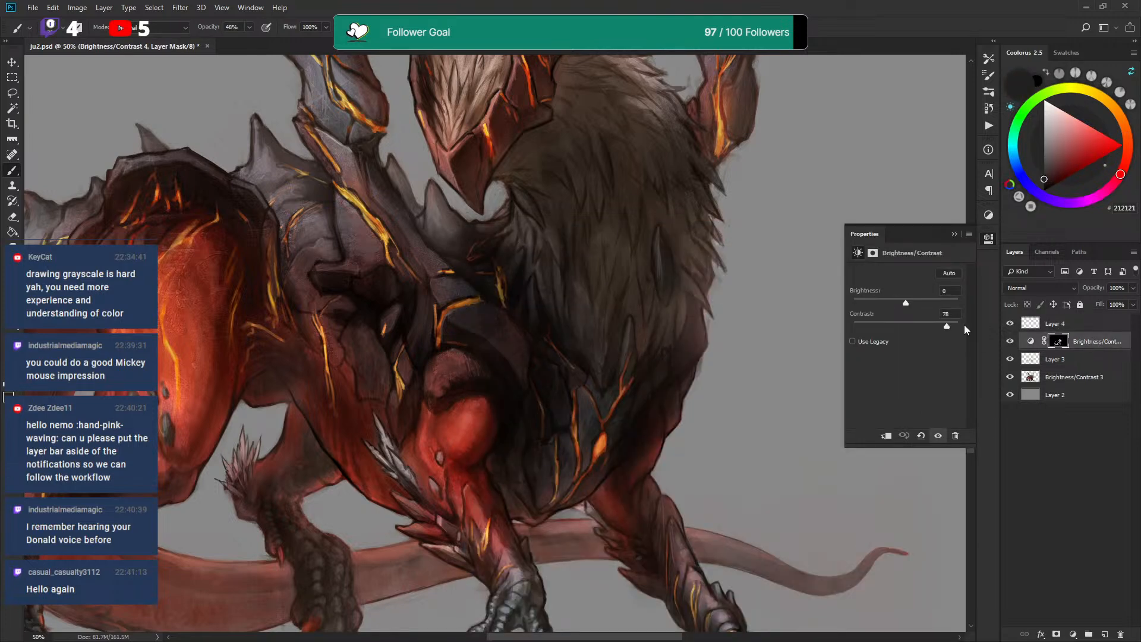
right_click(571, 334)
click(524, 437)
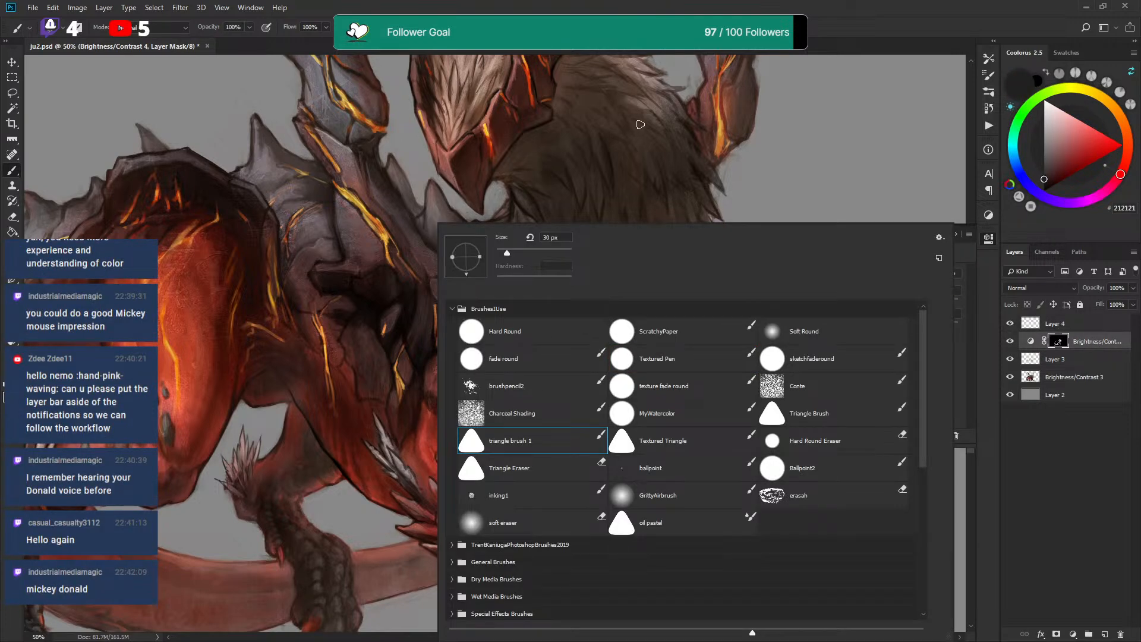
click(663, 10)
alt+click(465, 241)
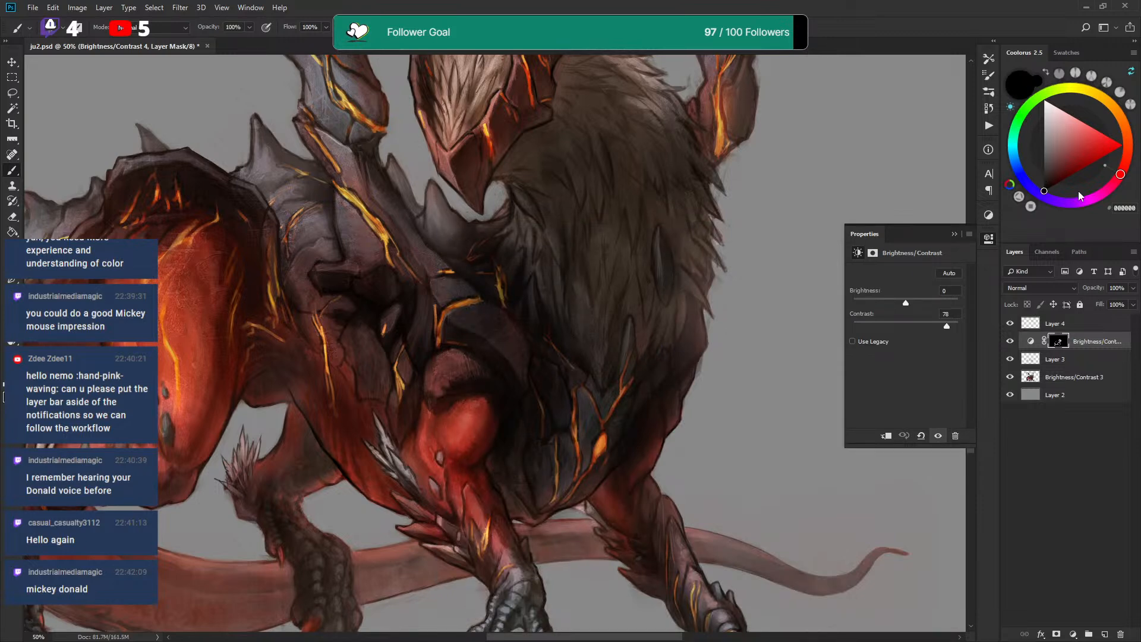
click(1043, 100)
drag(457, 245, 441, 198)
key(ctrl+z)
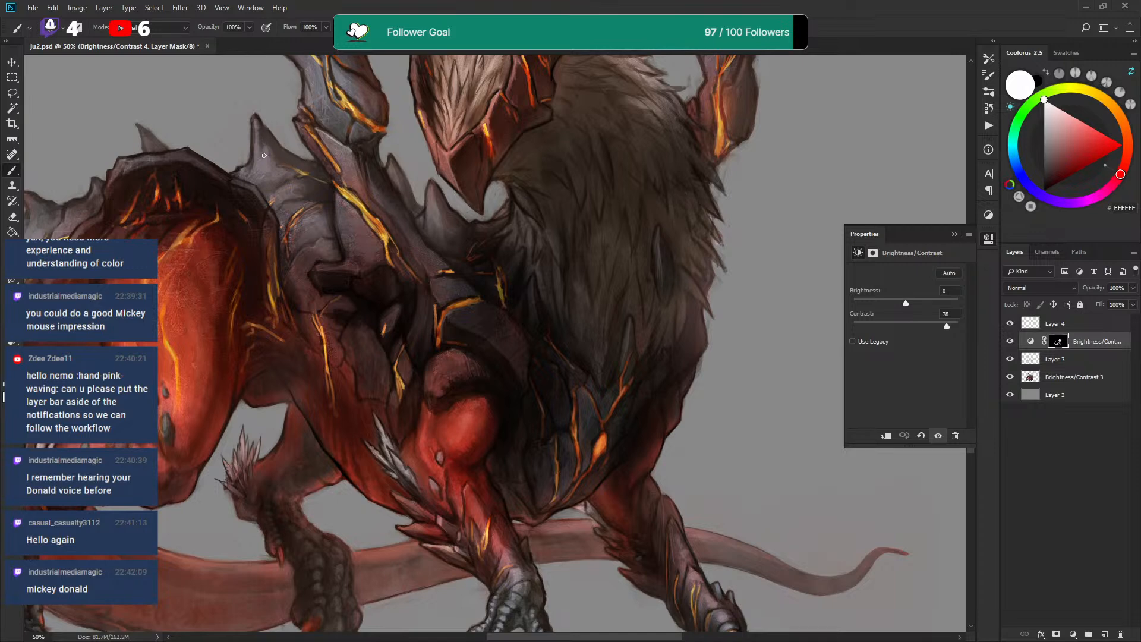
drag(270, 154, 275, 160)
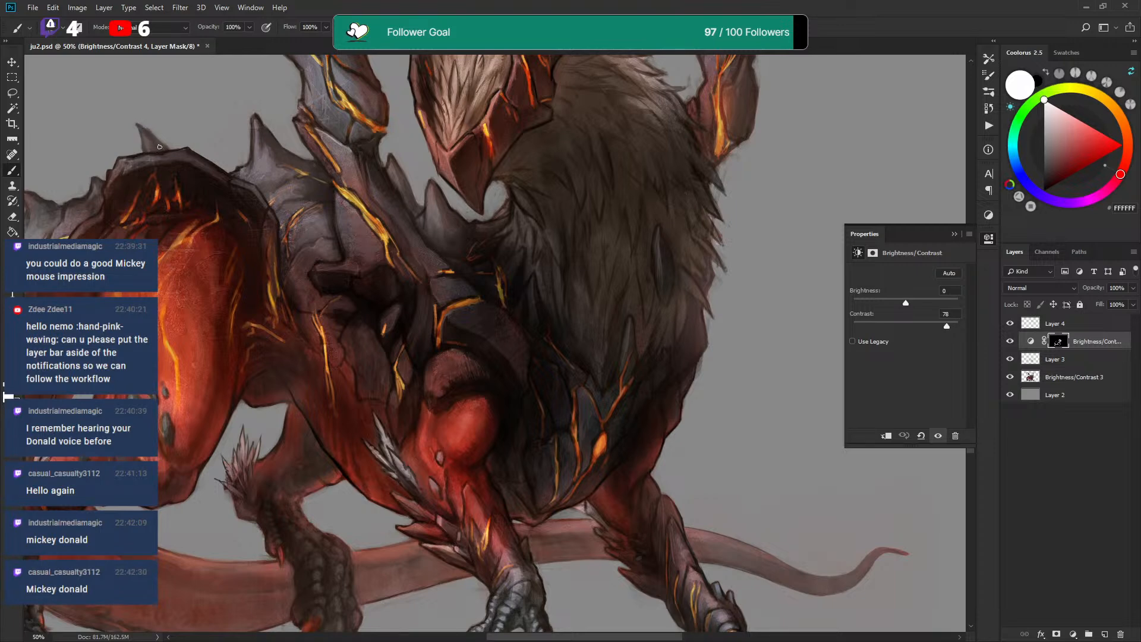
drag(410, 197, 471, 189)
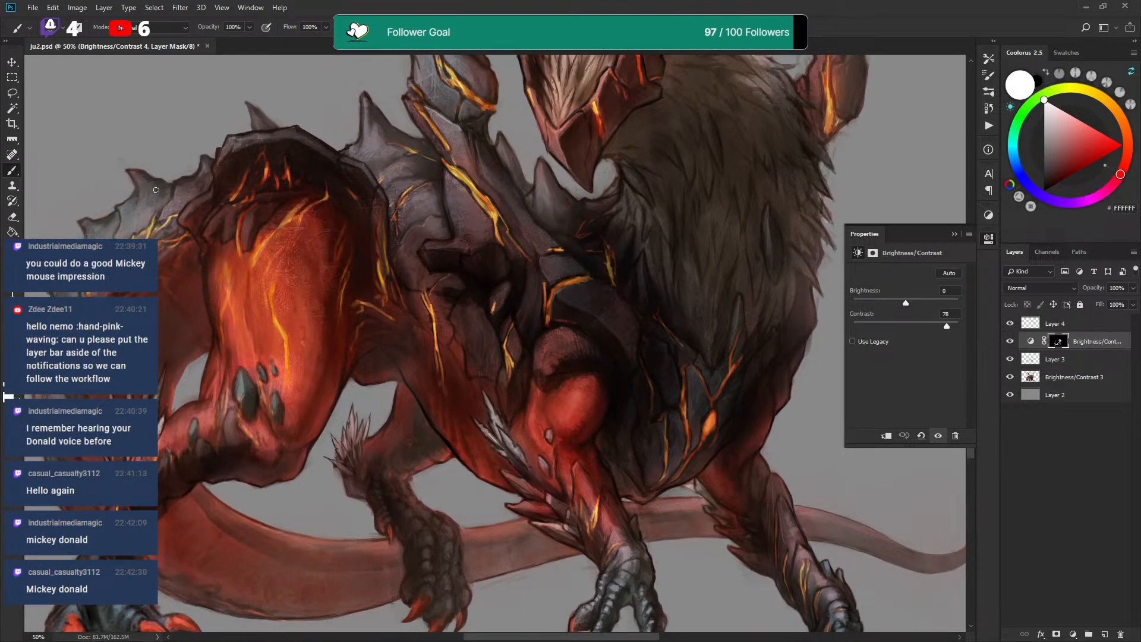
drag(586, 237, 565, 255)
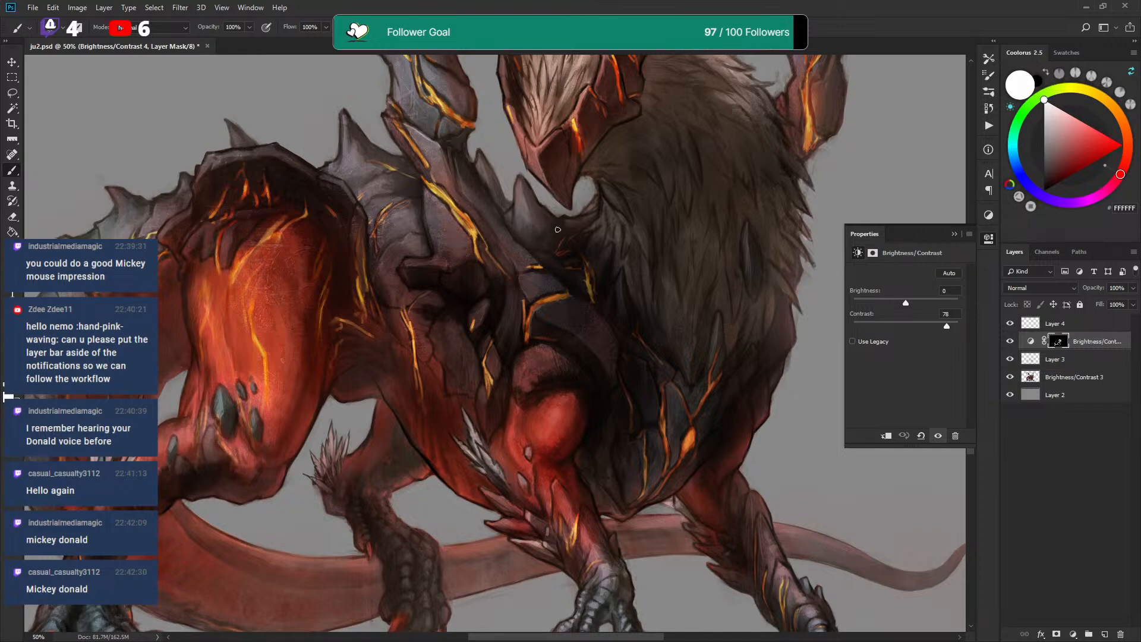
On Layer 4, paint near-black tones sampled from the creature around the neck edge and the lower chest feathers
click(1050, 320)
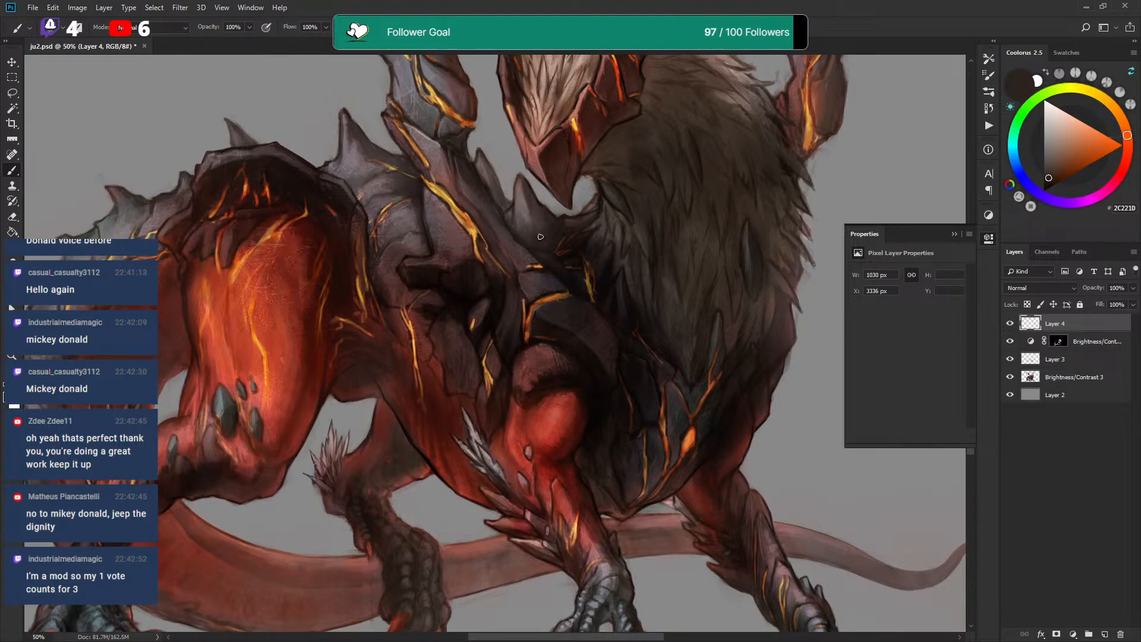
alt+click(573, 246)
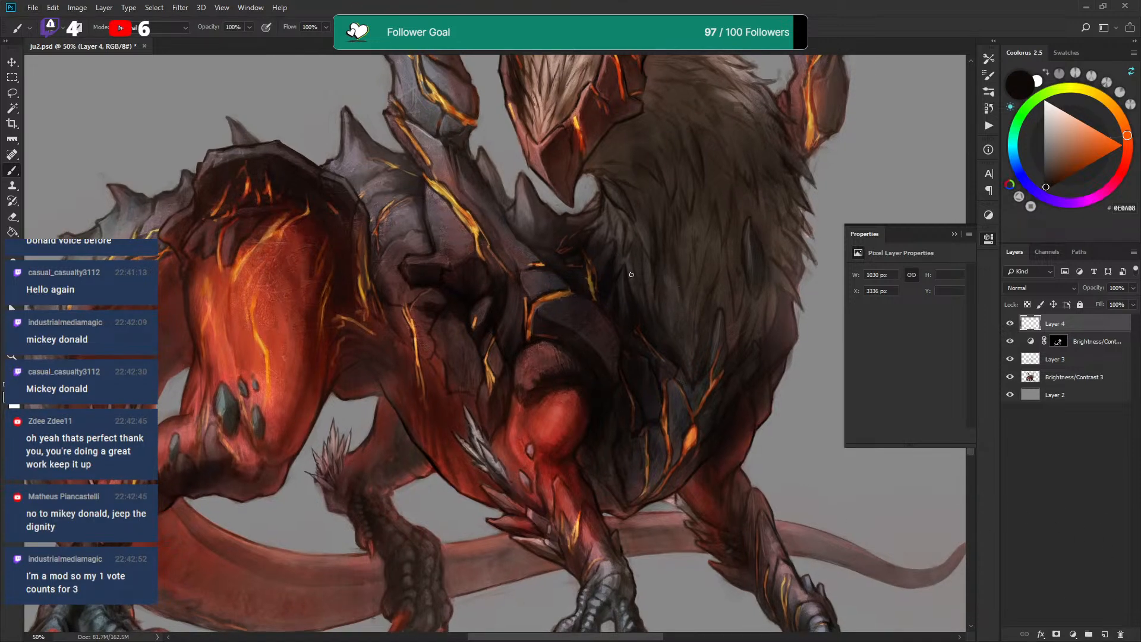
alt+click(719, 340)
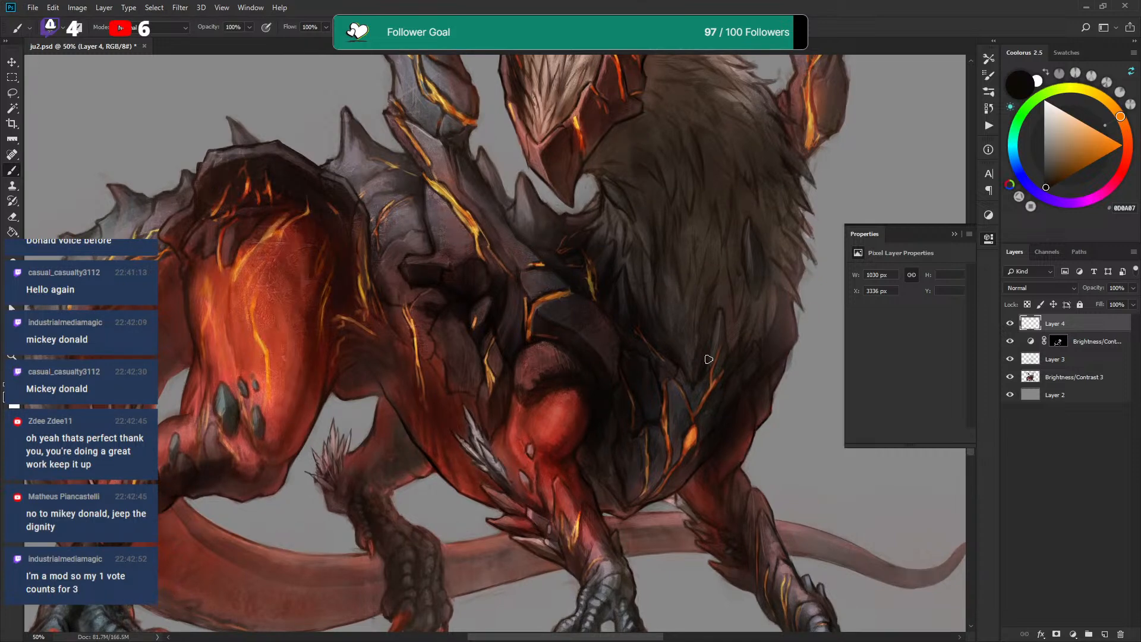
drag(724, 322, 715, 261)
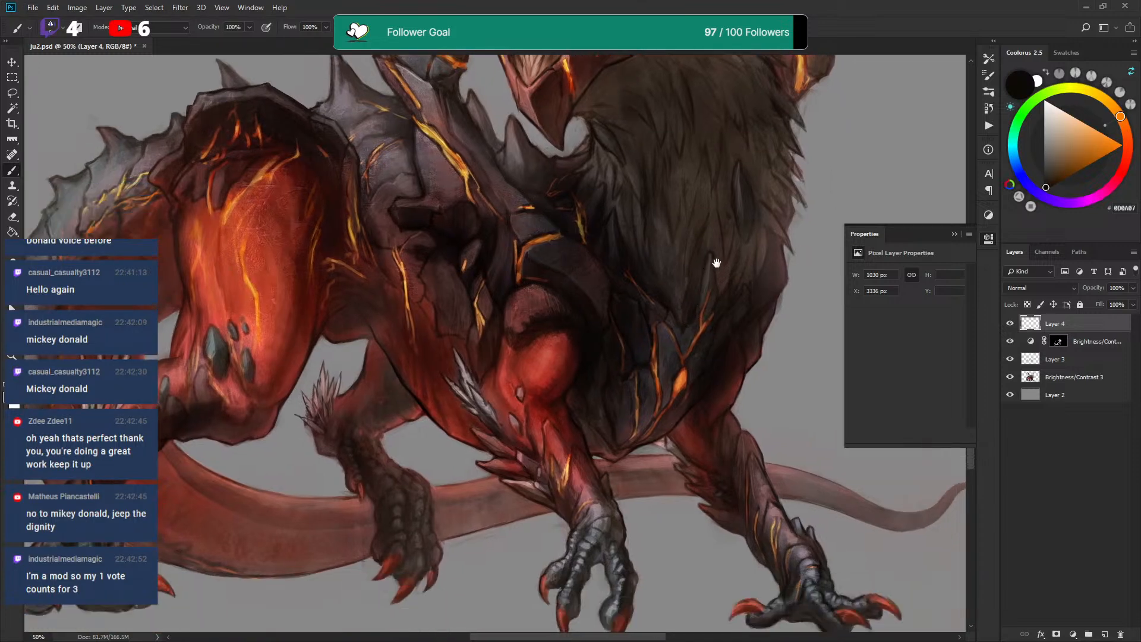
drag(682, 301, 681, 273)
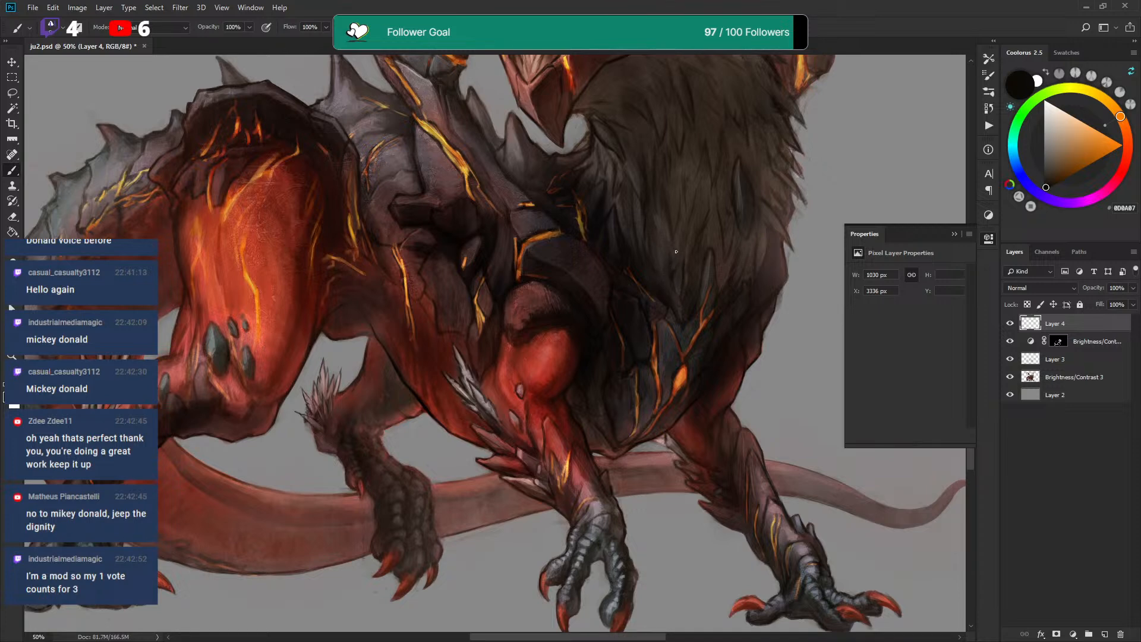
Refine the lower chest feathers with small strokes in dark browns sampled from the surrounding plumage
alt+click(674, 251)
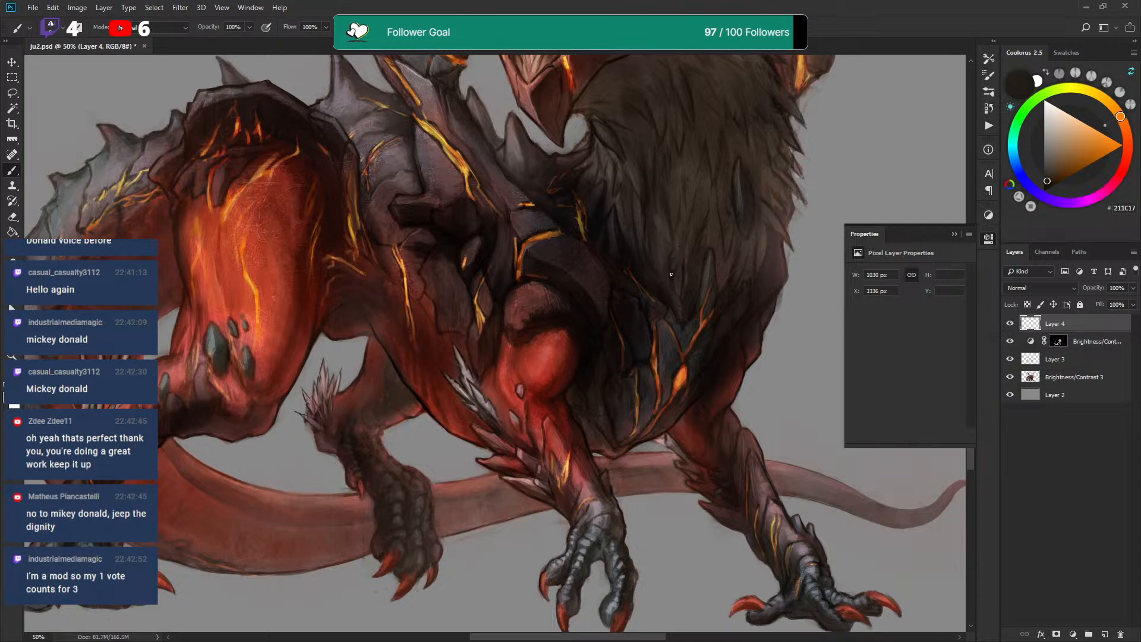
alt+click(674, 241)
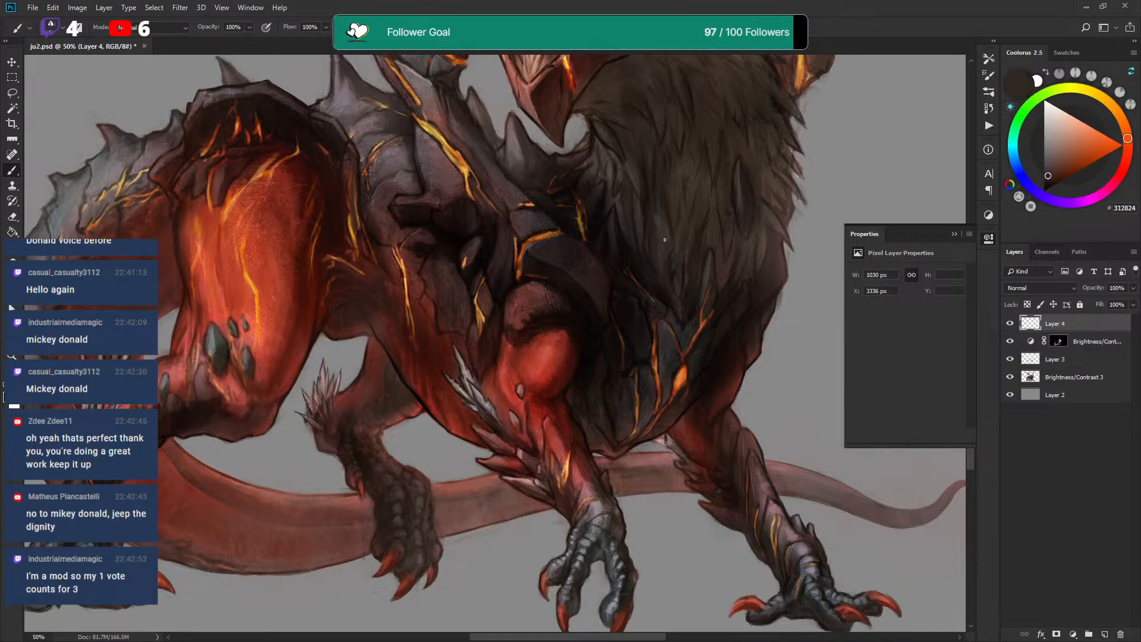
alt+click(636, 244)
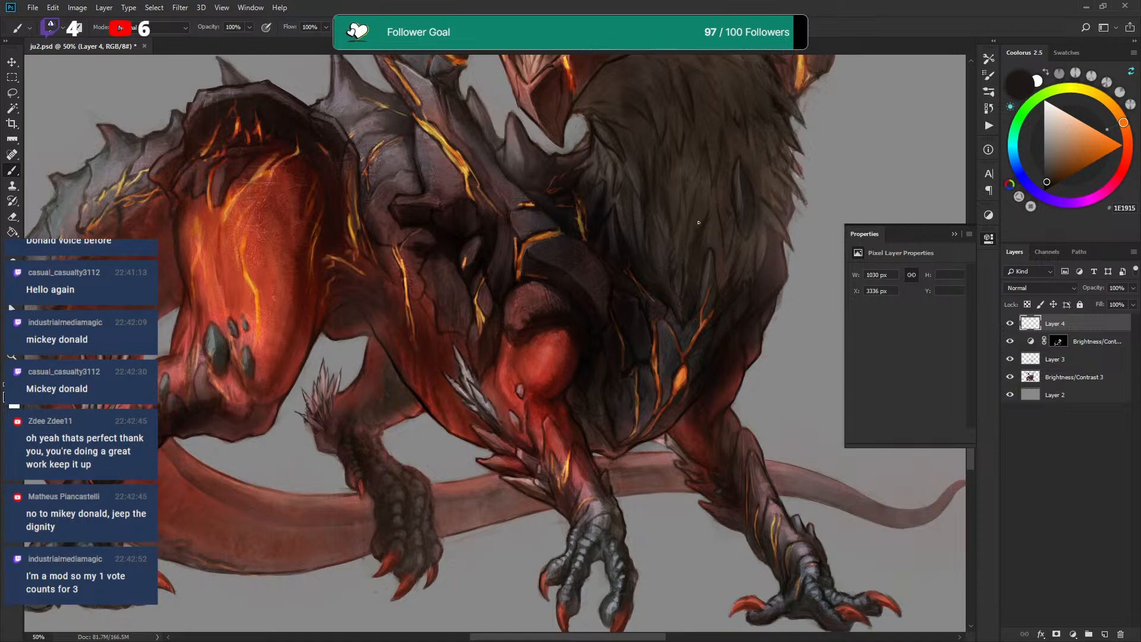
alt+click(717, 210)
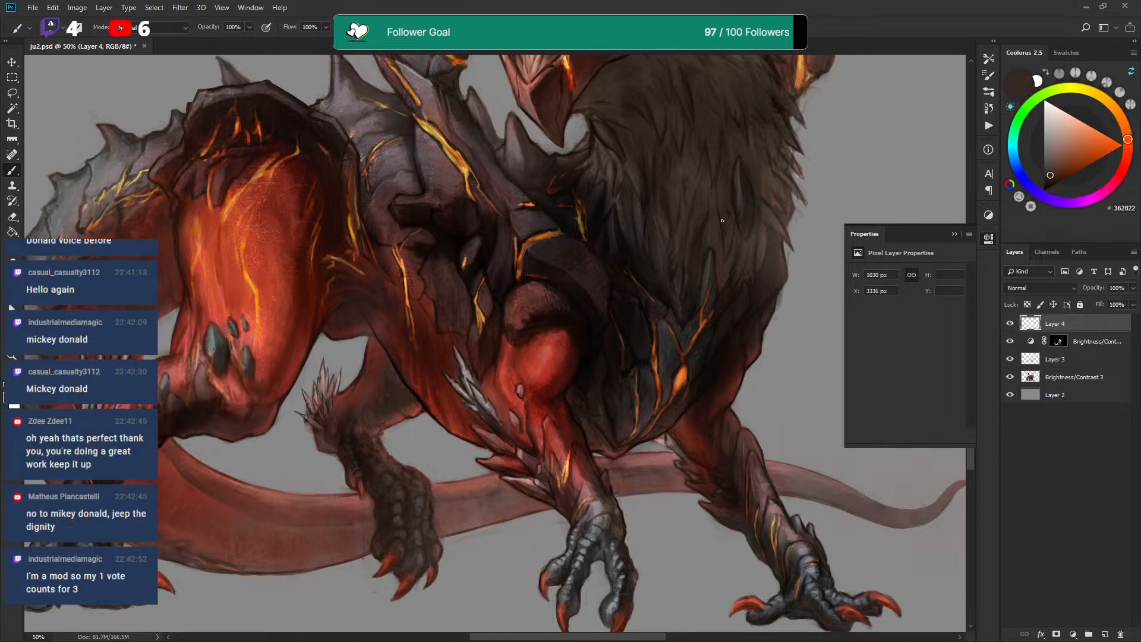
alt+click(719, 259)
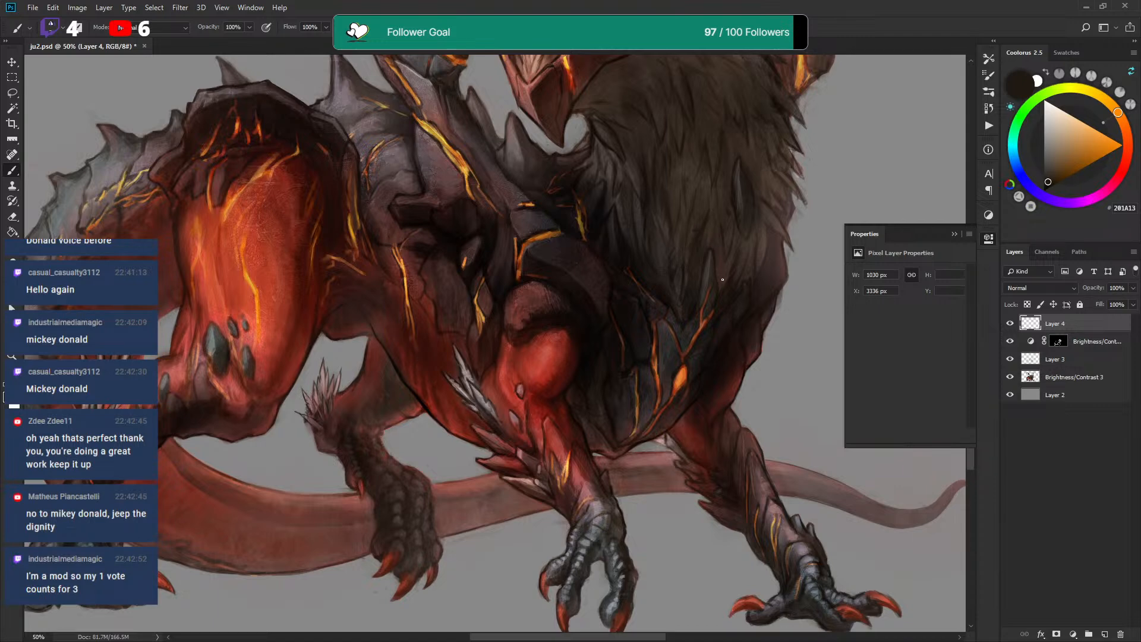
alt+click(725, 234)
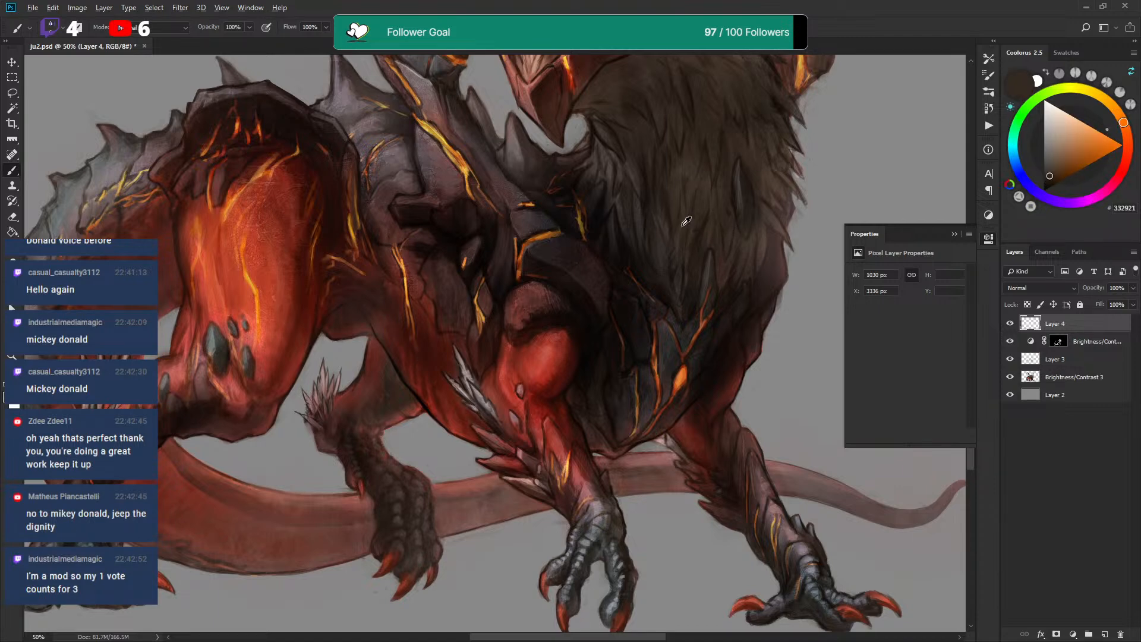
Lasso several narrow feather shapes on the chest, shade inside them with near-black, and clear the selection
key(l)
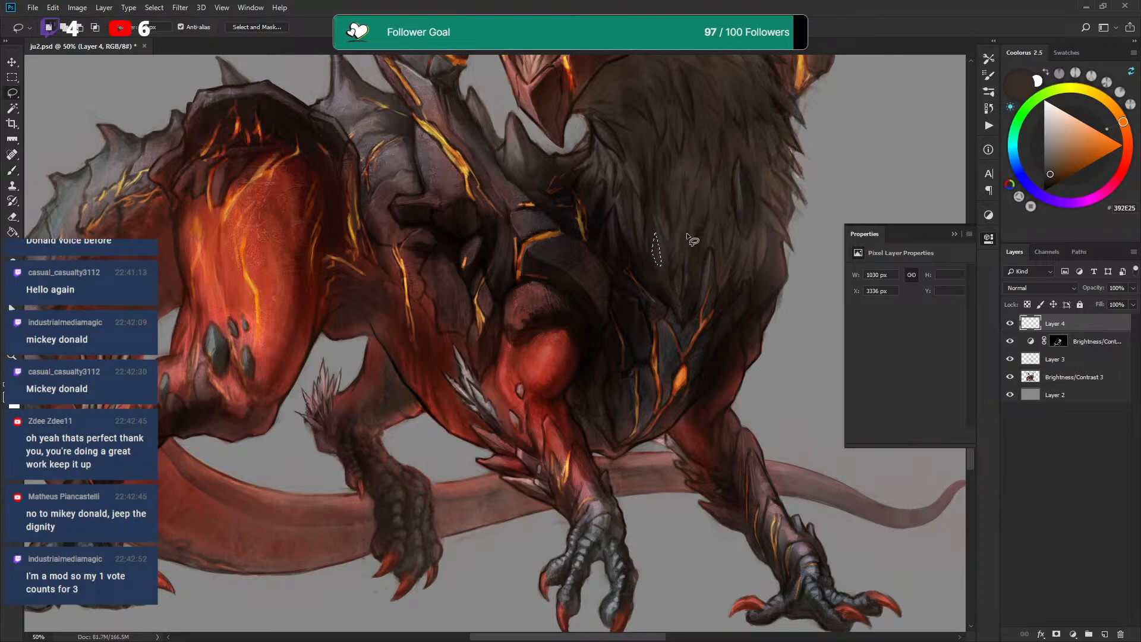
mouse_move(677, 168)
mouse_down()
mouse_move(680, 248)
mouse_move(721, 229)
mouse_up()
drag(695, 134, 700, 176)
drag(757, 231, 748, 261)
key(b)
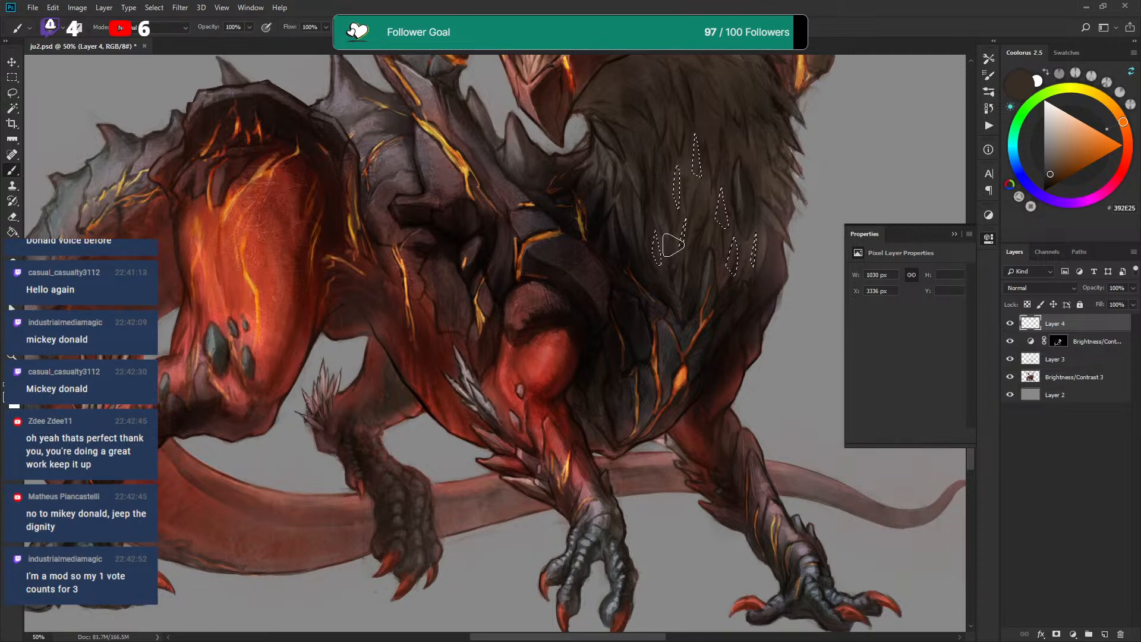
click(1049, 186)
alt+click(638, 274)
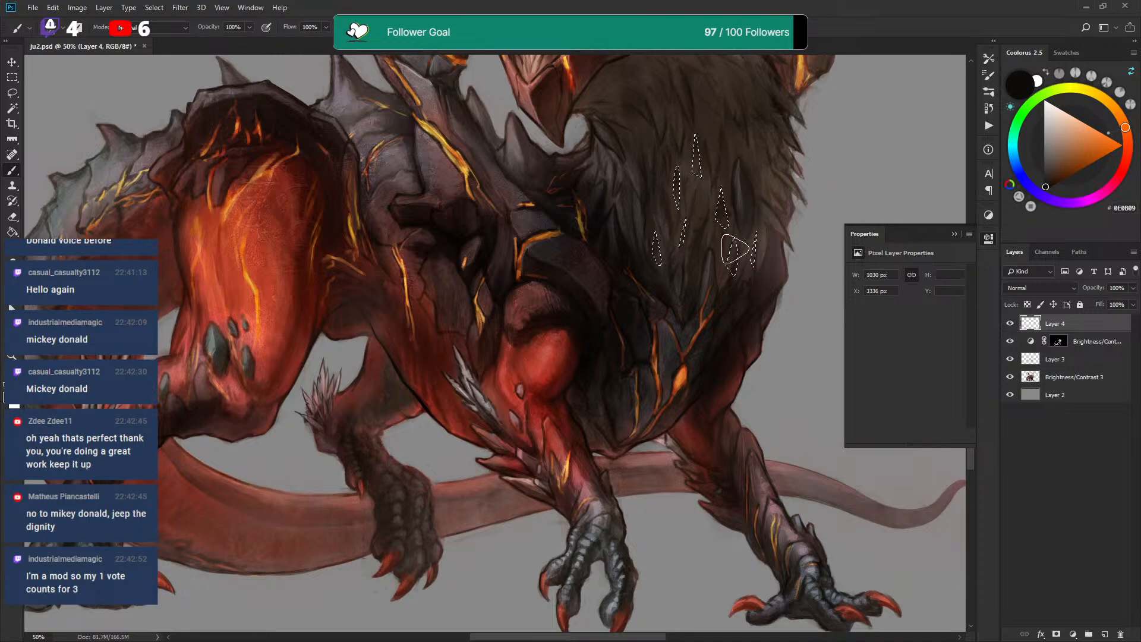
key(ctrl+d)
Blend the feathers beside the large dark chest feather using brown shades sampled from that area
alt+click(731, 202)
alt+click(726, 223)
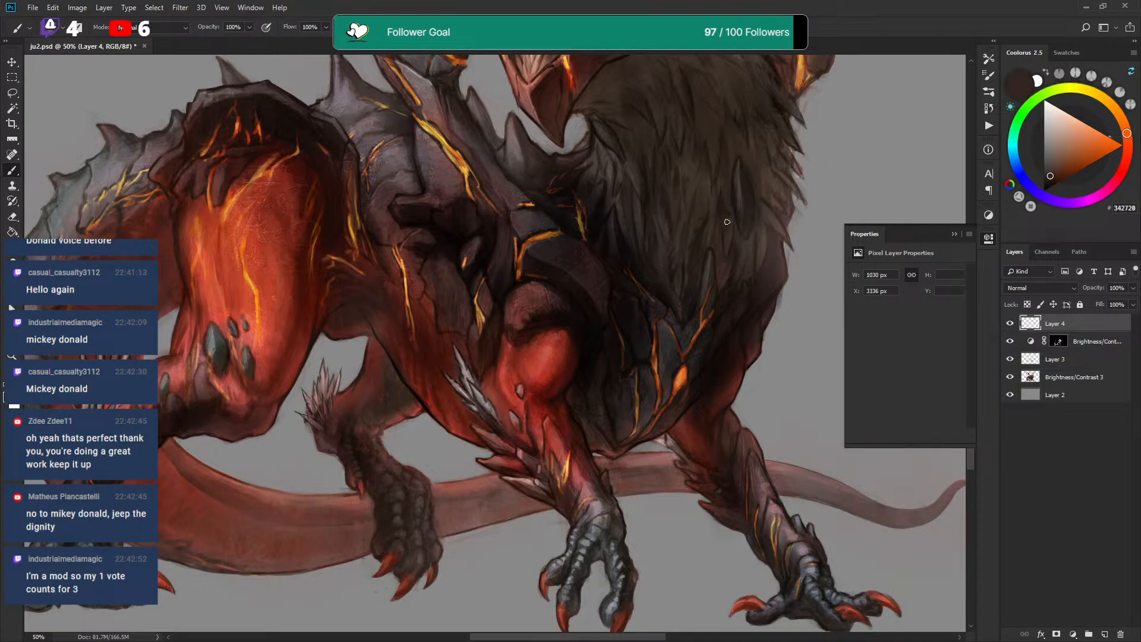
alt+click(719, 203)
alt+click(732, 224)
alt+click(726, 233)
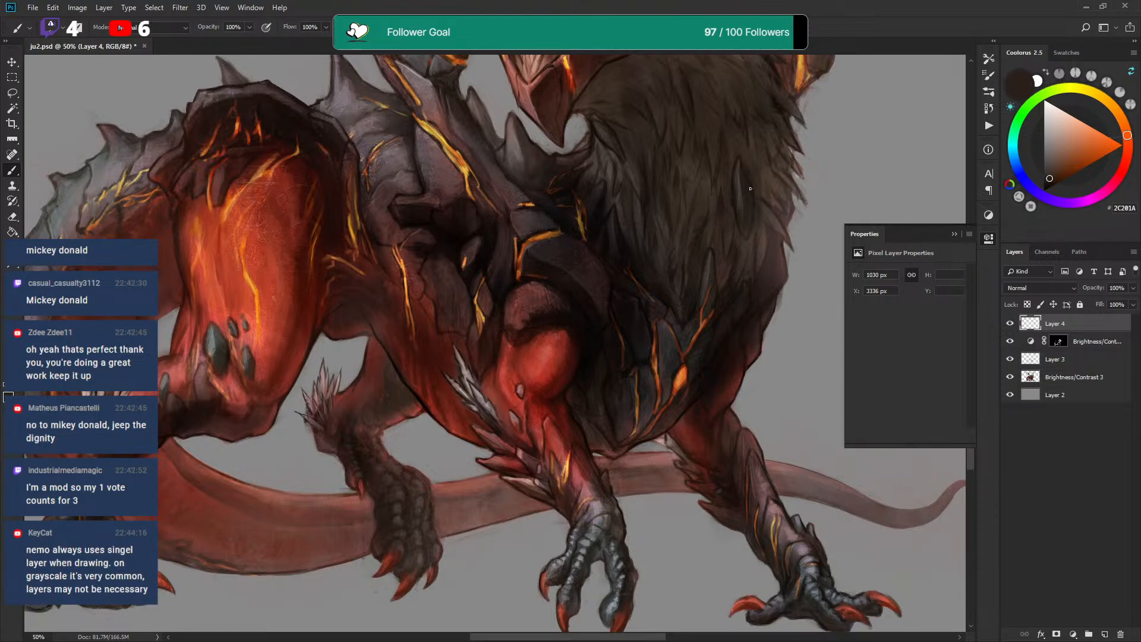
Switch to a round brush preset at 48% opacity and paint chest feather detail, including the dark brown #191412
right_click(741, 248)
click(882, 352)
key(Return)
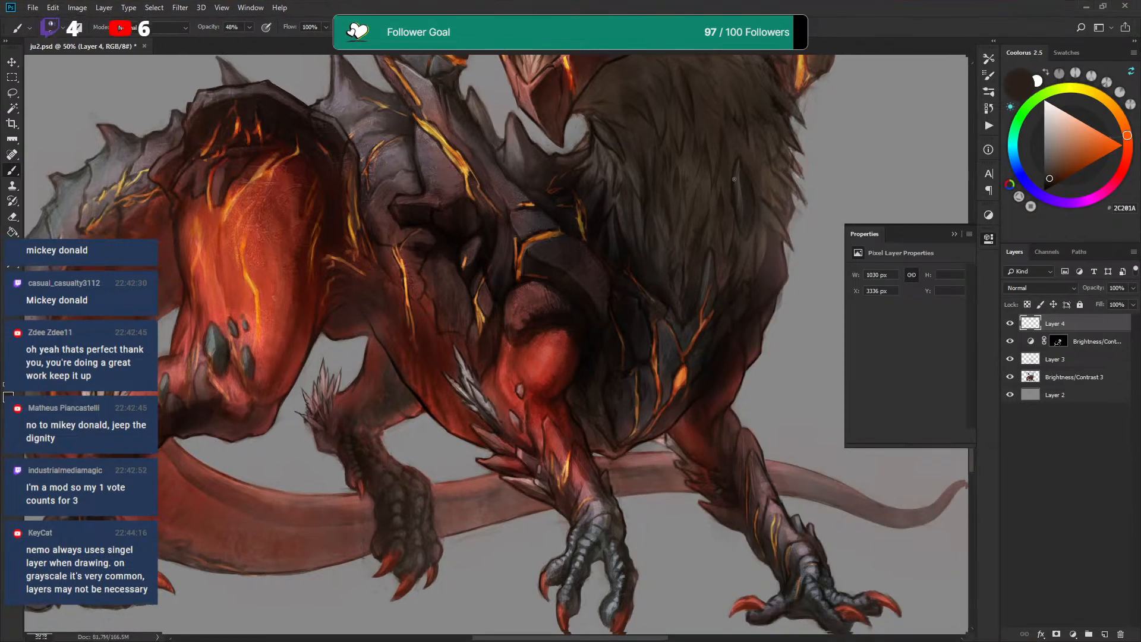
alt+click(628, 242)
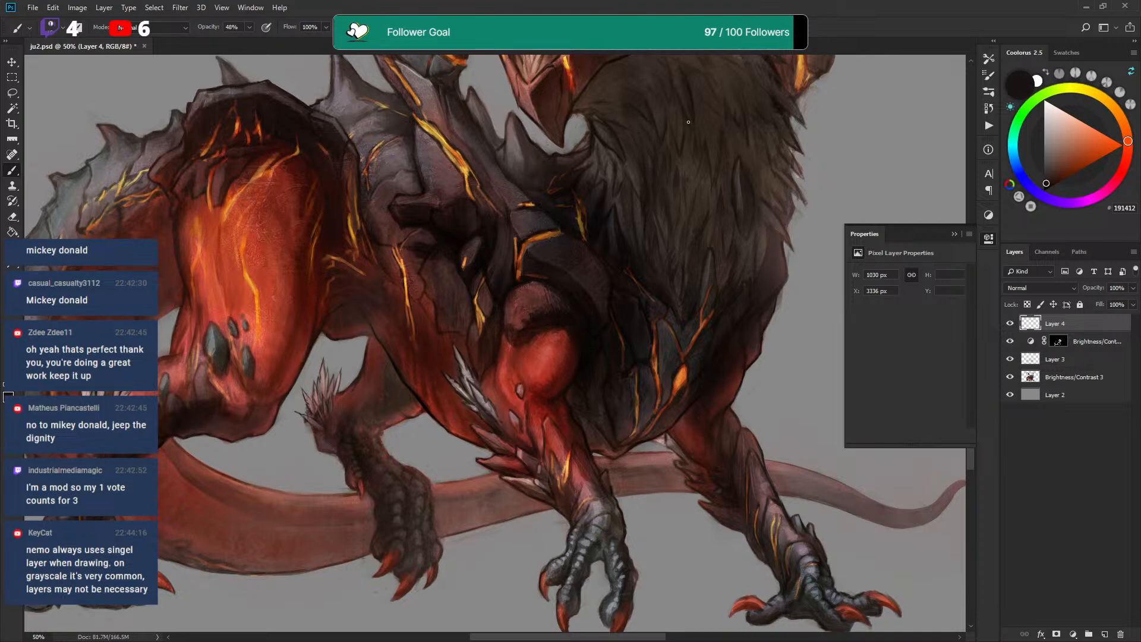
Paint finer feather strokes down the middle of the chest, alternating dark and mid browns sampled from the plumage
alt+click(673, 208)
alt+click(678, 208)
alt+click(677, 166)
alt+click(680, 199)
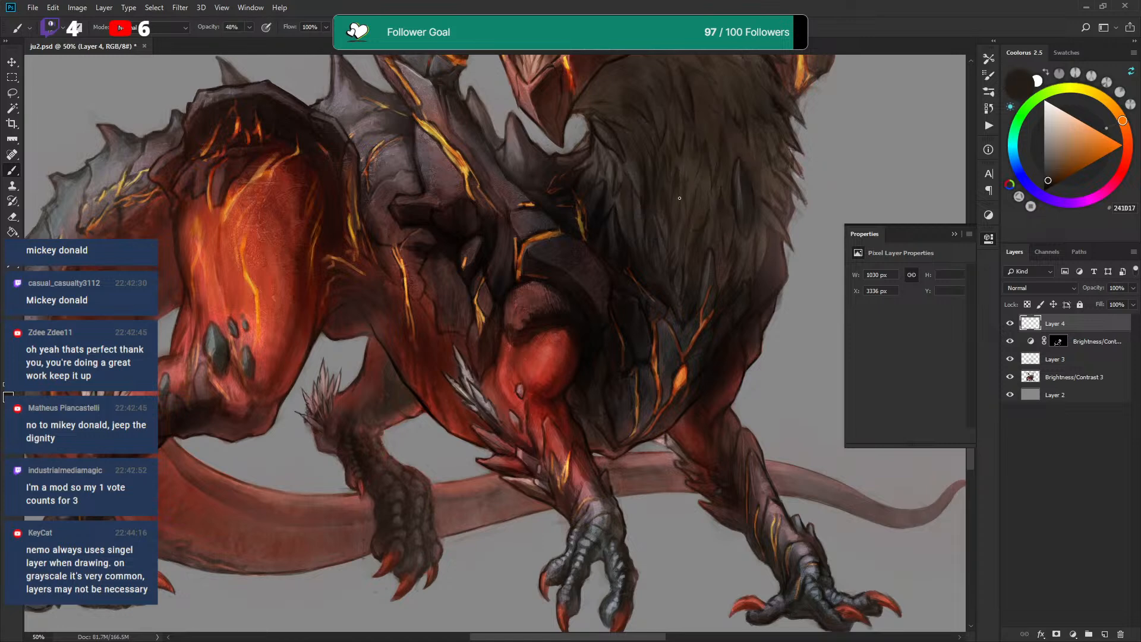
alt+click(677, 178)
alt+click(693, 185)
alt+click(680, 253)
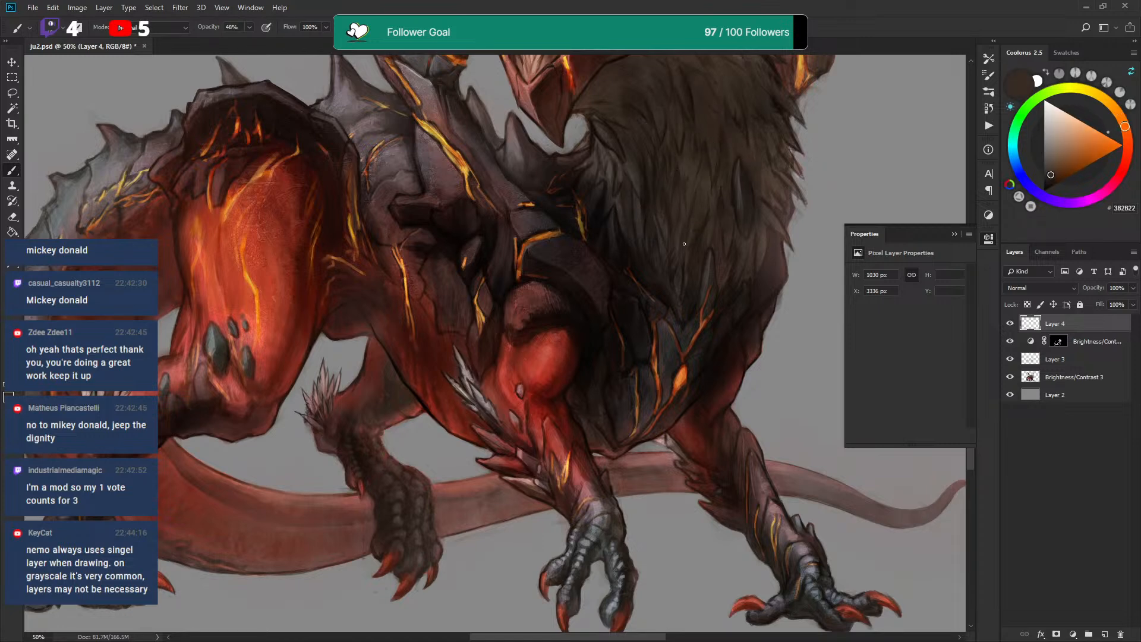
alt+click(726, 199)
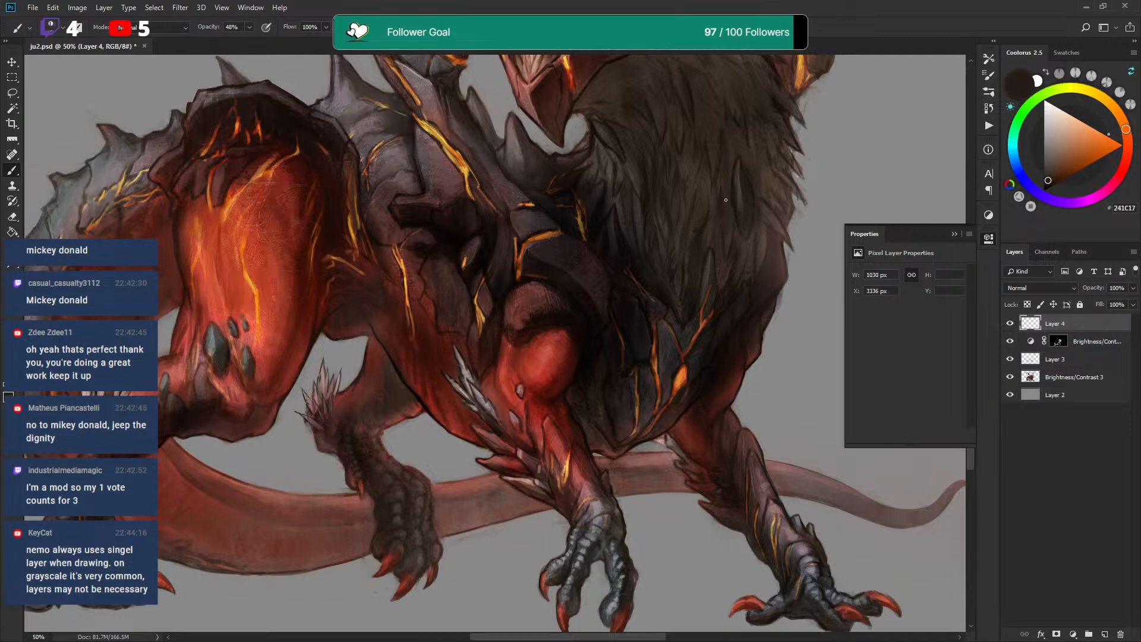
alt+click(730, 224)
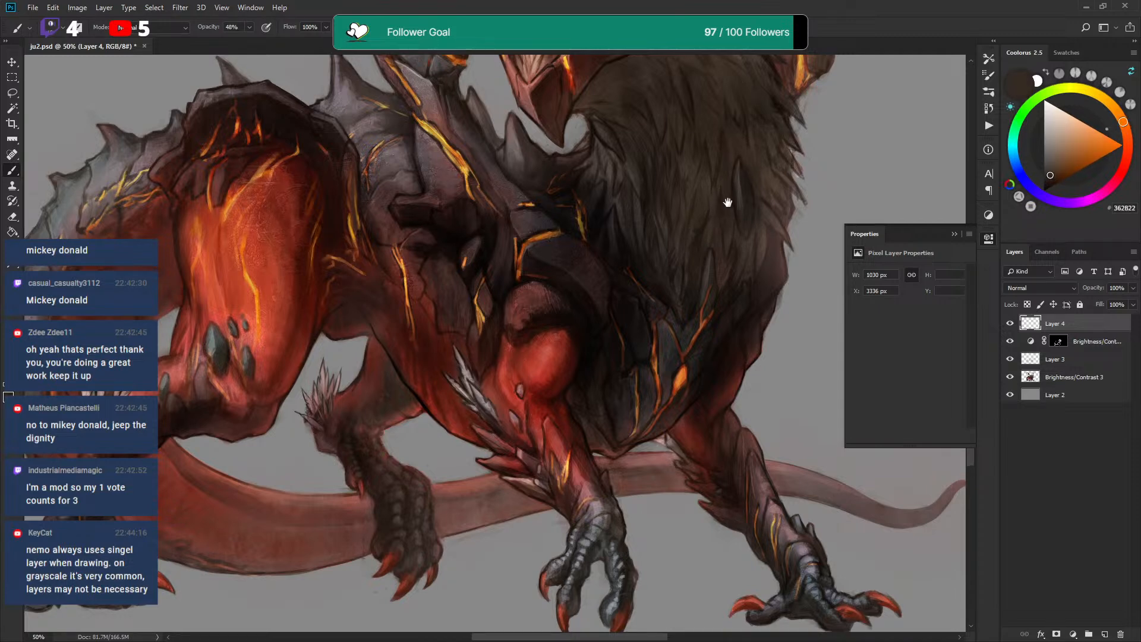
Lasso feather shapes on the upper mane, shade them with the sampled dark brown #281C16, and deselect
drag(745, 166, 689, 235)
alt+click(685, 237)
key(l)
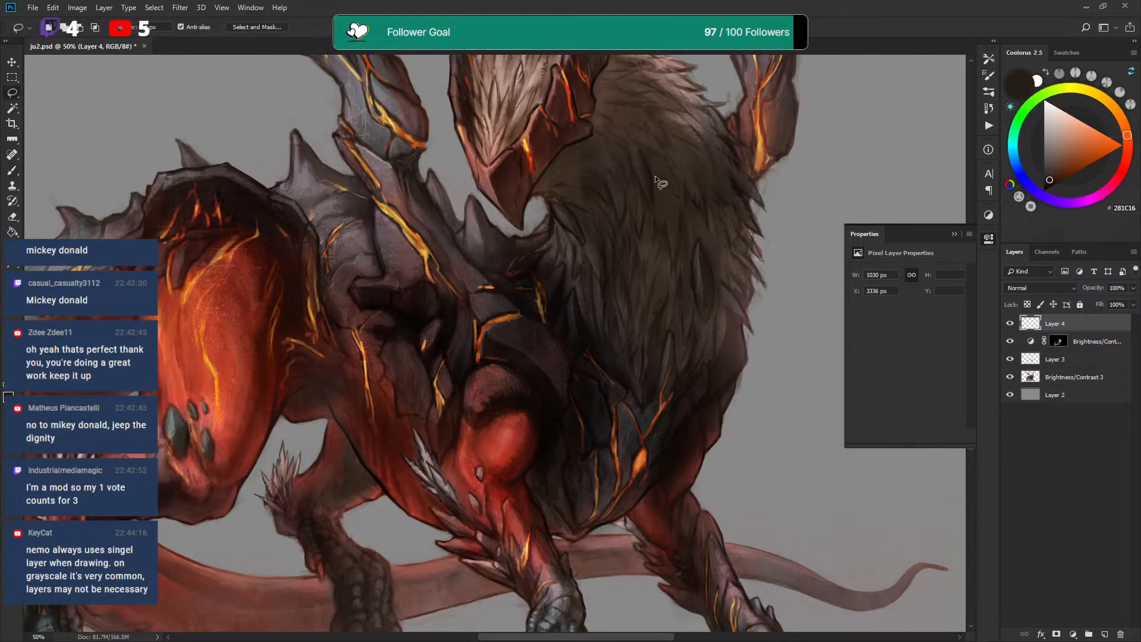
drag(657, 167, 687, 195)
key(b)
key(ctrl+d)
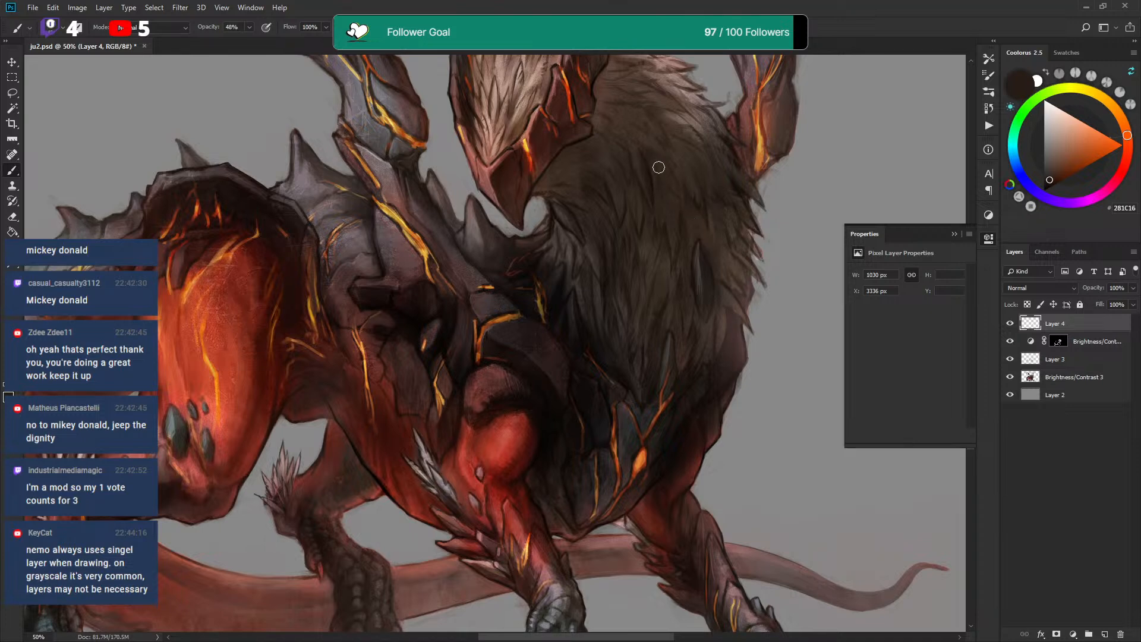
Lasso the shadowed neck feathers beside the face and beak, following the jaw edge and extending the selection over the upper mane
key(l)
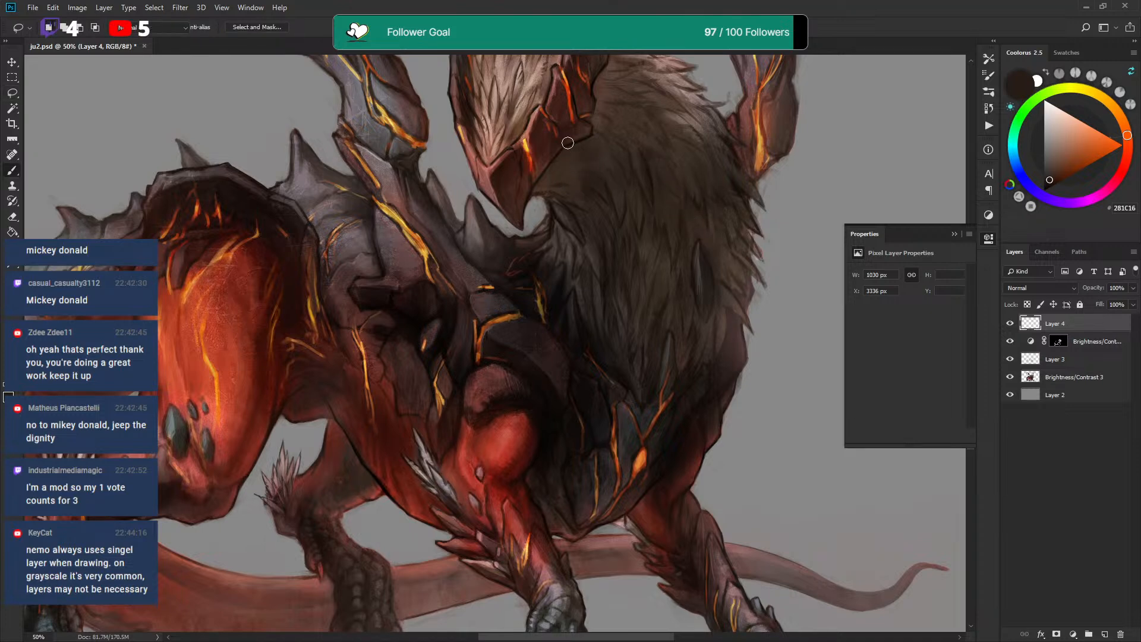
drag(544, 194, 555, 212)
drag(585, 143, 575, 192)
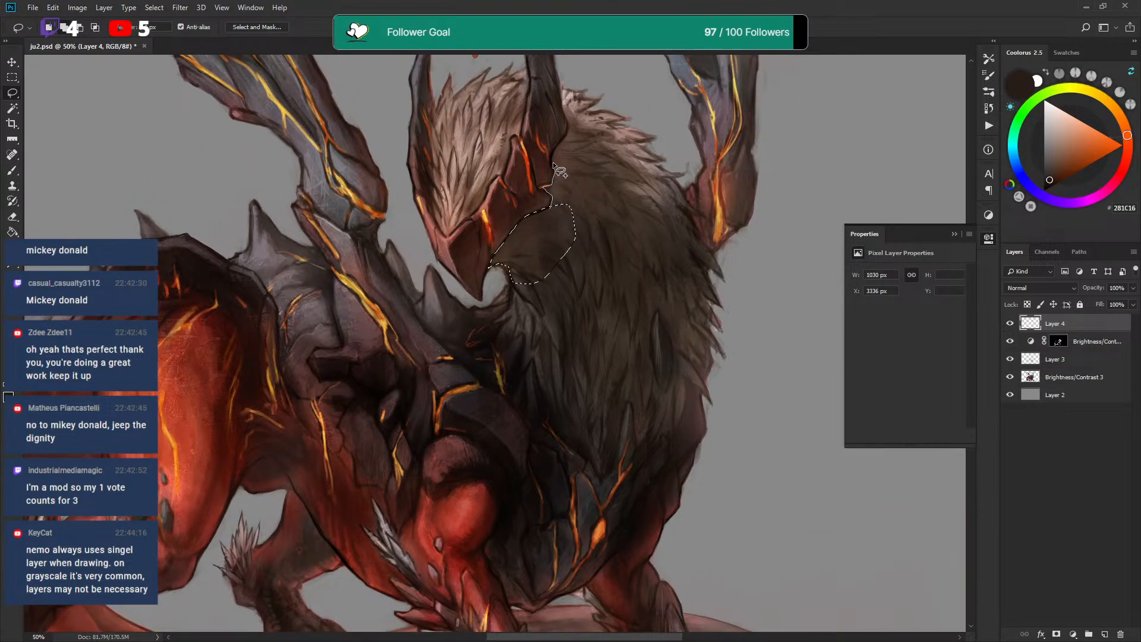
mouse_move(569, 140)
mouse_down()
mouse_move(614, 166)
mouse_move(630, 271)
mouse_move(534, 286)
mouse_up()
Paint white on the Brightness/Contrast layer's mask inside the selected neck area with an enlarged brush, and deselect
click(1085, 344)
key(x)
key(b)
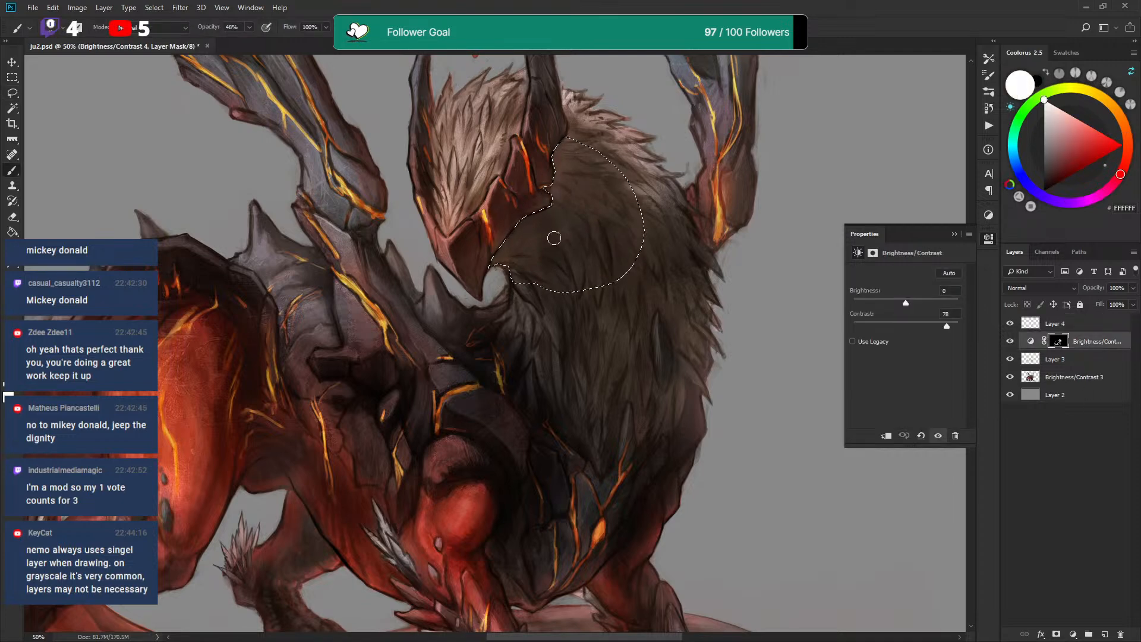
key(bracketright)
key(bracketright)
key(bracketright)
key(bracketright)
key(bracketright)
key(bracketright)
mouse_move(538, 230)
mouse_down()
mouse_move(562, 223)
mouse_move(509, 242)
mouse_move(560, 179)
mouse_up()
key(bracketleft)
key(bracketleft)
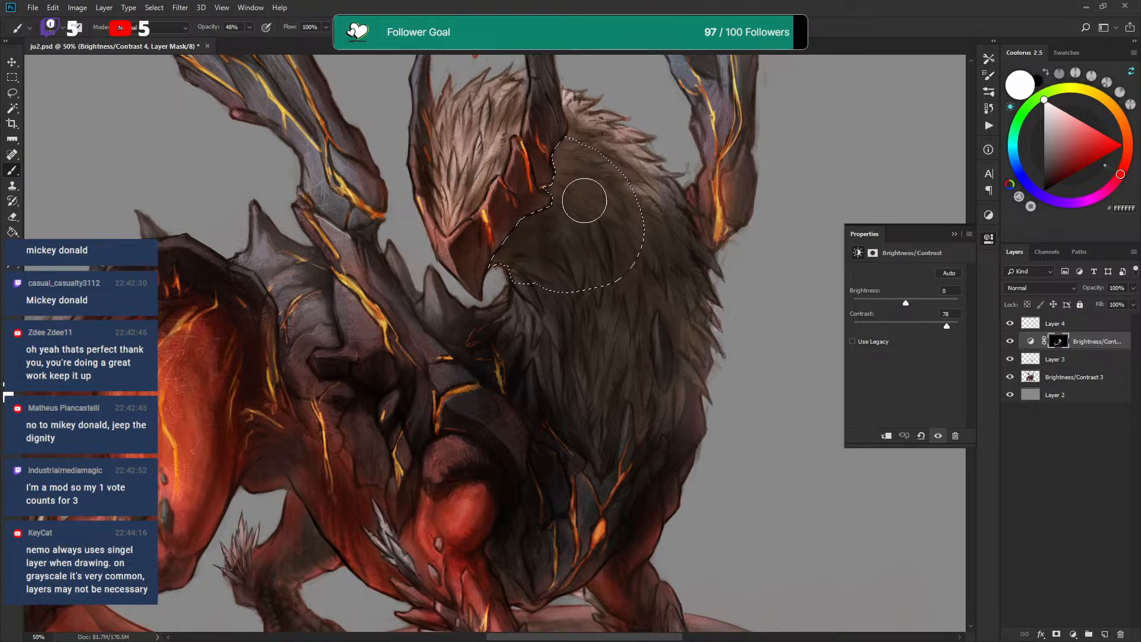
key(ctrl+d)
Shade the neck feathers behind the beak on the Color Burn layer with the Charcoal Shading brush in dark brown #281C16
click(1063, 359)
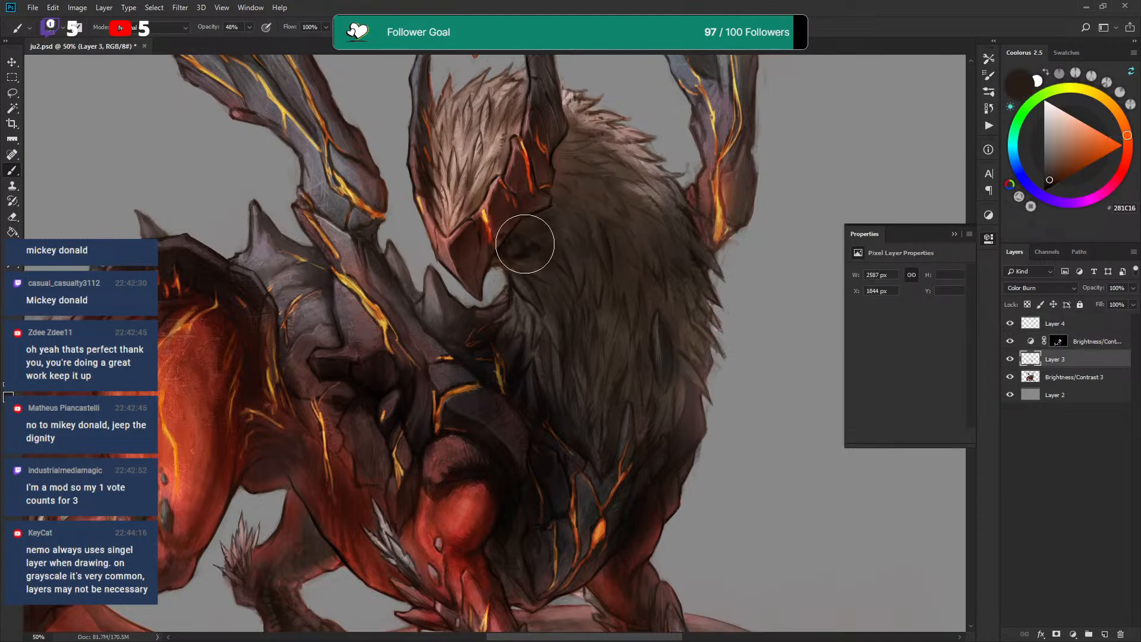
right_click(523, 240)
double_click(618, 417)
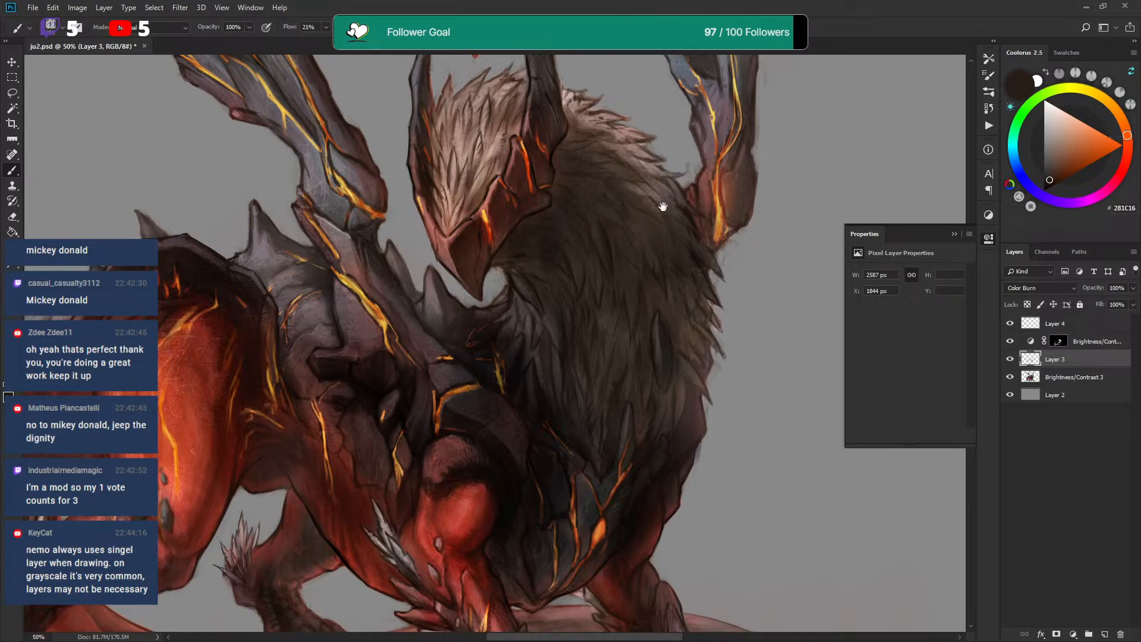
drag(667, 199, 668, 197)
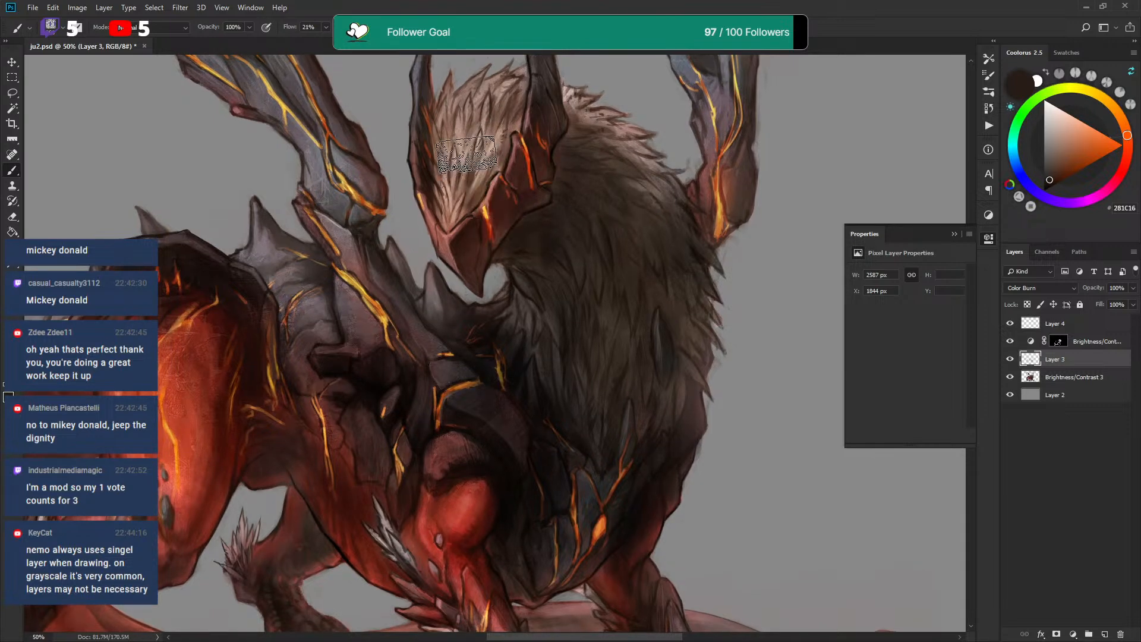
key(l)
key(b)
Switch to the Textured Pen preset with black and paint dark strokes into the head feathers on Layer 4
right_click(469, 172)
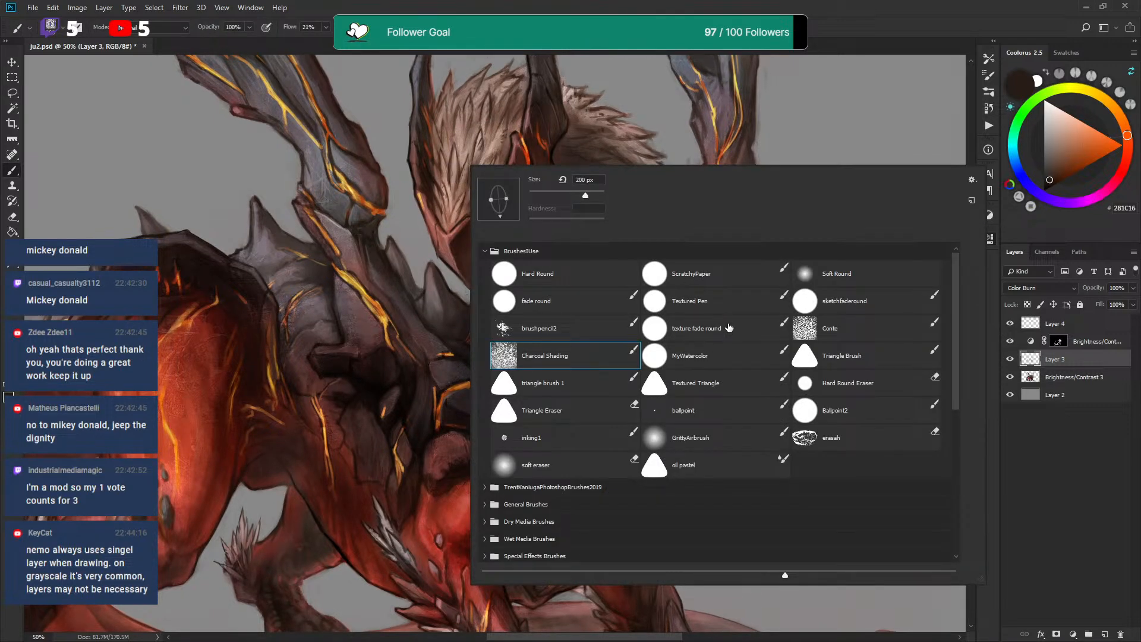
click(706, 303)
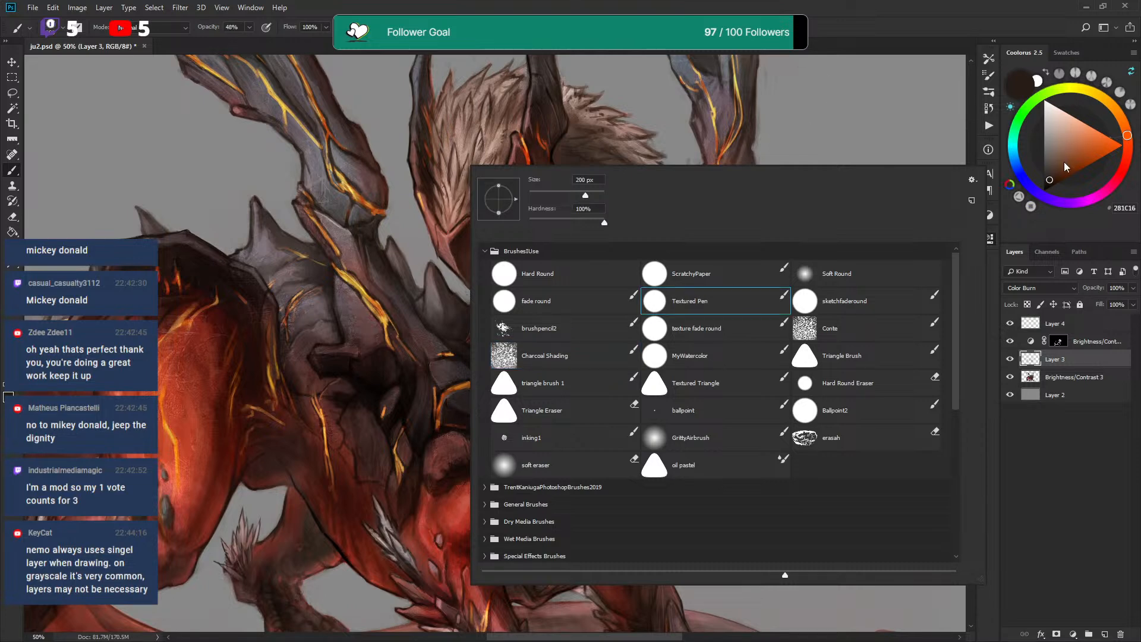
click(1044, 191)
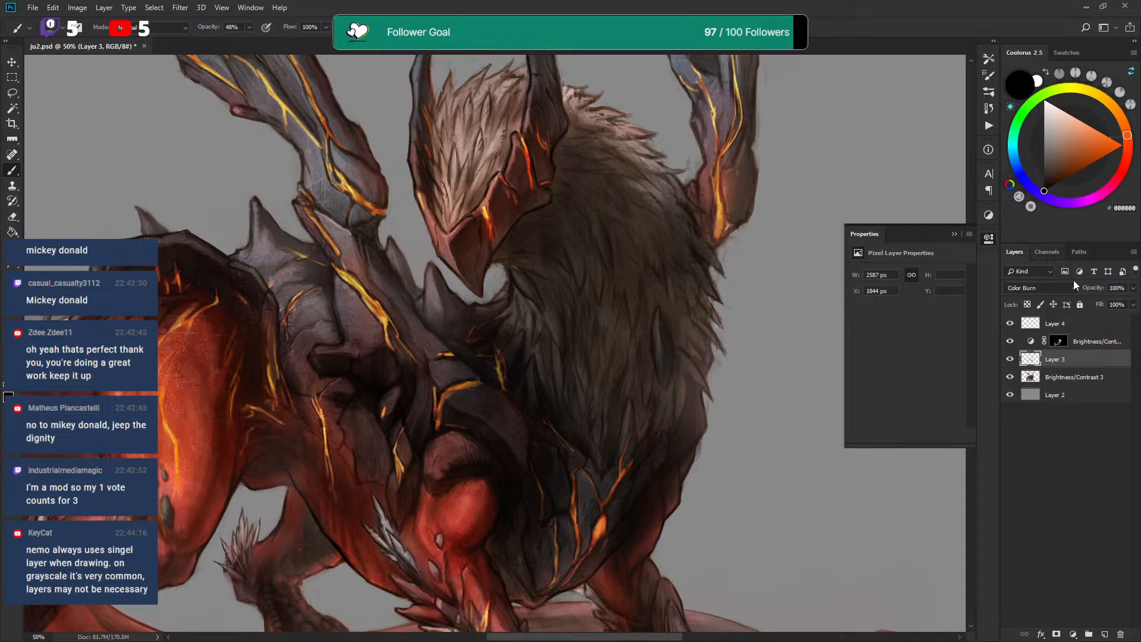
click(1039, 321)
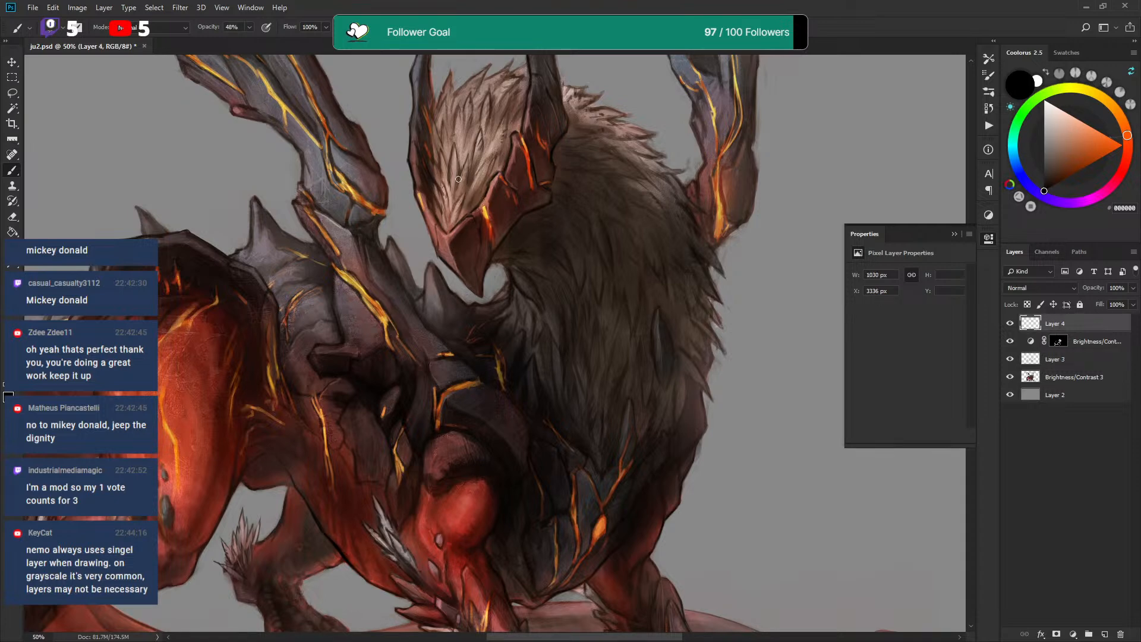
mouse_move(473, 165)
mouse_down()
mouse_move(481, 145)
mouse_move(472, 151)
mouse_up()
drag(466, 98, 460, 136)
Shade the spike and shoulder area below the beak with sampled tones, including #2E2421, #544B47 and #7A6B67
alt+click(449, 294)
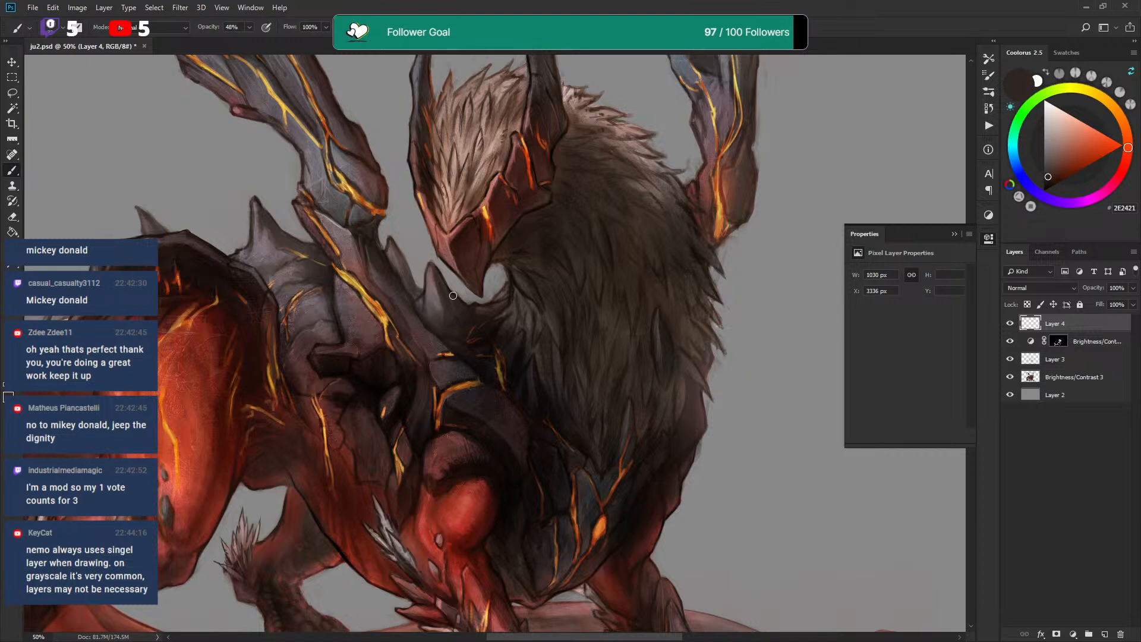
alt+click(457, 314)
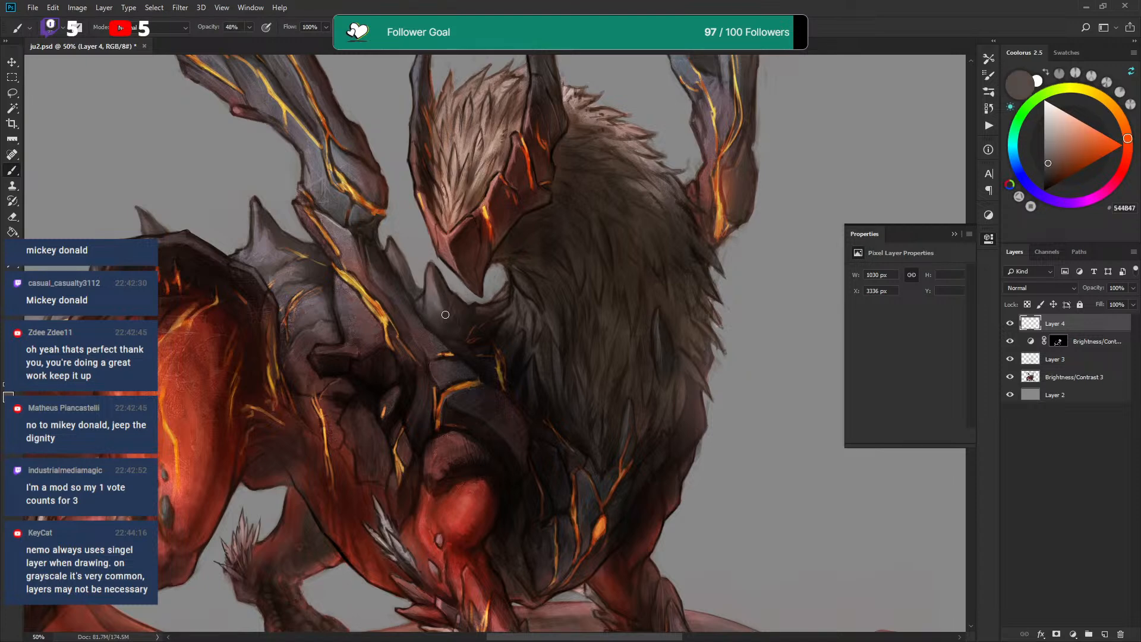
alt+click(434, 297)
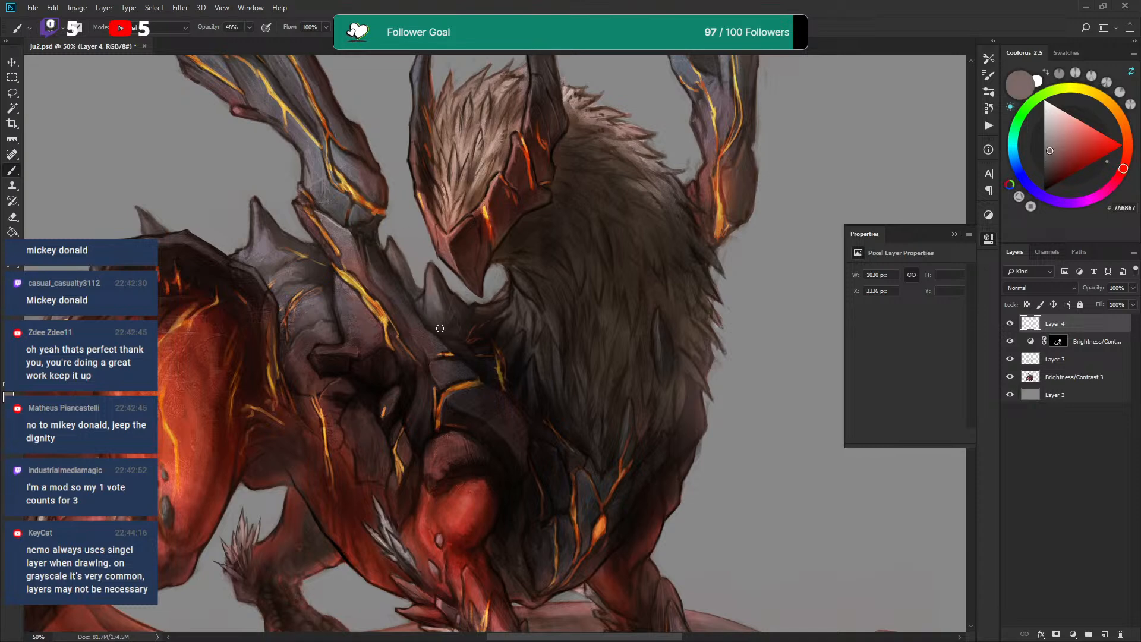
alt+click(441, 319)
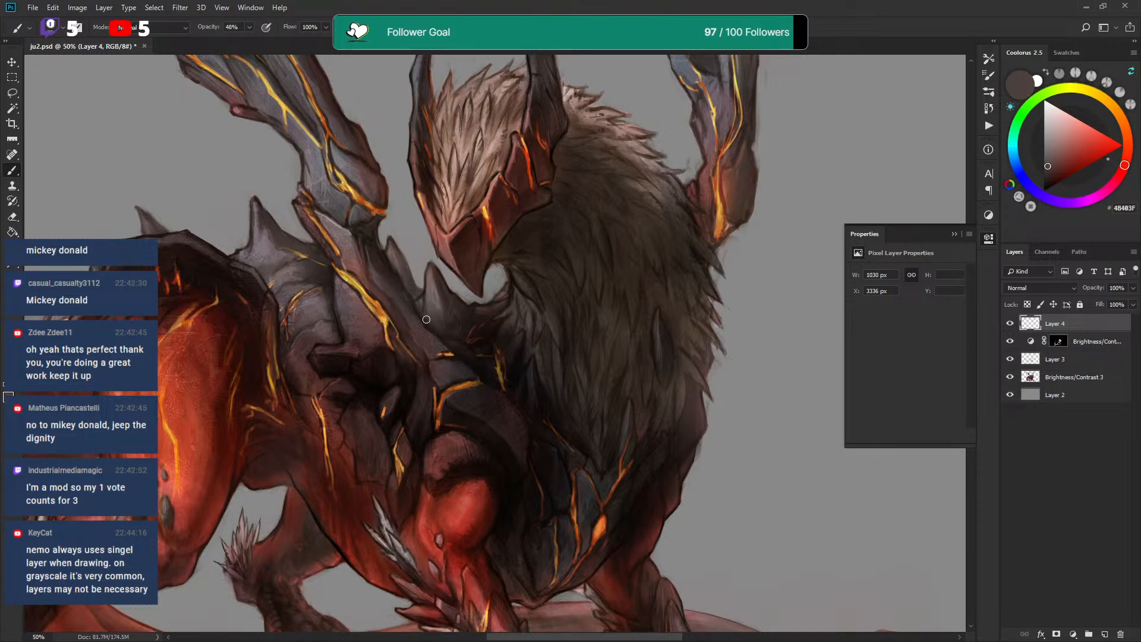
alt+click(493, 350)
scroll(484, 344, down, 3)
mouse_move(266, 274)
mouse_down()
mouse_move(256, 310)
mouse_move(252, 273)
mouse_up()
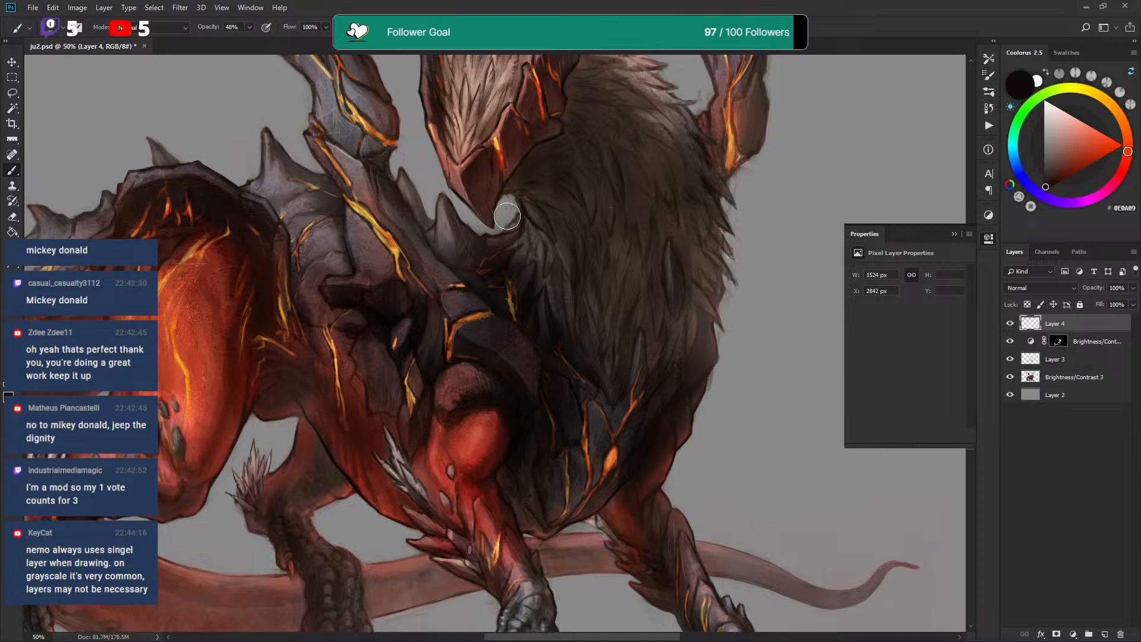
Reduce the brush size and refine the beak and the neck feathers behind it with sampled dark browns
key(bracketleft)
key(bracketleft)
key(bracketleft)
key(bracketleft)
key(bracketleft)
key(bracketleft)
key(bracketleft)
alt+click(527, 203)
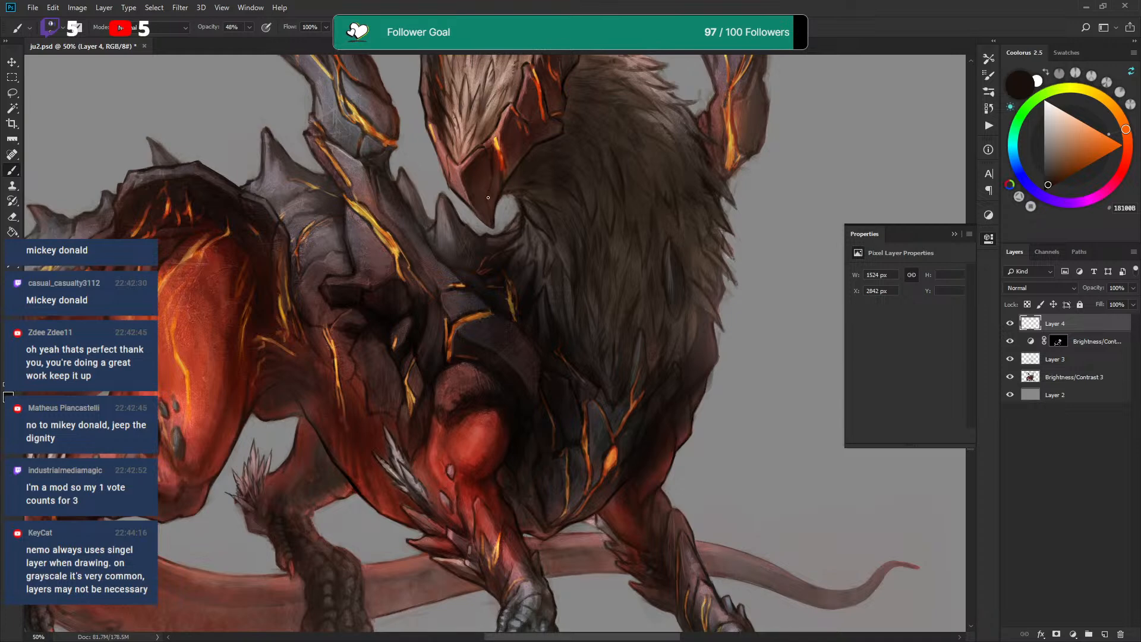
alt+click(506, 185)
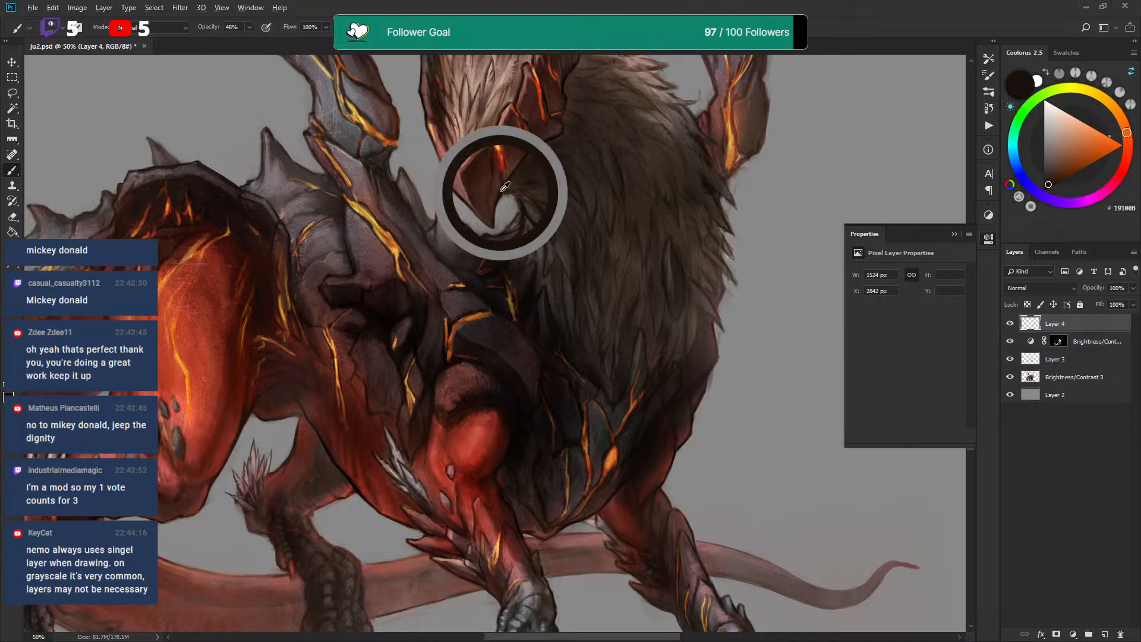
drag(564, 126, 507, 183)
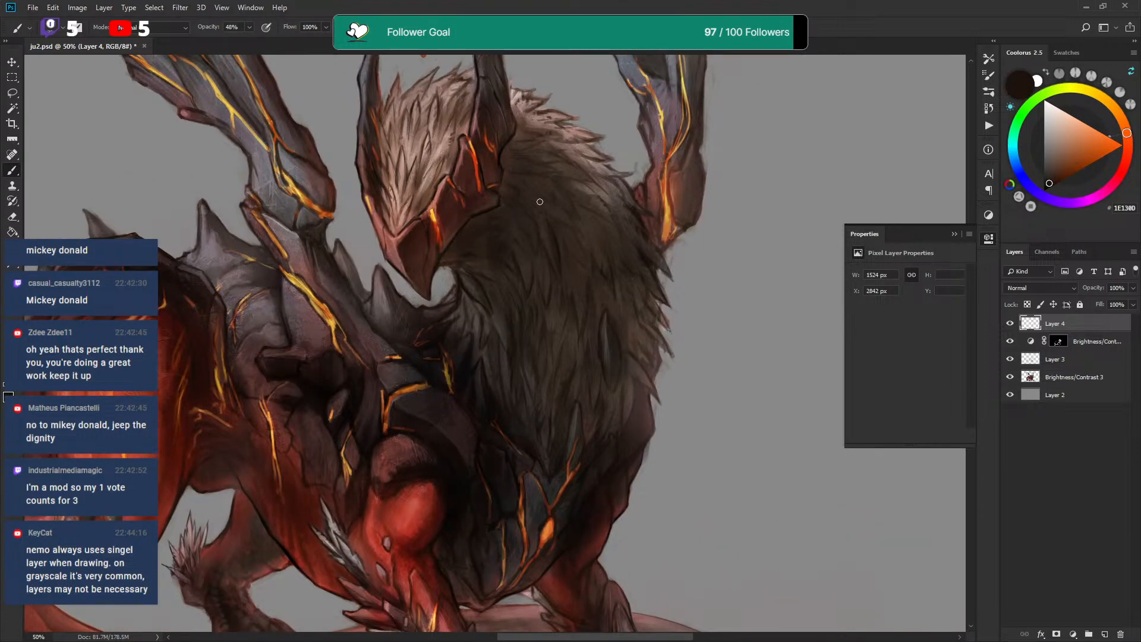
Reset the colour to black and try strokes across the mane with the triangle brush 1 and Textured Pen presets
key(d)
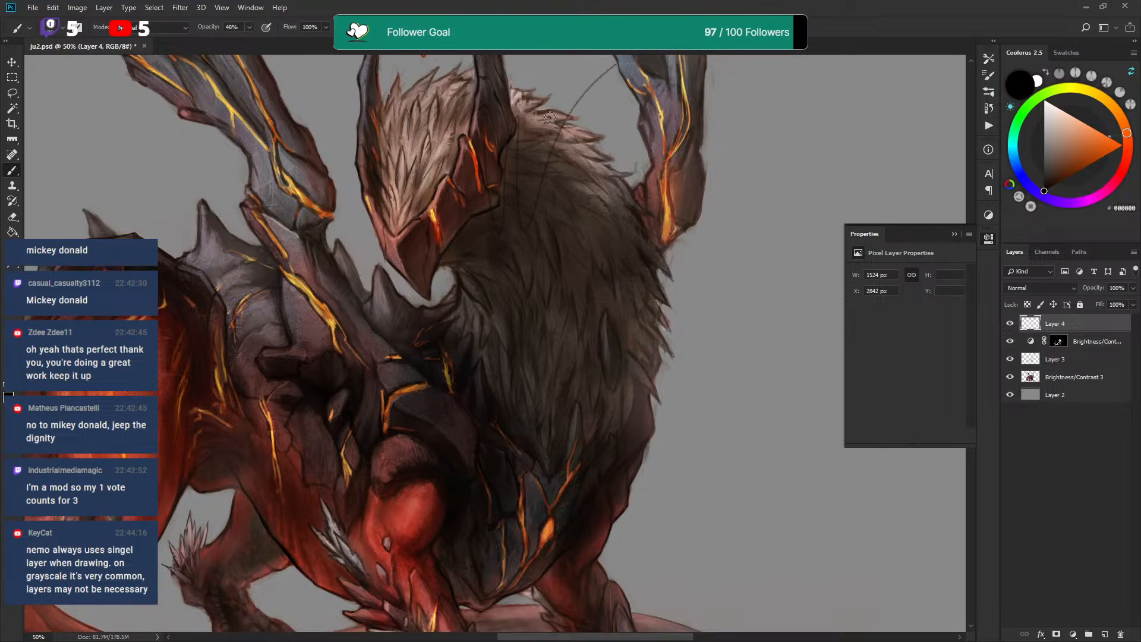
right_click(496, 181)
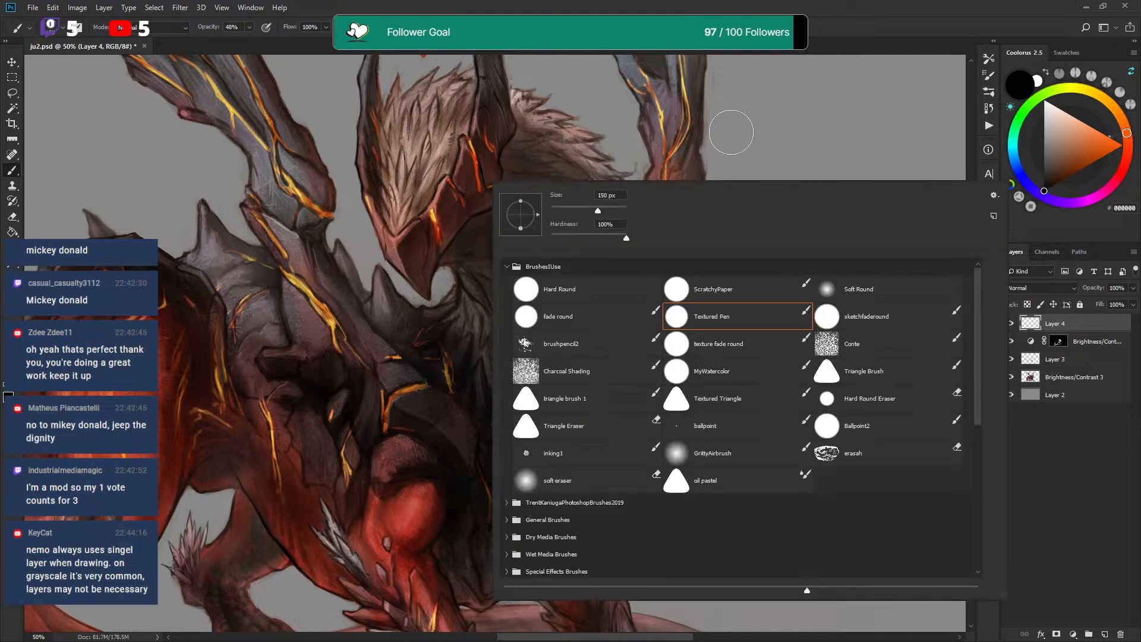
click(565, 398)
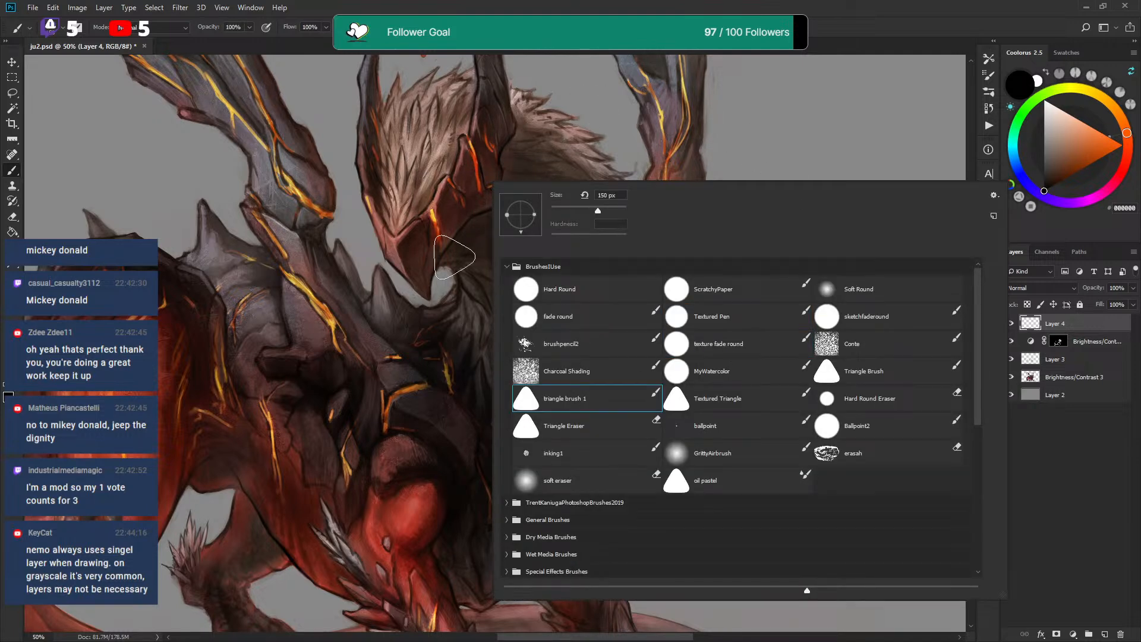
right_click(558, 169)
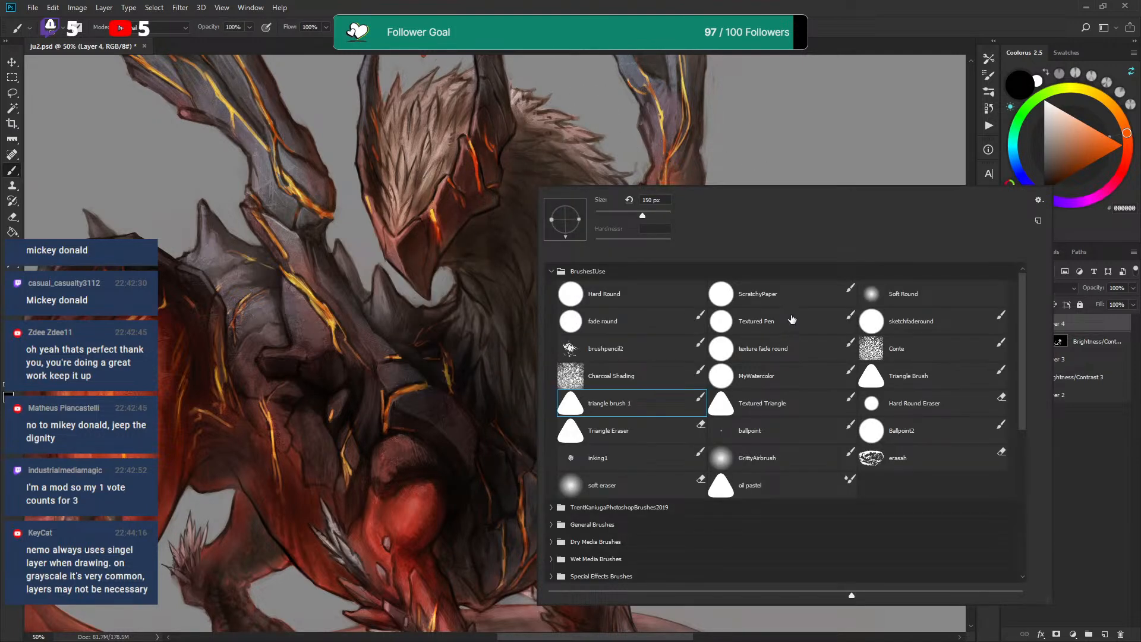
click(785, 309)
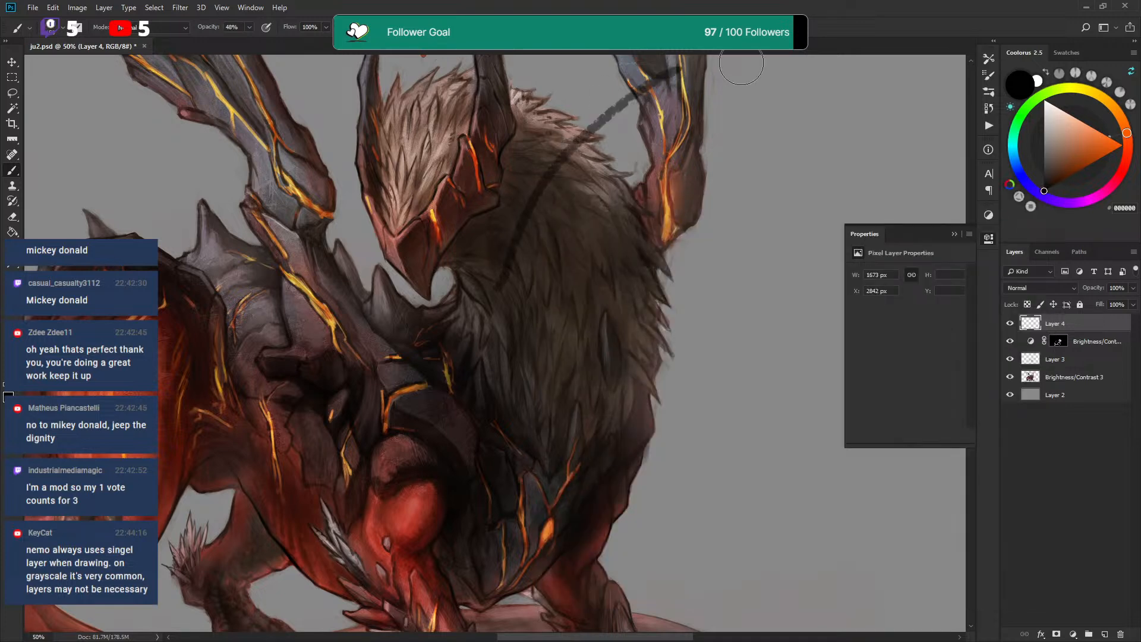
Switch to the triangle brush 1 preset at 150 px and save the document
right_click(526, 176)
click(627, 408)
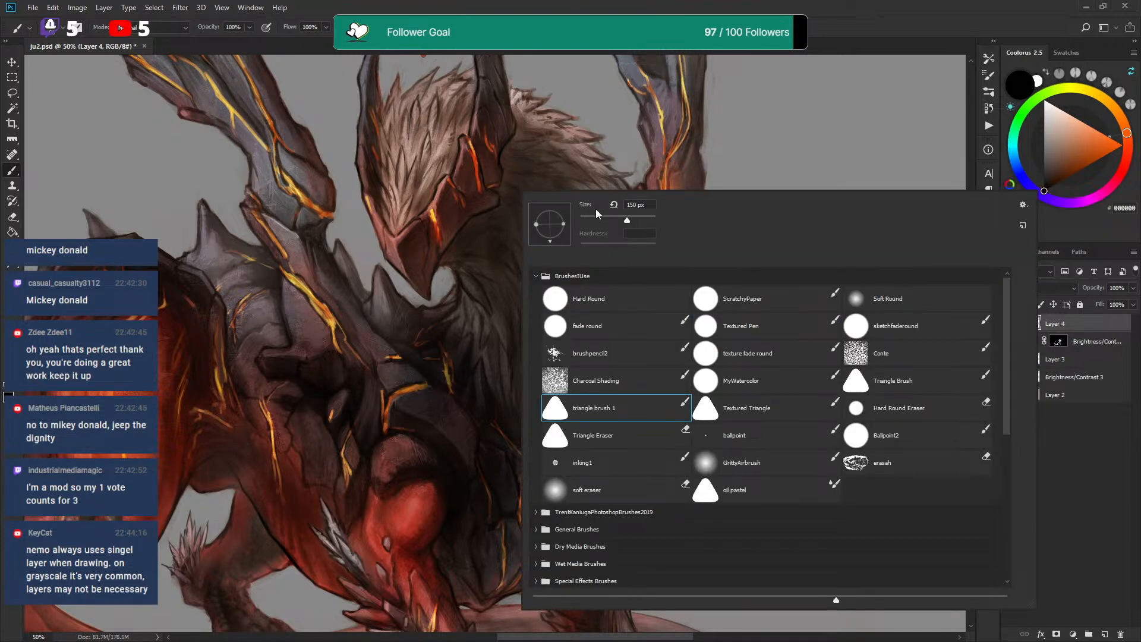
key(ctrl+s)
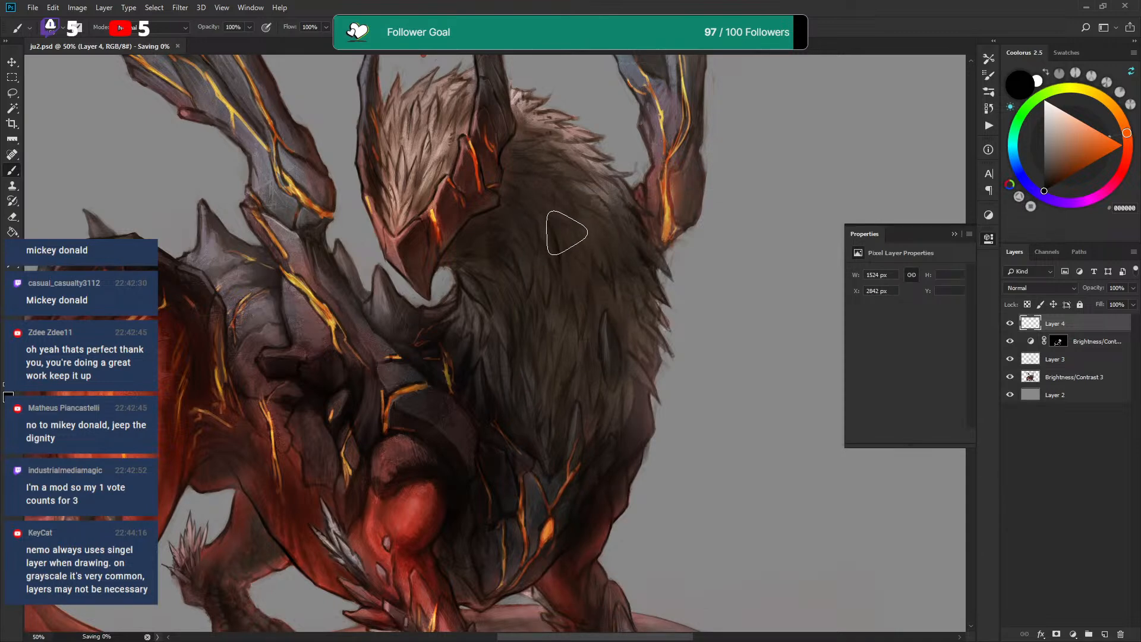
Compare triangle brush 1, Textured Pen and another preset with black test strokes, undoing each stroke
drag(583, 318, 692, 167)
drag(720, 302, 892, 119)
key(ctrl+alt+z)
key(ctrl+alt+z)
right_click(848, 169)
click(724, 299)
mouse_move(780, 129)
mouse_down()
mouse_move(757, 260)
mouse_move(770, 261)
mouse_up()
key(ctrl+z)
right_click(842, 221)
click(872, 333)
mouse_move(783, 135)
mouse_down()
mouse_move(785, 195)
mouse_move(852, 117)
mouse_up()
key(ctrl+z)
Test the MyWatercolor preset with broad strokes on the empty background and undo them
right_click(781, 148)
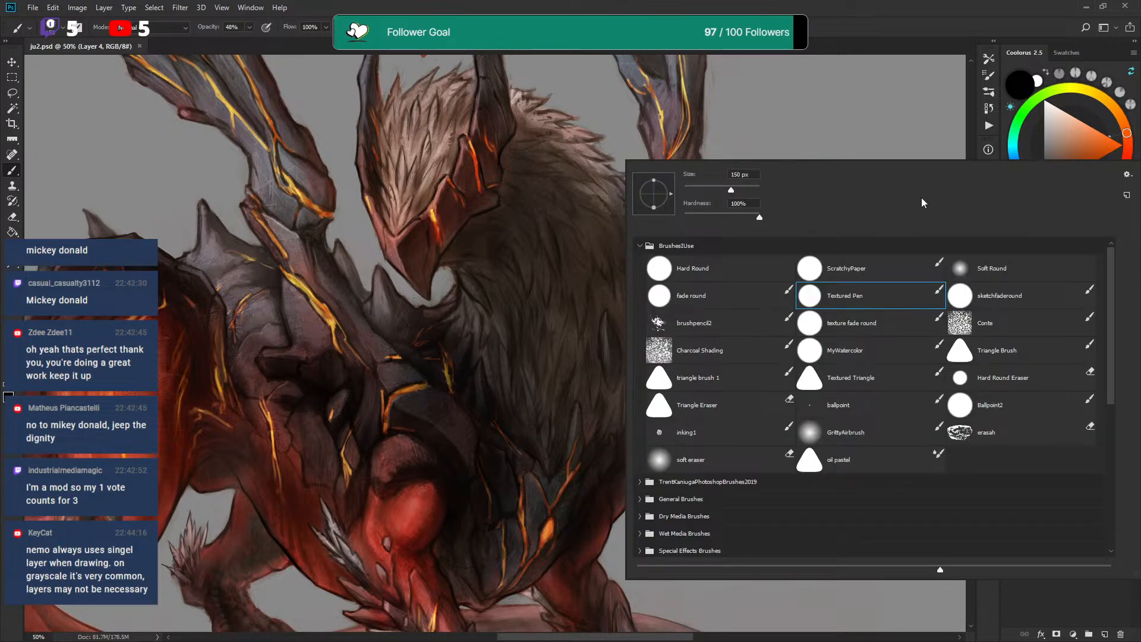
double_click(886, 351)
mouse_move(811, 83)
mouse_down()
mouse_move(742, 261)
mouse_move(783, 188)
mouse_move(772, 220)
mouse_move(815, 190)
mouse_up()
key(ctrl+z)
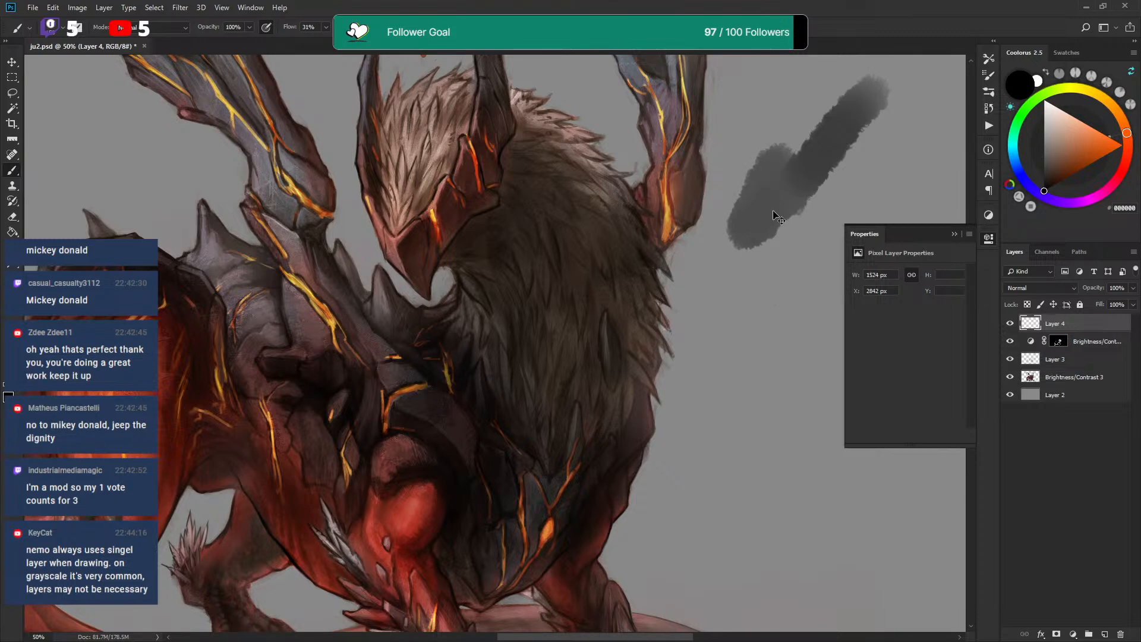
key(ctrl+z)
Test the Textured Pen preset at 48% opacity with thin tapered strokes on the empty background, undoing them
right_click(815, 190)
double_click(874, 347)
mouse_move(812, 119)
mouse_down()
mouse_move(741, 270)
mouse_move(848, 109)
mouse_up()
key(ctrl+z)
mouse_move(792, 136)
mouse_down()
mouse_move(766, 171)
mouse_move(750, 324)
mouse_up()
drag(750, 324, 815, 98)
key(ctrl+z)
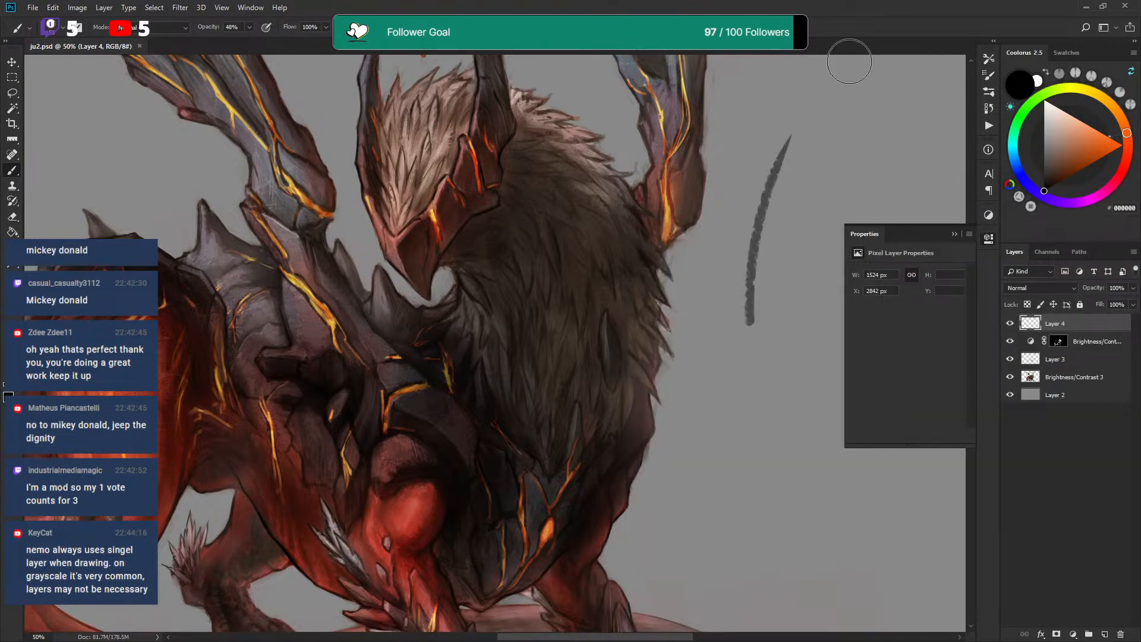
key(ctrl+z)
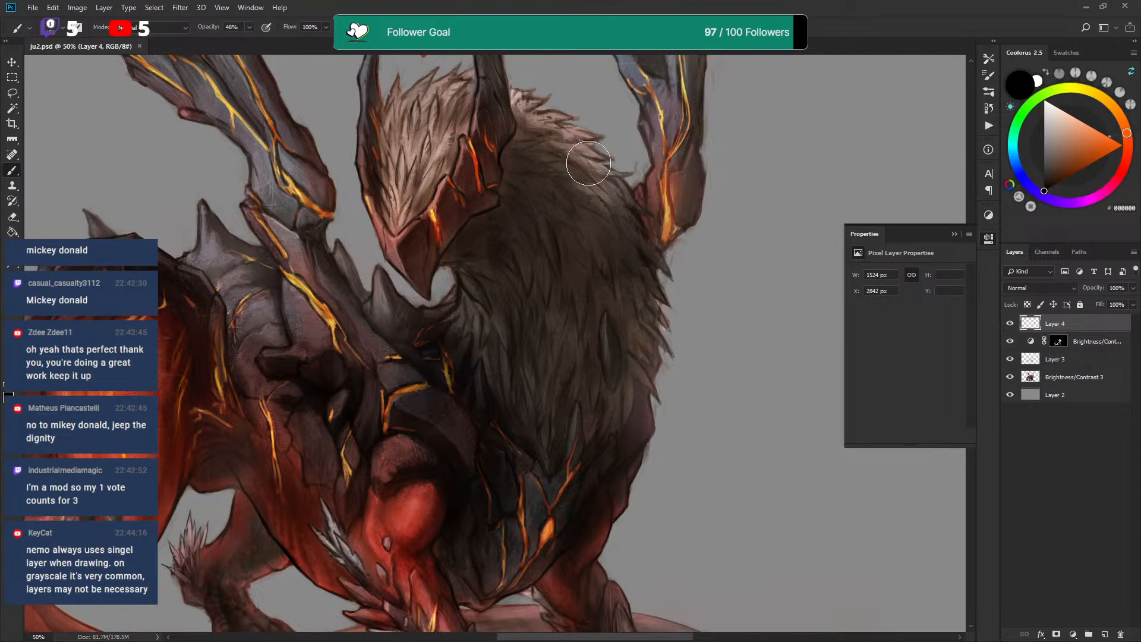
Adjust the brush opacity, undo a test stroke beside the creature, and try the Triangle Eraser preset
drag(218, 31, 252, 31)
drag(780, 130, 850, 89)
key(ctrl+z)
right_click(738, 168)
click(735, 415)
click(766, 163)
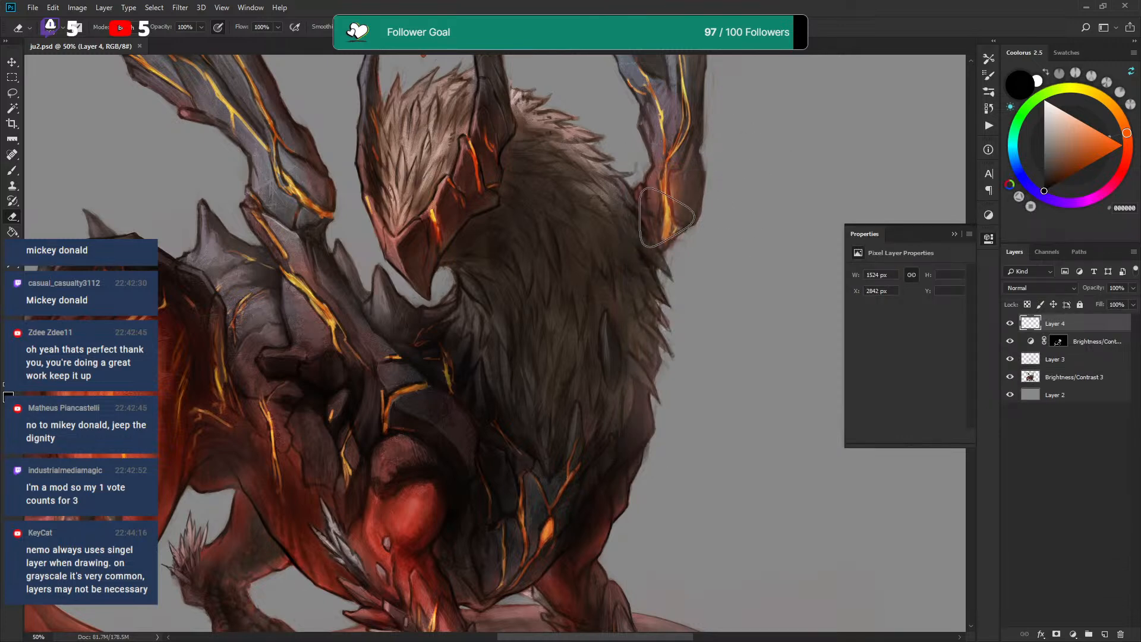
Try another preset and texture fade round with test strokes on the empty background, undoing them all
right_click(668, 216)
click(870, 471)
drag(781, 114, 793, 156)
key(ctrl+z)
right_click(827, 190)
click(885, 356)
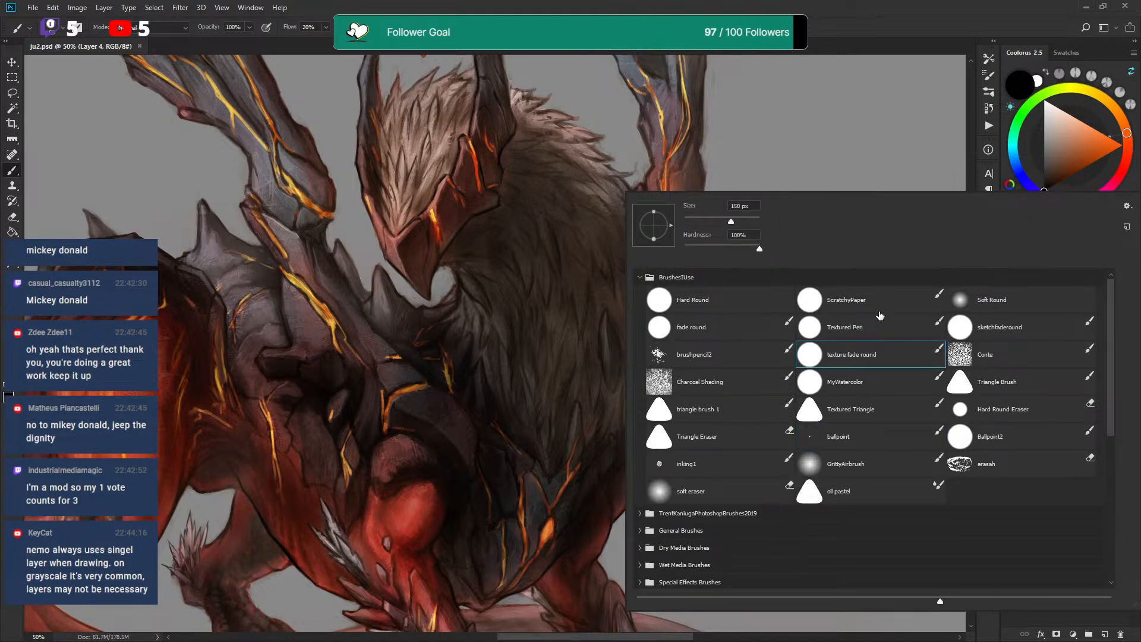
click(728, 87)
mouse_move(733, 133)
mouse_down()
mouse_move(802, 190)
mouse_move(879, 168)
mouse_move(772, 249)
mouse_up()
key(ctrl+z)
key(ctrl+z)
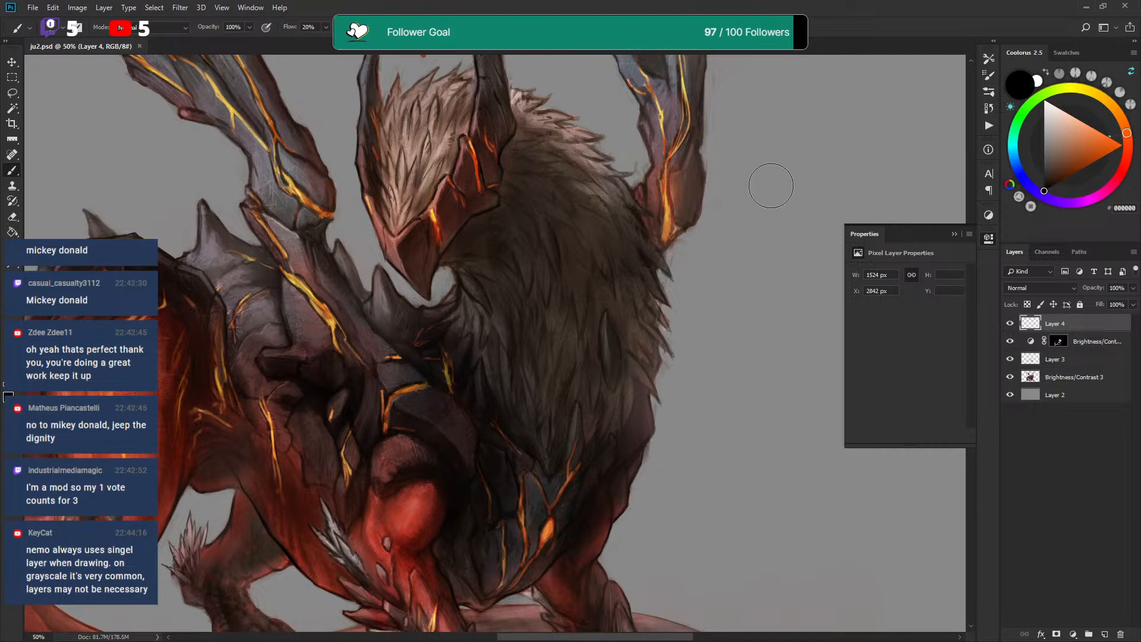
Return to the Textured Pen preset for one more test stroke on the background and undo it
right_click(769, 173)
click(850, 316)
click(828, 129)
drag(832, 131, 865, 89)
key(ctrl+z)
Choose another brush preset at 100% opacity, undo its test stroke, and add a small black stroke to the beak
right_click(688, 249)
click(1019, 345)
click(784, 109)
mouse_move(785, 173)
mouse_down()
mouse_move(781, 249)
mouse_move(831, 132)
mouse_up()
key(ctrl+z)
drag(427, 256, 402, 232)
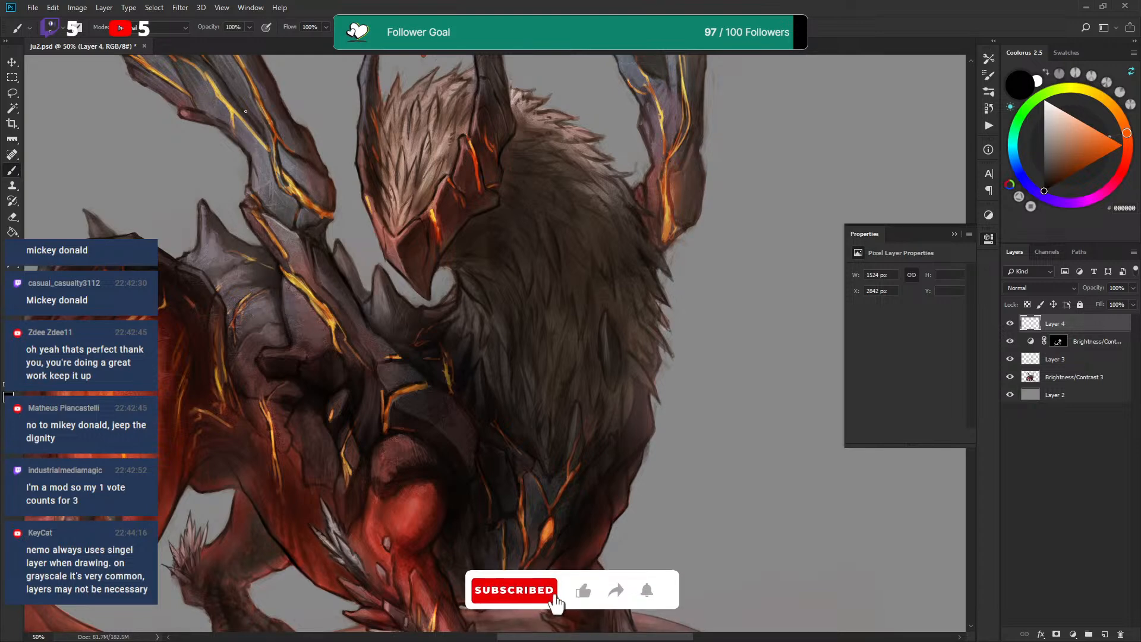
drag(349, 148, 410, 262)
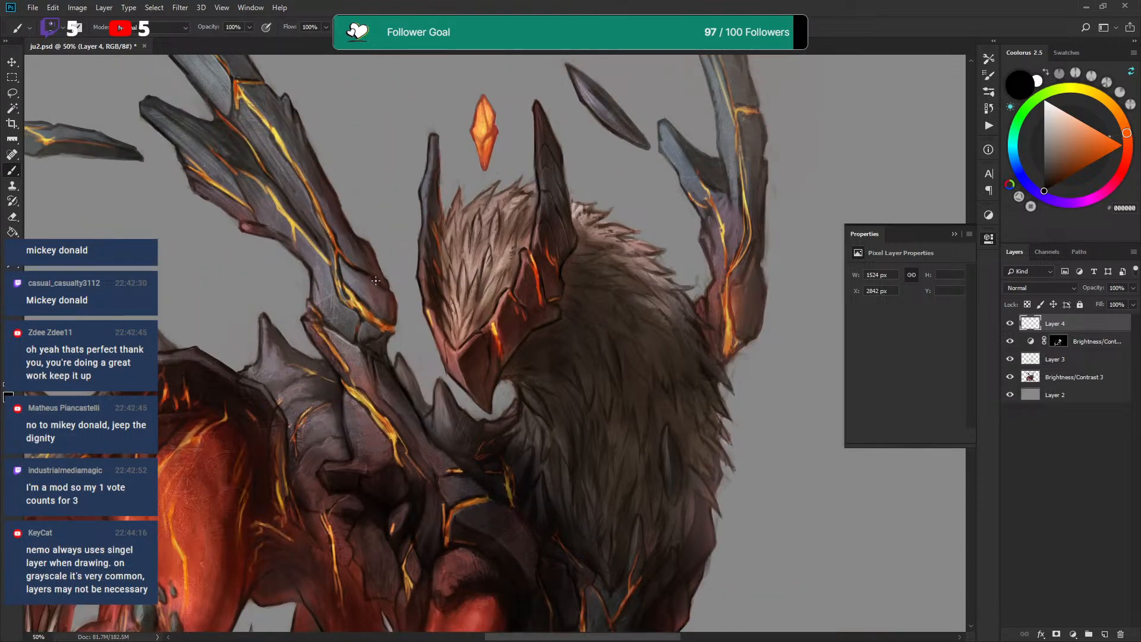
scroll(370, 278, down, 10)
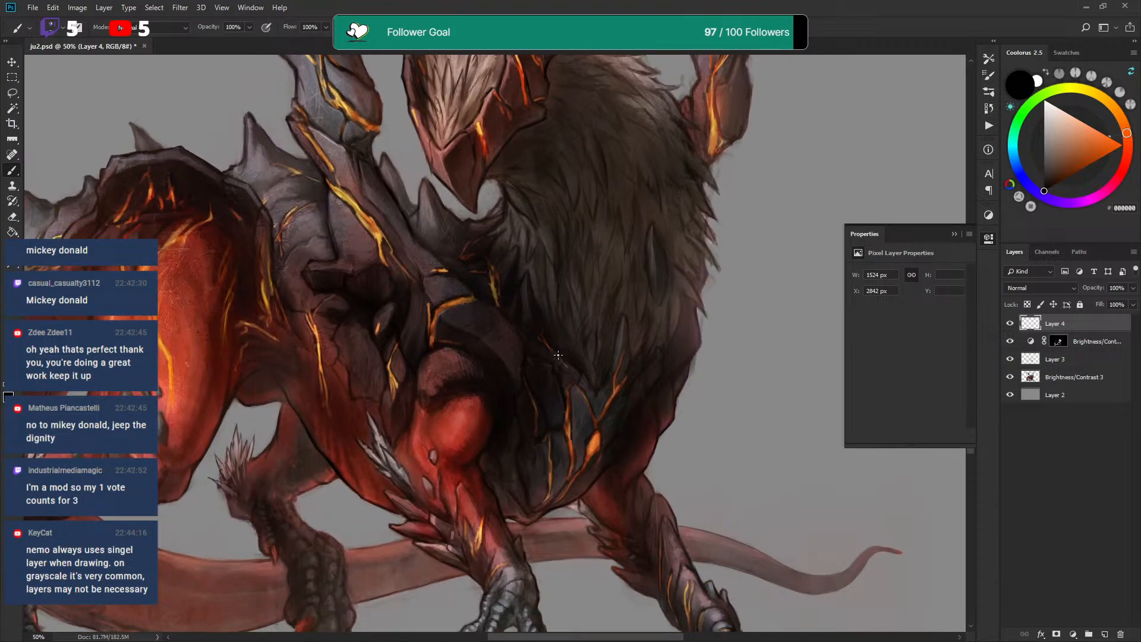
scroll(535, 363, down, 2)
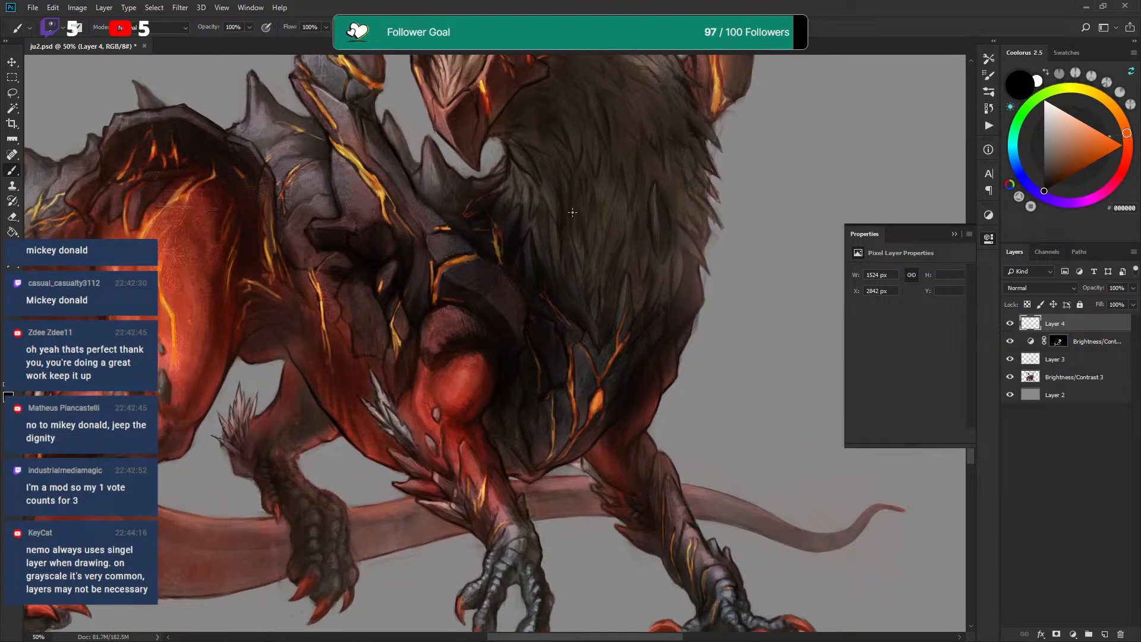
drag(593, 163, 584, 224)
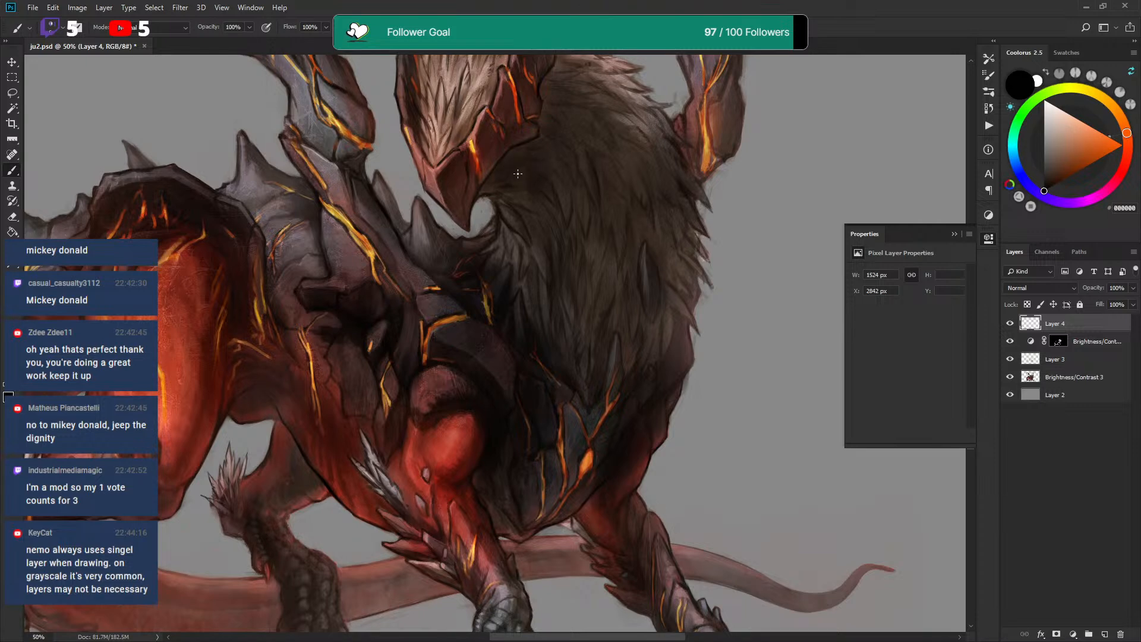
key(l)
mouse_move(546, 173)
mouse_down()
mouse_move(538, 144)
mouse_move(586, 125)
mouse_up()
key(b)
key(ctrl+d)
Shade the feathers beneath the head and behind the beak with dark browns sampled from the surrounding neck area
alt+click(534, 152)
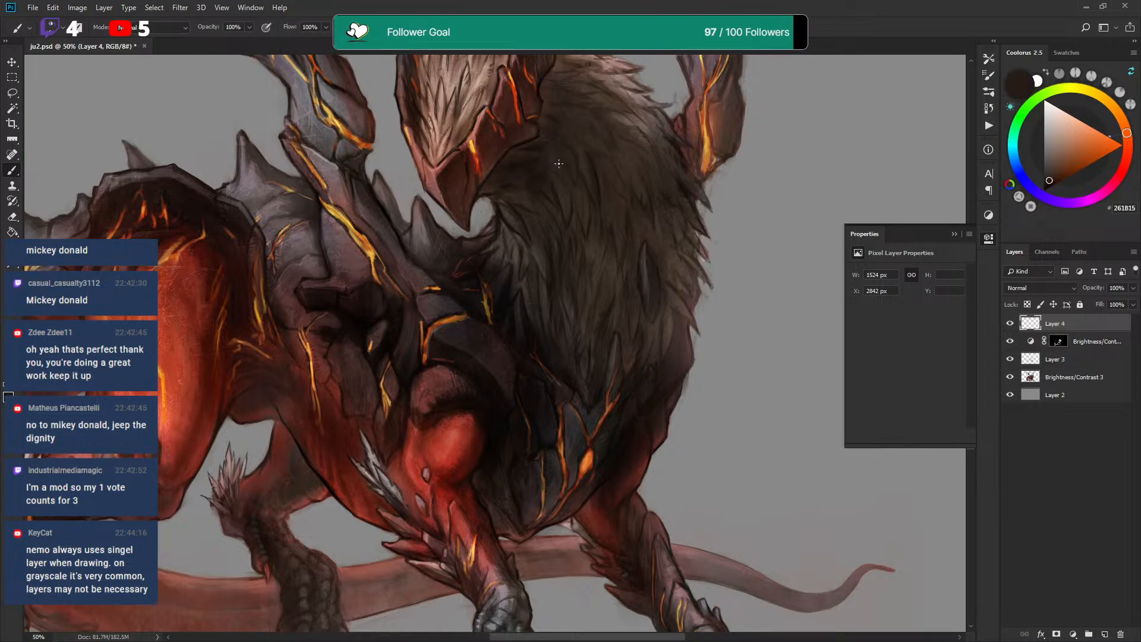
alt+click(538, 148)
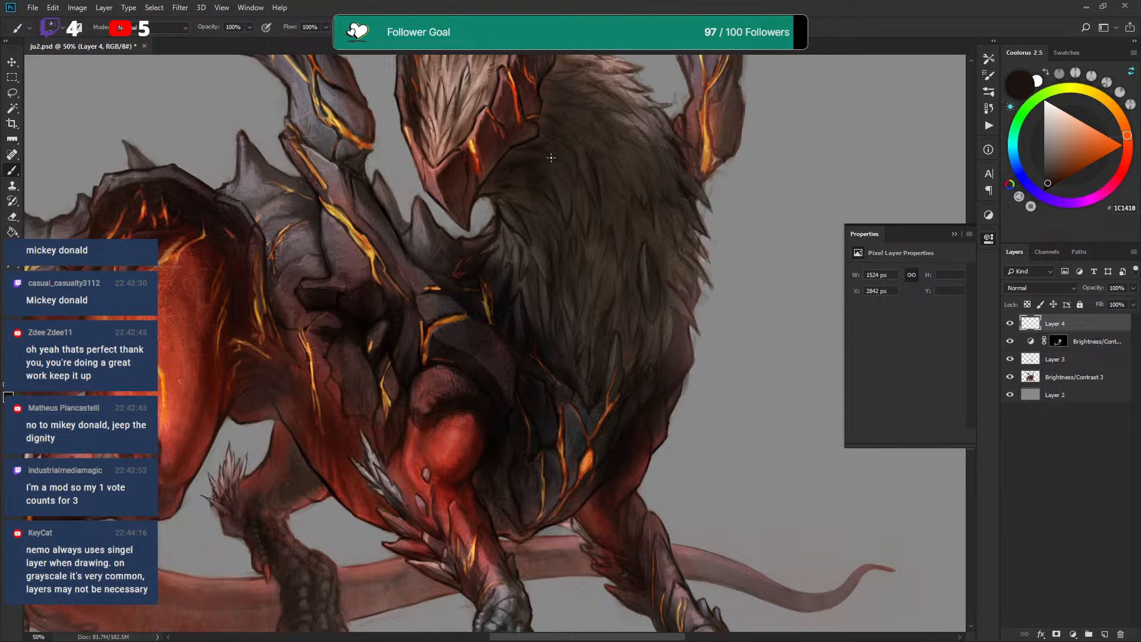
alt+click(537, 152)
alt+click(515, 151)
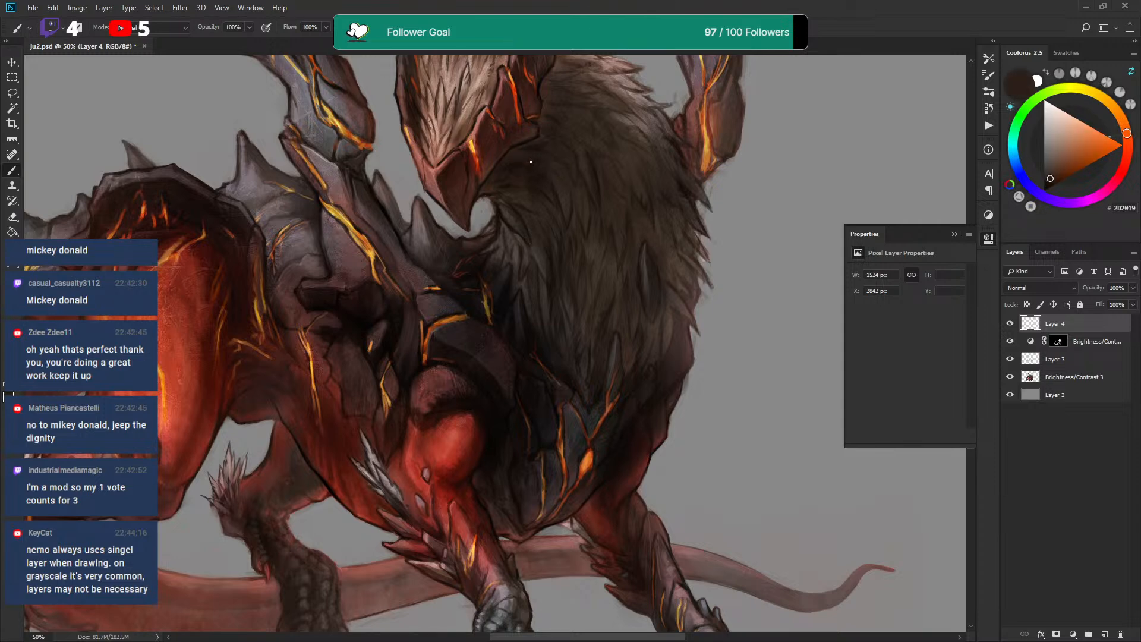
alt+click(534, 168)
alt+click(532, 165)
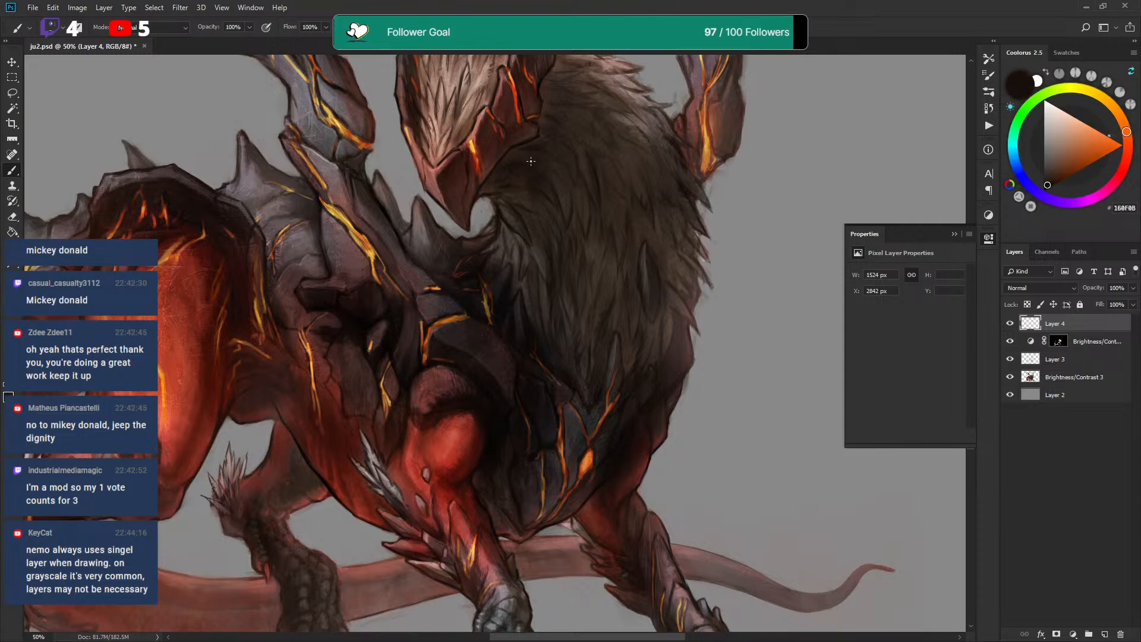
alt+click(545, 146)
Sample a dark brown from the face above the beak and reduce the brush size for fine detail
mouse_move(559, 112)
mouse_down()
mouse_move(553, 177)
mouse_move(576, 167)
mouse_up()
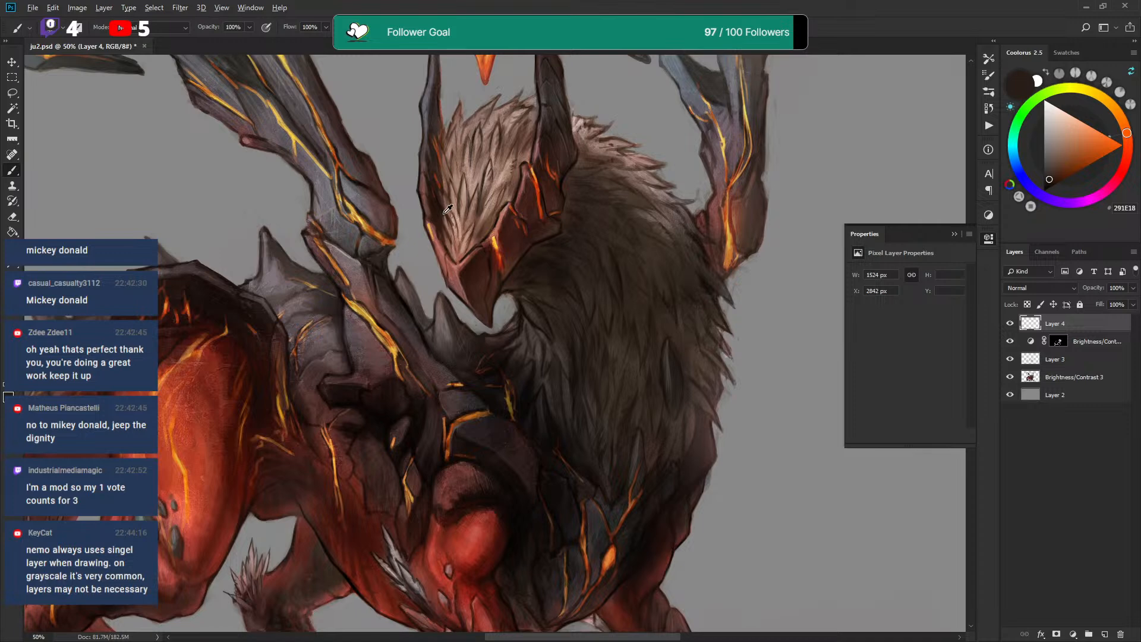
alt+click(451, 246)
key(bracketleft)
key(bracketleft)
key(bracketleft)
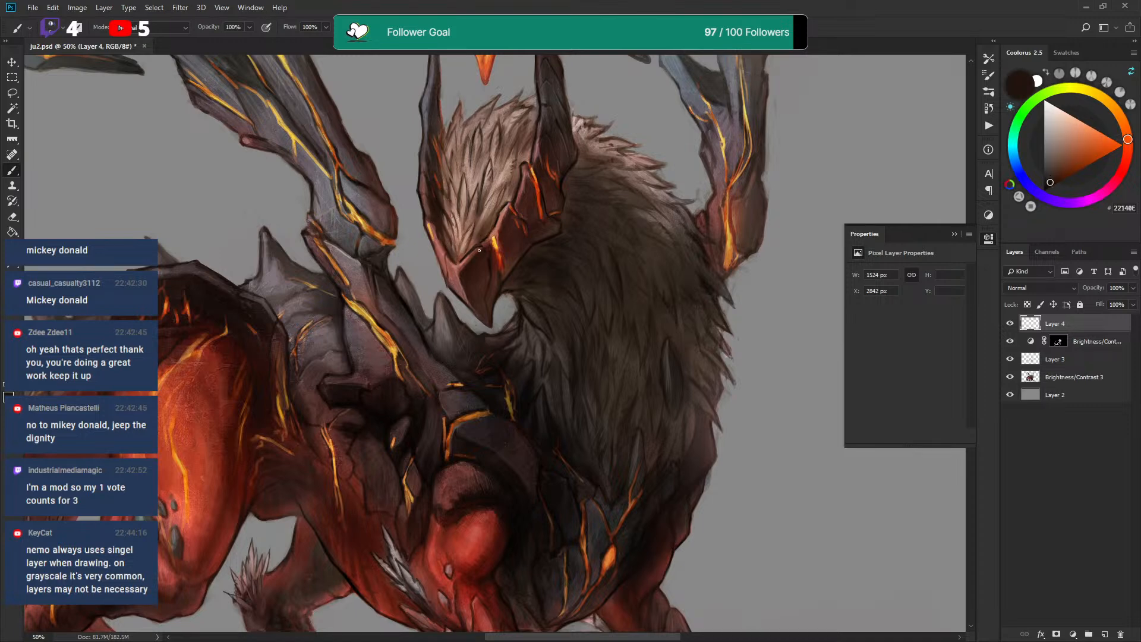
Set the brush opacity to 48%, undo the test stroke on the empty background, and reduce the brush size
right_click(702, 152)
key(4)
key(8)
mouse_move(826, 96)
mouse_down()
mouse_move(806, 129)
mouse_move(846, 153)
mouse_move(790, 259)
mouse_up()
key(ctrl+z)
key(ctrl+z)
key(bracketleft)
key(bracketleft)
key(bracketleft)
key(bracketleft)
key(bracketleft)
Sample a muted reddish brown from the head plate beside the eye for touching up the face
drag(565, 105, 552, 178)
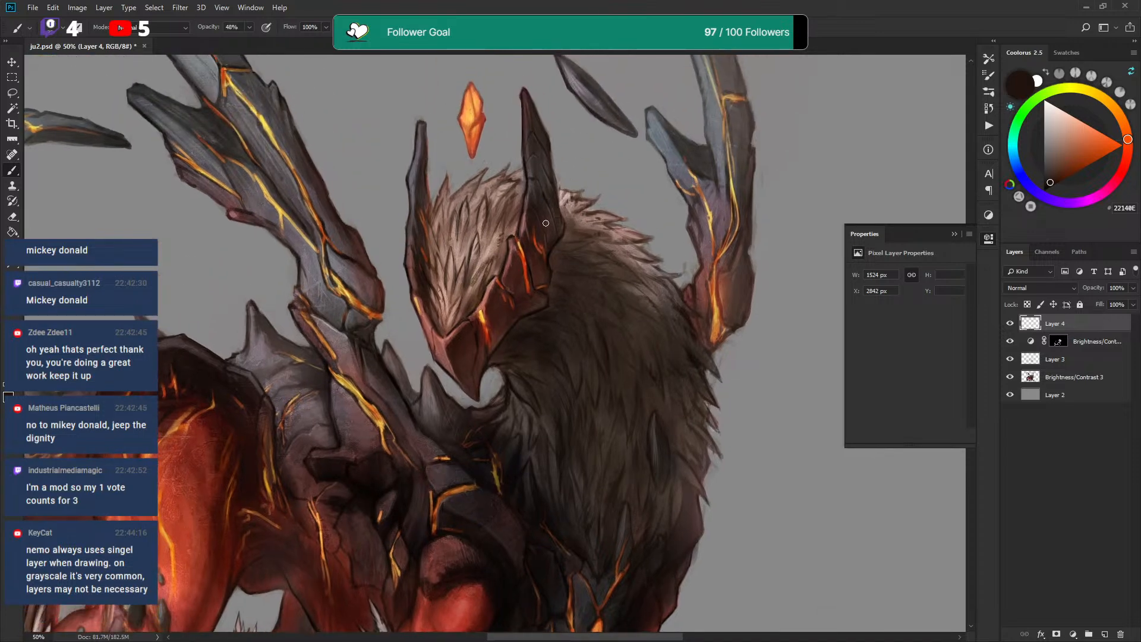
right_click(523, 182)
key(Escape)
alt+click(507, 262)
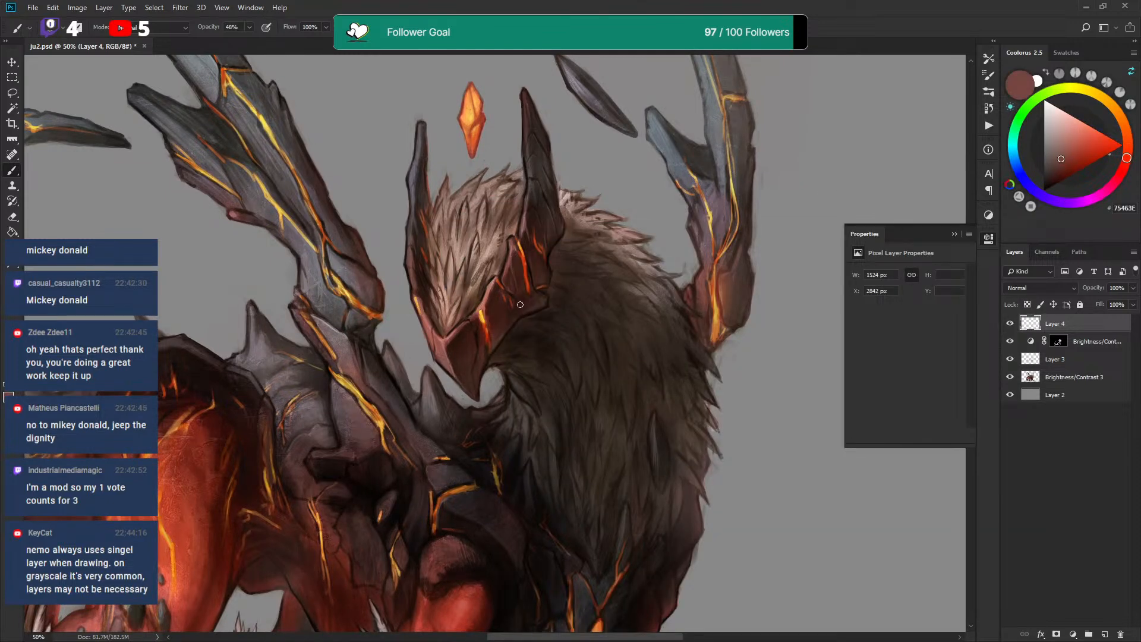
Sample the light mane colour and add a new layer, trying Linear Dodge (Add) before setting its blend mode to Color Dodge
scroll(563, 255, down, 3)
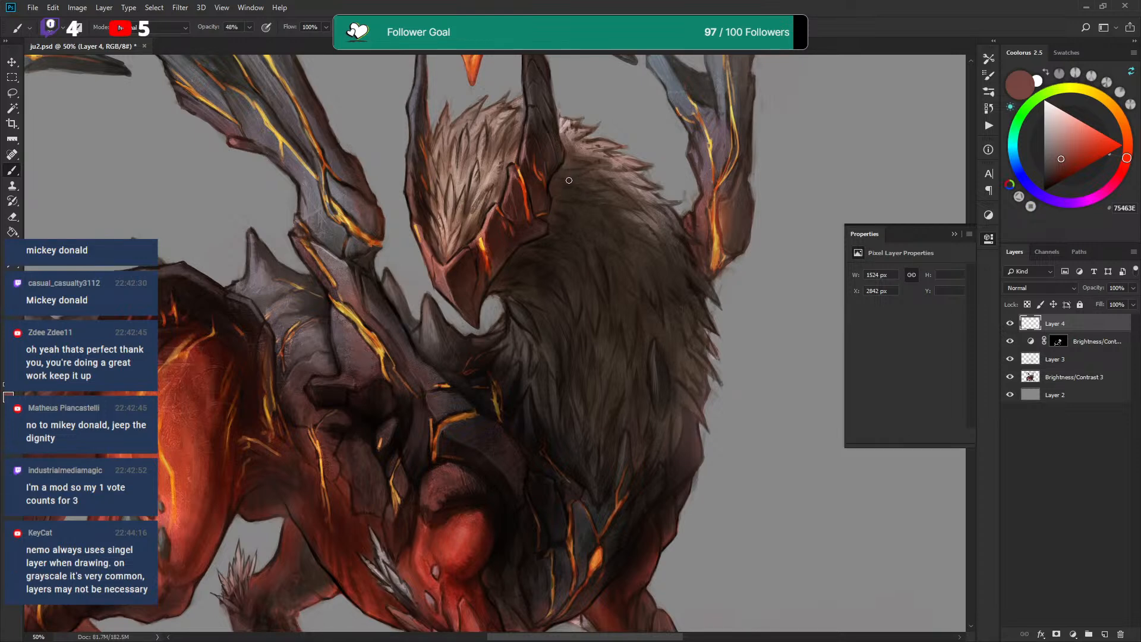
alt+click(587, 155)
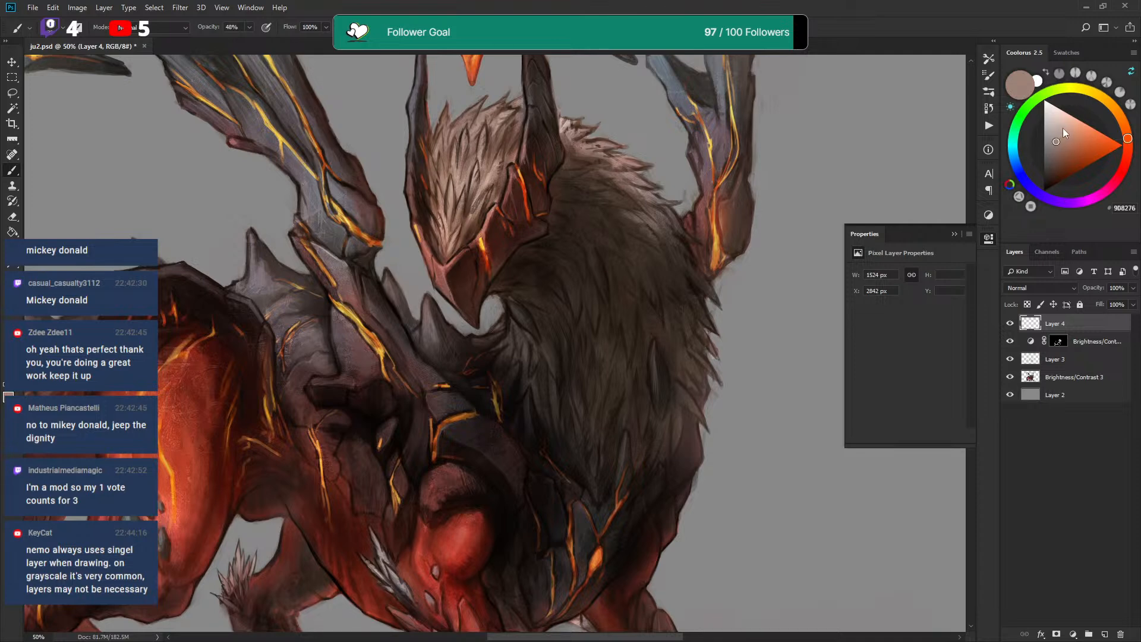
click(1103, 633)
click(1039, 288)
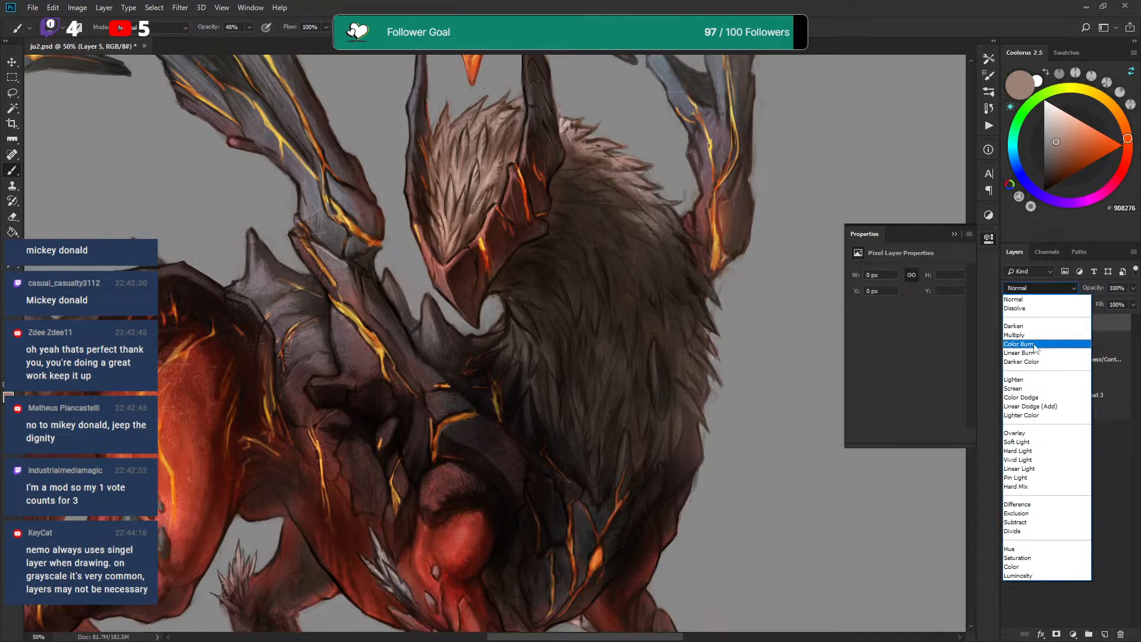
click(1045, 406)
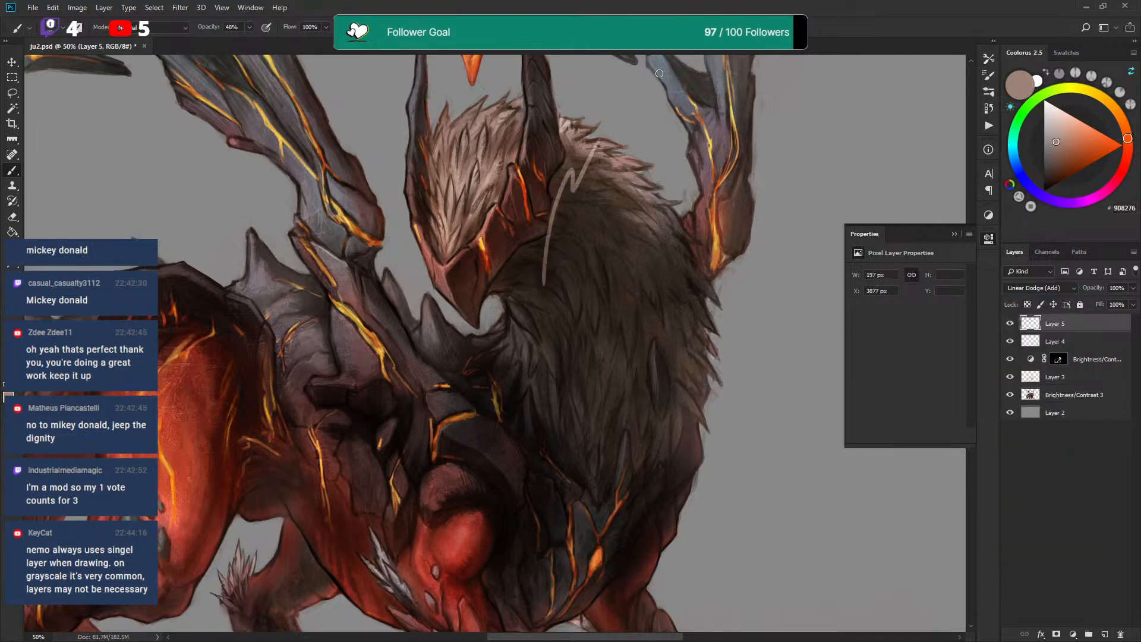
click(1046, 288)
click(1034, 397)
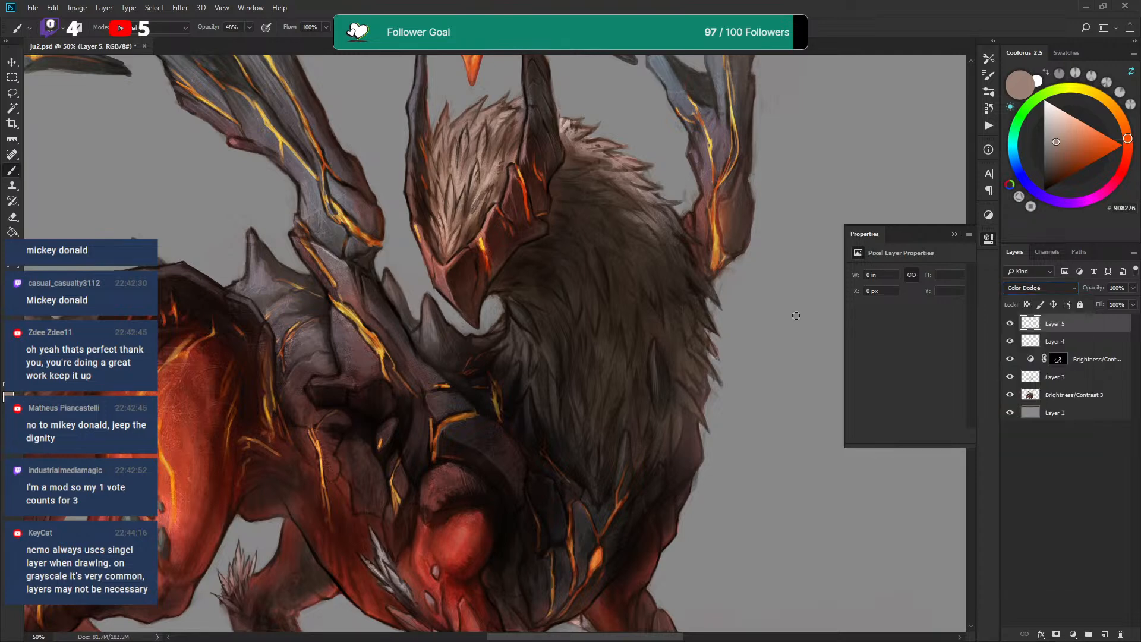
Brighten the lava cracks on the wing and face with small glowing strokes on the Color Dodge layer
key([)
key([)
key([)
mouse_move(715, 237)
mouse_down()
mouse_move(714, 256)
mouse_move(717, 215)
mouse_up()
drag(768, 179, 731, 285)
mouse_move(482, 278)
mouse_down()
mouse_move(487, 293)
mouse_move(513, 233)
mouse_up()
drag(408, 239, 412, 239)
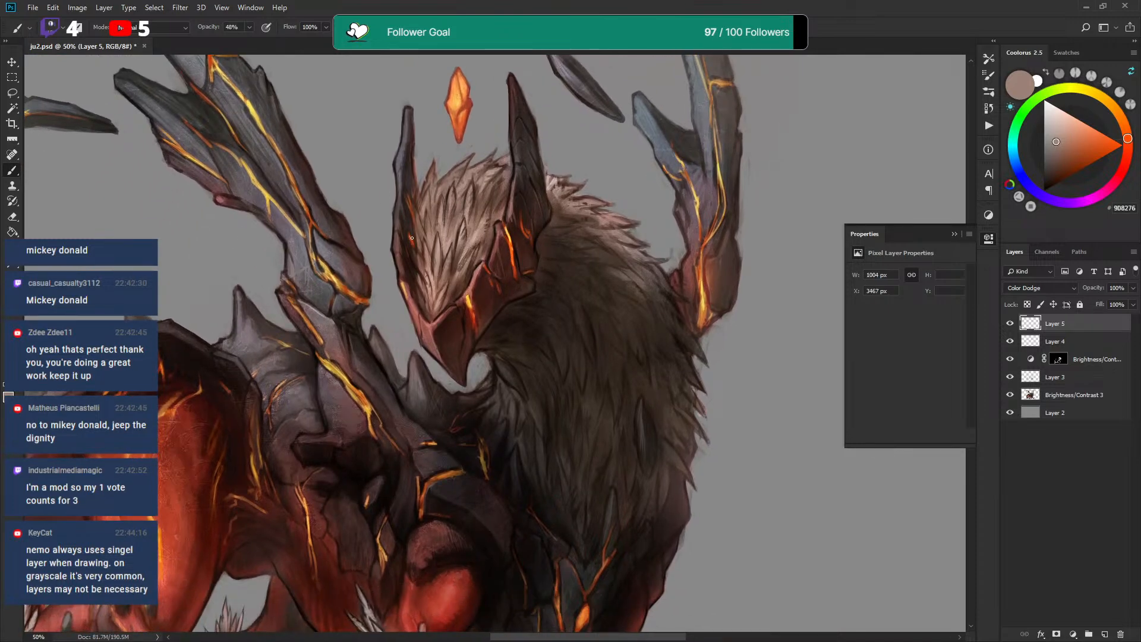
Extend the glowing highlights along the lava cracks of the chest, shoulder and flank
scroll(410, 302, down, 3)
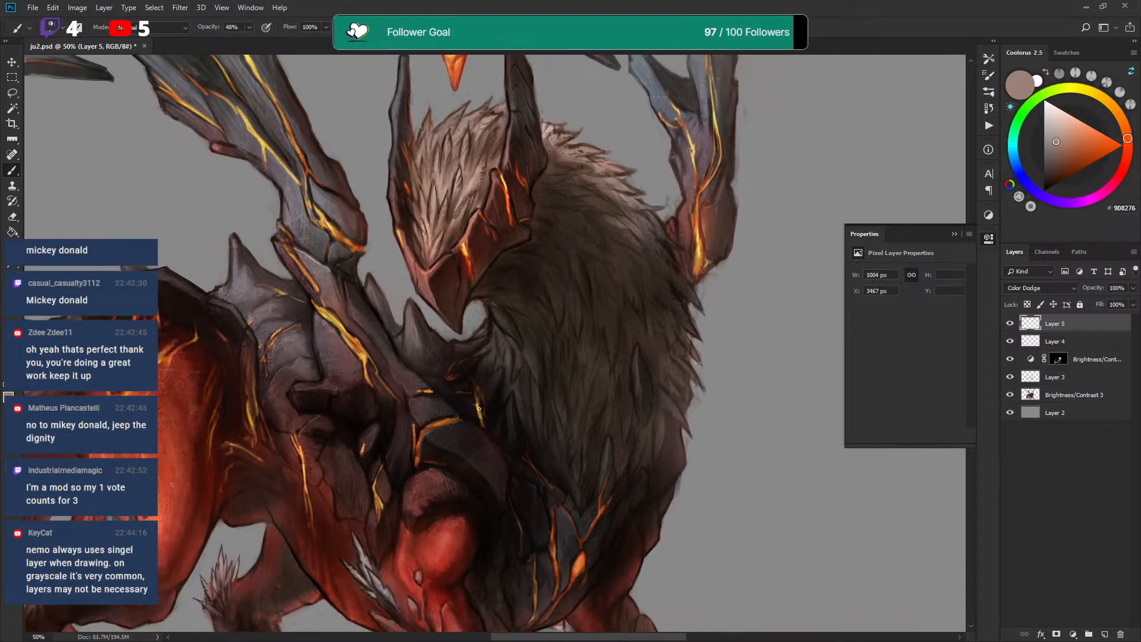
scroll(481, 412, down, 6)
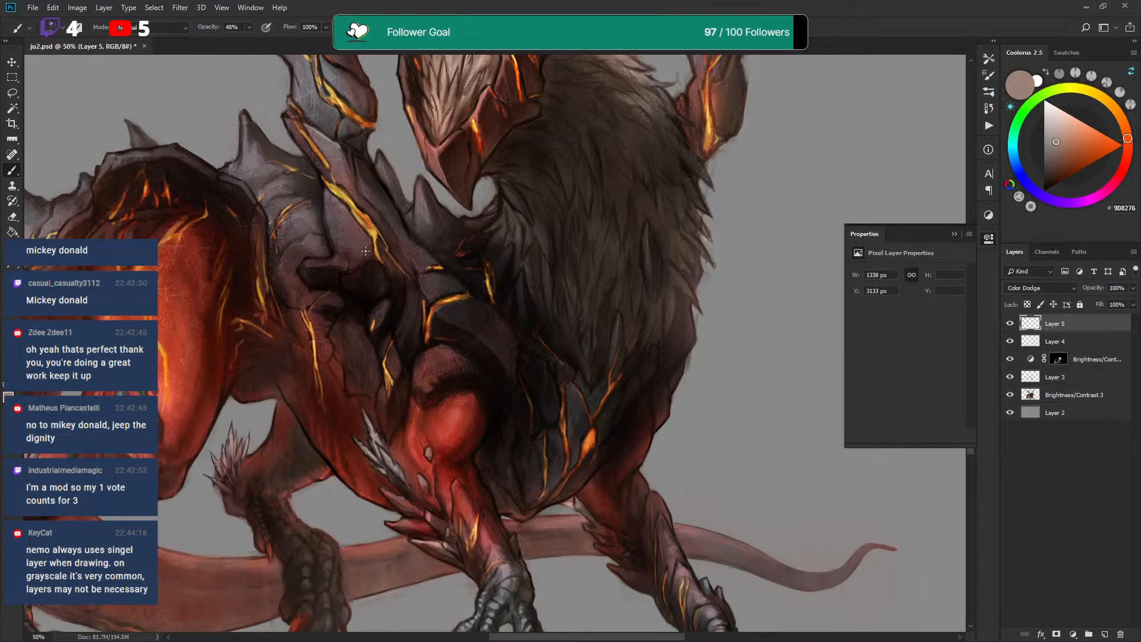
mouse_move(352, 210)
mouse_down()
mouse_move(363, 224)
mouse_move(344, 197)
mouse_up()
drag(275, 237, 282, 213)
mouse_move(245, 322)
mouse_down()
mouse_move(267, 328)
mouse_move(478, 177)
mouse_up()
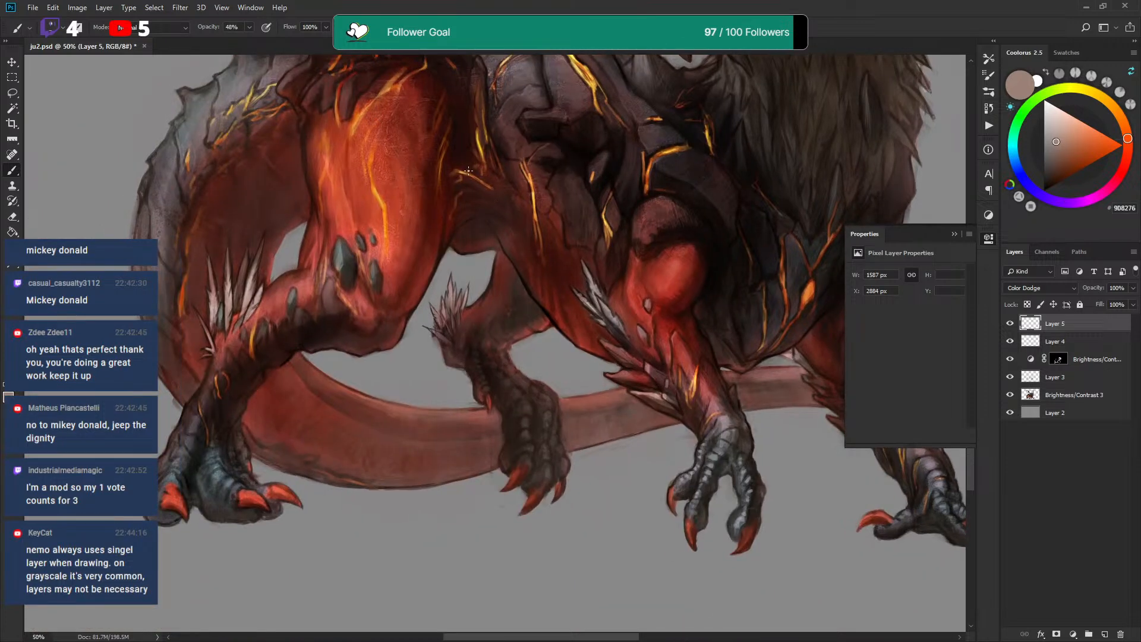
Try sampled dark reddish browns on Layer 3 for the belly beside the hind leg
alt+click(490, 130)
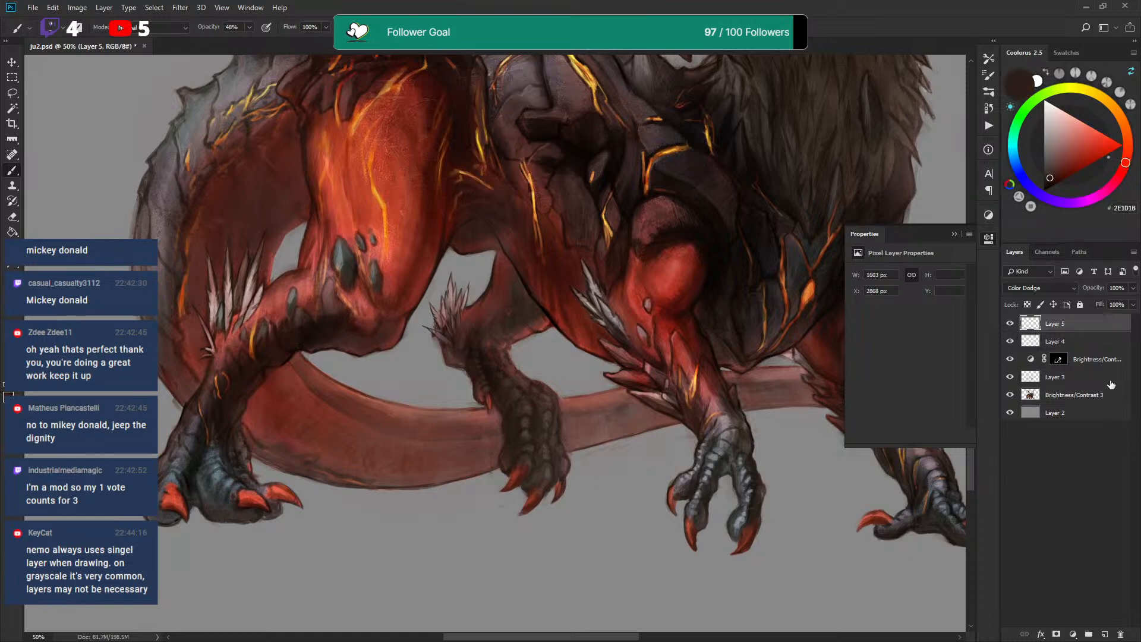
click(1054, 377)
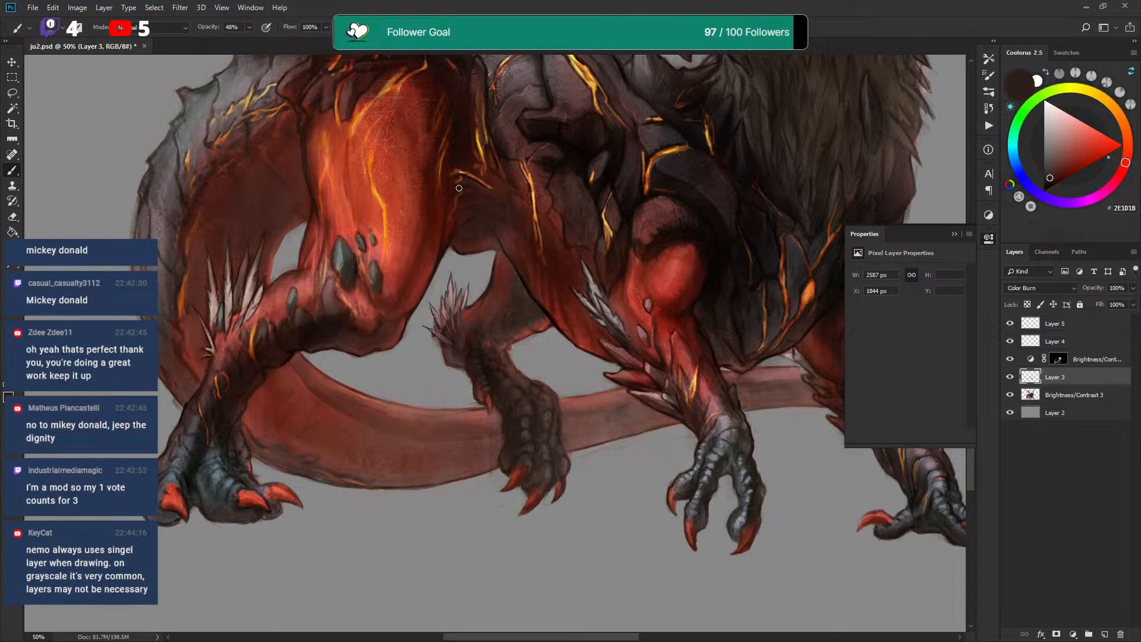
alt+click(479, 200)
alt+click(487, 209)
alt+click(515, 204)
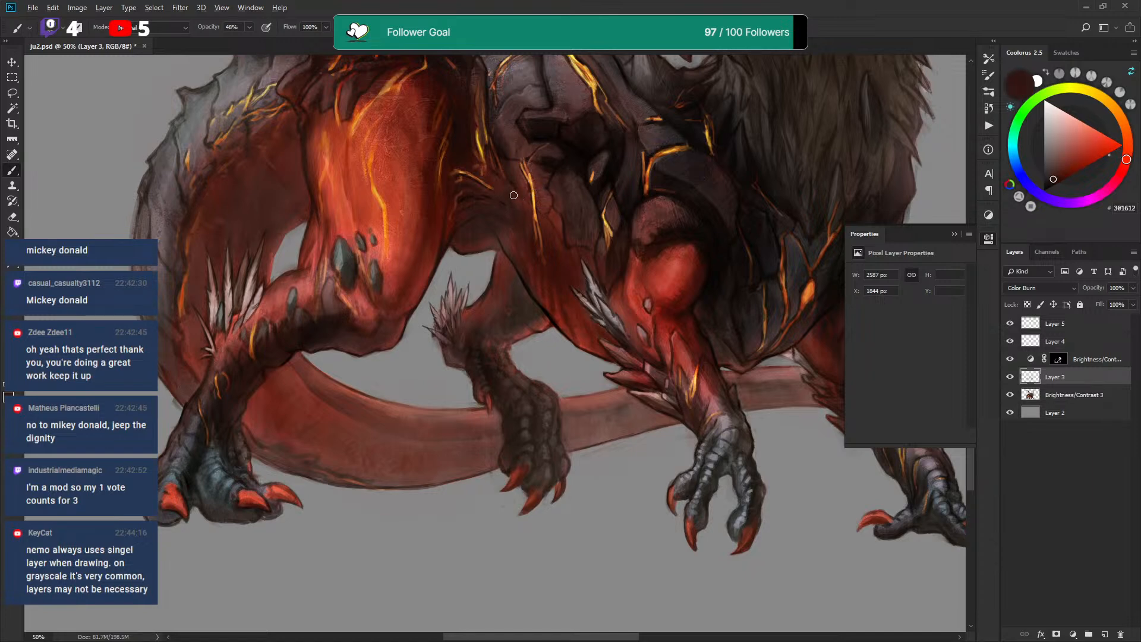
Shade the belly between the hind leg and torso on Layer 4 using sampled dark reds
click(1067, 340)
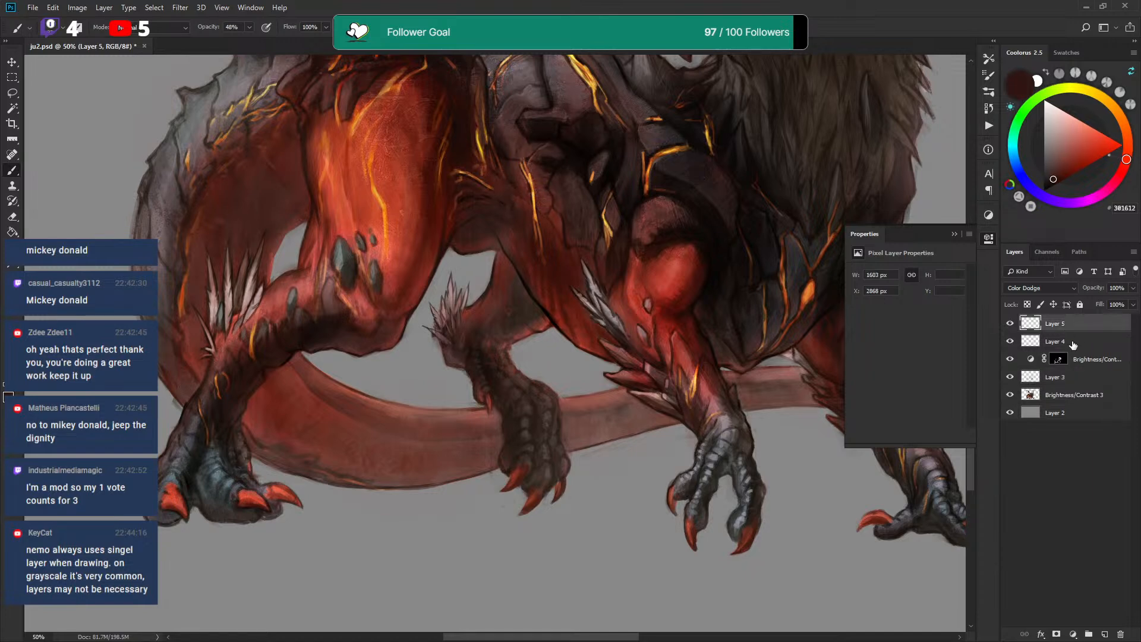
alt+click(515, 198)
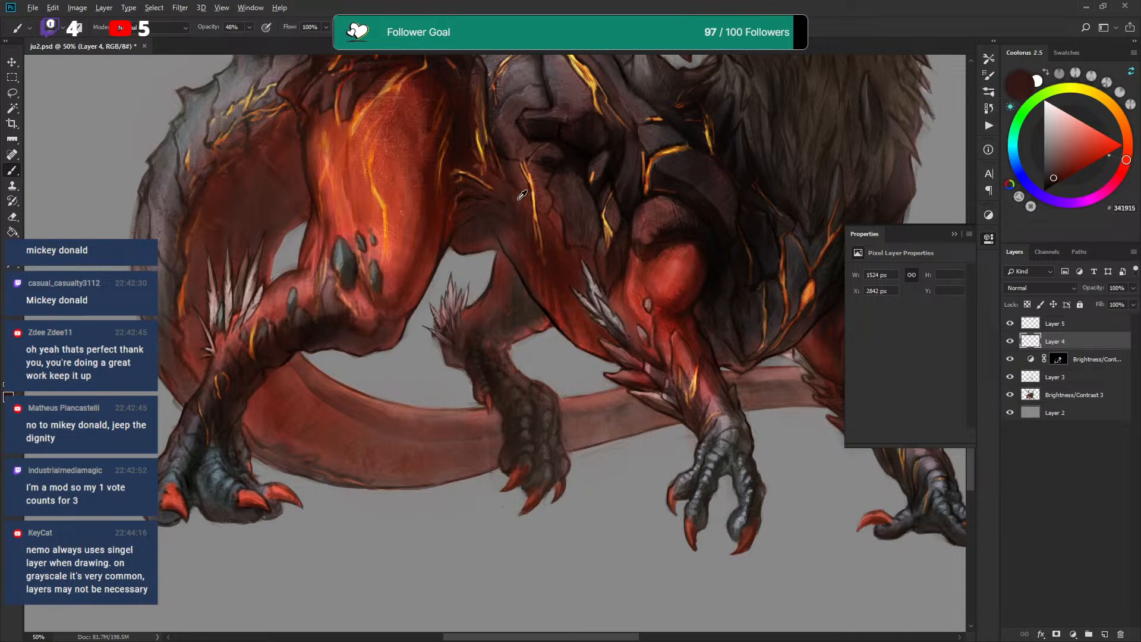
drag(513, 182, 510, 166)
alt+click(499, 182)
alt+click(504, 204)
alt+click(455, 232)
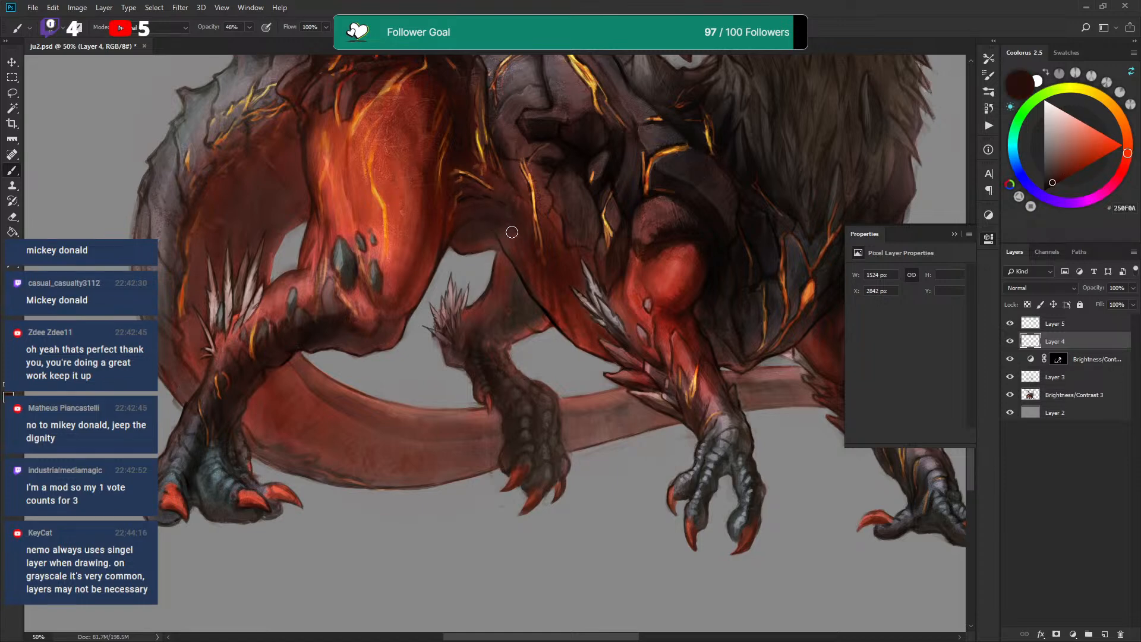
alt+click(443, 249)
Keep Layer 4 active and define the belly's skin folds with near-black and dark red tones sampled there
click(1076, 324)
click(1075, 341)
alt+click(472, 220)
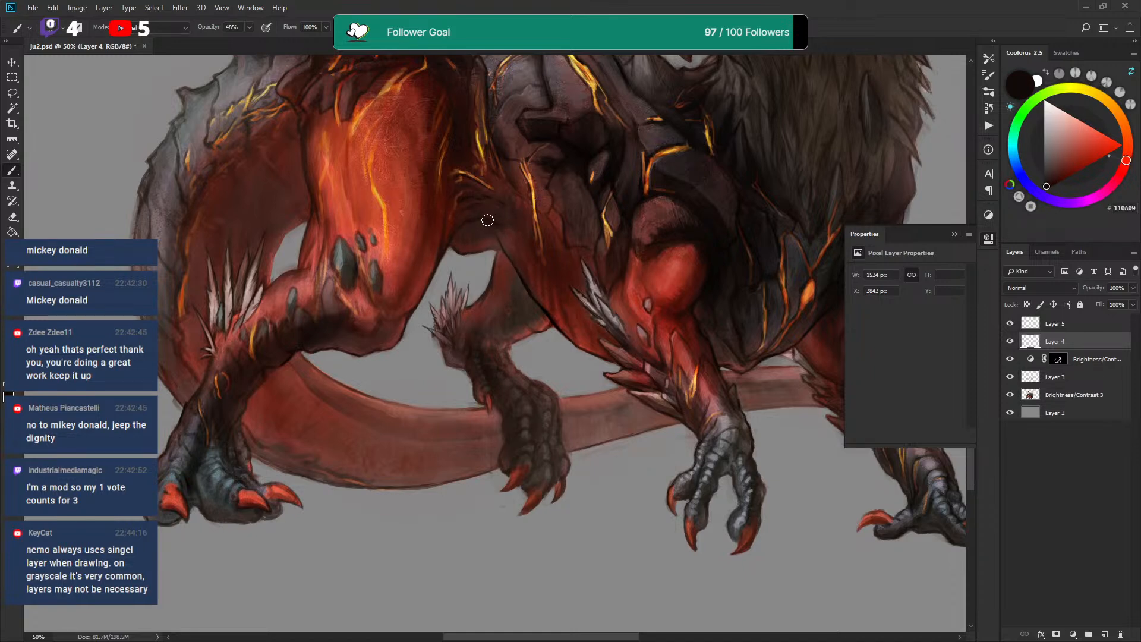
alt+click(485, 214)
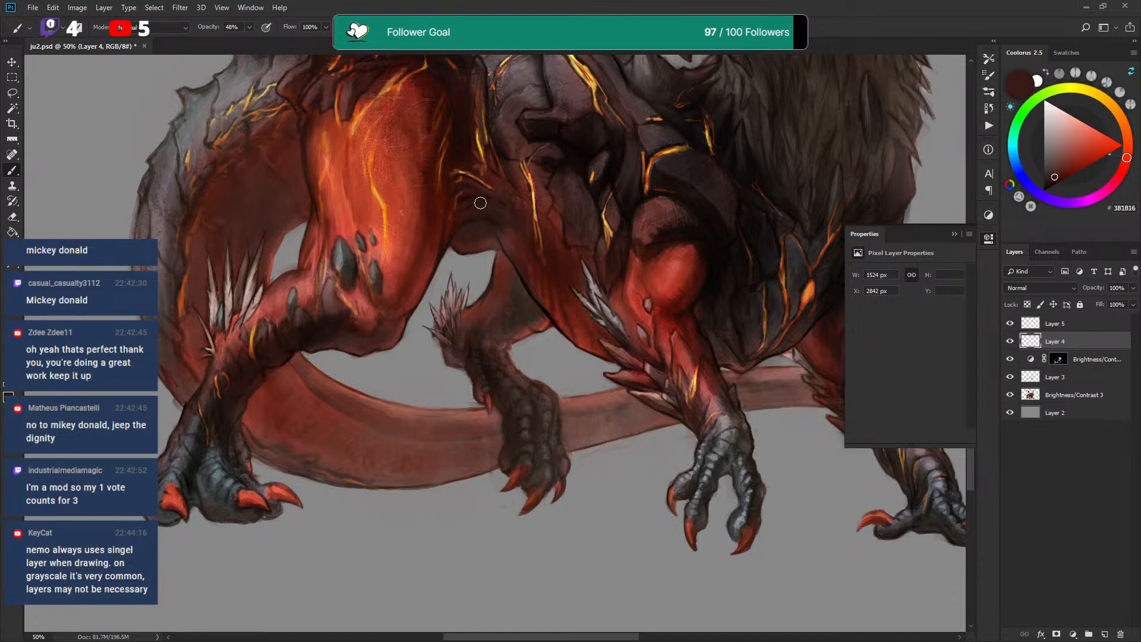
alt+click(474, 204)
alt+click(474, 206)
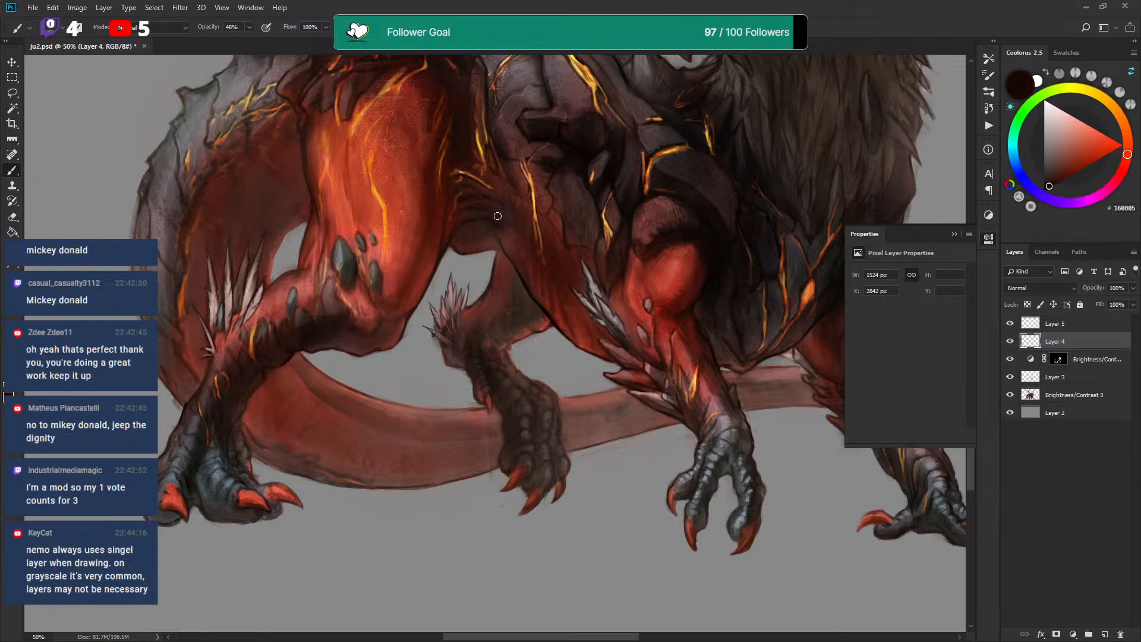
Deepen the folds below the lava crack where the thigh meets the belly, alternating sampled dark reds
alt+click(470, 186)
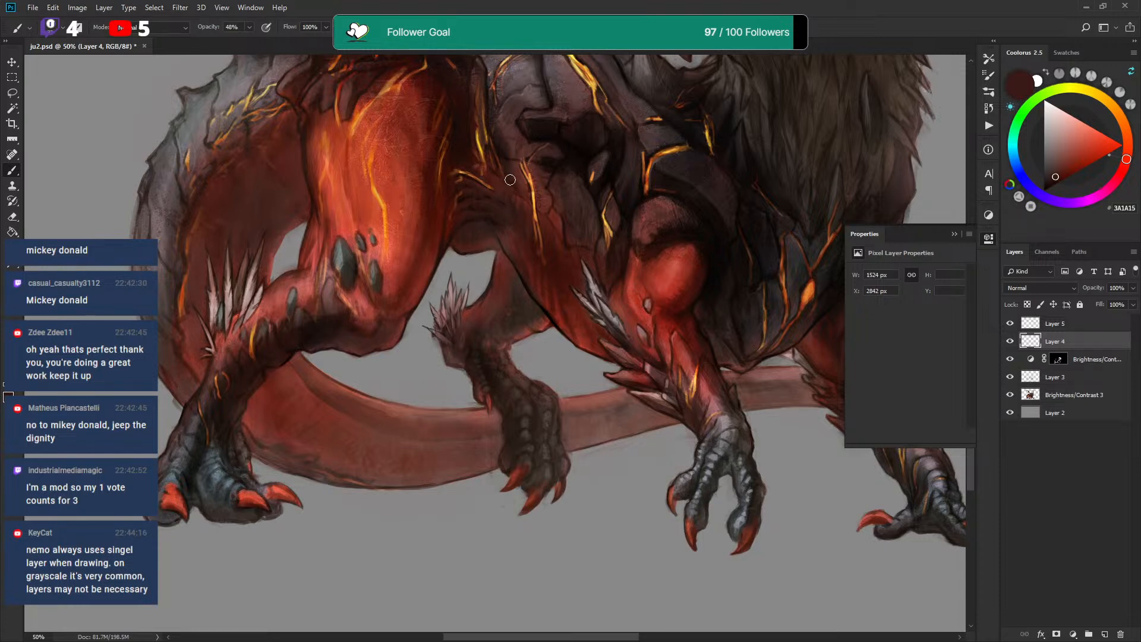
alt+click(470, 199)
alt+click(470, 198)
alt+click(473, 183)
alt+click(457, 154)
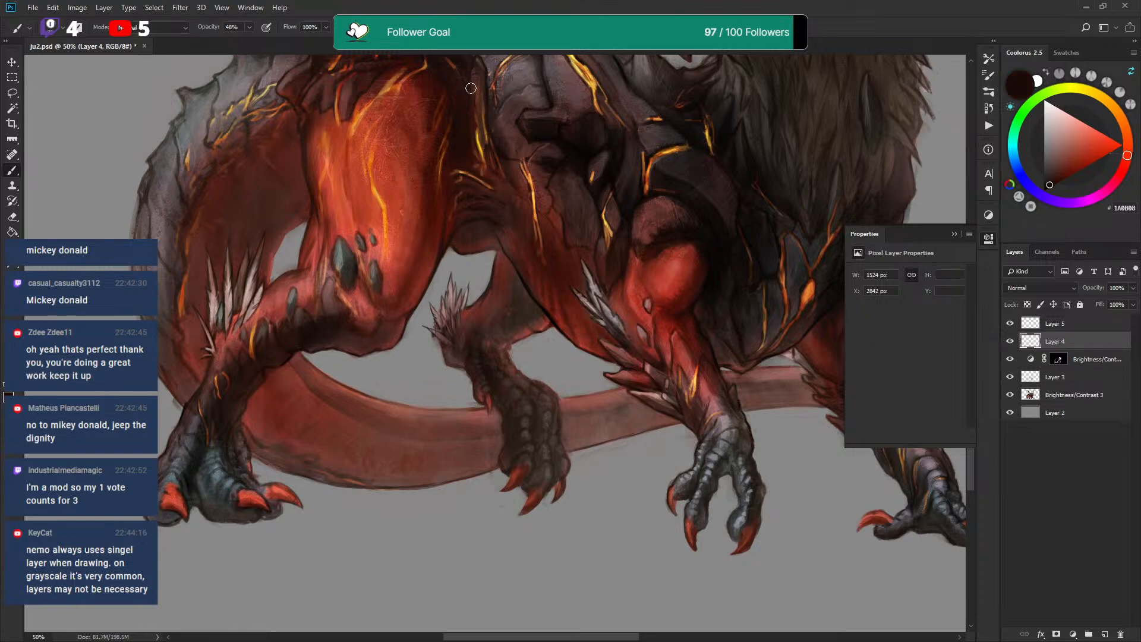
Darken the contours of the thigh, the hind leg's upper edge and the tail's outer edge with dark brown 1A0808
drag(464, 125, 485, 202)
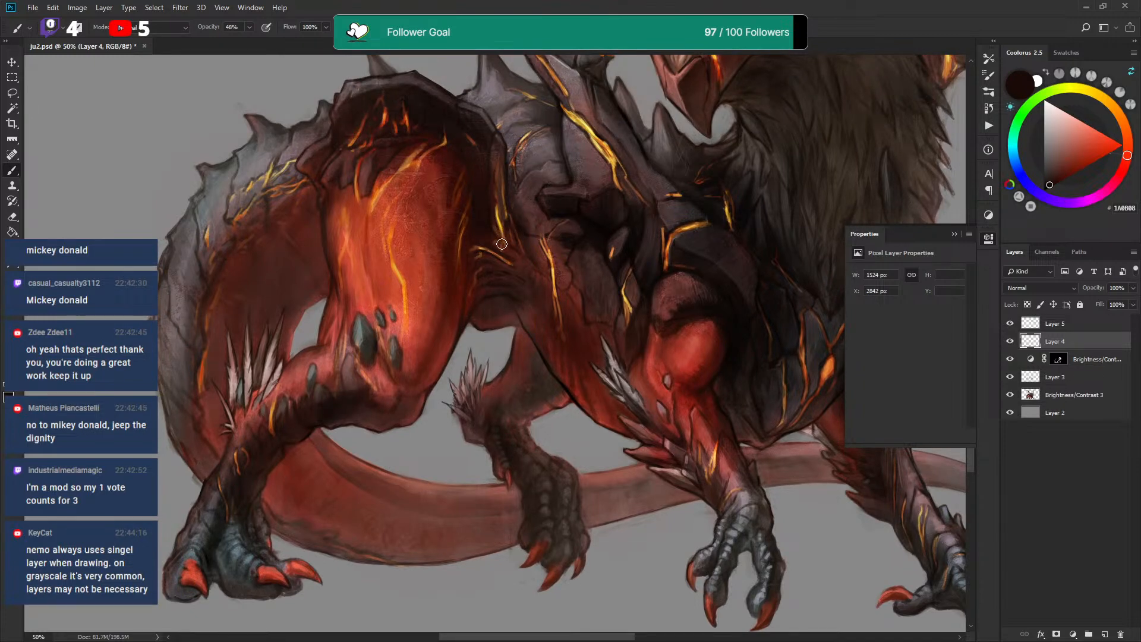
drag(469, 167, 455, 184)
mouse_move(410, 267)
mouse_down()
mouse_move(406, 292)
mouse_move(378, 309)
mouse_move(375, 353)
mouse_move(359, 313)
mouse_move(379, 347)
mouse_move(507, 219)
mouse_up()
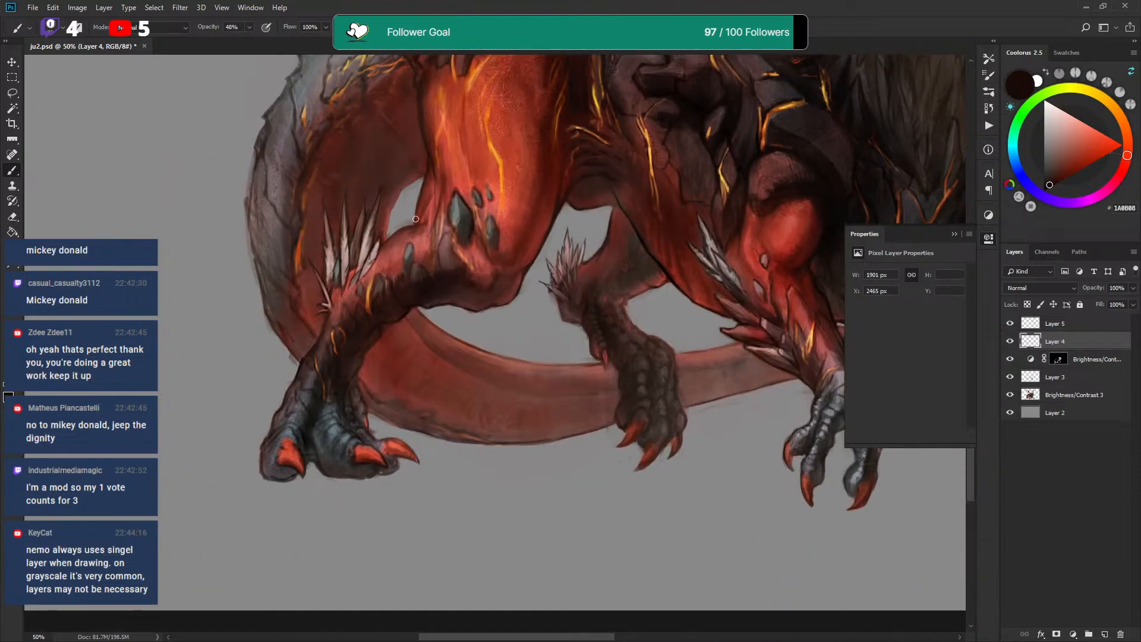
mouse_move(381, 245)
mouse_down()
mouse_move(417, 215)
mouse_move(408, 224)
mouse_up()
drag(455, 169, 563, 170)
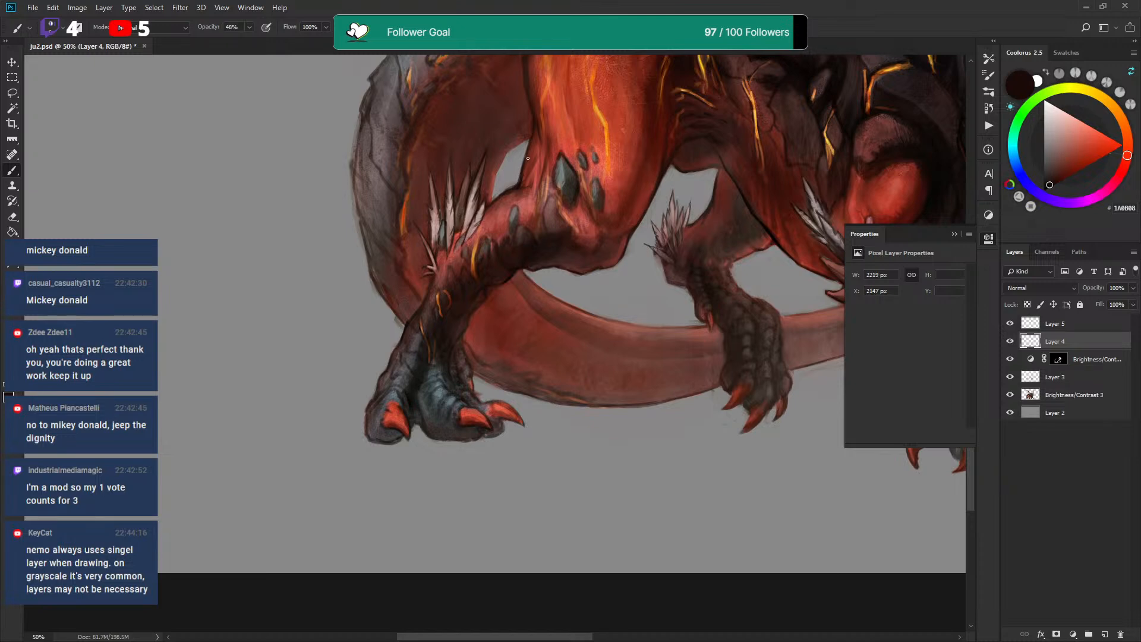
drag(427, 173, 424, 229)
drag(355, 183, 357, 275)
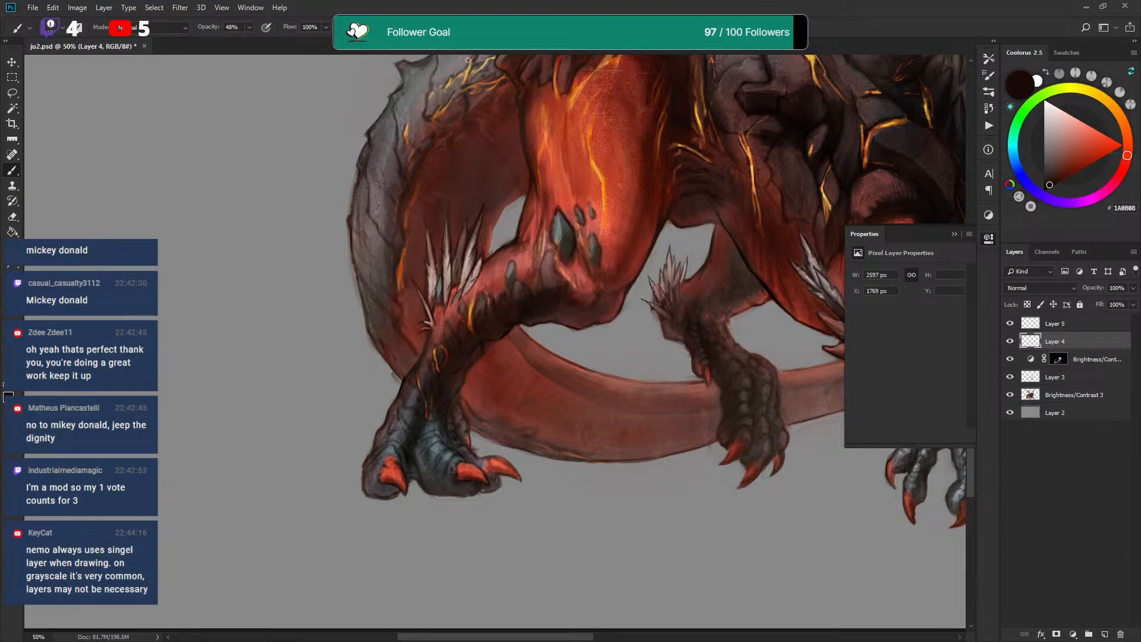
Shade the tail's inner surface beside the hind thigh with reddish browns sampled nearby
drag(468, 60, 433, 174)
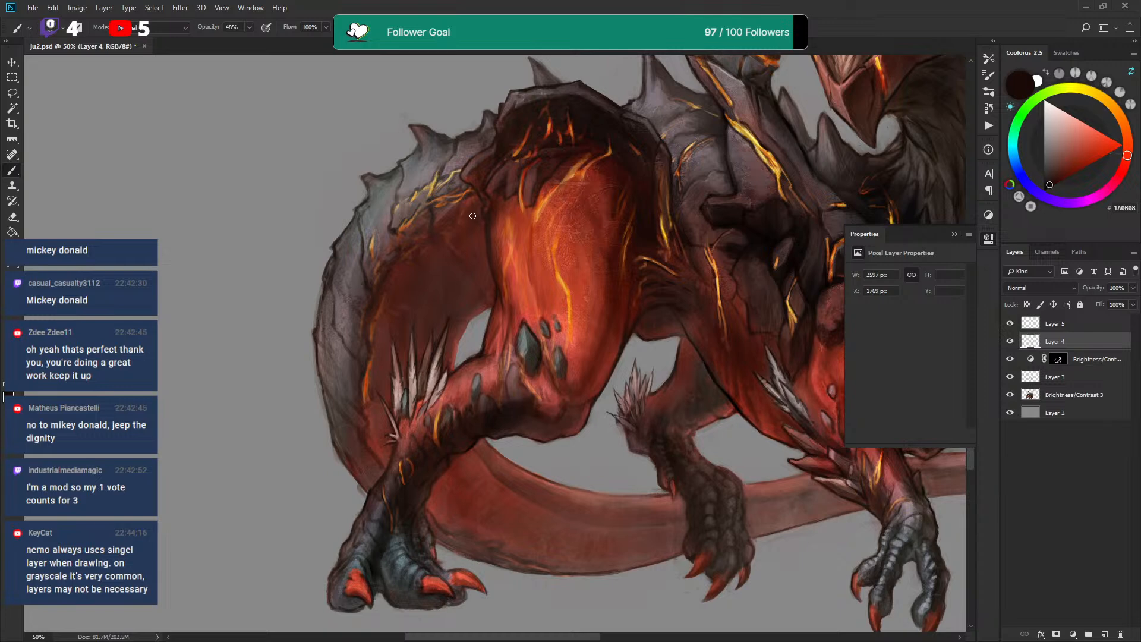
alt+click(442, 215)
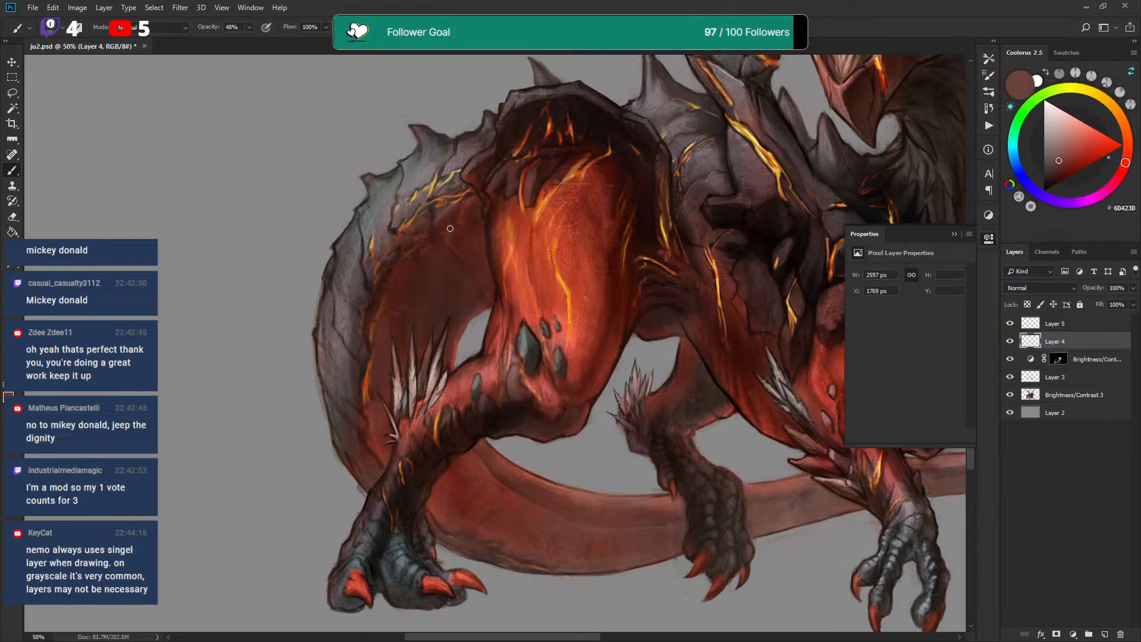
drag(561, 216, 540, 247)
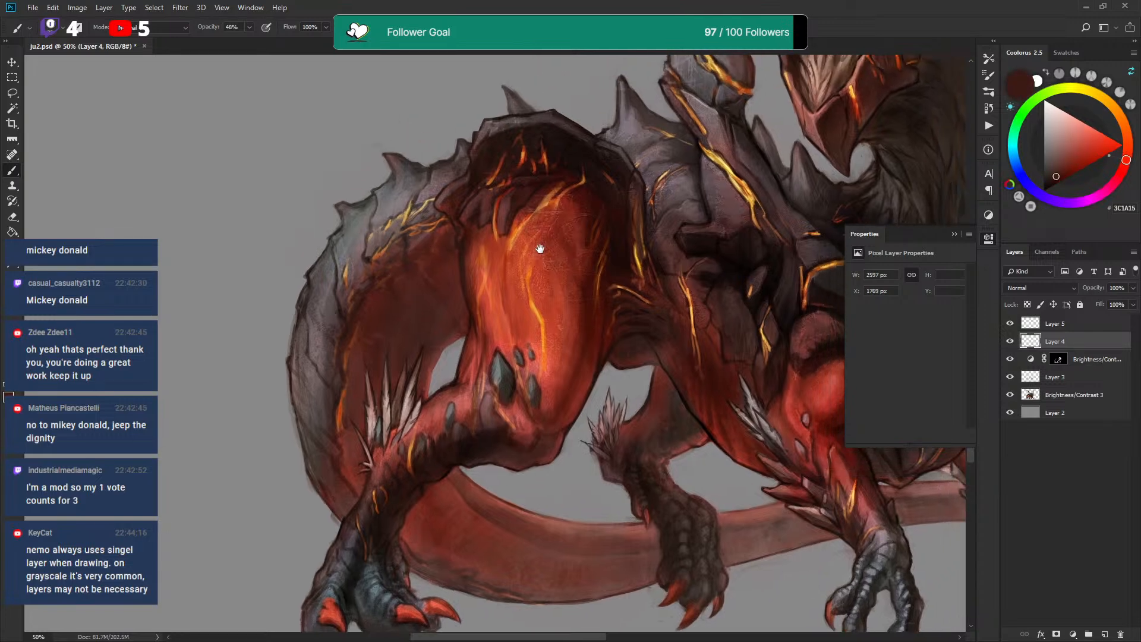
Refine the beak and face plates on Layer 4 with reddish and dark browns sampled from the head
drag(725, 186, 410, 217)
alt+click(562, 209)
drag(654, 221, 536, 337)
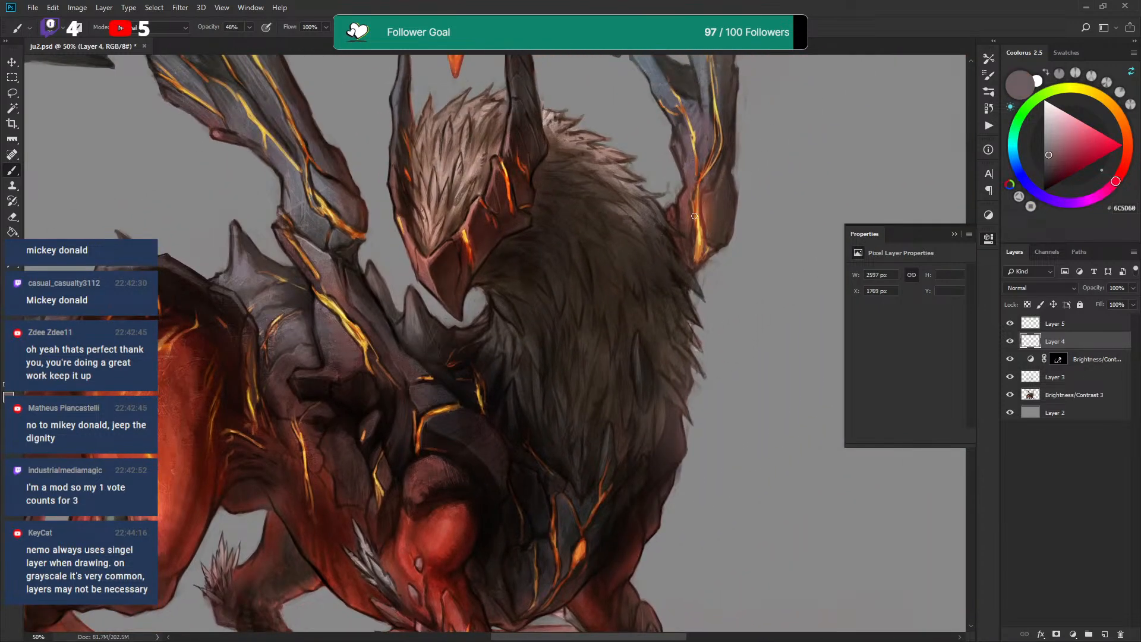
alt+click(699, 220)
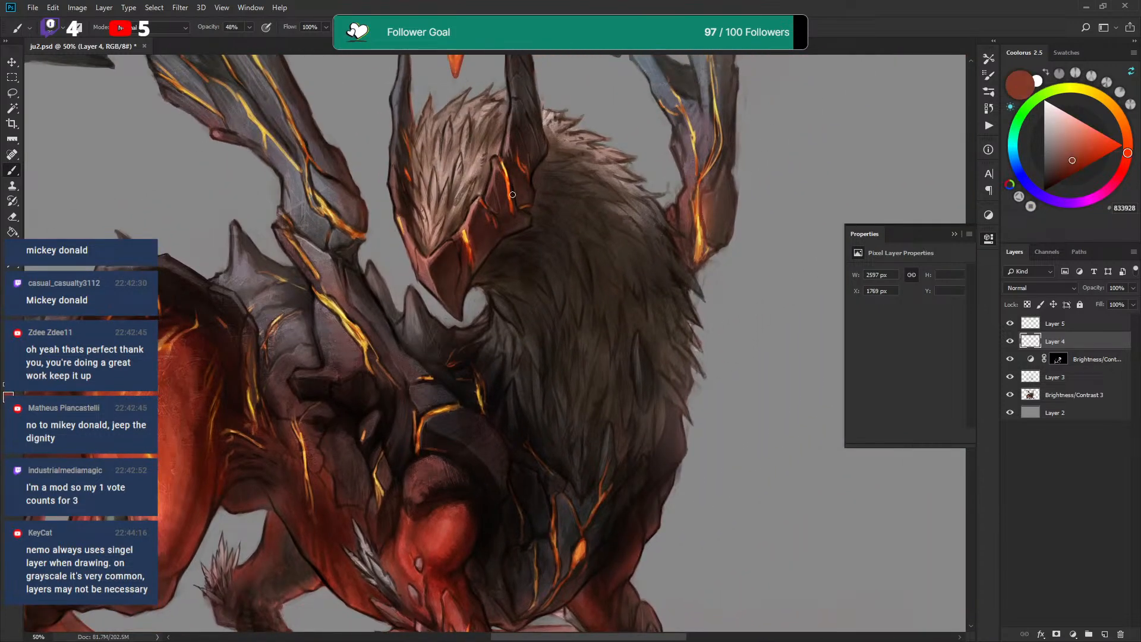
alt+click(532, 223)
alt+click(444, 278)
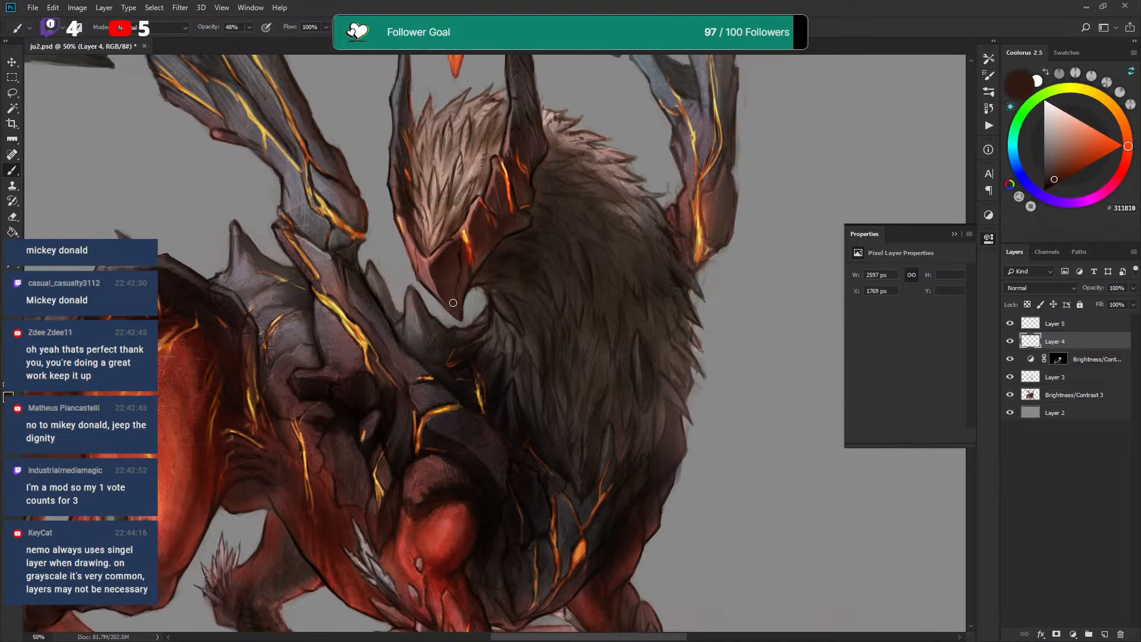
alt+click(443, 279)
alt+click(442, 280)
alt+click(409, 182)
Darken the beak's lower edge with black and near-black 1A0F0A, refining the cheek plate with a smaller brush and sampled red-brown 723D33
key(d)
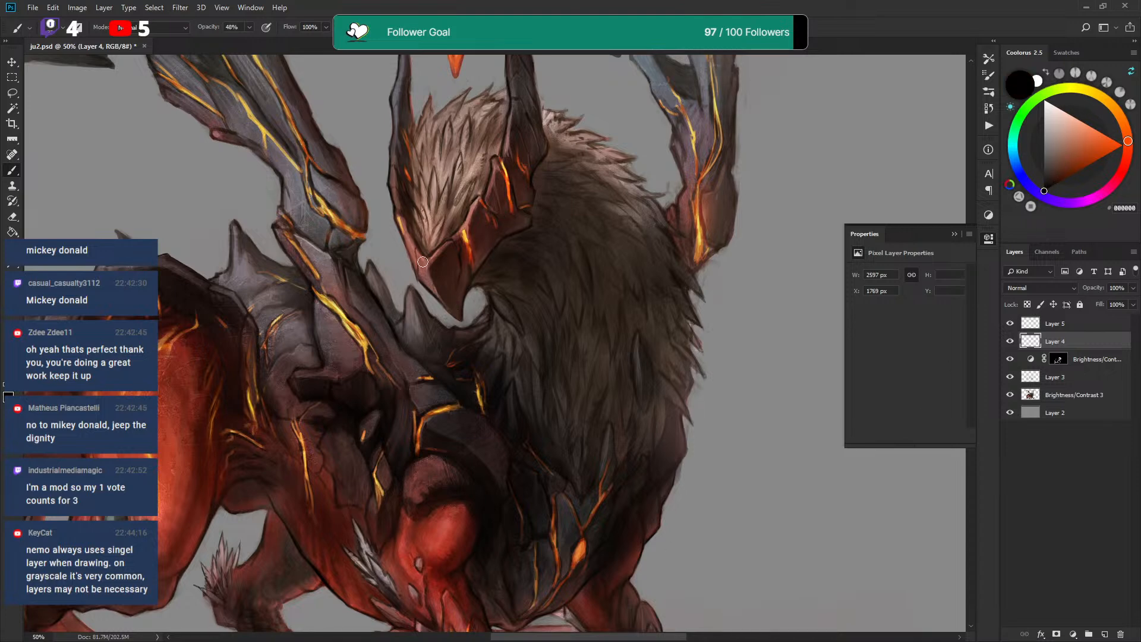
alt+click(439, 287)
drag(438, 288, 455, 312)
key(bracketleft)
key(bracketleft)
key(bracketleft)
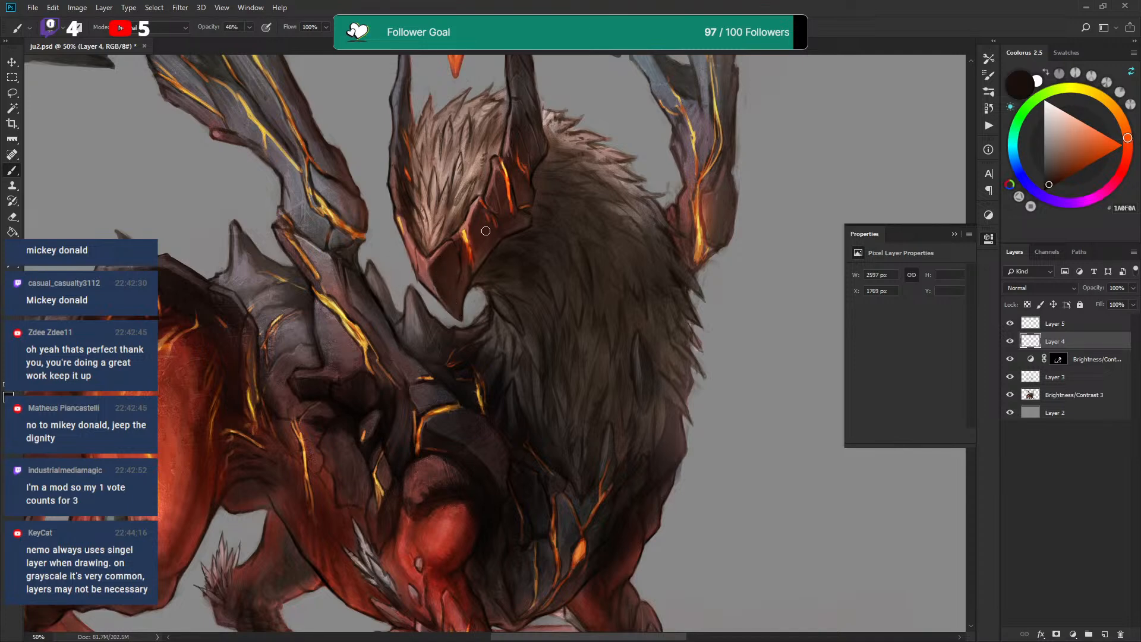
key(bracketleft)
key(bracketleft)
alt+click(442, 250)
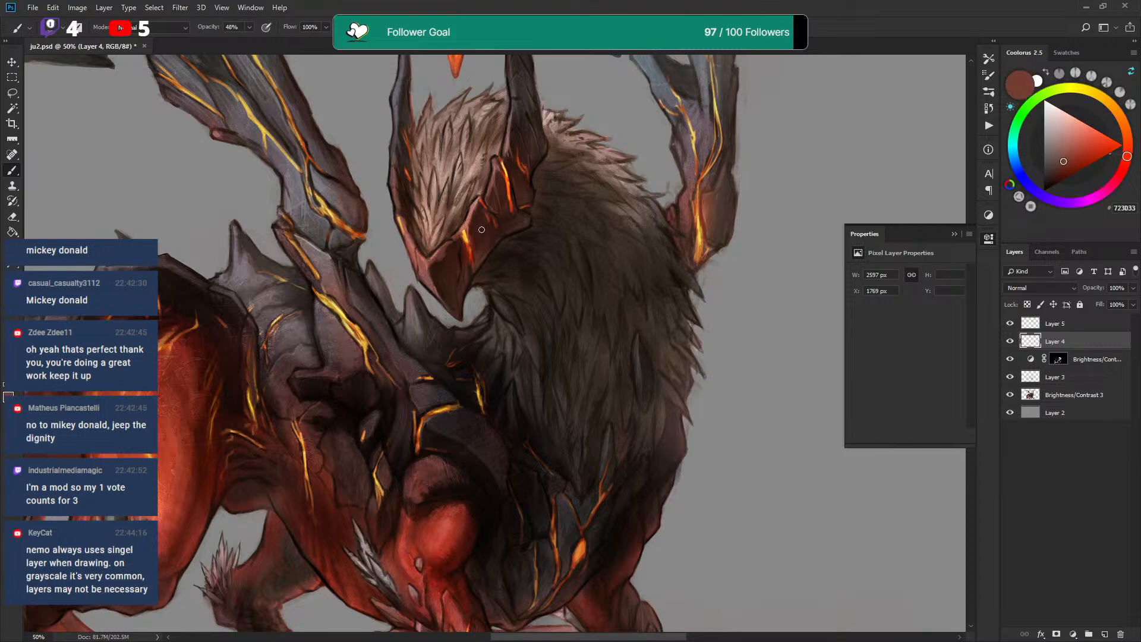
Add glossy edge highlights to both horns on the Color Dodge Layer 5 with pale pink EAD3CD
scroll(493, 189, up, 3)
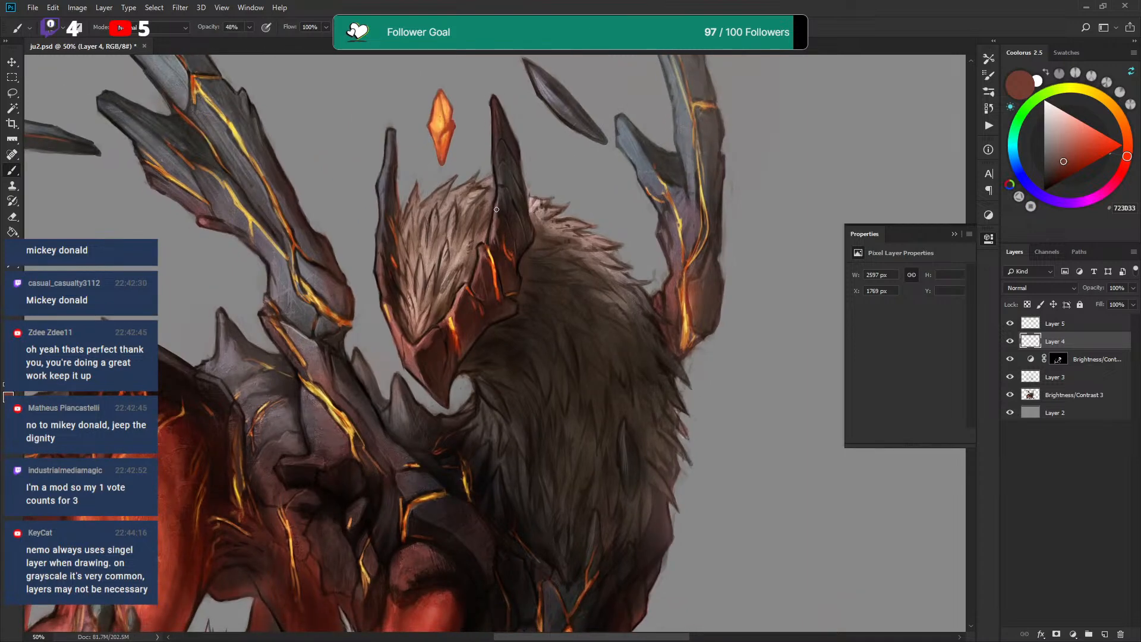
alt+click(522, 196)
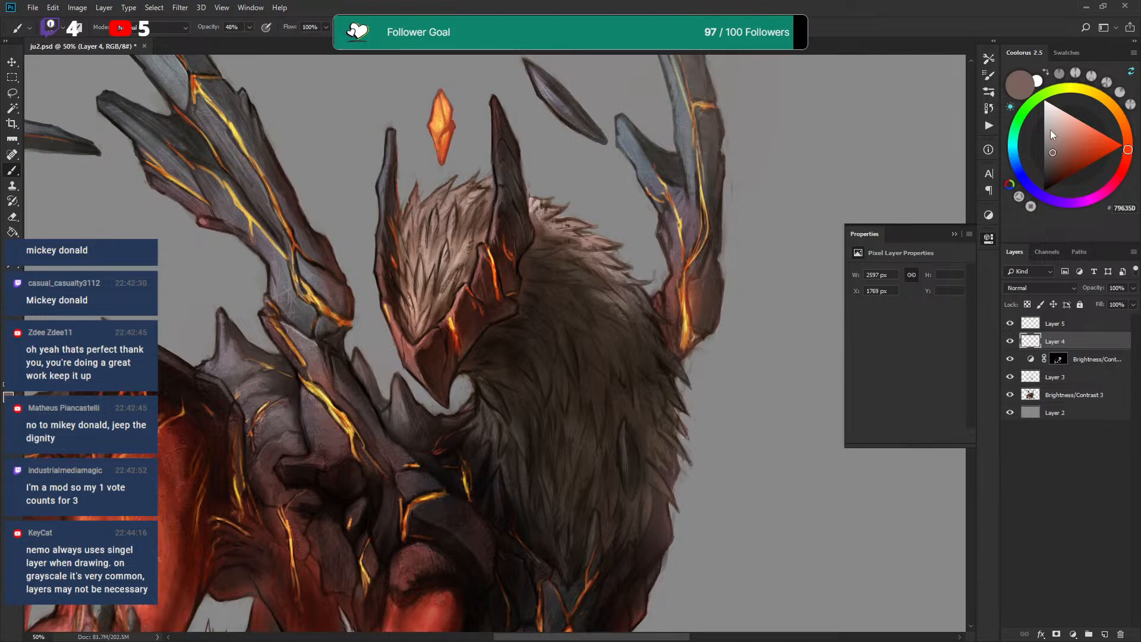
click(1052, 113)
click(1058, 323)
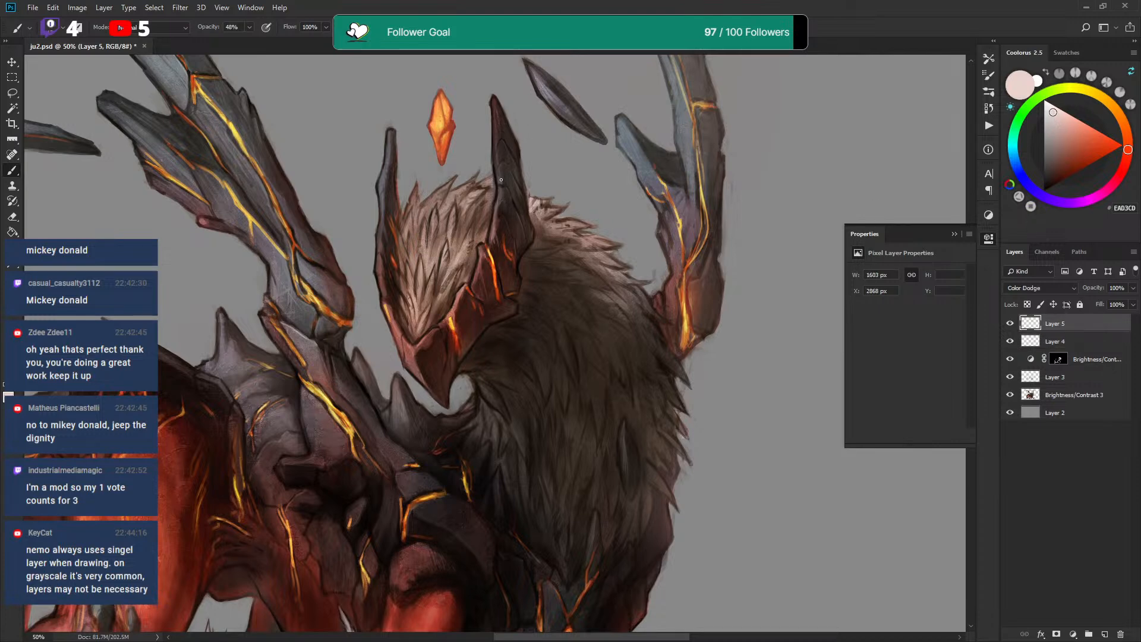
drag(500, 169, 505, 189)
key(ctrl+z)
drag(493, 109, 498, 172)
drag(385, 143, 379, 236)
alt+click(394, 317)
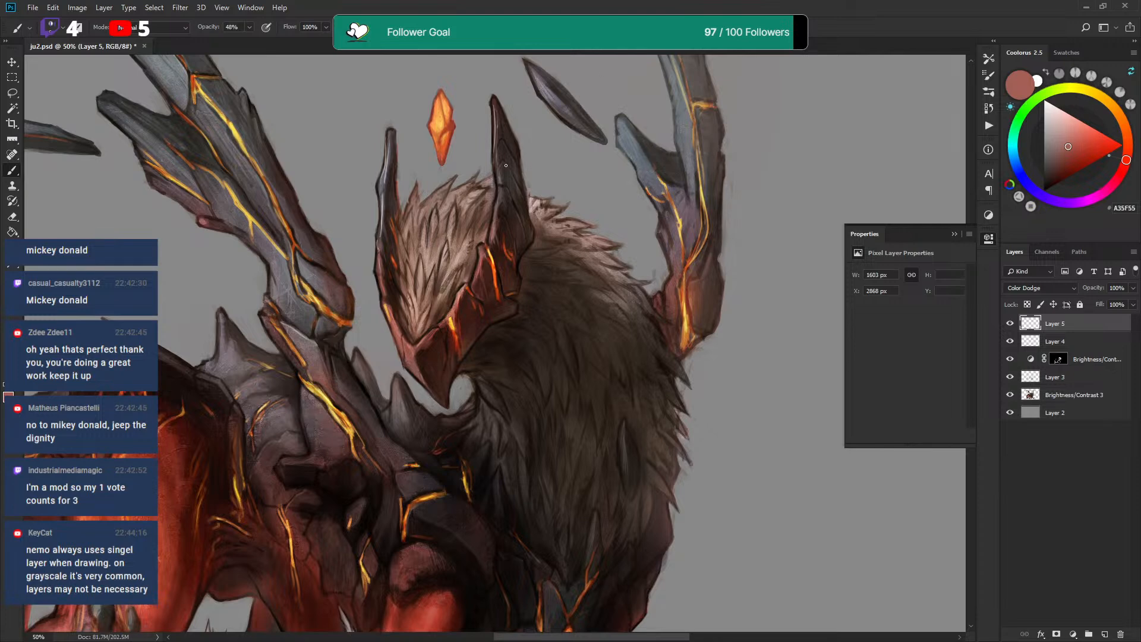
Try brightening the short spike of the wing behind the mane on Layer 5 with sampled blue-grey
drag(548, 144, 543, 149)
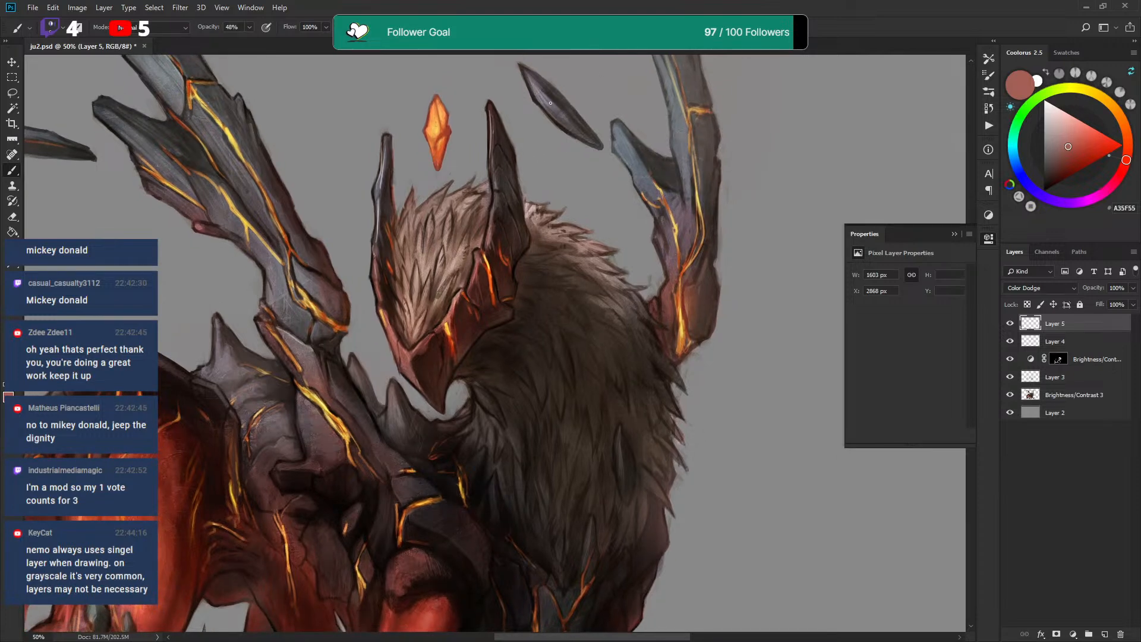
alt+click(533, 90)
mouse_move(583, 151)
mouse_down()
mouse_move(653, 214)
mouse_move(655, 185)
mouse_move(597, 140)
mouse_move(606, 132)
mouse_move(628, 178)
mouse_up()
alt+click(596, 128)
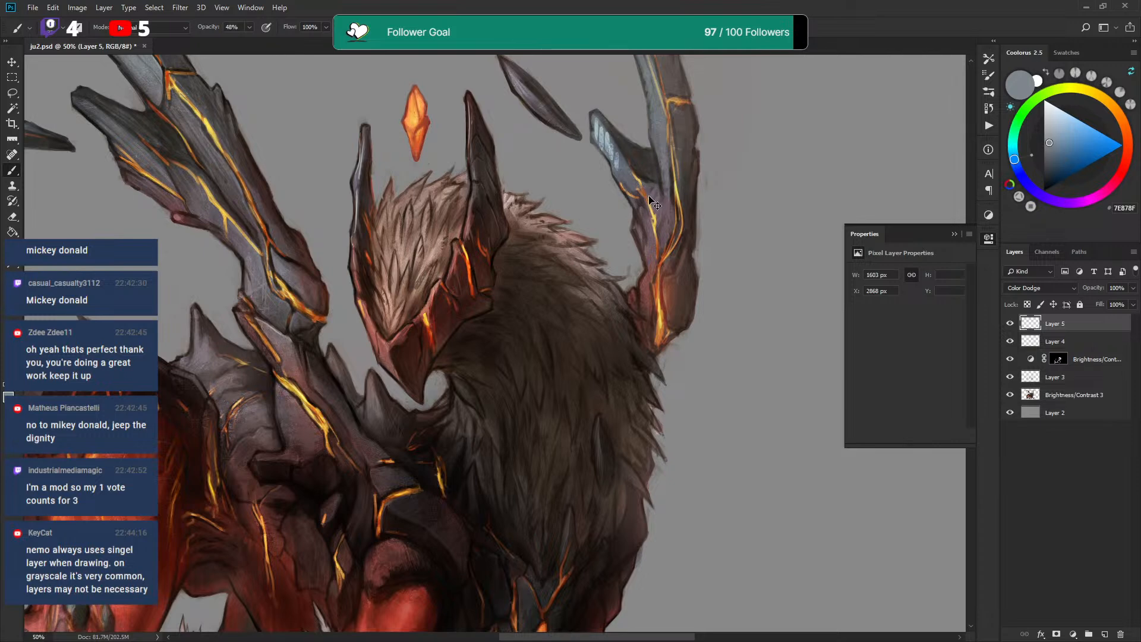
key(ctrl+z)
key(ctrl+z)
key(ctrl+z)
key(ctrl+z)
Add a new layer above Layer 5 and define the edges of the wing behind the mane with dark brown 2A1B16
click(1105, 632)
drag(673, 115, 653, 216)
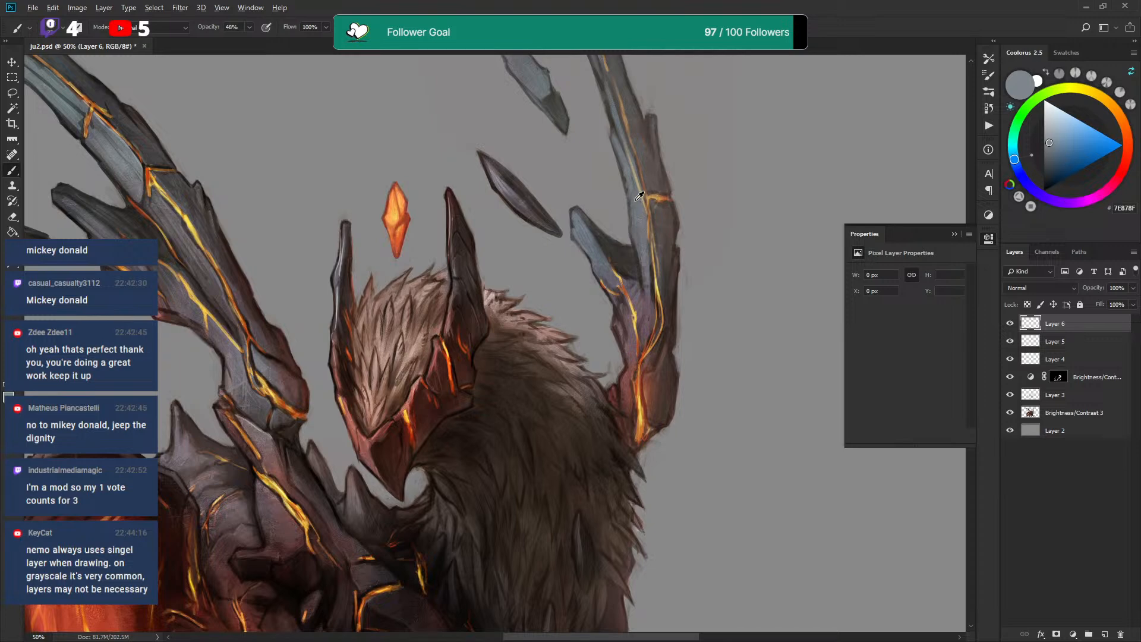
alt+click(623, 176)
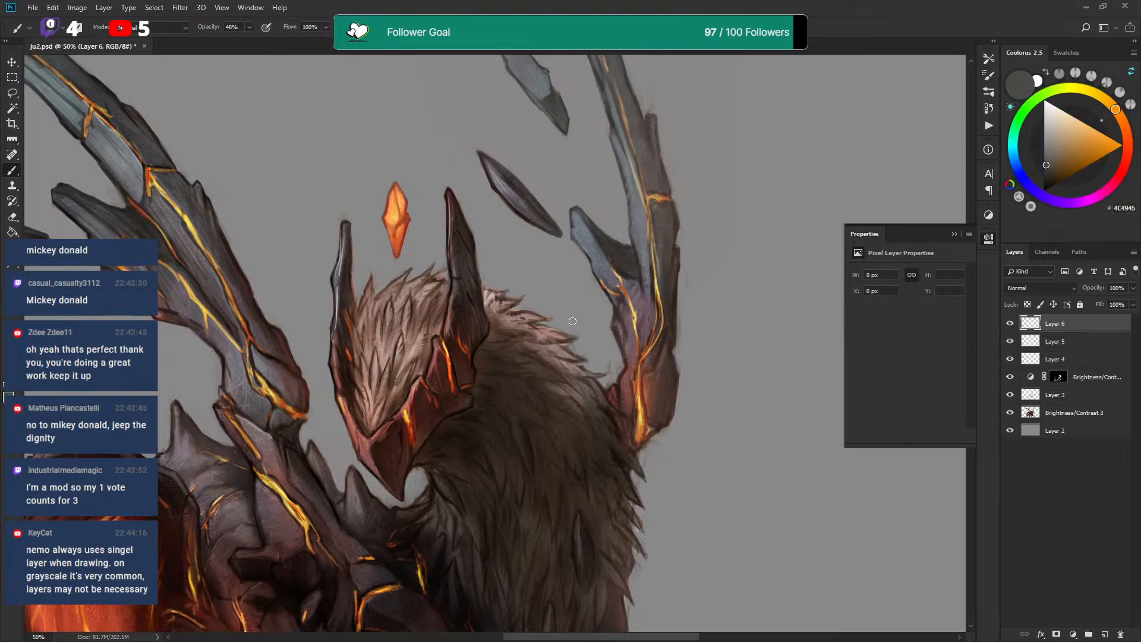
alt+click(452, 310)
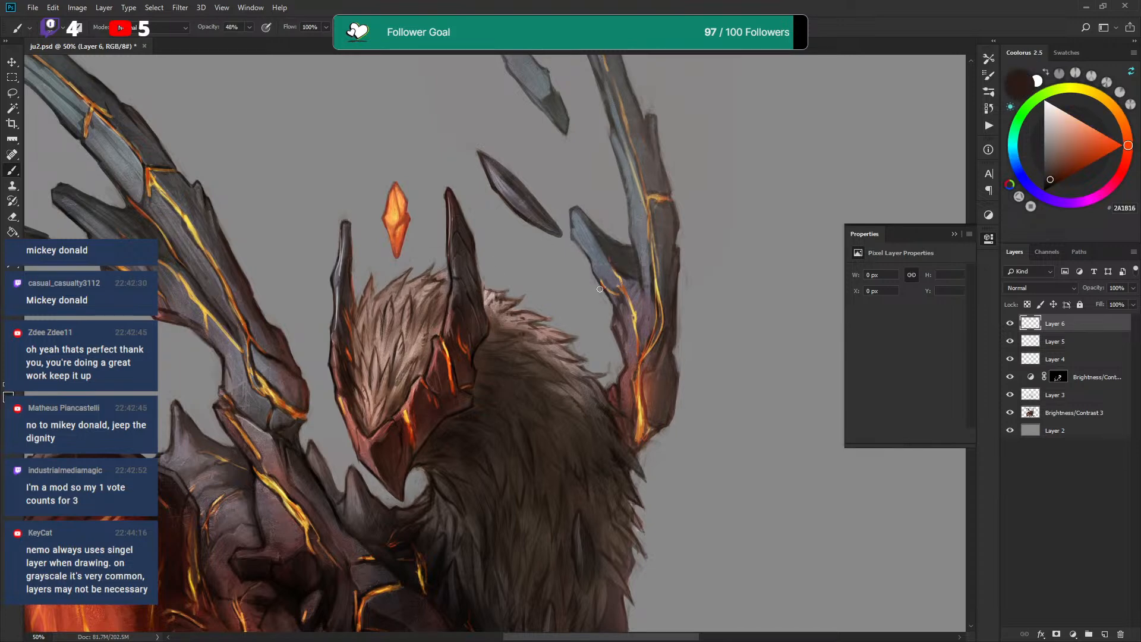
mouse_move(614, 316)
mouse_down()
mouse_move(575, 240)
mouse_move(579, 206)
mouse_move(632, 244)
mouse_move(635, 266)
mouse_up()
drag(611, 139, 603, 215)
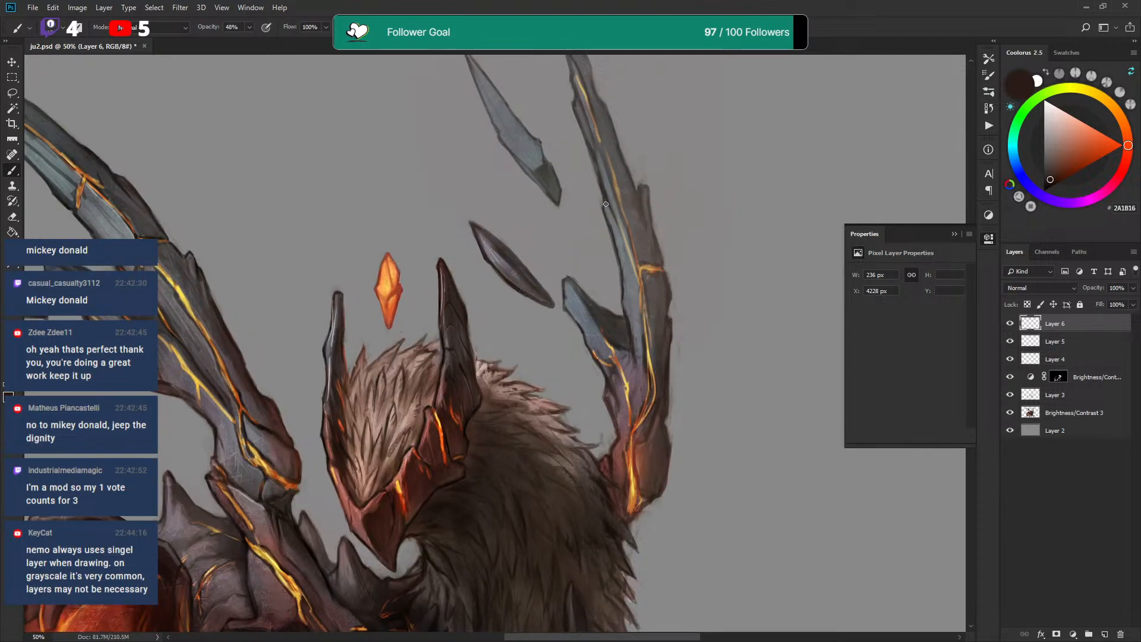
Shade the base of the wing behind the mane on Layer 6, alternating sampled browns, mauves and greys around its lava crack
mouse_move(688, 293)
mouse_down()
mouse_move(734, 165)
mouse_move(714, 190)
mouse_move(711, 290)
mouse_move(692, 307)
mouse_move(714, 345)
mouse_move(718, 220)
mouse_up()
alt+click(701, 312)
alt+click(708, 214)
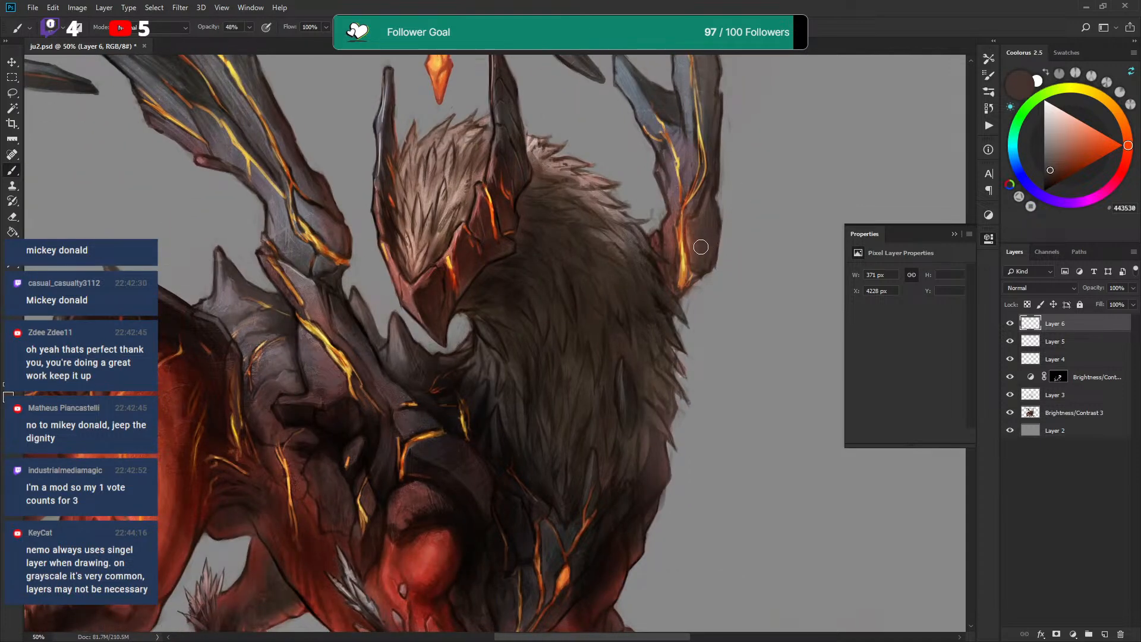
alt+click(697, 235)
alt+click(669, 209)
alt+click(666, 223)
alt+click(672, 244)
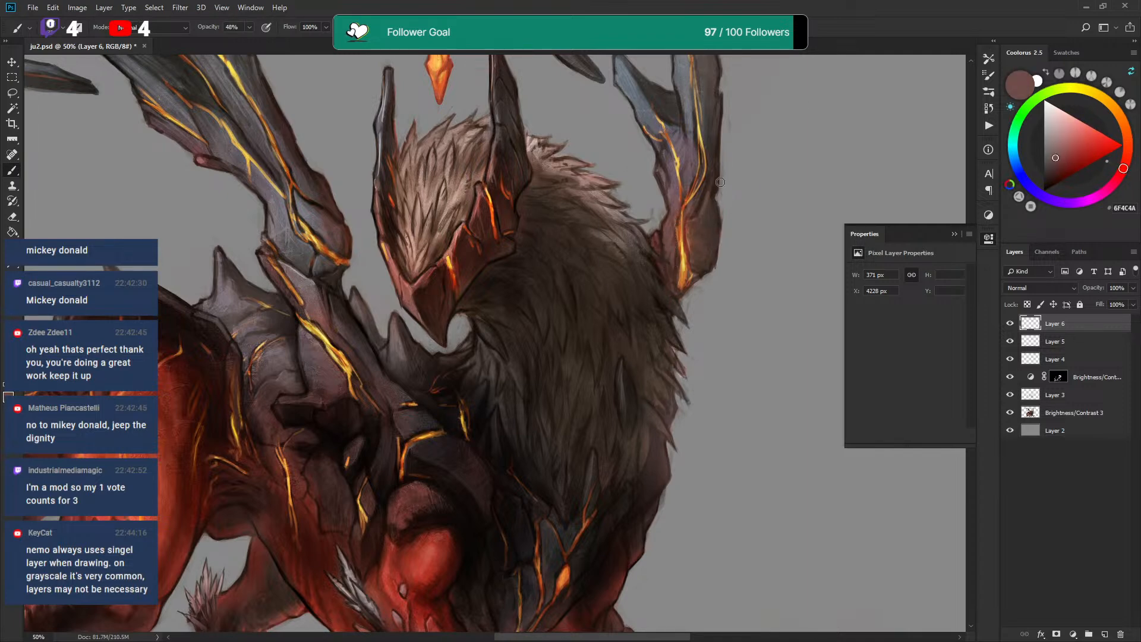
alt+click(682, 161)
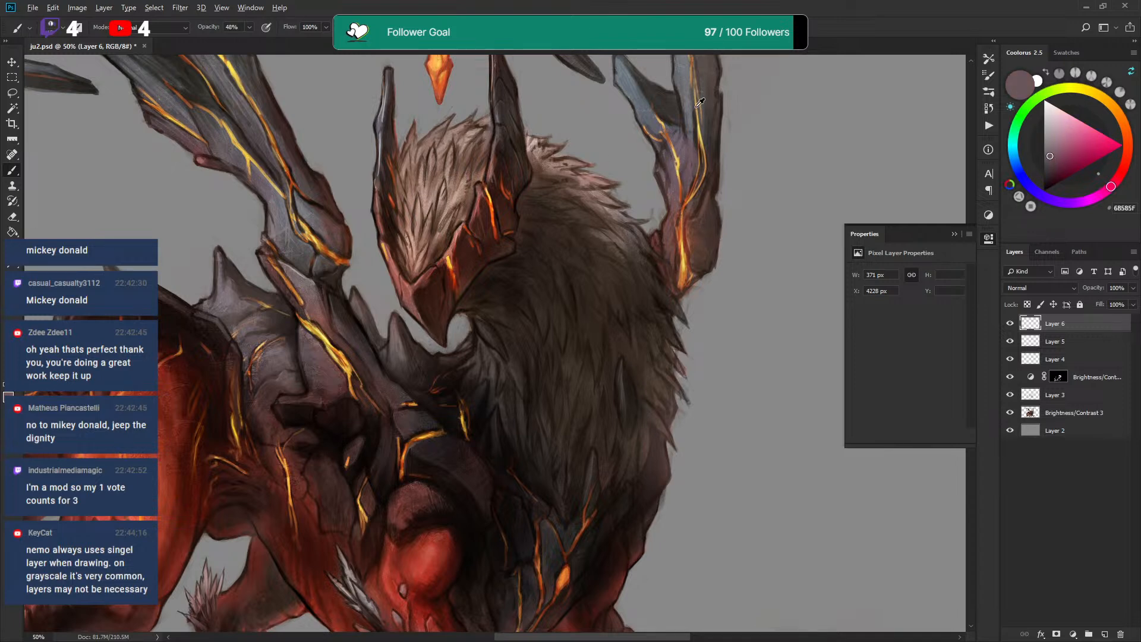
alt+click(671, 139)
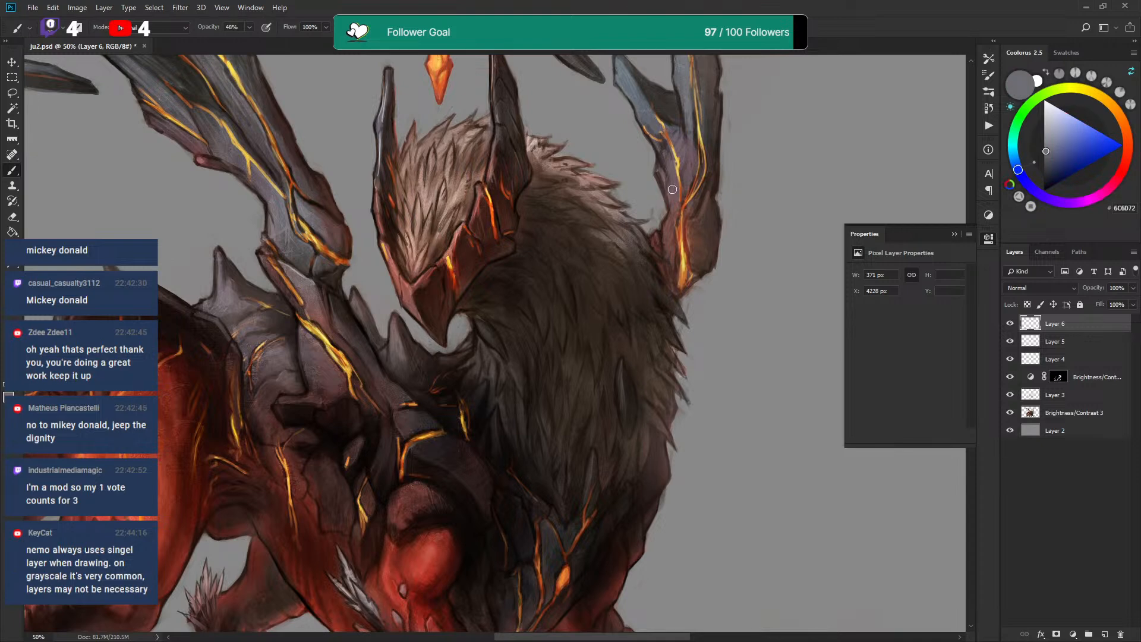
Try a lighter grey-mauve highlight on the lower joint of the wing between the back and the head
drag(730, 188, 764, 332)
key(ctrl+minus)
key(ctrl+plus)
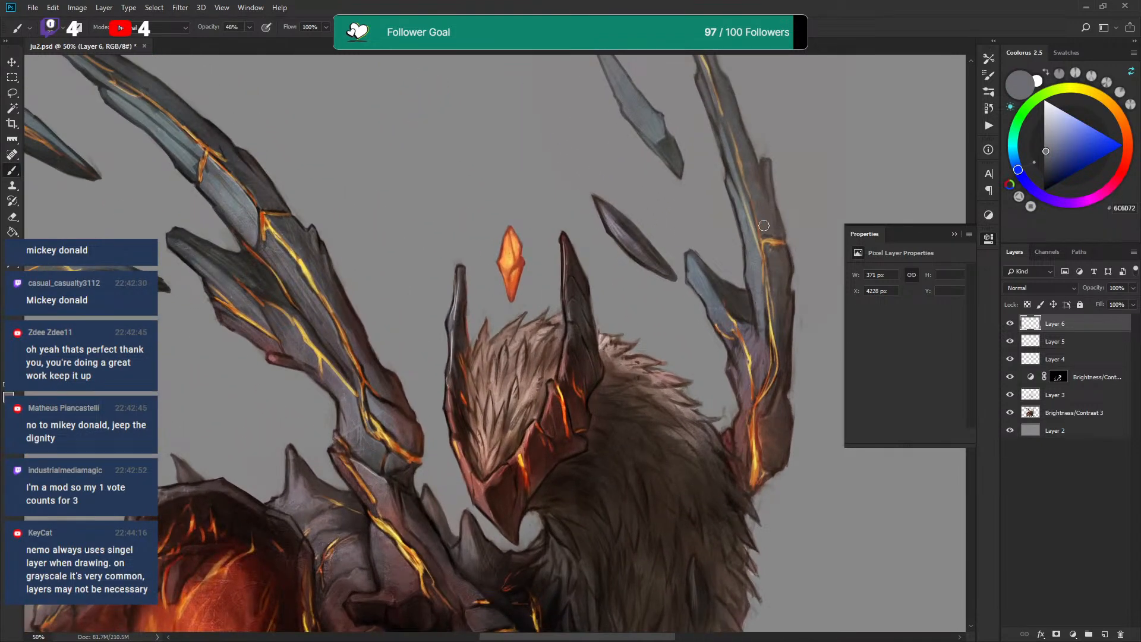
key(ctrl+plus)
mouse_move(694, 271)
mouse_down()
mouse_move(725, 181)
mouse_move(690, 237)
mouse_move(702, 241)
mouse_move(780, 143)
mouse_up()
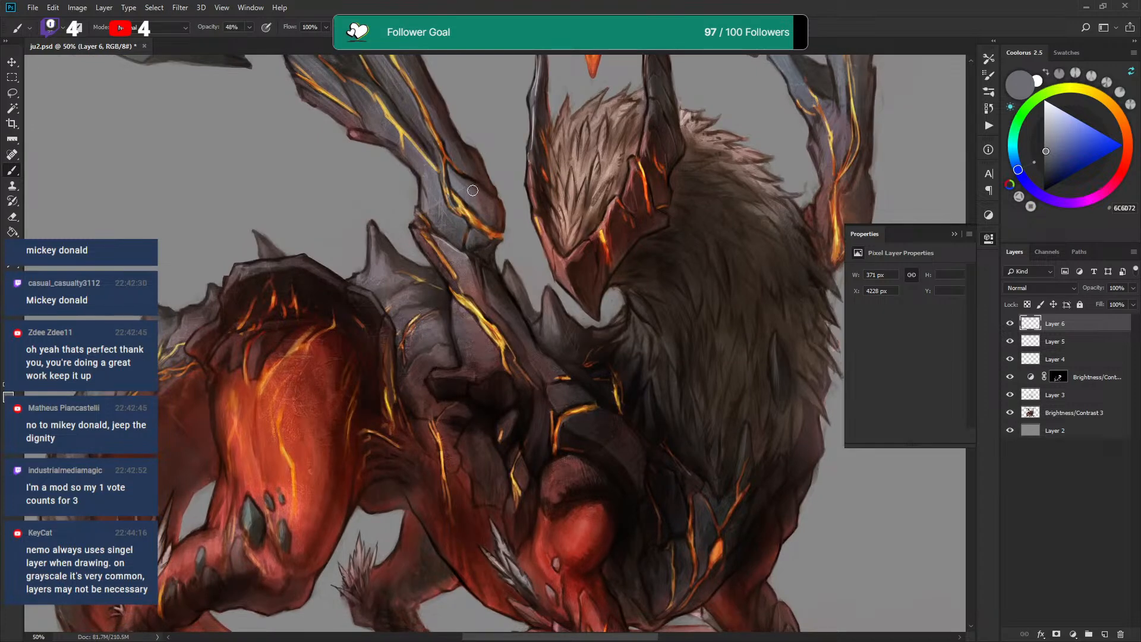
alt+click(431, 208)
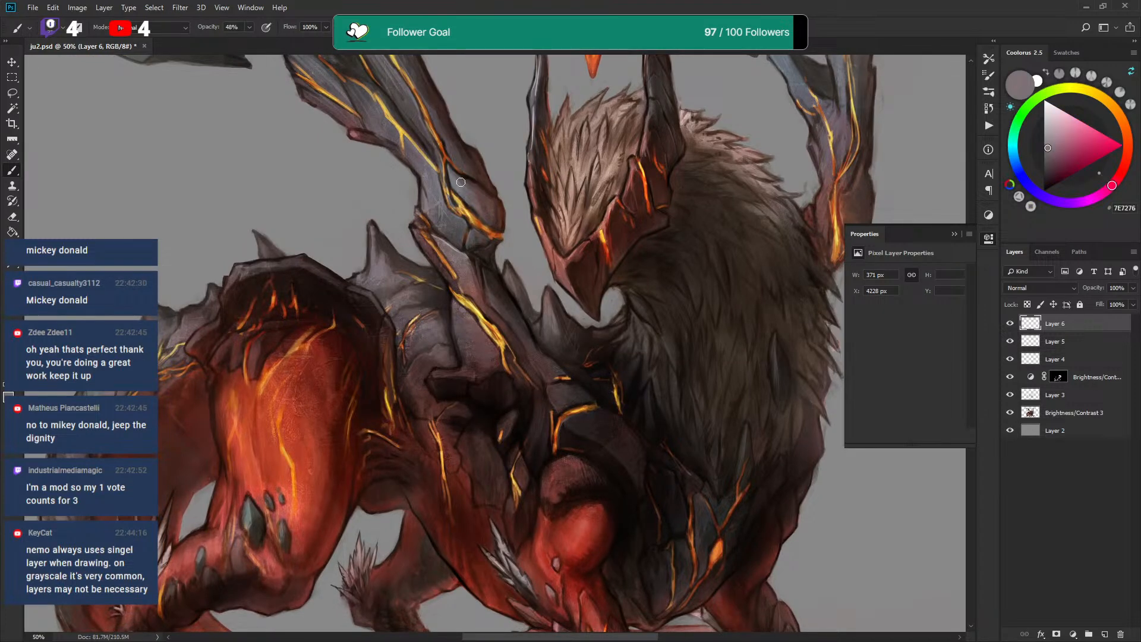
click(1051, 133)
drag(469, 194, 485, 217)
key(ctrl+z)
Model the wing's lower joint above the lava crack on Layer 6 with sampled brown 5E4A49, grey-mauve 827378 and neighbouring tones
alt+click(467, 181)
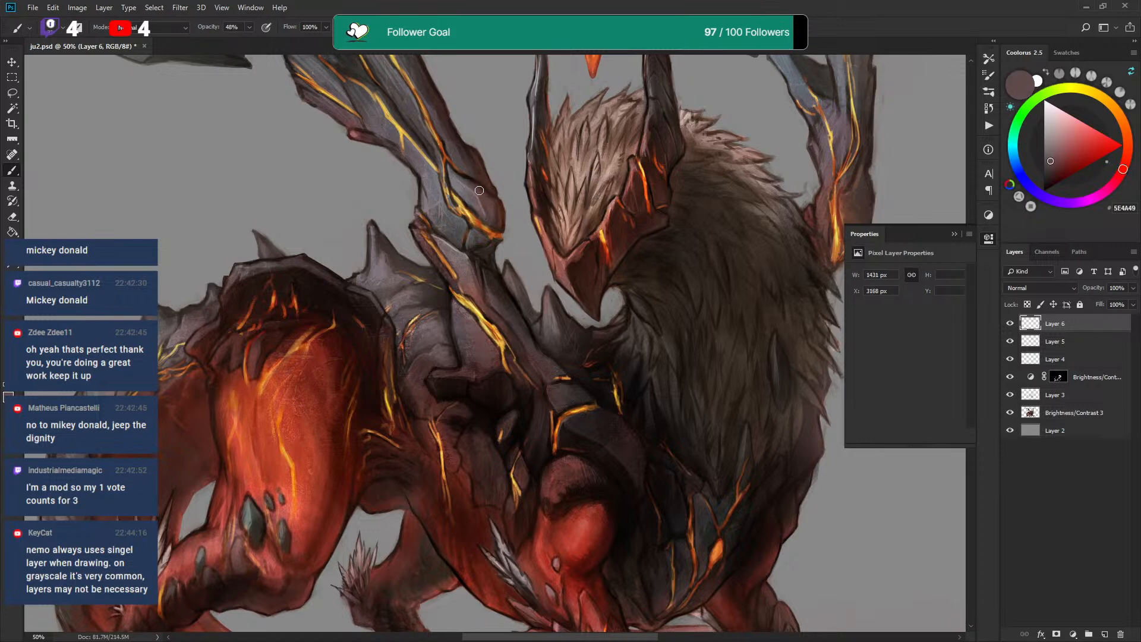
alt+click(460, 185)
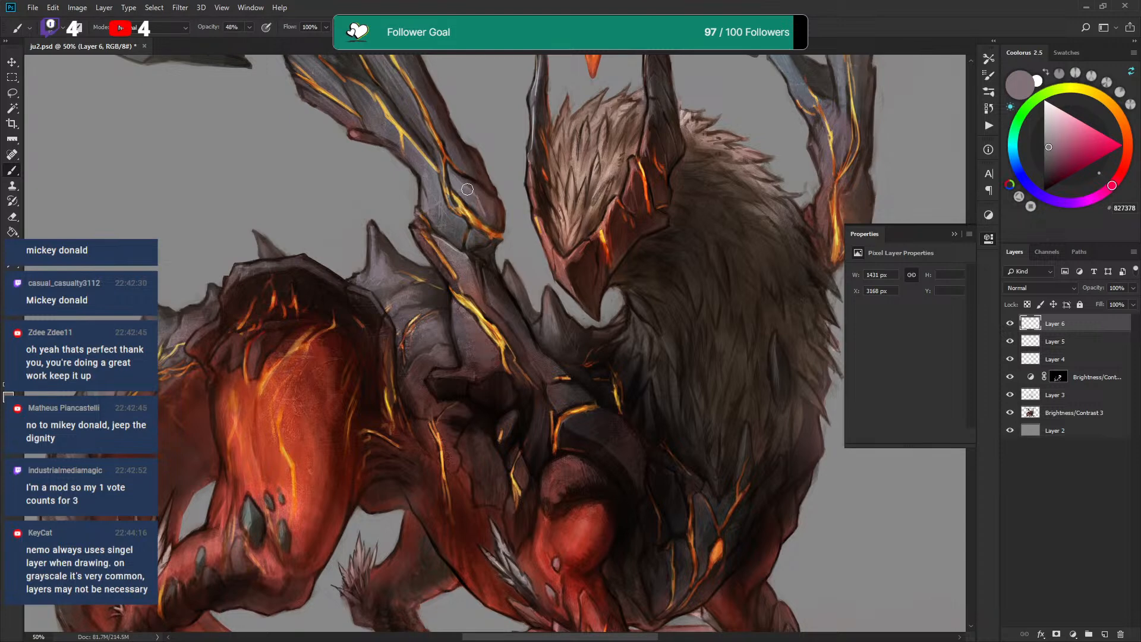
drag(456, 159, 453, 178)
alt+click(483, 195)
drag(488, 212, 486, 200)
alt+click(478, 204)
alt+click(486, 187)
alt+click(468, 192)
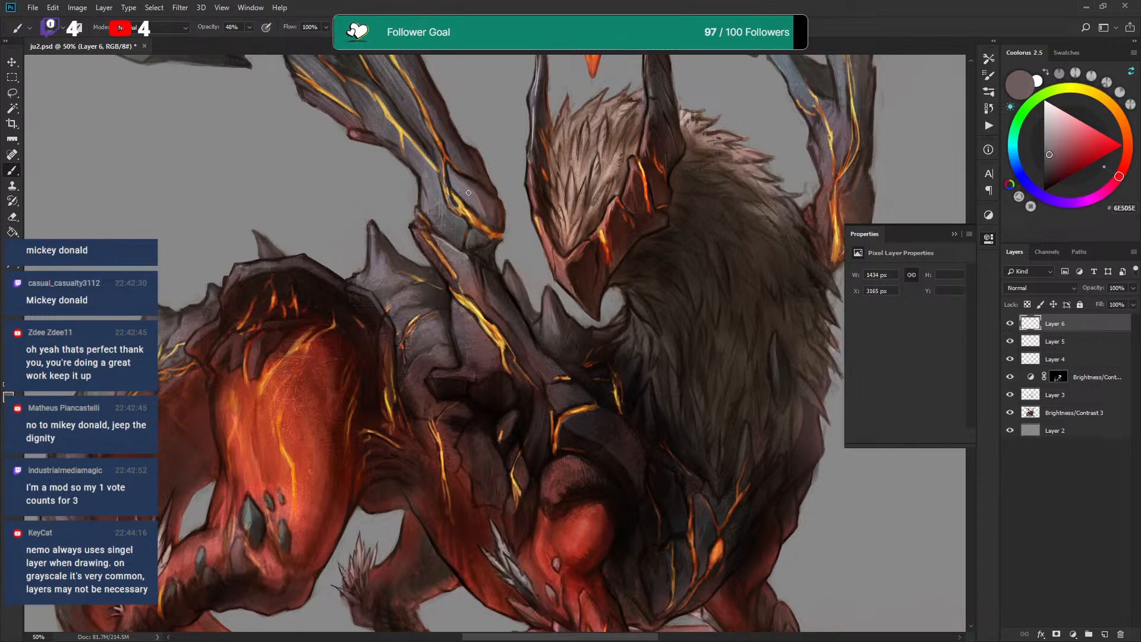
Darken the edges along the lava cracks above that wing joint with dark brown 342A2B
alt+click(428, 152)
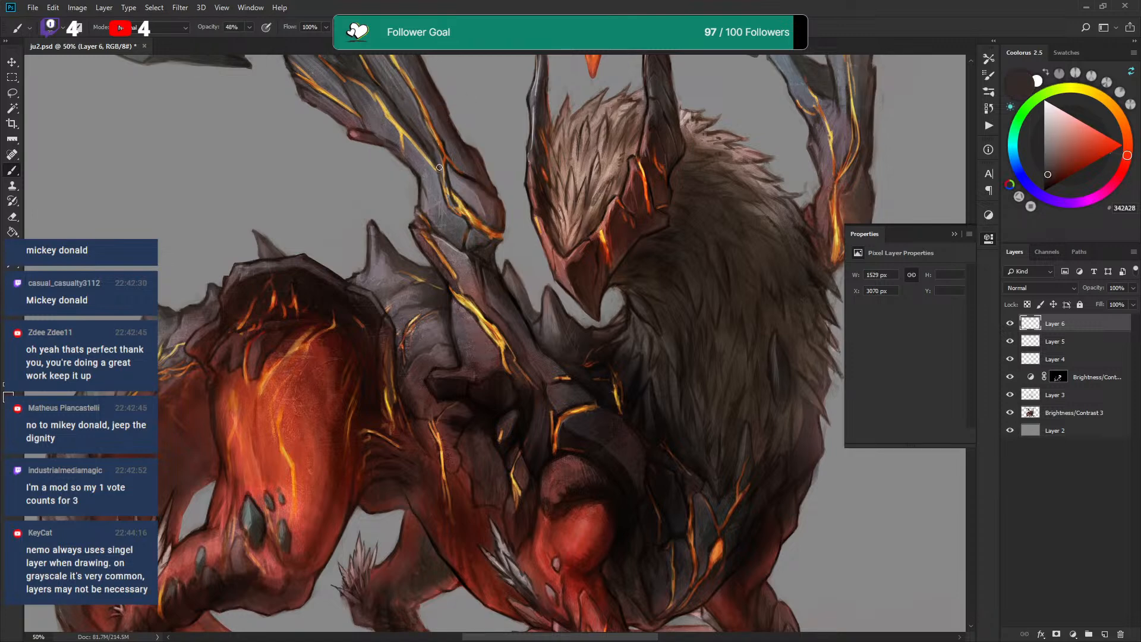
mouse_move(423, 158)
mouse_down()
mouse_move(413, 146)
mouse_move(438, 177)
mouse_up()
drag(395, 127, 385, 115)
Darken the recesses between the lava cracks on the wing's upper section with sampled browns 2C2723 and 342A2B
drag(360, 78, 390, 182)
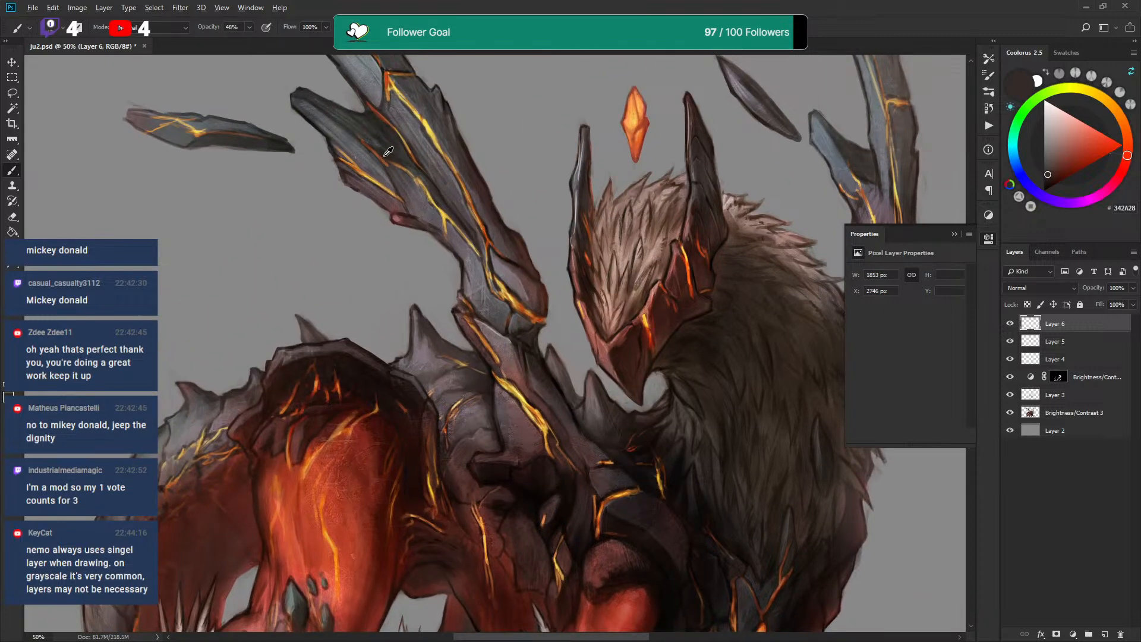
alt+click(380, 152)
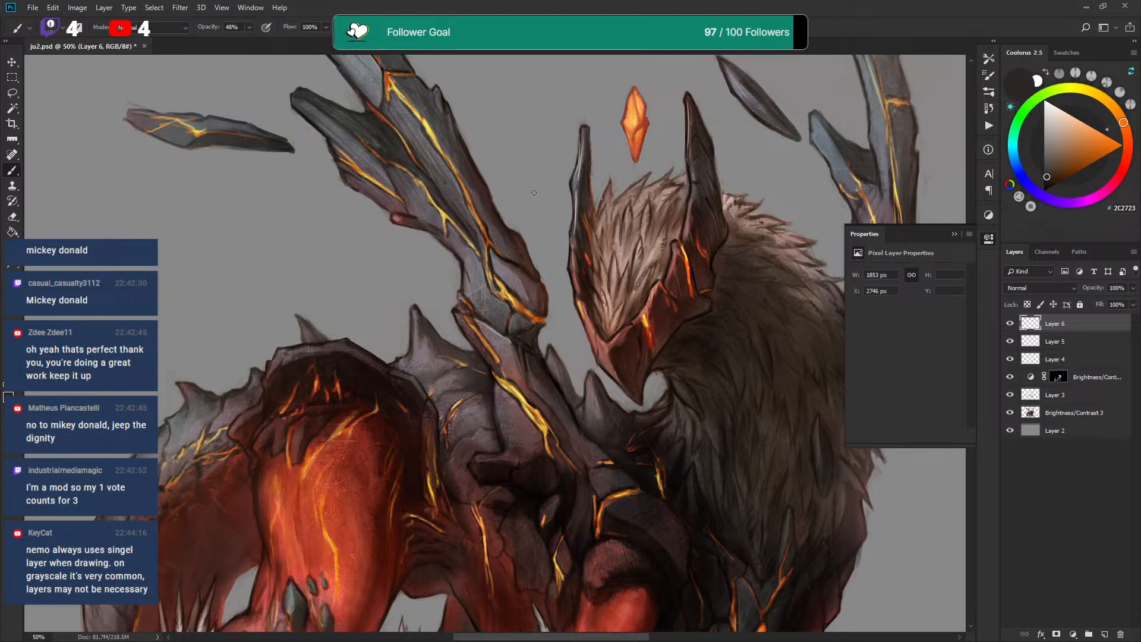
drag(585, 253, 580, 235)
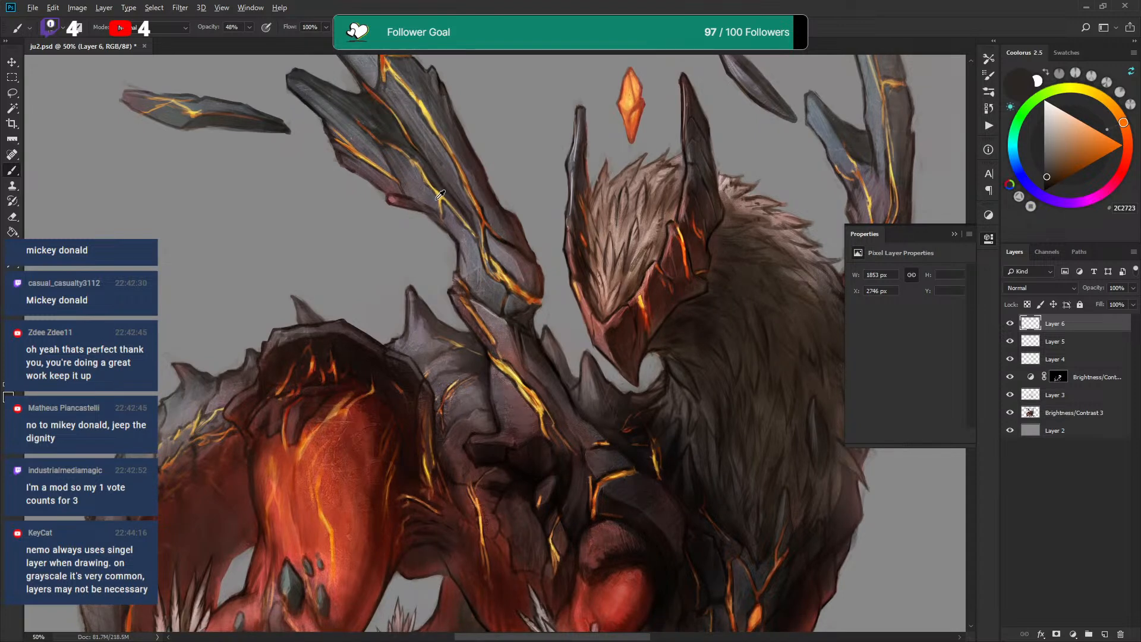
alt+click(464, 217)
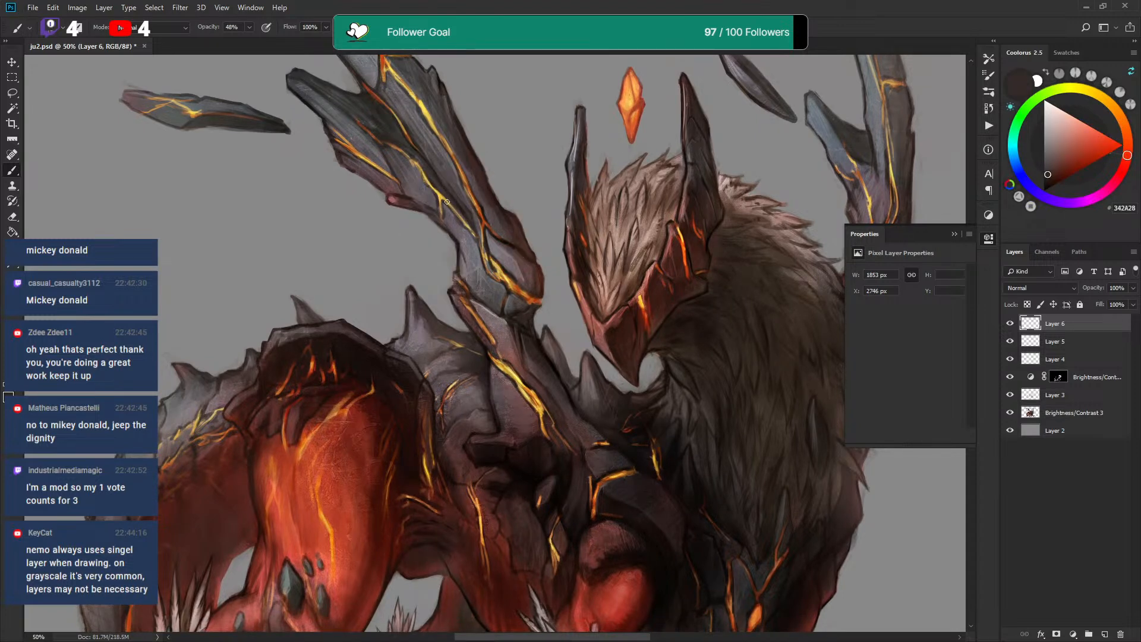
Shade the wing surface around the lava cracks above the lower joint with sampled grey-mauves 685D65 and 787377 and dark brown 1D1914
alt+click(446, 209)
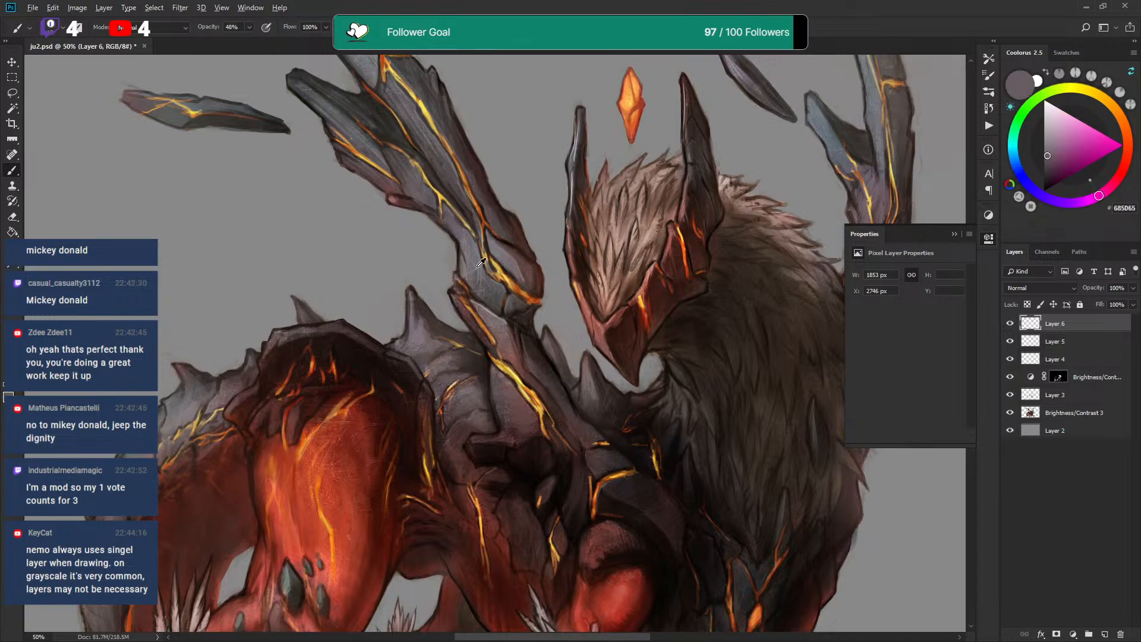
alt+click(450, 220)
alt+click(449, 211)
alt+click(414, 186)
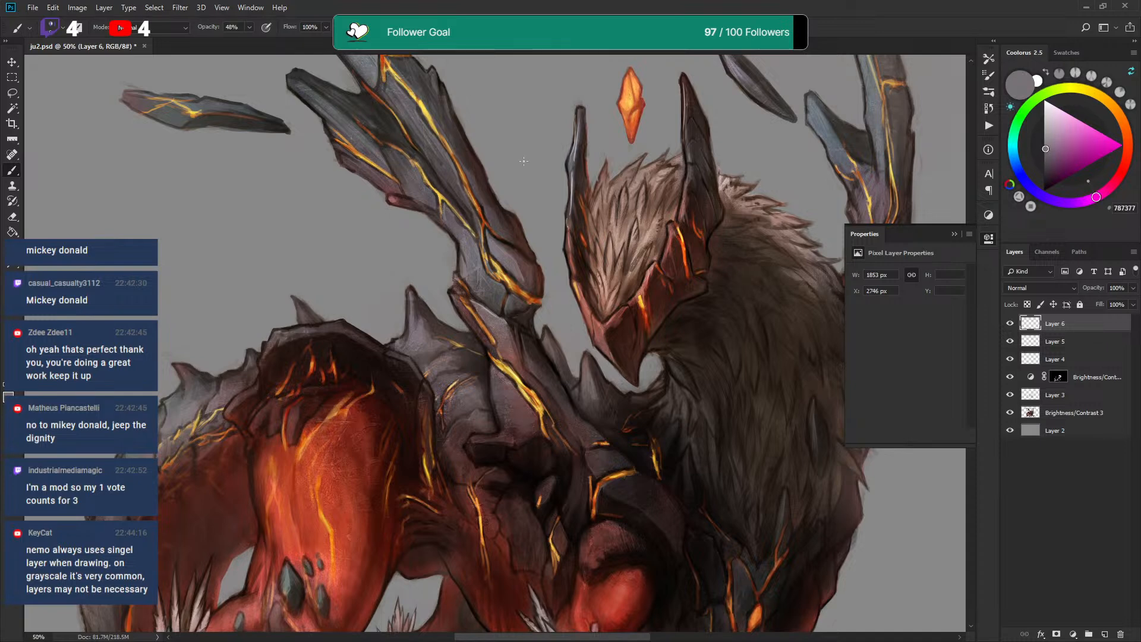
drag(513, 171, 506, 176)
alt+click(318, 124)
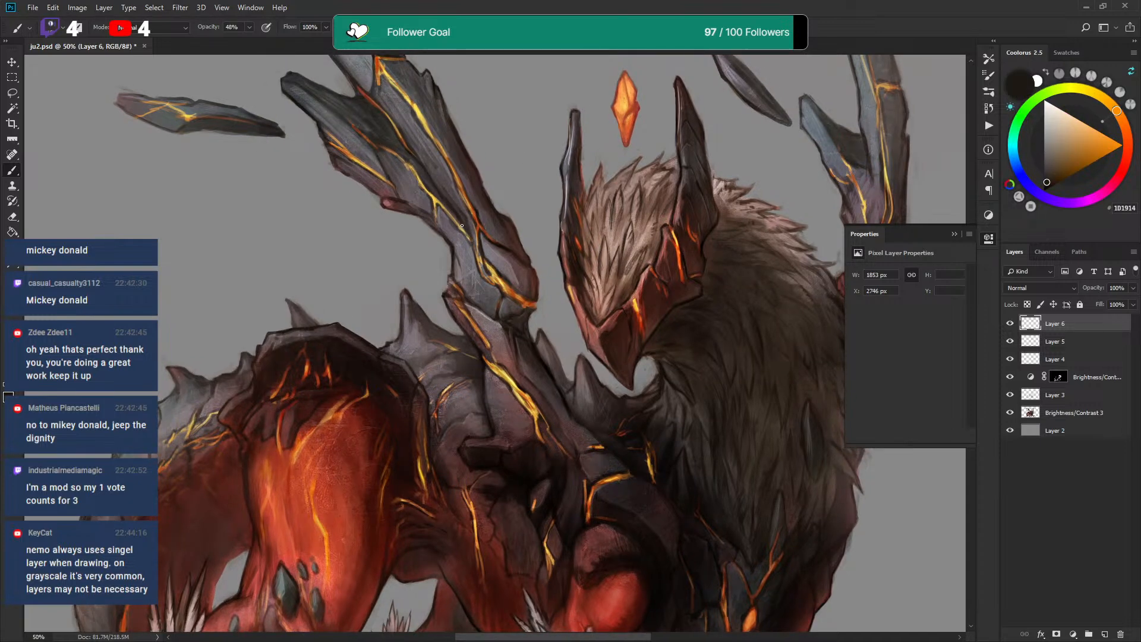
scroll(475, 243, down, 2)
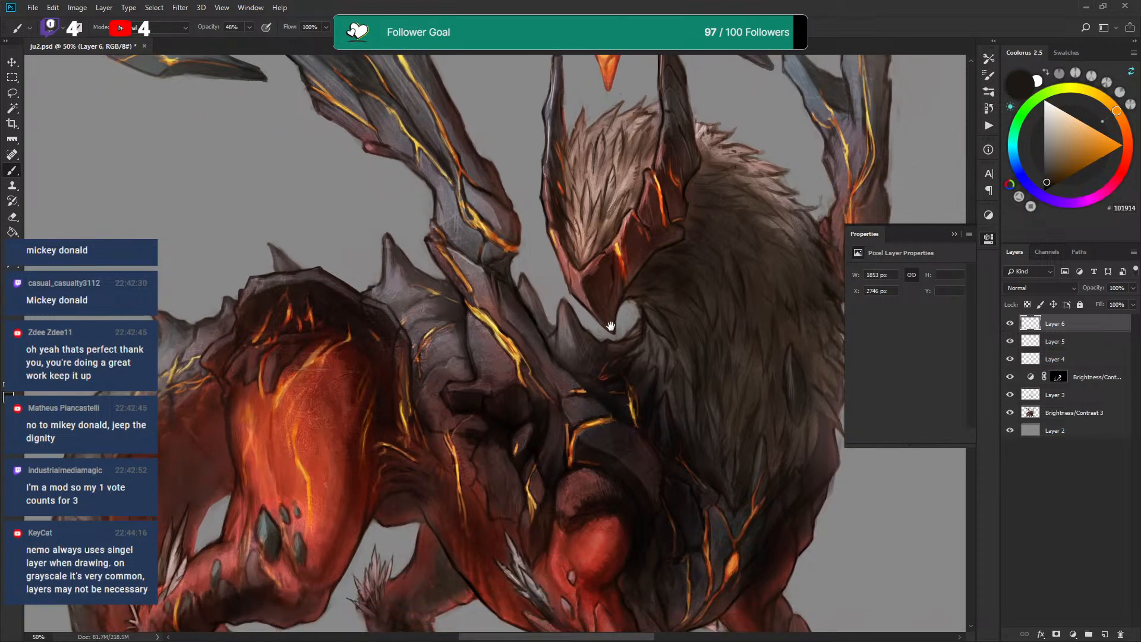
Try a broad dark brown 1D1914 stroke over the base of the wing with an enlarged brush
drag(639, 323, 570, 279)
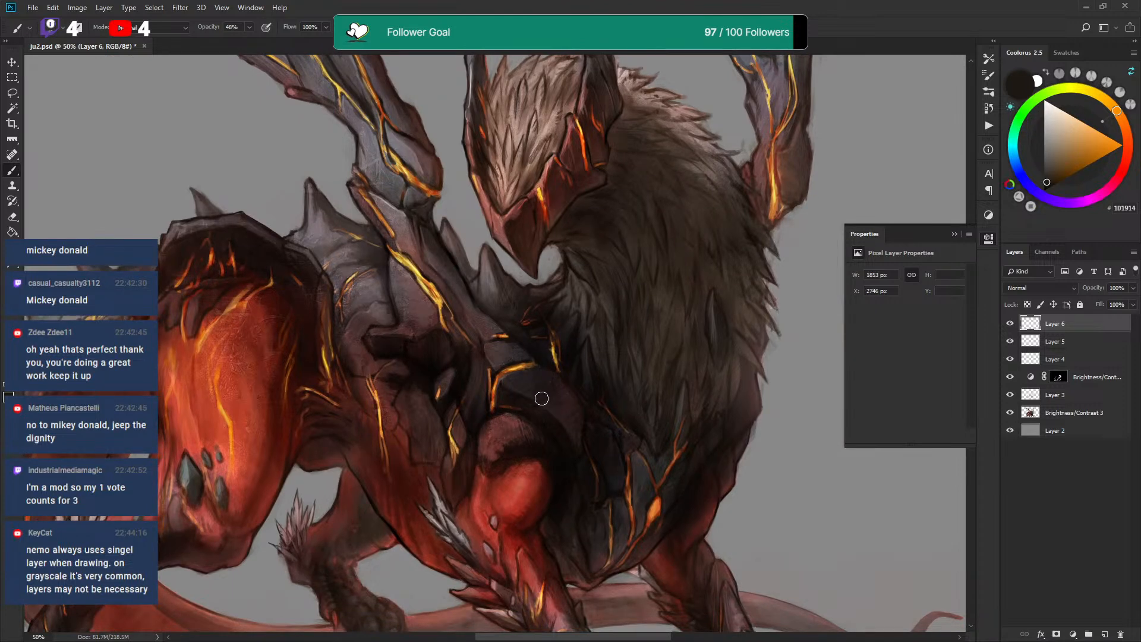
key(bracketright)
key(bracketright)
key(bracketright)
drag(410, 296, 398, 269)
key(ctrl+z)
Deepen the shadows on the torso plates below the wing base with dark brown 1D1914 and a smaller brush
key(bracketleft)
key(bracketleft)
key(bracketleft)
key(bracketleft)
key(bracketleft)
key(bracketleft)
key(bracketleft)
key(bracketleft)
key(bracketleft)
key(bracketleft)
key(bracketleft)
key(bracketleft)
key(bracketleft)
mouse_move(357, 374)
mouse_down()
mouse_move(350, 384)
mouse_move(334, 354)
mouse_move(347, 414)
mouse_move(323, 422)
mouse_move(357, 420)
mouse_move(331, 428)
mouse_up()
key(bracketright)
key(bracketright)
key(bracketright)
Darken the plated hip above the glowing red thigh with dark brown 1D1914 and a large brush
mouse_move(326, 303)
mouse_down()
mouse_move(354, 312)
mouse_move(273, 276)
mouse_move(263, 294)
mouse_move(291, 301)
mouse_move(334, 352)
mouse_move(273, 280)
mouse_move(267, 318)
mouse_move(212, 280)
mouse_up()
drag(355, 268, 492, 259)
key(bracketright)
key(bracketright)
key(bracketright)
key(bracketleft)
key(bracketleft)
key(bracketleft)
key(bracketleft)
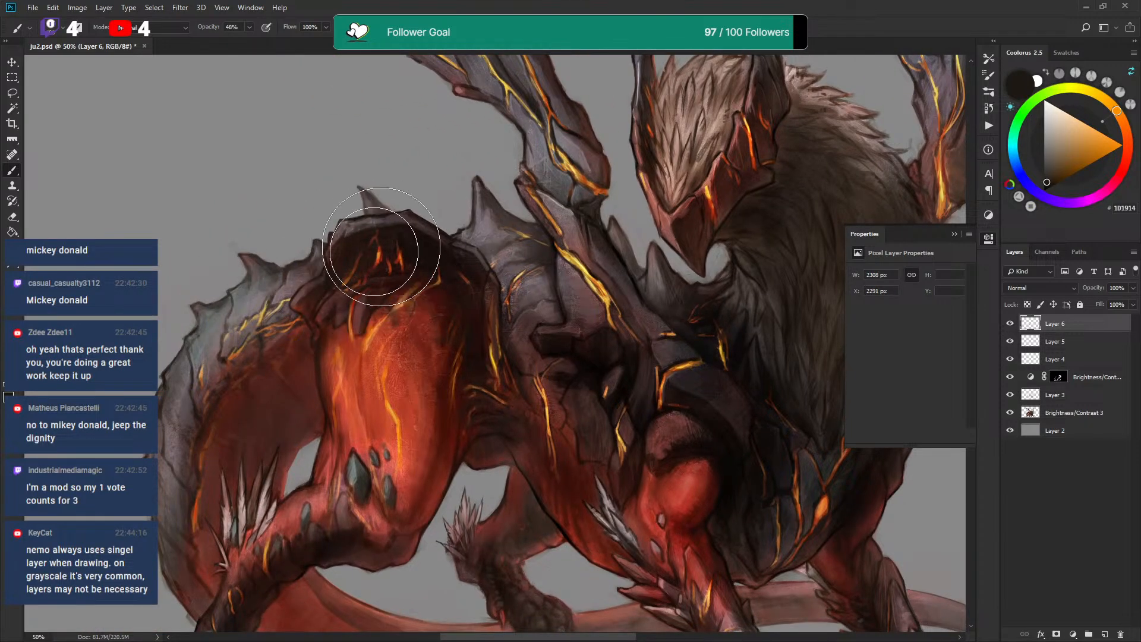
drag(665, 328, 492, 297)
drag(642, 322, 514, 310)
mouse_move(576, 223)
mouse_down()
mouse_move(581, 295)
mouse_move(642, 299)
mouse_move(639, 283)
mouse_up()
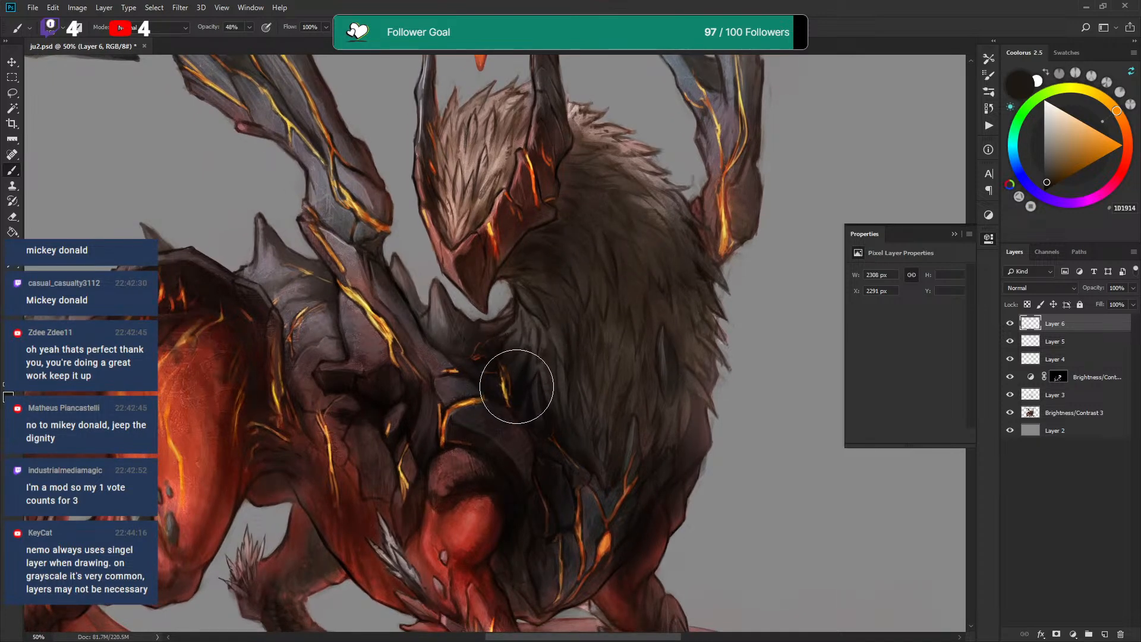
Add a new empty layer above Layer 6, leave its blend mode at Normal, and save the document
click(1103, 634)
click(1034, 290)
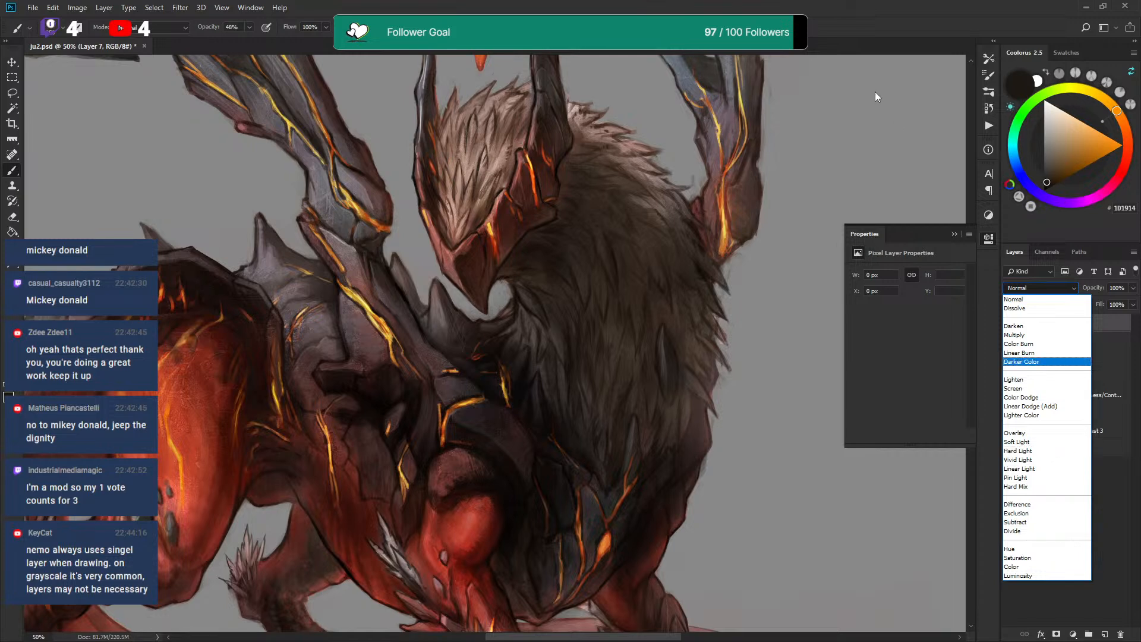
click(850, 45)
key(ctrl+s)
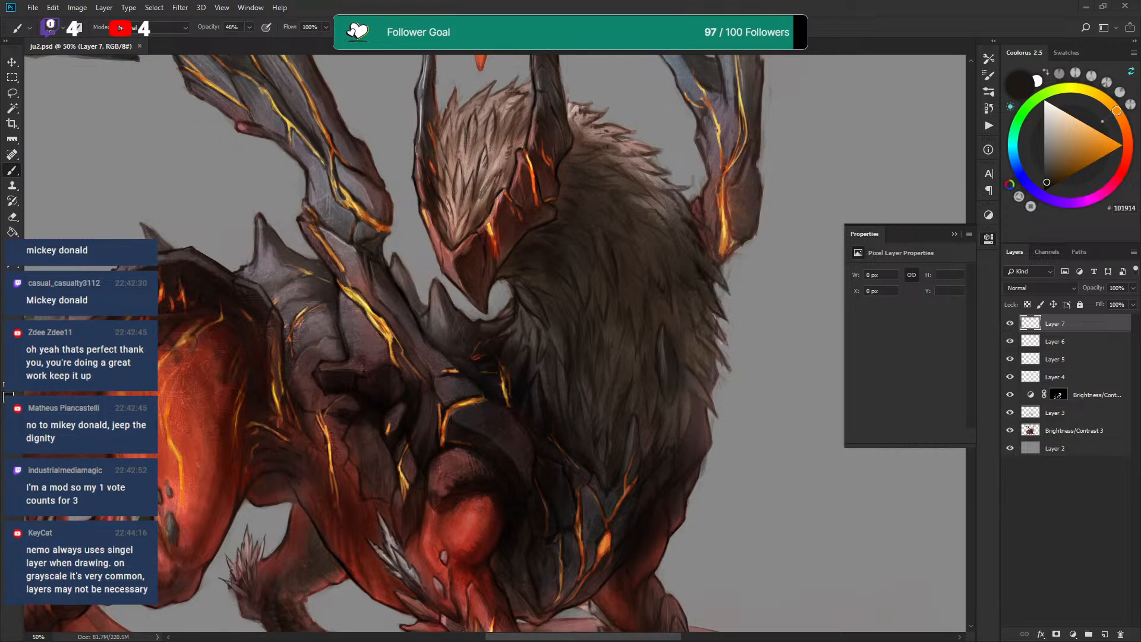
Review the whole creature from a distance and inspect the forelegs and lower body up close
key(ctrl+minus)
key(ctrl+minus)
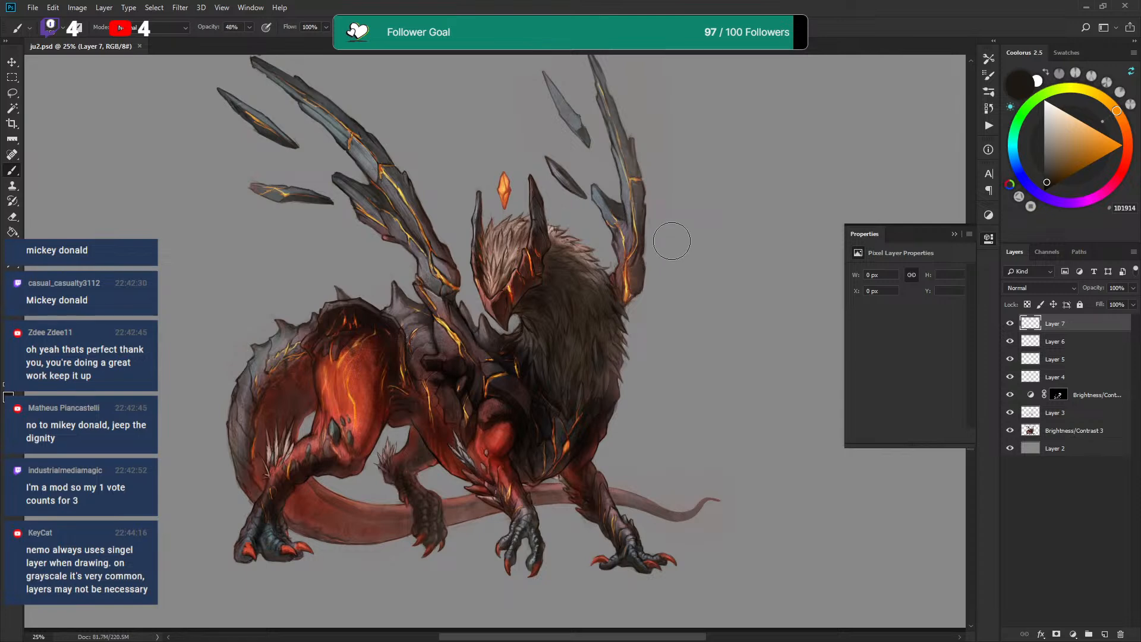
scroll(666, 250, down, 1)
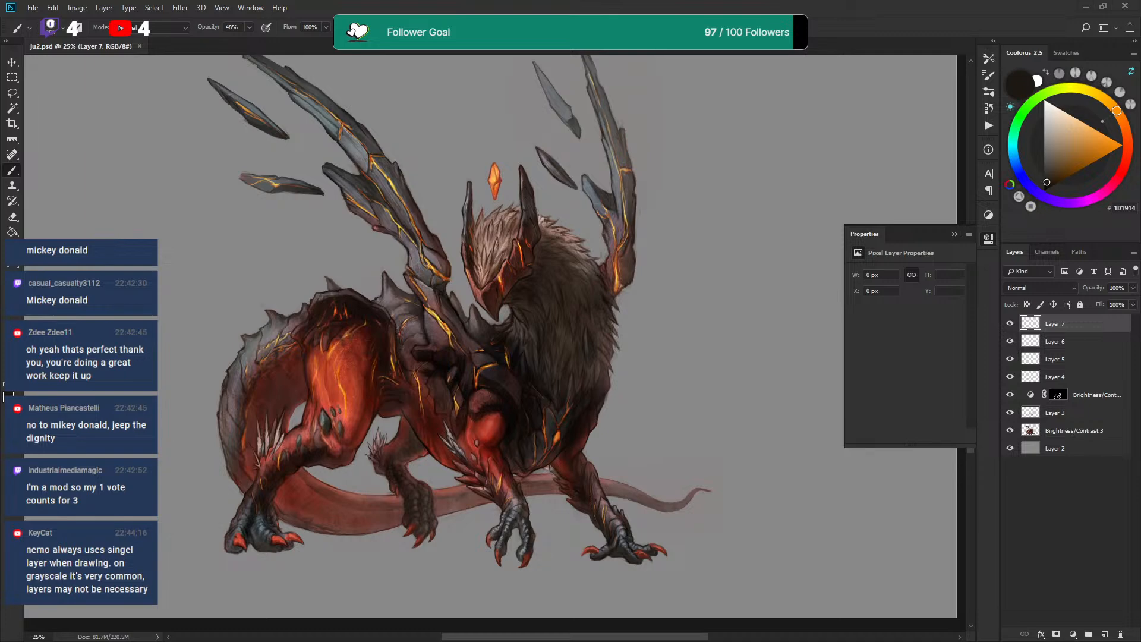
drag(595, 346, 585, 268)
key(ctrl+plus)
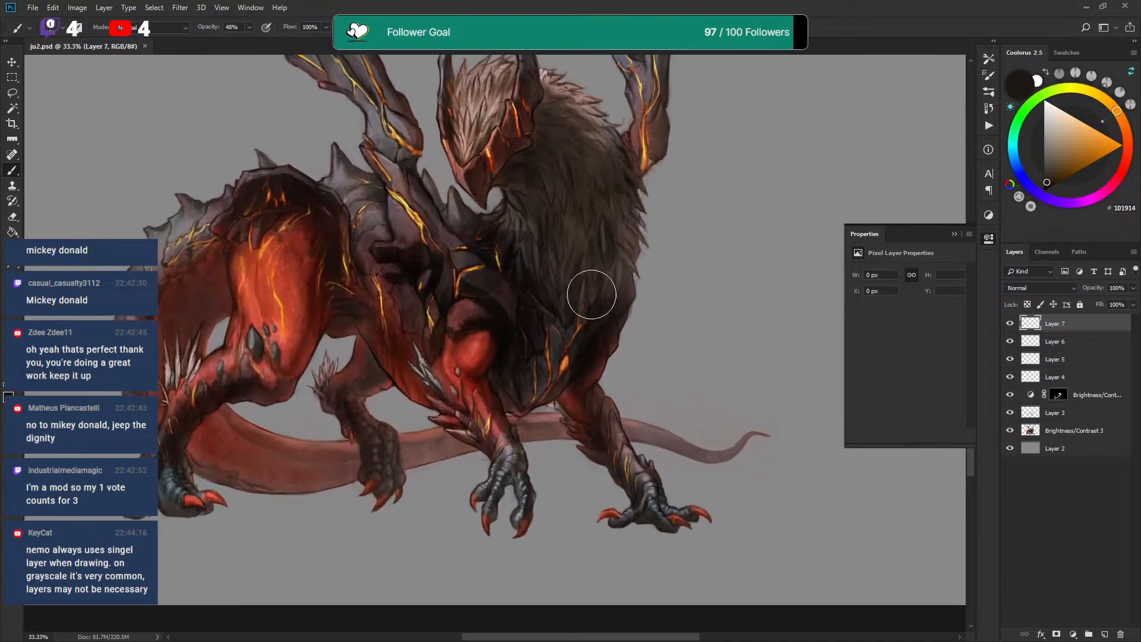
key(ctrl+plus)
right_click(376, 328)
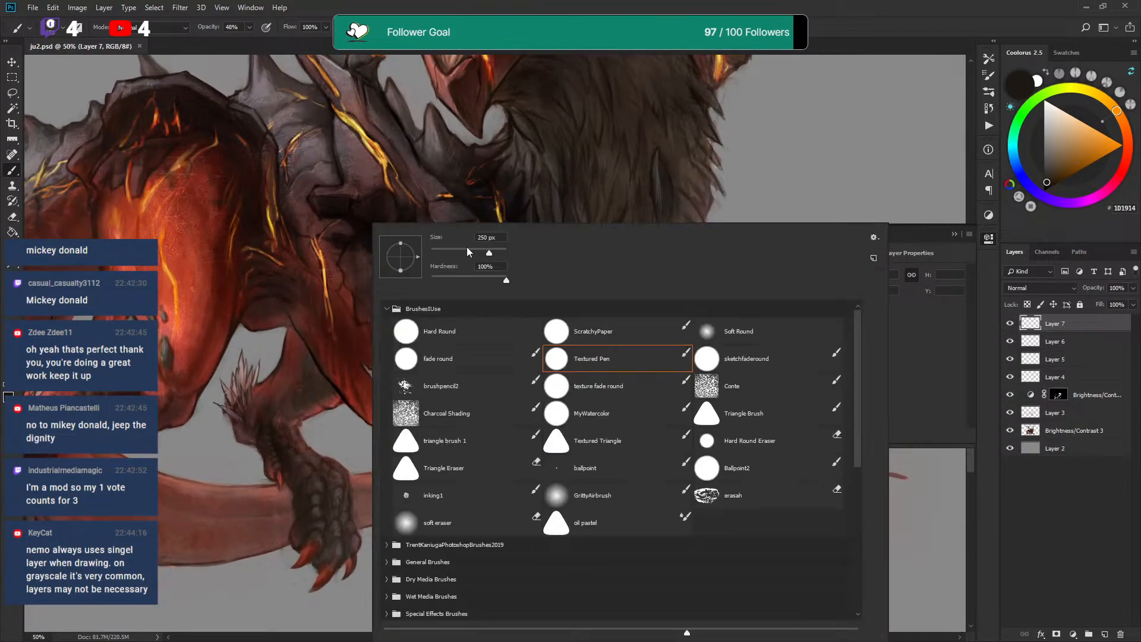
click(862, 57)
Make Layer 6 active again and sharpen the dark contours of the legs and tail with a much smaller black brush
click(1011, 342)
click(1034, 342)
click(1009, 341)
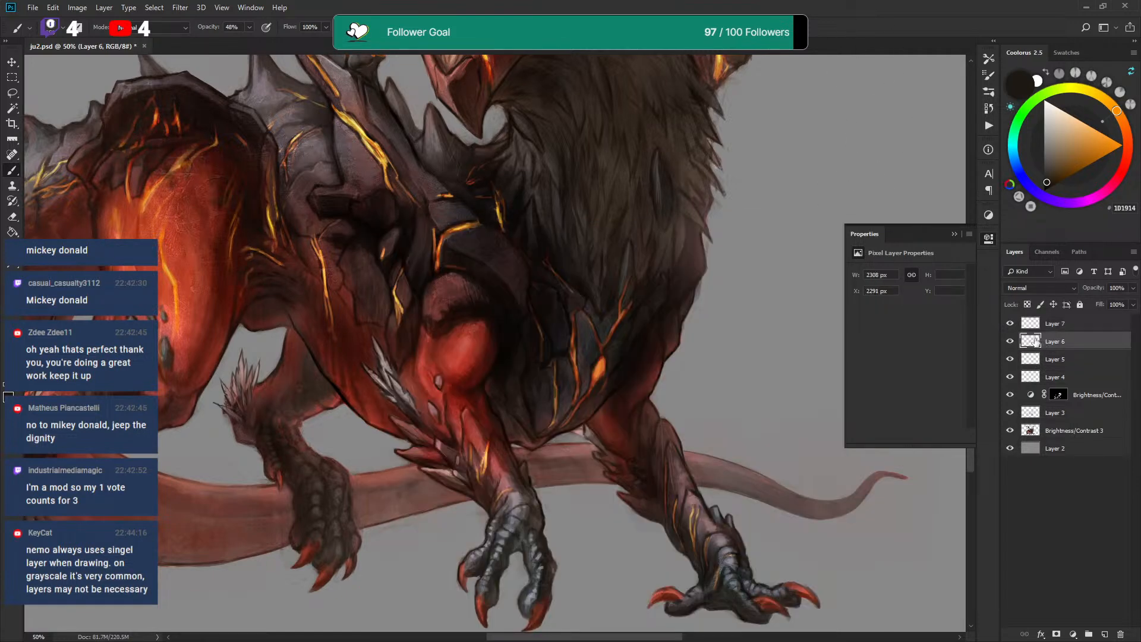
key(bracketleft)
key(bracketleft)
key(bracketleft)
key(bracketleft)
key(bracketleft)
key(bracketleft)
key(bracketleft)
key(bracketleft)
key(bracketleft)
key(bracketleft)
key(bracketleft)
key(bracketleft)
key(bracketleft)
key(bracketleft)
key(bracketleft)
key(bracketleft)
key(bracketleft)
key(bracketleft)
key(d)
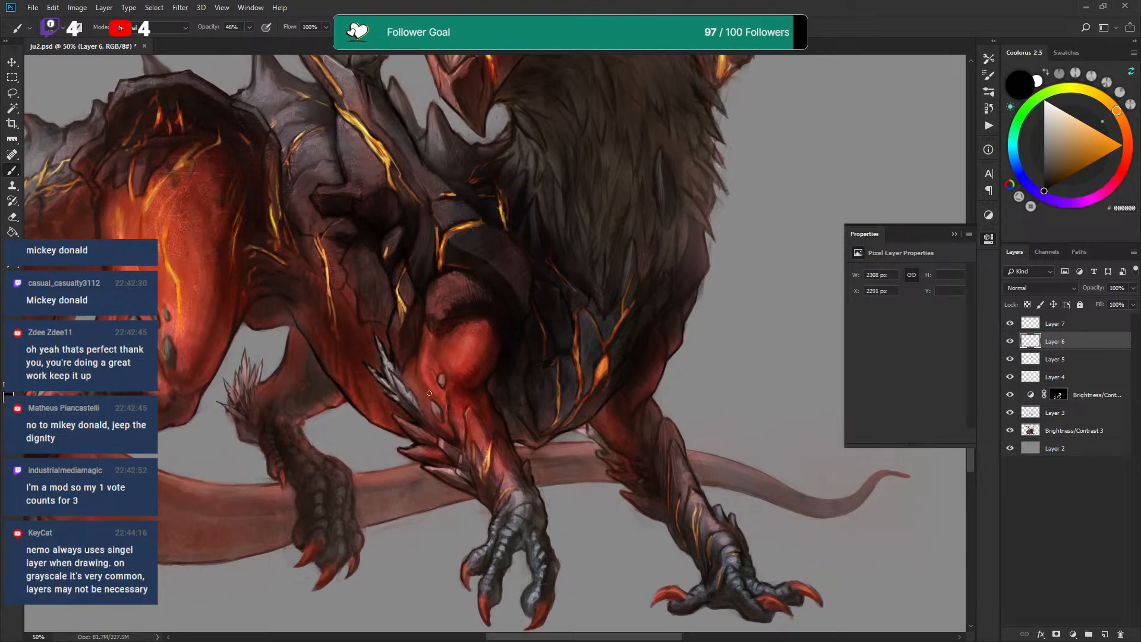
Refine the red skin and outer edges around the near foreleg's elbow feathers with sampled 521E19, 923822, 8D4033 and background grey 898989
alt+click(432, 427)
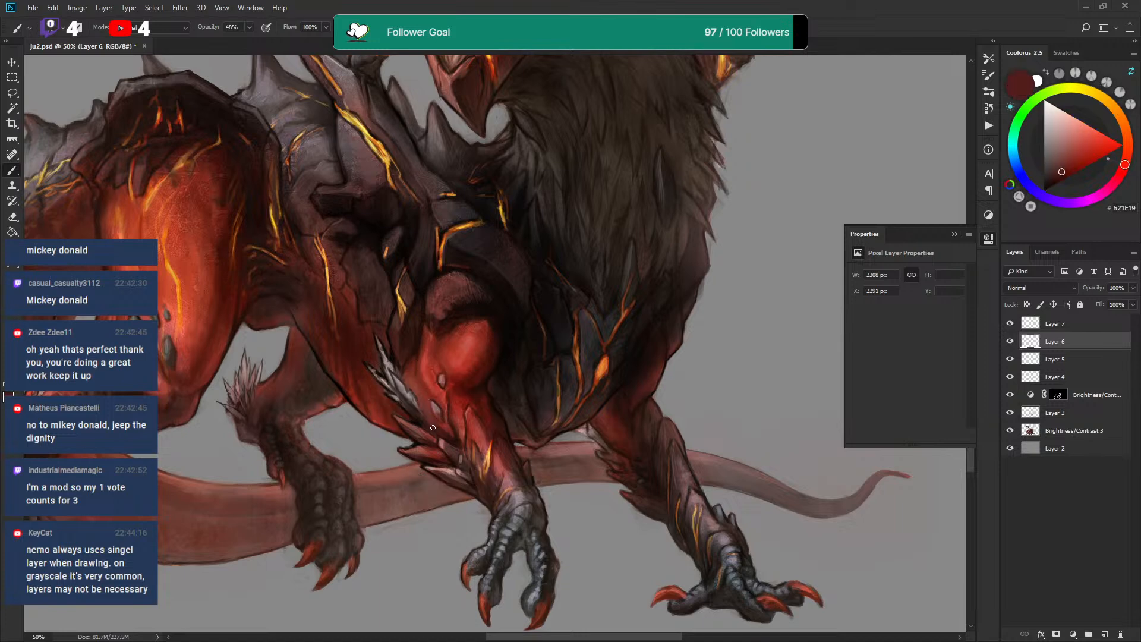
alt+click(428, 393)
alt+click(429, 376)
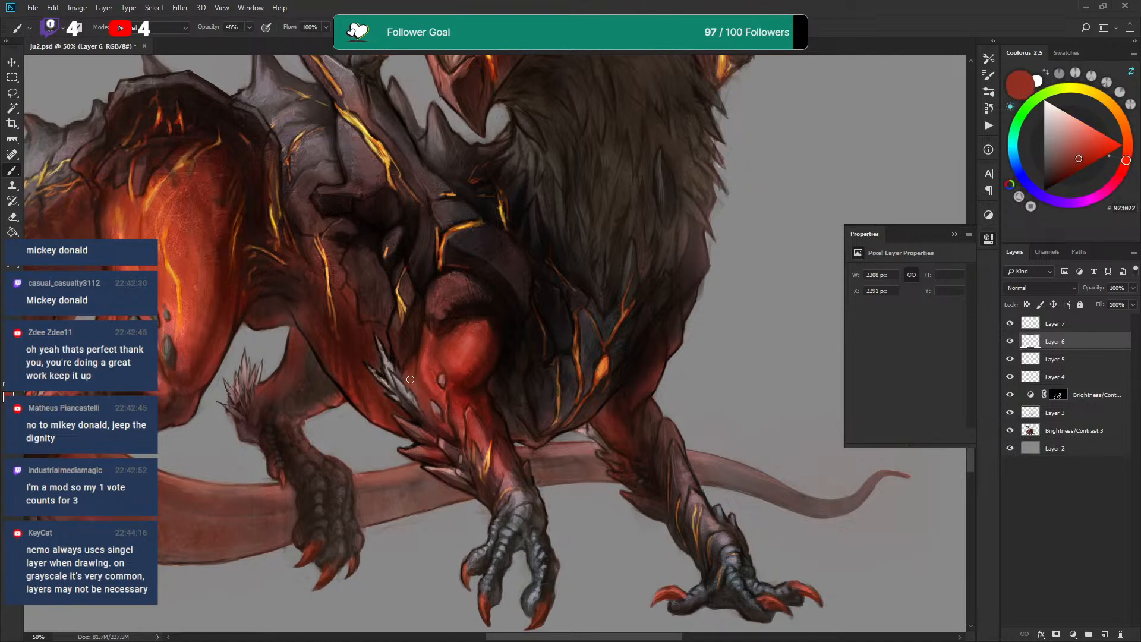
alt+click(416, 379)
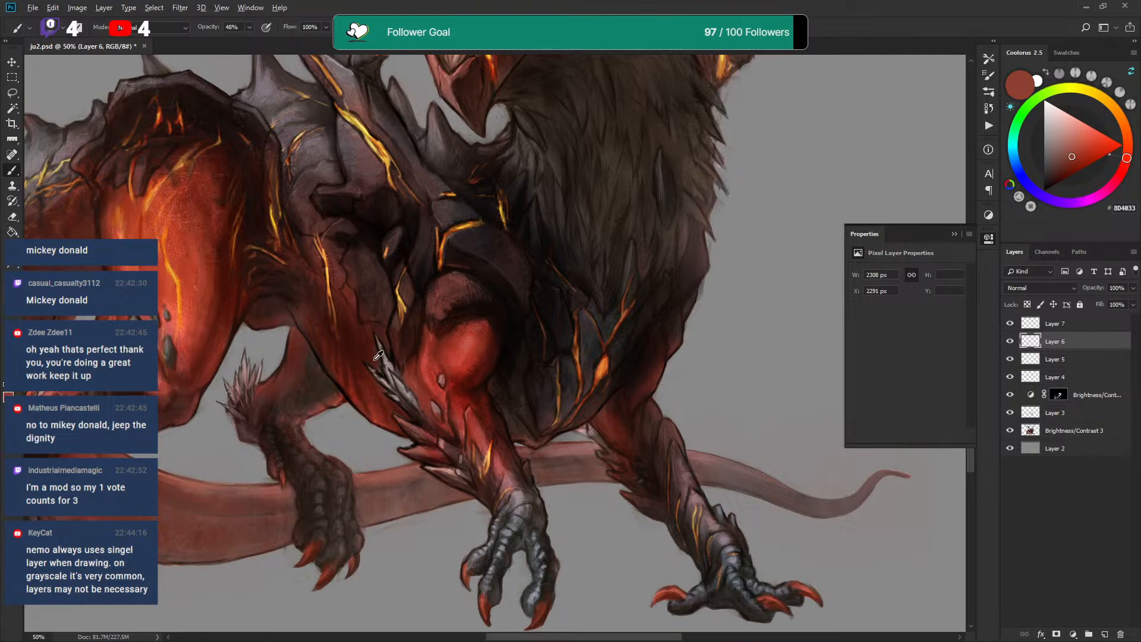
alt+click(386, 410)
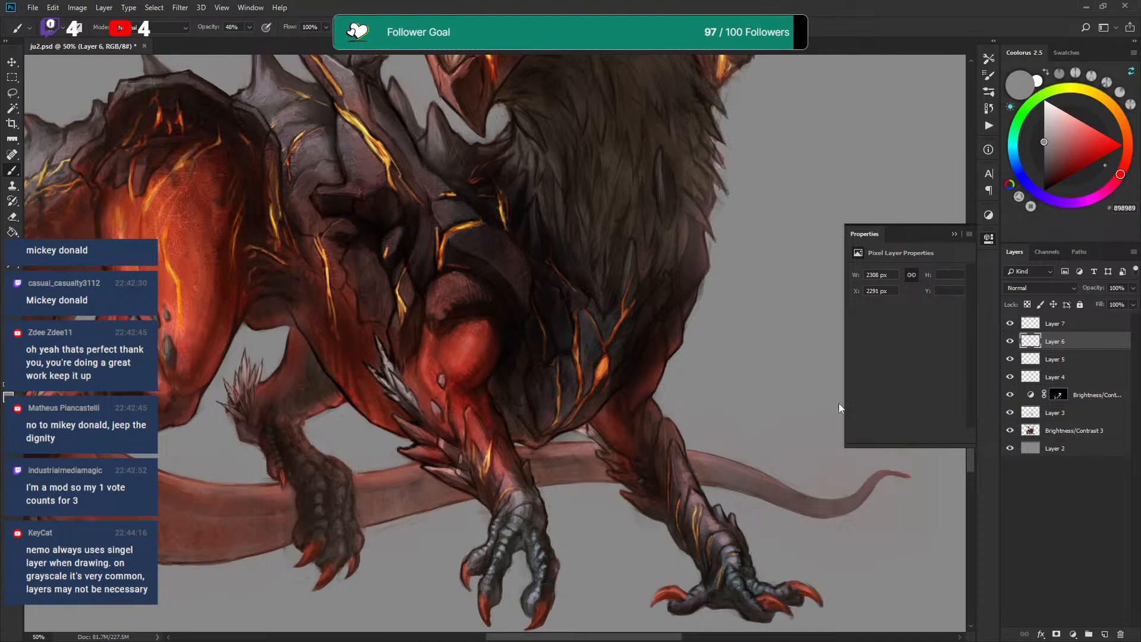
Highlight the near foreleg's elbow feathers with triangle brush 1 at 100% opacity, using pale blue B0CDD0 and stronger blue 79B6E1
right_click(413, 293)
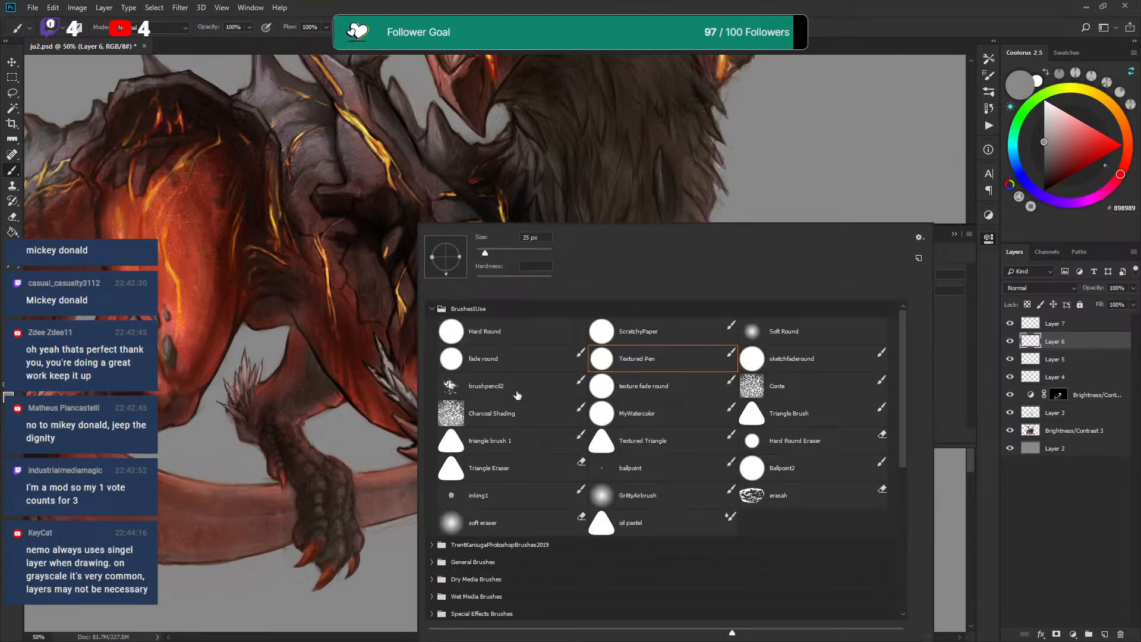
double_click(536, 448)
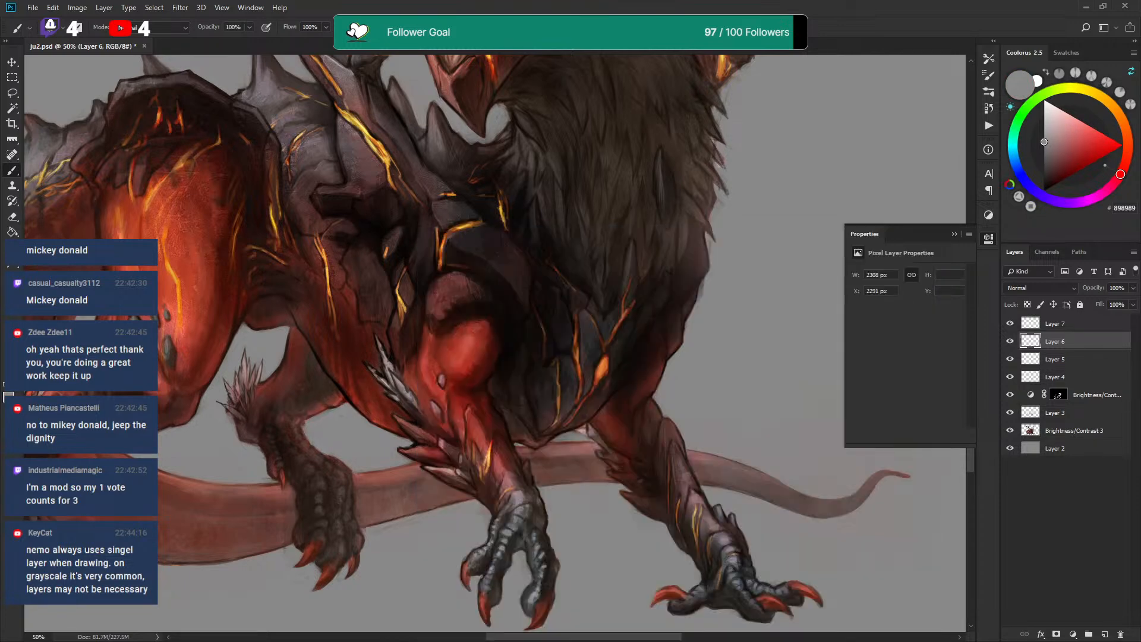
click(1054, 122)
click(1013, 148)
drag(410, 439, 390, 411)
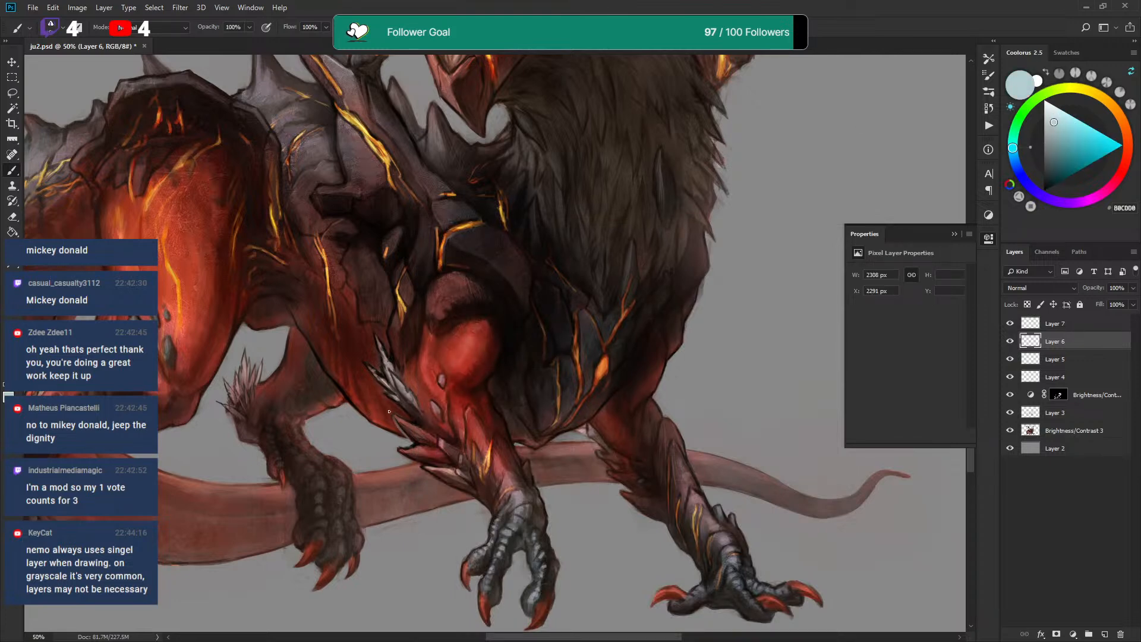
click(1059, 137)
click(1013, 158)
click(1077, 129)
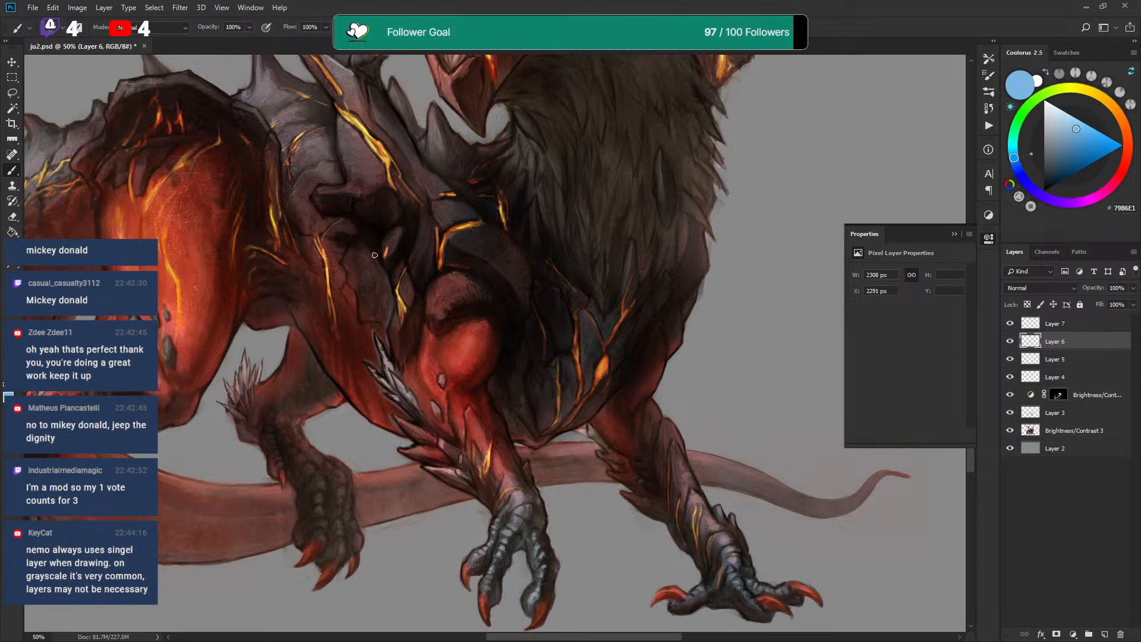
Blend the tips of the elbow feathers using the Smudge tool at 15% strength with a reduced brush size
click(12, 247)
mouse_move(378, 336)
mouse_down()
mouse_move(375, 345)
mouse_move(370, 328)
mouse_up()
key(ctrl+z)
key(bracketleft)
key(bracketleft)
key(bracketleft)
key(bracketleft)
key(bracketleft)
key(bracketleft)
key(bracketleft)
key(bracketleft)
key(bracketleft)
key(bracketleft)
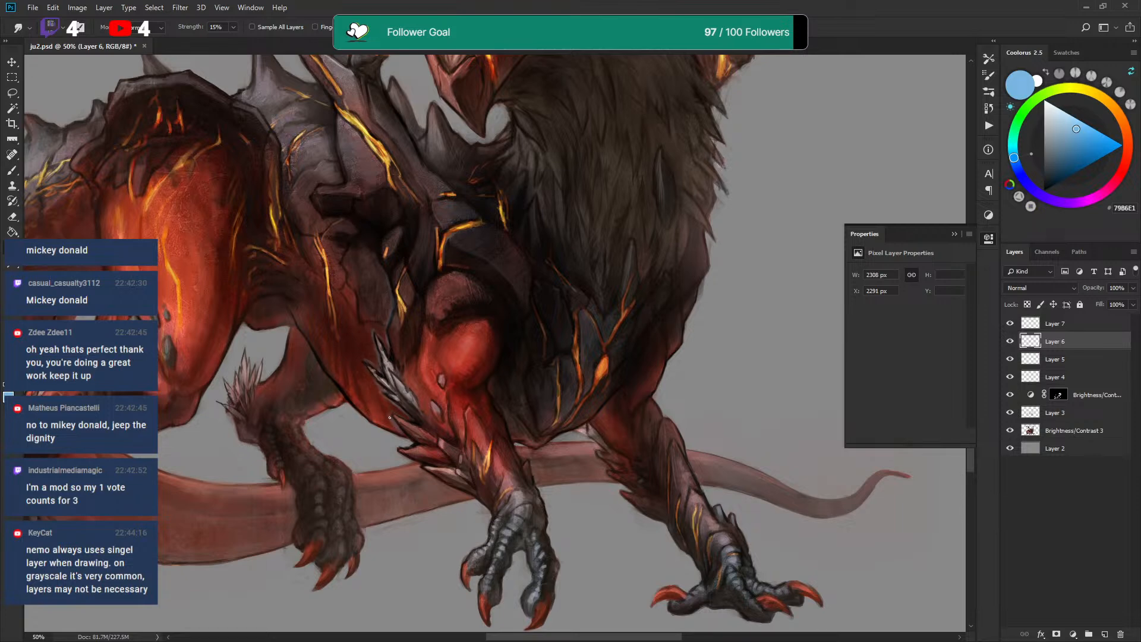
Paint a paler blue rim light along the chest edge beside the far foreleg, trimming it with the Eraser
key(b)
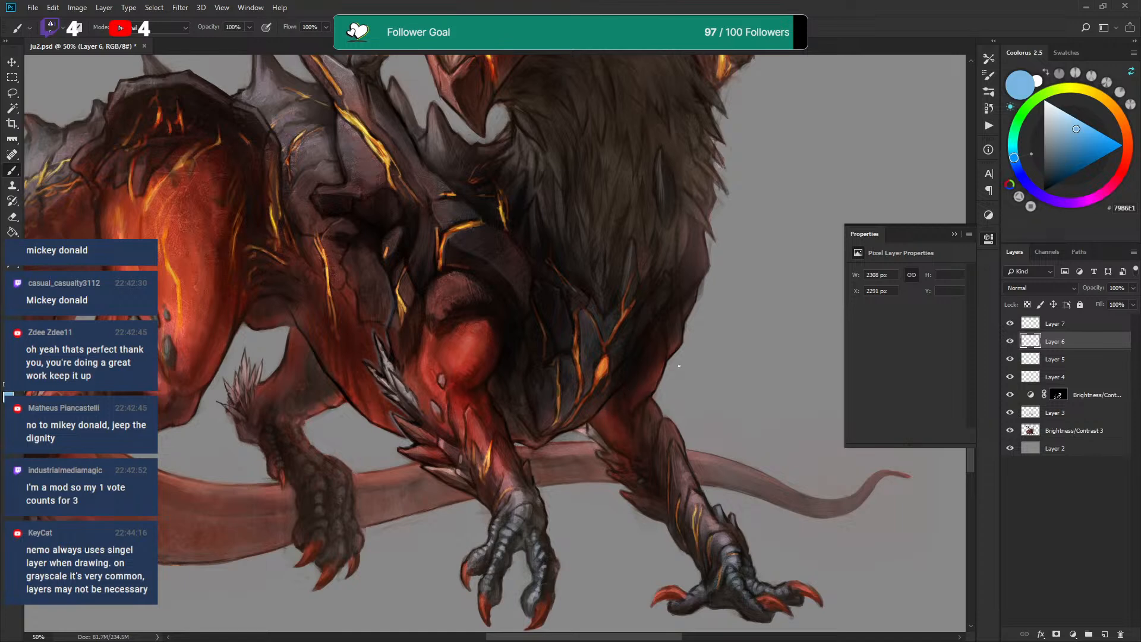
drag(1067, 124, 1063, 126)
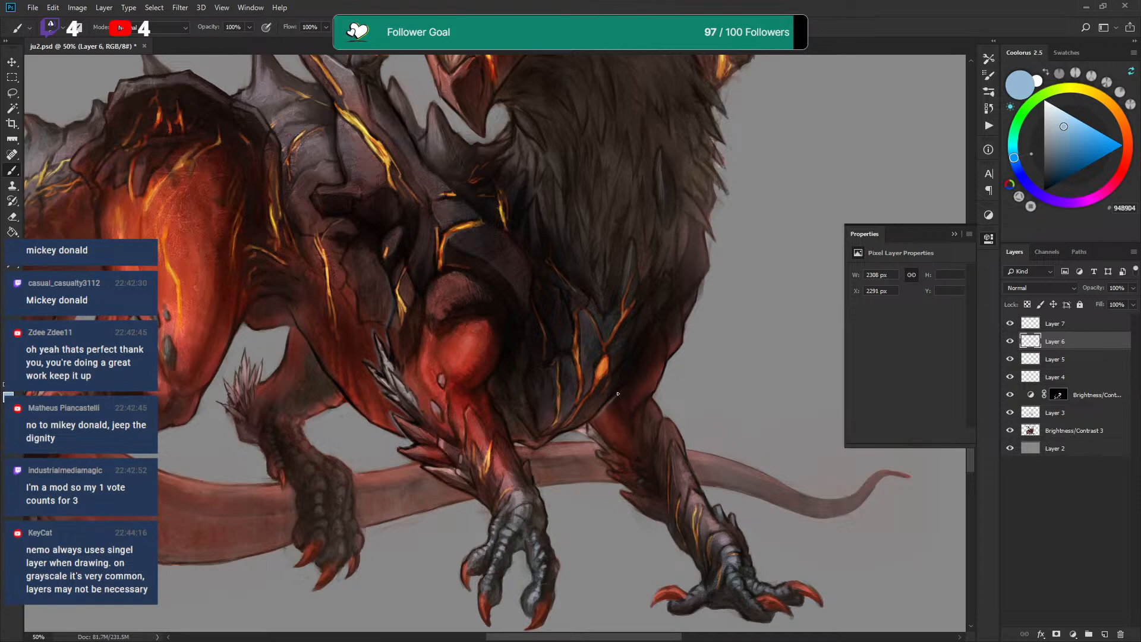
key(e)
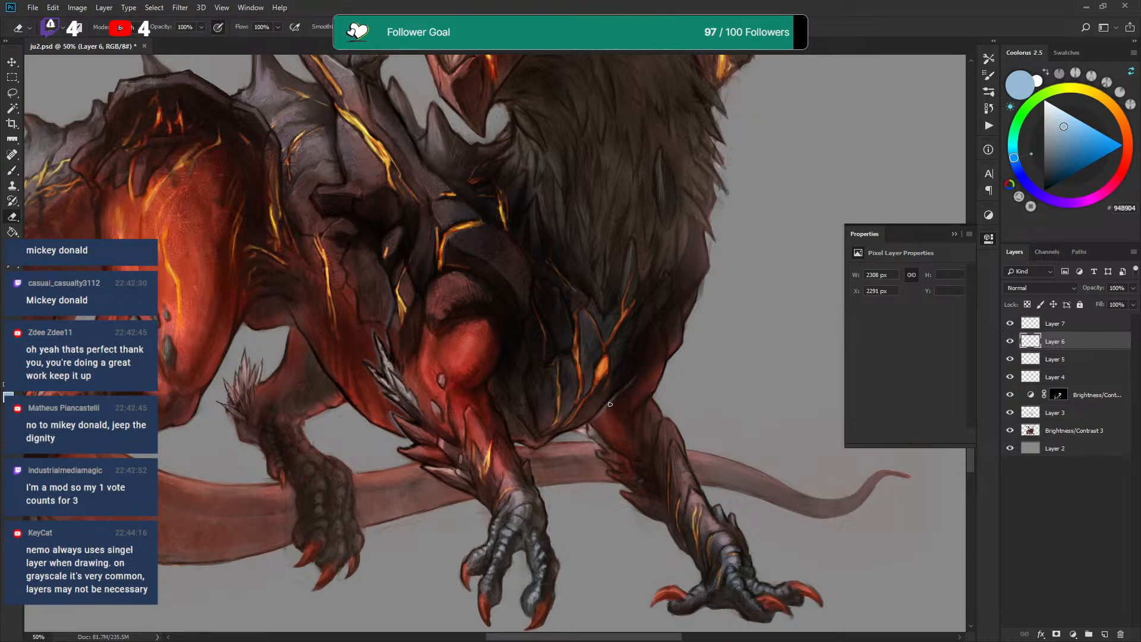
key(b)
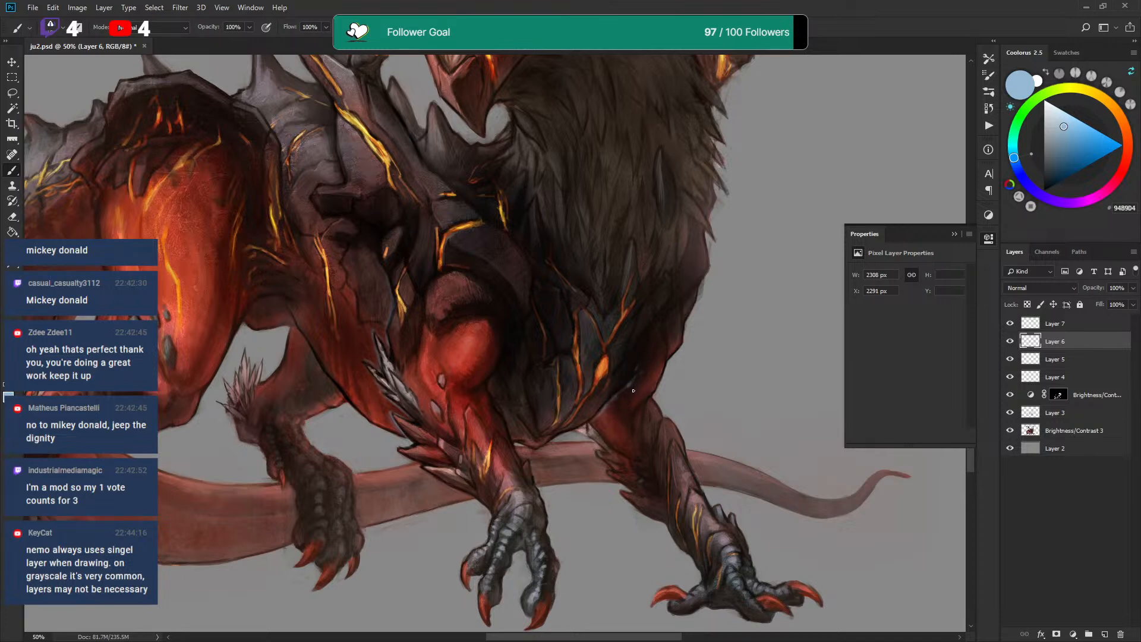
key(e)
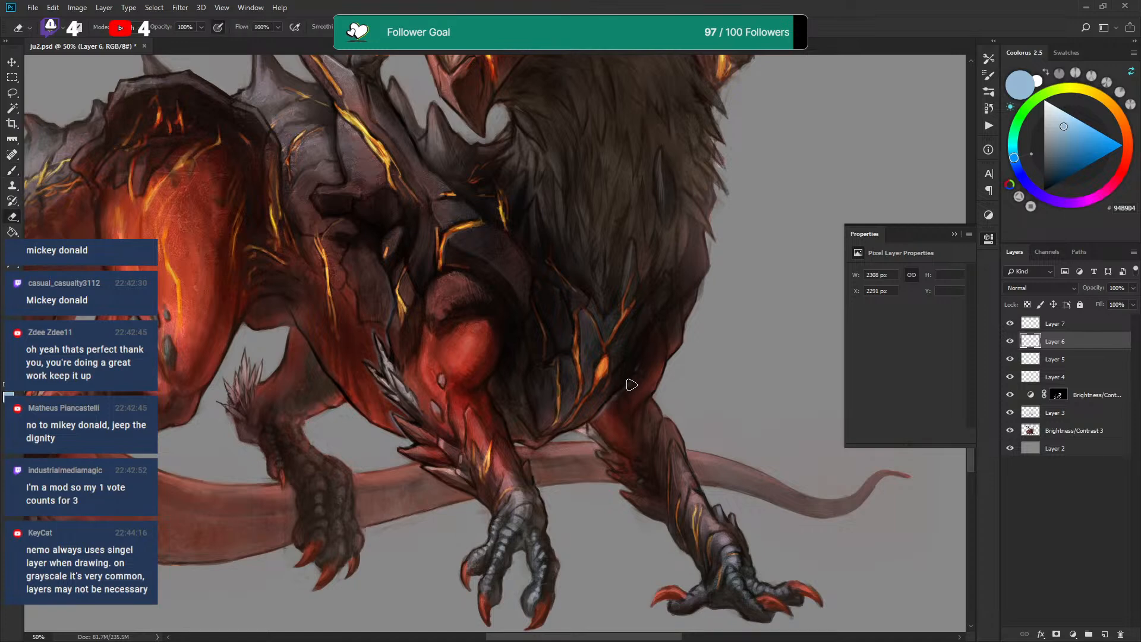
drag(643, 364, 654, 394)
Check the hind legs and tail by switching the visibility of Layer 6
key(b)
mouse_move(410, 285)
mouse_down()
mouse_move(469, 252)
mouse_move(712, 237)
mouse_up()
drag(375, 237, 380, 239)
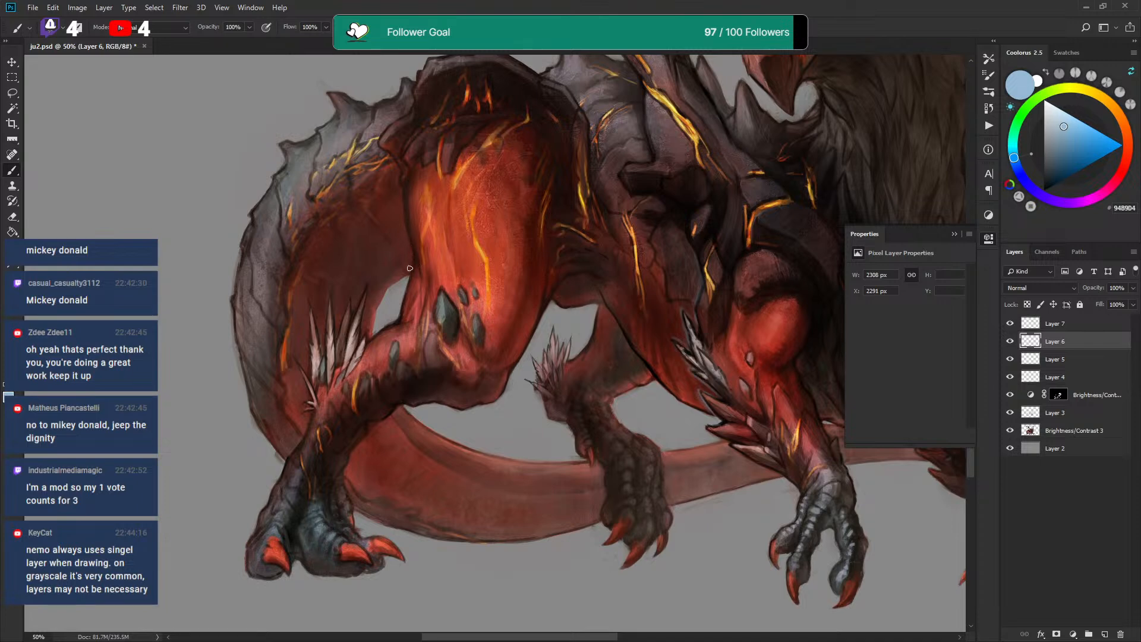
click(1009, 341)
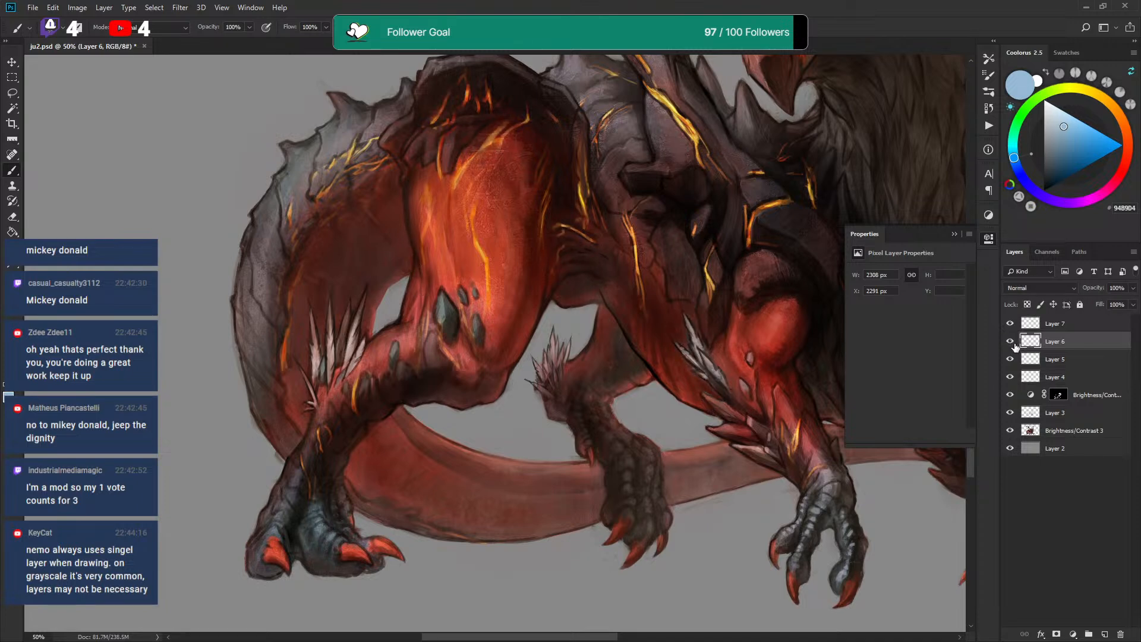
Show Layer 6 again and refine the blue light on the near hind thigh with a more saturated light blue and the Eraser
click(1010, 342)
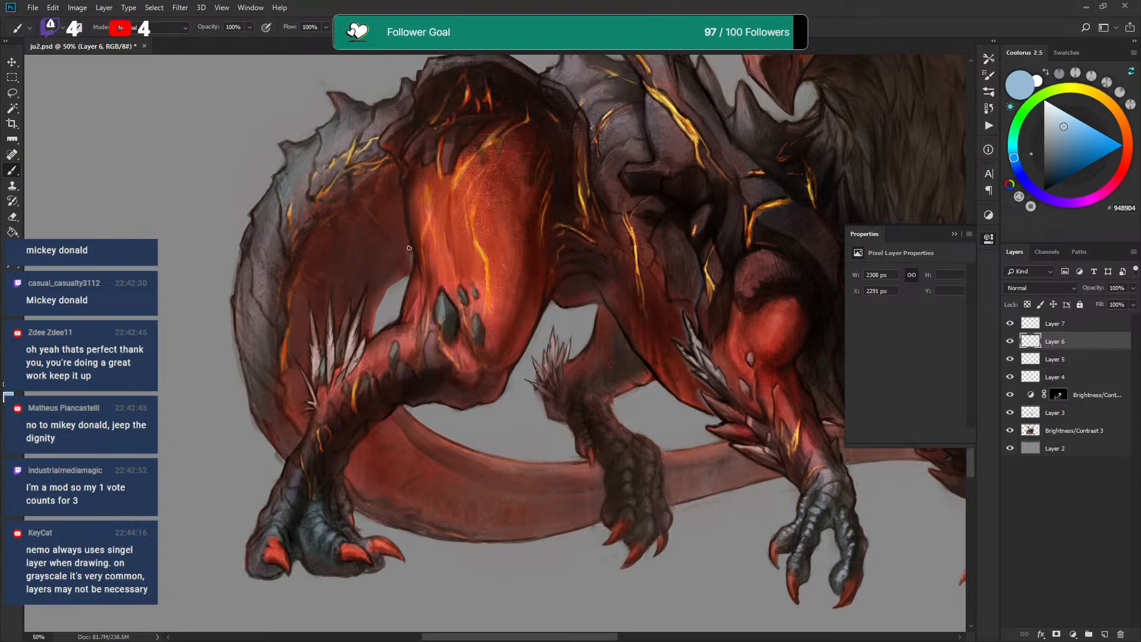
click(1068, 129)
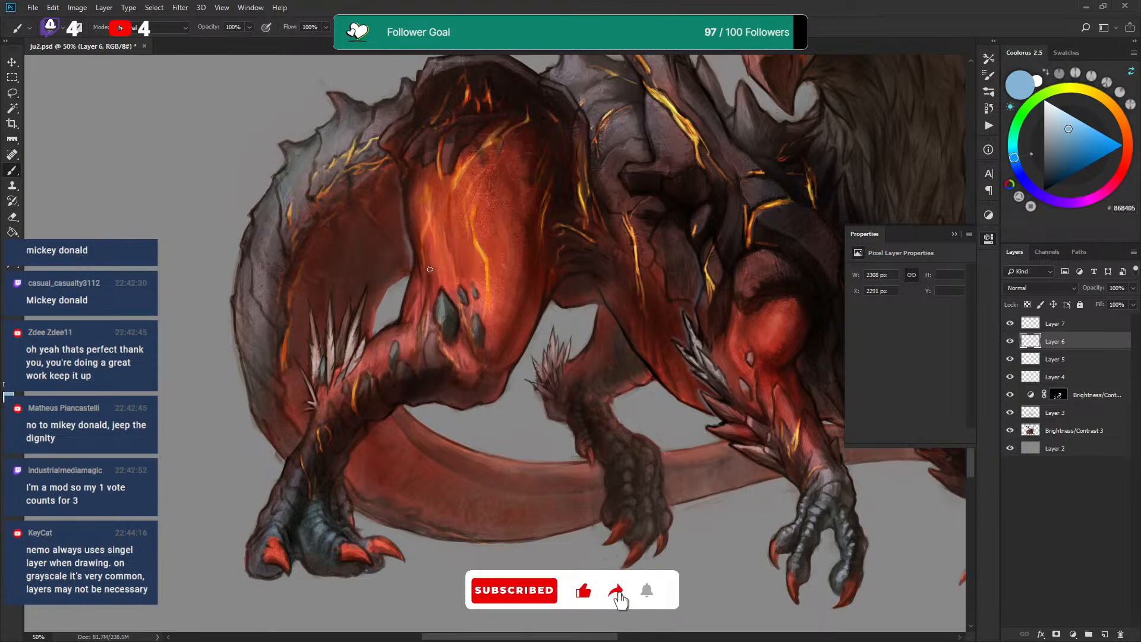
key(e)
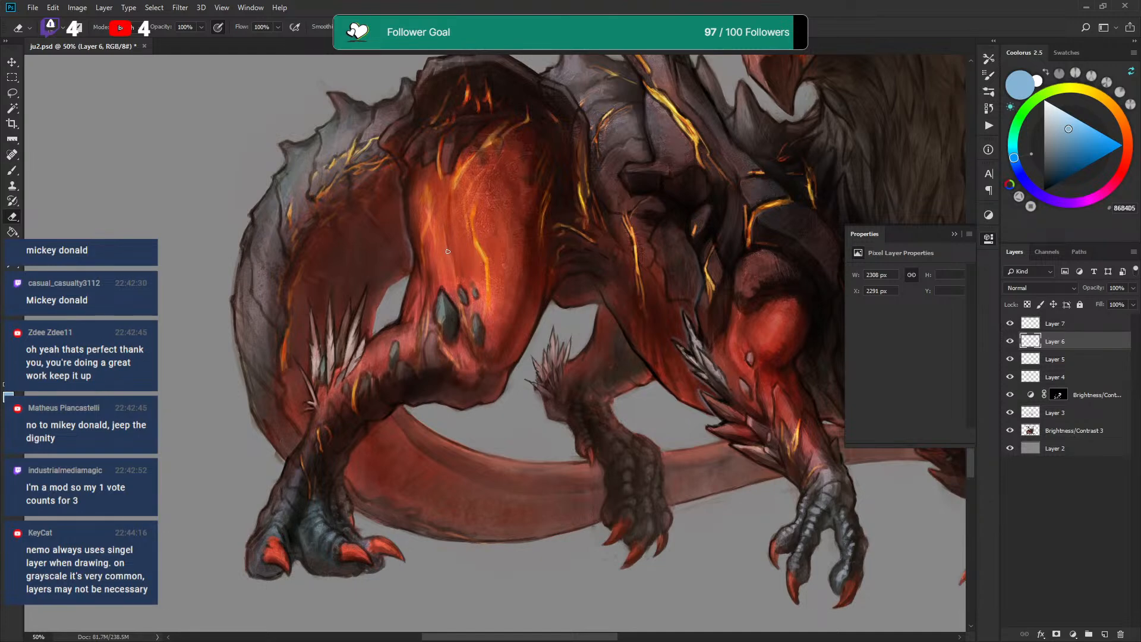
drag(487, 187, 490, 194)
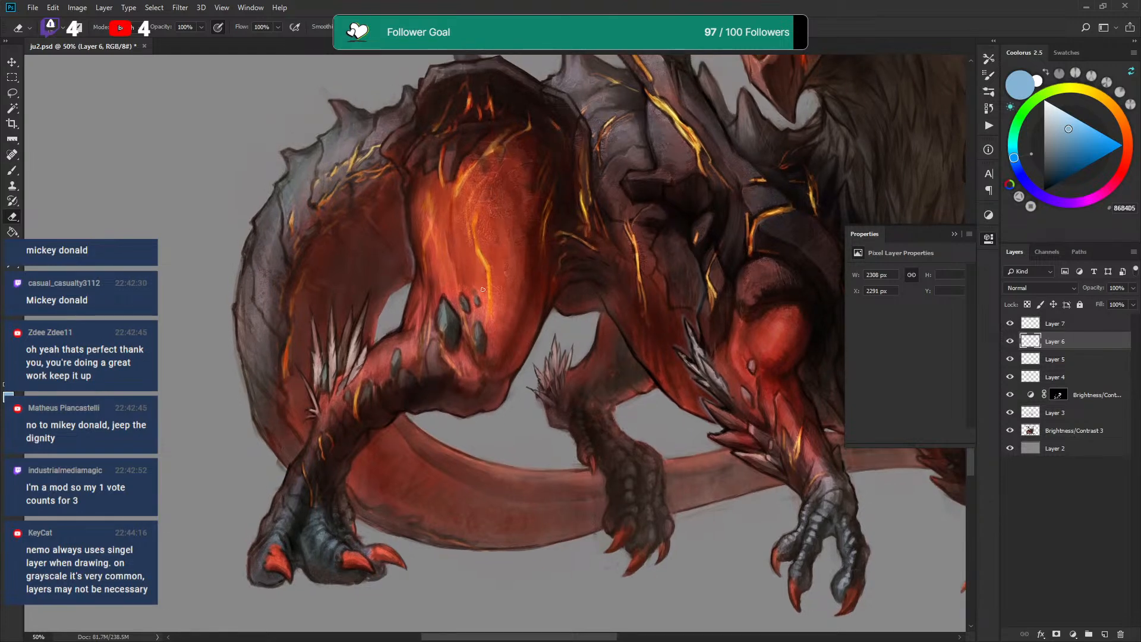
key(b)
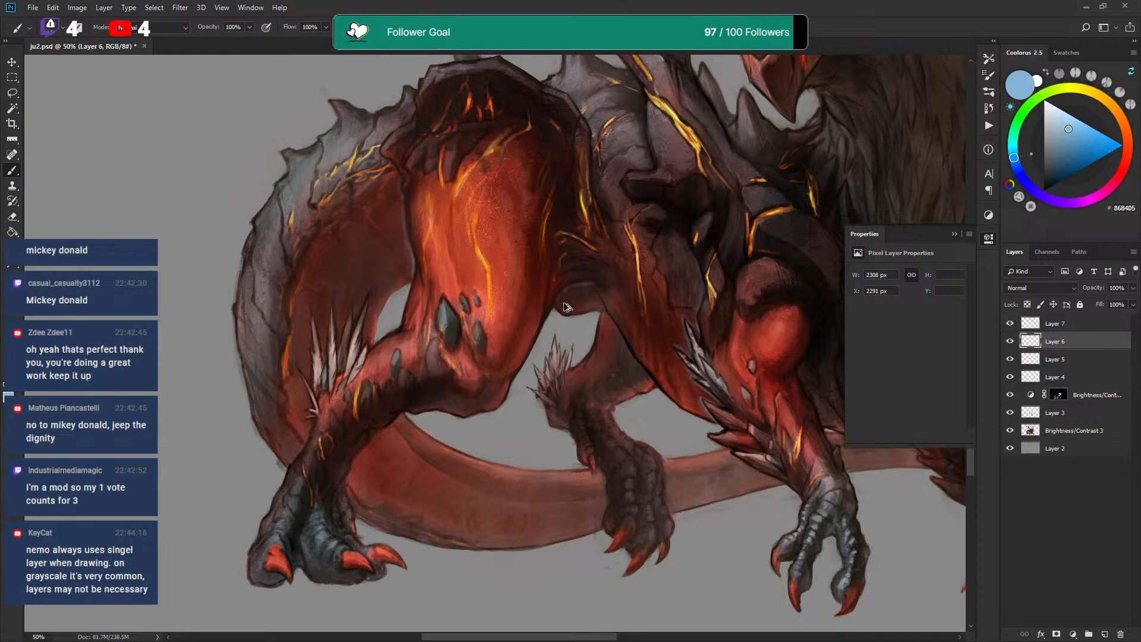
key(e)
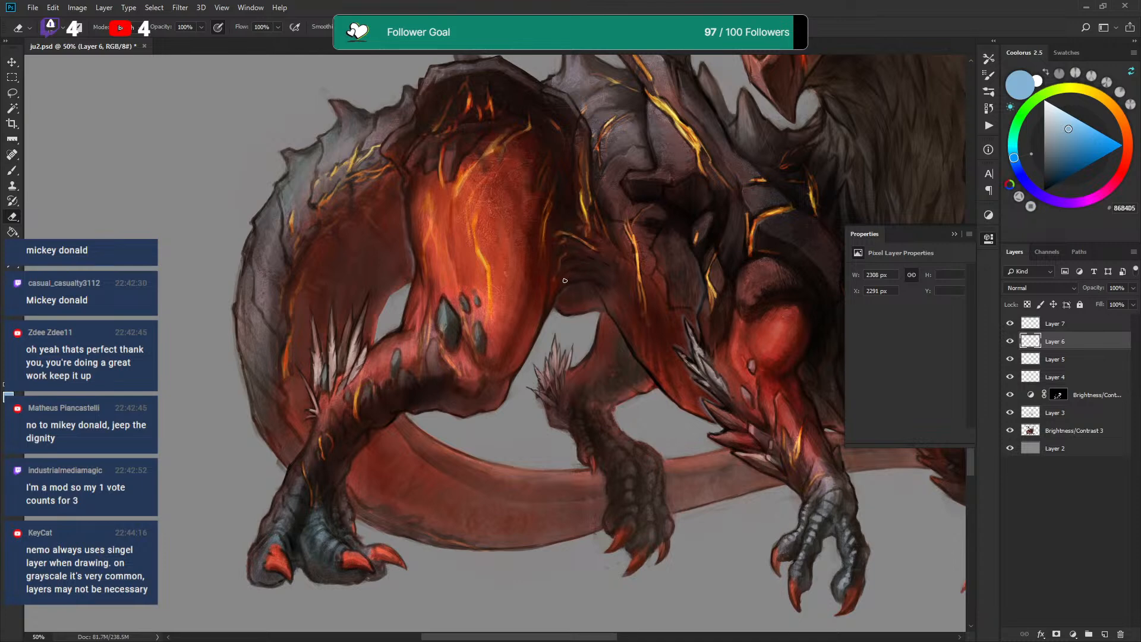
Darken the contours around the near hind leg and its ankle feathers with near-black brown 1C0D0A
key(ctrl+minus)
drag(763, 238, 620, 218)
drag(595, 267, 761, 241)
key(ctrl+plus)
key(b)
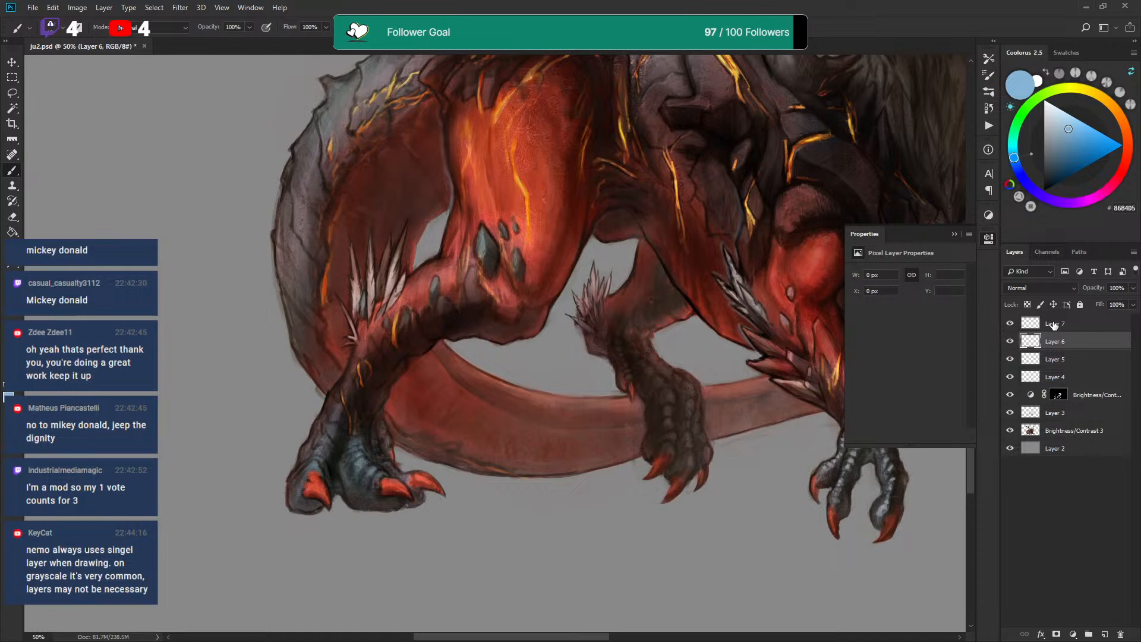
alt+click(443, 242)
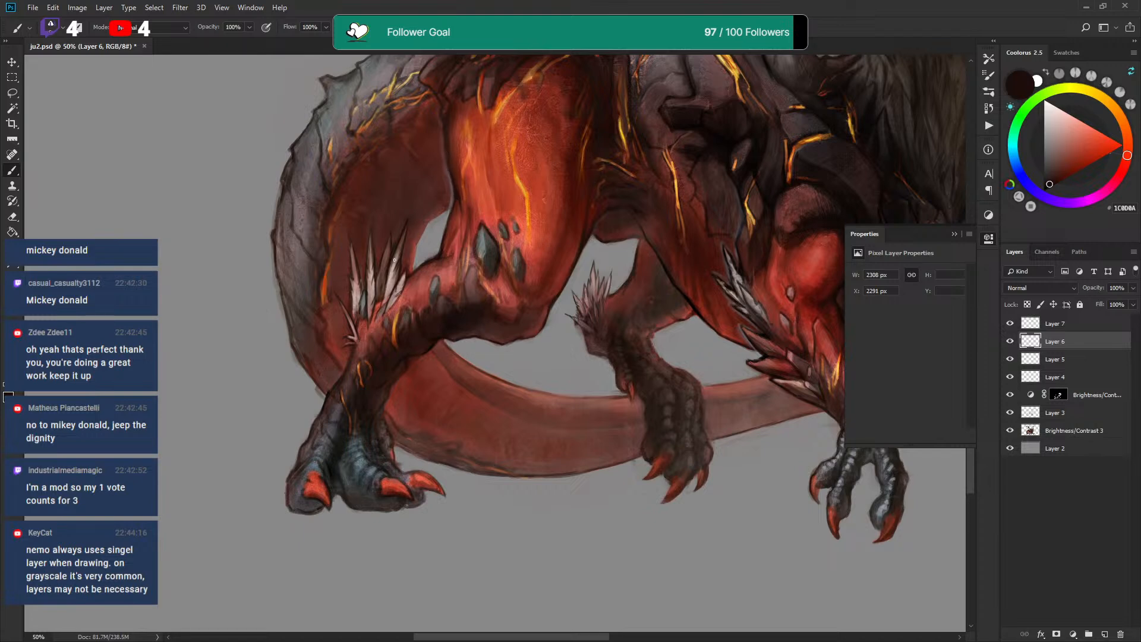
drag(385, 251, 389, 237)
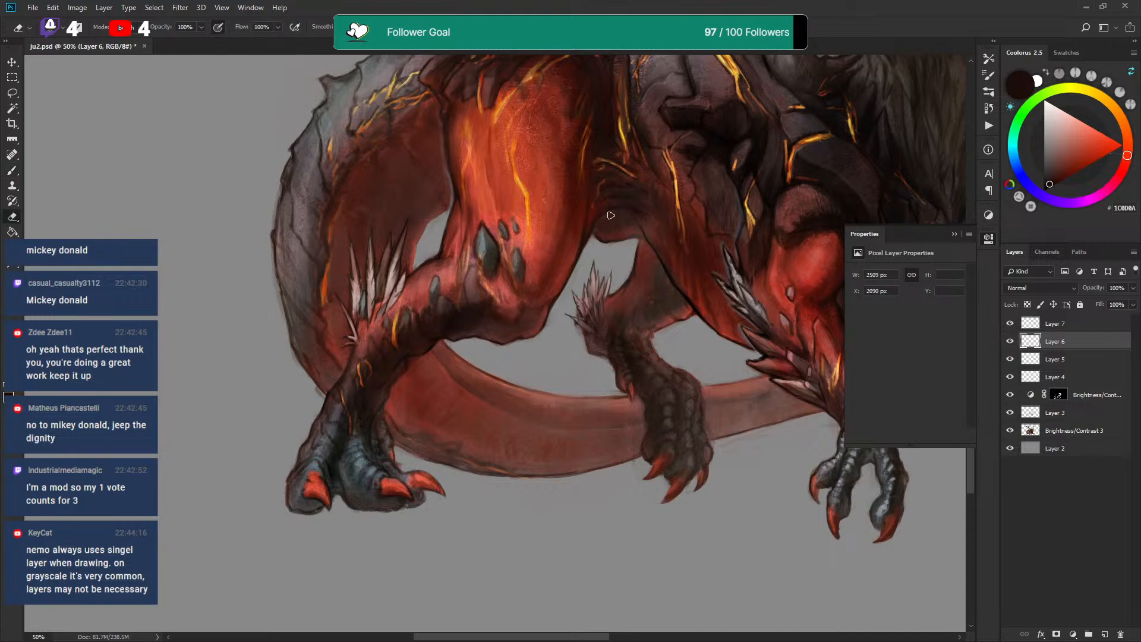
Define the belly's lower edge behind the near foreleg using red 852B1E and dark brown 2B1510
drag(763, 232, 697, 216)
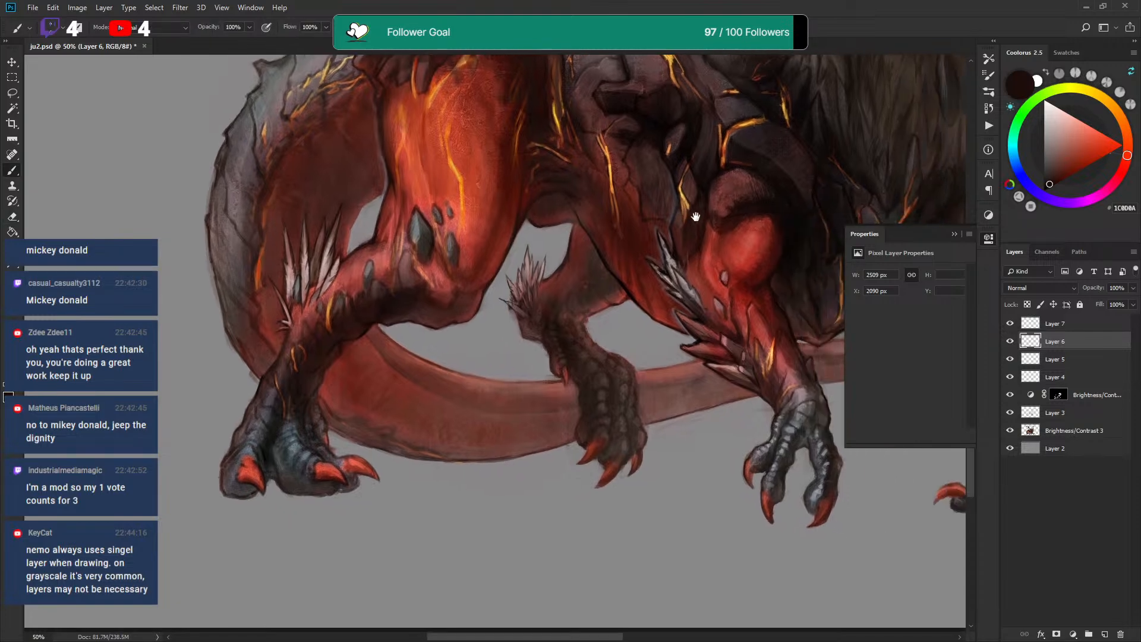
alt+click(632, 291)
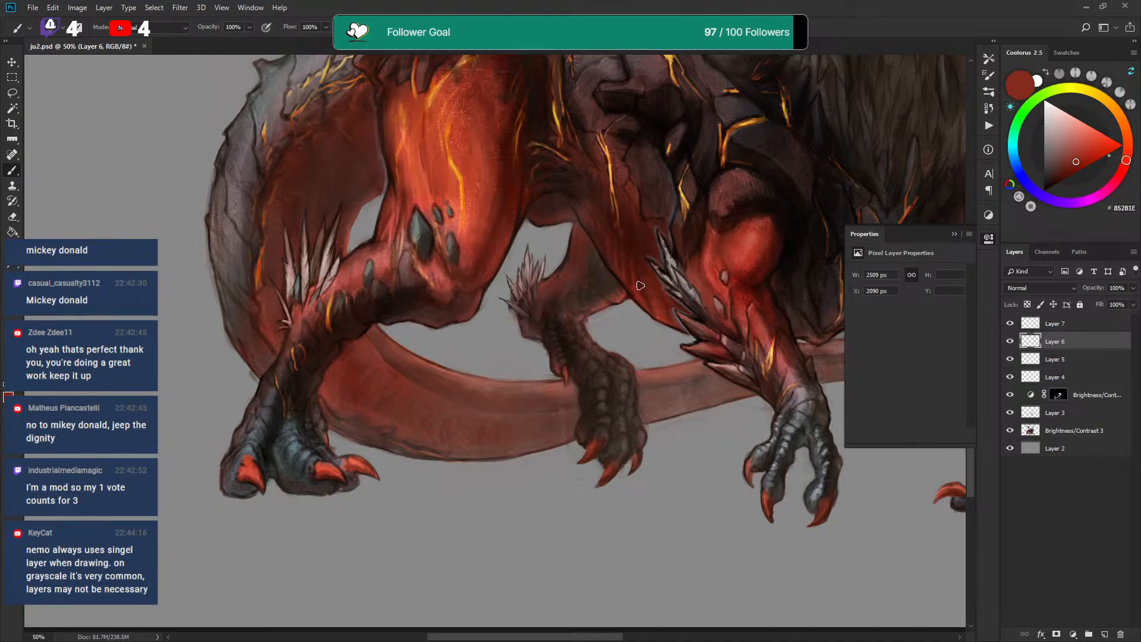
alt+click(611, 265)
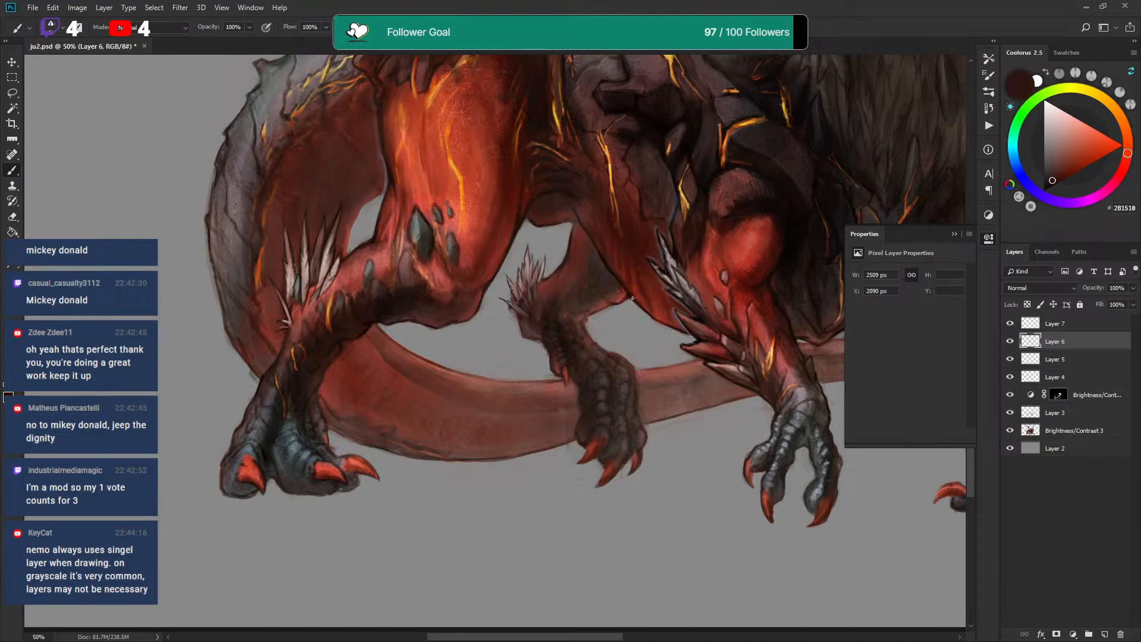
drag(644, 306, 679, 329)
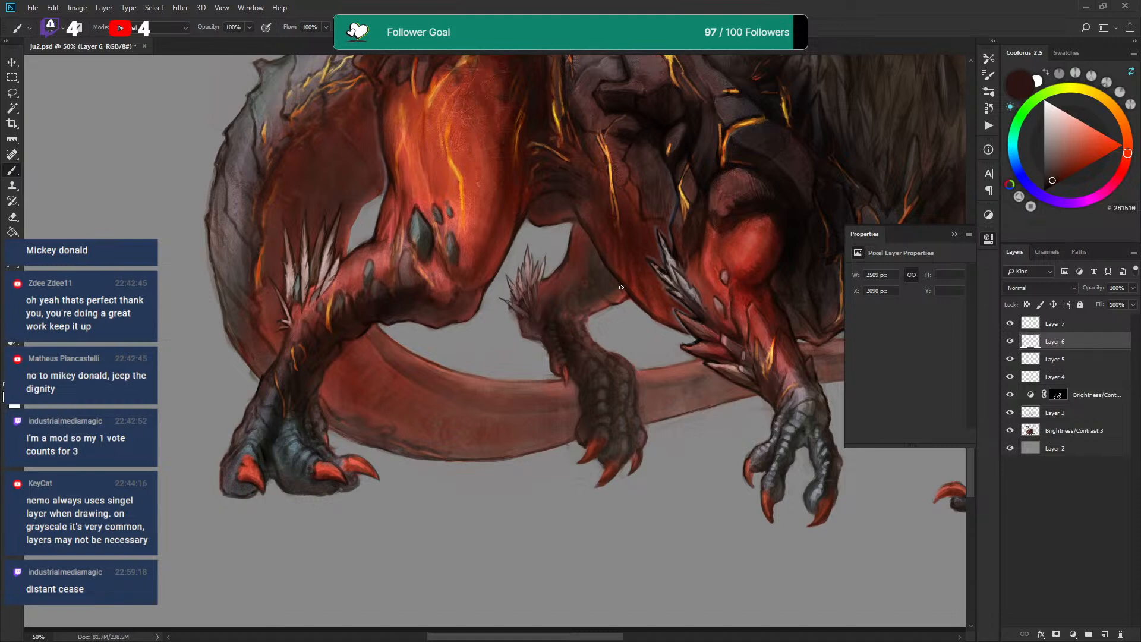
drag(691, 232, 662, 247)
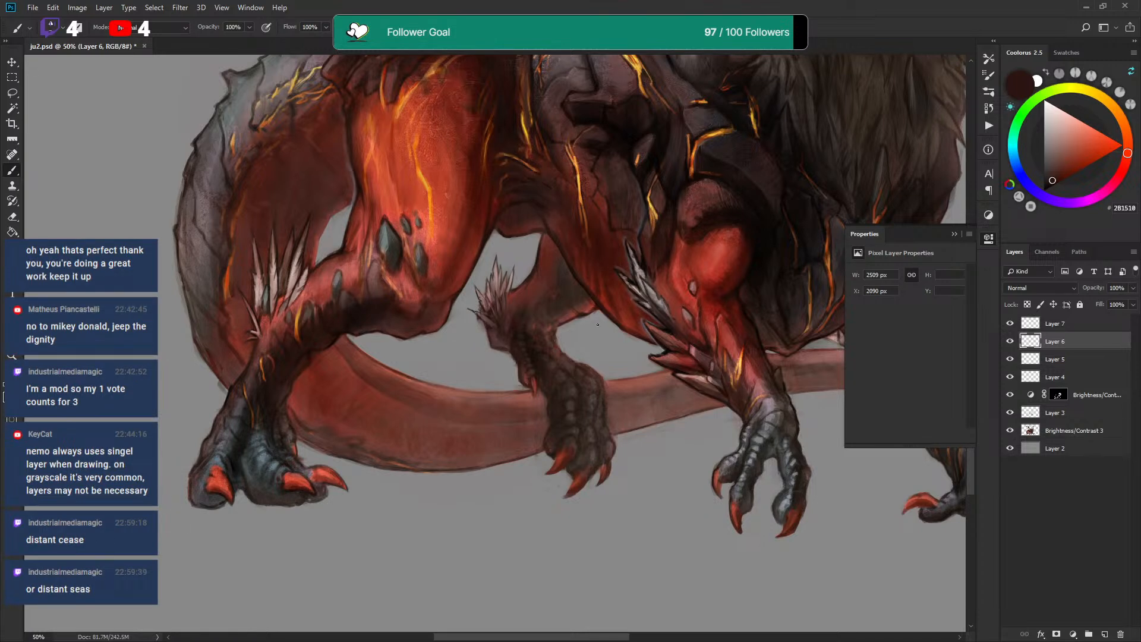
drag(596, 316, 592, 294)
Deepen the near foreleg's contour between elbow and foot with sampled dark browns 24160F and 231511
drag(753, 275, 646, 242)
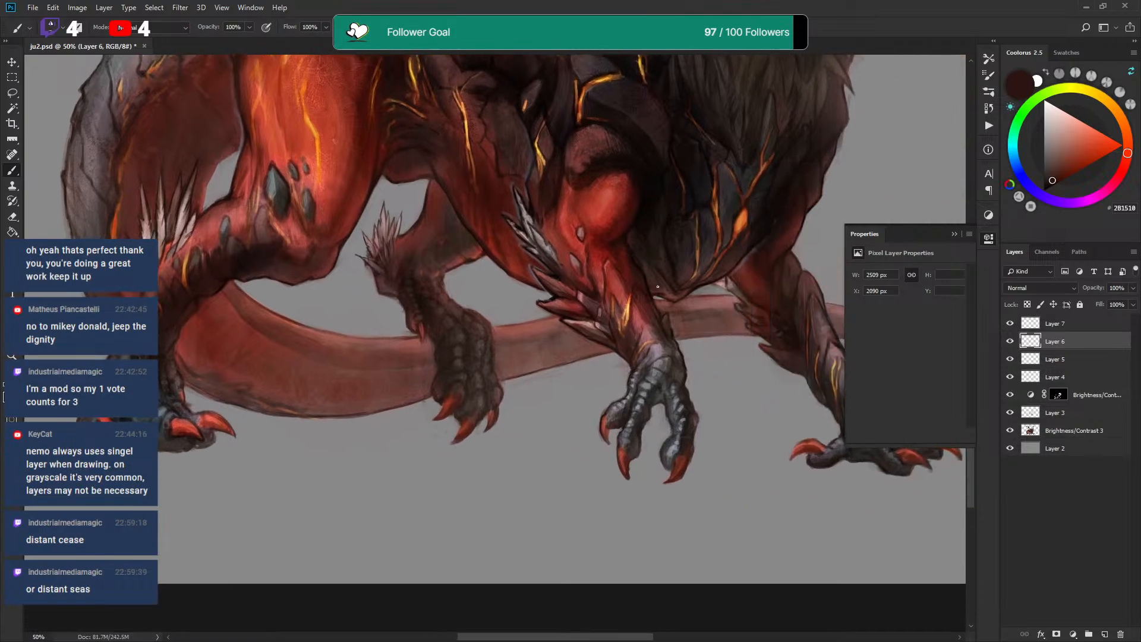
alt+click(683, 381)
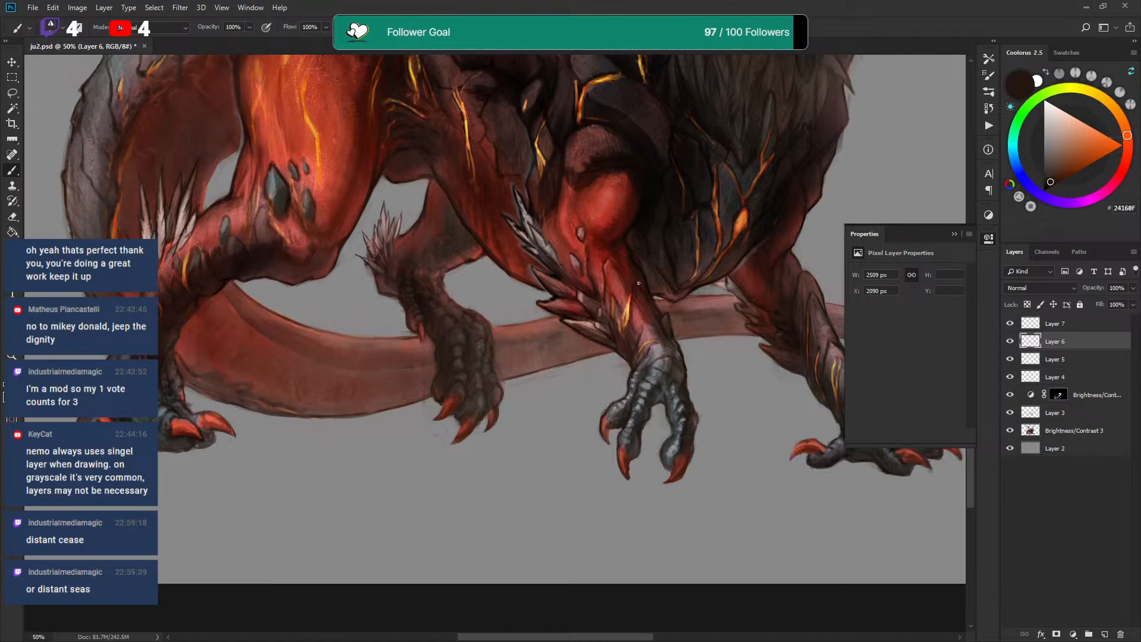
drag(639, 283, 588, 278)
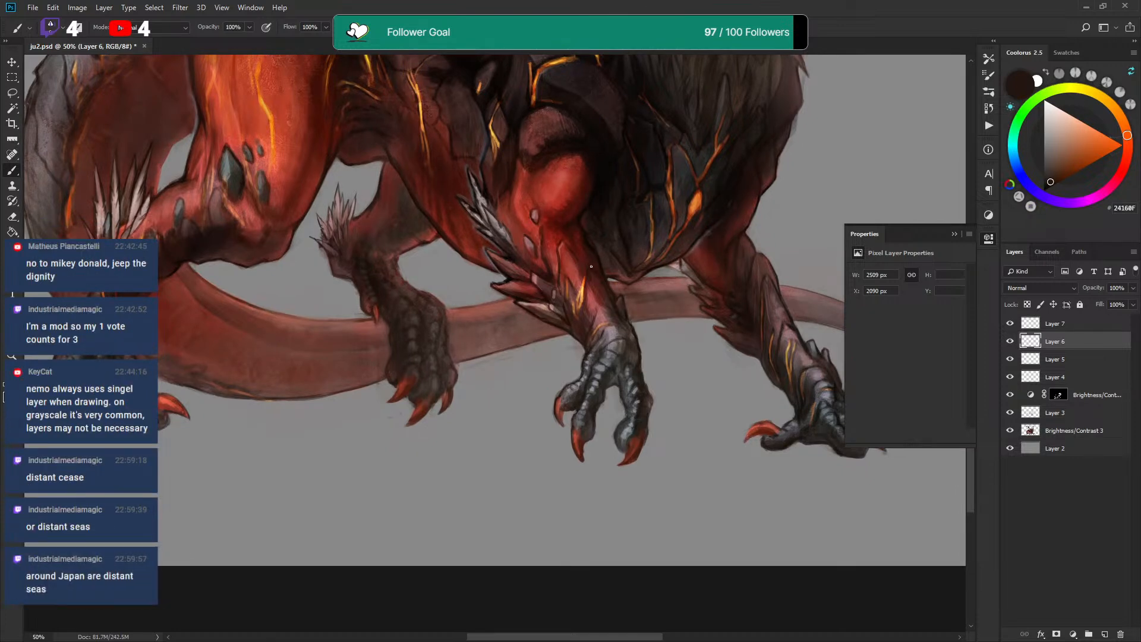
alt+click(595, 254)
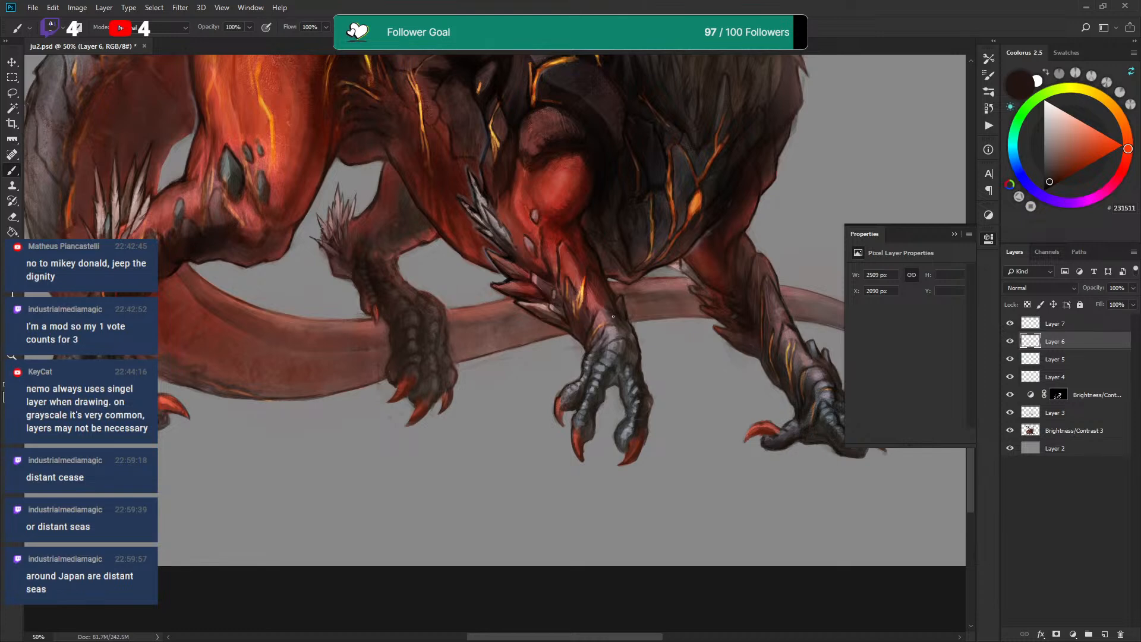
Blend the shading on the red flank behind the elbow feathers with reds and dark browns sampled from the surrounding area
scroll(497, 255, up, 3)
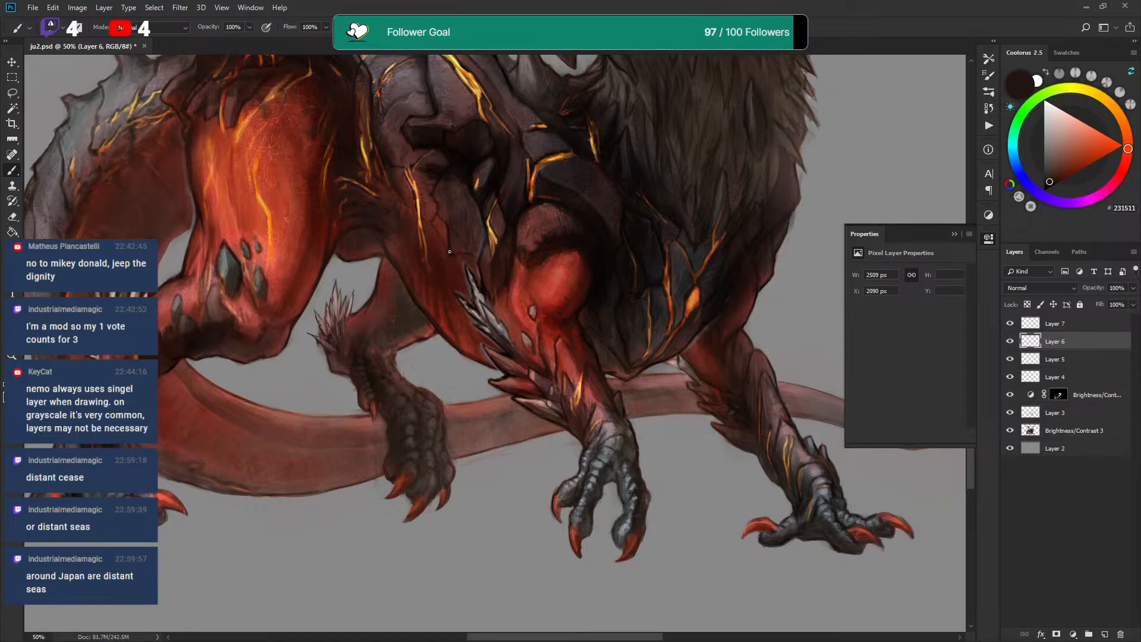
alt+click(444, 308)
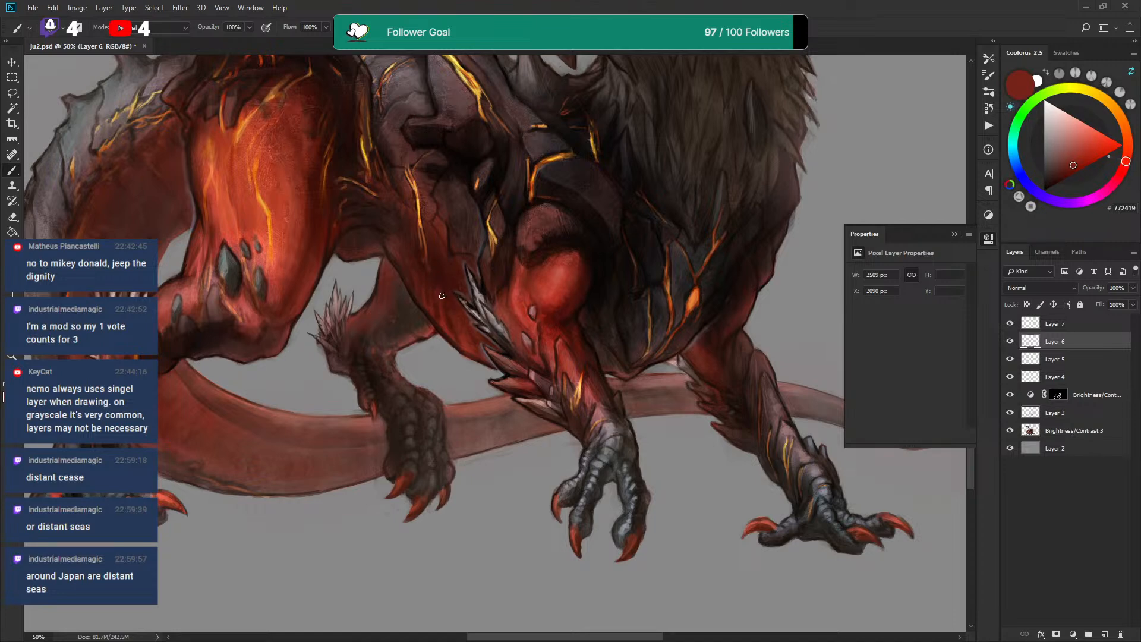
alt+click(438, 307)
alt+click(433, 300)
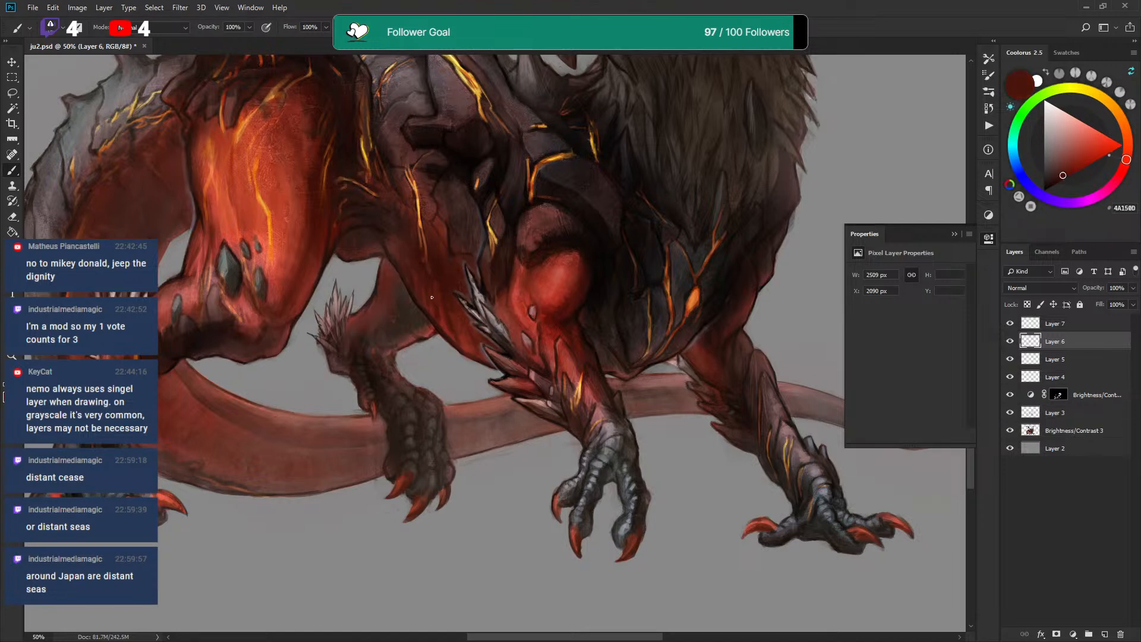
alt+click(435, 300)
alt+click(419, 268)
alt+click(419, 283)
alt+click(423, 279)
alt+click(446, 285)
alt+click(447, 314)
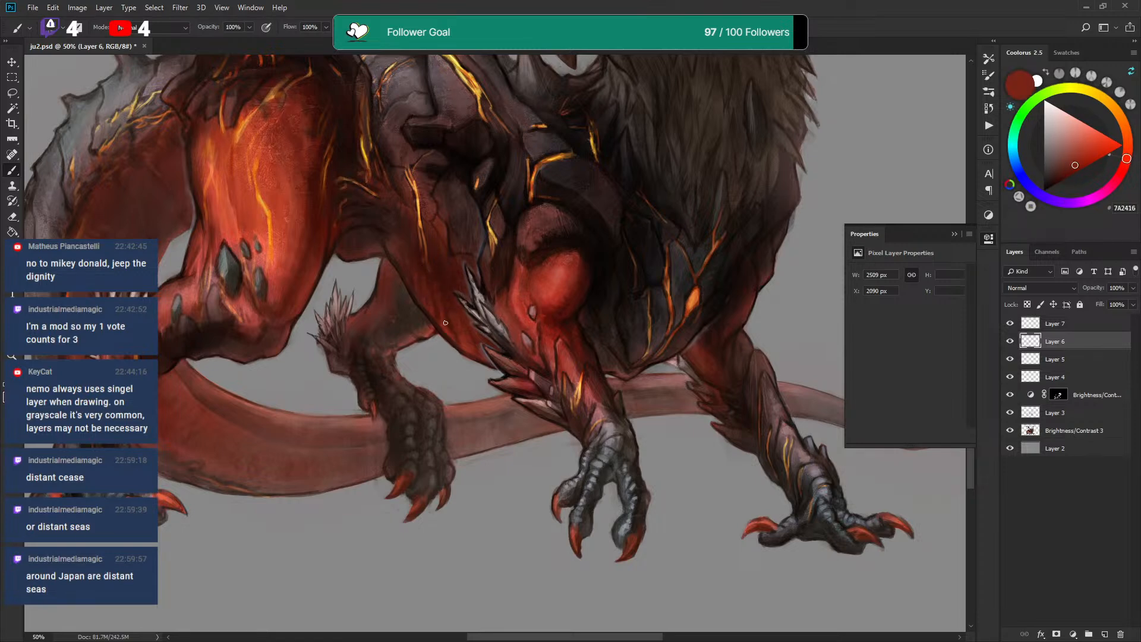
alt+click(461, 319)
alt+click(473, 334)
Lasso the area around the two shoulder spines below the beak, airbrush pale blue along the shoulder ridge with GrittyAirbrush, and deselect
drag(714, 215, 688, 362)
scroll(687, 298, down, 1)
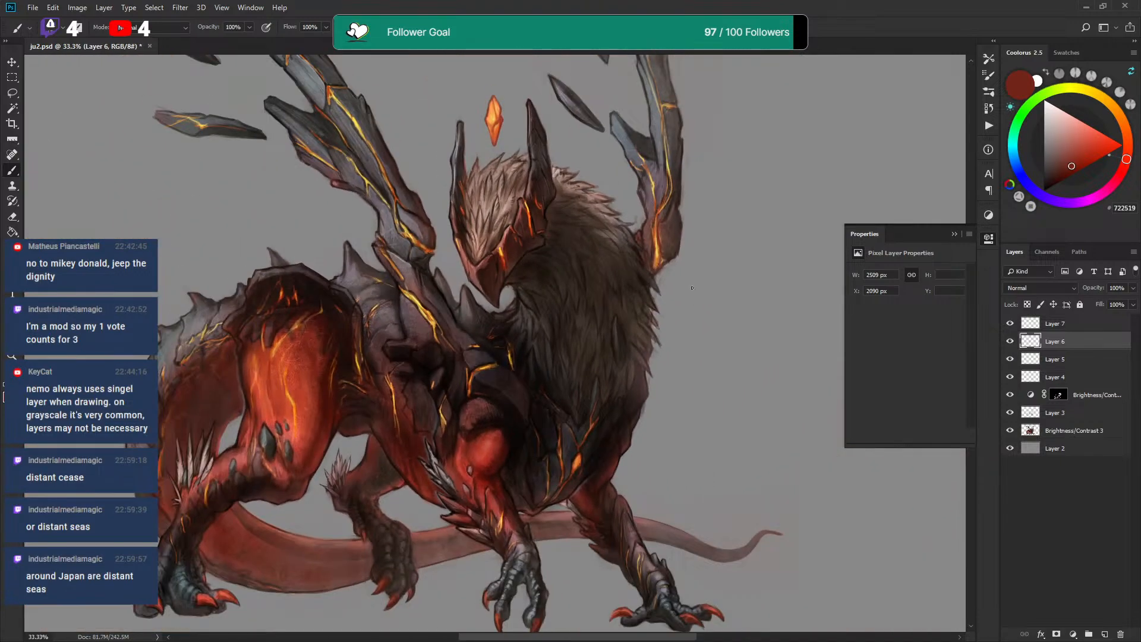
scroll(502, 297, up, 1)
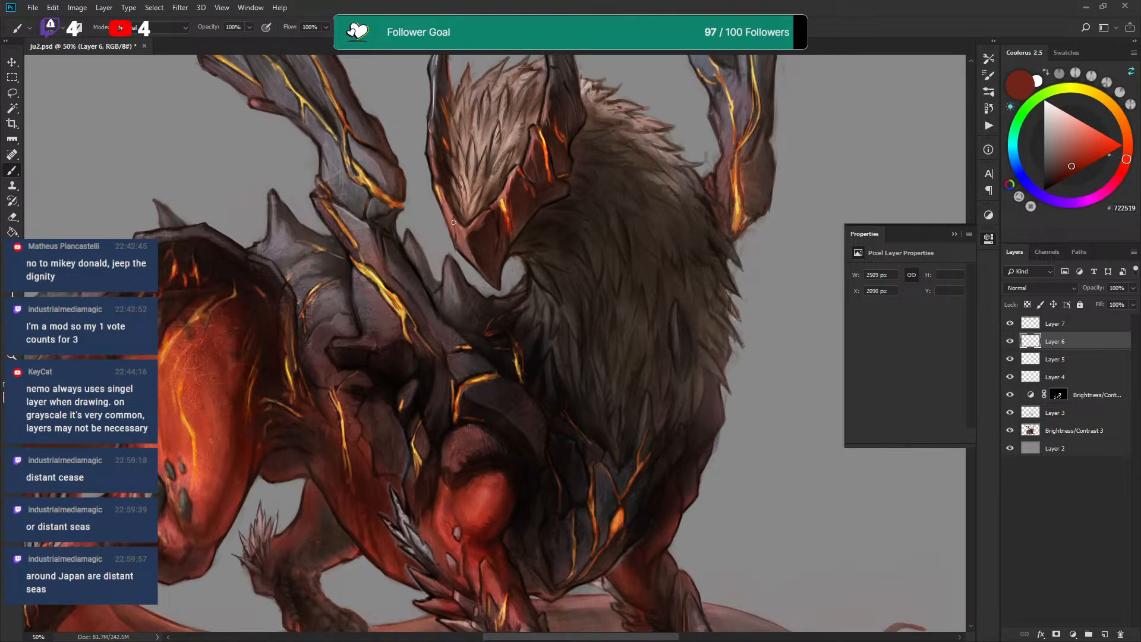
click(1012, 152)
click(1063, 127)
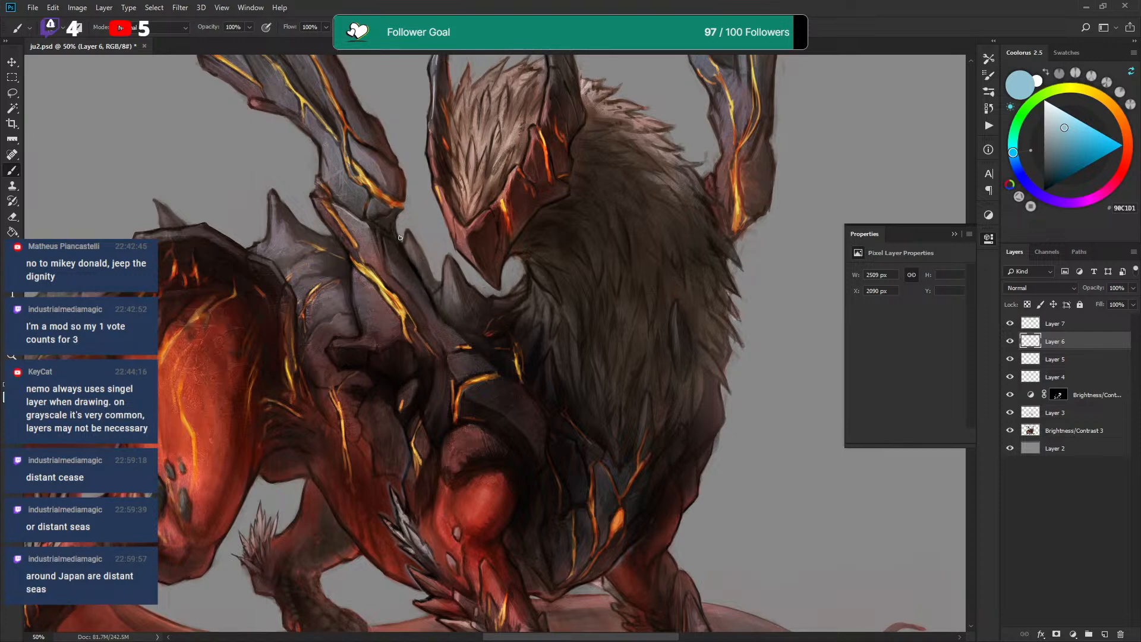
click(1067, 111)
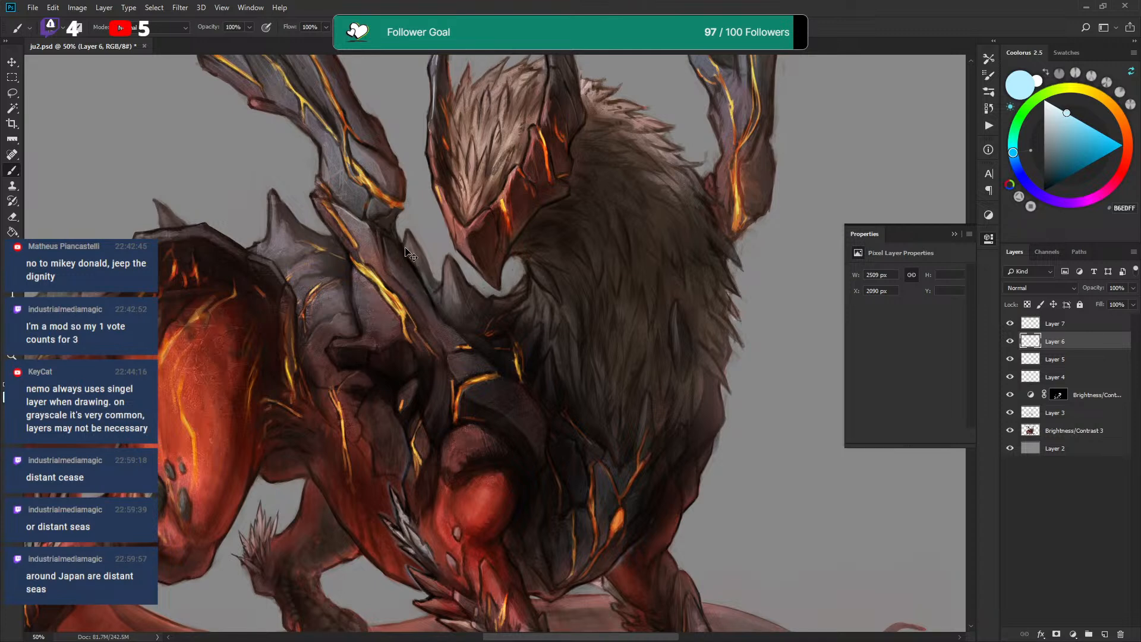
key(l)
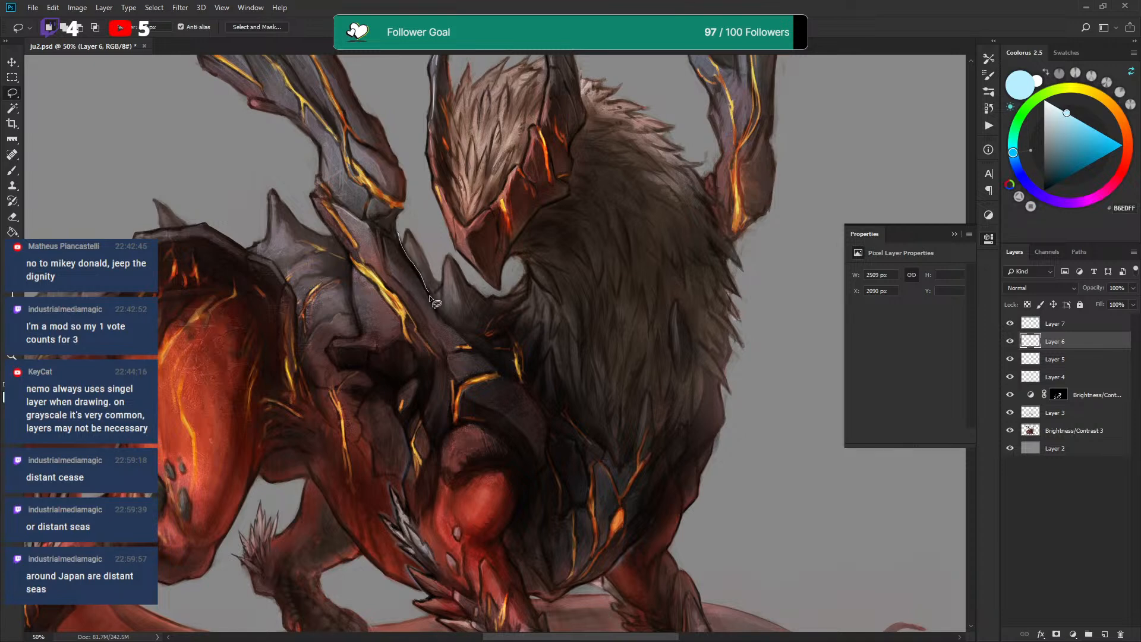
mouse_move(443, 322)
mouse_down()
mouse_move(436, 242)
mouse_move(402, 222)
mouse_up()
key(b)
right_click(402, 222)
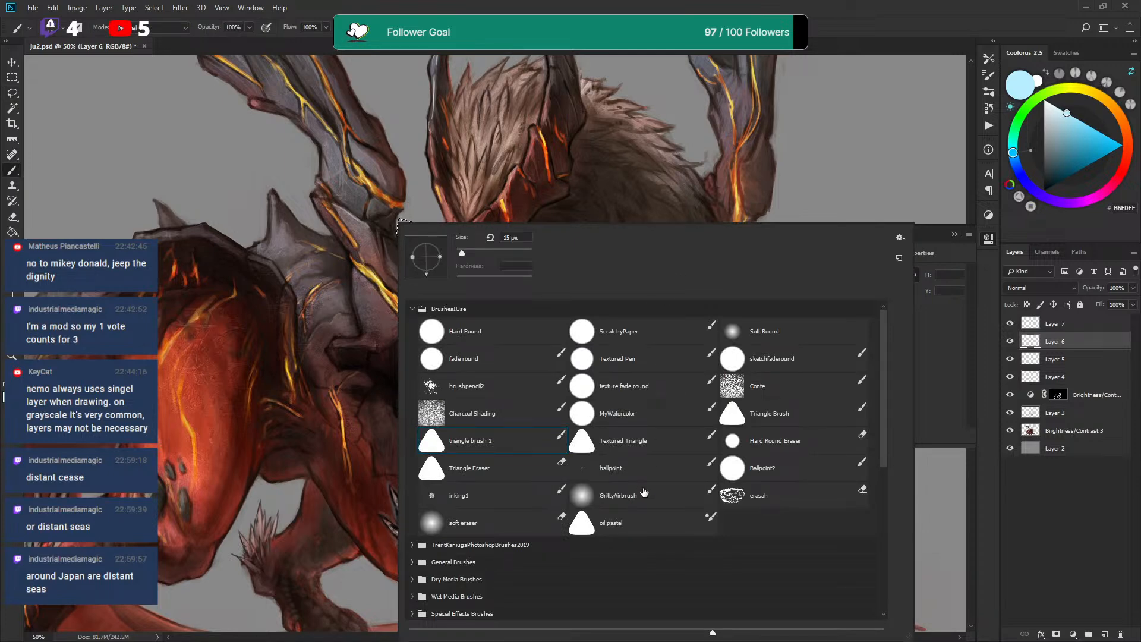
double_click(646, 498)
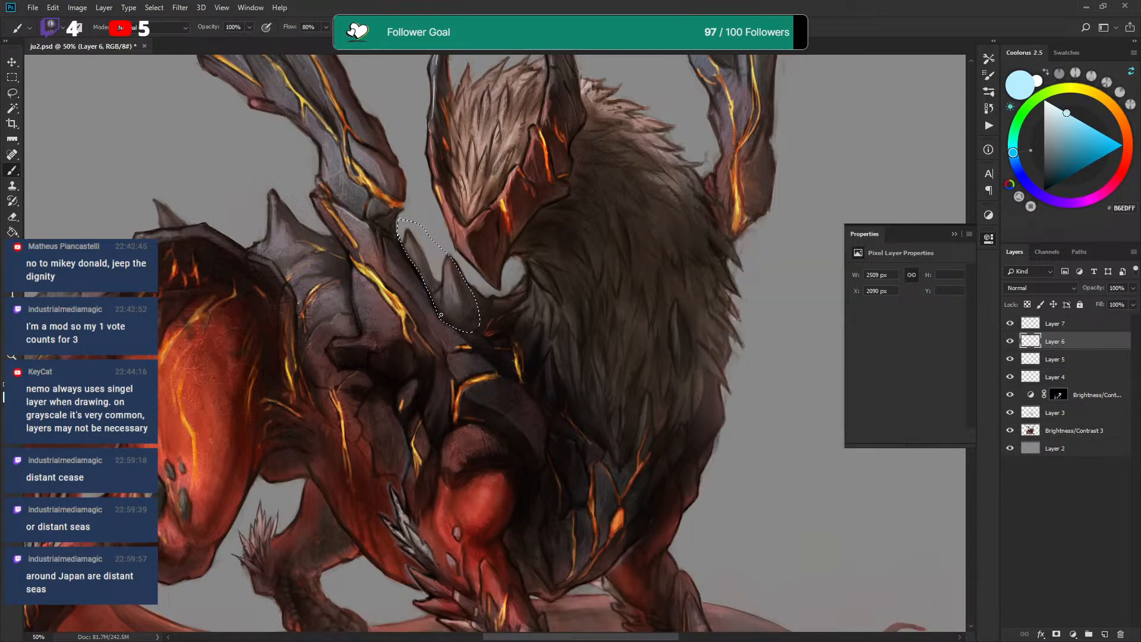
drag(397, 228, 436, 301)
mouse_move(407, 256)
mouse_down()
mouse_move(434, 308)
mouse_move(396, 241)
mouse_move(413, 258)
mouse_up()
key(ctrl+d)
key(ctrl+shift+d)
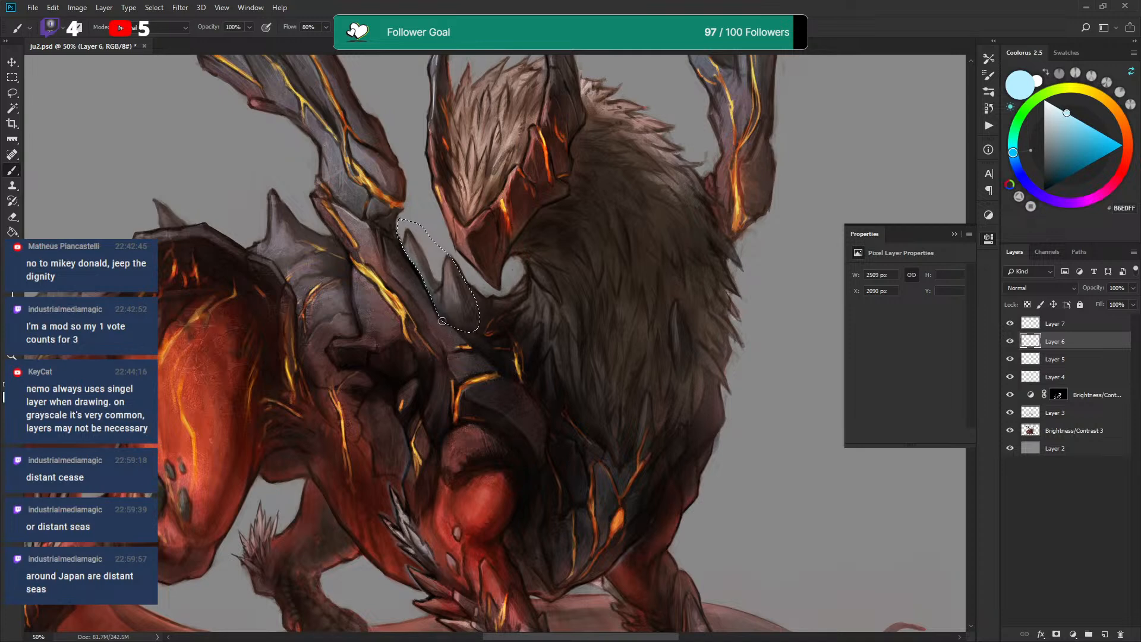
key(ctrl+d)
Lasso the base of the far wing along the mane's edge, airbrush pale blue behind the mane, and deselect
mouse_move(682, 284)
mouse_down()
mouse_move(606, 268)
mouse_move(466, 267)
mouse_up()
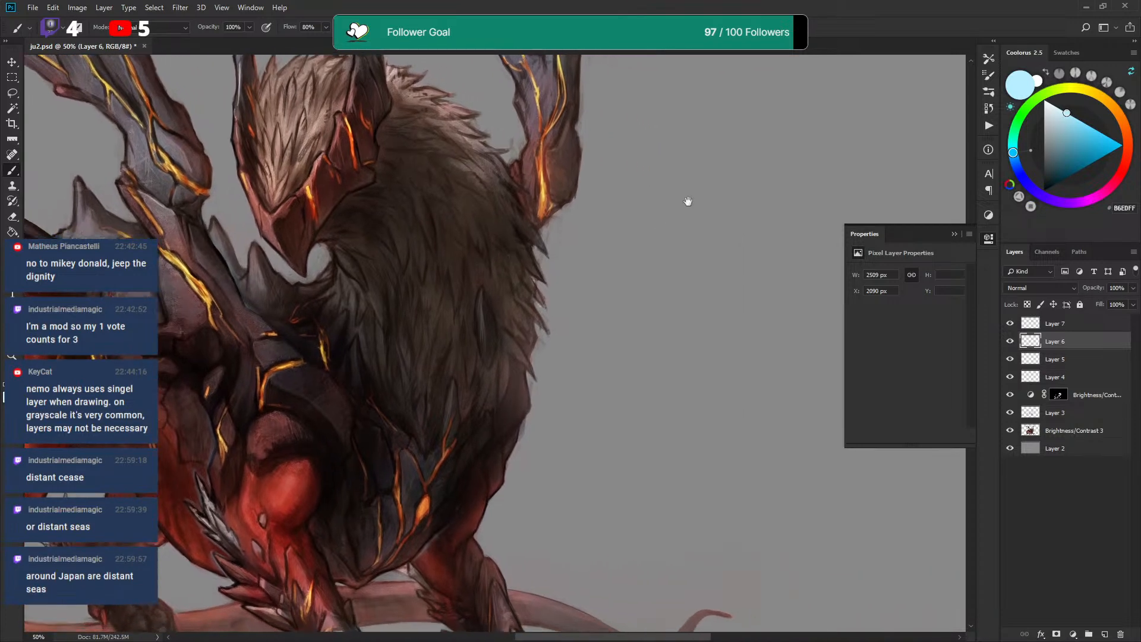
key(l)
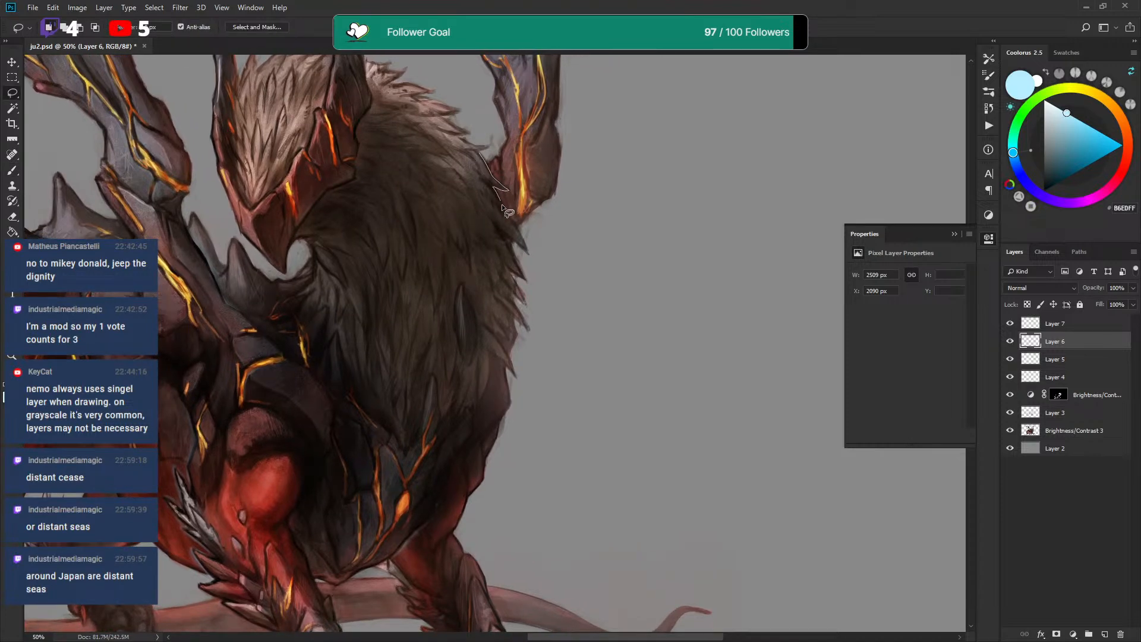
mouse_move(541, 215)
mouse_down()
mouse_move(517, 140)
mouse_move(490, 164)
mouse_up()
key(b)
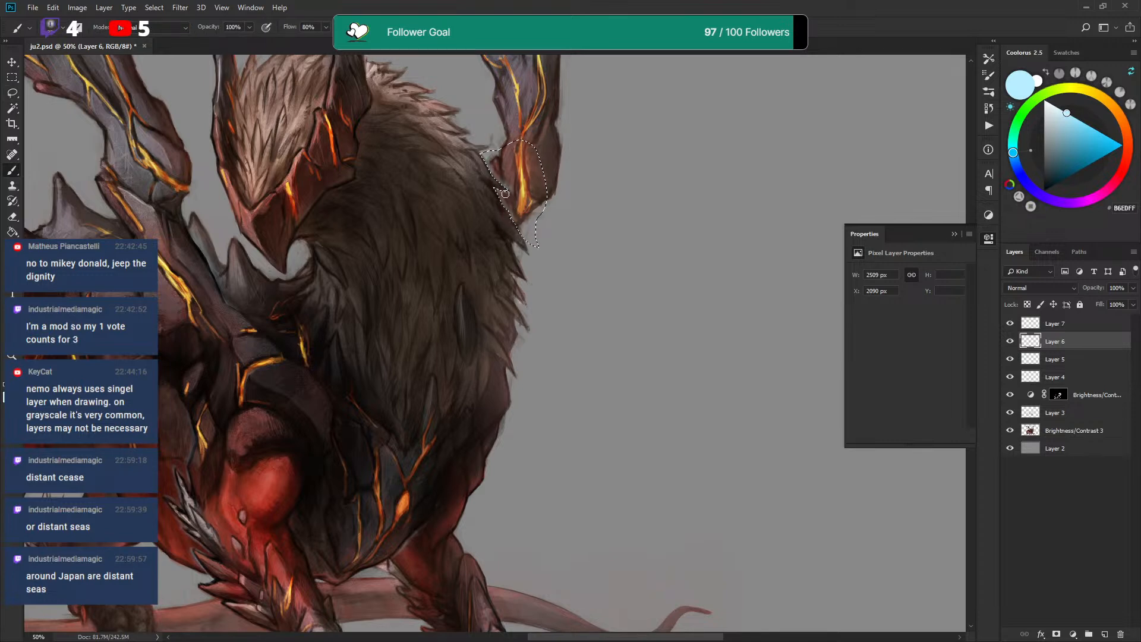
drag(500, 189, 512, 225)
key(ctrl+d)
drag(618, 236, 637, 154)
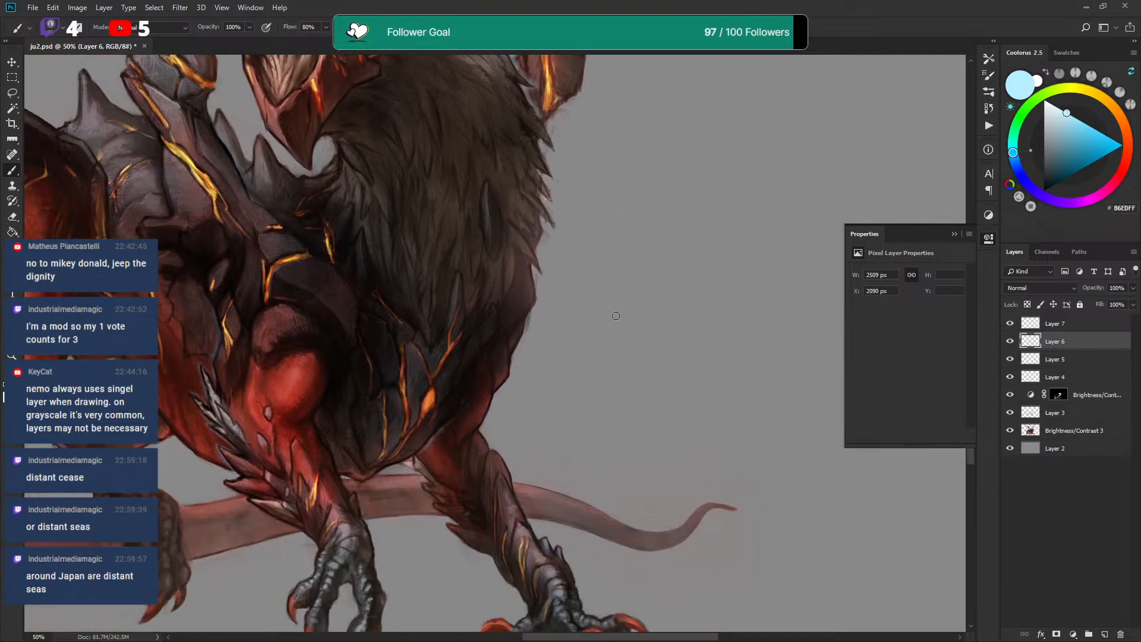
drag(617, 355, 707, 204)
mouse_move(710, 332)
mouse_down()
mouse_move(694, 281)
mouse_move(775, 188)
mouse_move(772, 282)
mouse_up()
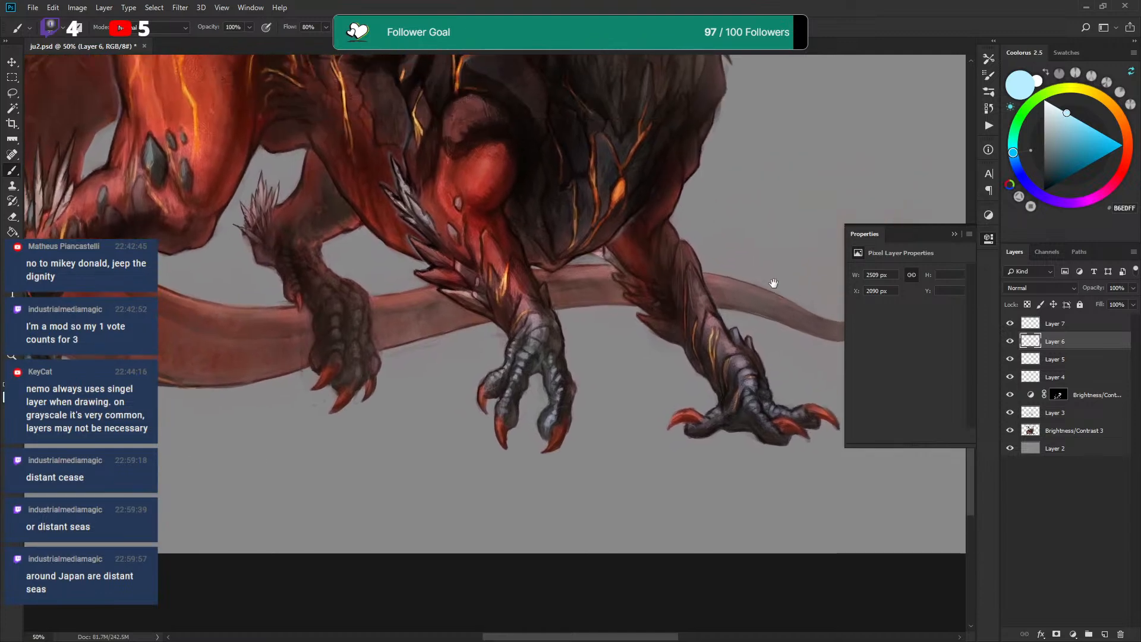
Refine the red shading on the near foreleg below the elbow with the Textured Pen and sampled reds AD4F46 and 5F1E13
alt+click(502, 255)
right_click(502, 255)
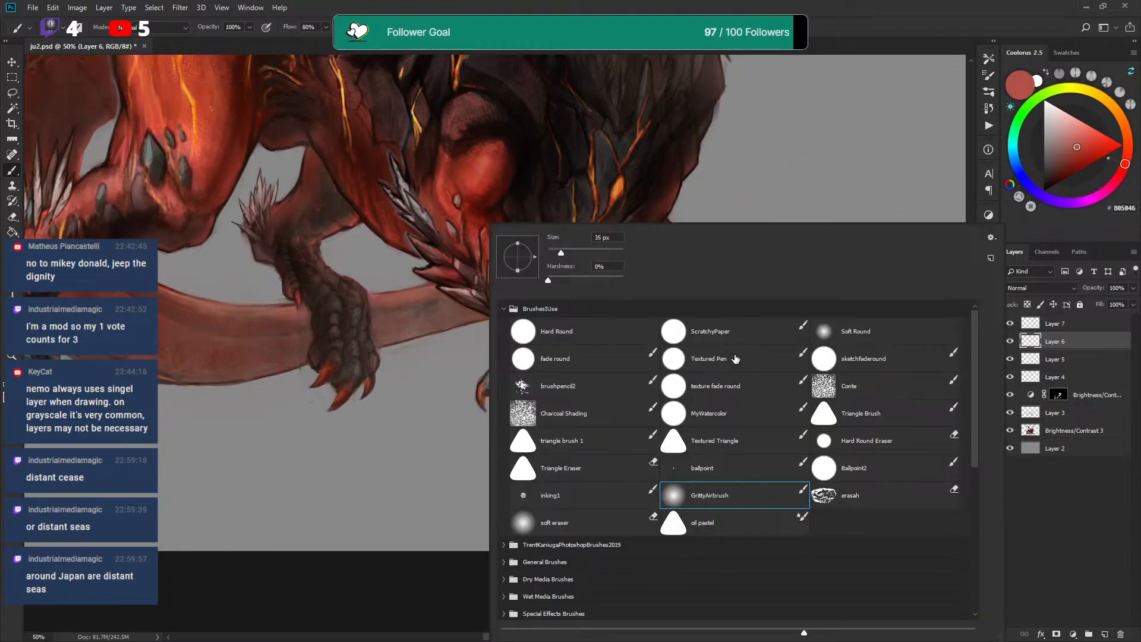
double_click(736, 353)
alt+click(502, 259)
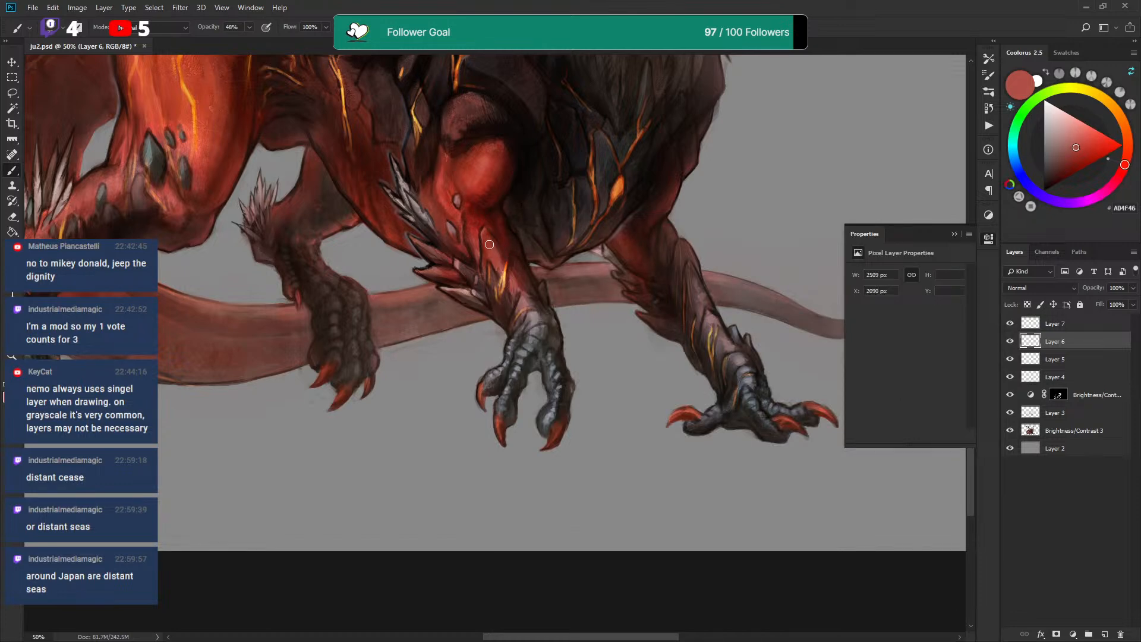
alt+click(486, 231)
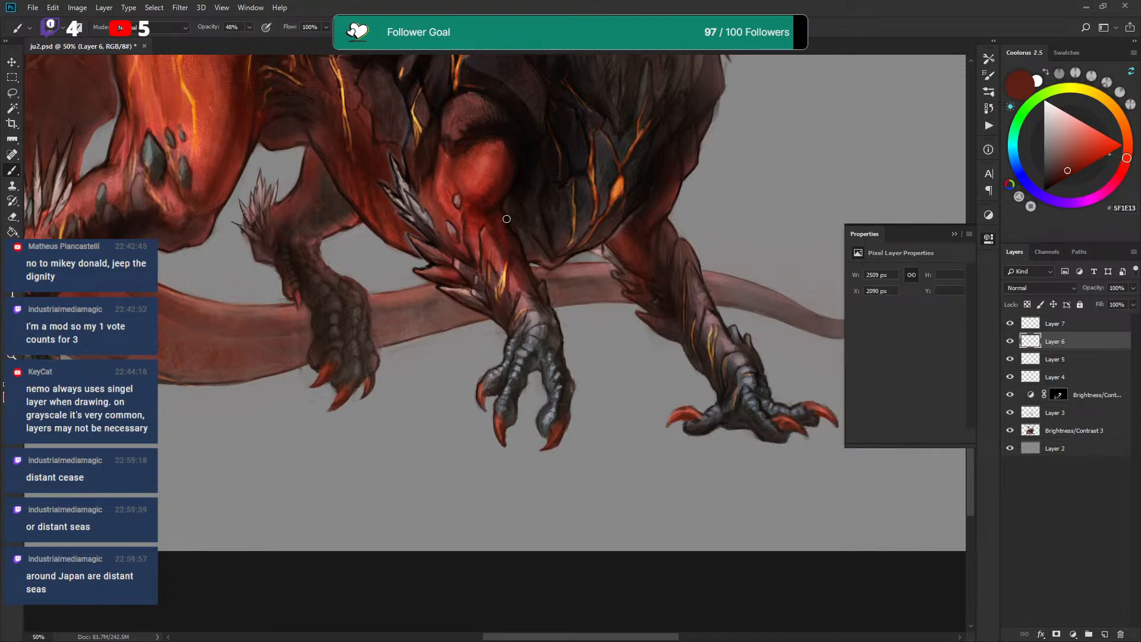
Replace the empty topmost layer with a new layer and set its blend mode to Color Dodge
key(ctrl+minus)
key(ctrl+minus)
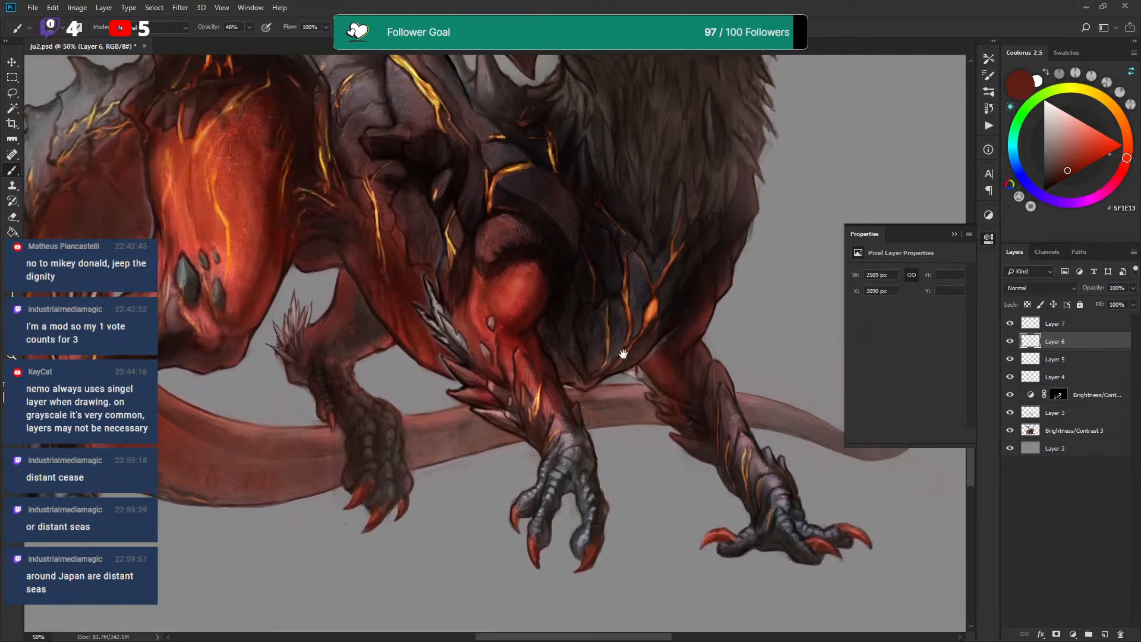
scroll(689, 232, up, 3)
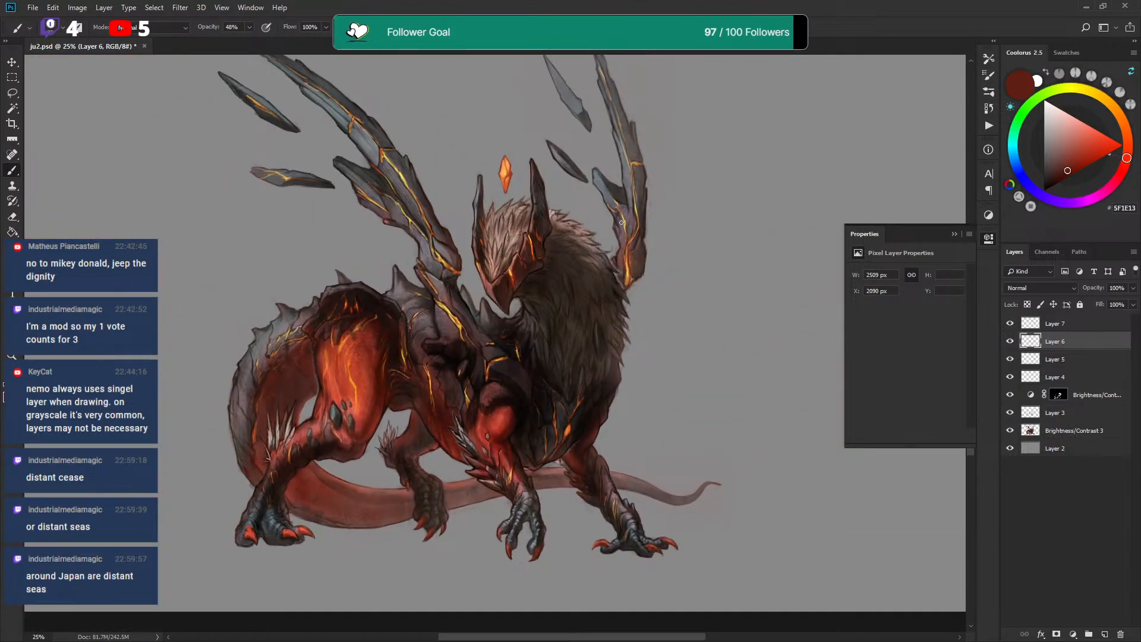
click(1060, 323)
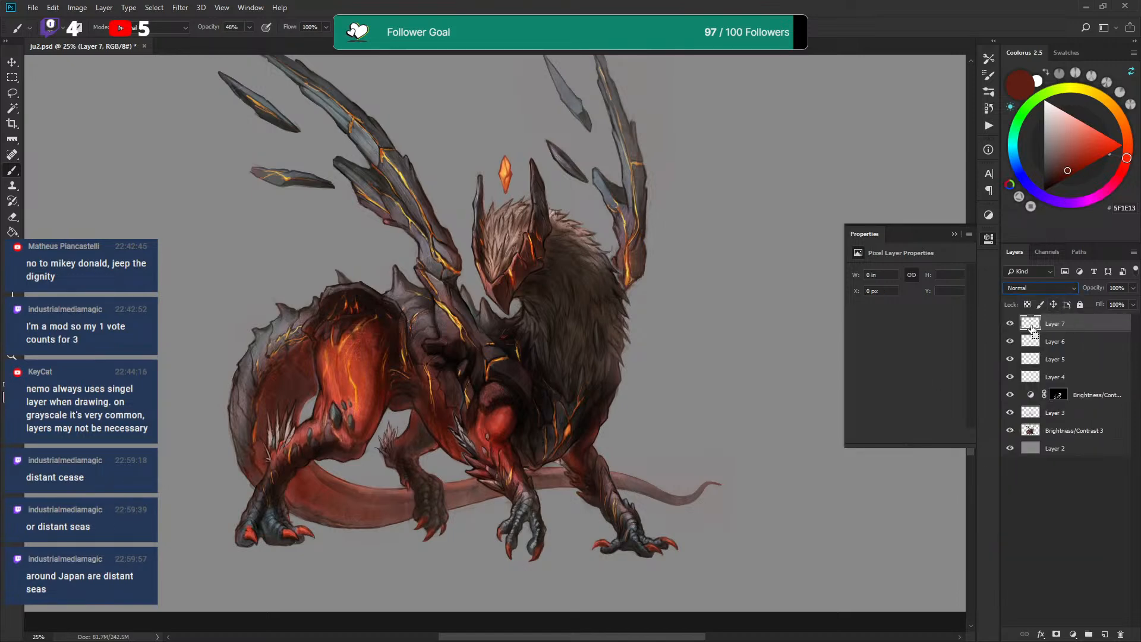
click(1011, 325)
click(1011, 325)
click(1011, 326)
click(1010, 324)
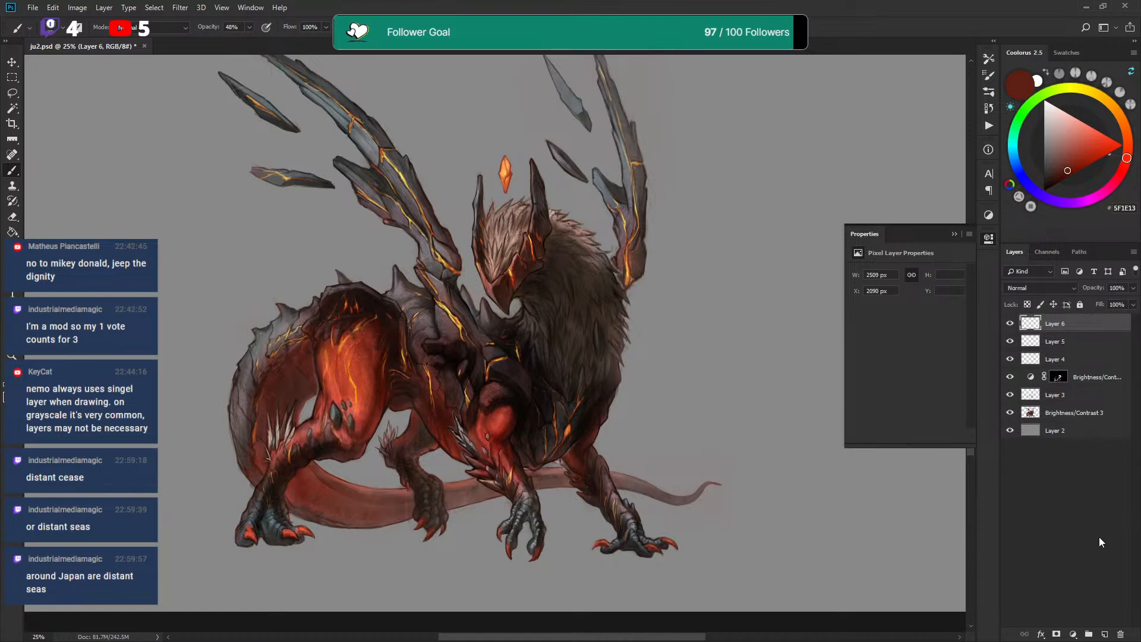
click(1037, 287)
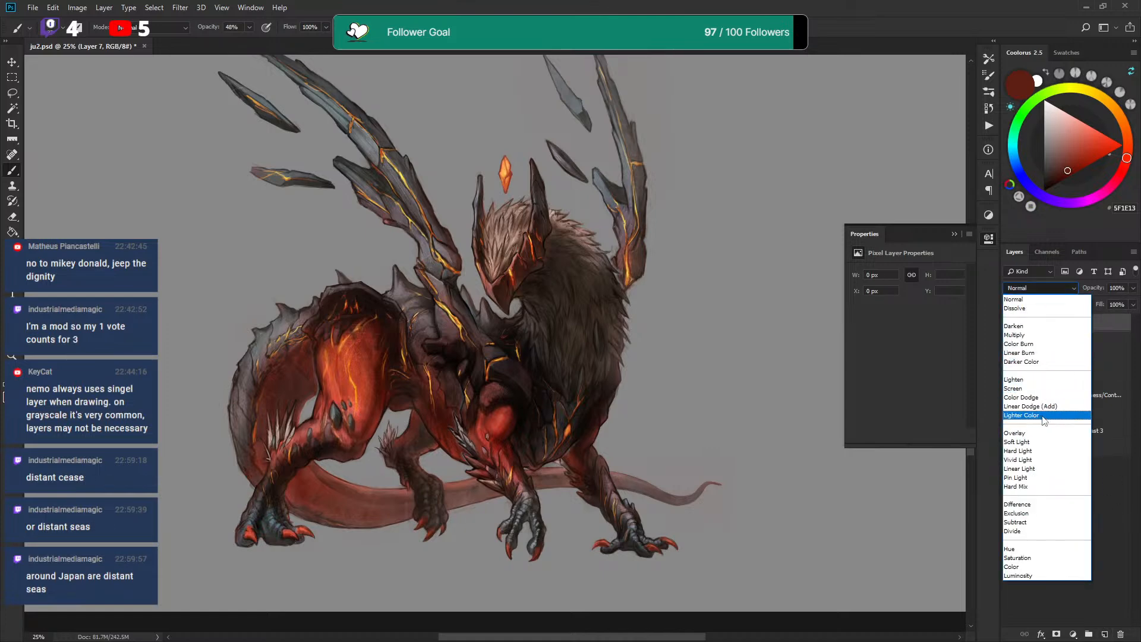
click(1020, 397)
Airbrush a coral FF7A63 glow over the lava cracks on the face and beak with GrittyAirbrush
right_click(654, 338)
click(706, 495)
click(800, 8)
drag(1071, 160, 1102, 133)
mouse_move(526, 270)
mouse_down()
mouse_move(509, 256)
mouse_move(543, 267)
mouse_move(521, 266)
mouse_up()
key(ctrl+z)
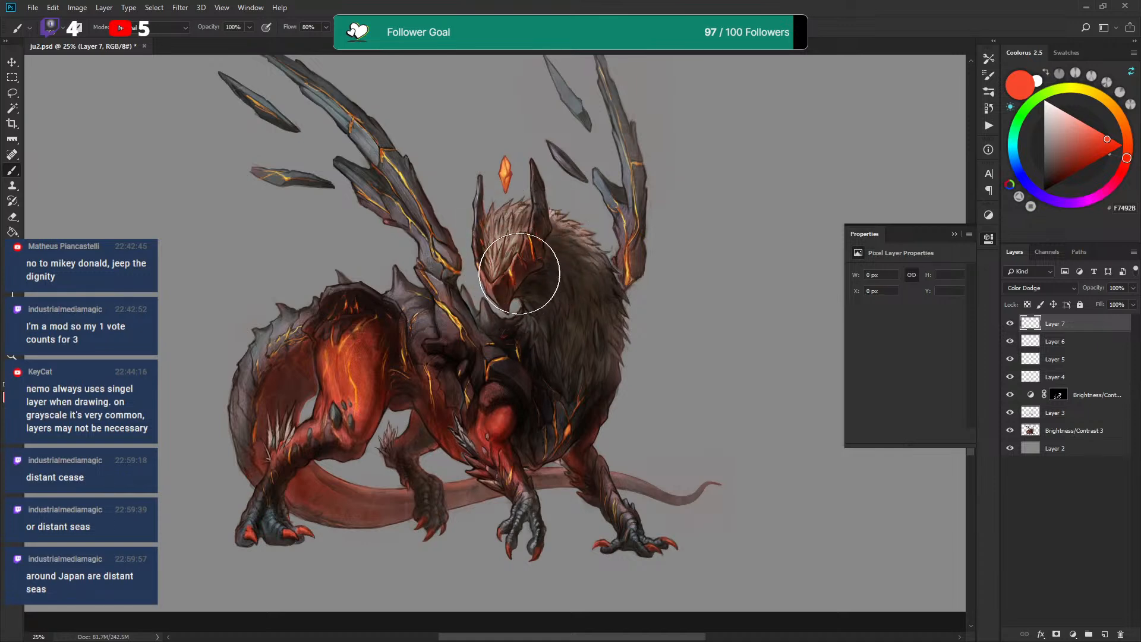
click(1092, 127)
drag(1092, 127, 1092, 127)
drag(512, 269, 509, 282)
mouse_move(530, 228)
mouse_down()
mouse_move(511, 285)
mouse_move(524, 231)
mouse_move(523, 258)
mouse_move(509, 279)
mouse_move(517, 214)
mouse_move(515, 276)
mouse_move(492, 230)
mouse_up()
key([)
key([)
mouse_move(522, 268)
mouse_down()
mouse_move(530, 232)
mouse_move(533, 262)
mouse_up()
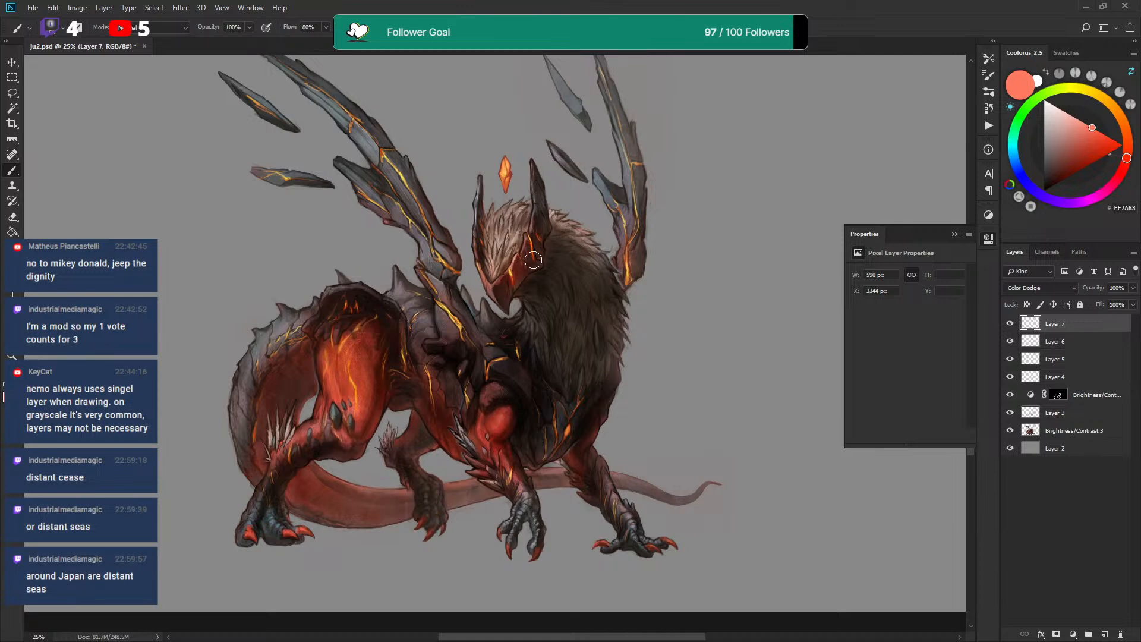
Airbrush the coral glow along the lava cracks on both wing bases and across the shoulder to the chest
drag(629, 267, 625, 250)
mouse_move(451, 274)
mouse_down()
mouse_move(420, 203)
mouse_move(437, 250)
mouse_move(422, 214)
mouse_up()
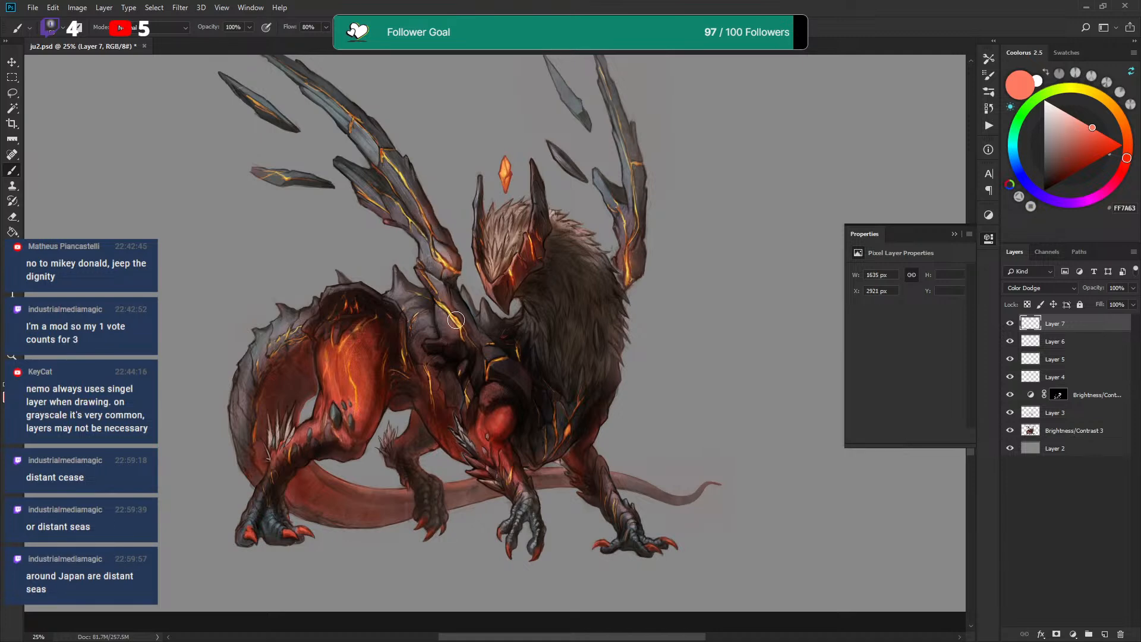
mouse_move(488, 365)
mouse_down()
mouse_move(514, 352)
mouse_move(494, 358)
mouse_move(560, 366)
mouse_move(573, 402)
mouse_move(565, 436)
mouse_move(575, 417)
mouse_move(553, 454)
mouse_move(555, 414)
mouse_up()
Airbrush the coral glow with a smaller brush onto the chest's outer edge, the near foreleg and the flank cracks
key(bracketleft)
key(bracketleft)
drag(608, 366, 615, 294)
mouse_move(510, 396)
mouse_down()
mouse_move(519, 403)
mouse_move(523, 383)
mouse_move(519, 413)
mouse_up()
mouse_move(362, 327)
mouse_down()
mouse_move(362, 218)
mouse_move(345, 236)
mouse_move(362, 227)
mouse_move(398, 252)
mouse_move(415, 298)
mouse_up()
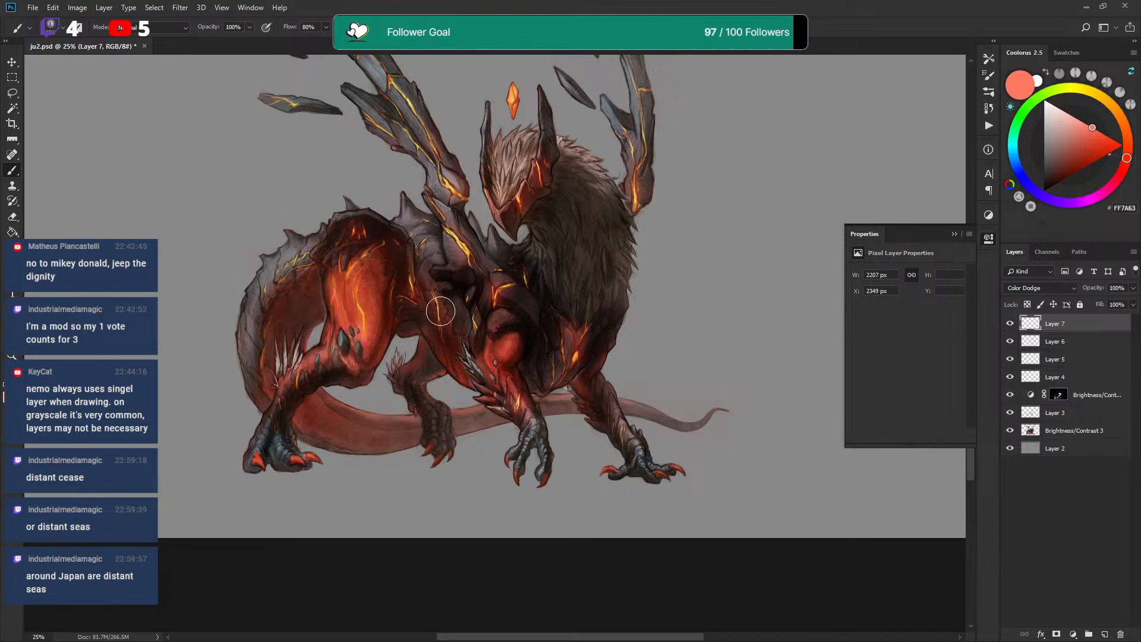
Airbrush the coral glow over the near hind leg, its foot and the upper haunch
drag(300, 379, 285, 396)
drag(266, 447, 257, 462)
mouse_move(340, 283)
mouse_down()
mouse_move(327, 253)
mouse_move(287, 268)
mouse_move(323, 256)
mouse_move(359, 217)
mouse_move(321, 256)
mouse_move(400, 220)
mouse_up()
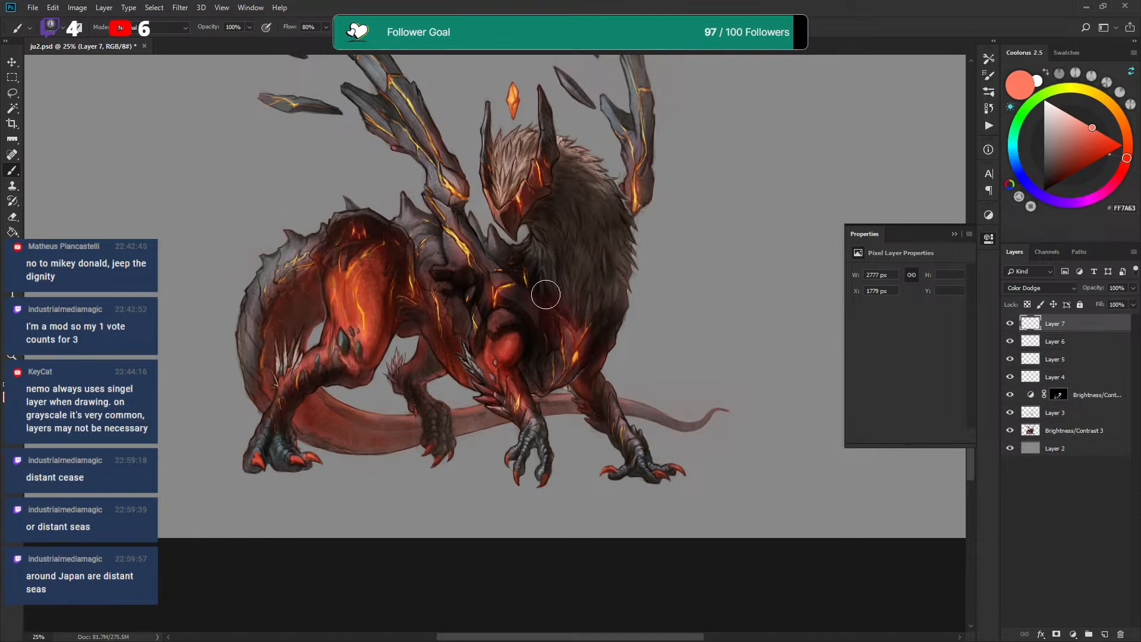
Touch up the lava cracks on the chest below the mane with the Textured Pen, using yellow-orange EDB03F and dark red 67221B
key(ctrl+plus)
key(ctrl+plus)
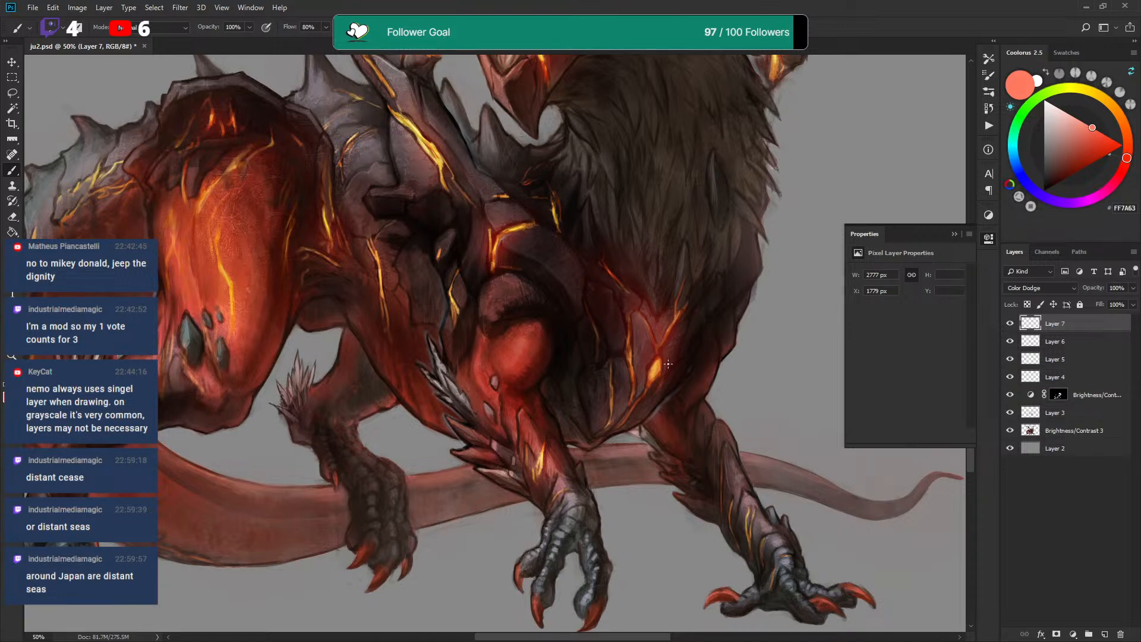
right_click(643, 270)
click(808, 358)
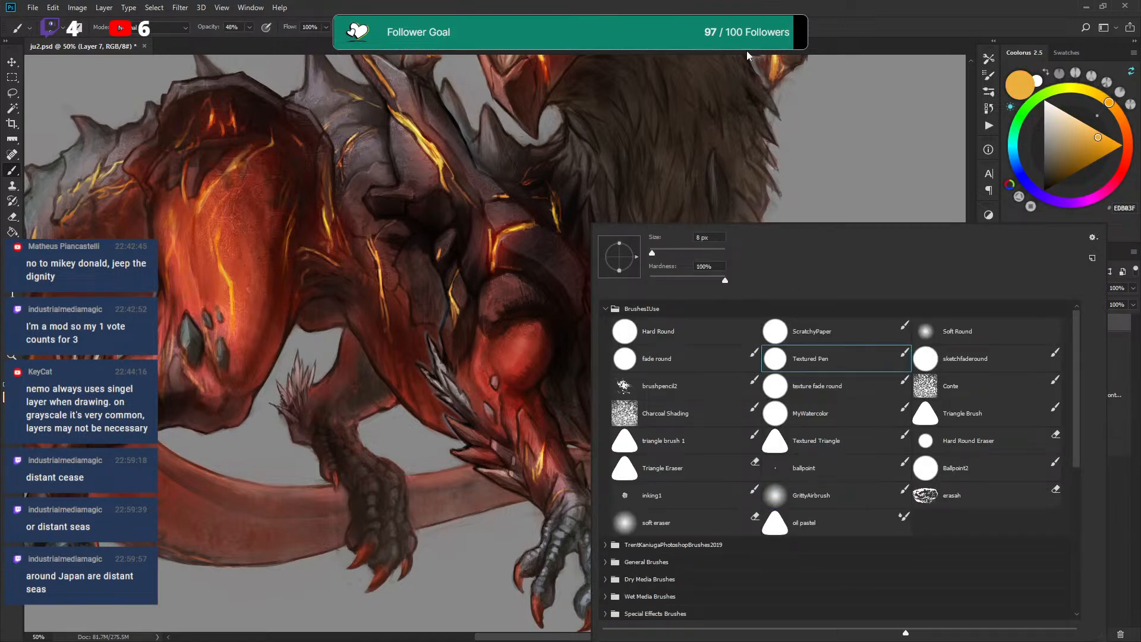
click(592, 260)
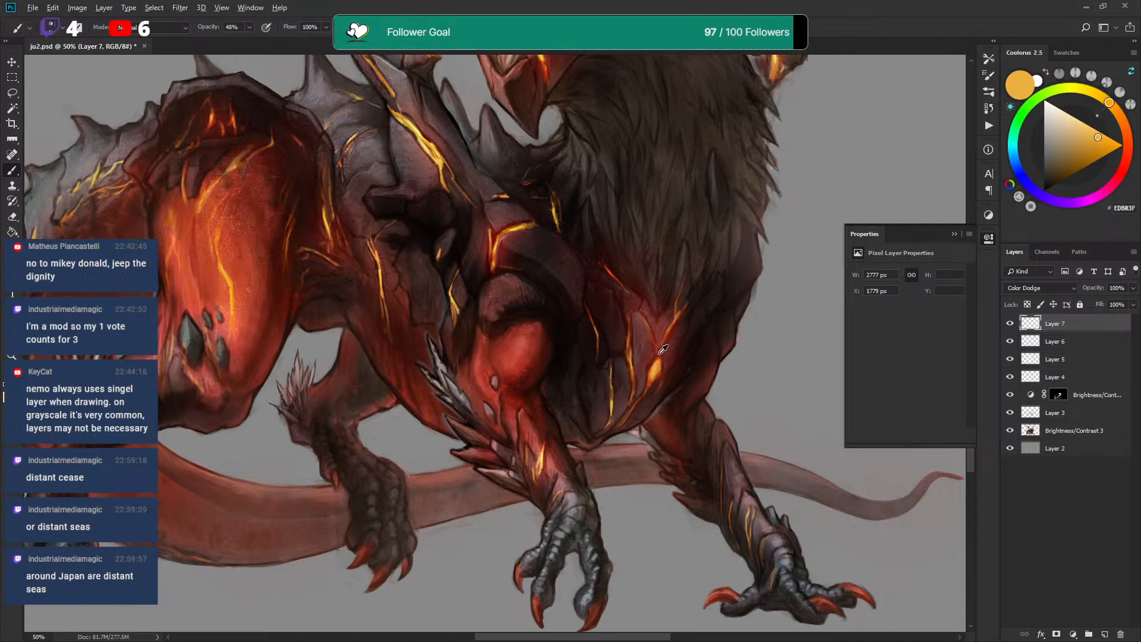
alt+click(506, 253)
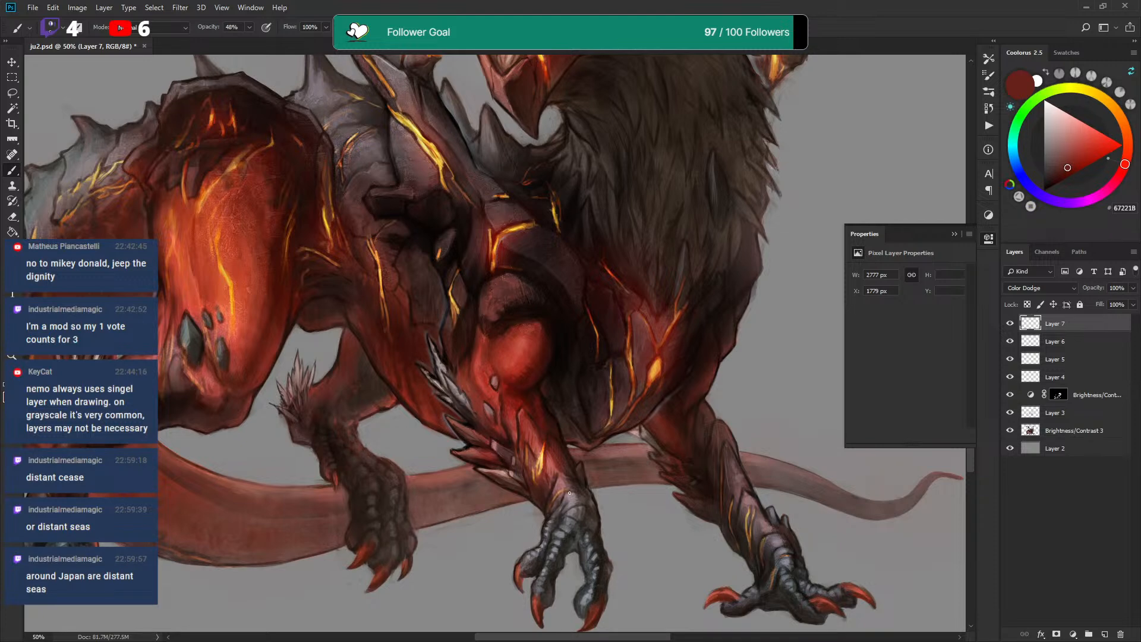
drag(739, 242, 689, 322)
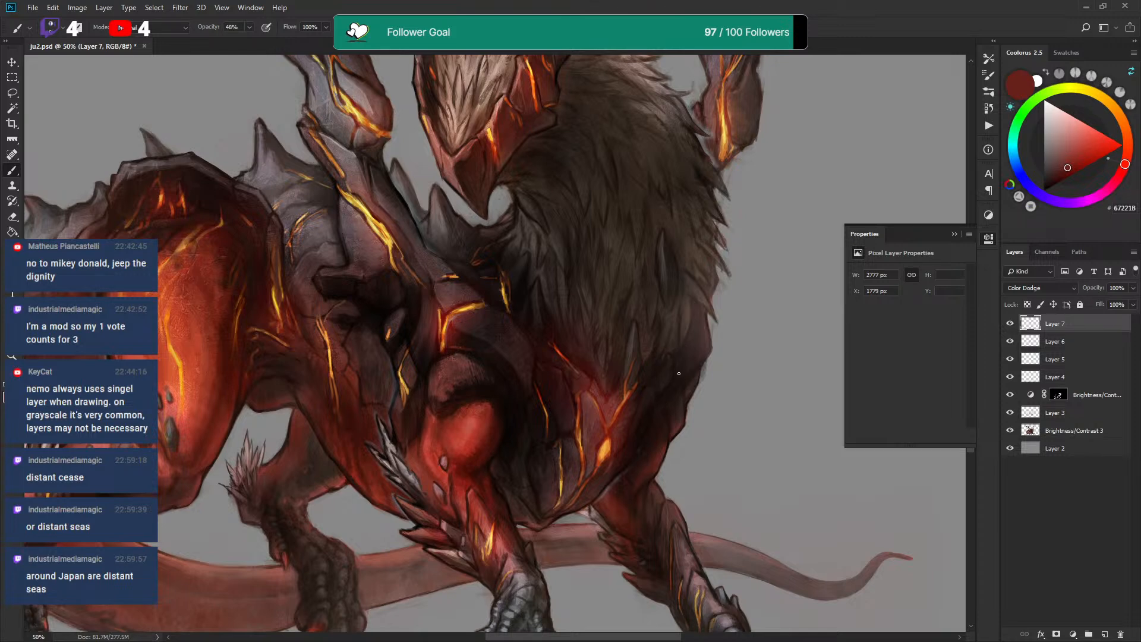
Paint a thin glowing crack near the chest's outer edge below the mane in progressively lighter oranges, ending with pale peach
click(1091, 127)
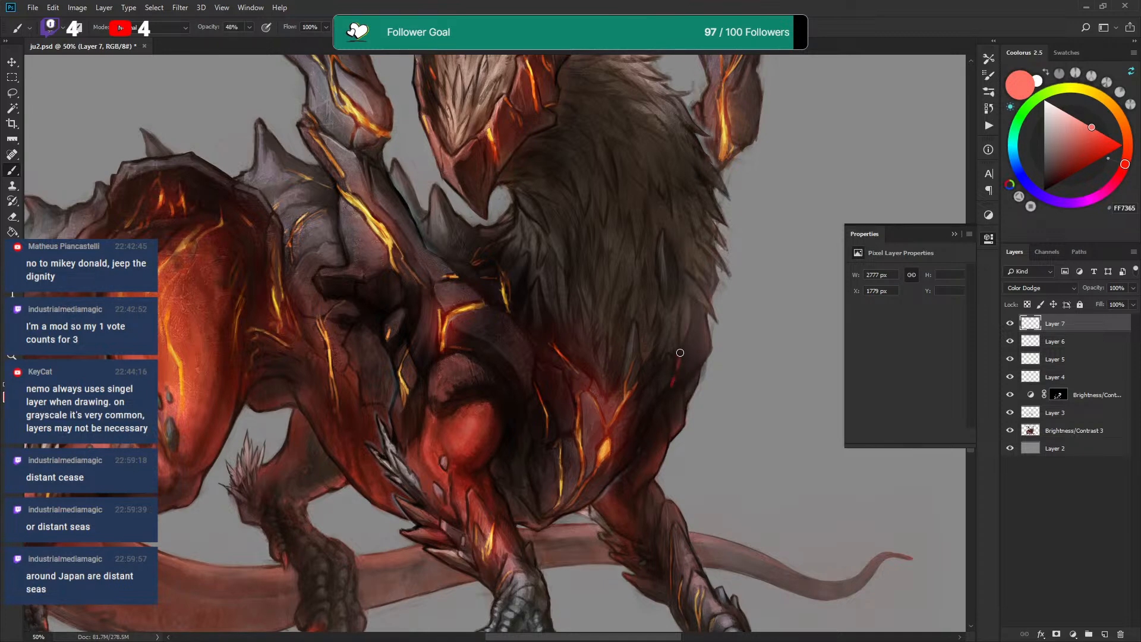
key(ctrl+z)
click(1079, 148)
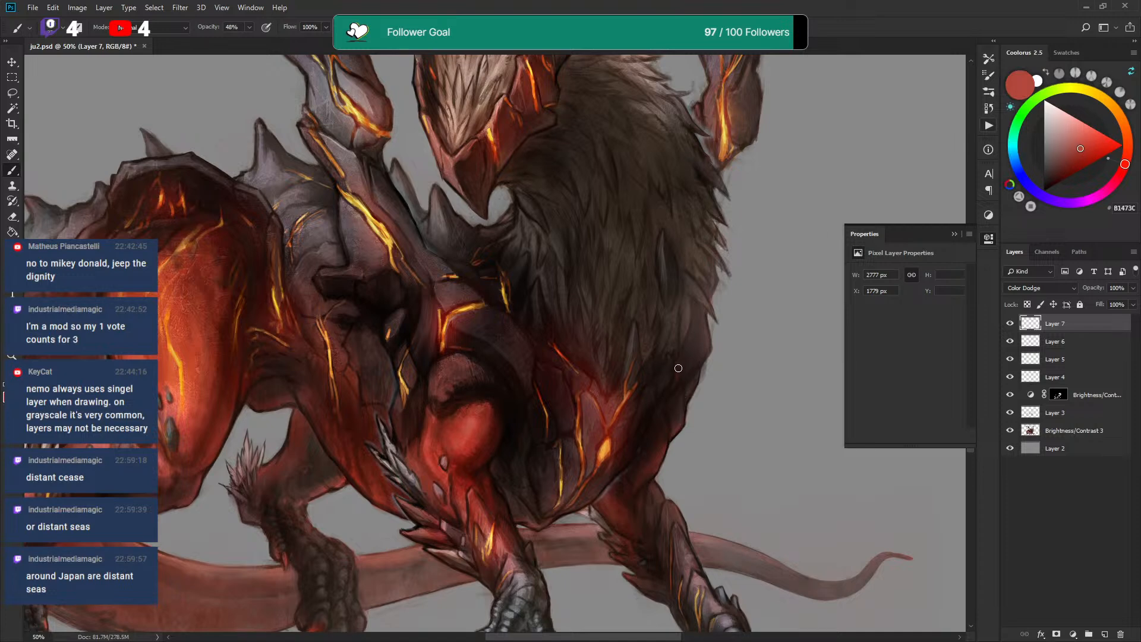
click(1124, 123)
key(bracketleft)
key(bracketleft)
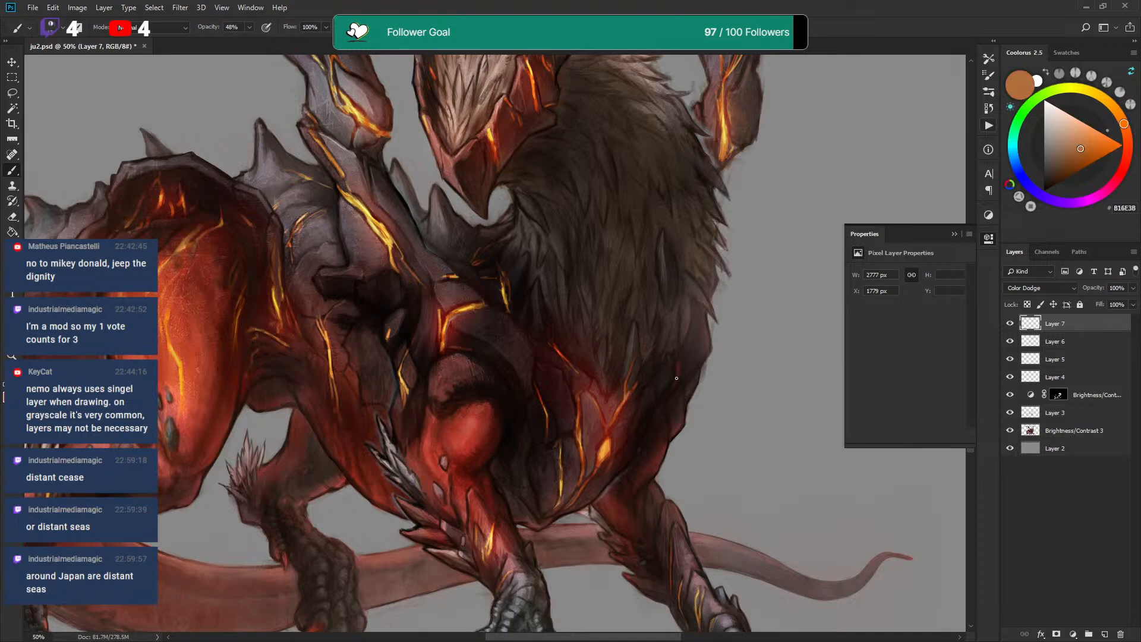
click(1082, 131)
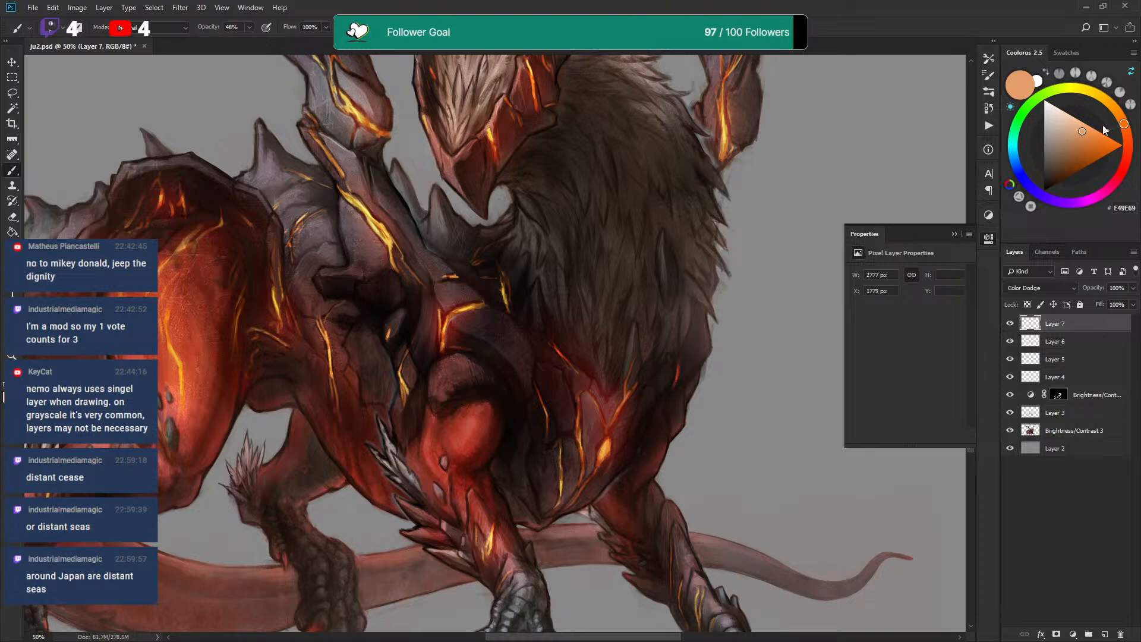
click(1076, 118)
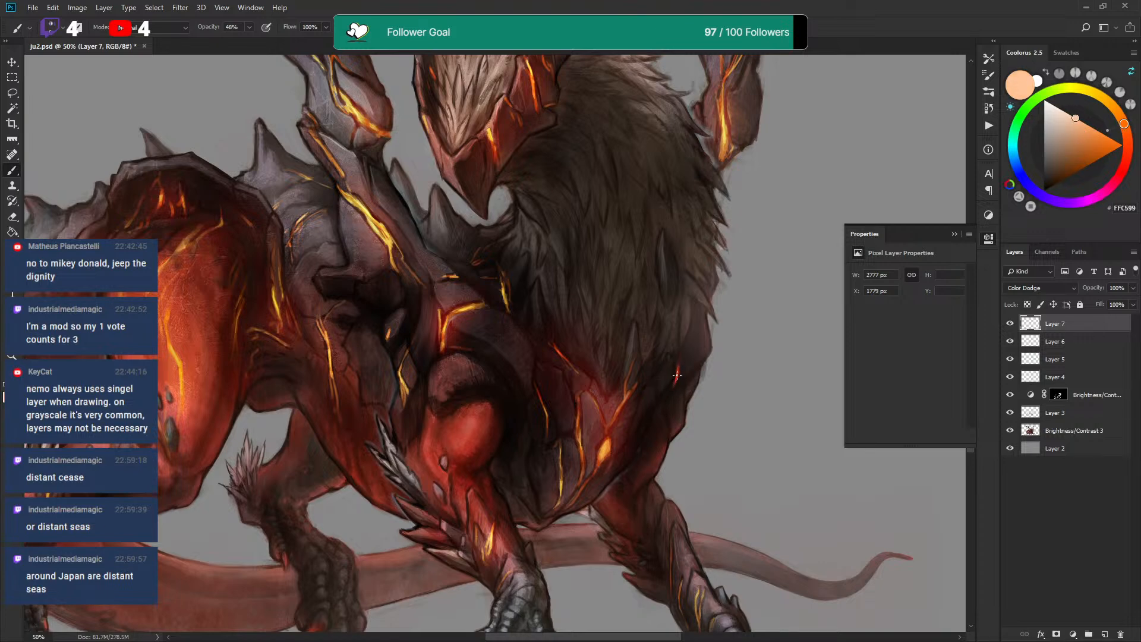
click(1065, 113)
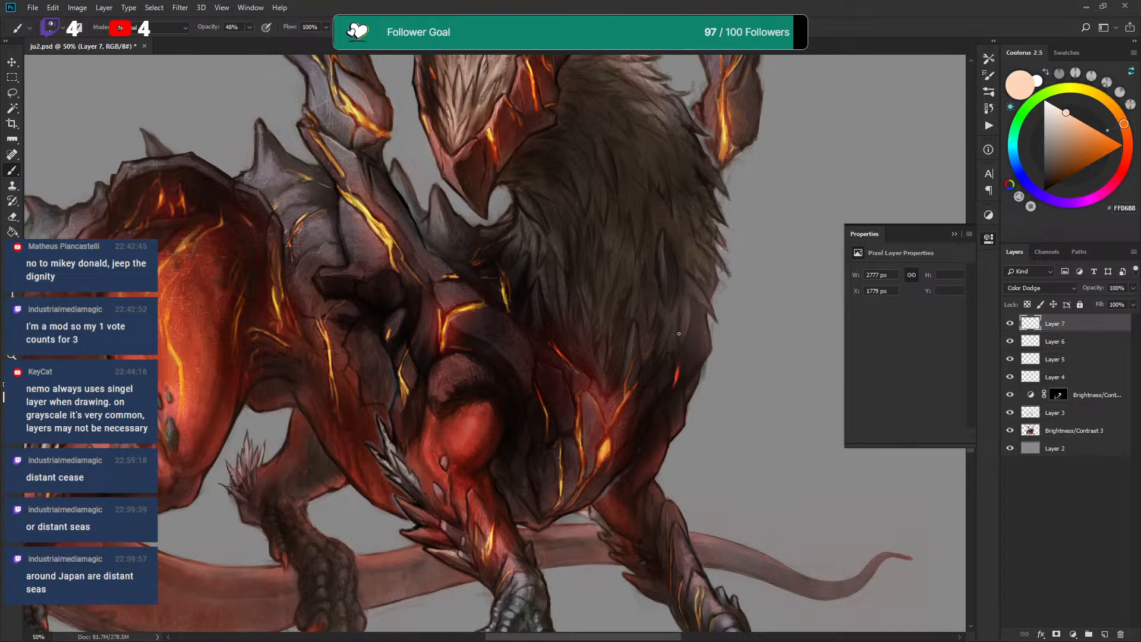
Airbrush a deeper red glow over the side of the face with GrittyAirbrush
key(ctrl+minus)
key(ctrl+minus)
key(ctrl+plus)
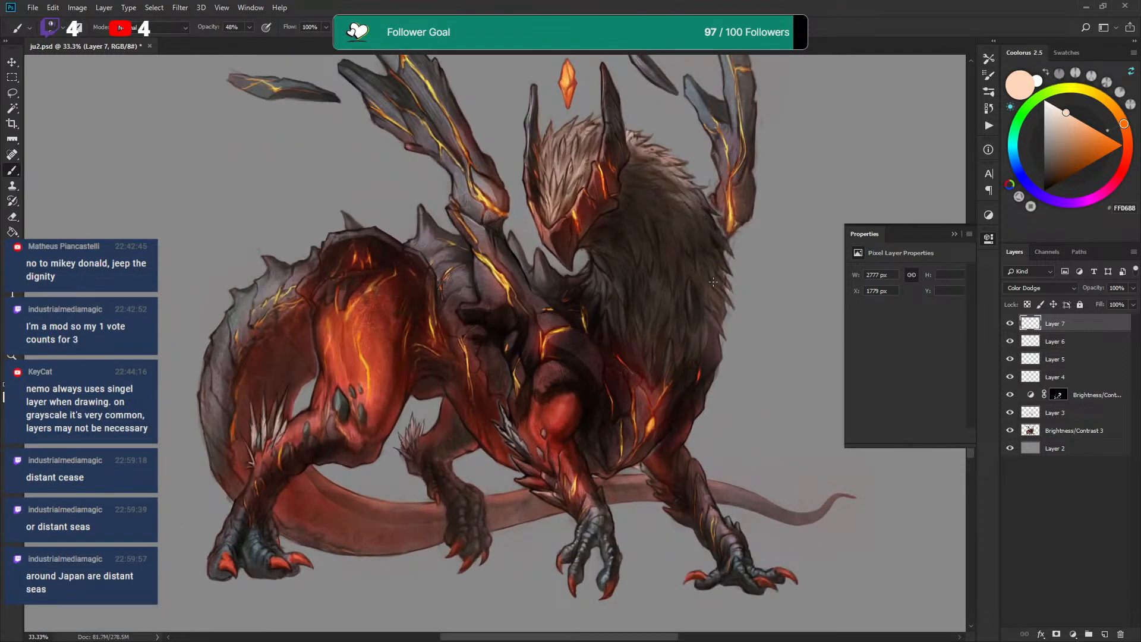
right_click(553, 292)
click(801, 497)
click(1100, 123)
click(1122, 170)
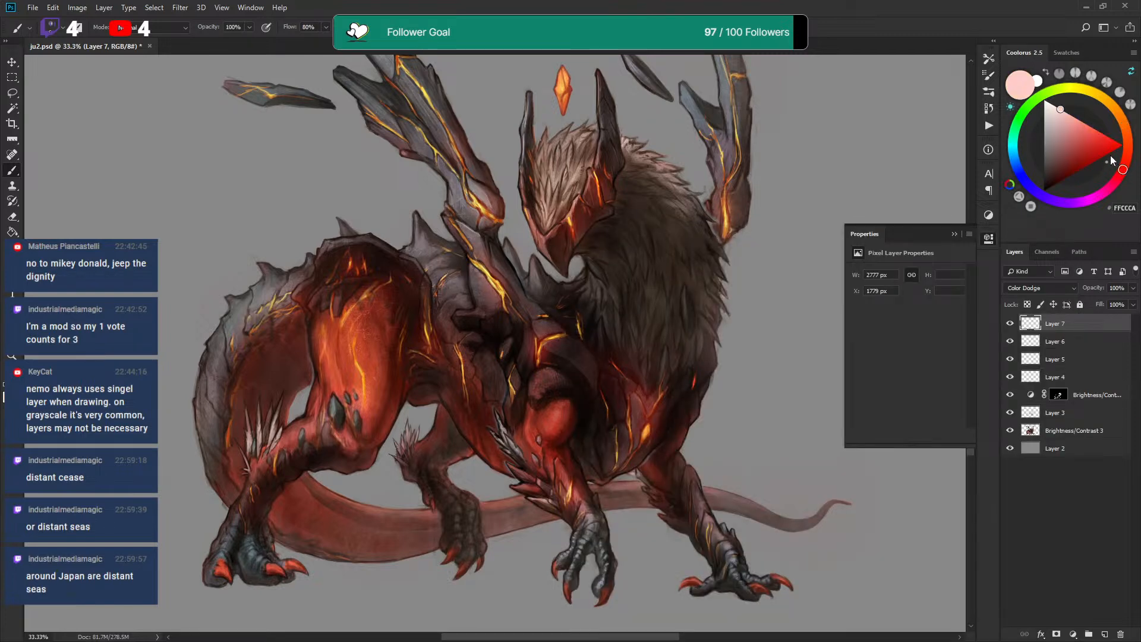
click(1091, 146)
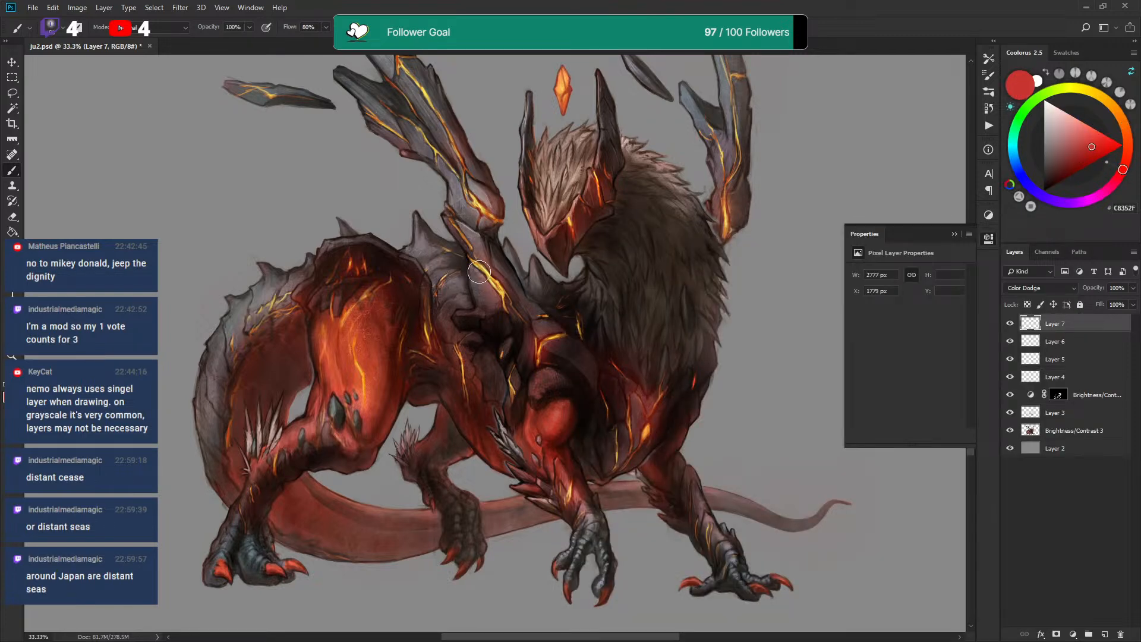
drag(579, 213, 575, 228)
Airbrush a wide, soft red halo around the floating crystal above the head with an enlarged brush
drag(564, 90, 556, 147)
key(])
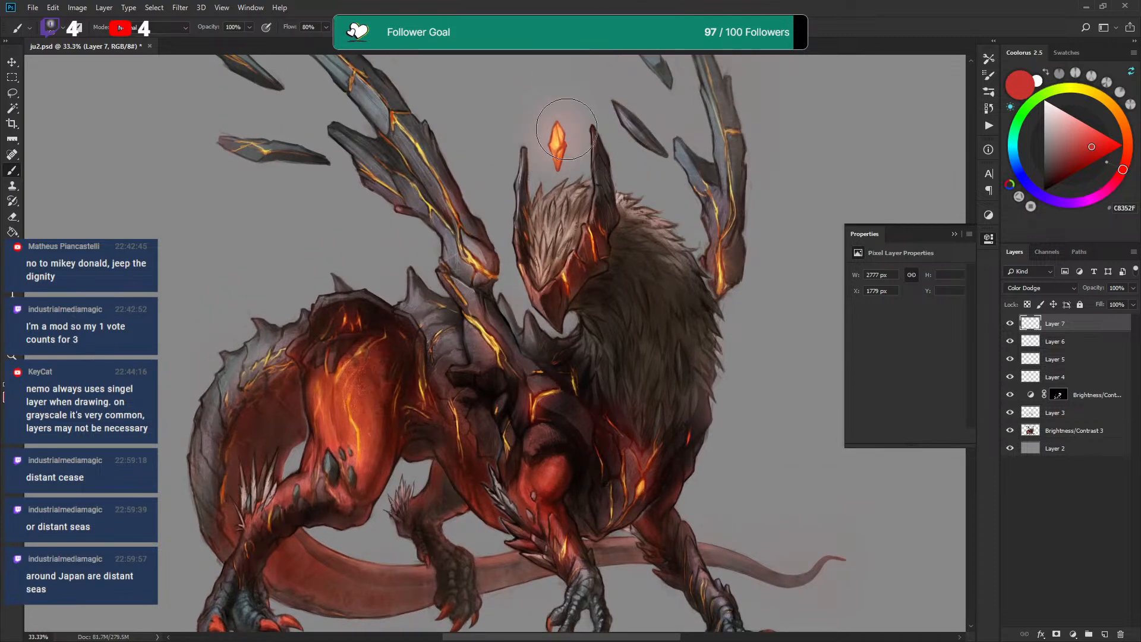
click(557, 144)
key(ctrl+z)
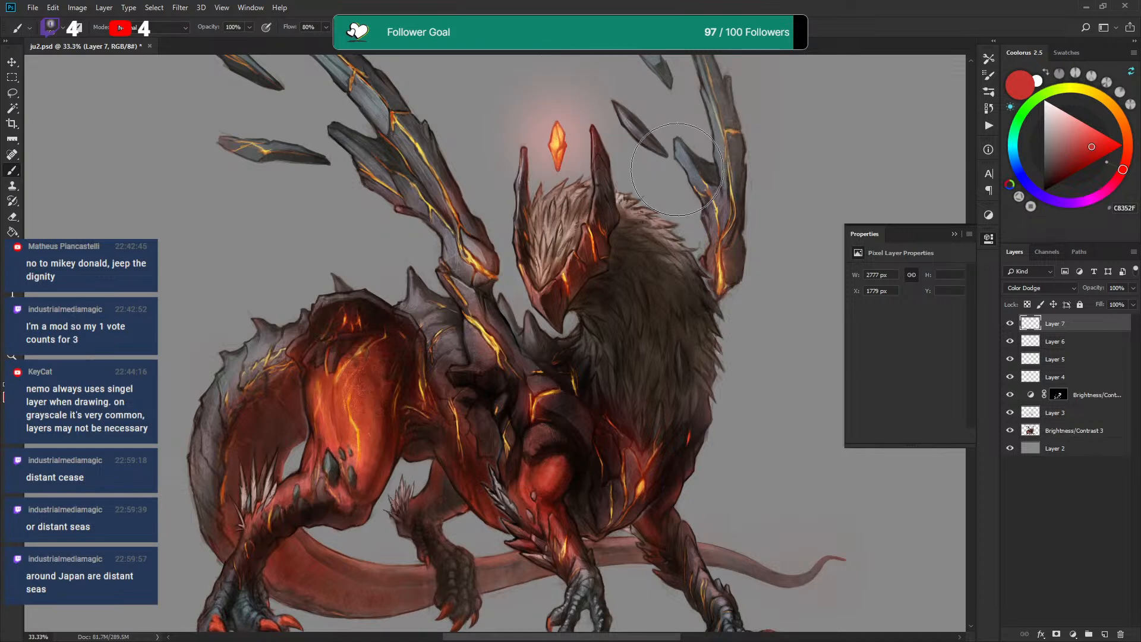
Intensify the floating crystal's own glow with a much smaller red airbrush
key(bracketleft)
key(bracketleft)
key(bracketleft)
key(bracketleft)
key(bracketleft)
key(bracketleft)
drag(561, 149, 563, 162)
key(bracketleft)
key(bracketleft)
key(bracketleft)
key(bracketleft)
key(bracketleft)
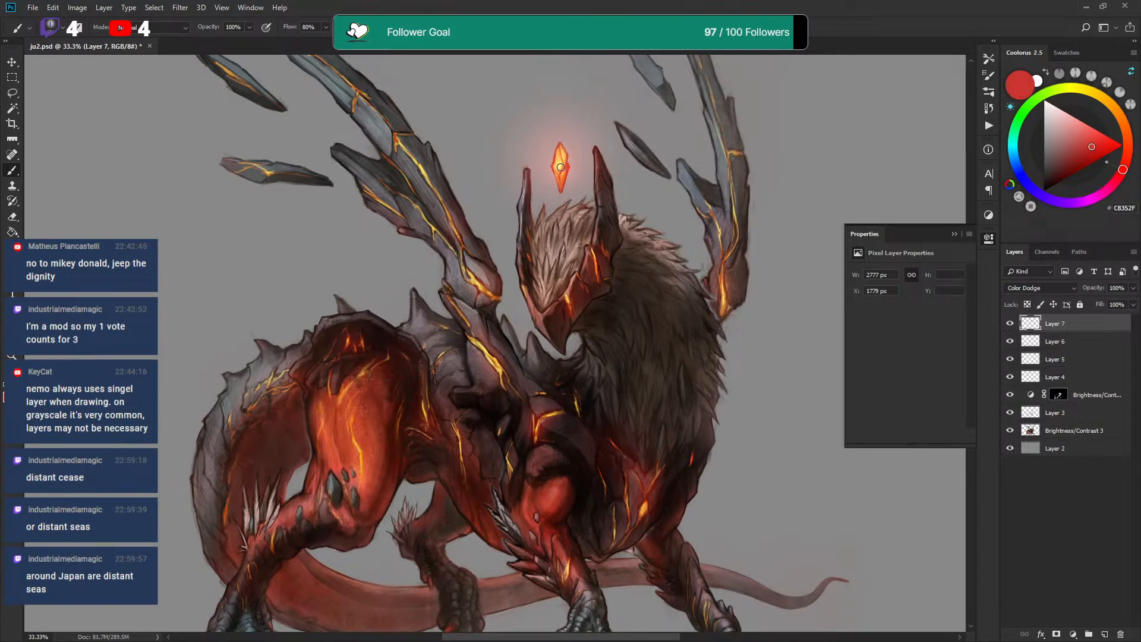
Switch to the Textured Pen brush and paint light yellow-orange (FED25C) onto the floating crystal's middle edge
right_click(558, 153)
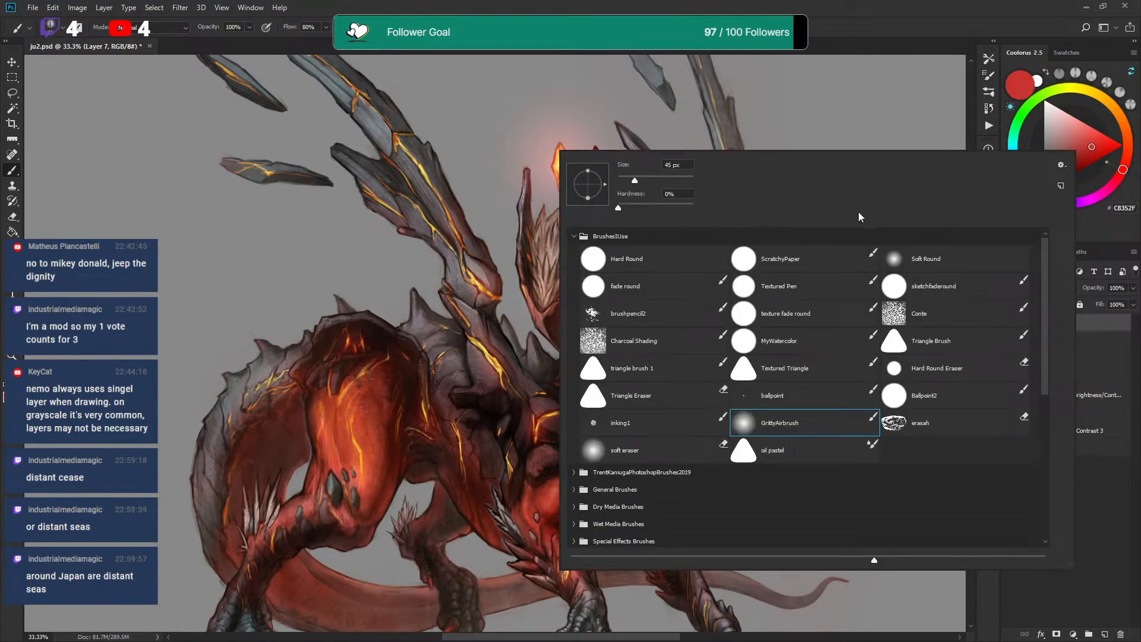
click(772, 324)
double_click(791, 287)
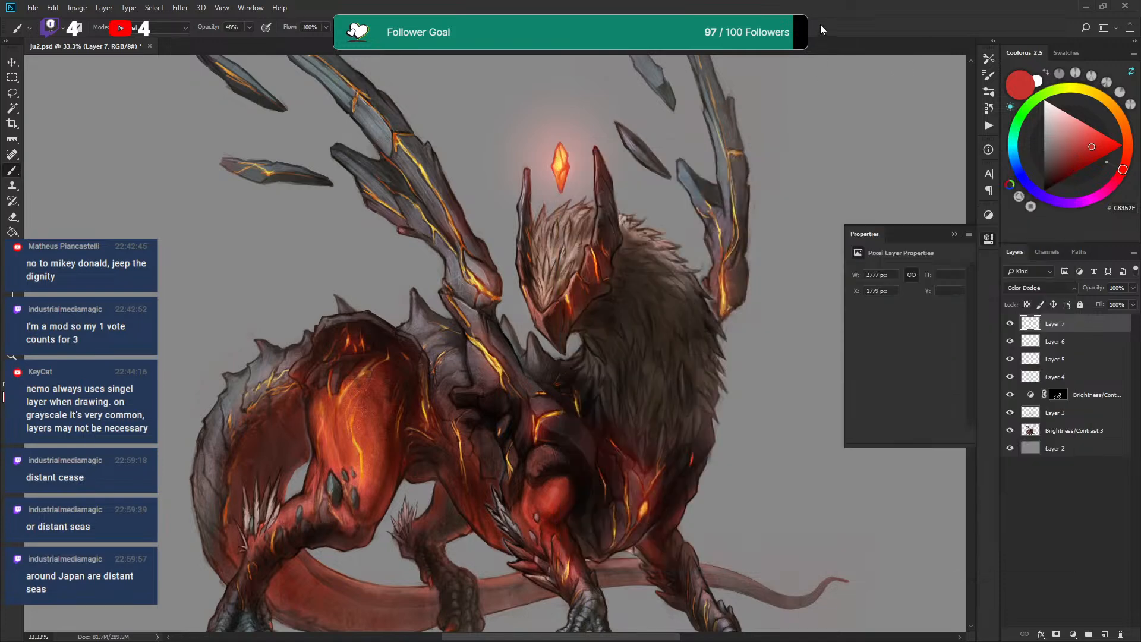
key(ctrl+plus)
key(ctrl+plus)
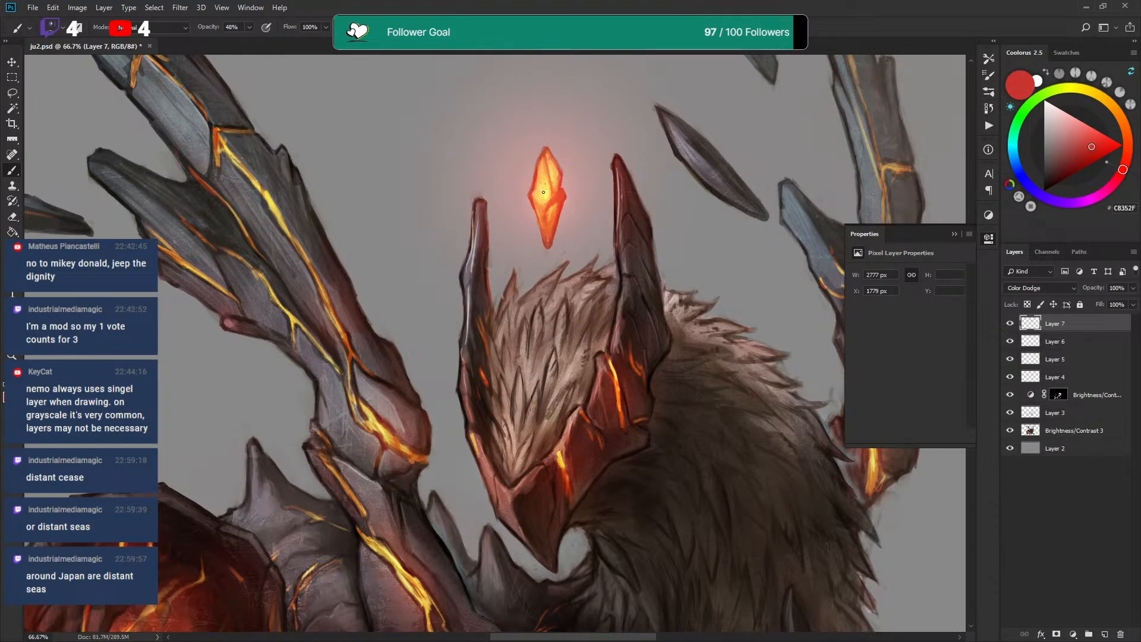
alt+click(548, 185)
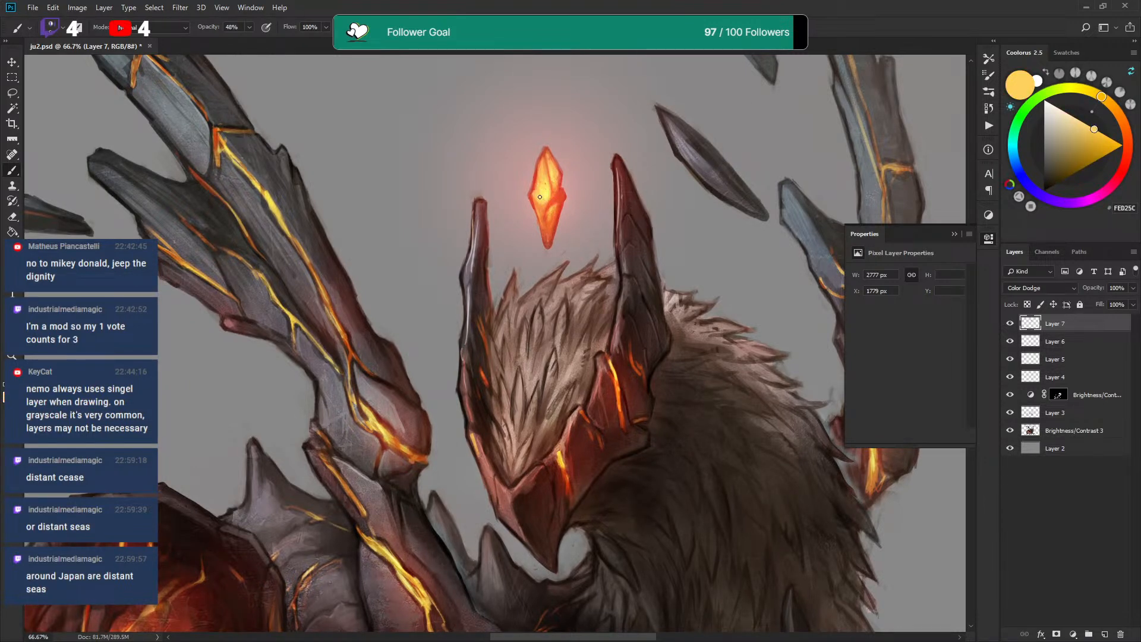
drag(535, 197, 548, 199)
Brush sampled yellow down the crystal's lower facet and light orange along its upper tip
alt+click(553, 196)
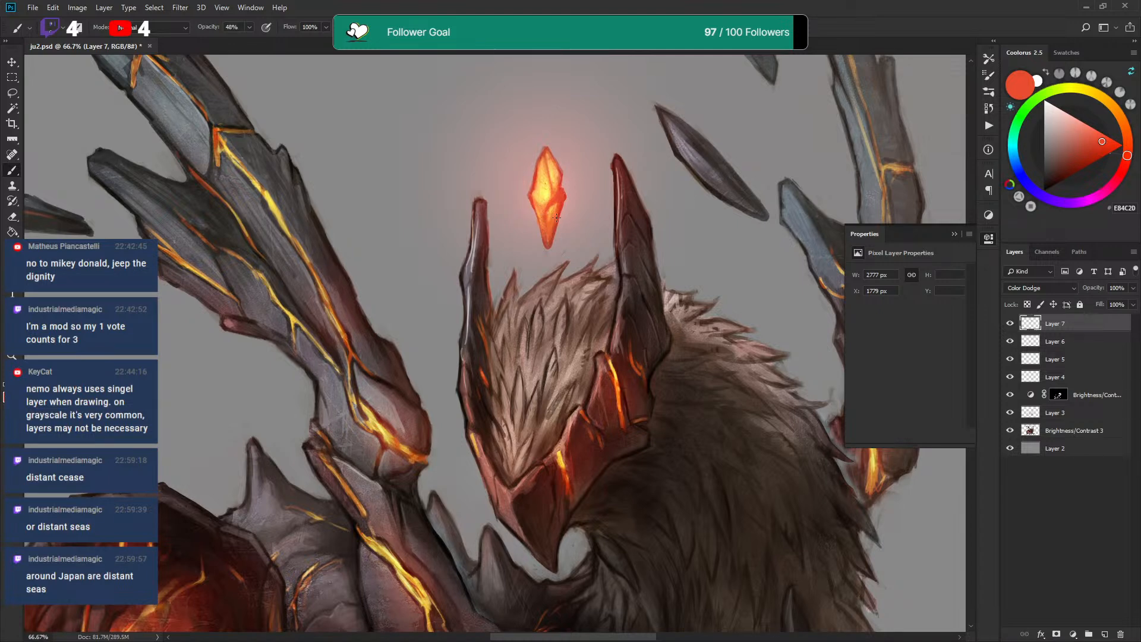
alt+click(555, 197)
alt+click(547, 186)
drag(550, 203, 547, 234)
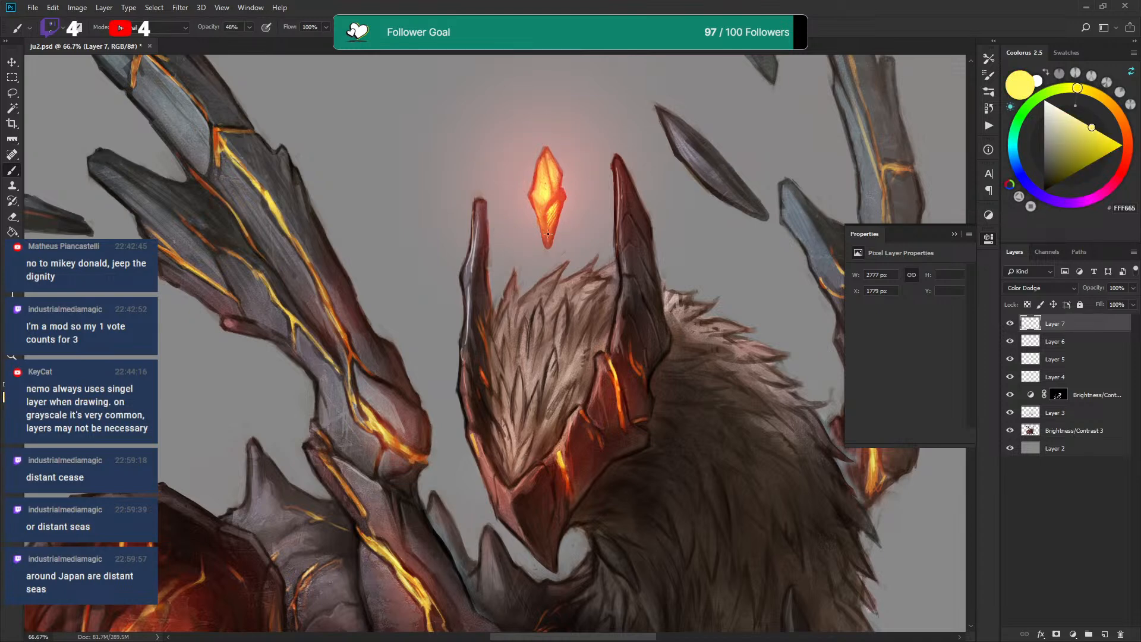
alt+click(559, 178)
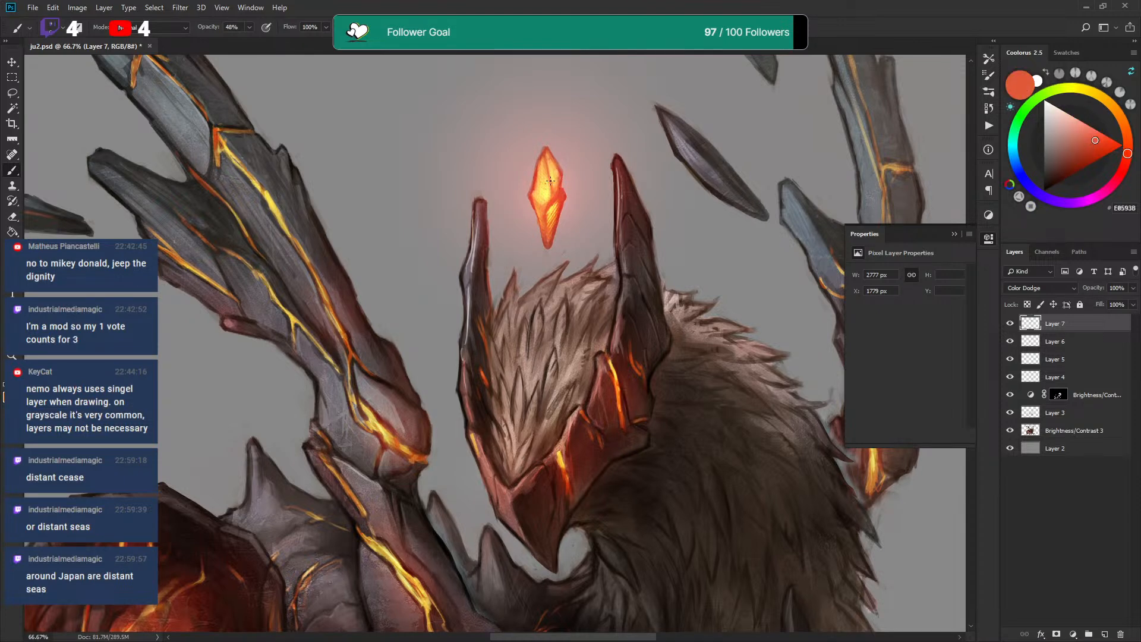
alt+click(549, 155)
drag(547, 157, 555, 175)
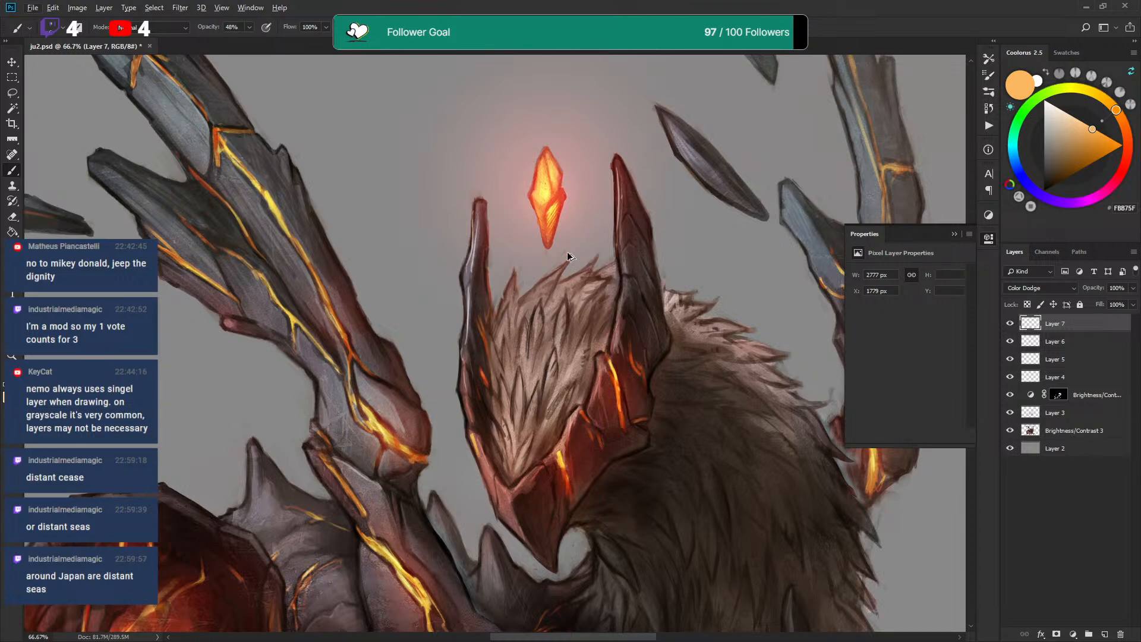
Add a new layer above the glow and repaint the crystal's lower and upper facets with sampled reds and oranges
key(ctrl+shift+alt+n)
alt+click(559, 199)
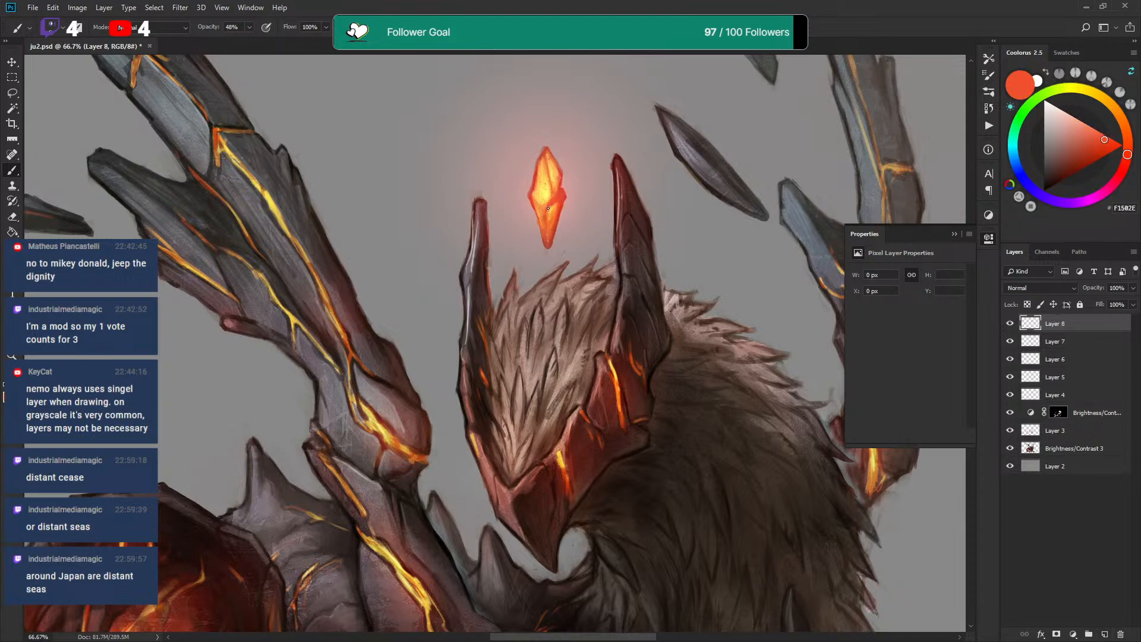
click(554, 207)
alt+click(551, 155)
drag(547, 154, 557, 181)
key(ctrl+z)
alt+click(558, 185)
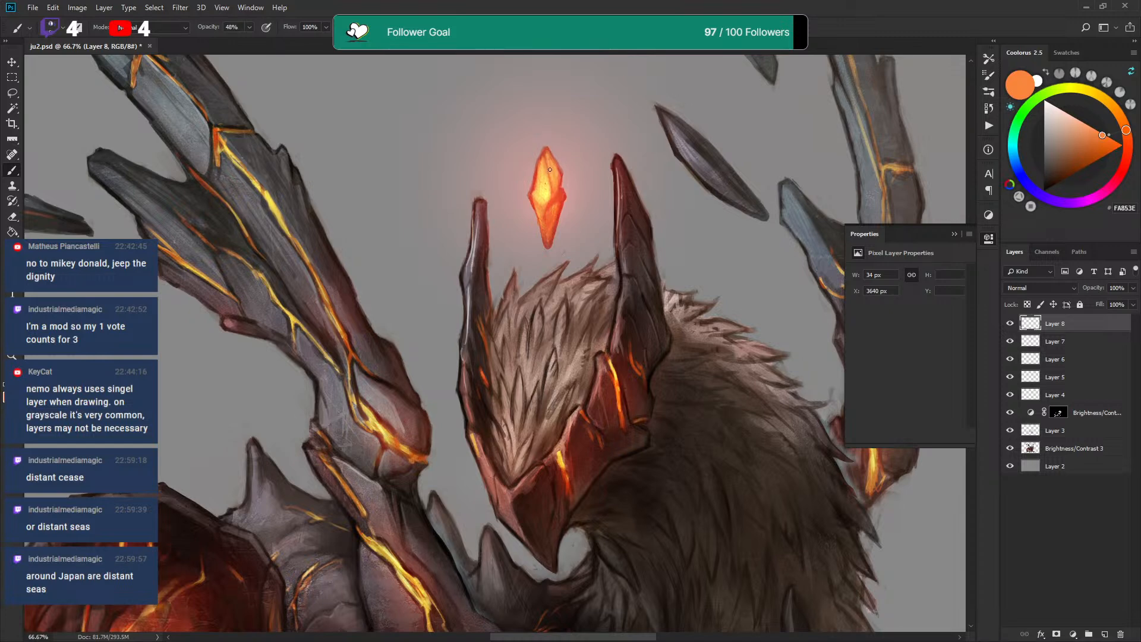
drag(552, 188, 552, 174)
Refine the crystal's lower facets with small strokes of sampled yellow and red-orange
alt+click(551, 193)
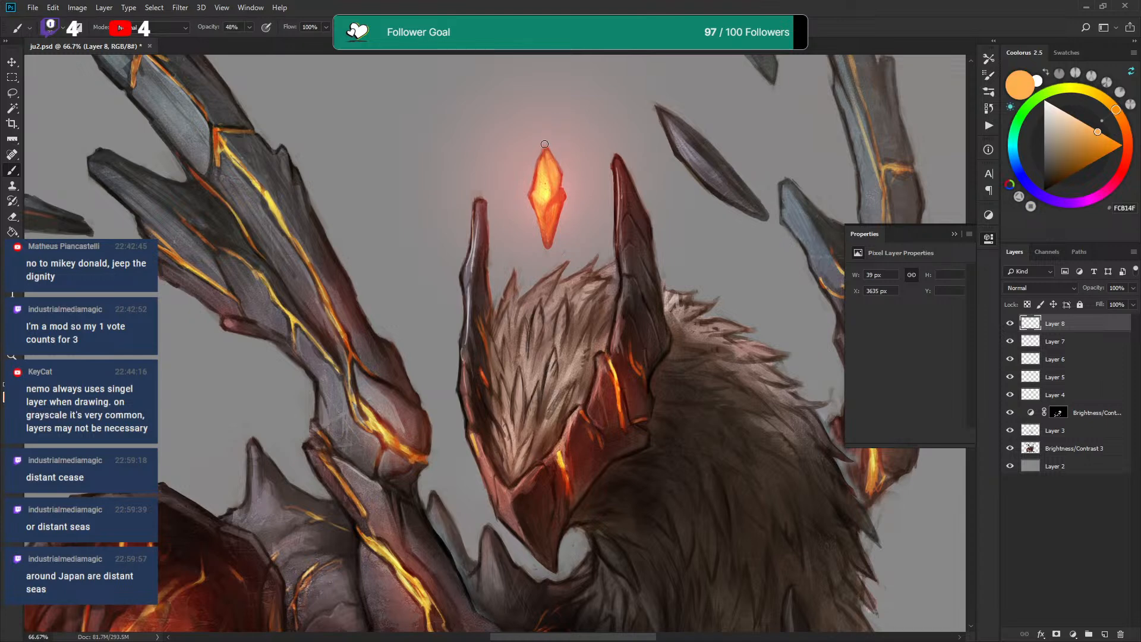
alt+click(559, 178)
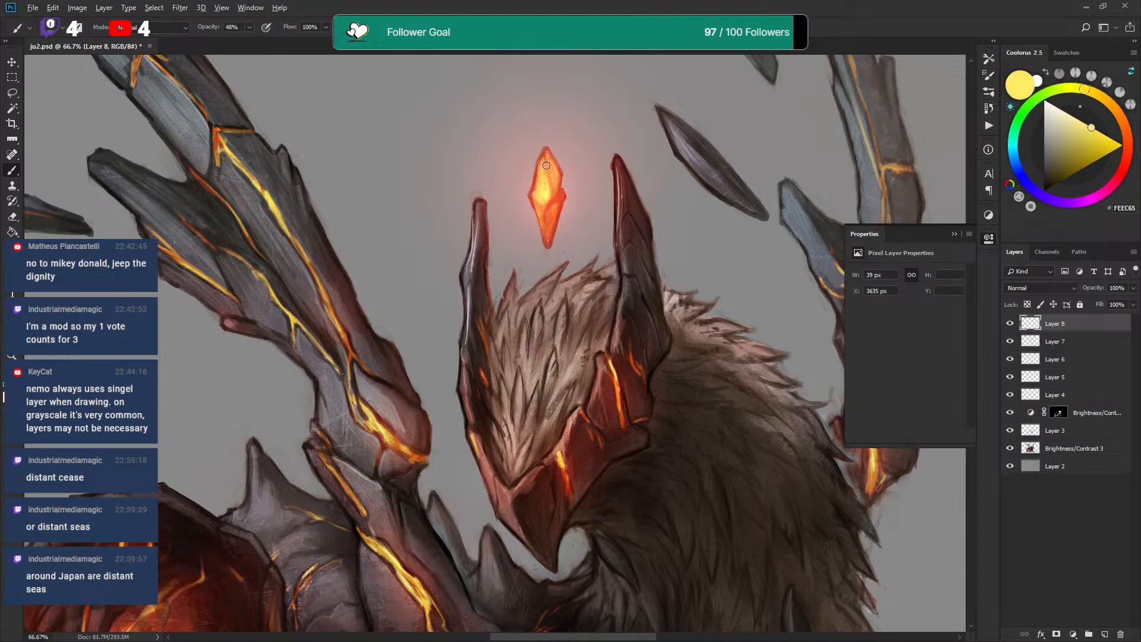
drag(544, 221, 547, 205)
alt+click(548, 202)
alt+click(553, 204)
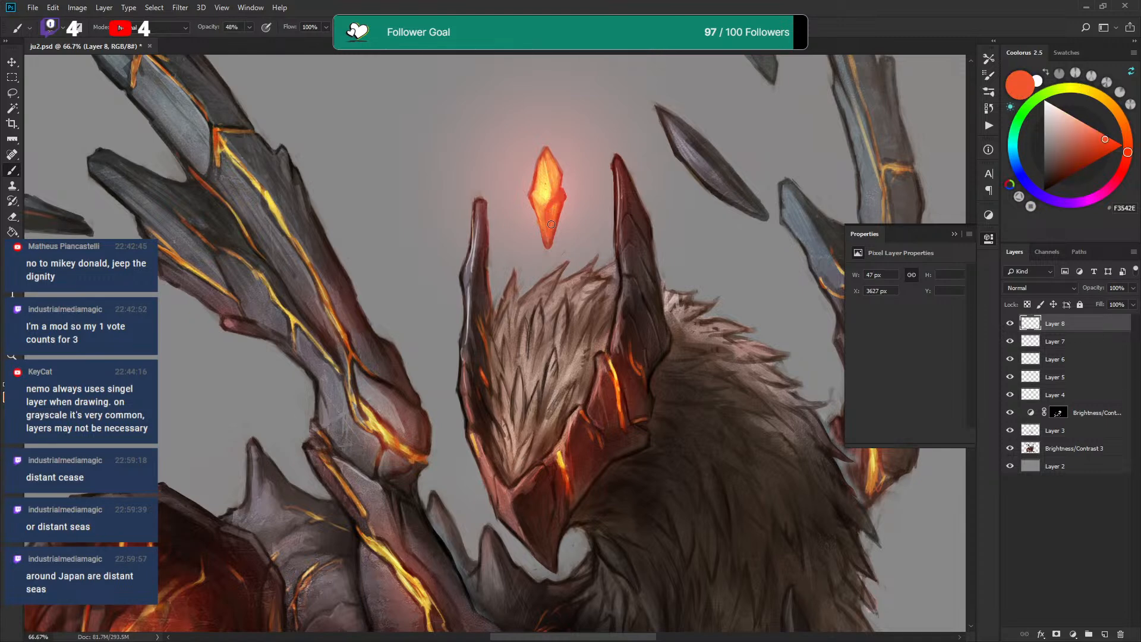
drag(547, 201, 544, 215)
Save the document with the whole creature in view
key(ctrl+minus)
key(ctrl+minus)
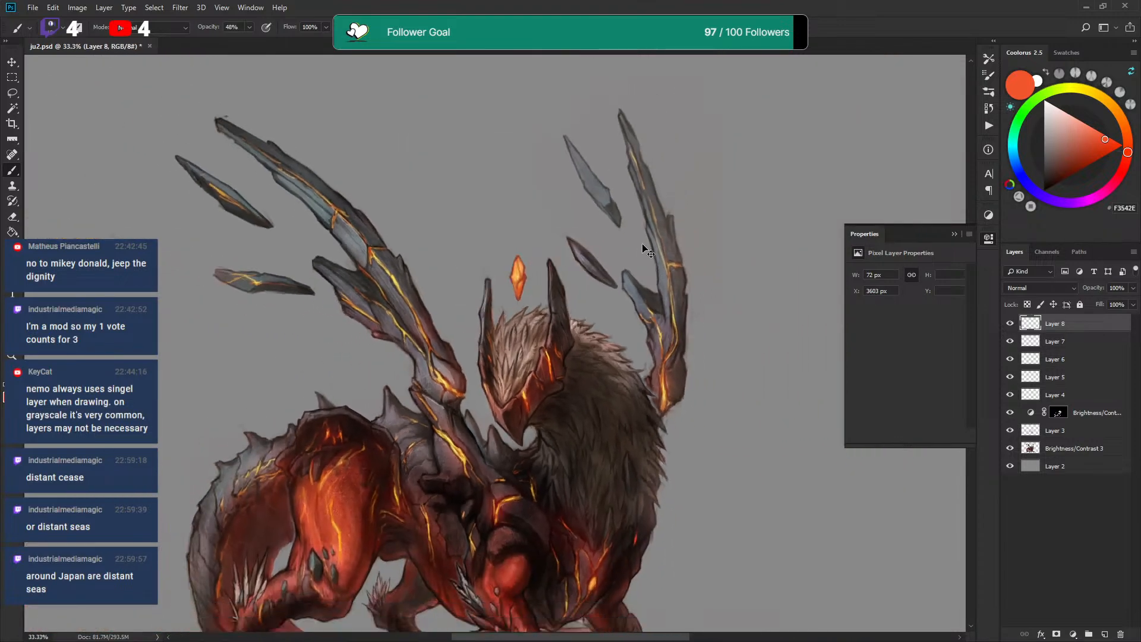
key(ctrl+minus)
drag(609, 318, 668, 205)
key(ctrl+s)
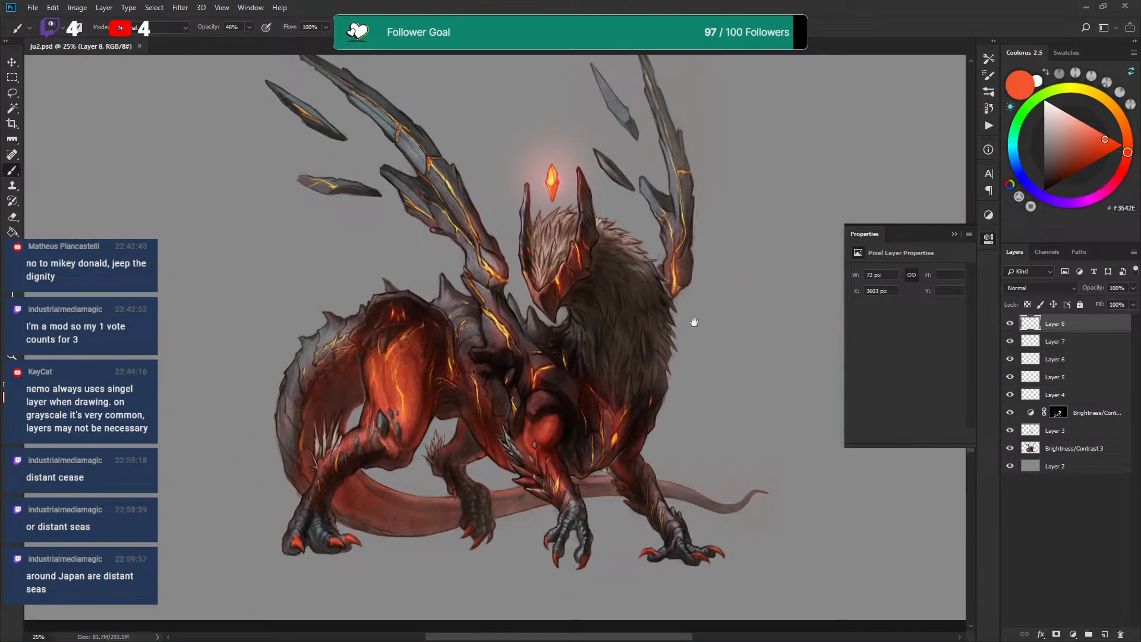
drag(713, 327, 708, 351)
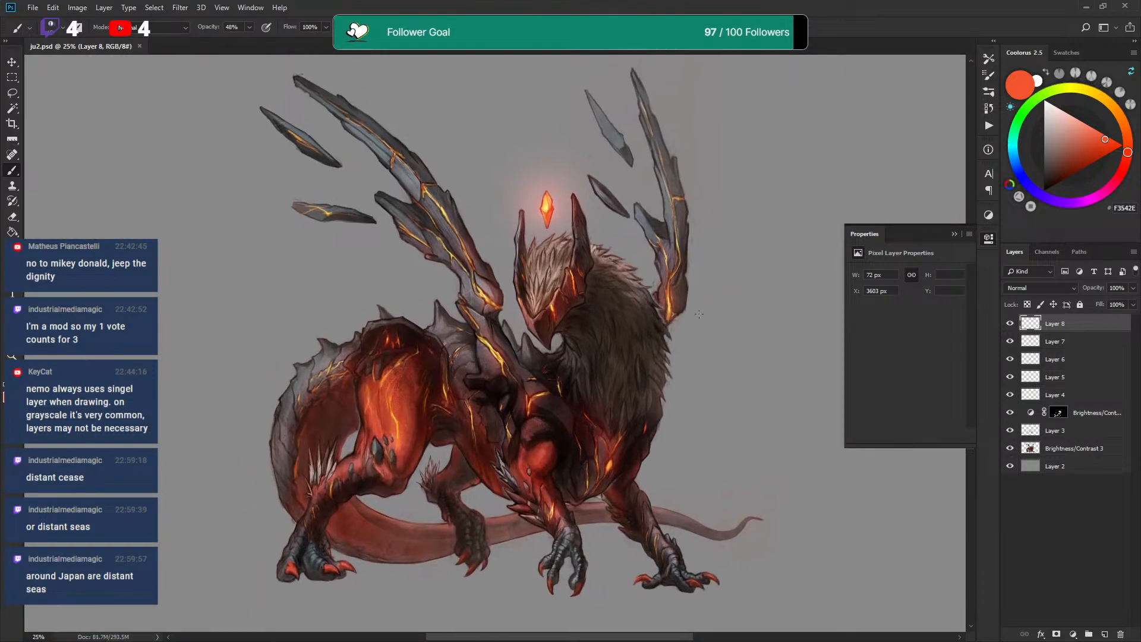
Try merging the glow layers, including Layer 7, down into the creature layer and undo each merge
shift+click(1076, 448)
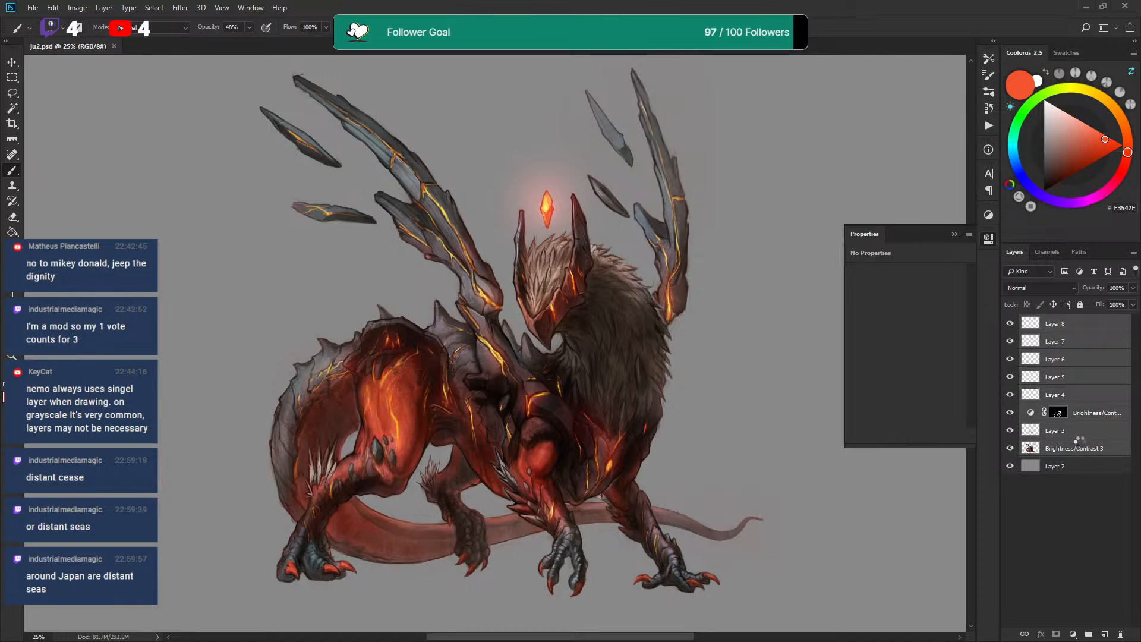
key(ctrl+e)
key(ctrl+z)
key(ctrl+e)
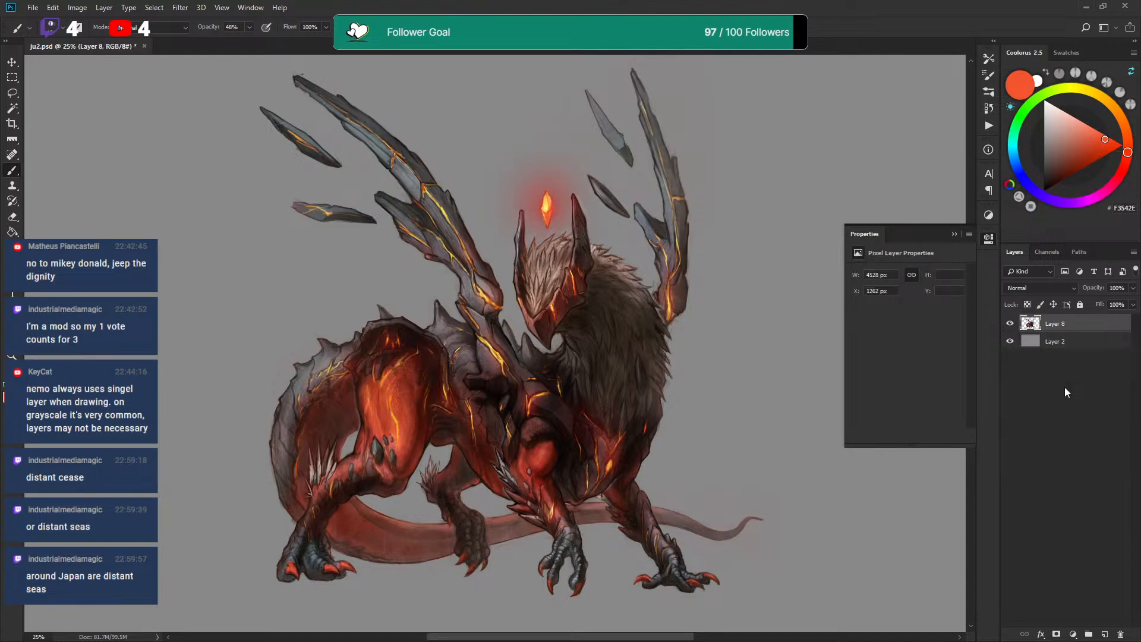
key(ctrl+z)
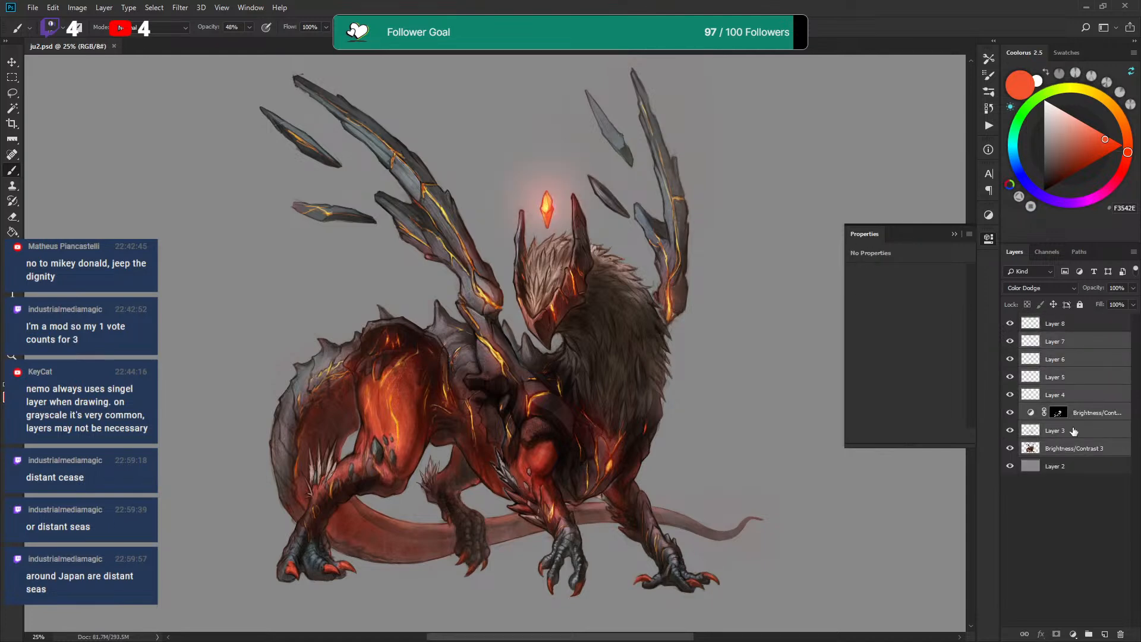
key(ctrl+e)
key(ctrl+z)
Check Layer 7's contribution by toggling its visibility, and merge Layer 6 through the Brightness/Contrast 3 layer into one
click(1010, 341)
click(1010, 341)
click(1064, 356)
shift+click(1072, 451)
key(ctrl+e)
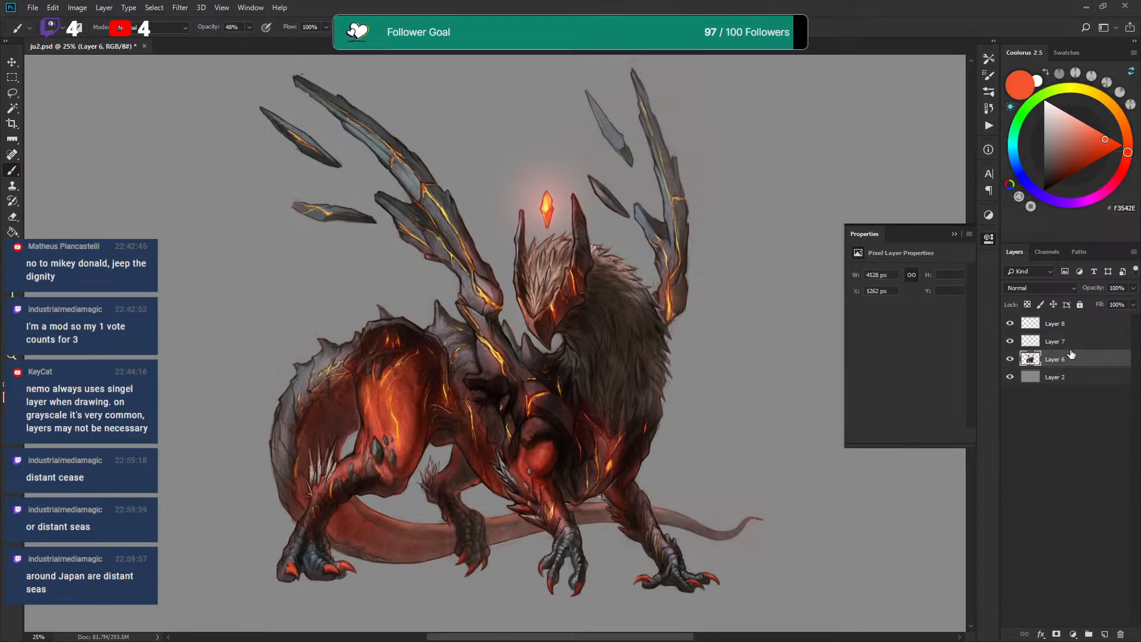
Try an Unsharp Mask of 81% with a 2.9-pixel radius and threshold 0 on the merged creature layer
click(177, 12)
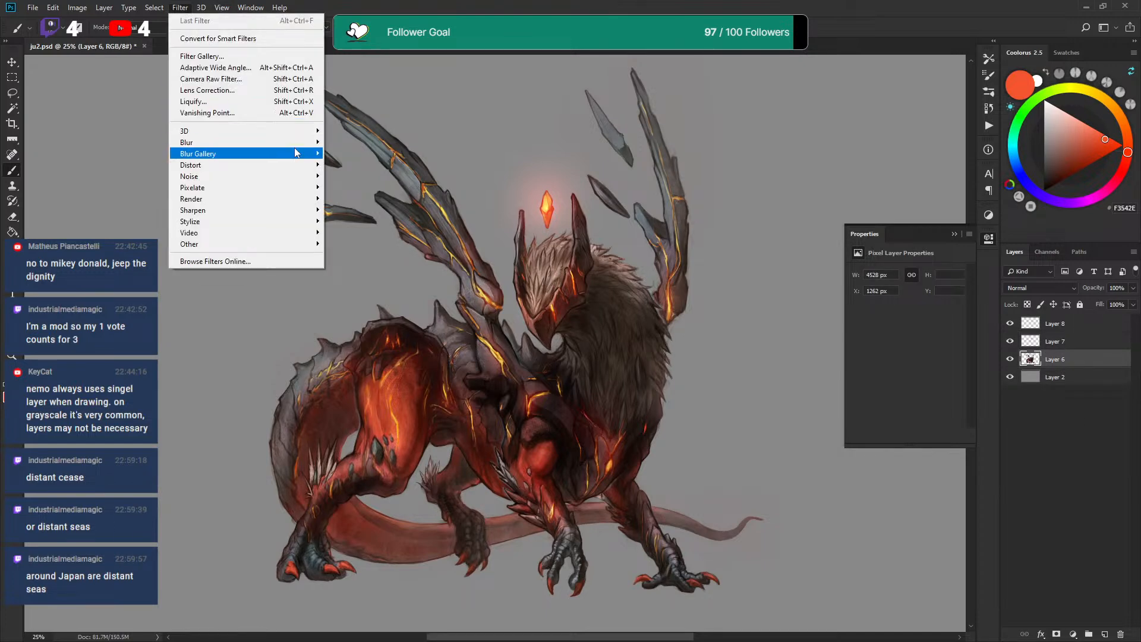
mouse_move(298, 215)
click(357, 266)
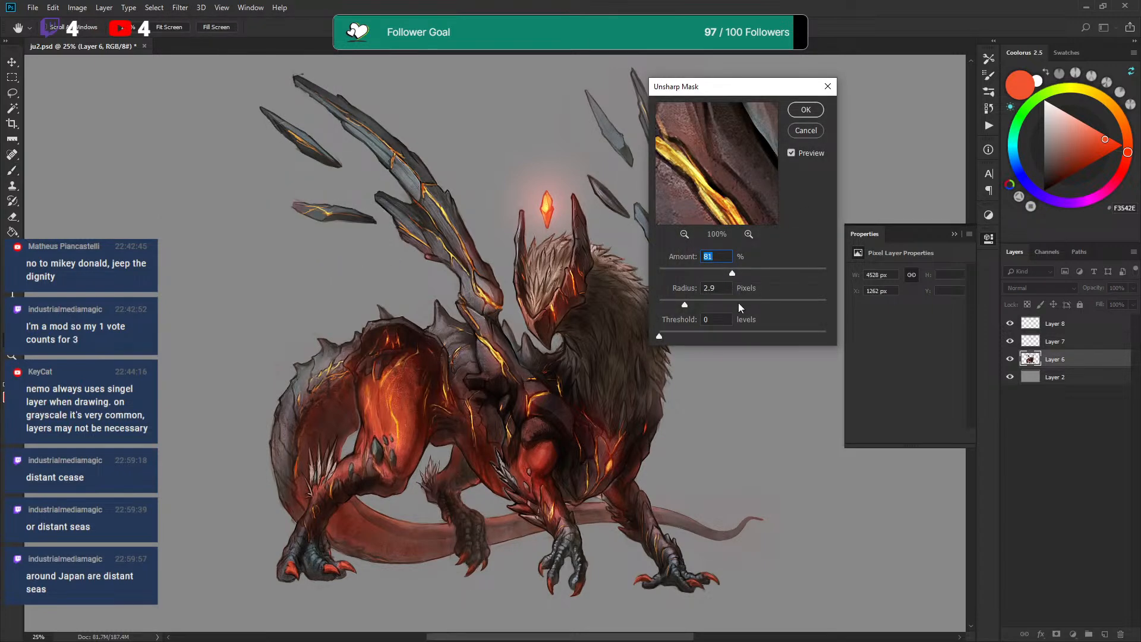
drag(782, 93, 904, 85)
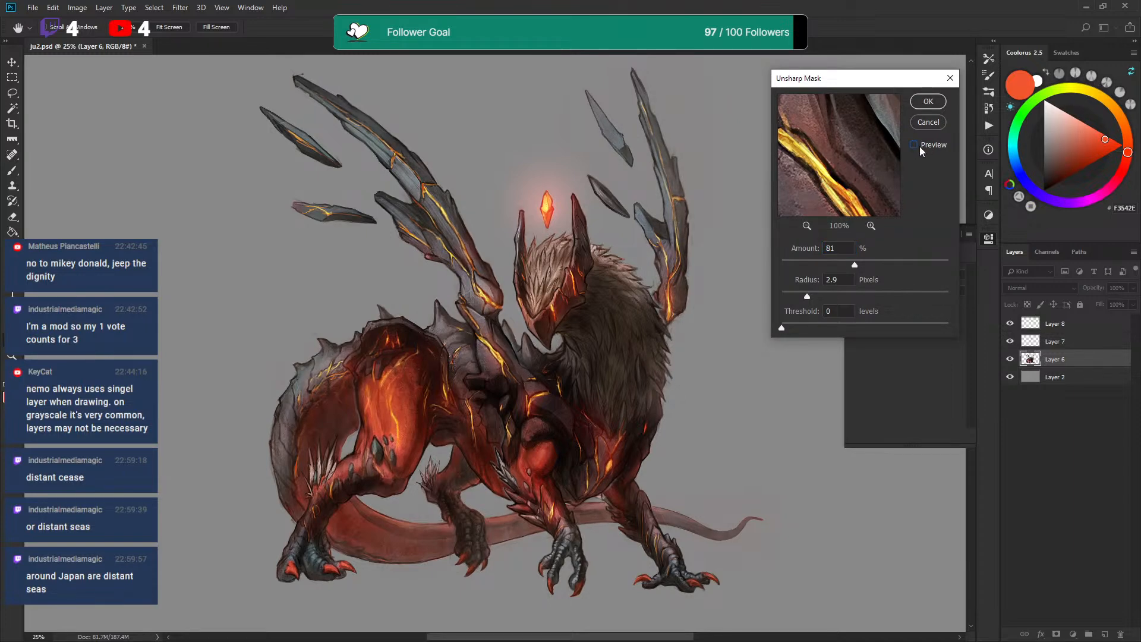
click(928, 102)
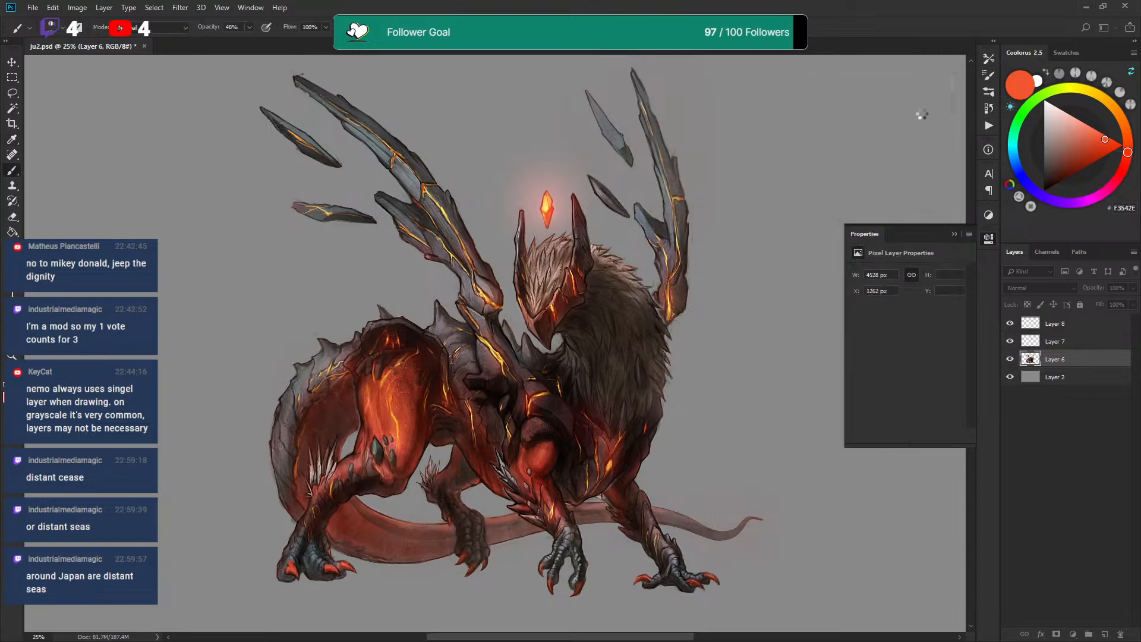
Inspect the sharpened face, mane and chest at 100% and undo the Unsharp Mask
key(ctrl+plus)
key(ctrl+plus)
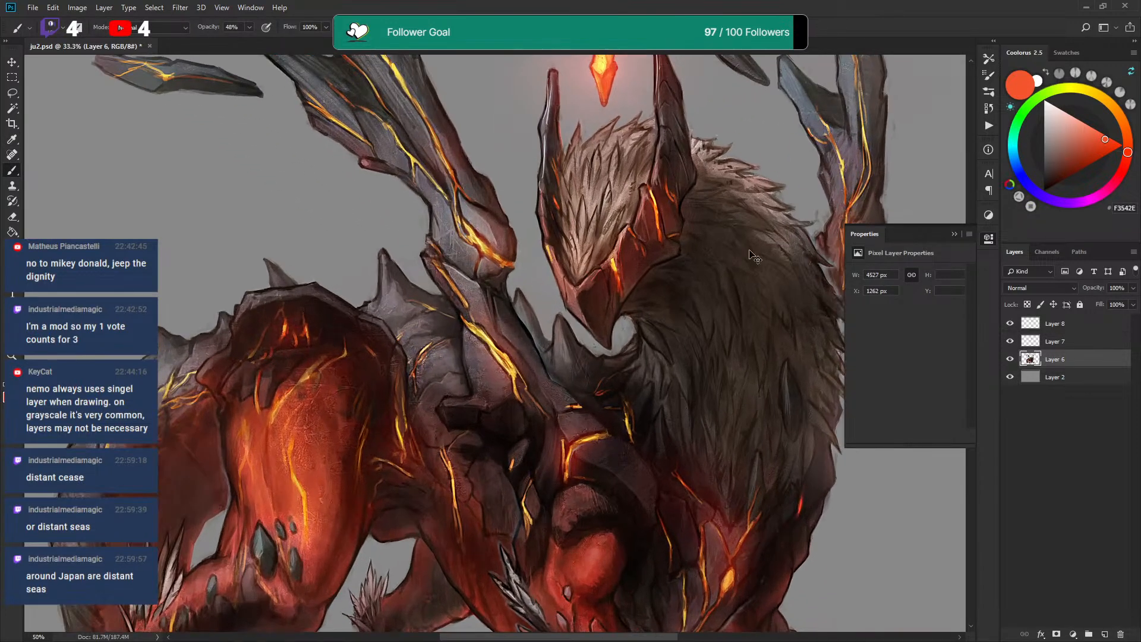
drag(753, 259, 705, 245)
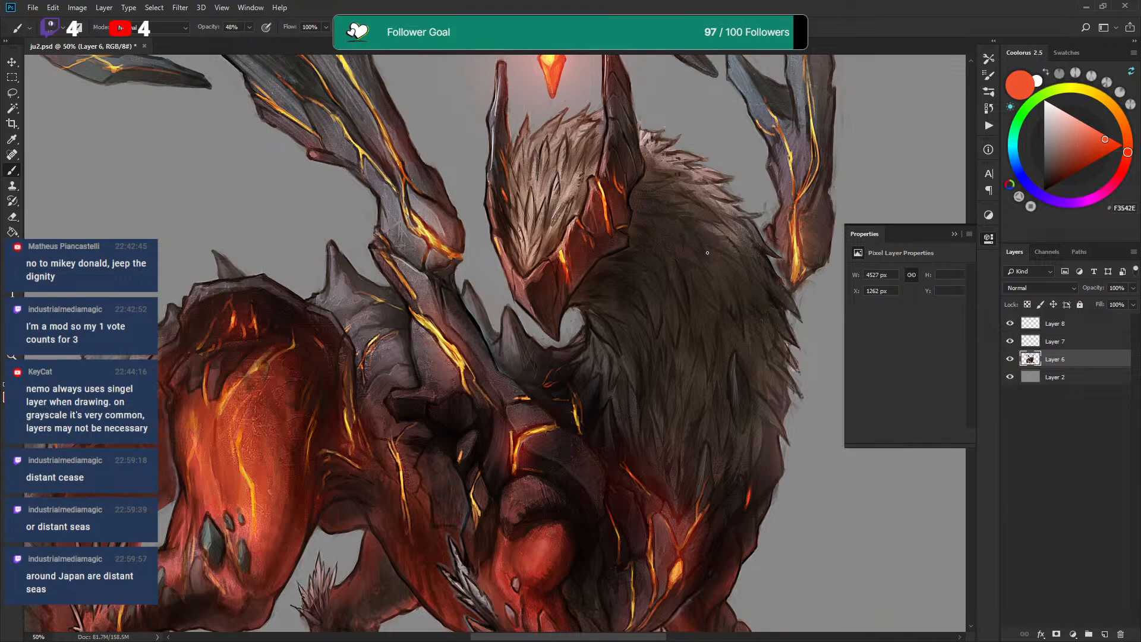
key(ctrl+plus)
key(ctrl+plus)
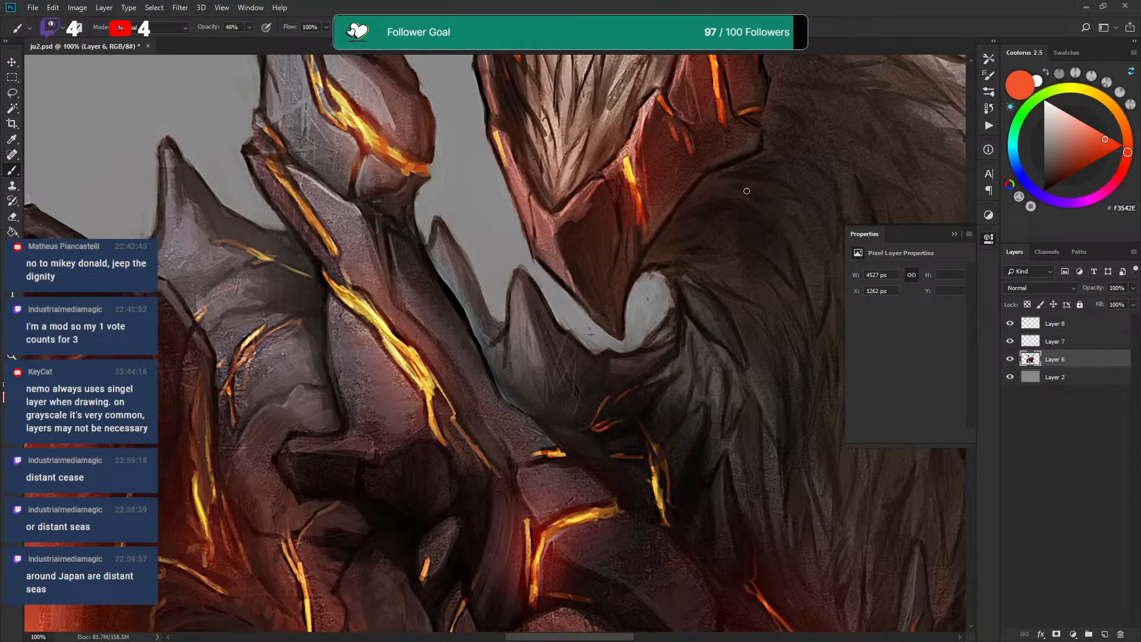
key(ctrl+z)
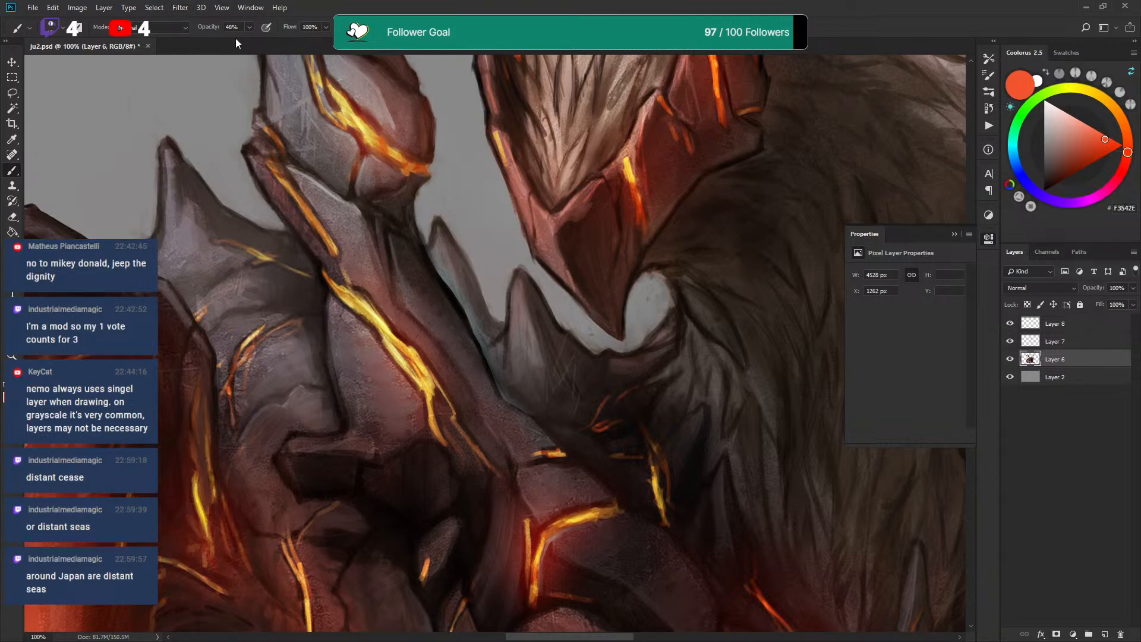
Sharpen the merged creature layer with Unsharp Mask at 70%, a 1.4-pixel radius and threshold 0
click(181, 8)
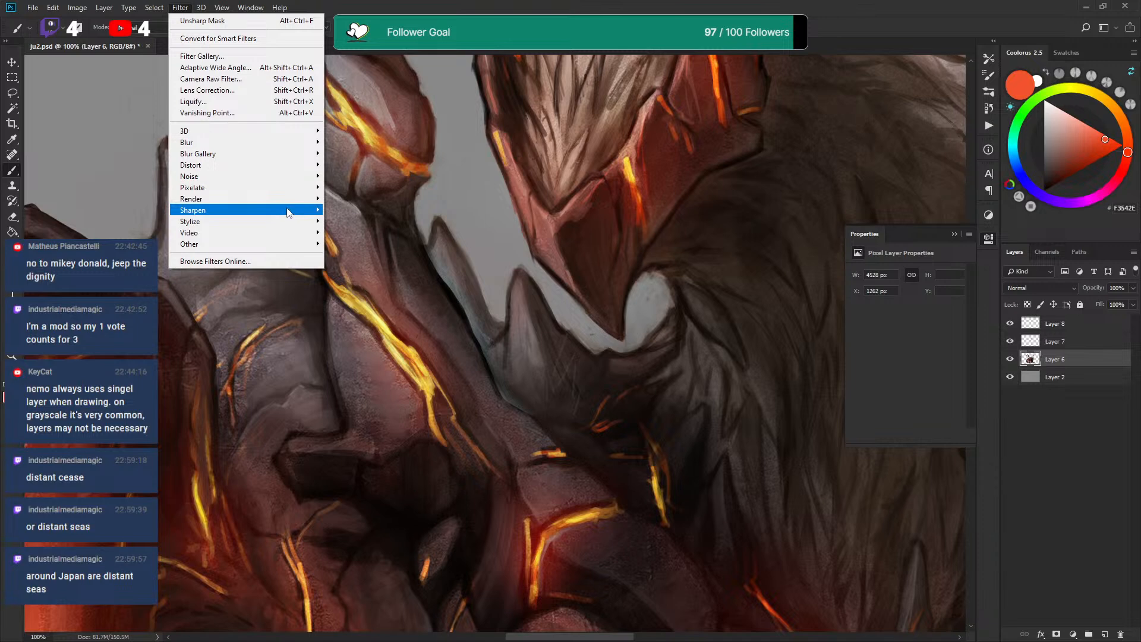
mouse_move(287, 213)
click(357, 266)
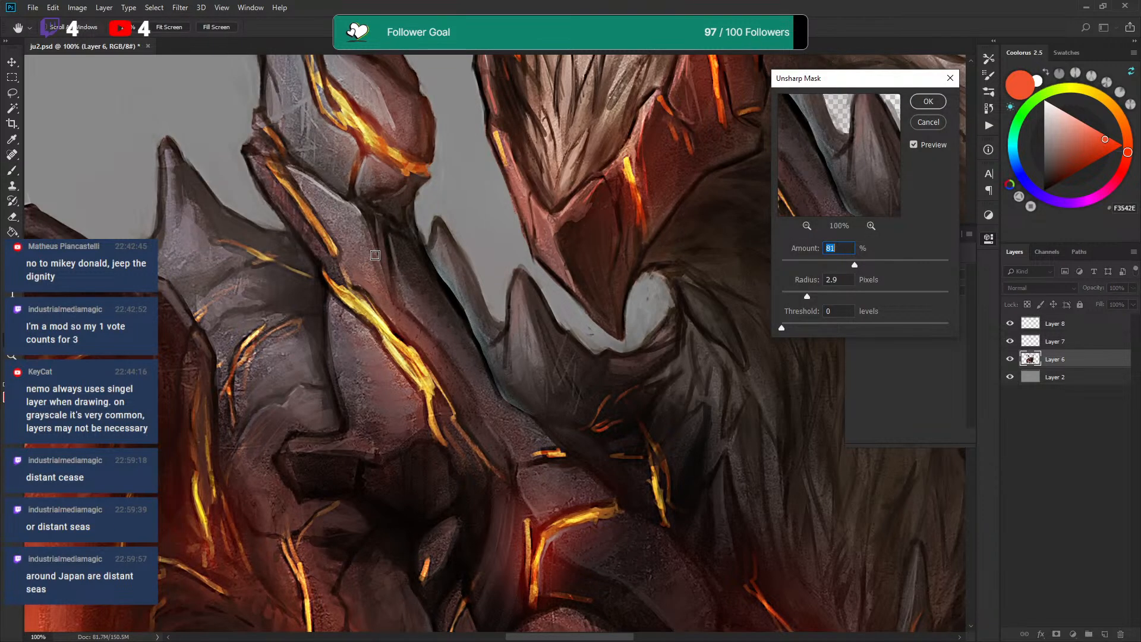
drag(854, 265, 846, 266)
click(921, 147)
click(921, 148)
drag(807, 296, 795, 297)
click(919, 147)
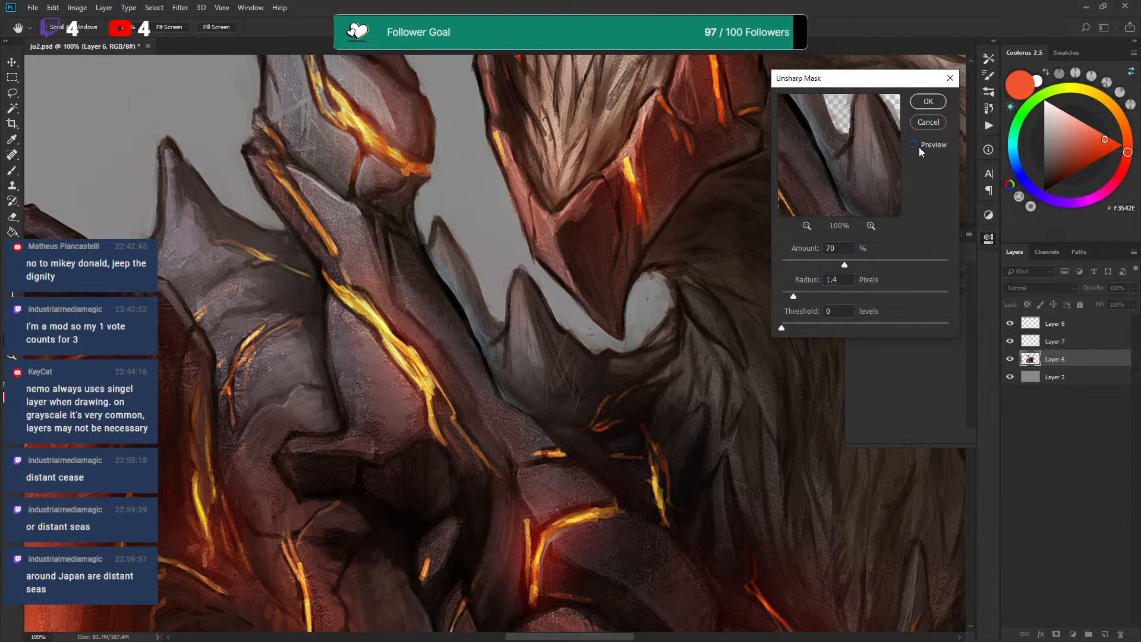
click(927, 102)
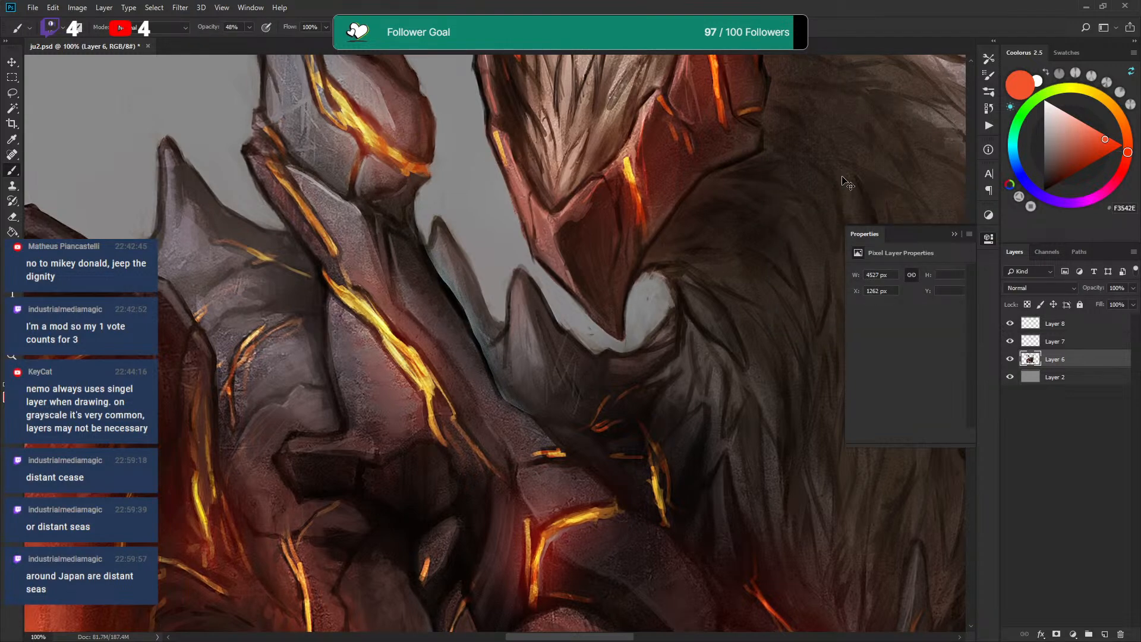
Return to a full view of the sharpened creature and save the document
key(ctrl+minus)
key(ctrl+minus)
key(ctrl+minus)
drag(724, 340, 751, 337)
key(ctrl+minus)
key(ctrl+s)
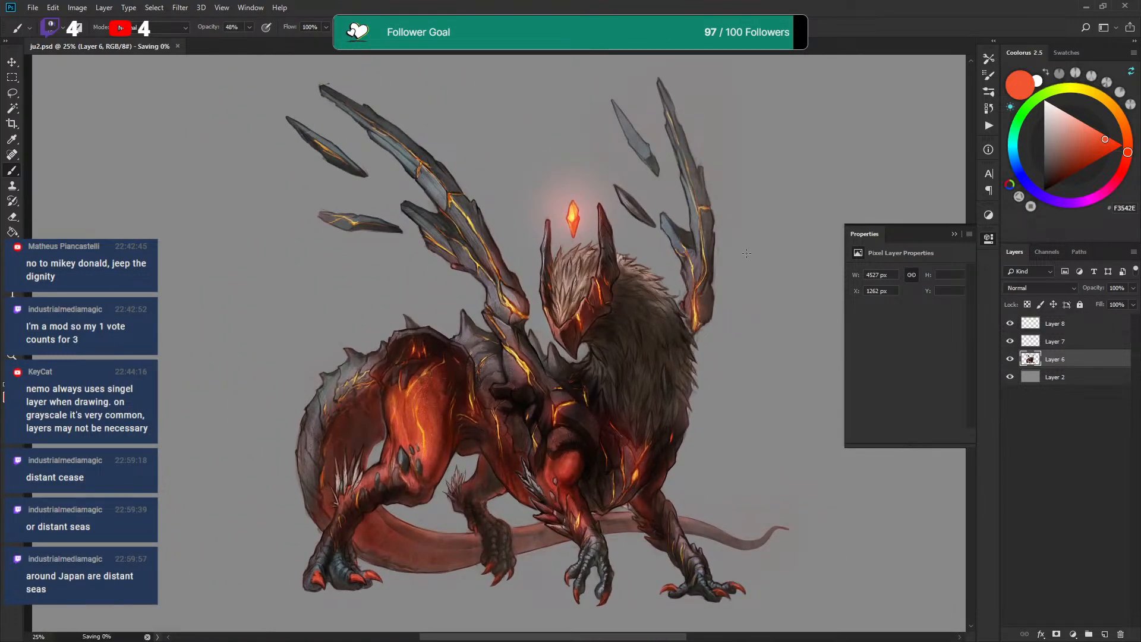